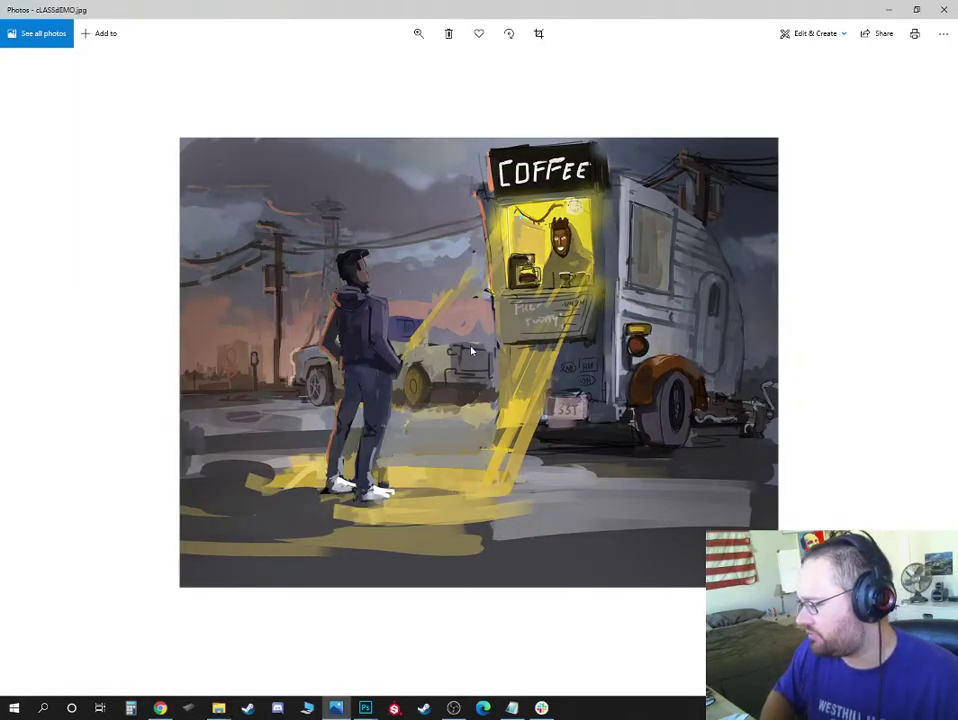
Put away the coffee-stand reference painting in Photos and reposition the blank Untitled-1 canvas window in Photoshop
scroll(471, 350, "up", 2)
scroll(471, 350, "down", 3)
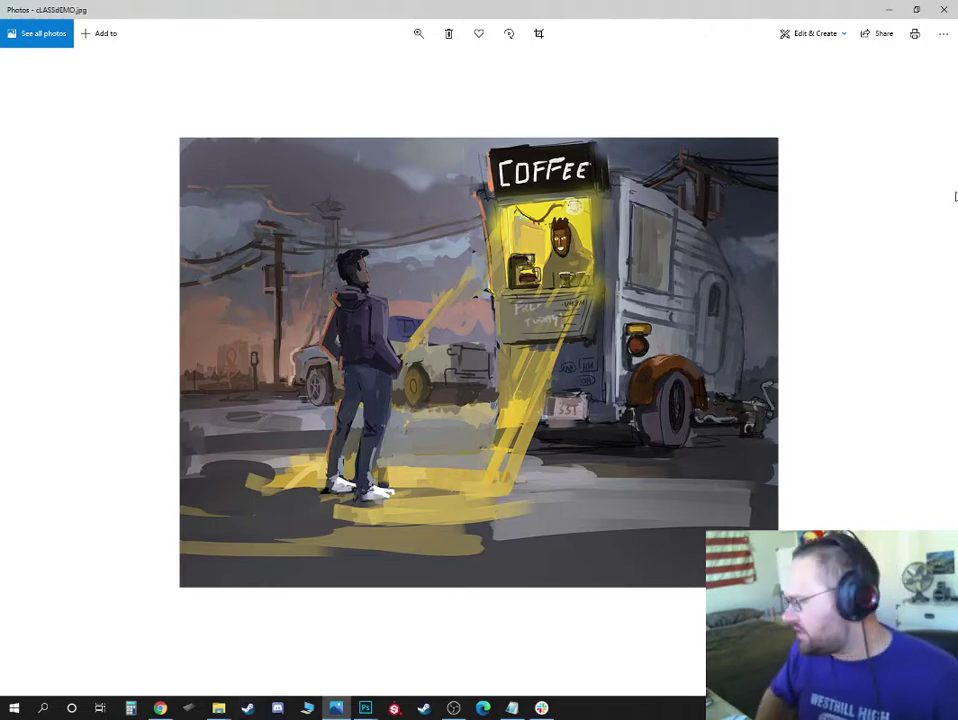
left_click(916, 9)
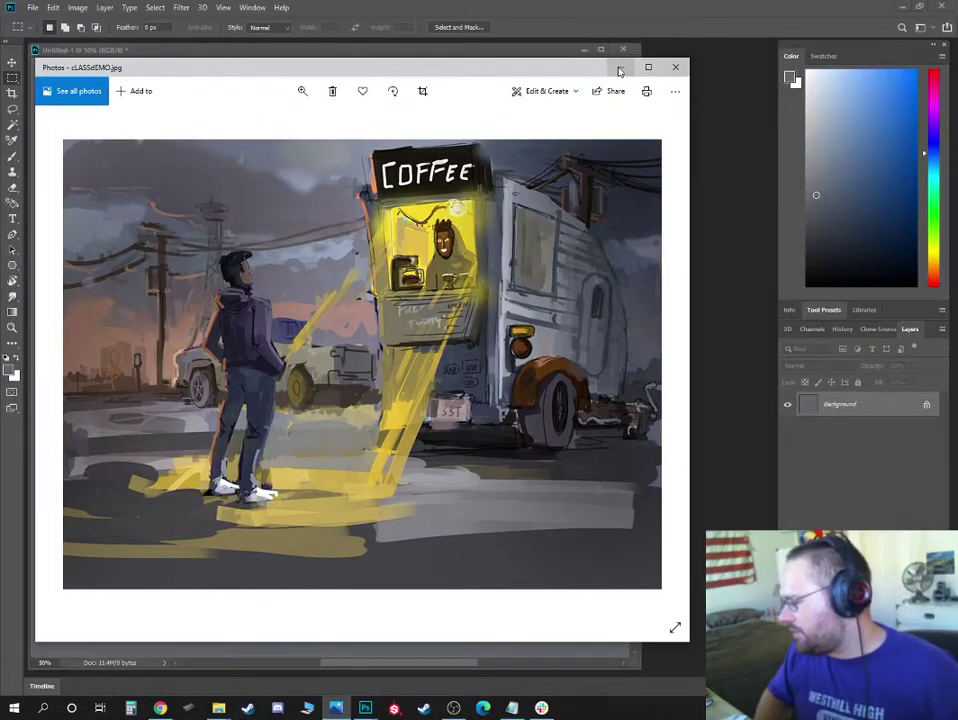
left_click(617, 61)
mouse_move(268, 50)
left_mouse_down()
mouse_move(289, 51)
mouse_move(280, 53)
left_mouse_up()
left_click_drag(118, 53, 297, 66)
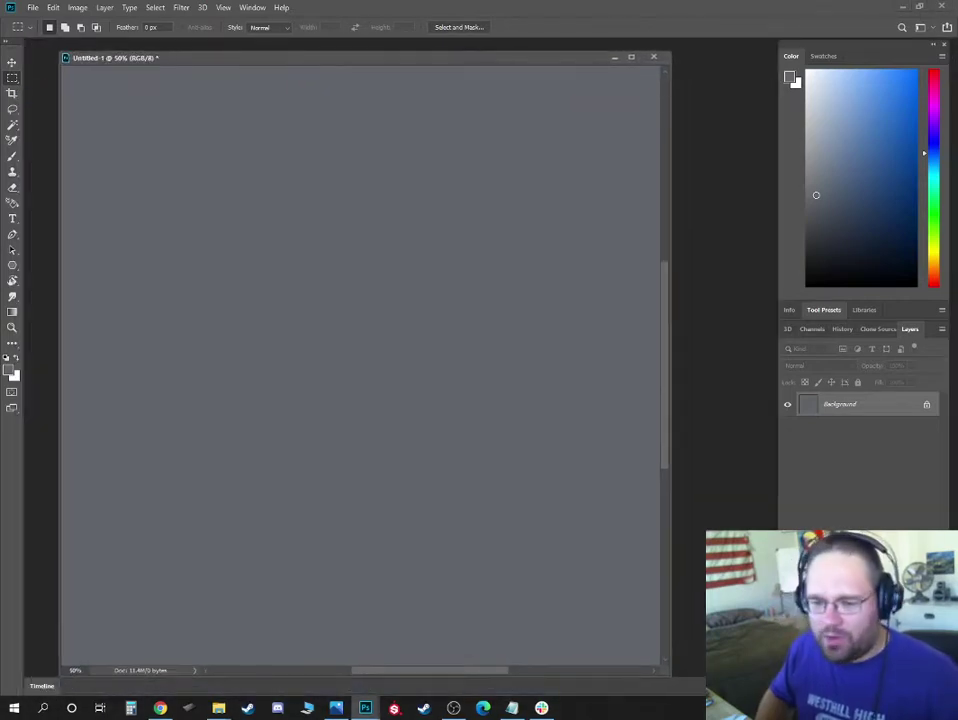
left_click(453, 708)
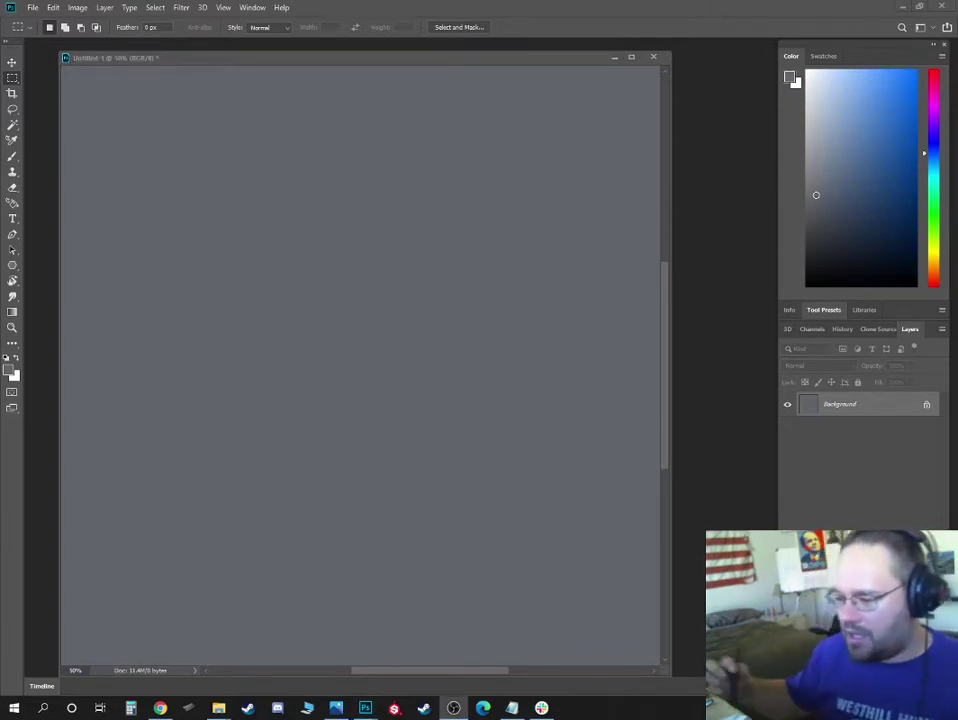
mouse_move(466, 66)
left_mouse_down()
mouse_move(475, 58)
mouse_move(462, 52)
left_mouse_up()
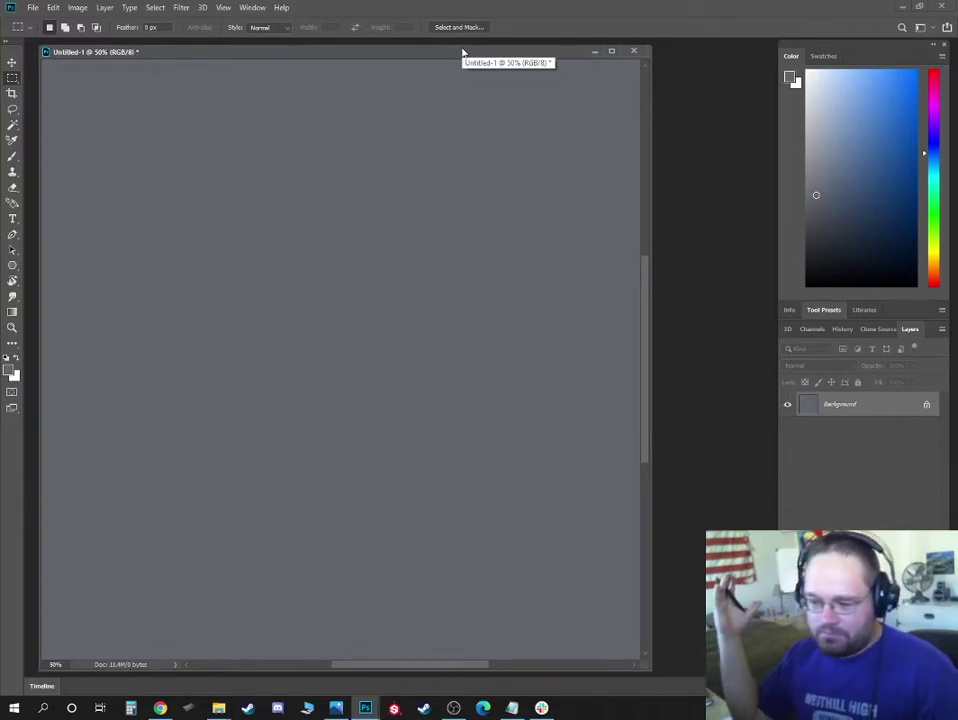
With the Brush and a black foreground colour, sketch a small open-bottomed box near the canvas's upper middle
key("b")
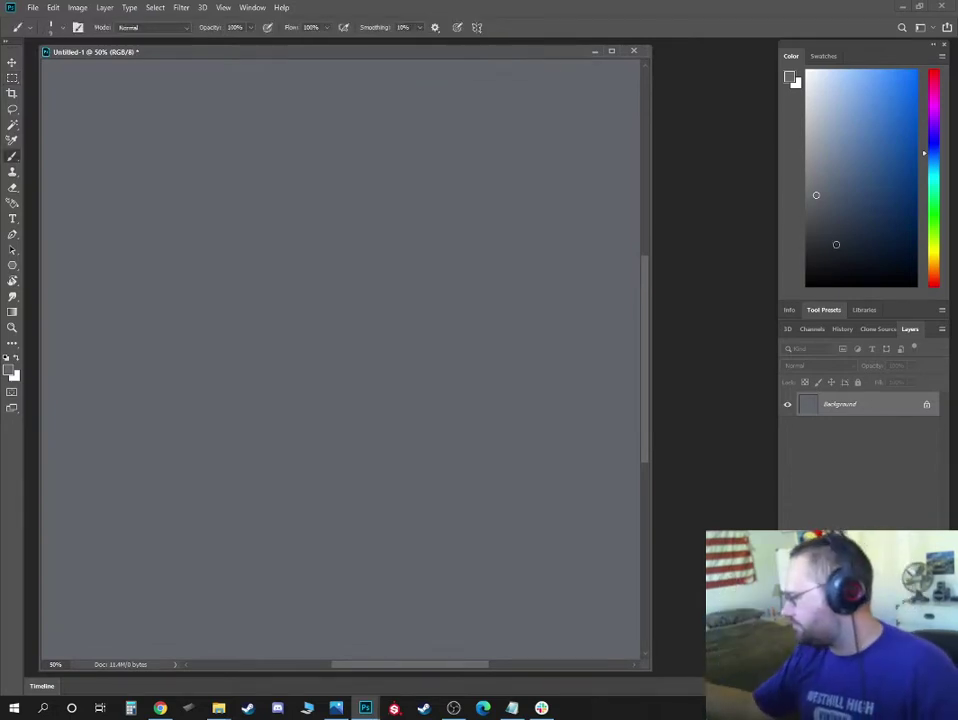
key("d")
right_click(417, 195)
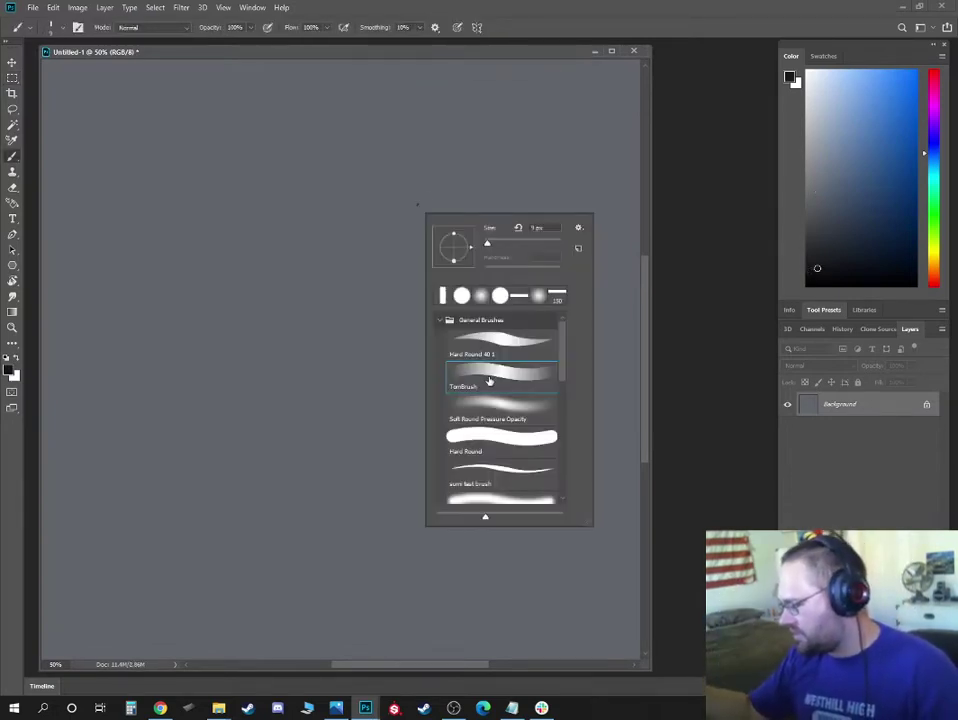
left_click(302, 215)
mouse_move(279, 201)
left_mouse_down()
mouse_move(305, 194)
mouse_move(287, 217)
left_mouse_up()
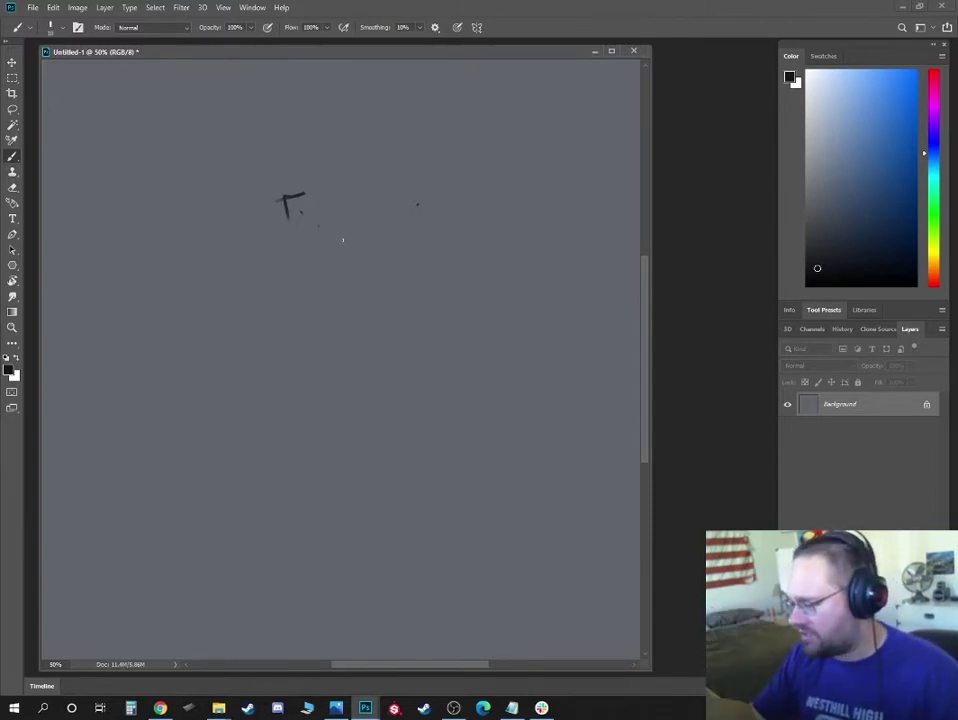
mouse_move(306, 192)
left_mouse_down()
mouse_move(309, 220)
mouse_move(287, 225)
left_mouse_up()
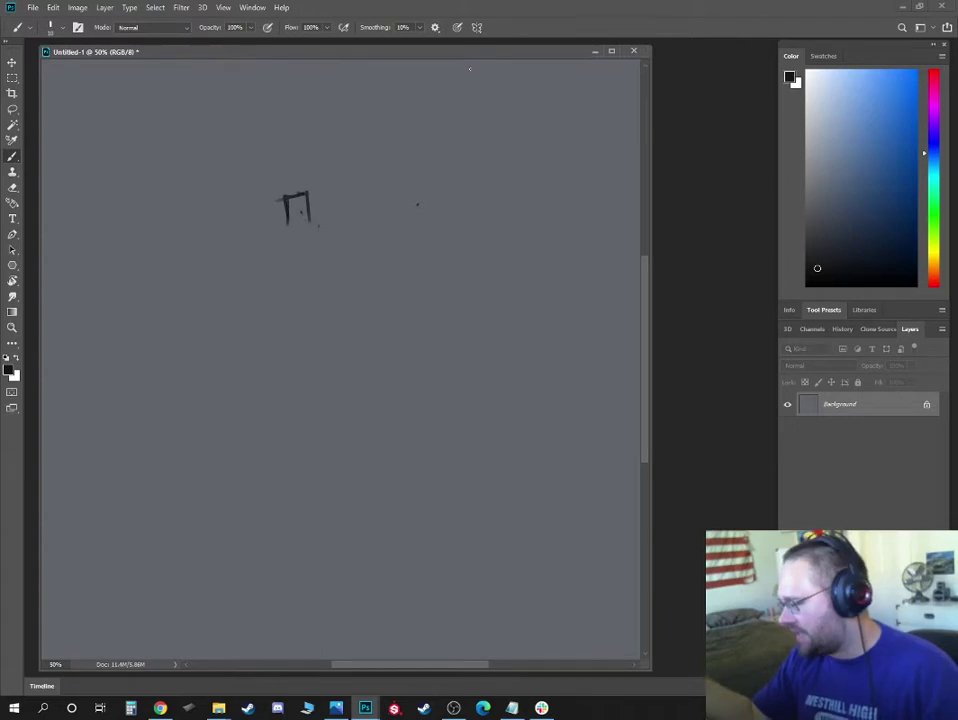
Sketch a tall upright rectangle in the left half of the canvas and mark its four corners with short strokes
mouse_move(362, 218)
left_mouse_down()
mouse_move(372, 220)
mouse_move(160, 217)
left_mouse_up()
mouse_move(270, 226)
left_mouse_down()
mouse_move(198, 225)
mouse_move(168, 465)
mouse_move(290, 469)
left_mouse_up()
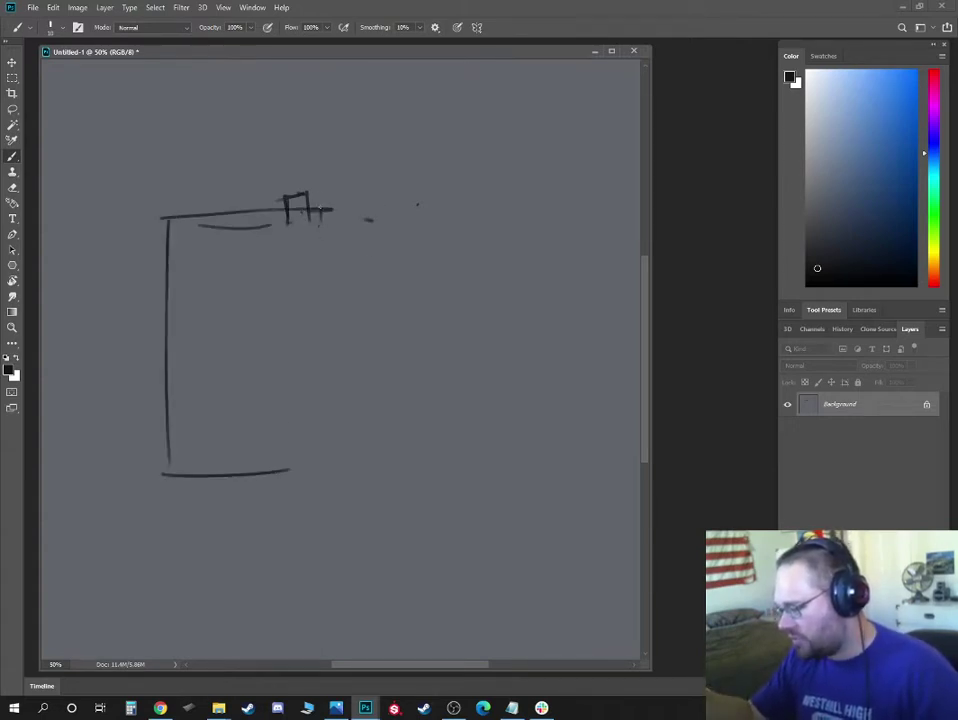
left_click_drag(322, 205, 330, 483)
left_click_drag(153, 480, 325, 488)
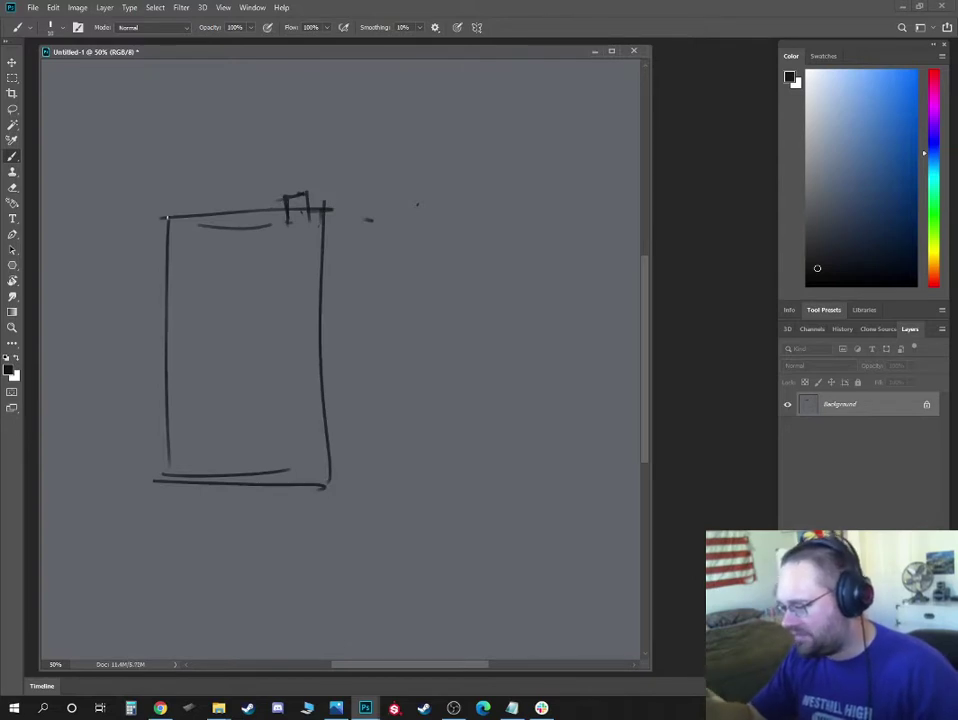
left_click_drag(169, 213, 164, 223)
left_click_drag(168, 467, 173, 477)
left_click_drag(325, 482, 320, 493)
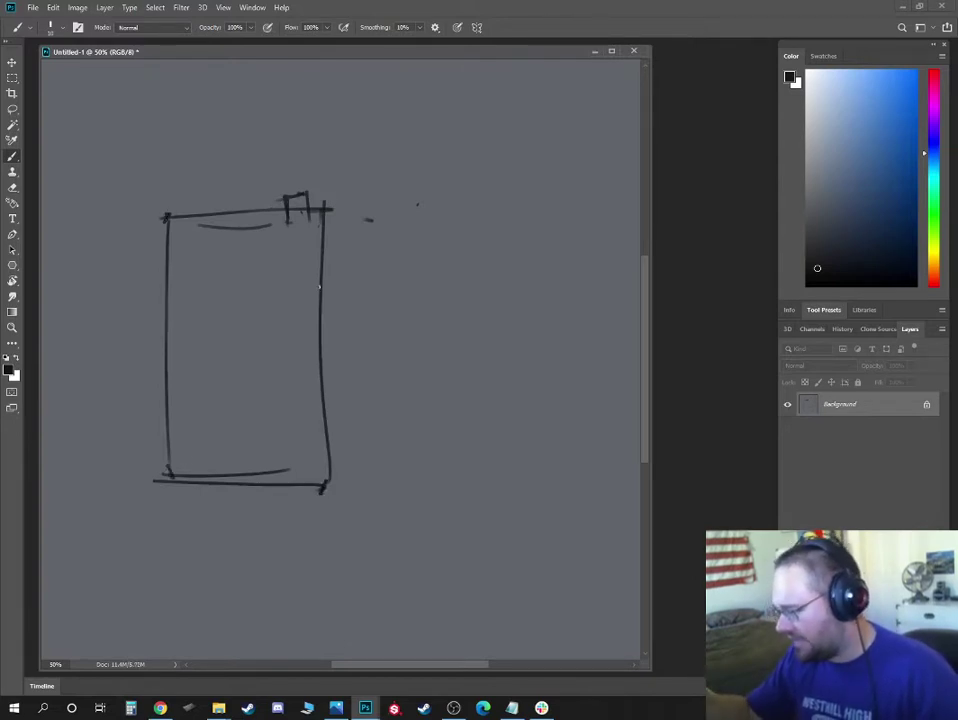
left_click_drag(324, 203, 322, 211)
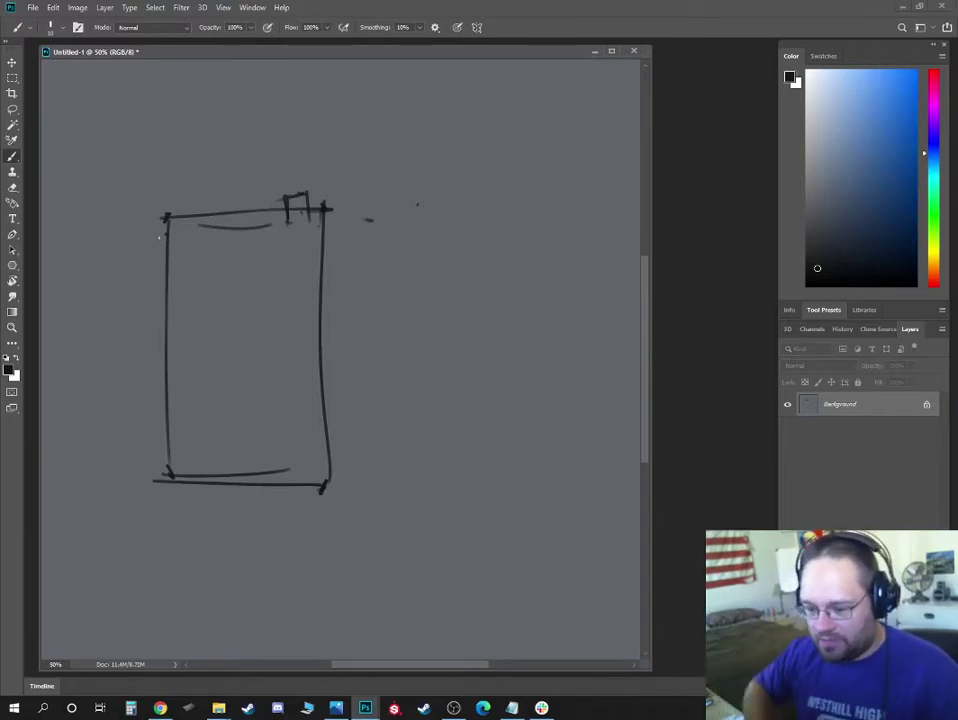
left_click_drag(0, 80, 389, 28)
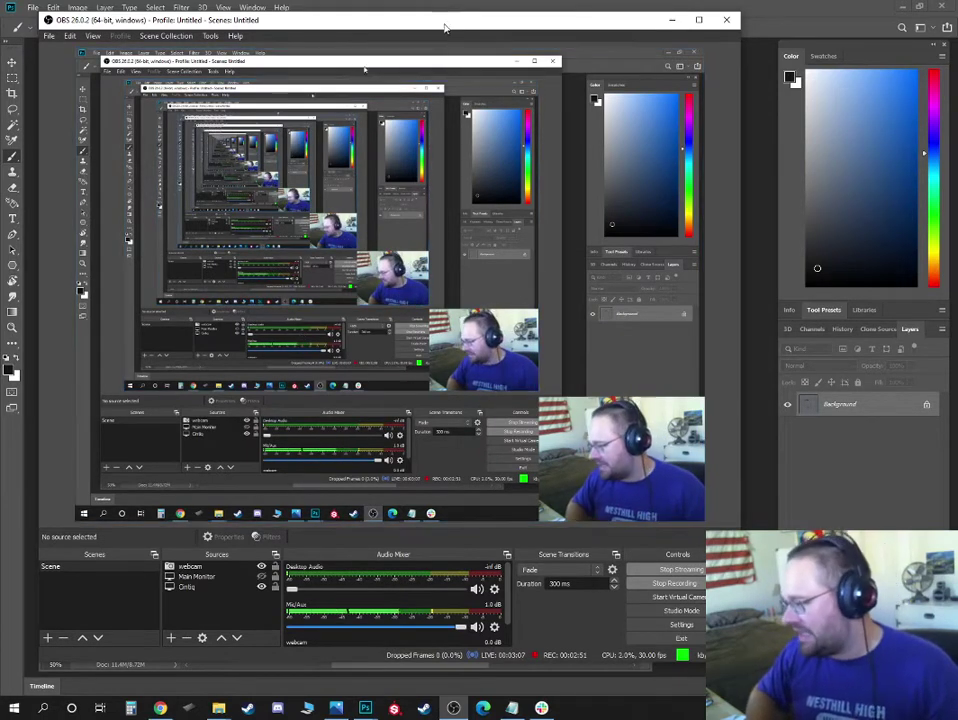
left_click_drag(445, 24, 0, 22)
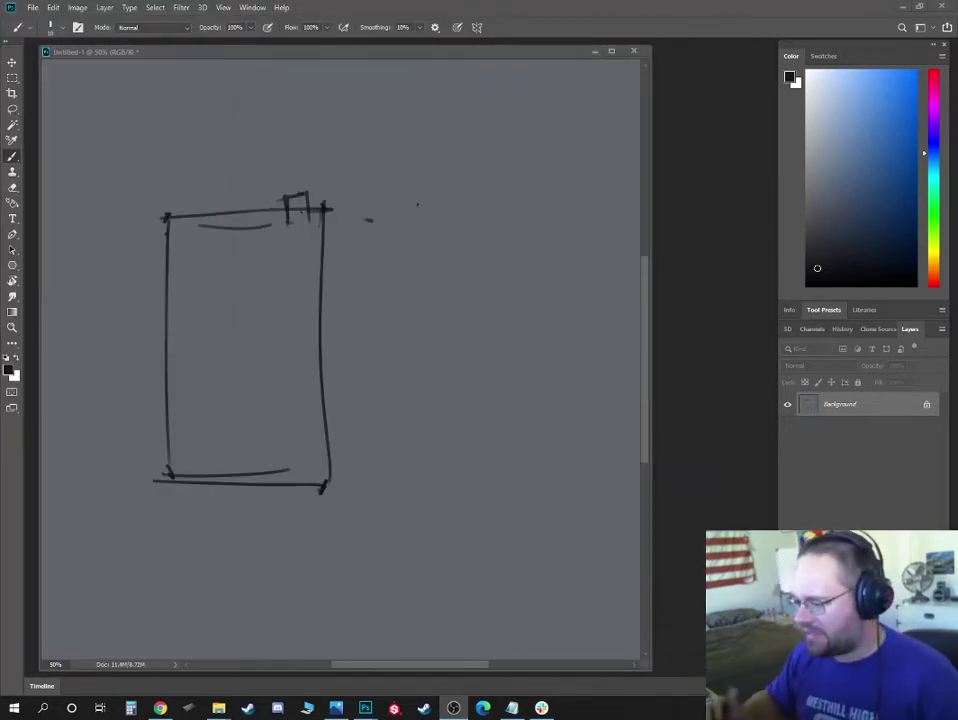
Retrace the tall rectangle's top, right and bottom edges and draw several horizontal lines across its lower third
left_click_drag(325, 208, 180, 211)
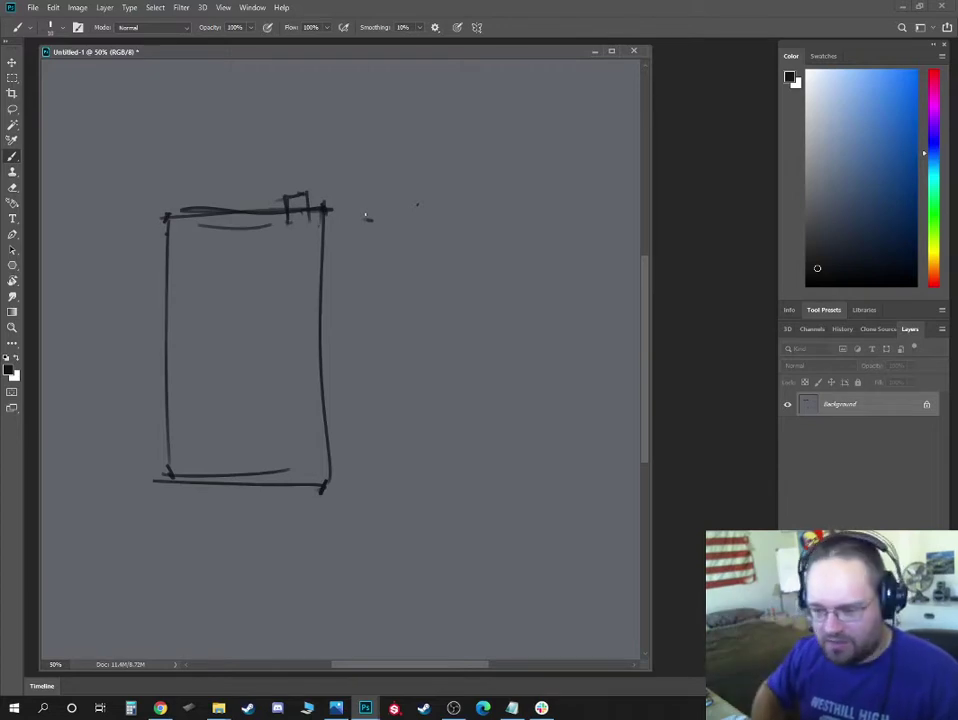
left_click(335, 262)
mouse_move(330, 215)
left_mouse_down()
mouse_move(325, 482)
mouse_move(148, 487)
left_mouse_up()
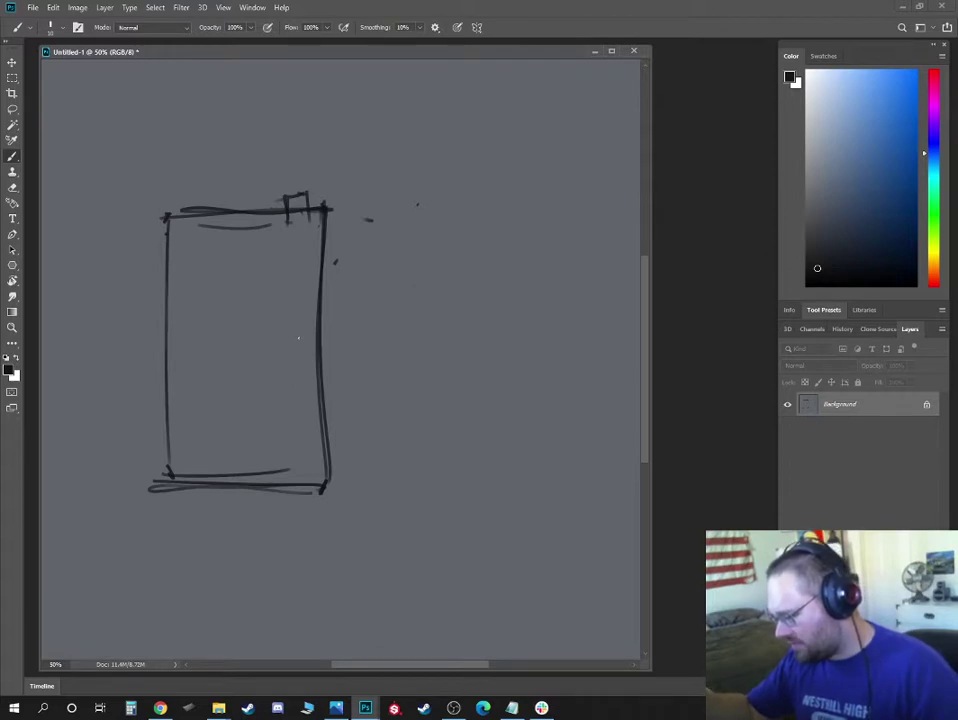
mouse_move(166, 414)
left_mouse_down()
mouse_move(315, 422)
mouse_move(315, 414)
left_mouse_up()
left_click_drag(216, 397, 322, 407)
left_click_drag(174, 398, 322, 388)
left_click_drag(161, 386, 326, 383)
left_click_drag(226, 387, 336, 382)
Rework the rectangle's side, top and bottom outlines with parallel strokes and sketch a smaller box inside its lower section
left_click_drag(155, 393, 155, 503)
left_click_drag(165, 499, 255, 503)
left_click_drag(312, 214, 315, 480)
left_click_drag(135, 212, 224, 211)
left_click_drag(160, 226, 157, 298)
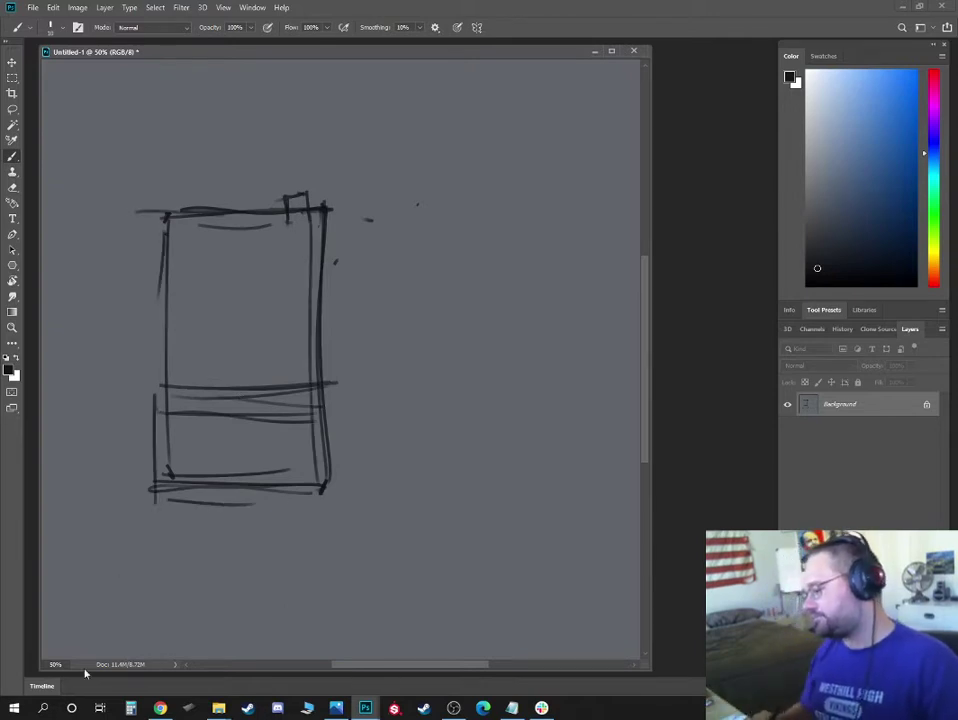
left_click_drag(329, 212, 325, 459)
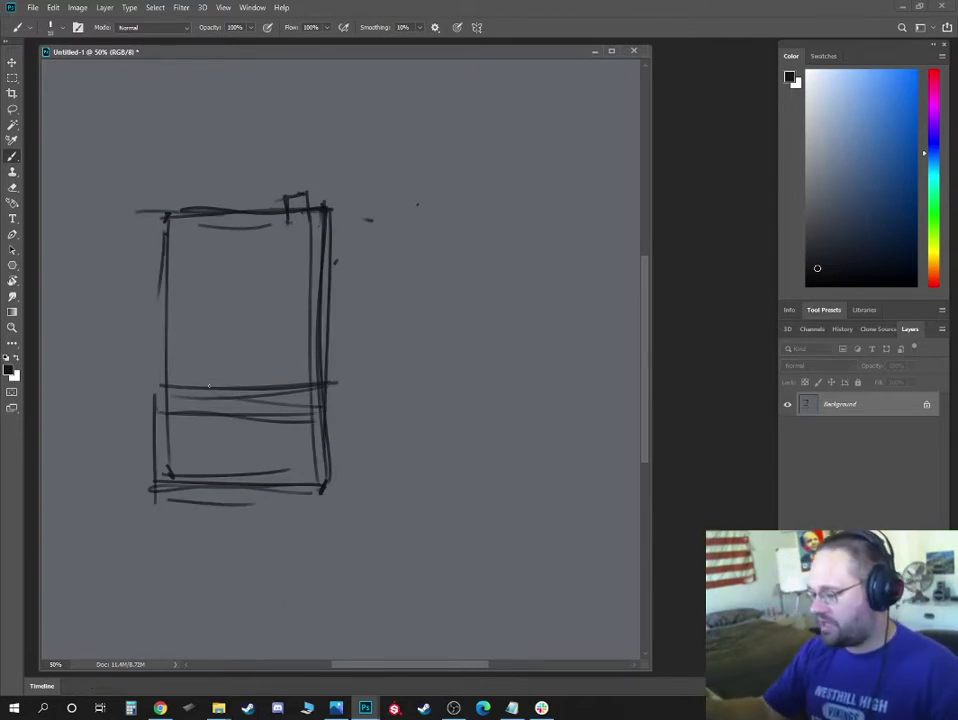
mouse_move(150, 404)
left_mouse_down()
mouse_move(305, 404)
mouse_move(266, 425)
mouse_move(272, 487)
left_mouse_up()
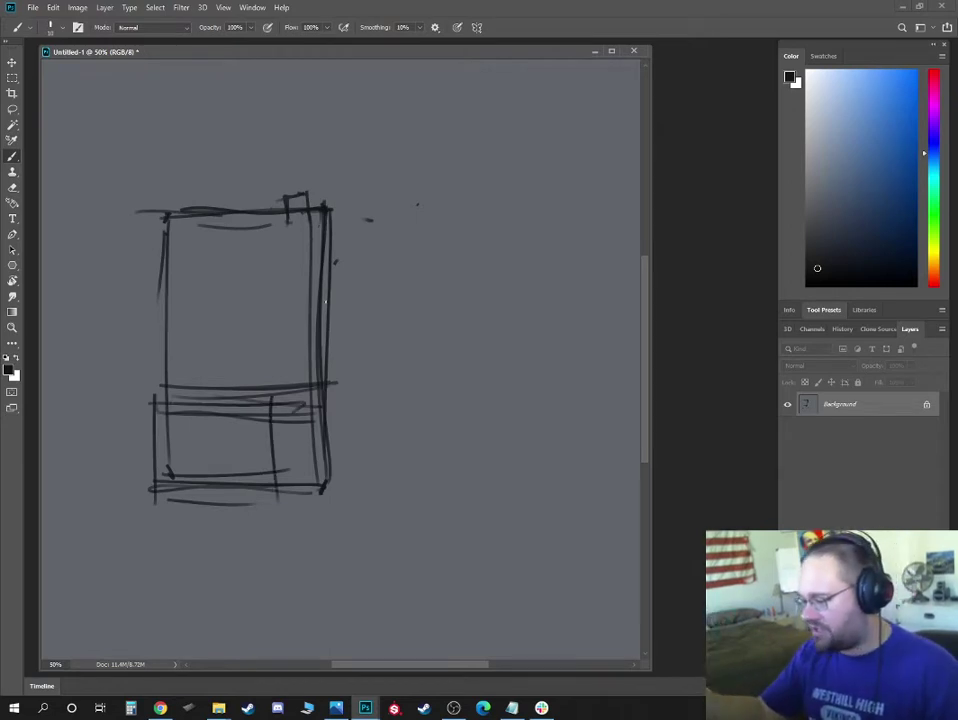
left_click_drag(165, 214, 155, 398)
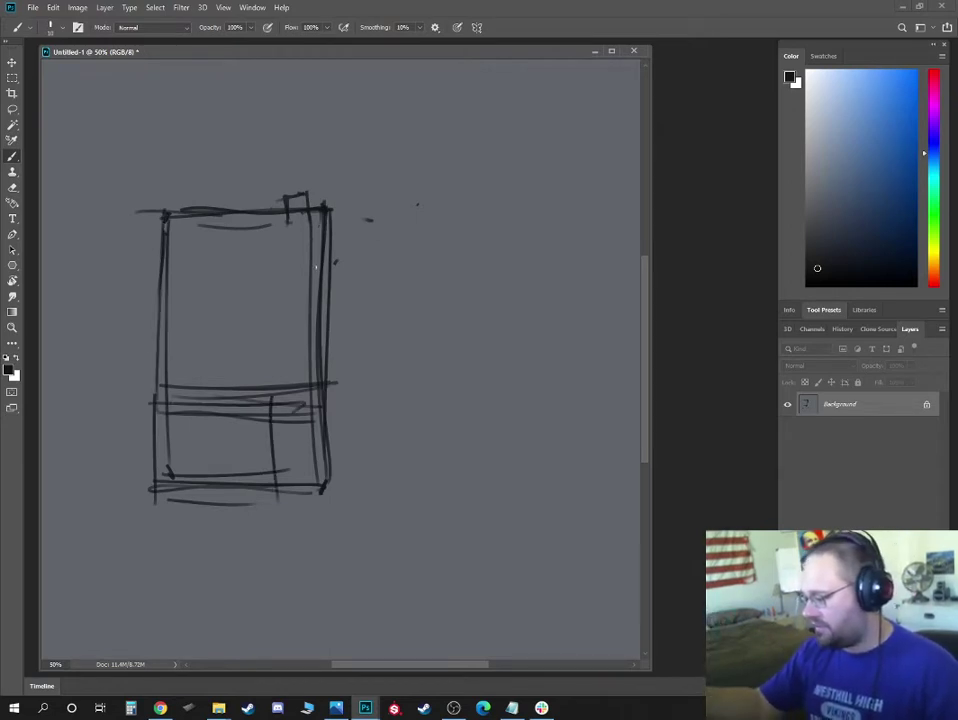
Add loose outer contour strokes beside the rectangle's right edge and around its lower-left corner
left_click_drag(357, 195, 340, 458)
mouse_move(163, 493)
left_mouse_down()
mouse_move(135, 496)
mouse_move(137, 333)
left_mouse_up()
mouse_move(161, 382)
left_mouse_down()
mouse_move(321, 392)
mouse_move(328, 479)
left_mouse_up()
left_click_drag(128, 479, 235, 494)
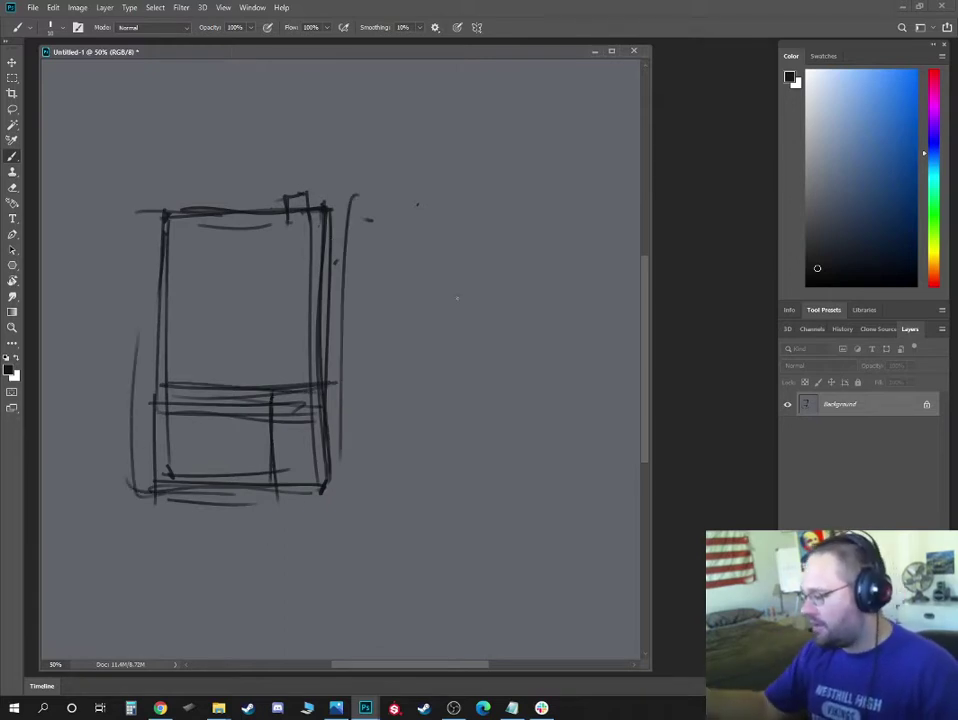
Sketch a medium and a small upright rectangle to the right of the large one, bottoms roughly aligned
mouse_move(354, 316)
left_mouse_down()
mouse_move(387, 309)
mouse_move(432, 363)
mouse_move(341, 413)
mouse_move(345, 483)
mouse_move(420, 484)
left_mouse_up()
mouse_move(463, 389)
left_mouse_down()
mouse_move(461, 449)
mouse_move(519, 394)
mouse_move(515, 489)
left_mouse_up()
left_click_drag(463, 481, 514, 488)
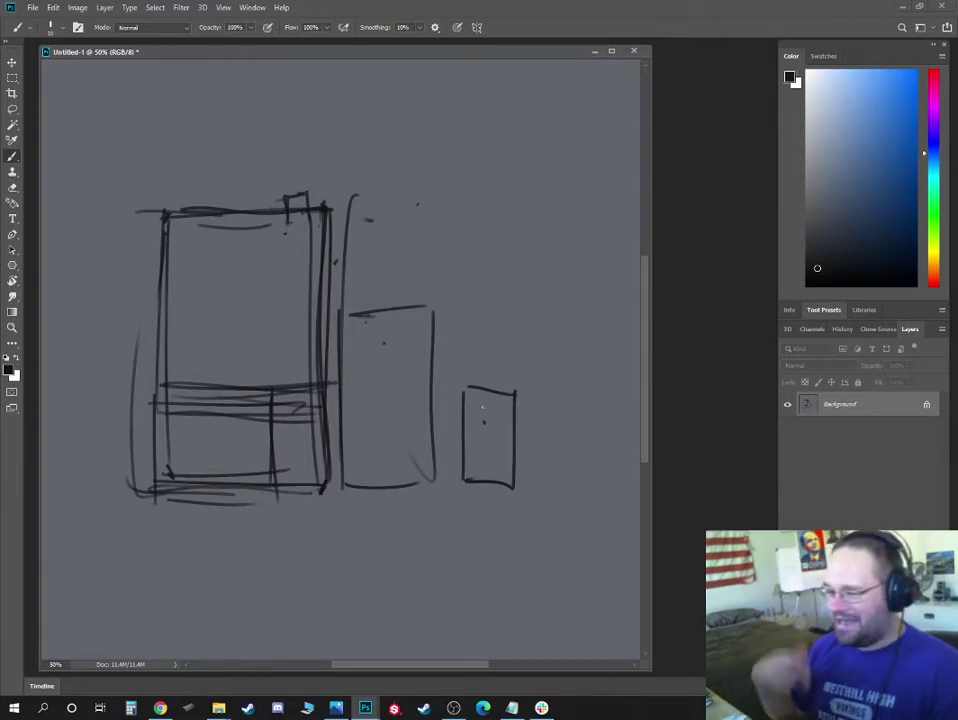
left_click_drag(462, 393, 497, 389)
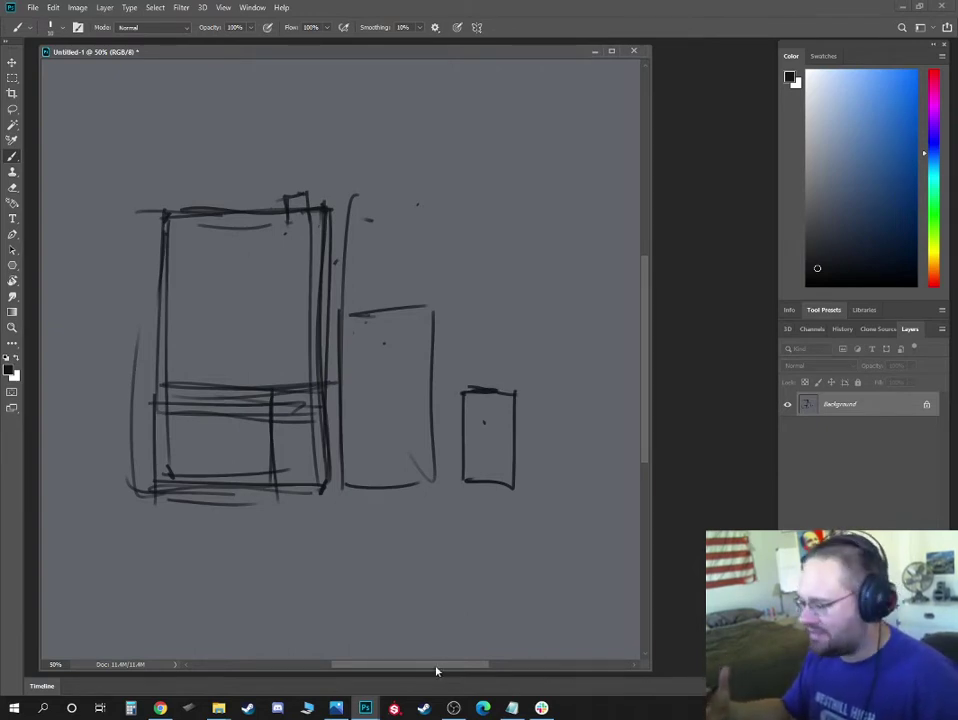
Cover the sketch with a new layer filled with mid grey, then add an empty layer and reset the colour to black
key("ctrl+shift+alt+n")
left_click(811, 188)
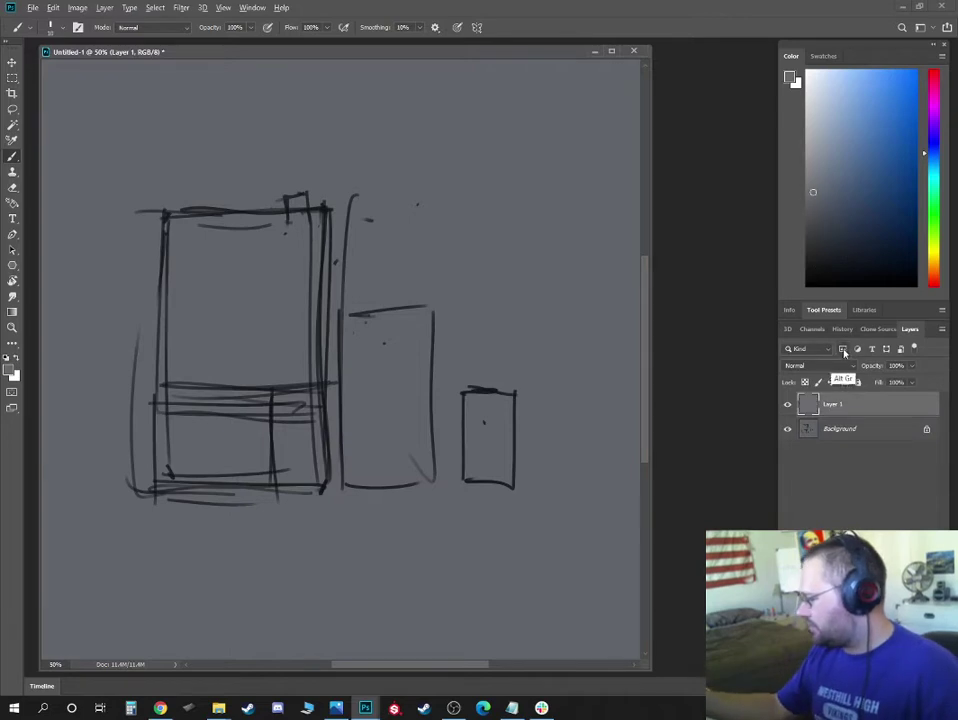
key("alt+BackSpace")
key("ctrl+shift+alt+n")
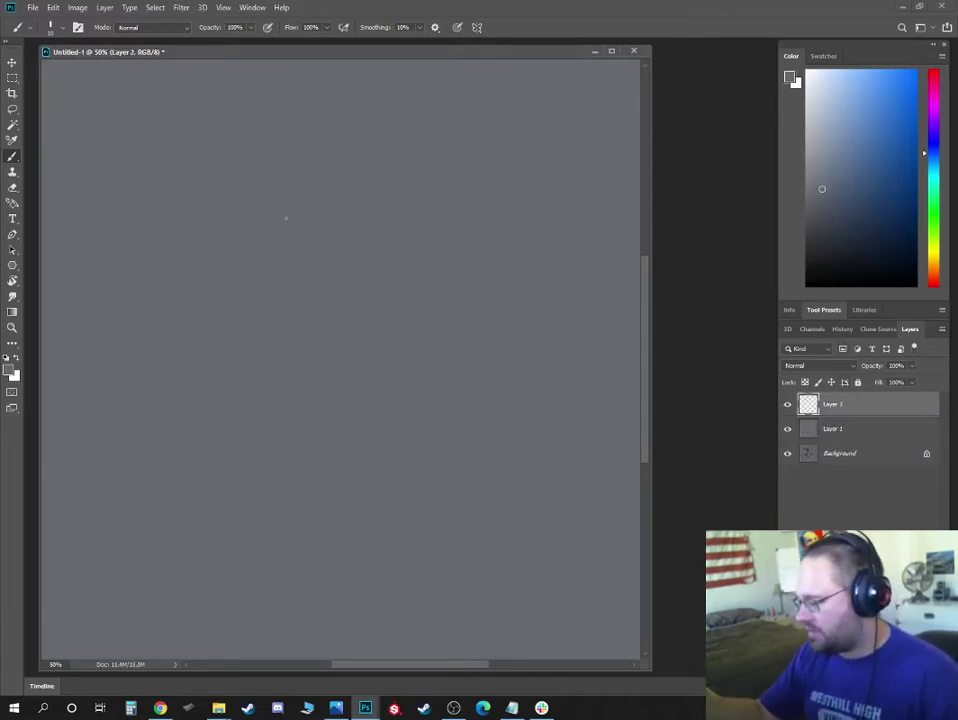
key("d")
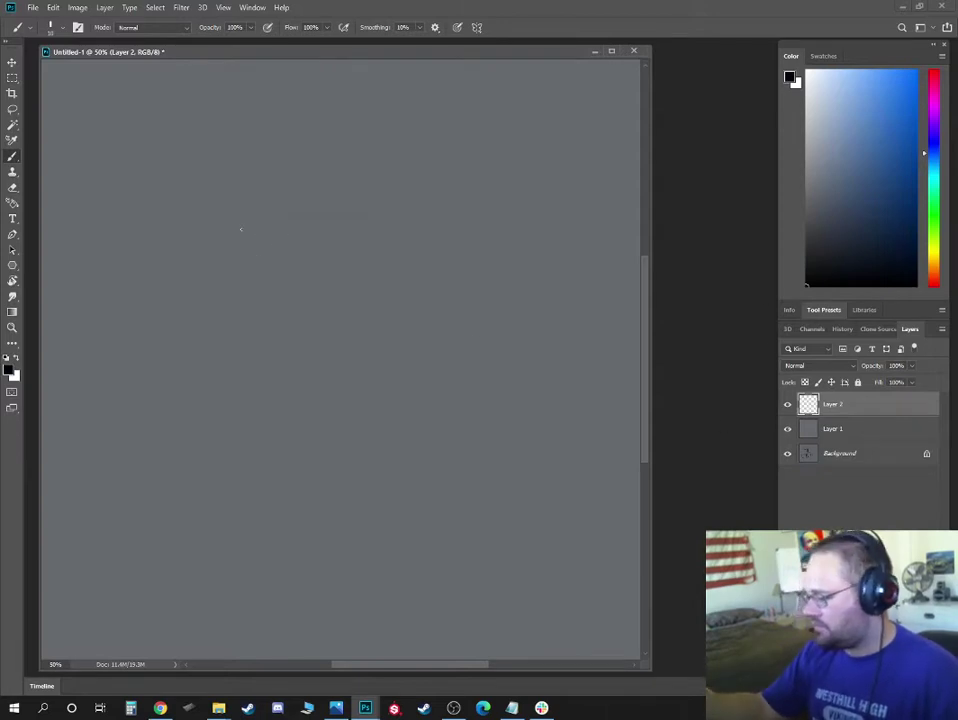
Draw a tall rectangle mid-canvas, divide it with a horizontal line one third down, and curve the upper section's left side
mouse_move(236, 229)
left_mouse_down()
mouse_move(413, 239)
mouse_move(413, 226)
mouse_move(358, 480)
mouse_move(238, 242)
mouse_move(241, 518)
mouse_move(227, 524)
mouse_move(406, 523)
left_mouse_up()
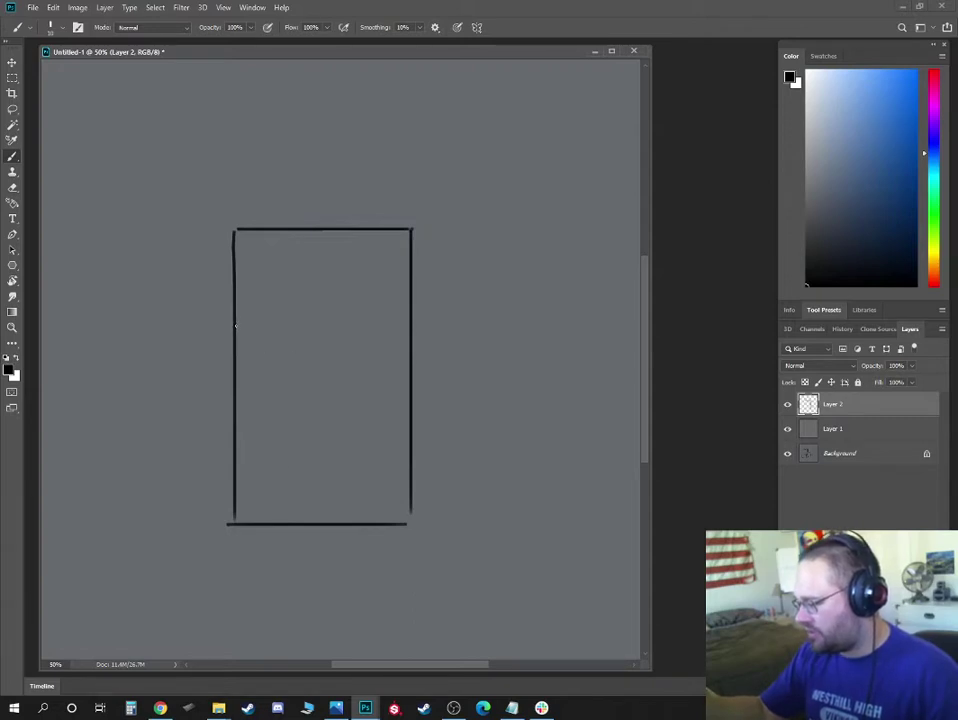
left_click_drag(235, 325, 400, 320)
mouse_move(250, 229)
left_mouse_down()
mouse_move(226, 330)
mouse_move(406, 330)
left_mouse_up()
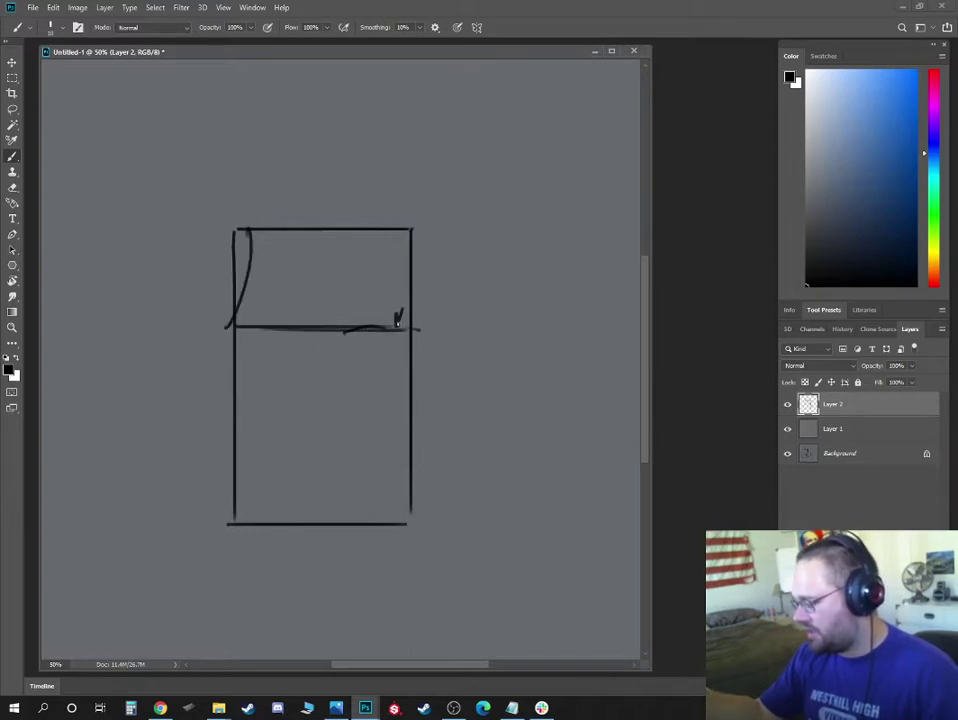
Sketch vertical guide strokes through the right half of the rectangle's upper section
left_click_drag(366, 232, 360, 325)
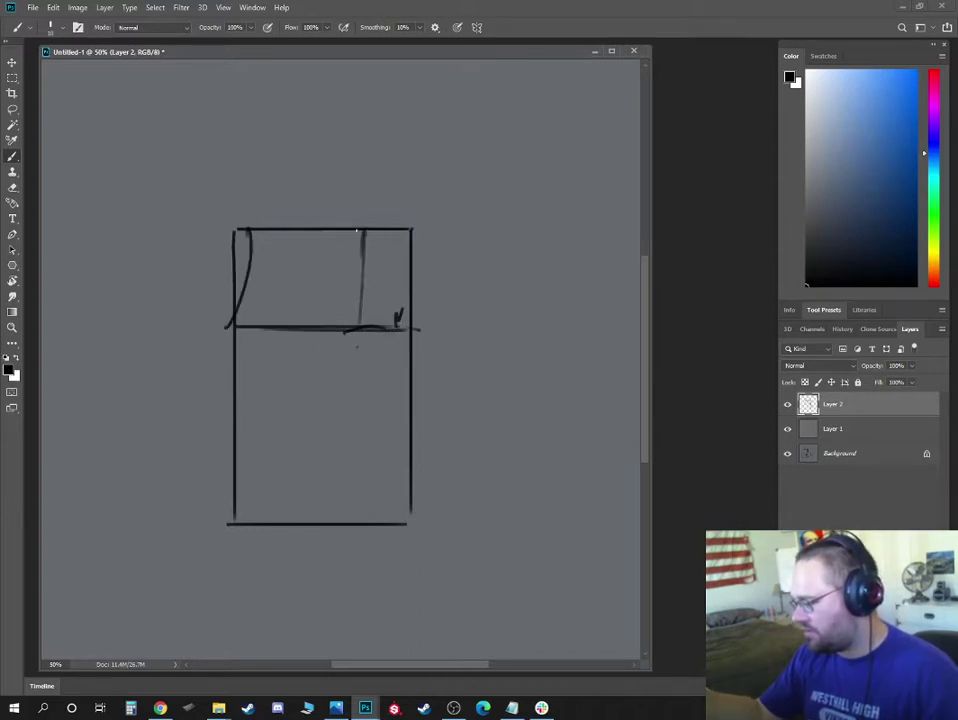
left_click_drag(349, 229, 346, 318)
left_click_drag(344, 309, 349, 224)
mouse_move(365, 233)
left_mouse_down()
mouse_move(383, 232)
mouse_move(400, 251)
left_mouse_up()
mouse_move(349, 314)
left_mouse_down()
mouse_move(390, 327)
mouse_move(360, 216)
left_mouse_up()
left_click_drag(359, 224, 352, 240)
Sketch a bottle-shaped lamp base with neck, collar and stem below the divider, and shape the flared lampshade above
mouse_move(296, 418)
left_mouse_down()
mouse_move(299, 477)
mouse_move(346, 436)
mouse_move(360, 437)
mouse_move(358, 520)
left_mouse_up()
left_click_drag(300, 518, 331, 519)
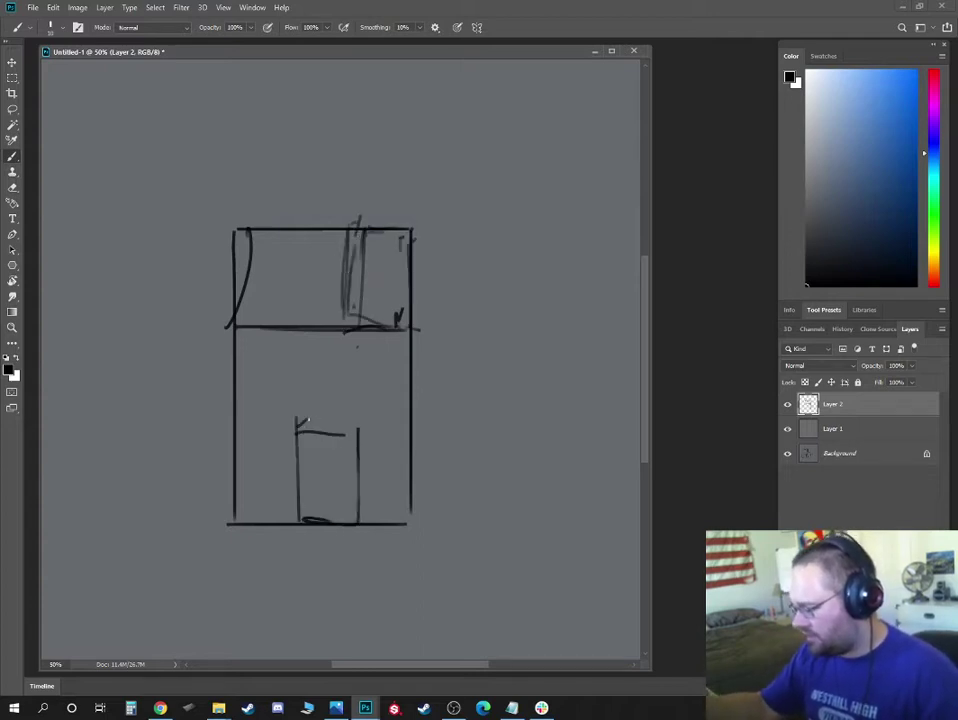
left_click_drag(310, 380, 297, 430)
mouse_move(357, 427)
left_mouse_down()
mouse_move(336, 383)
mouse_move(338, 361)
left_mouse_up()
mouse_move(342, 363)
left_mouse_down()
mouse_move(305, 363)
mouse_move(317, 326)
mouse_move(333, 356)
left_mouse_up()
mouse_move(406, 320)
left_mouse_down()
mouse_move(394, 235)
mouse_move(239, 232)
left_mouse_up()
Erase the rectangle's guide lines around the lamp and the vertical strokes inside the lampshade
key("e")
mouse_move(408, 231)
left_mouse_down()
mouse_move(418, 364)
mouse_move(421, 346)
mouse_move(418, 543)
mouse_move(413, 527)
mouse_move(314, 516)
mouse_move(225, 527)
mouse_move(224, 358)
mouse_move(235, 338)
mouse_move(237, 590)
left_mouse_up()
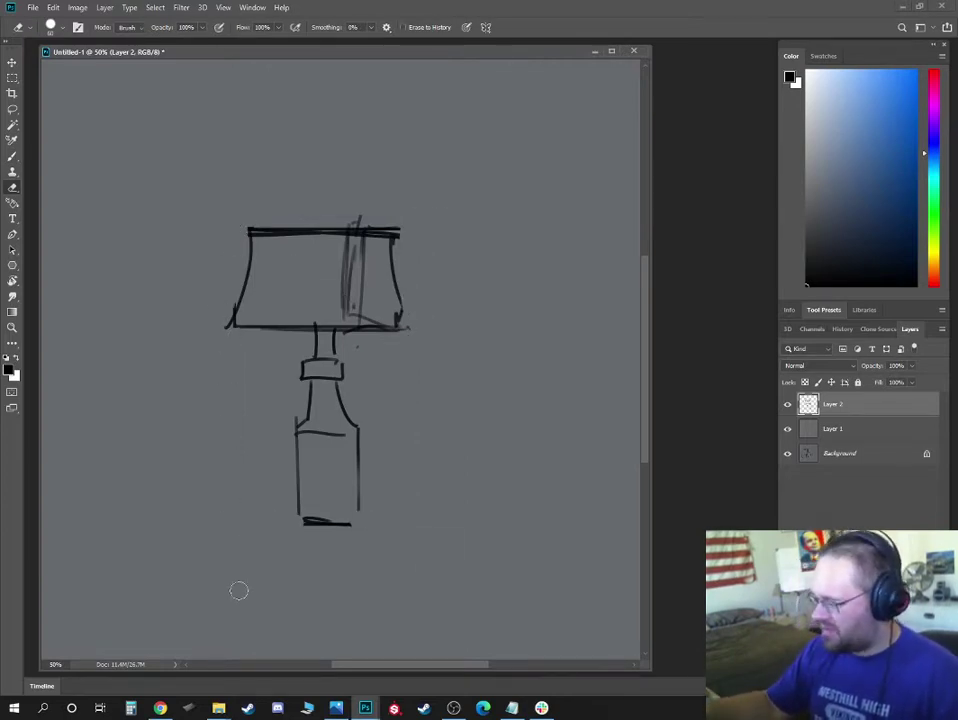
mouse_move(345, 303)
left_mouse_down()
mouse_move(363, 265)
mouse_move(368, 336)
left_mouse_up()
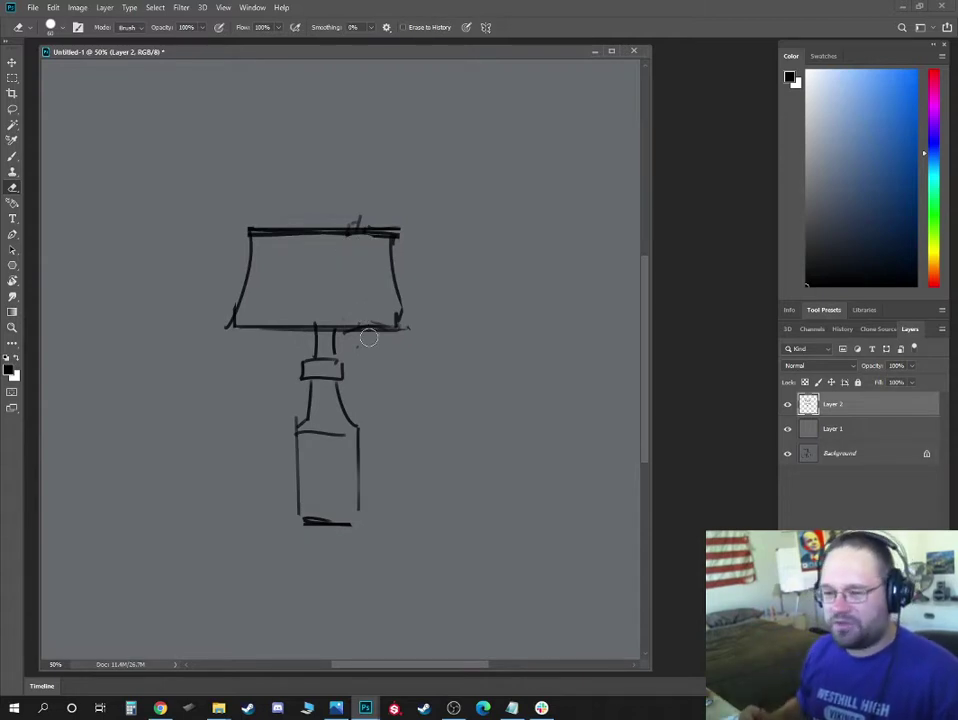
Redraw the lampshade's right side with a wider flare and reinforce its bottom edge with the Brush
key("b")
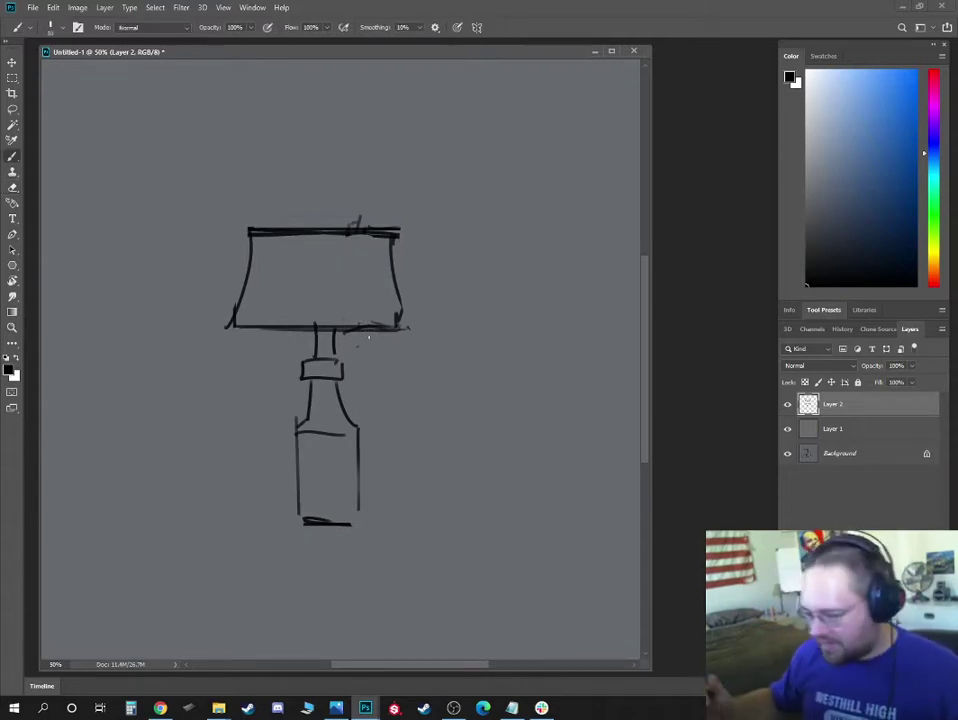
mouse_move(390, 238)
left_mouse_down()
mouse_move(402, 313)
mouse_move(420, 338)
left_mouse_up()
left_click_drag(233, 325, 398, 331)
left_click_drag(270, 333, 430, 331)
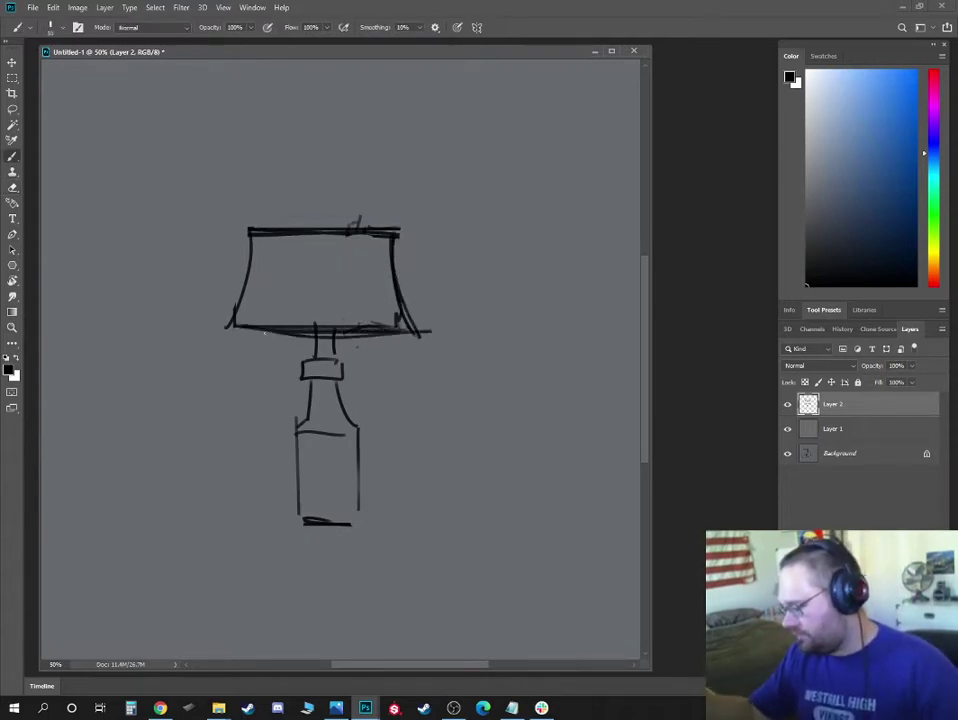
Reinforce the outlines of the lamp's stem, collar, neck and bottle-shaped base with darker Brush strokes
mouse_move(316, 340)
left_mouse_down()
mouse_move(305, 366)
mouse_move(316, 379)
mouse_move(344, 378)
mouse_move(332, 331)
left_mouse_up()
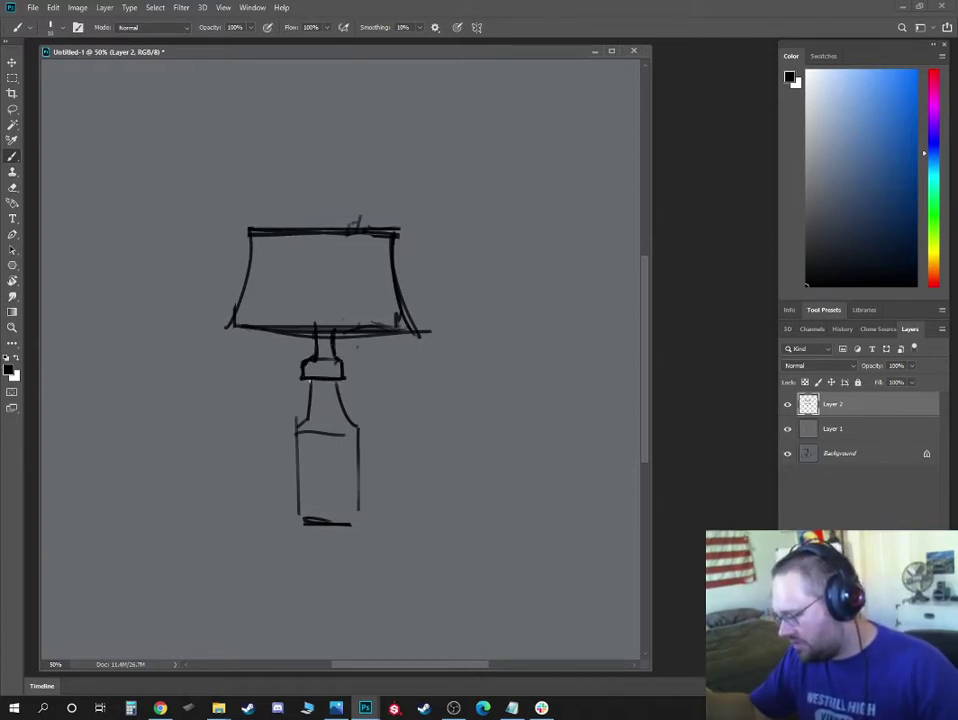
left_click_drag(310, 381, 299, 426)
mouse_move(338, 385)
left_mouse_down()
mouse_move(357, 430)
mouse_move(359, 523)
left_mouse_up()
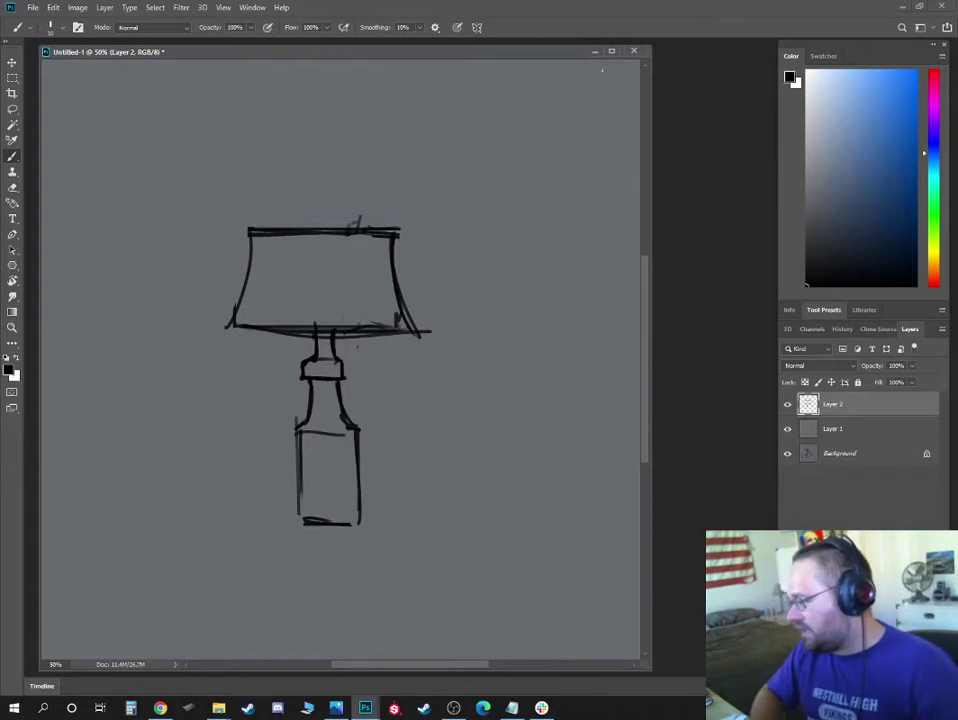
left_click_drag(509, 54, 527, 56)
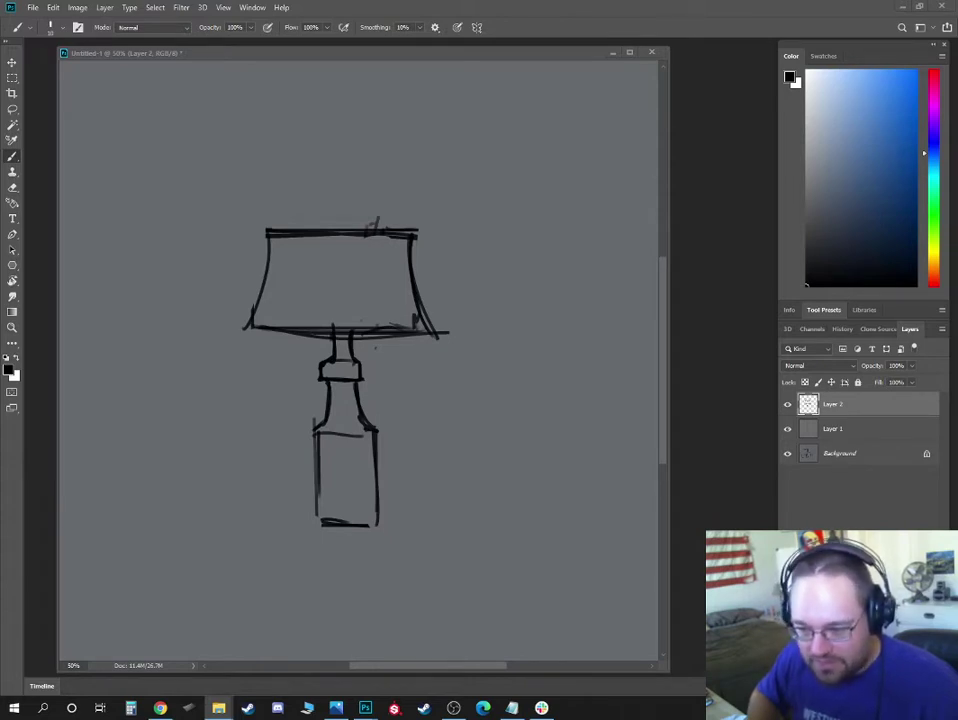
Switch to the Photos app and examine the Farm.jpg illustration's barn, farmhouse, trees and fences up close
key("alt+Tab")
right_click(594, 359)
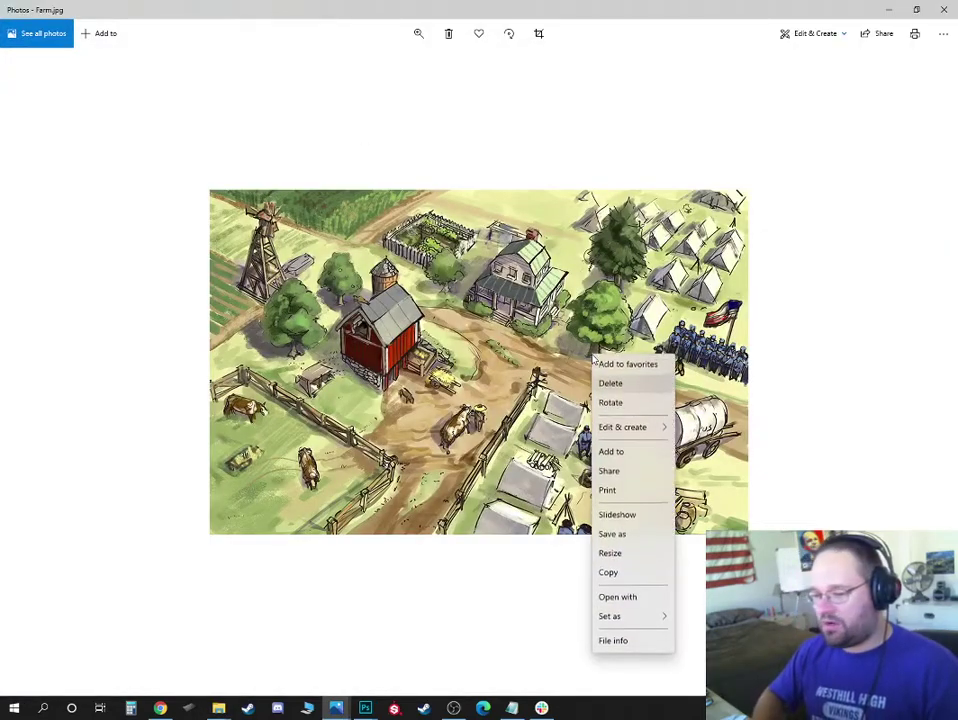
left_click(299, 360)
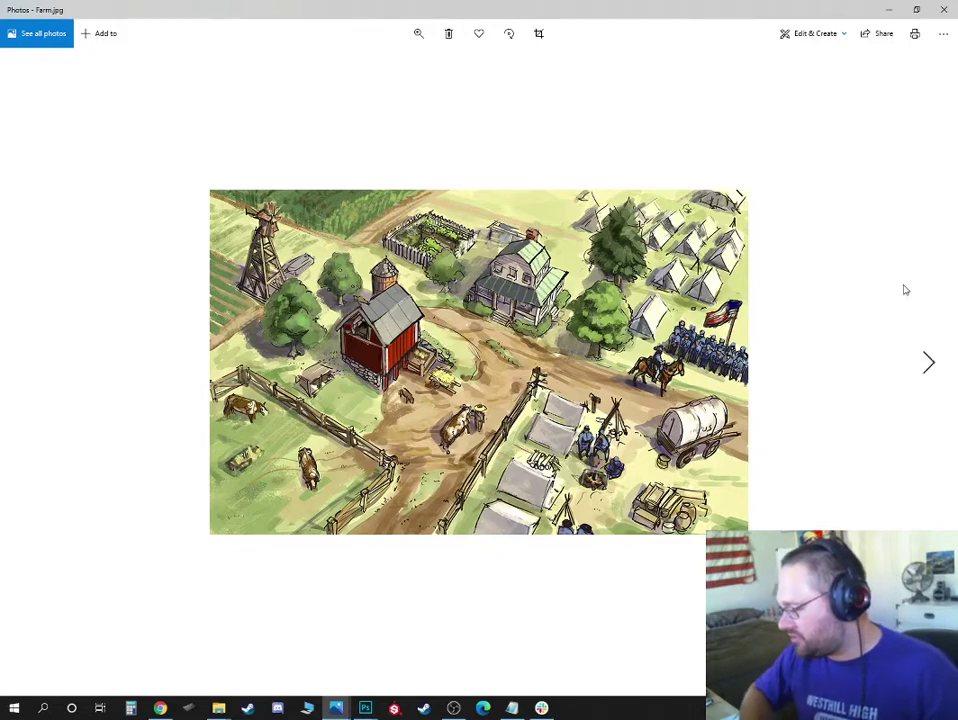
double_click(460, 310)
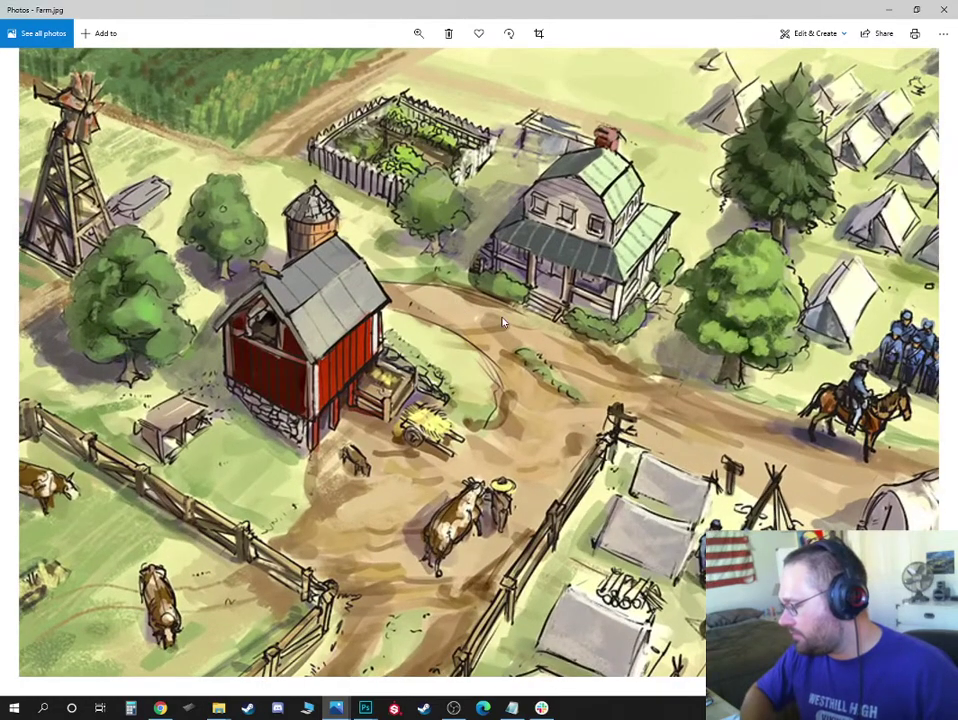
double_click(460, 310)
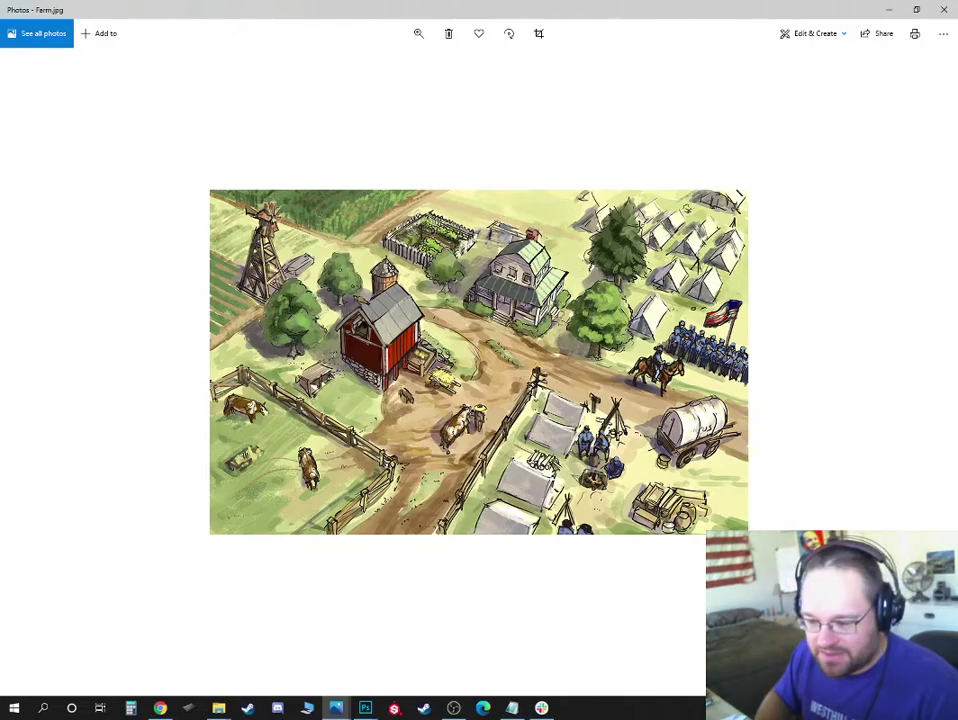
Bring up CivilWarBookTown_Hi.jpg and examine the Sharpsburg houses, surrounding fields and troop rows up close
left_click(32, 360)
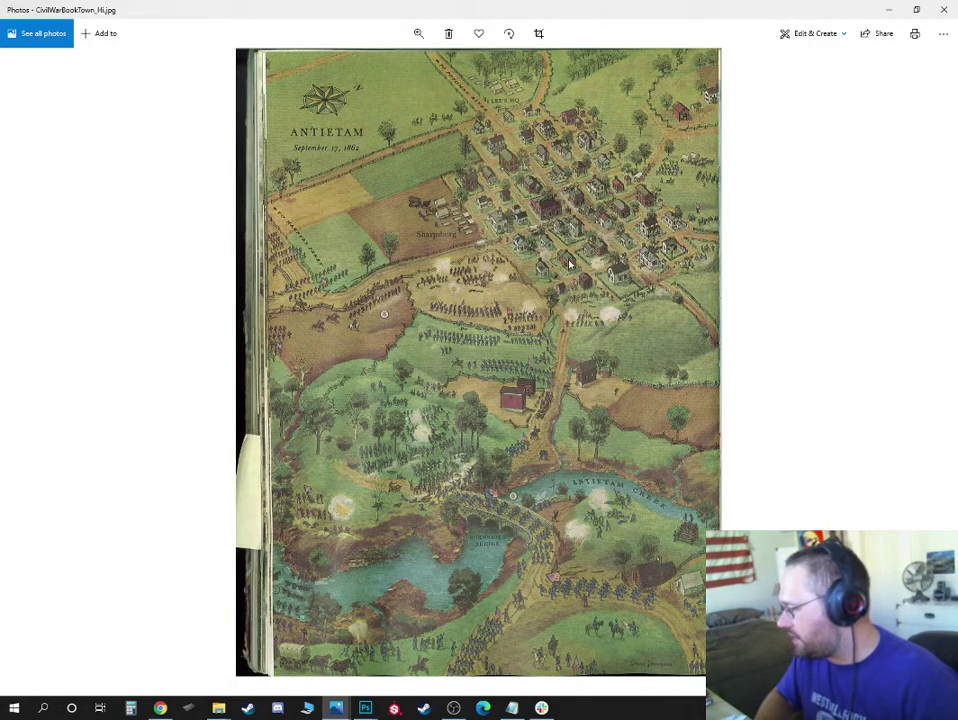
scroll(569, 264, "up", 3)
left_click_drag(551, 318, 535, 468)
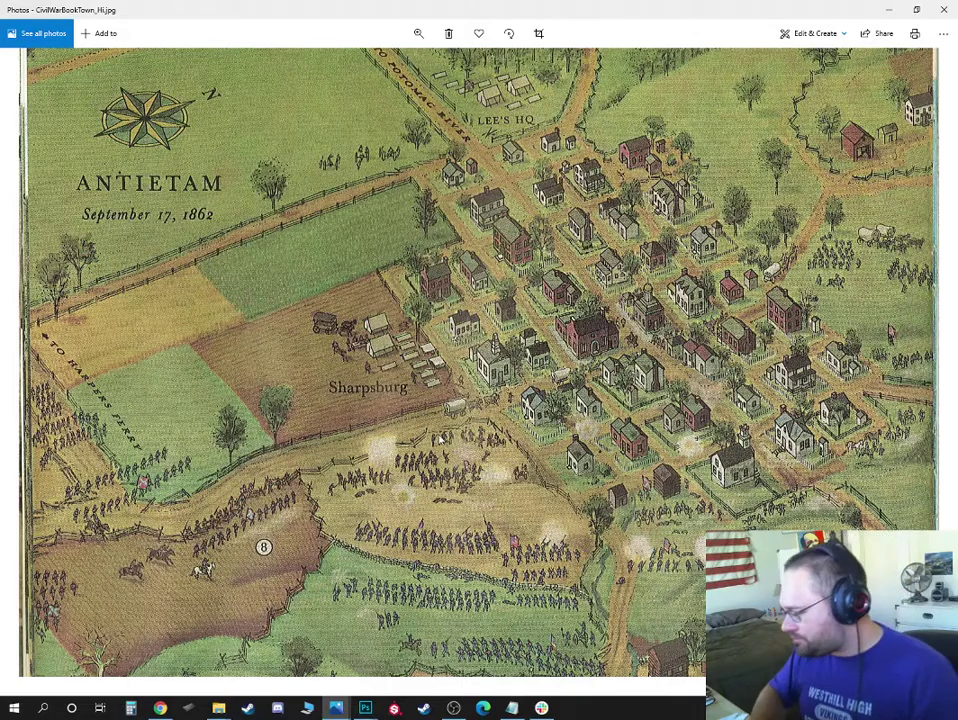
scroll(440, 440, "up", 2)
scroll(449, 464, "down", 2)
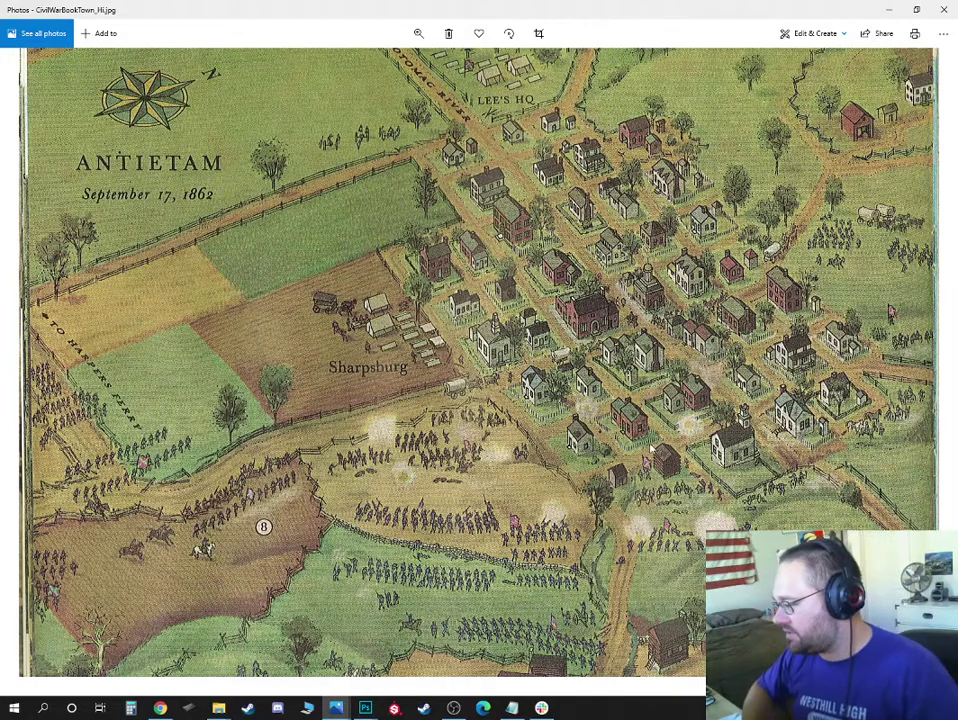
left_click_drag(729, 372, 657, 359)
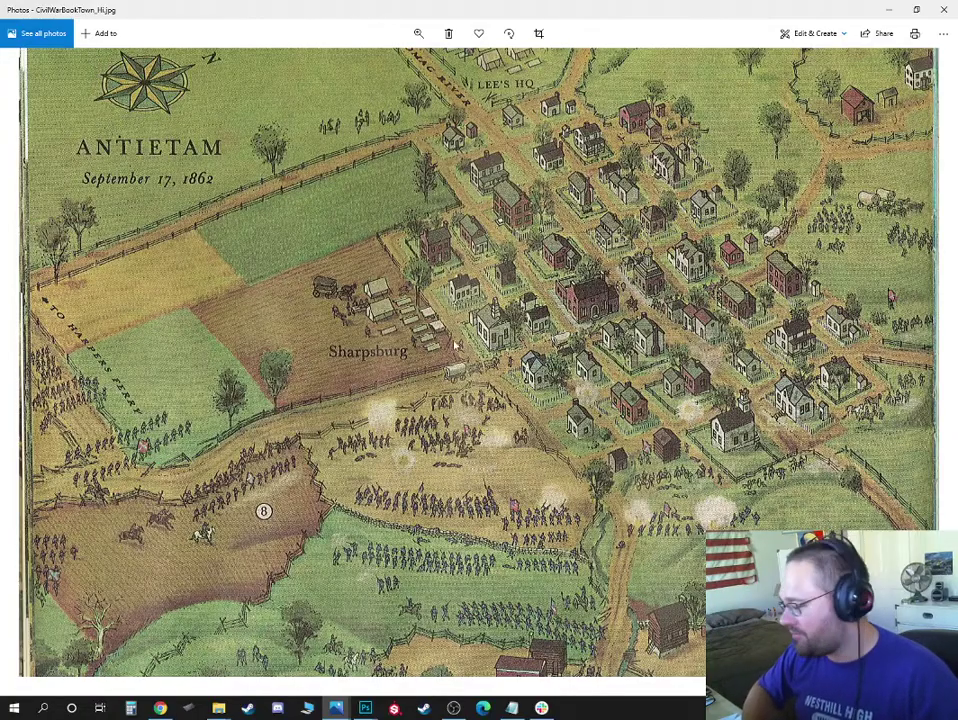
left_click_drag(495, 523, 460, 395)
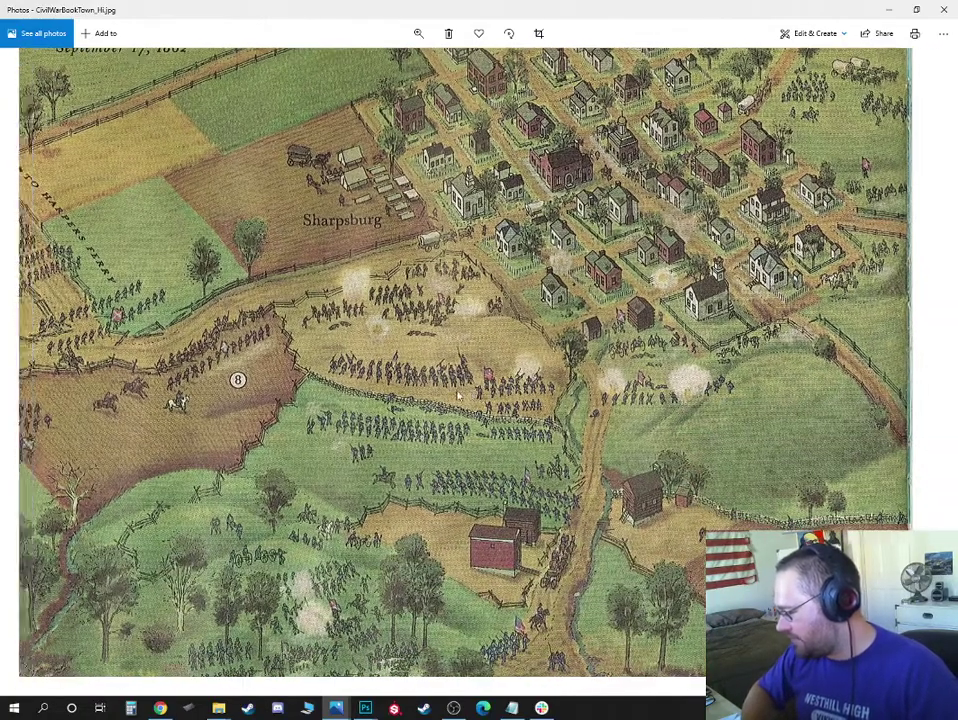
scroll(562, 470, "up", 2)
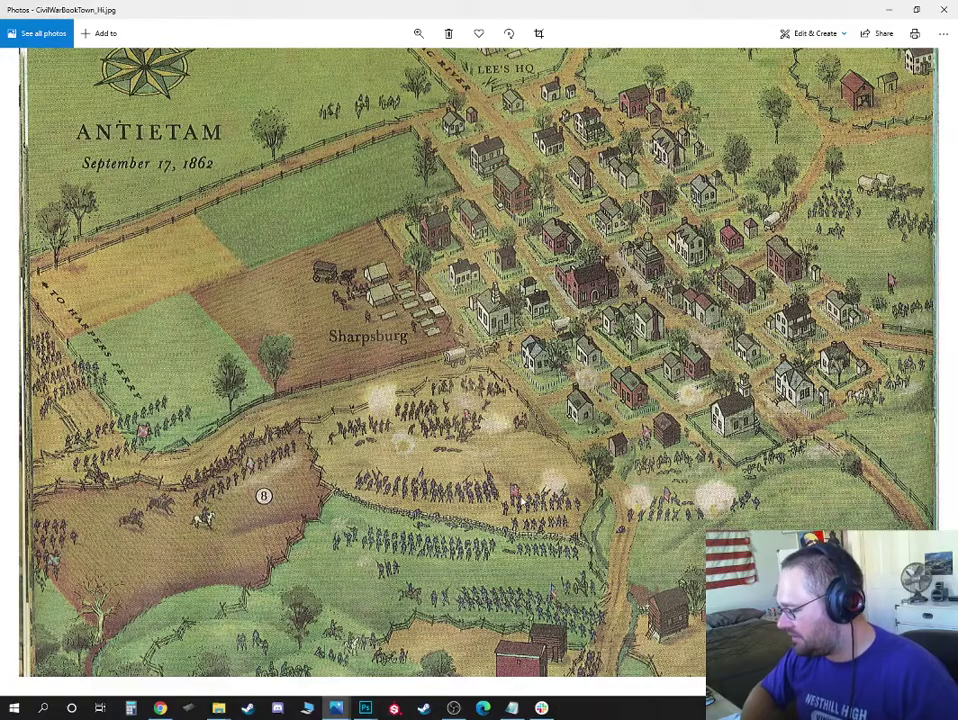
Examine the map's lower half around the barns, Burnside's Bridge and Antietam Creek
mouse_move(596, 495)
left_mouse_down()
mouse_move(553, 357)
mouse_move(647, 233)
left_mouse_up()
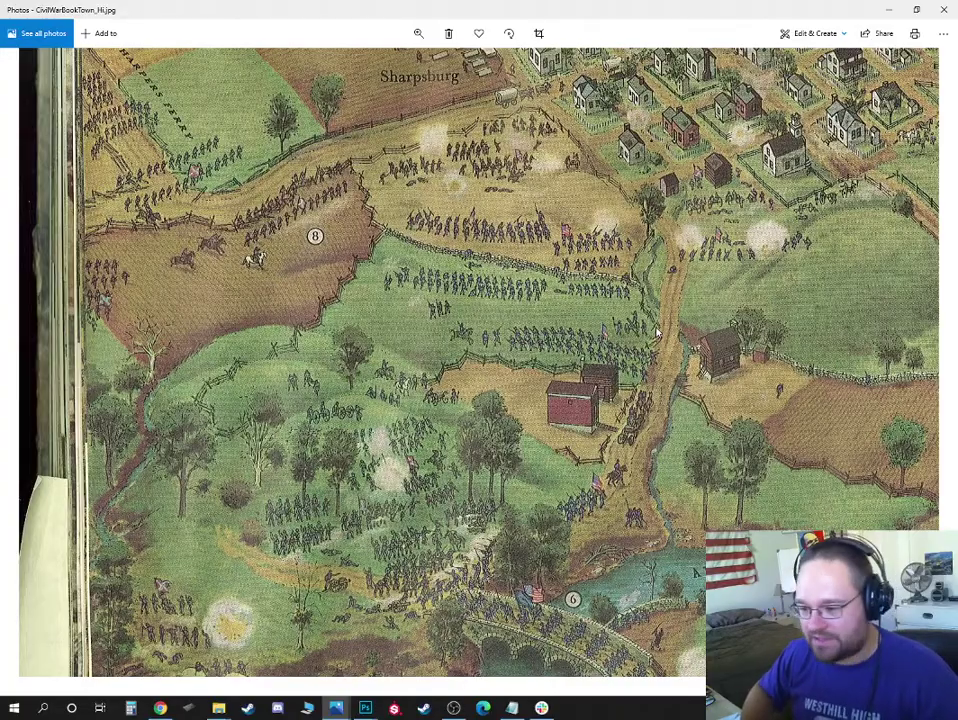
mouse_move(586, 407)
left_mouse_down()
mouse_move(511, 330)
mouse_move(529, 289)
mouse_move(542, 287)
mouse_move(531, 211)
left_mouse_up()
left_click_drag(558, 516, 563, 452)
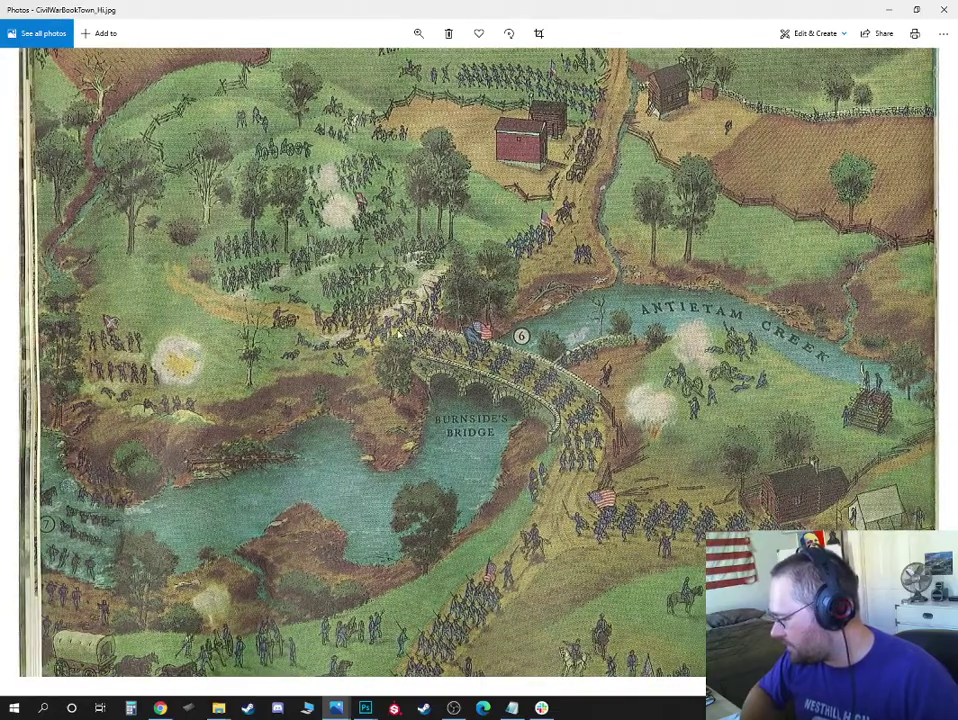
left_click_drag(585, 538, 404, 483)
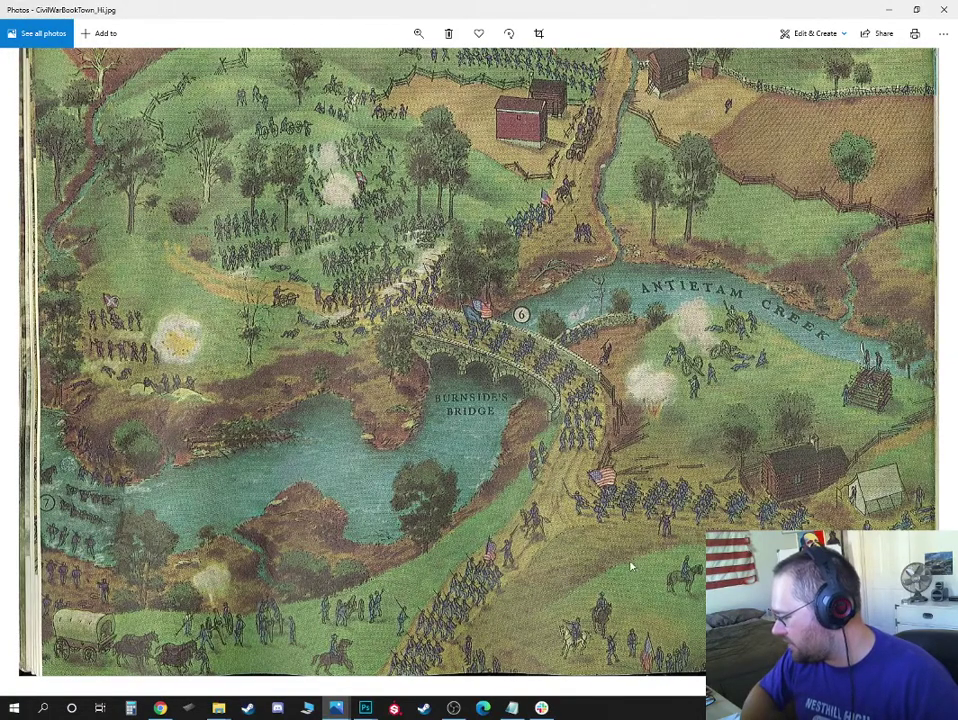
Examine the town's small block-shaped houses again, comparing the close-up with the whole Antietam map
left_click_drag(636, 245, 594, 562)
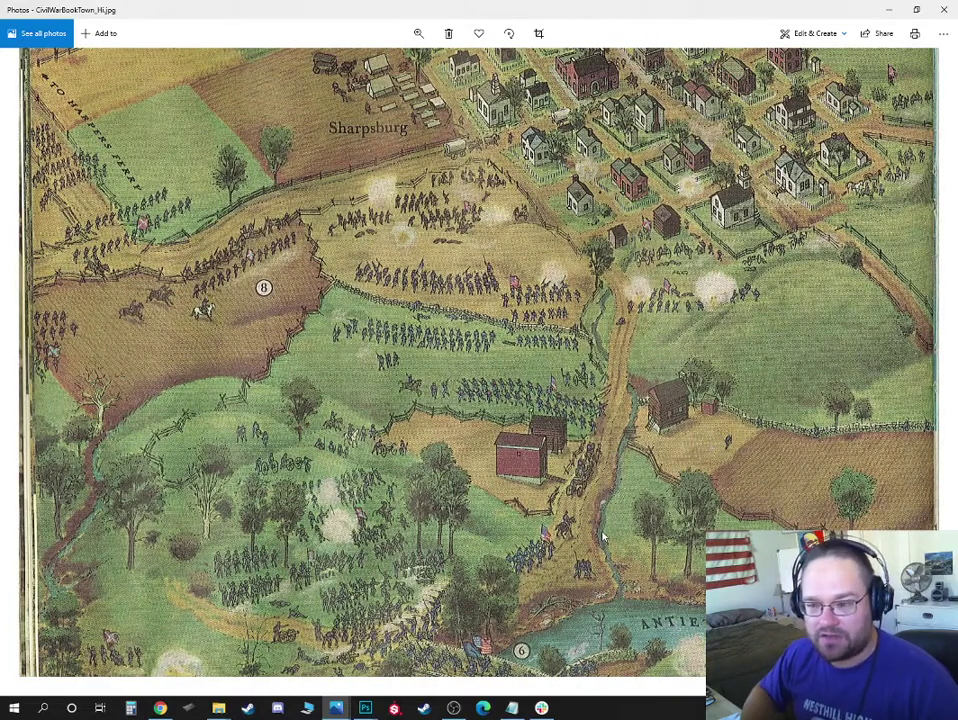
left_click_drag(729, 247, 731, 526)
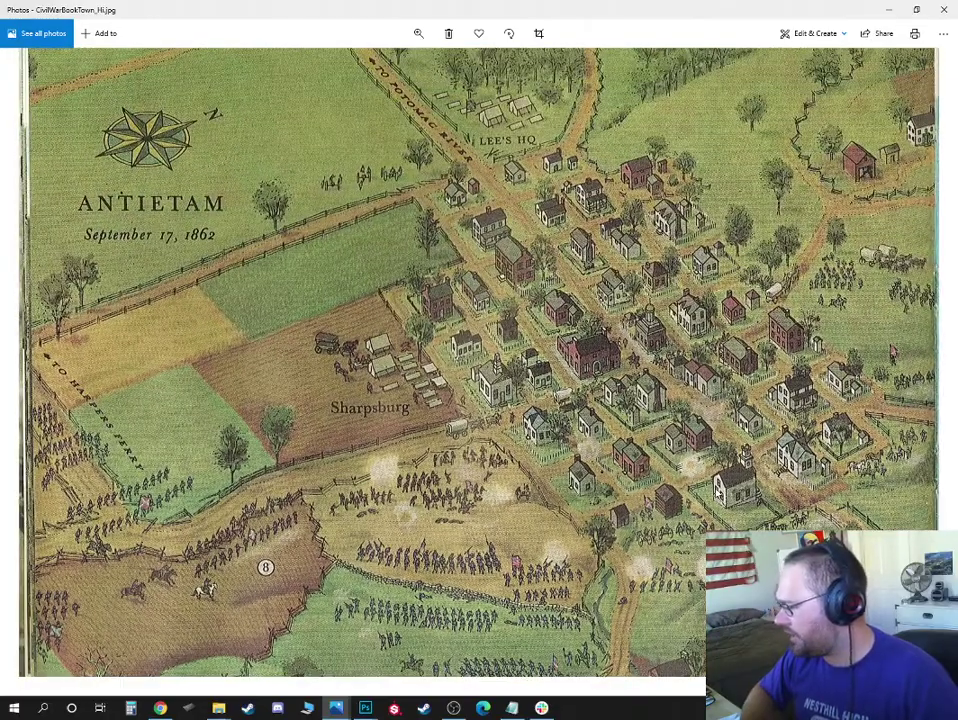
left_click_drag(691, 204, 695, 310)
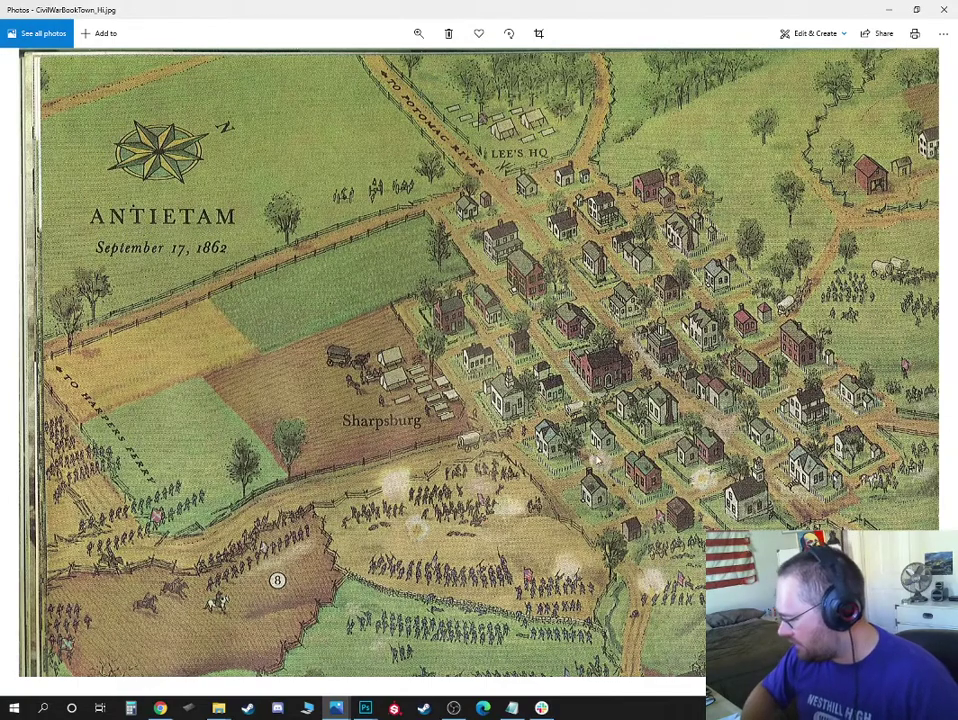
left_click_drag(596, 458, 600, 286)
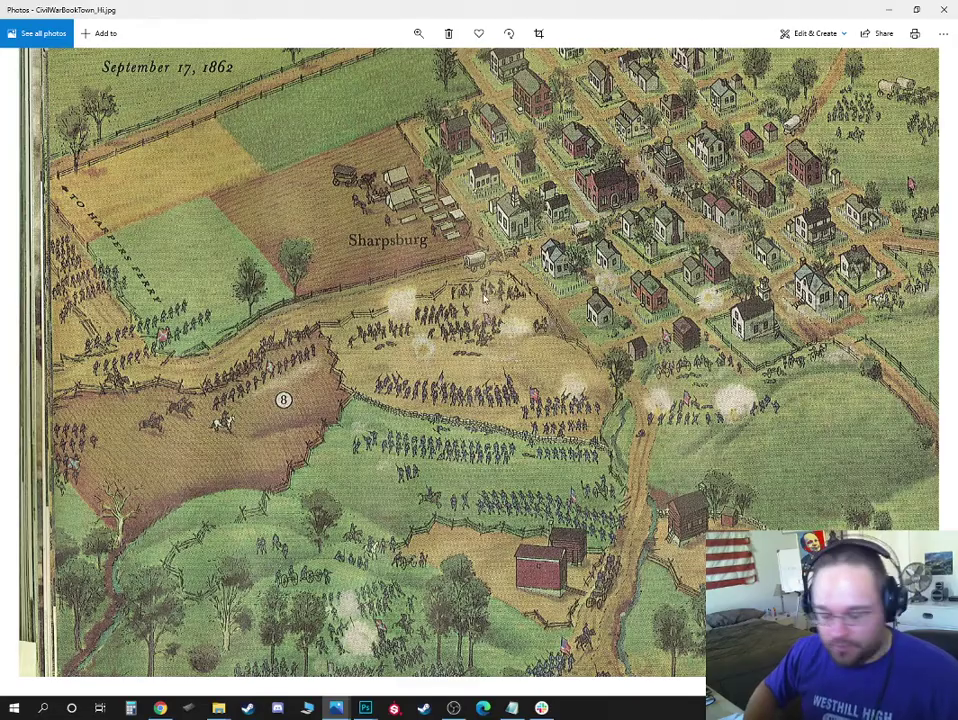
scroll(763, 325, "down", 3)
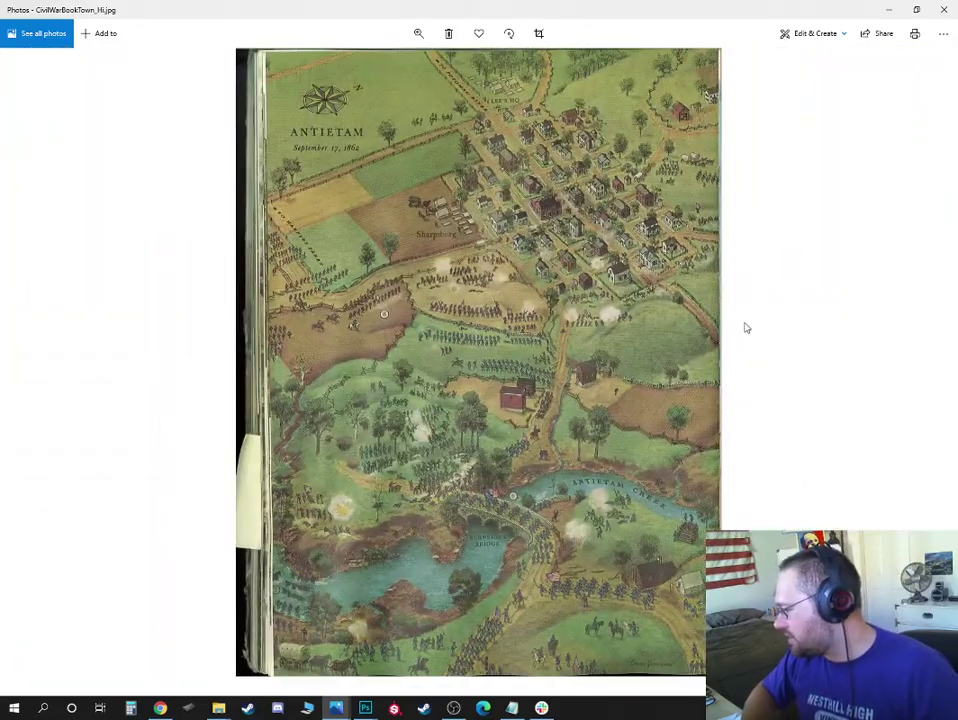
scroll(487, 118, "up", 3)
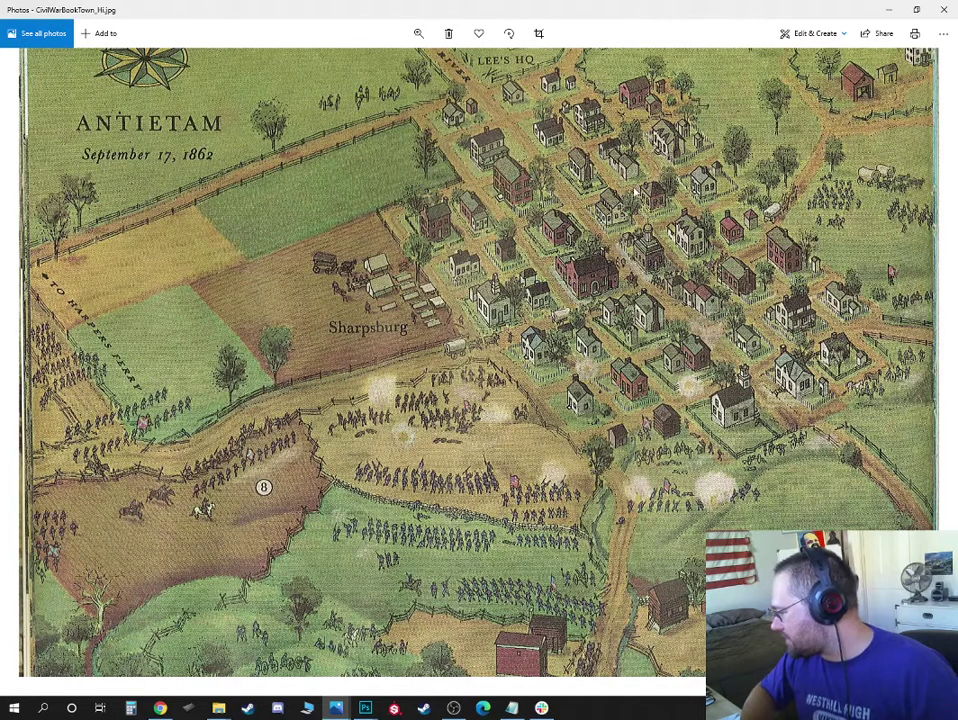
Close both reference images, return to Photoshop and reposition the lamp sketch's document window
left_click(944, 12)
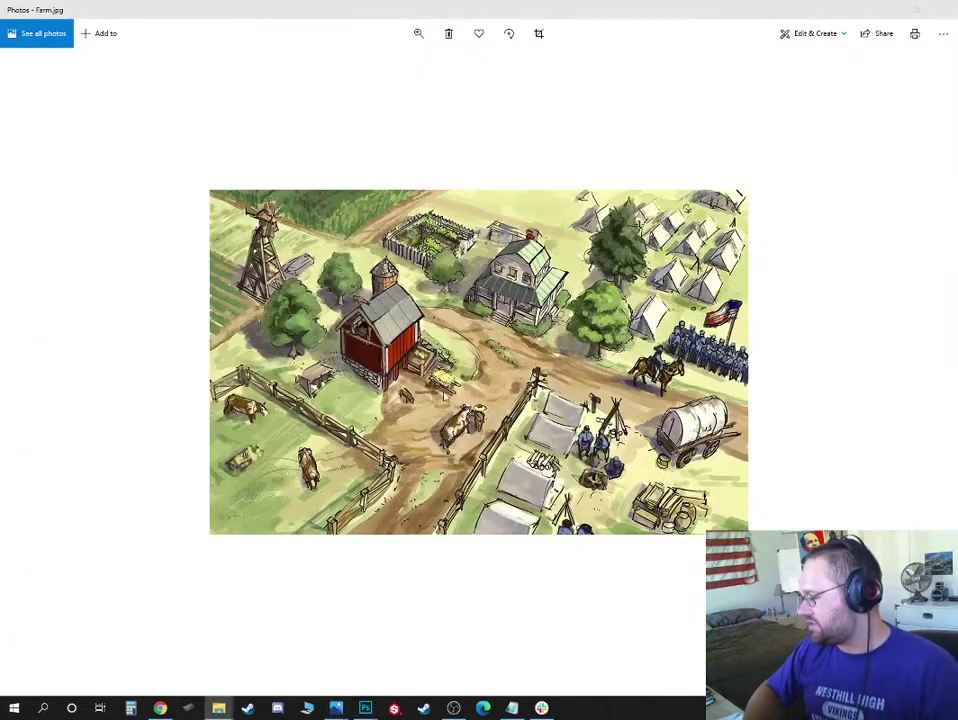
left_click(945, 14)
mouse_move(486, 45)
left_mouse_down()
mouse_move(507, 56)
mouse_move(482, 56)
left_mouse_up()
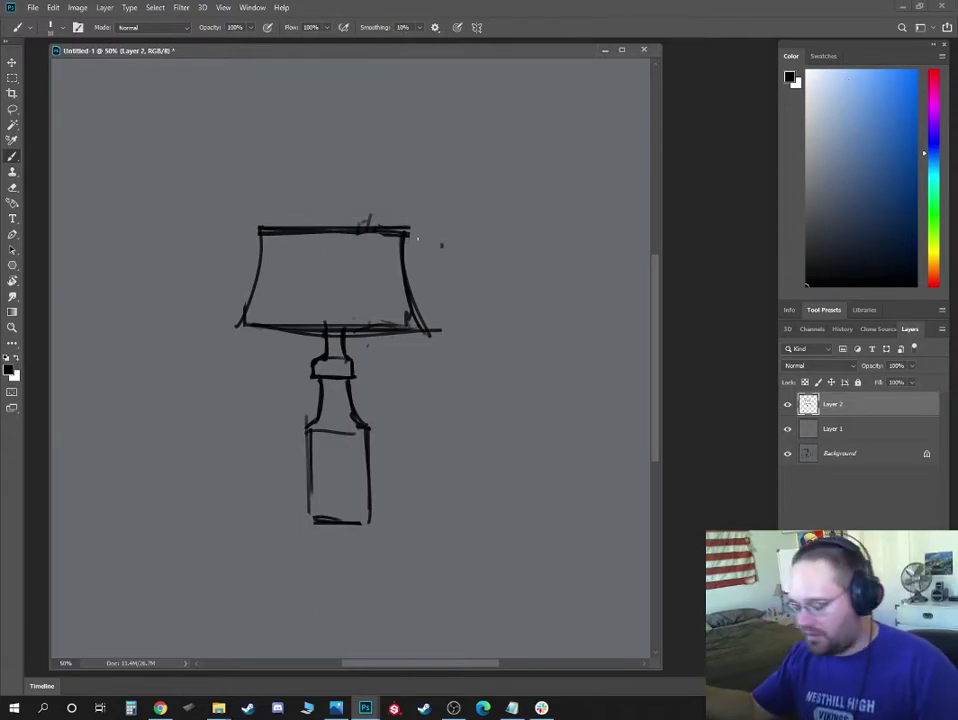
Lasso around the lamp sketch on Layer 2 and delete it to clear the canvas
key("l")
mouse_move(400, 210)
left_mouse_down()
mouse_move(202, 537)
mouse_move(380, 177)
left_mouse_up()
left_click(498, 237)
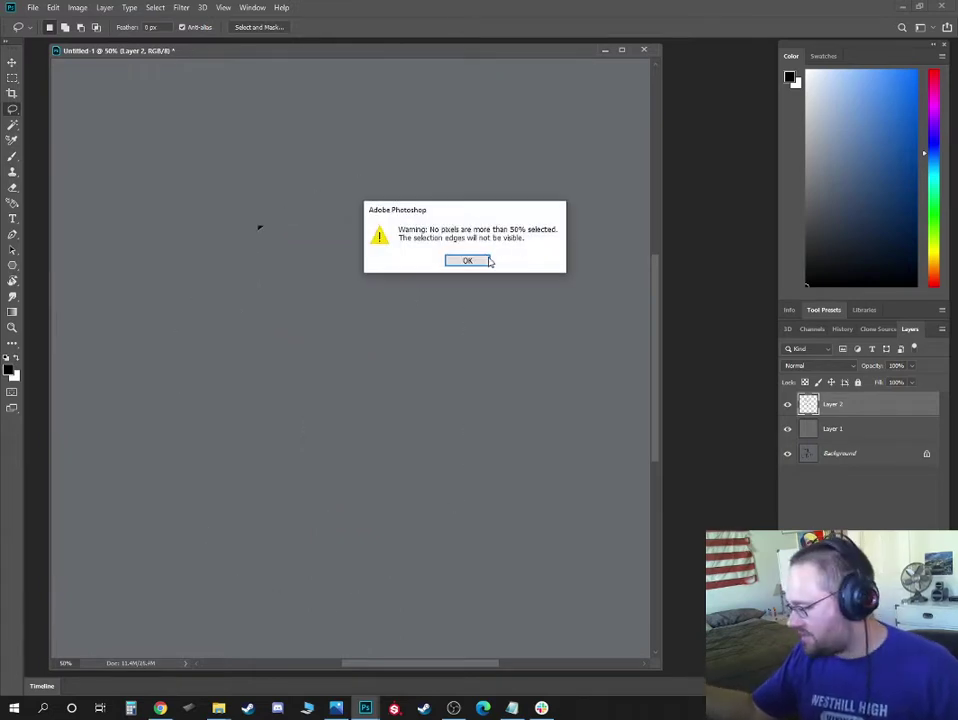
left_click(478, 261)
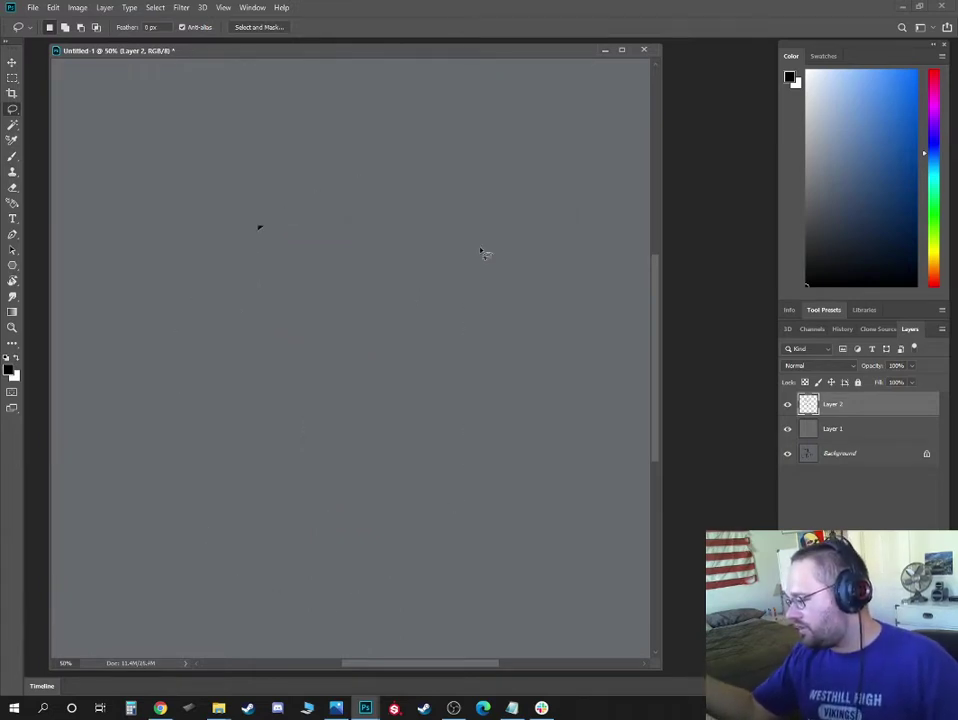
Return to the Brush tool, widen the document window beyond the canvas edges and reposition it
key("b")
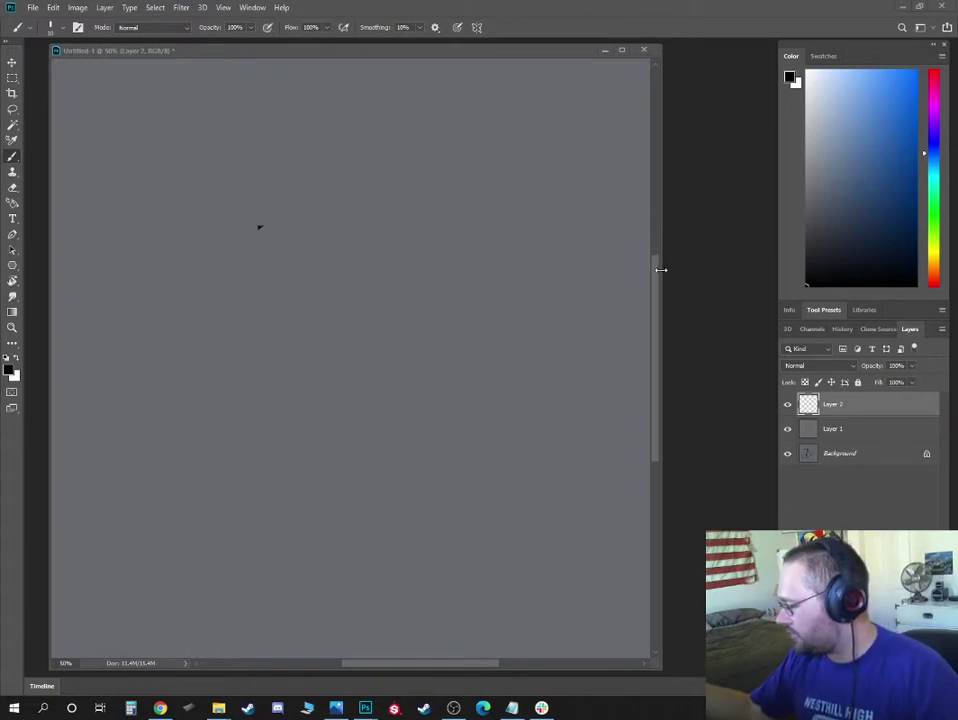
left_click_drag(661, 269, 696, 267)
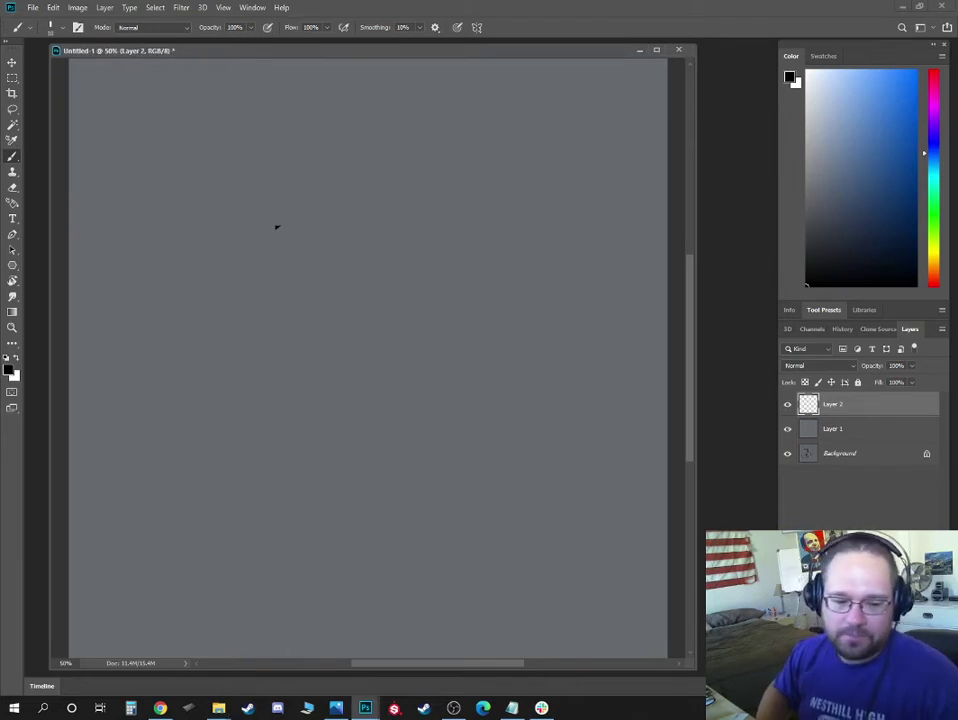
key("alt+Tab")
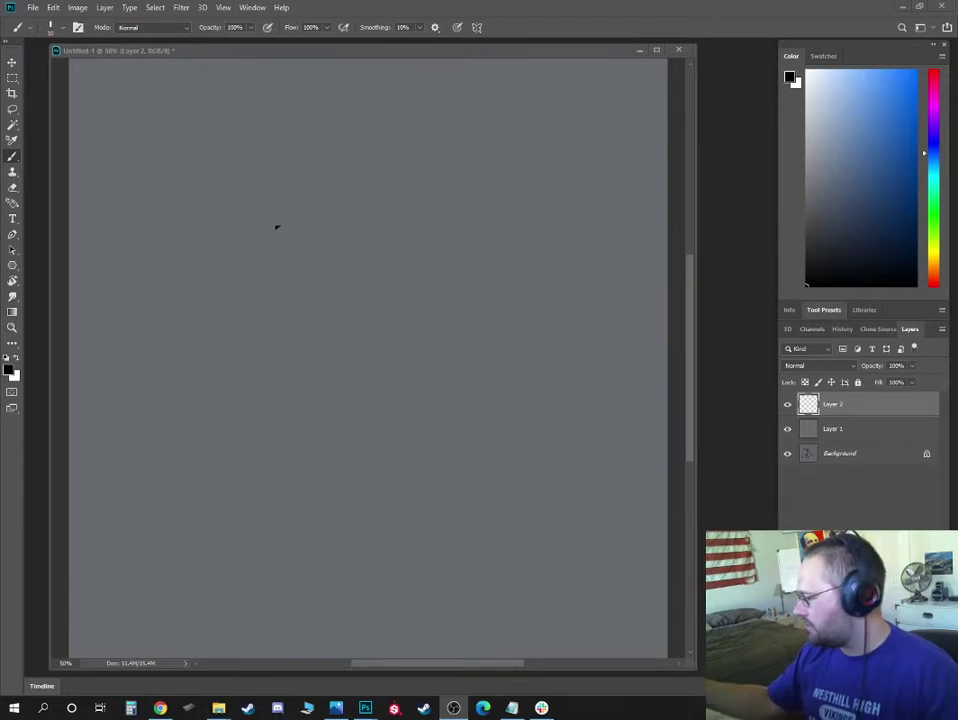
key("alt+Tab")
left_click_drag(543, 51, 515, 55)
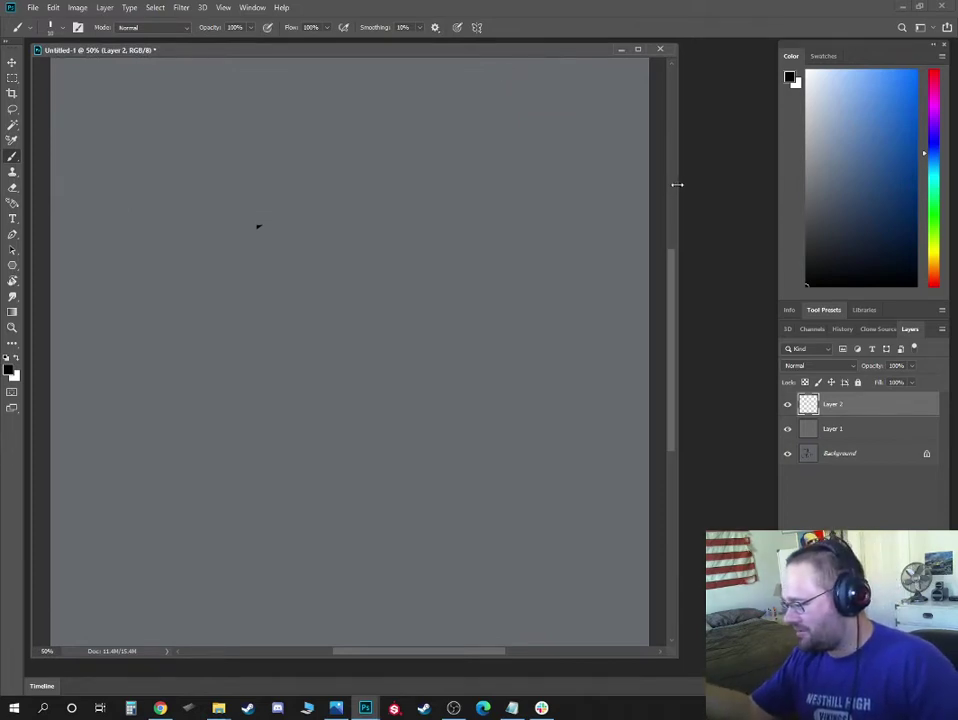
left_click_drag(676, 185, 688, 187)
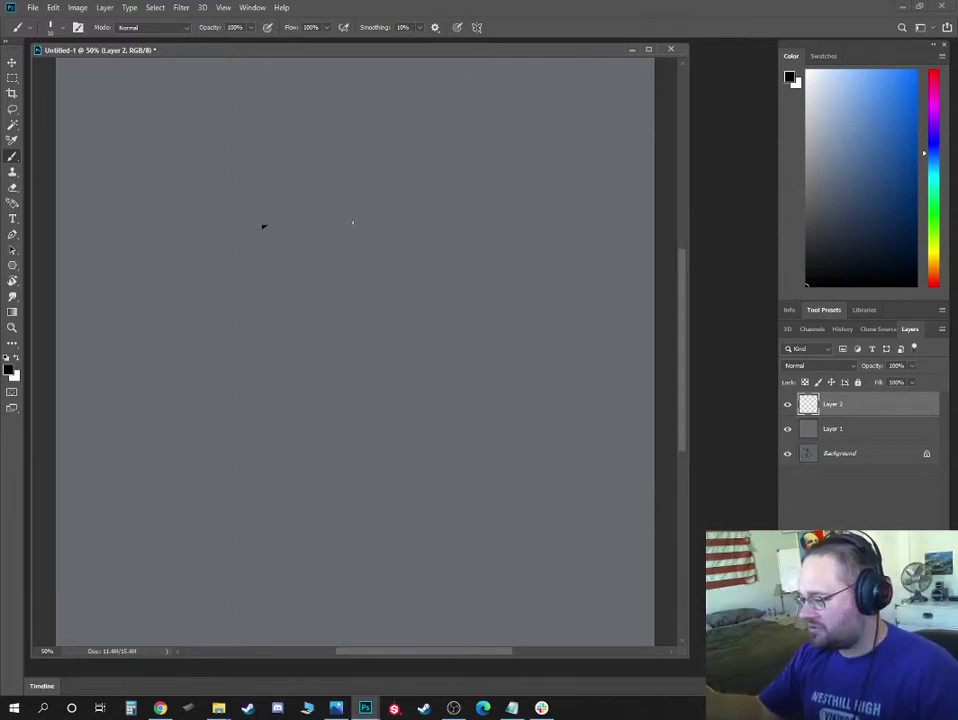
Choose a dark gray brush color and sketch loose hairline, forehead, face-side and chin strokes in the canvas's upper half
left_click_drag(815, 204, 762, 256)
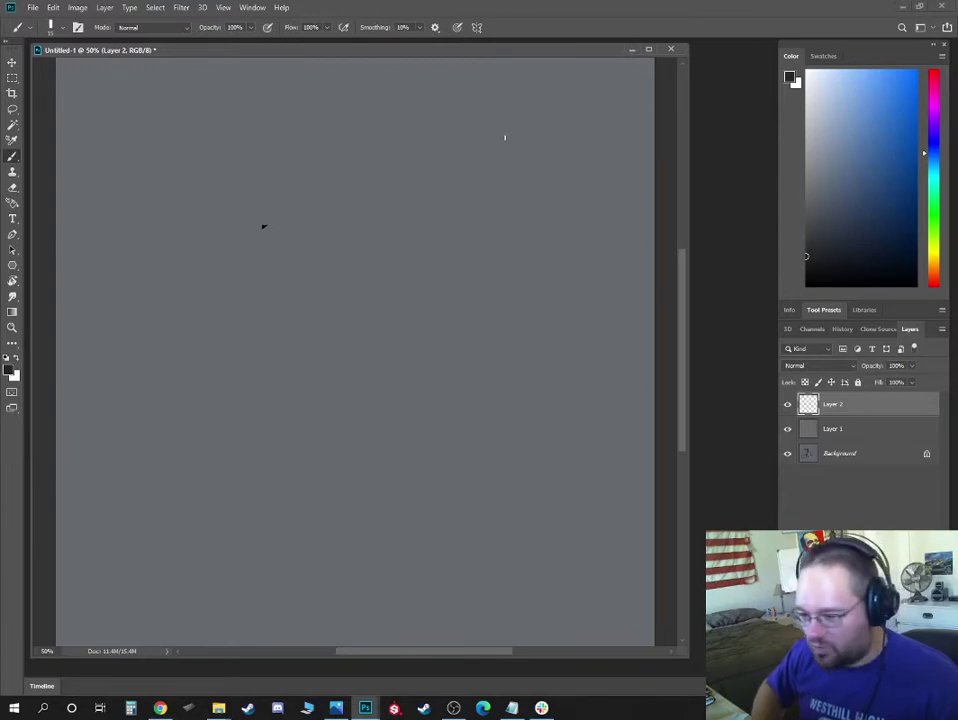
left_click_drag(357, 168, 344, 205)
left_click_drag(266, 168, 291, 176)
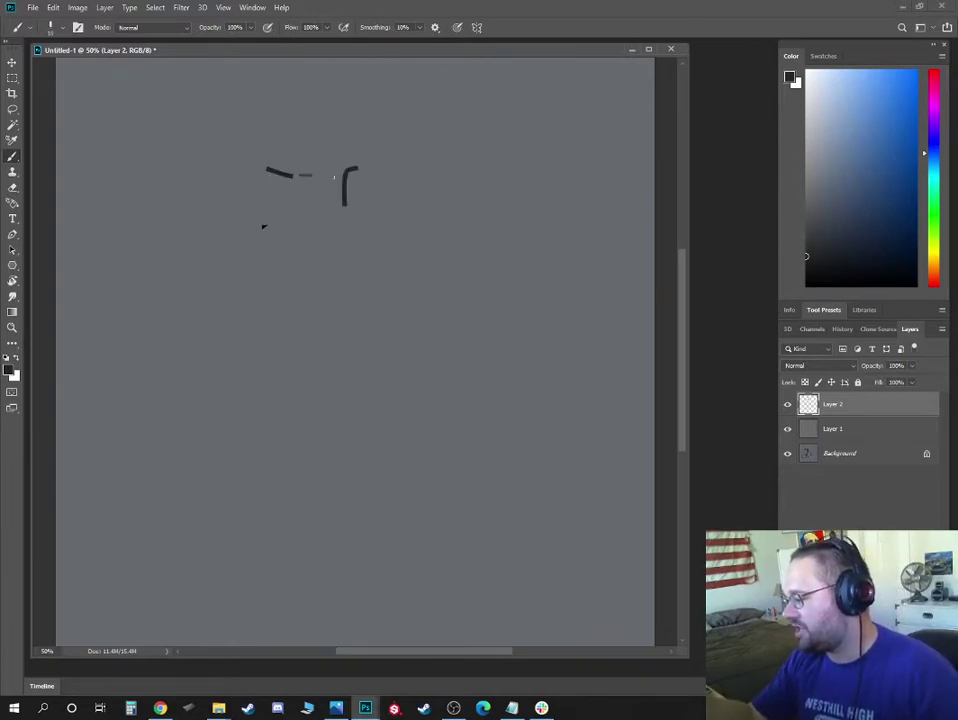
left_click_drag(334, 177, 338, 196)
mouse_move(330, 243)
left_mouse_down()
mouse_move(375, 218)
mouse_move(334, 219)
mouse_move(329, 281)
left_mouse_up()
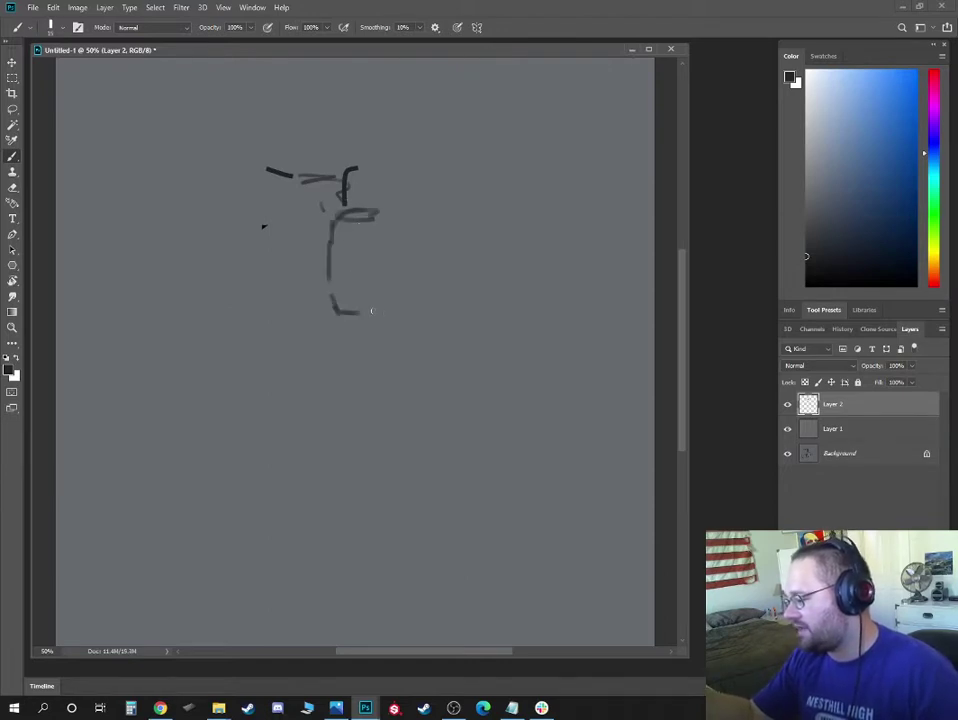
Sketch the rounded skull outline, ear and side of the face, with loose eye and nose marks inside
mouse_move(395, 246)
left_mouse_down()
mouse_move(400, 272)
mouse_move(385, 191)
mouse_move(345, 200)
left_mouse_up()
left_click_drag(348, 188, 393, 179)
left_click_drag(419, 219, 410, 235)
left_click_drag(346, 199, 328, 262)
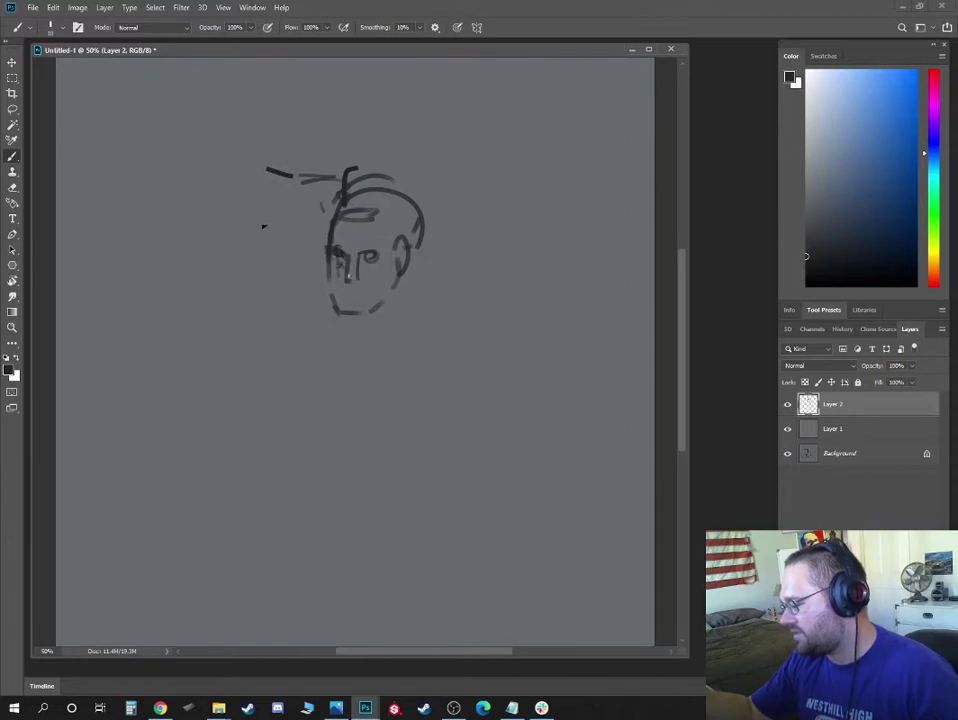
Sketch the jaw and neck, and block in rounded chest and belly shapes below the head
mouse_move(332, 273)
left_mouse_down()
mouse_move(374, 313)
mouse_move(365, 330)
mouse_move(405, 338)
left_mouse_up()
left_click_drag(405, 272, 410, 318)
mouse_move(368, 338)
left_mouse_down()
mouse_move(404, 318)
mouse_move(418, 424)
mouse_move(345, 430)
mouse_move(416, 458)
mouse_move(442, 354)
mouse_move(470, 429)
left_mouse_up()
left_click_drag(466, 410, 424, 438)
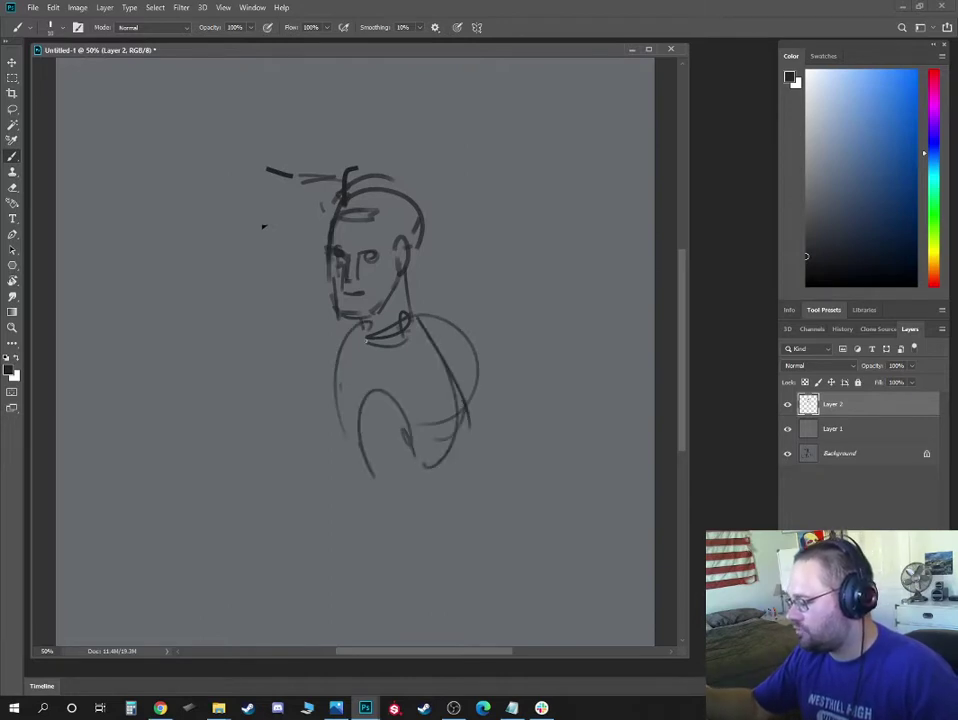
Outline the tapering torso and add collar and shoulder lines with small round shoulder joints
mouse_move(368, 325)
left_mouse_down()
mouse_move(338, 439)
mouse_move(366, 485)
mouse_move(408, 413)
mouse_move(381, 474)
left_mouse_up()
mouse_move(381, 473)
left_mouse_down()
mouse_move(450, 473)
mouse_move(462, 402)
mouse_move(419, 317)
left_mouse_up()
mouse_move(386, 353)
left_mouse_down()
mouse_move(466, 332)
mouse_move(382, 346)
mouse_move(314, 336)
left_mouse_up()
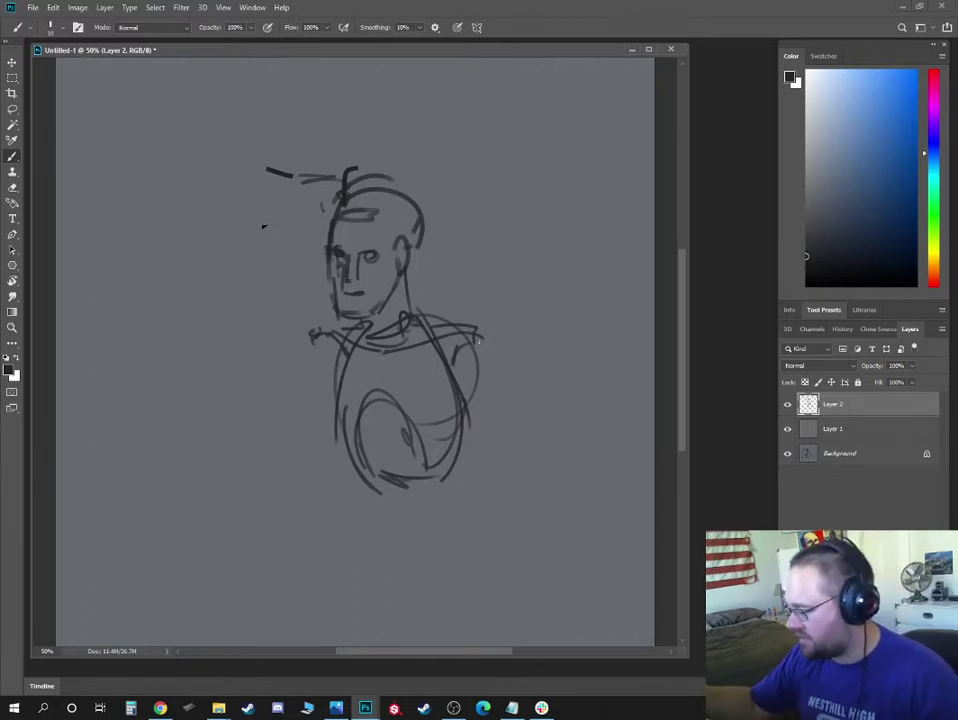
left_click_drag(479, 341, 481, 338)
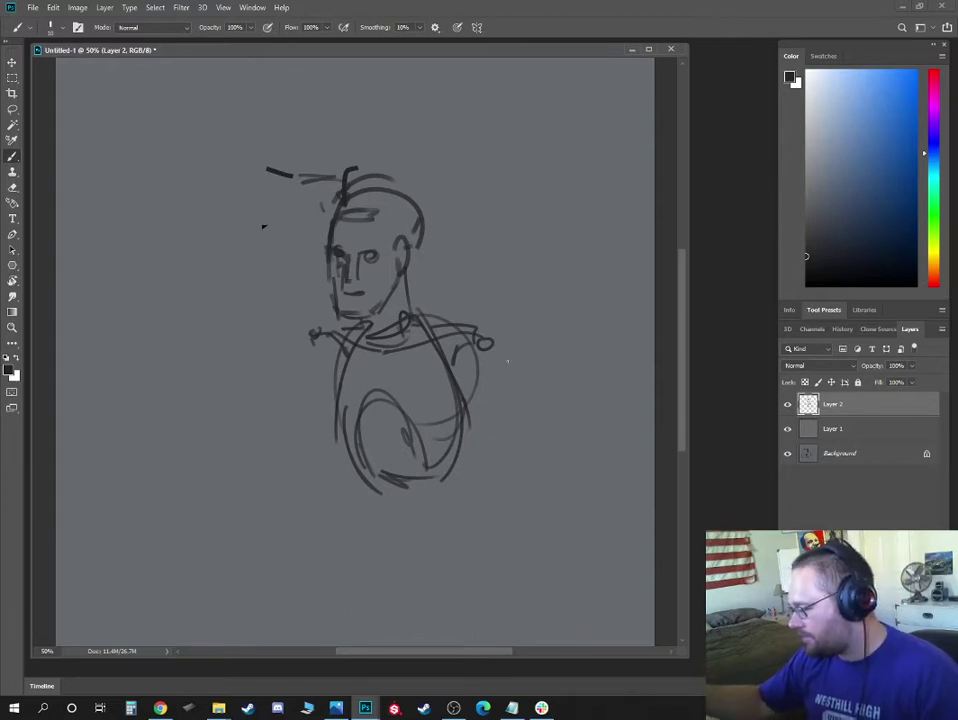
Block in both upper arms as long straight strokes hanging from the shoulder joints
left_click_drag(485, 443, 483, 461)
left_click_drag(465, 500, 480, 501)
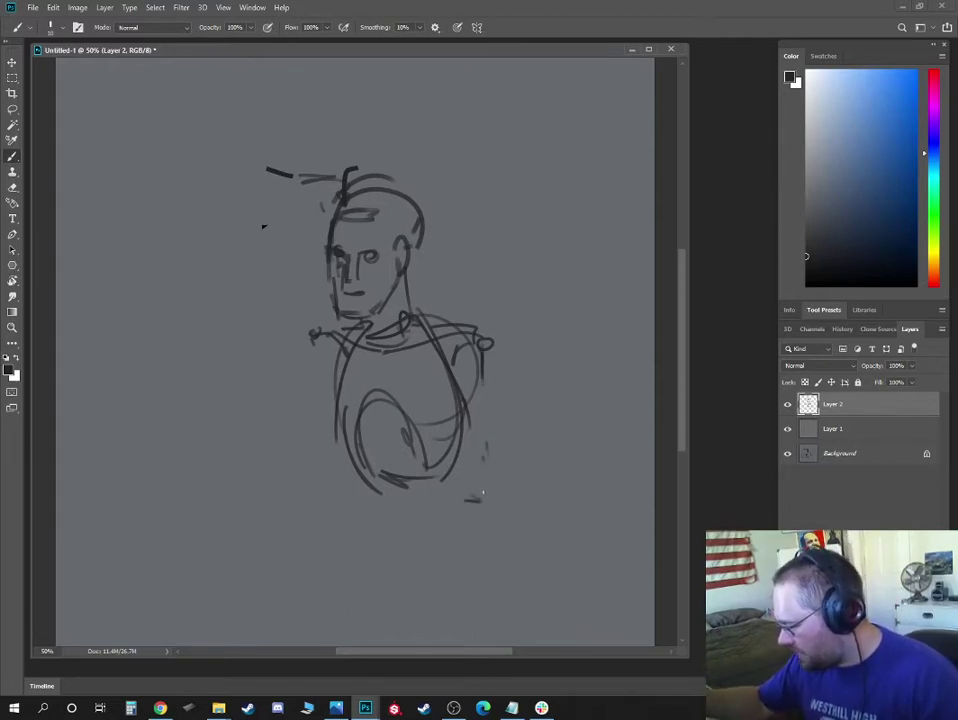
left_click_drag(489, 425, 488, 502)
left_click_drag(496, 362, 491, 481)
left_click_drag(320, 338, 300, 430)
mouse_move(312, 360)
left_mouse_down()
mouse_move(287, 480)
mouse_move(298, 470)
left_mouse_up()
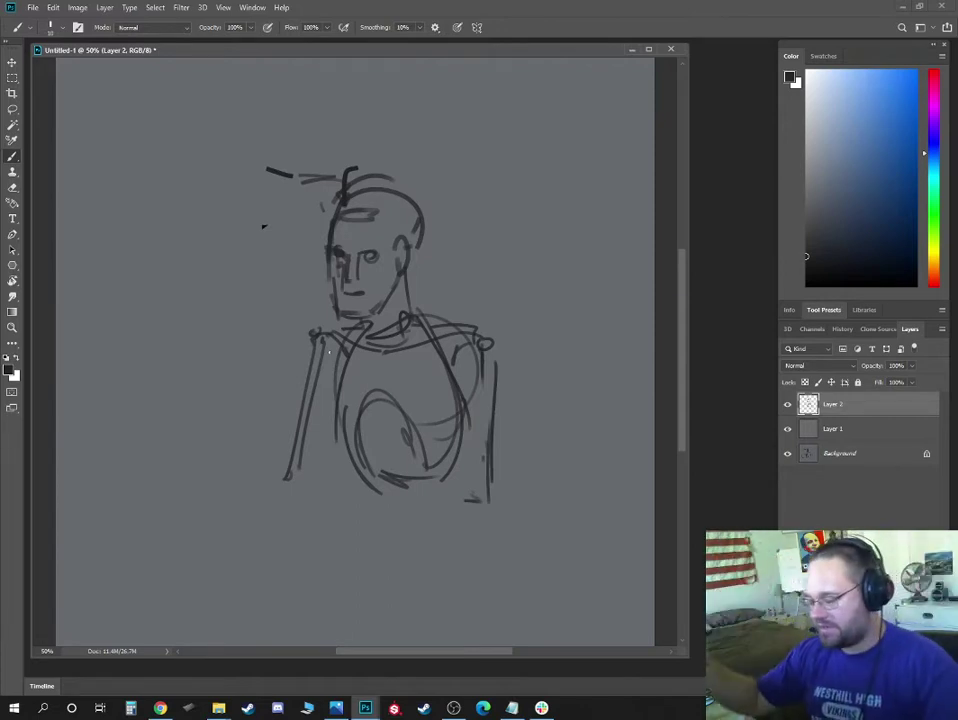
Add round elbow joints, thicken the upper arm on the figure's outstretched side and extend its forearm outward
left_click_drag(489, 366, 478, 528)
mouse_move(289, 475)
left_mouse_down()
mouse_move(207, 526)
mouse_move(311, 475)
mouse_move(300, 473)
mouse_move(298, 373)
mouse_move(316, 330)
mouse_move(294, 380)
mouse_move(312, 345)
mouse_move(327, 394)
mouse_move(325, 373)
mouse_move(305, 453)
mouse_move(316, 358)
left_mouse_up()
mouse_move(317, 443)
left_mouse_down()
mouse_move(313, 493)
mouse_move(299, 500)
mouse_move(285, 474)
mouse_move(274, 491)
mouse_move(291, 490)
mouse_move(236, 518)
left_mouse_up()
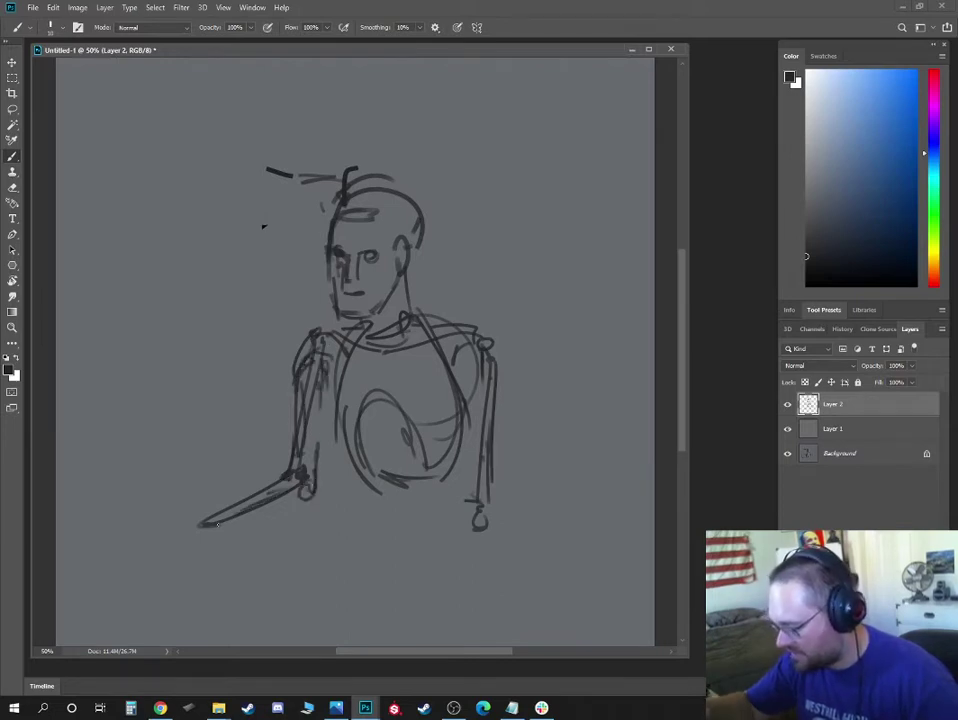
Block in the outstretched hand, sketch the lowered forearm and fist, and round out that arm's outer contour
mouse_move(278, 483)
left_mouse_down()
mouse_move(197, 524)
mouse_move(182, 507)
mouse_move(150, 530)
mouse_move(158, 556)
left_mouse_up()
mouse_move(478, 533)
left_mouse_down()
mouse_move(439, 621)
mouse_move(421, 605)
mouse_move(435, 611)
mouse_move(430, 624)
mouse_move(422, 594)
mouse_move(414, 624)
mouse_move(430, 633)
mouse_move(450, 630)
mouse_move(494, 530)
left_mouse_up()
mouse_move(443, 586)
left_mouse_down()
mouse_move(455, 536)
mouse_move(496, 508)
mouse_move(485, 555)
left_mouse_up()
left_click_drag(464, 490, 459, 413)
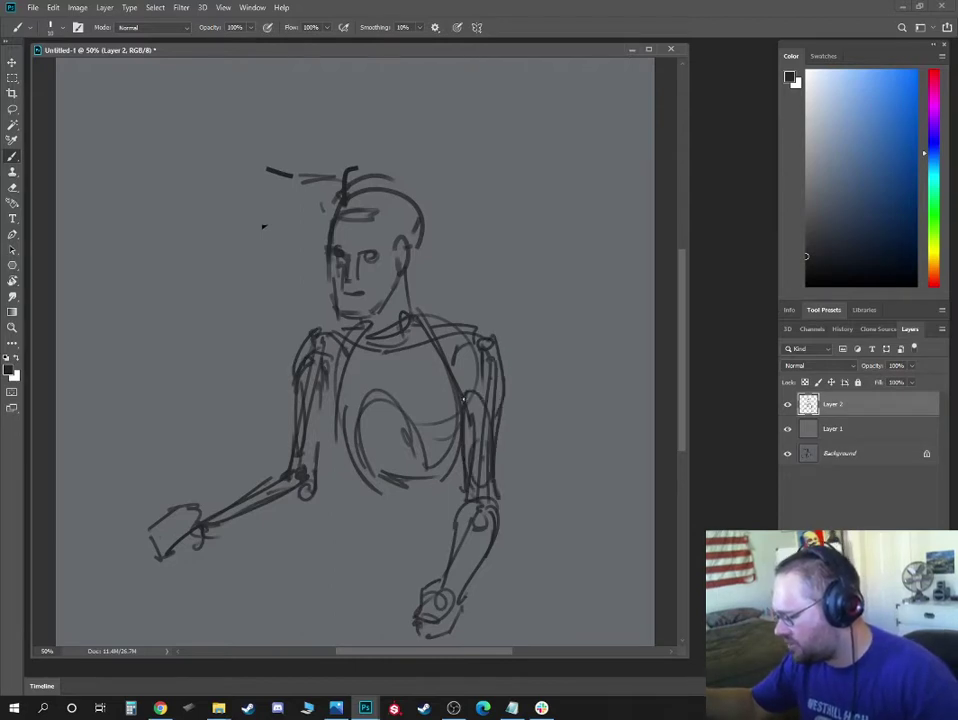
left_click_drag(496, 345, 503, 495)
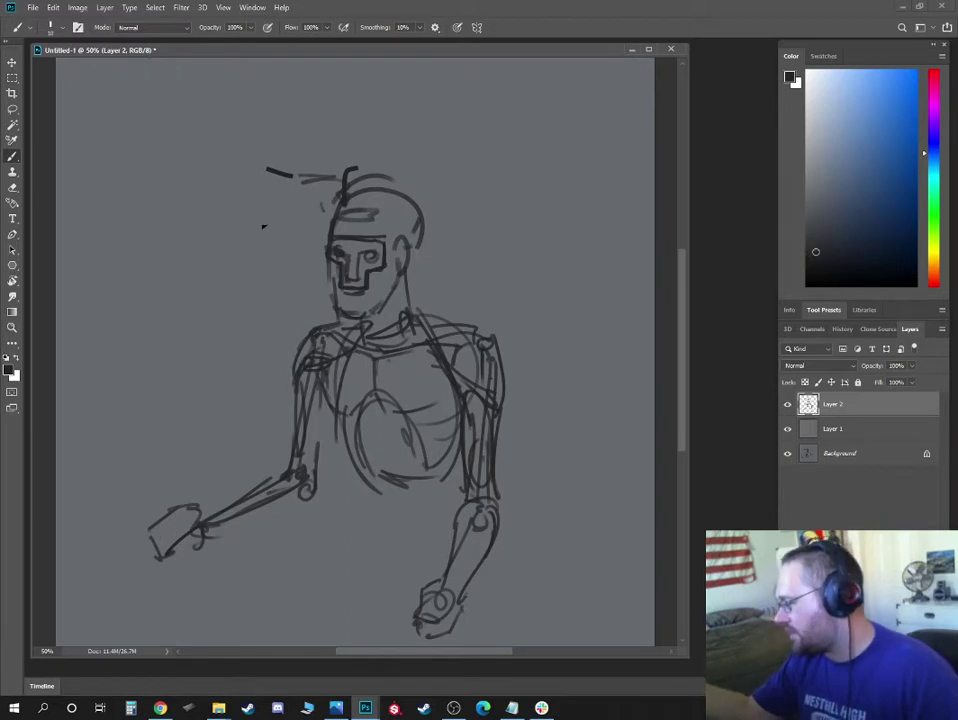
Draw the waist sides and belt line below the rib cage, and reinforce the sloping shoulder line beside the neck
key("ctrl+plus")
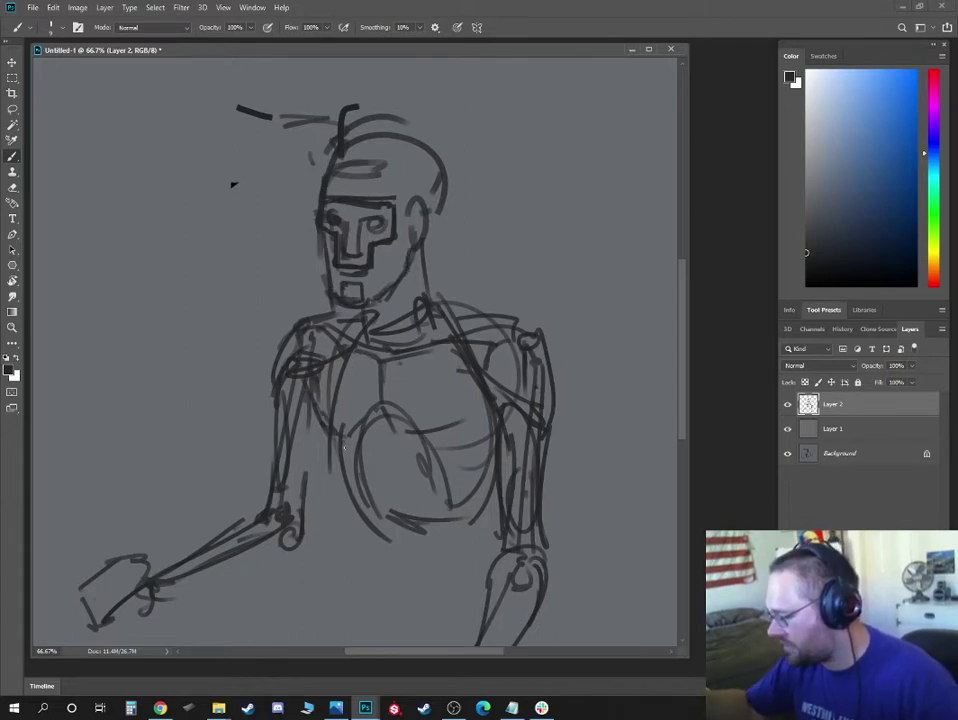
left_click_drag(329, 428, 362, 523)
mouse_move(359, 528)
left_mouse_down()
mouse_move(345, 617)
mouse_move(432, 624)
mouse_move(472, 497)
left_mouse_up()
mouse_move(480, 518)
left_mouse_down()
mouse_move(483, 583)
mouse_move(350, 604)
left_mouse_up()
left_click_drag(358, 601, 415, 596)
left_click_drag(436, 298, 513, 332)
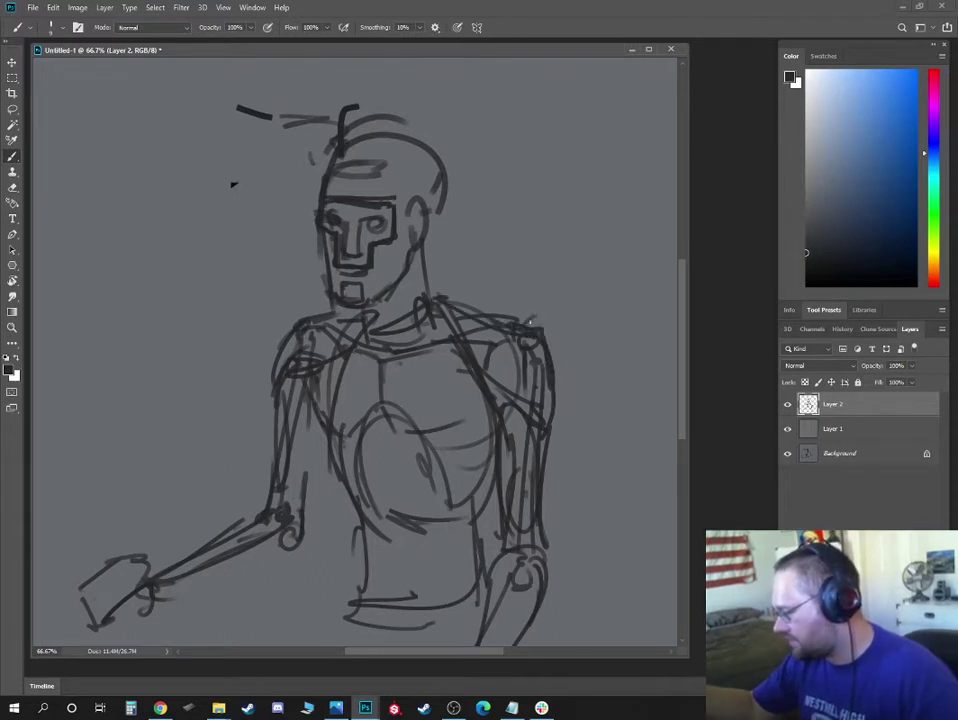
Draw clusters of curved spikes sticking out from both shoulders
mouse_move(560, 298)
left_mouse_down()
mouse_move(534, 339)
mouse_move(554, 325)
mouse_move(549, 340)
mouse_move(571, 312)
left_mouse_up()
mouse_move(571, 314)
left_mouse_down()
mouse_move(553, 352)
mouse_move(558, 374)
left_mouse_up()
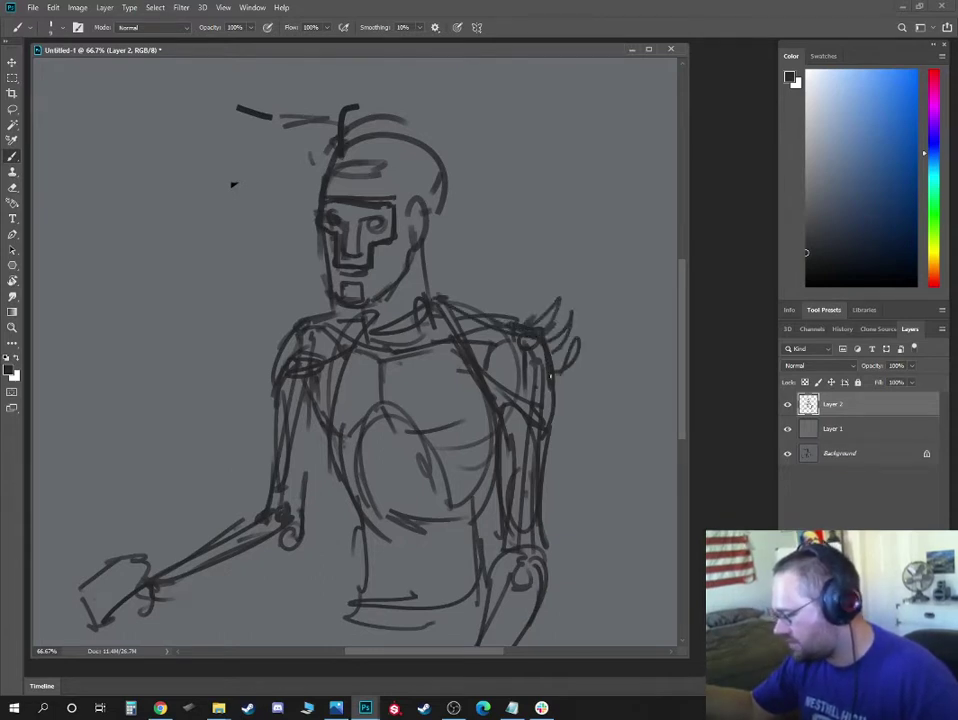
mouse_move(276, 298)
left_mouse_down()
mouse_move(291, 330)
mouse_move(285, 345)
left_mouse_up()
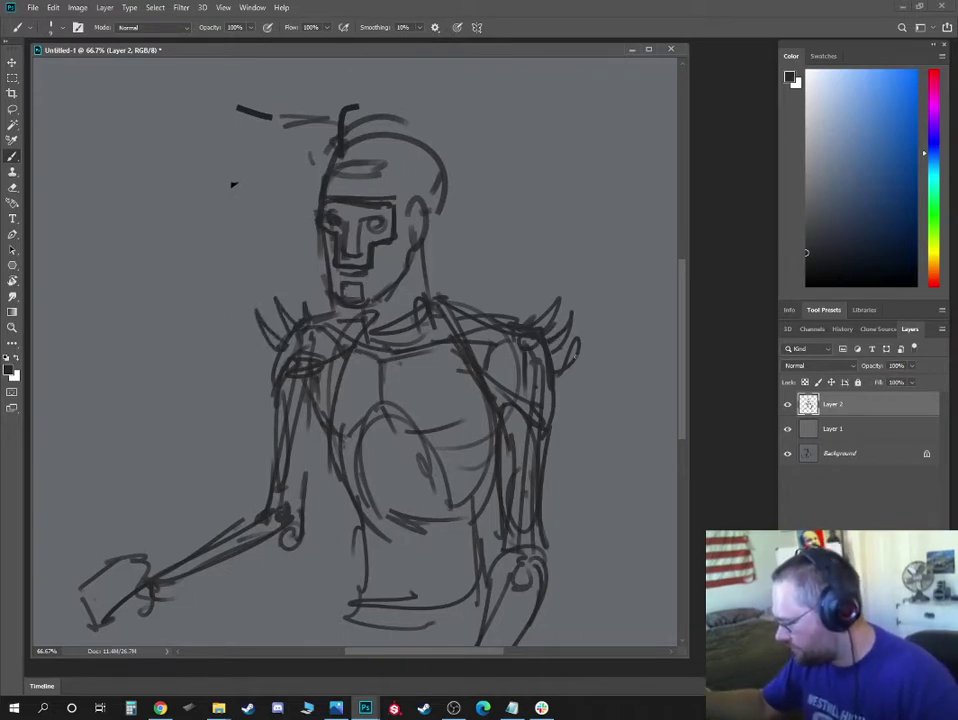
left_click_drag(575, 354, 555, 381)
Draw a row of pointed spikes along the outer edge of the lowered forearm
left_click_drag(494, 469, 506, 397)
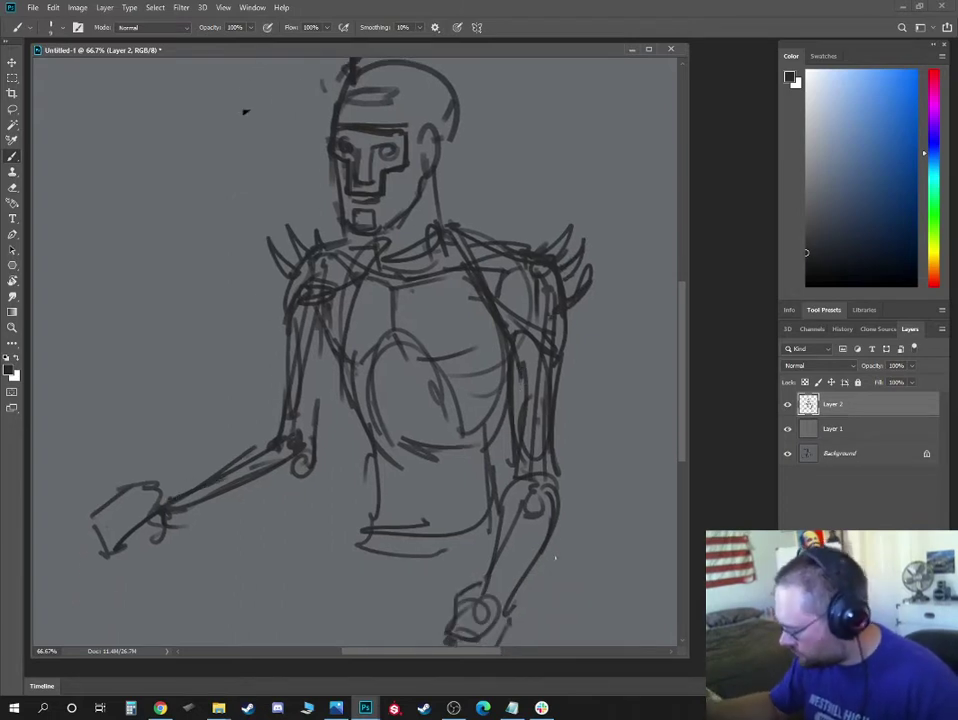
mouse_move(556, 507)
left_mouse_down()
mouse_move(568, 560)
mouse_move(555, 530)
mouse_move(543, 553)
left_mouse_up()
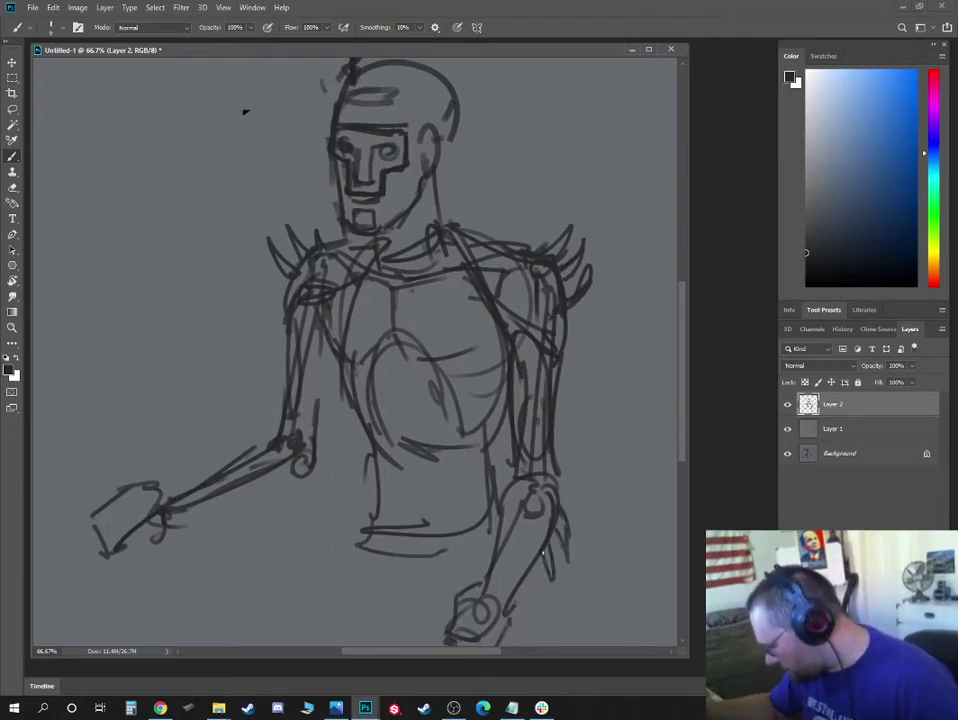
left_click_drag(540, 598, 527, 552)
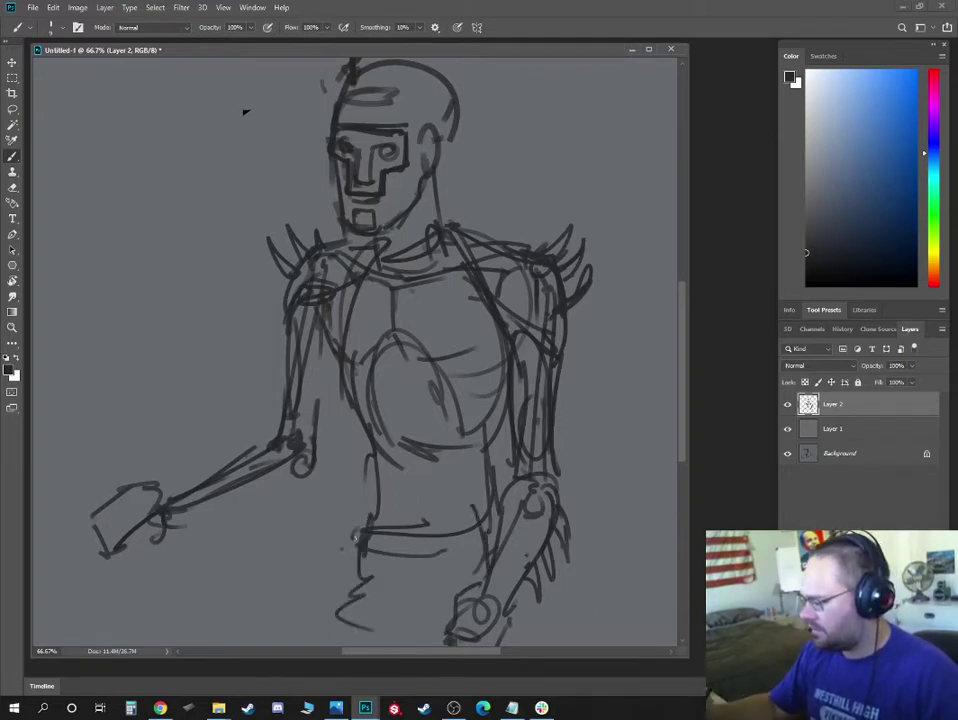
Erase the stray strokes and spikes above the head, and return to the Brush to redraw a clean skull outline
key("ctrl+minus")
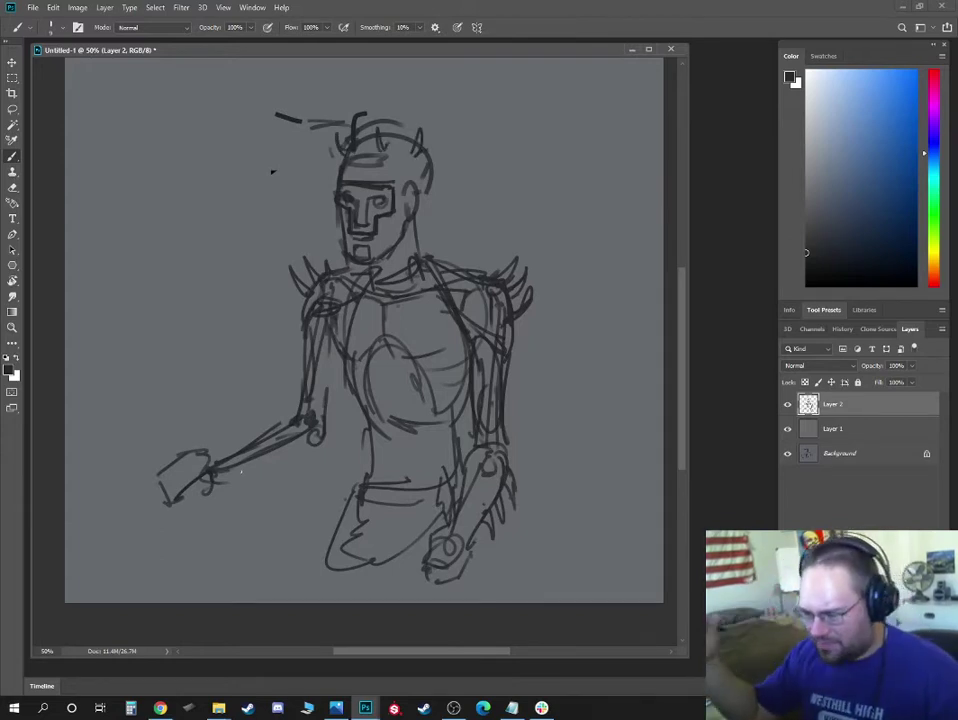
key("e")
left_click_drag(395, 130, 287, 113)
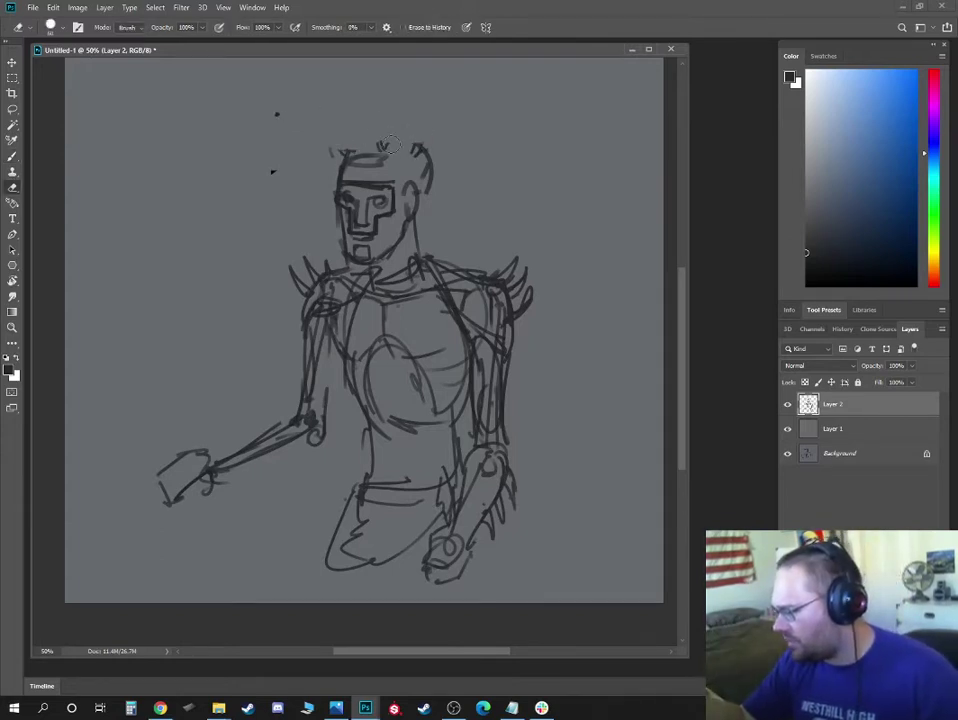
key("b")
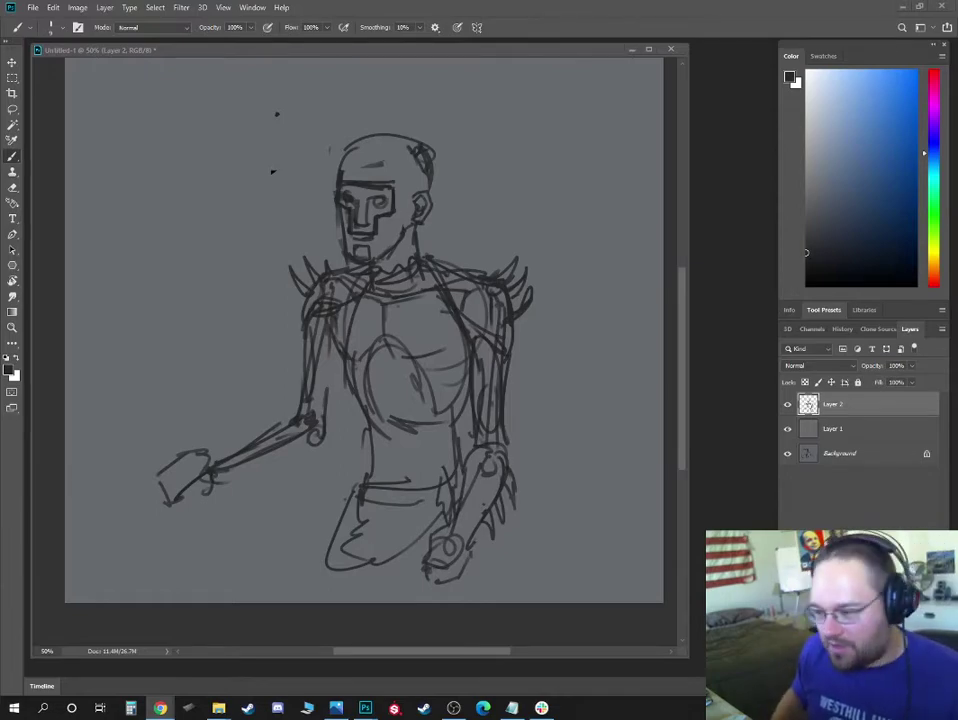
Switch to Chrome and look through the Maynard James Keenan image results for reference poses and faces
key("alt+Tab")
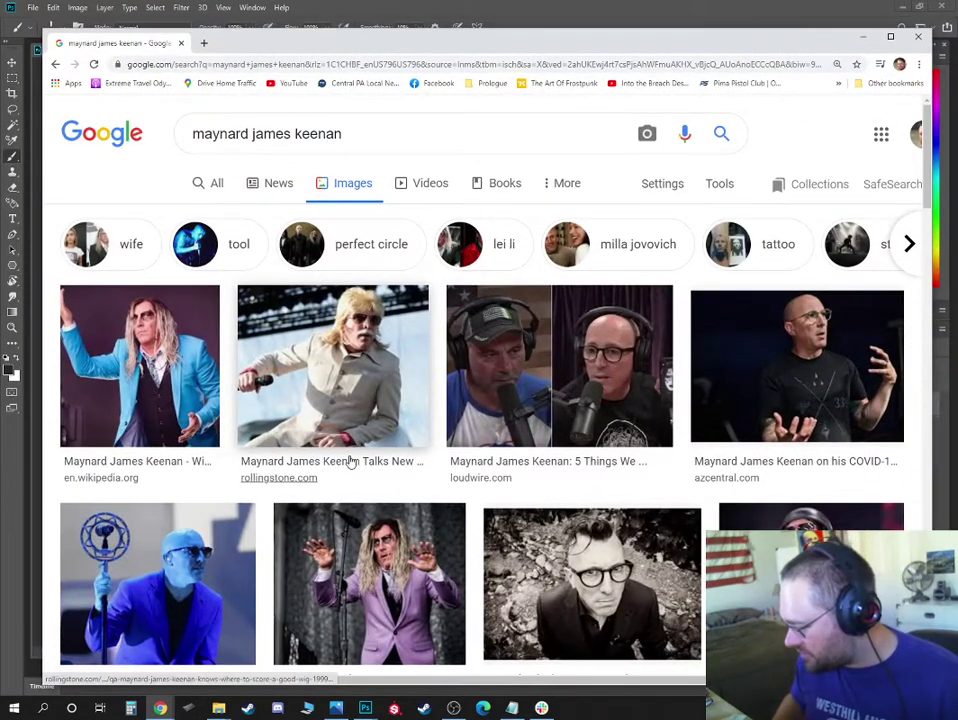
scroll(350, 461, "down", 3)
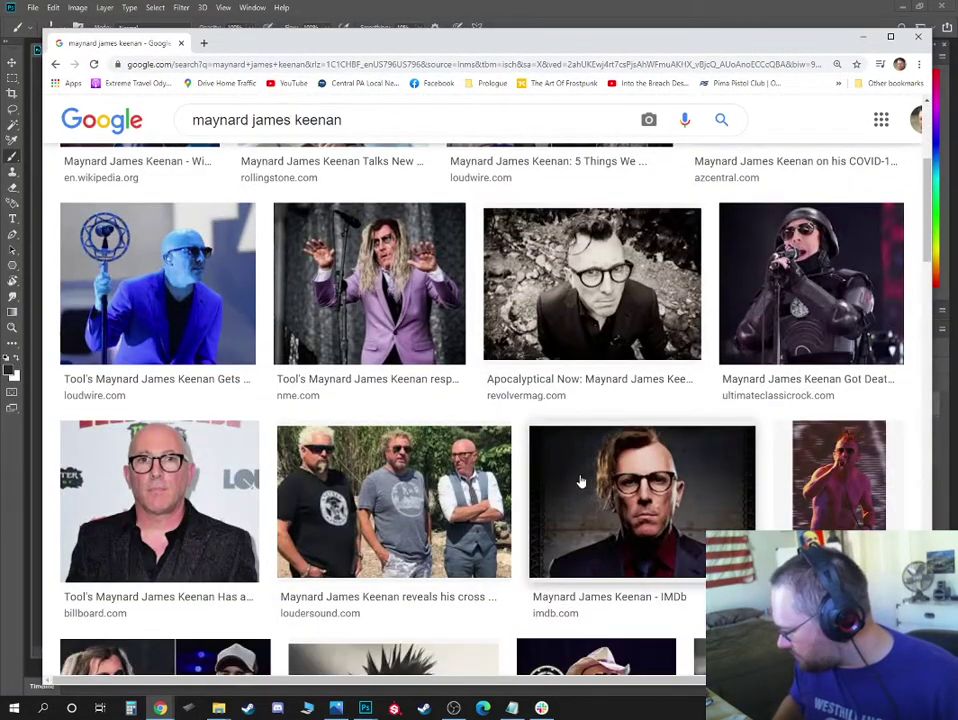
scroll(490, 489, "down", 2)
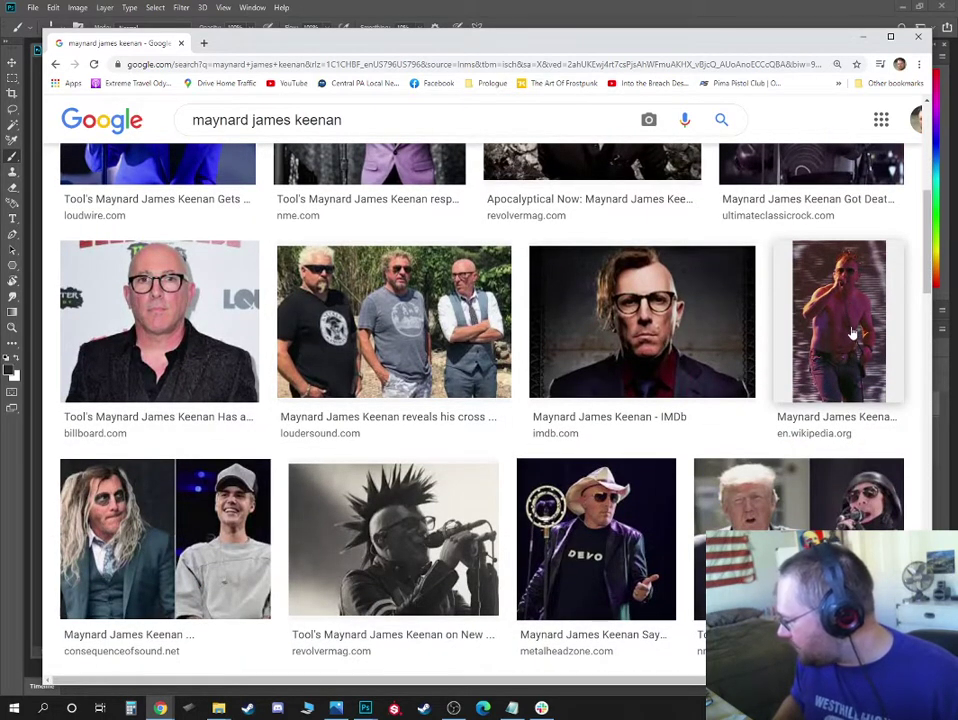
scroll(408, 498, "down", 1)
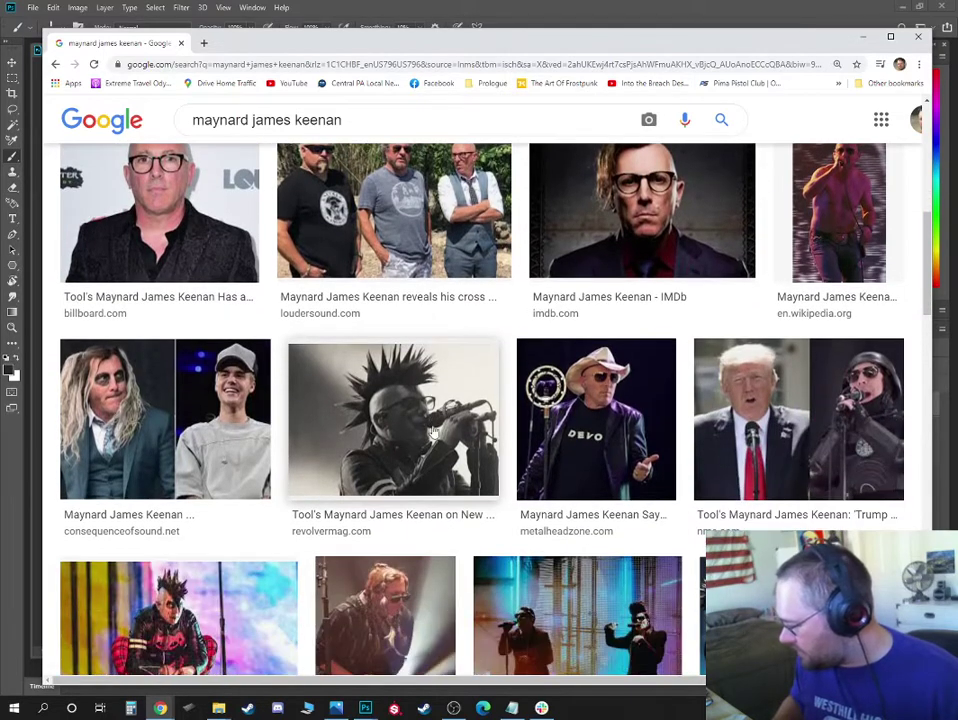
scroll(415, 445, "down", 2)
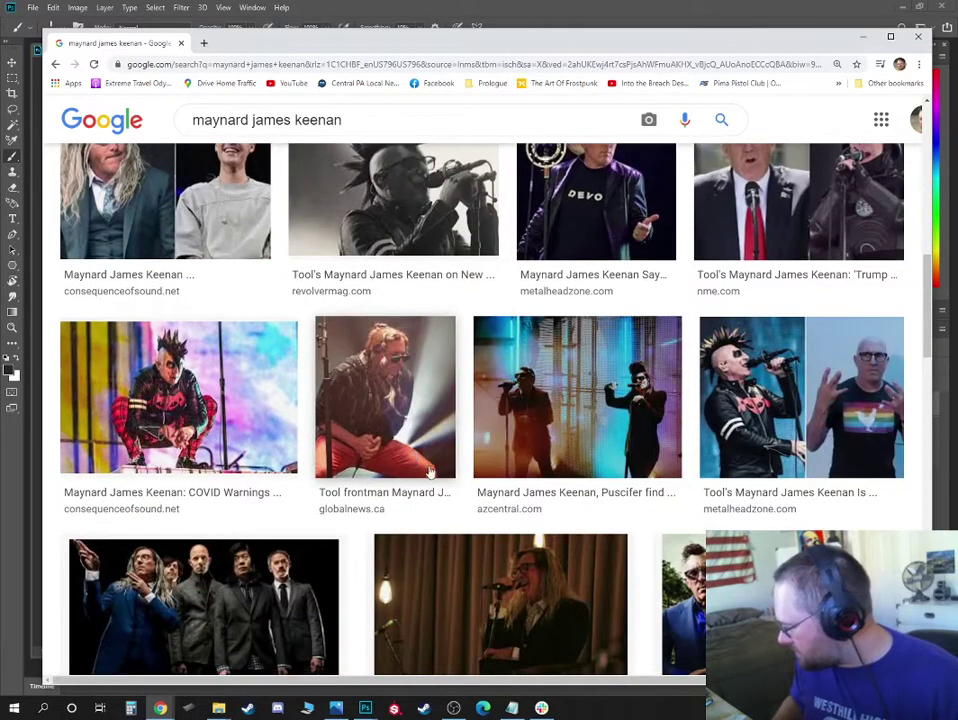
scroll(447, 510, "up", 5)
scroll(368, 397, "up", 2)
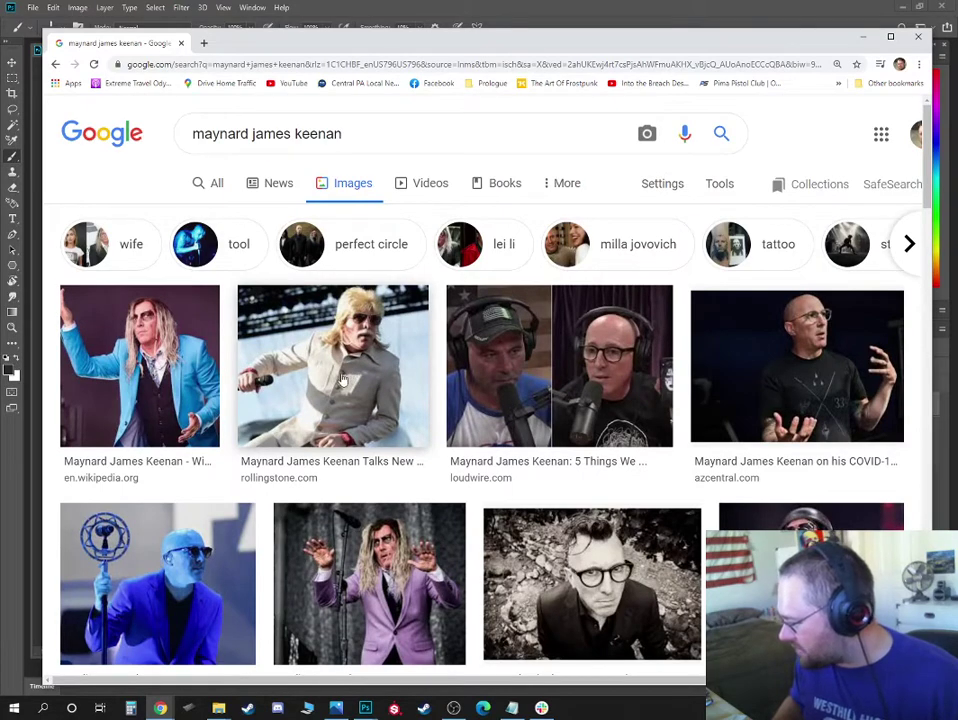
scroll(464, 489, "down", 7)
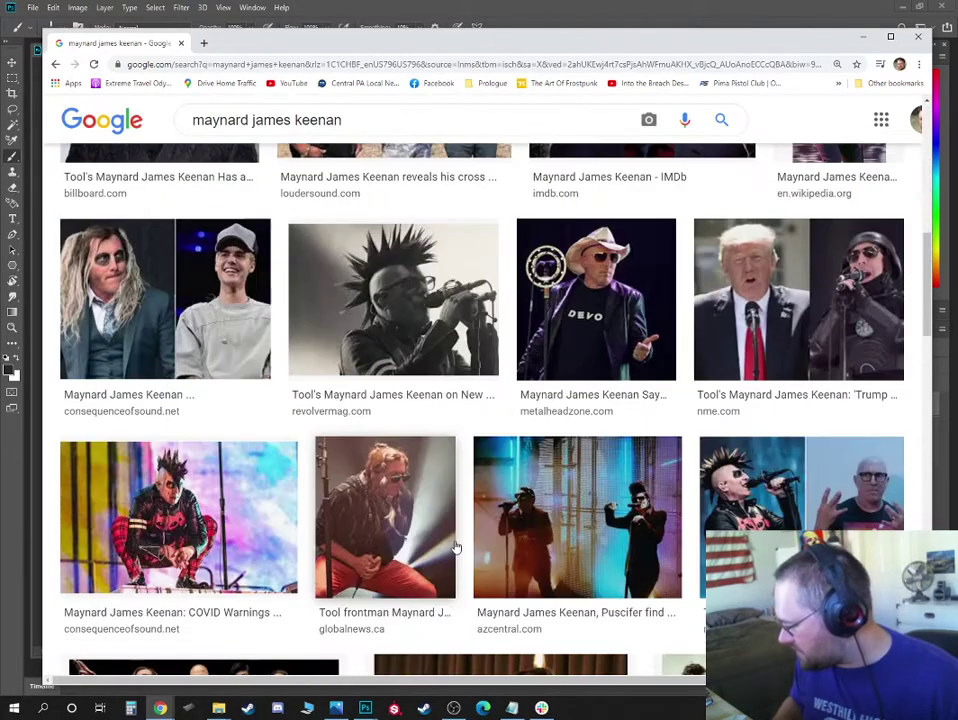
scroll(456, 545, "down", 5)
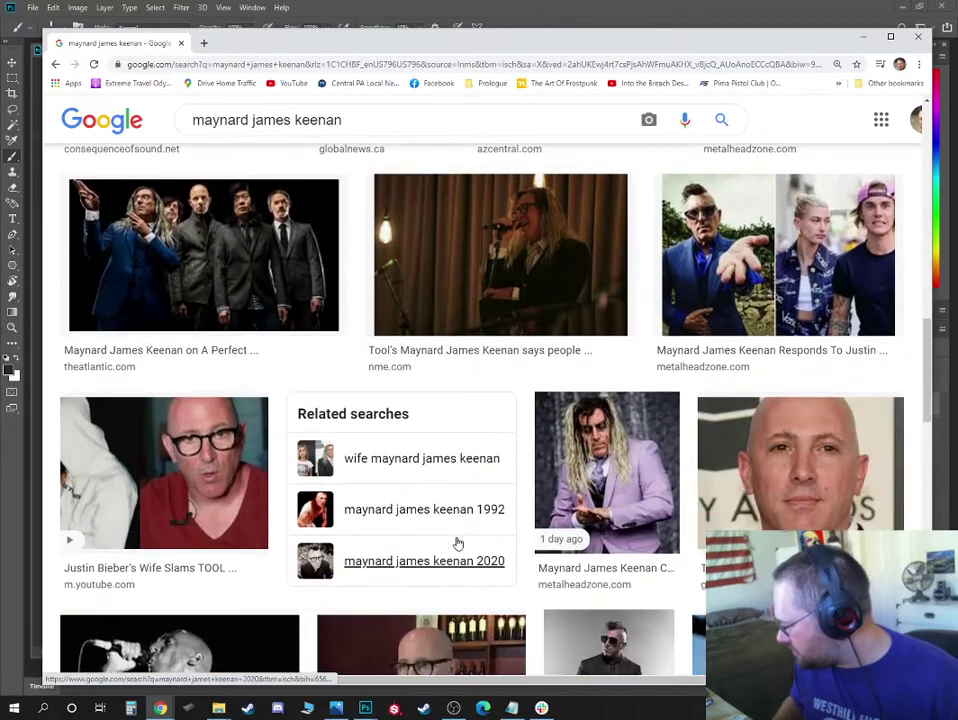
scroll(458, 543, "down", 2)
scroll(460, 543, "down", 3)
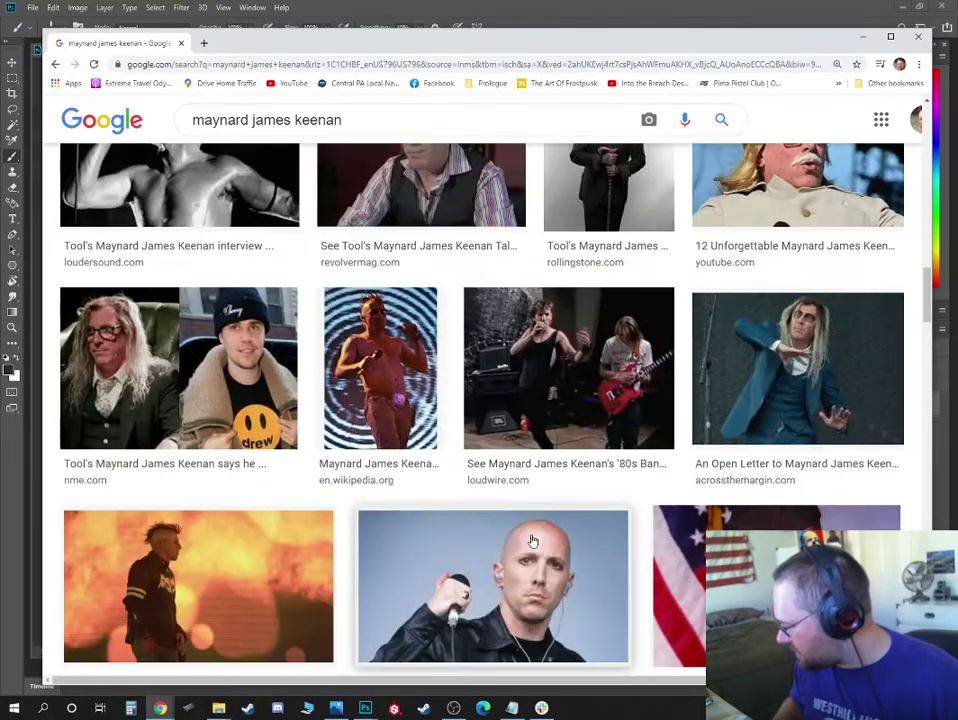
scroll(533, 541, "down", 2)
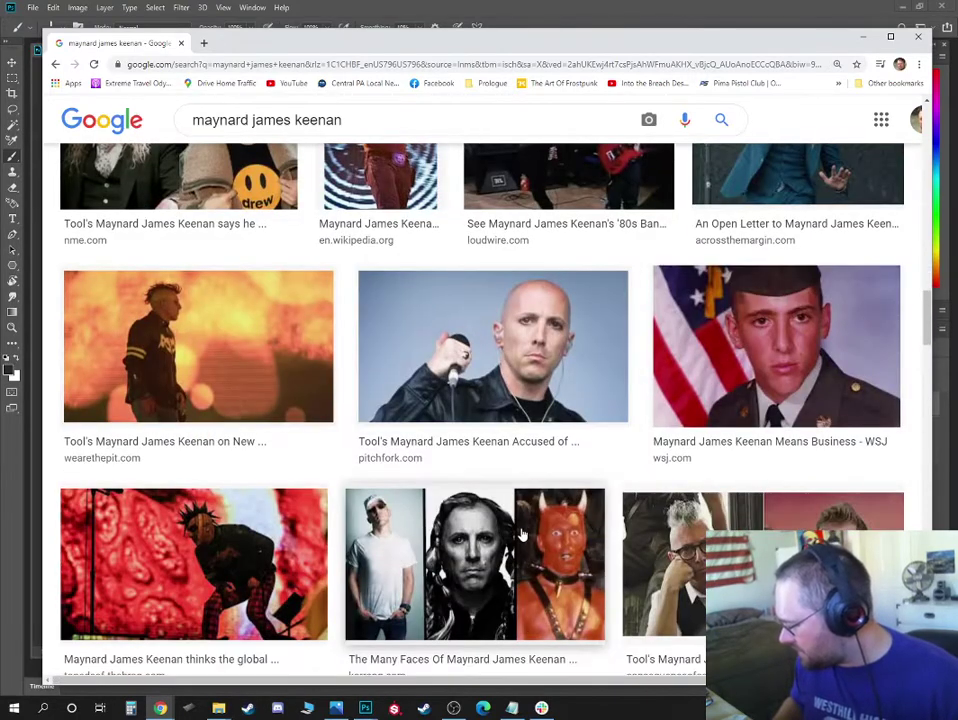
scroll(521, 535, "down", 2)
scroll(556, 418, "down", 3)
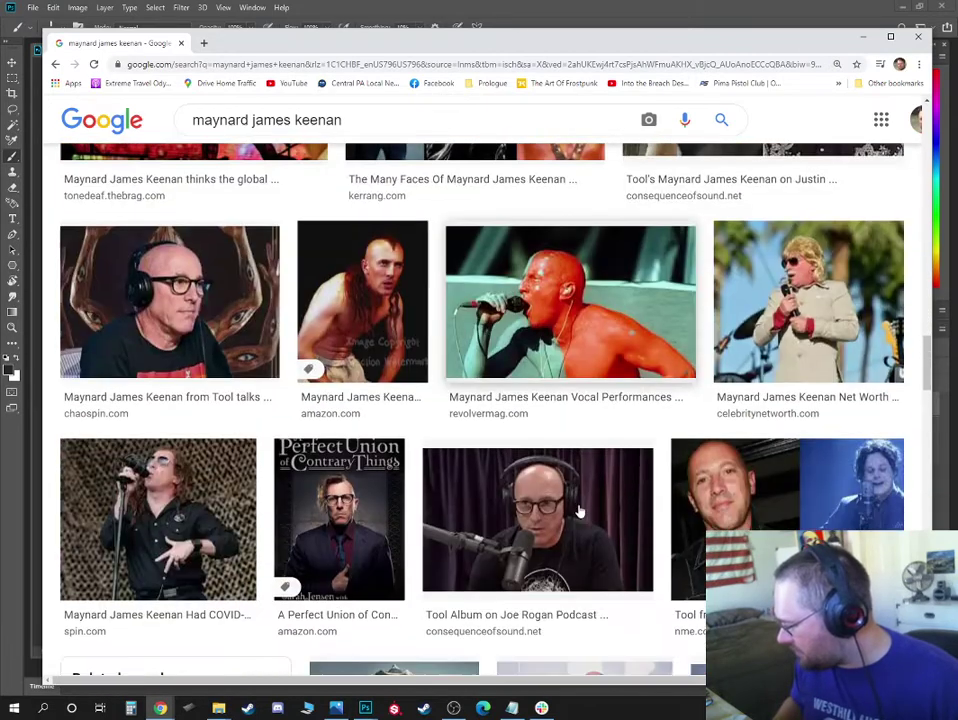
scroll(540, 450, "up", 2)
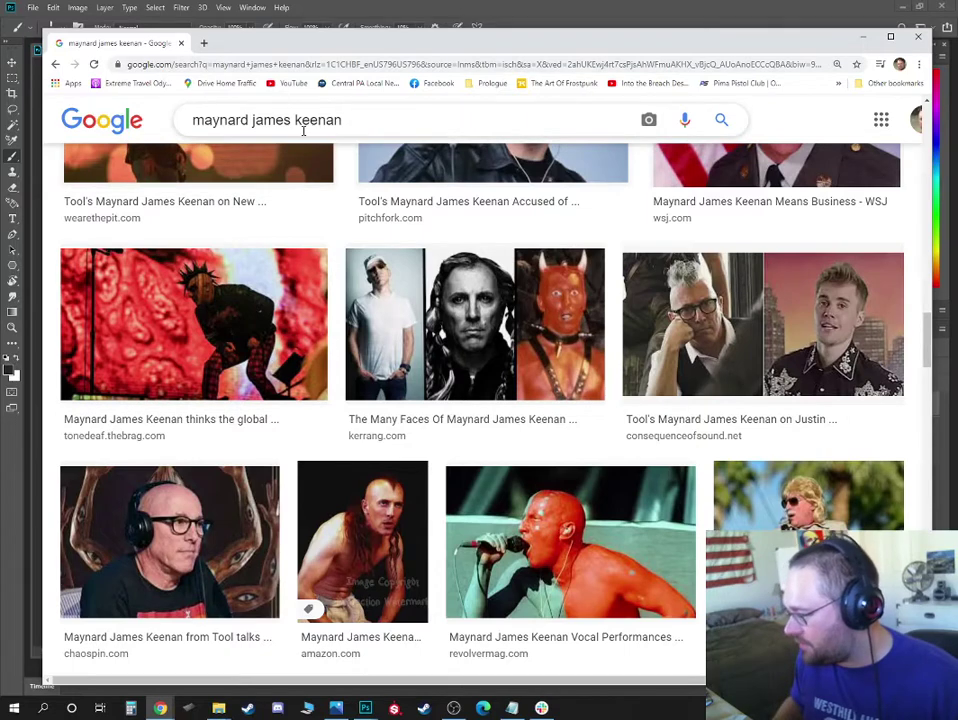
Search Google Images for "darth maul" and reposition the browser window
triple_click(397, 126)
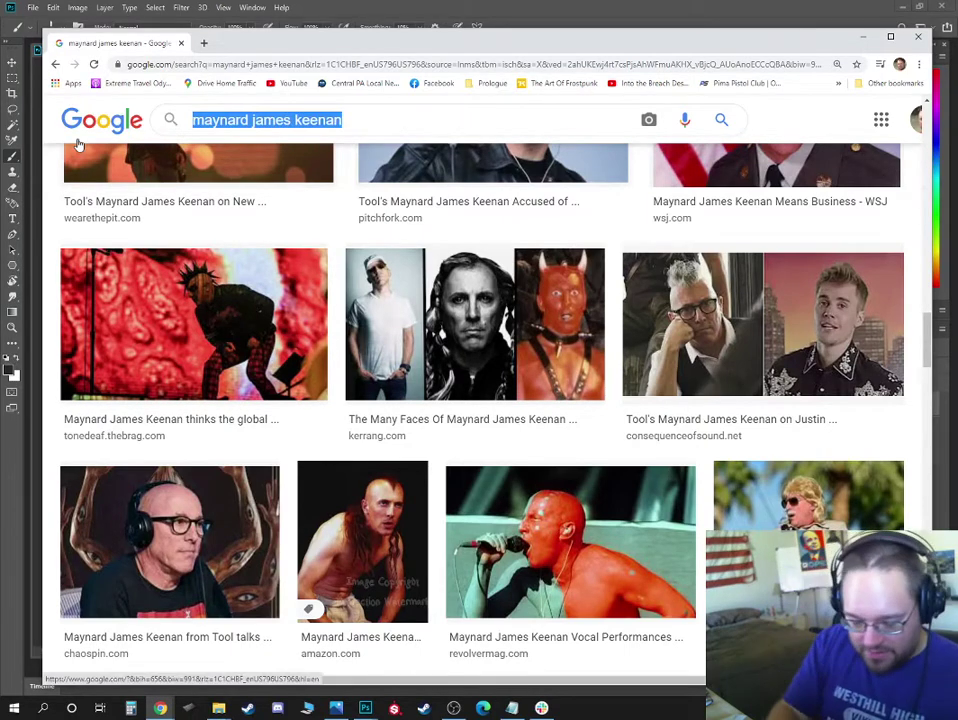
type("darth maukl")
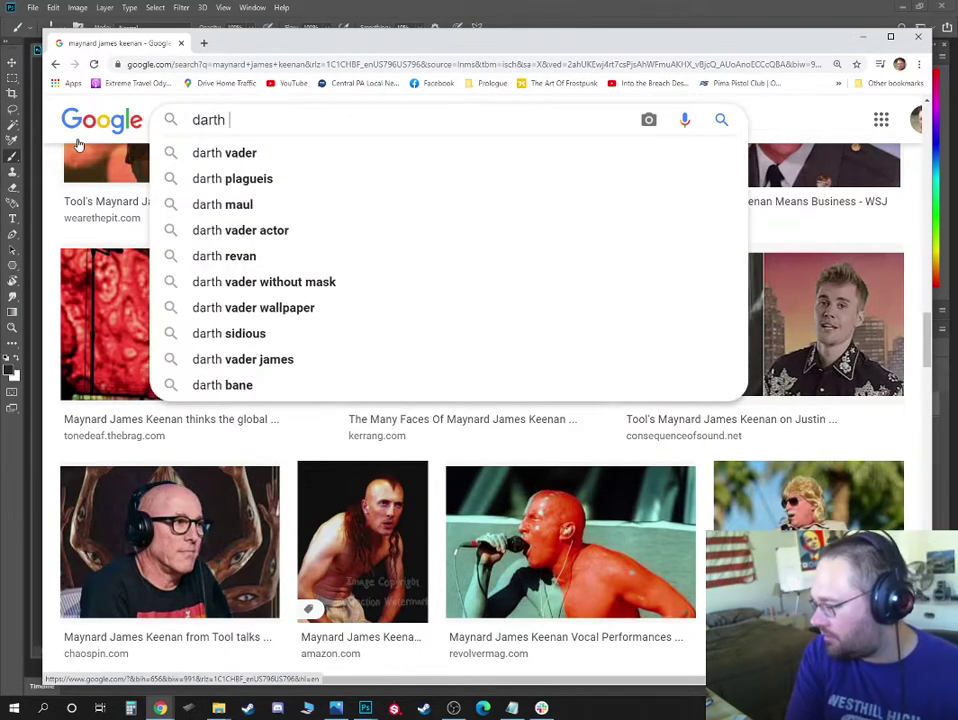
key("BackSpace")
key("BackSpace")
type("l")
key("Return")
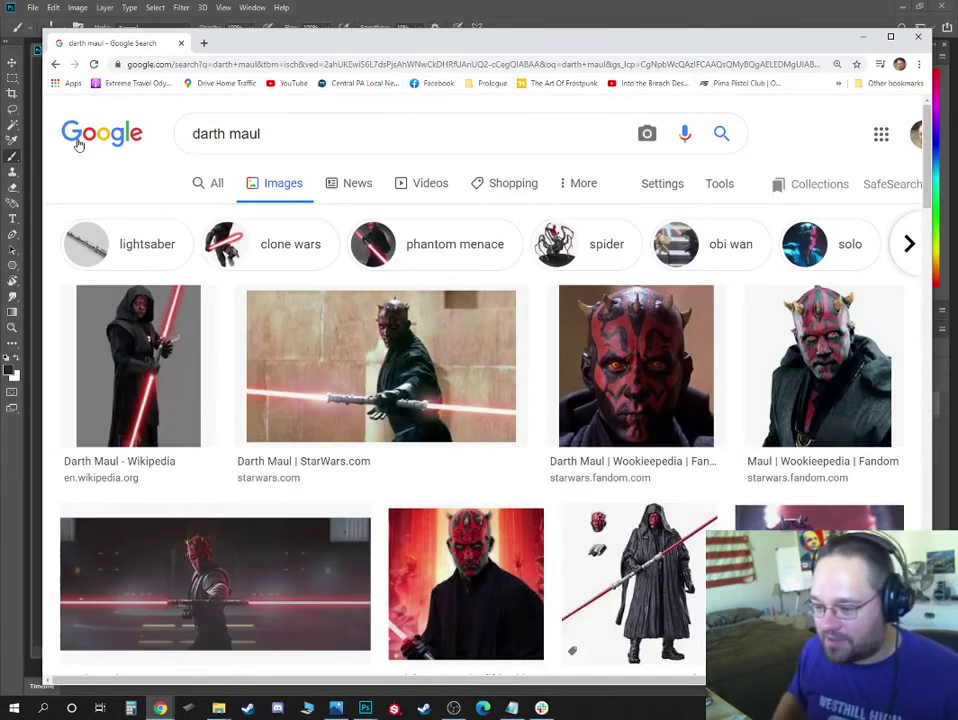
left_click_drag(436, 47, 421, 38)
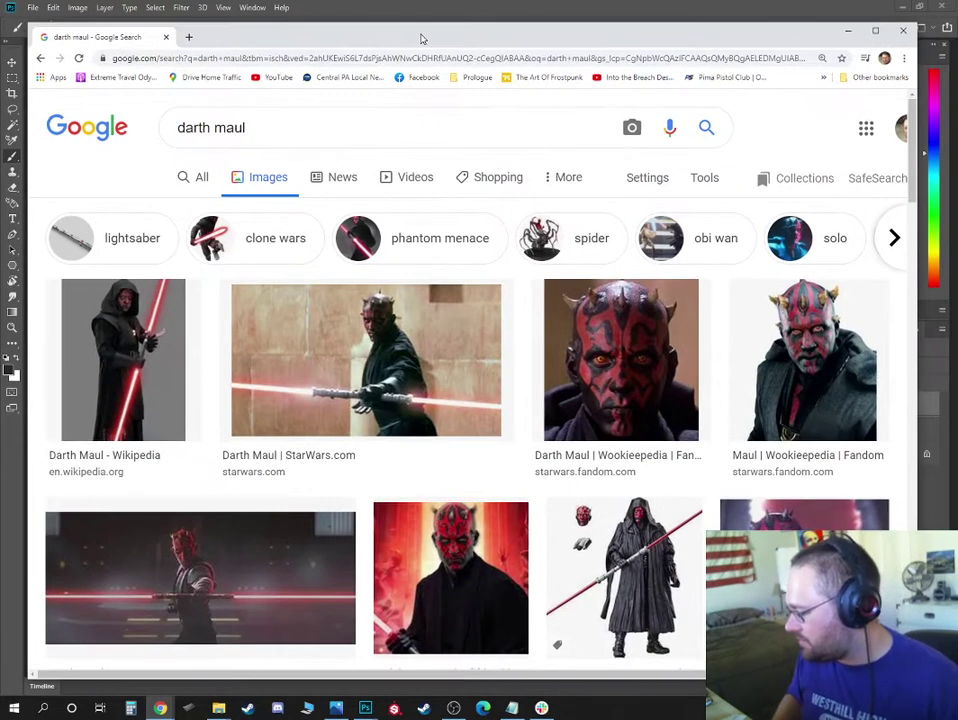
Look through the Darth Maul image results, preview the full-body Hot Toys figure, and return to Photoshop
scroll(295, 336, "down", 2)
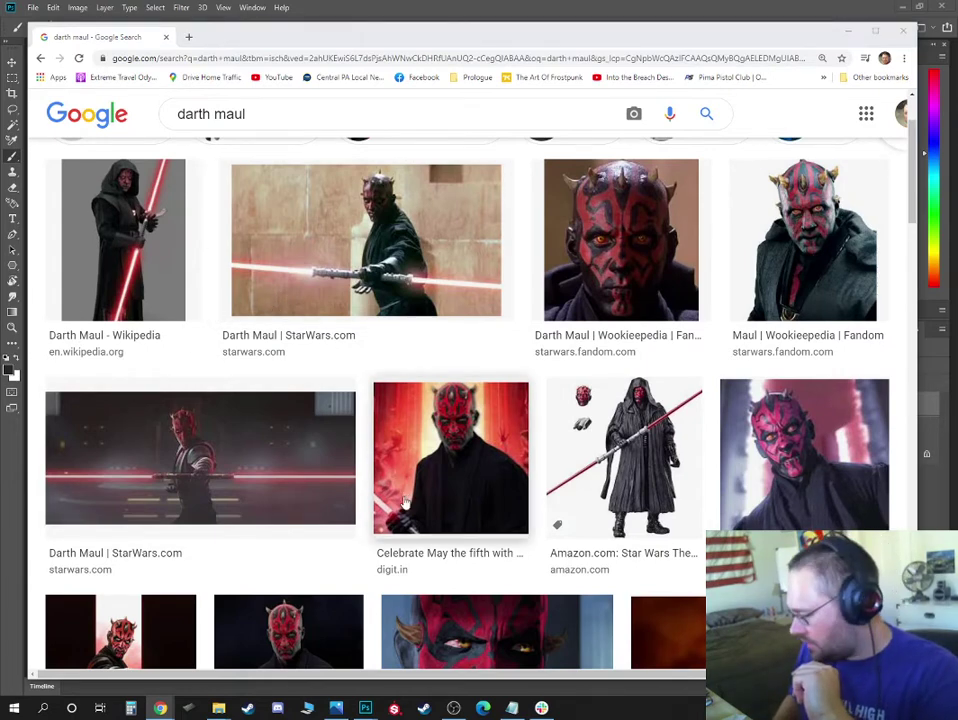
scroll(394, 498, "down", 5)
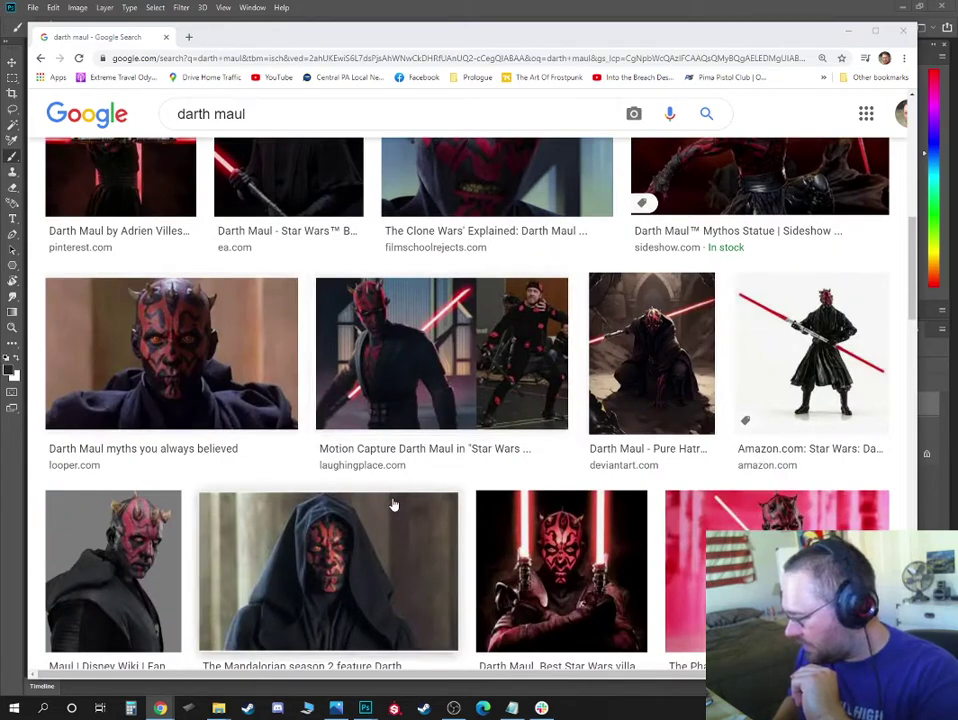
scroll(394, 505, "down", 3)
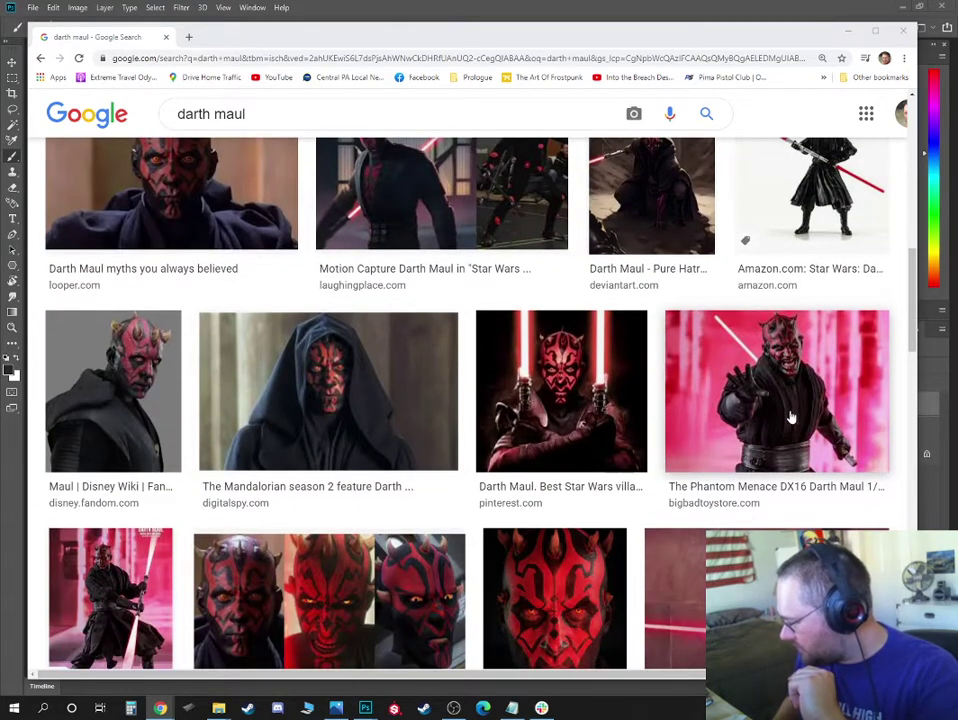
scroll(590, 340, "down", 3)
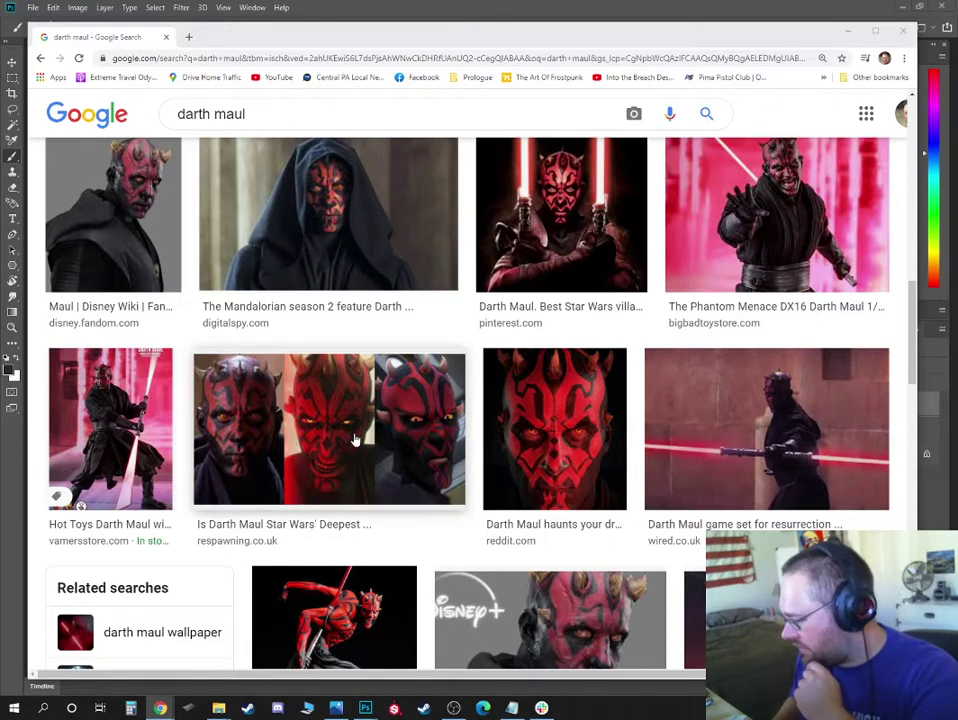
scroll(353, 440, "down", 2)
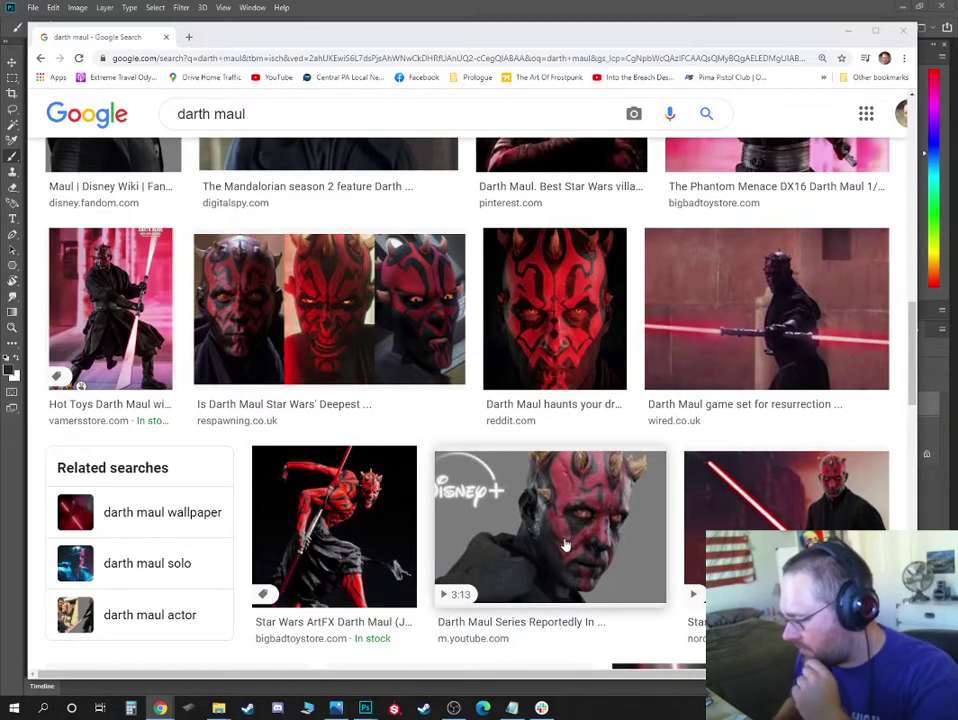
left_click(156, 321)
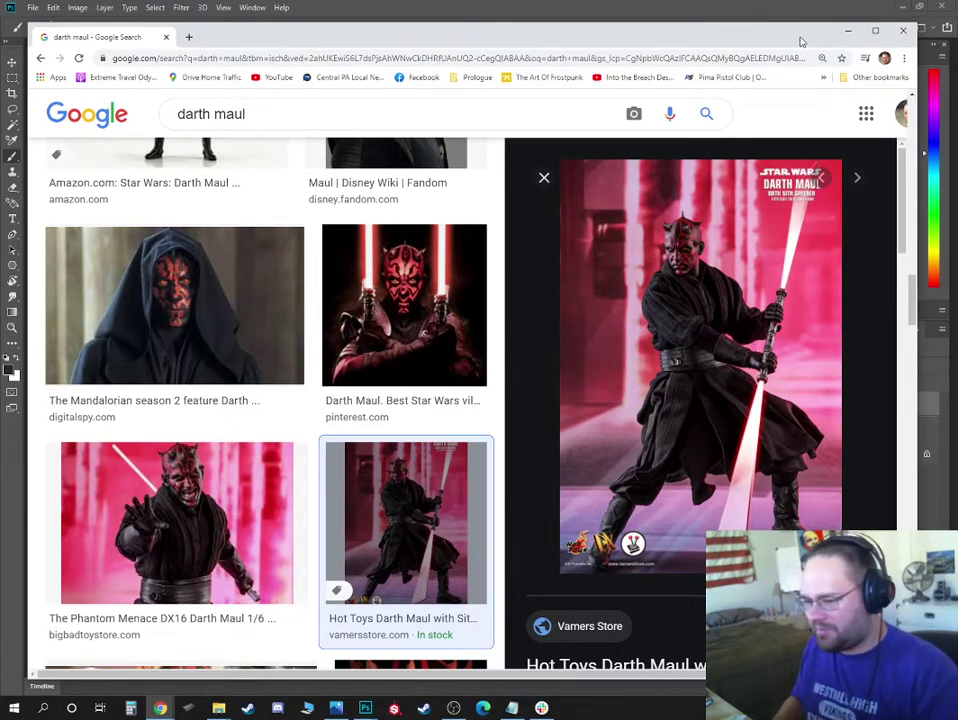
left_click_drag(801, 43, 785, 48)
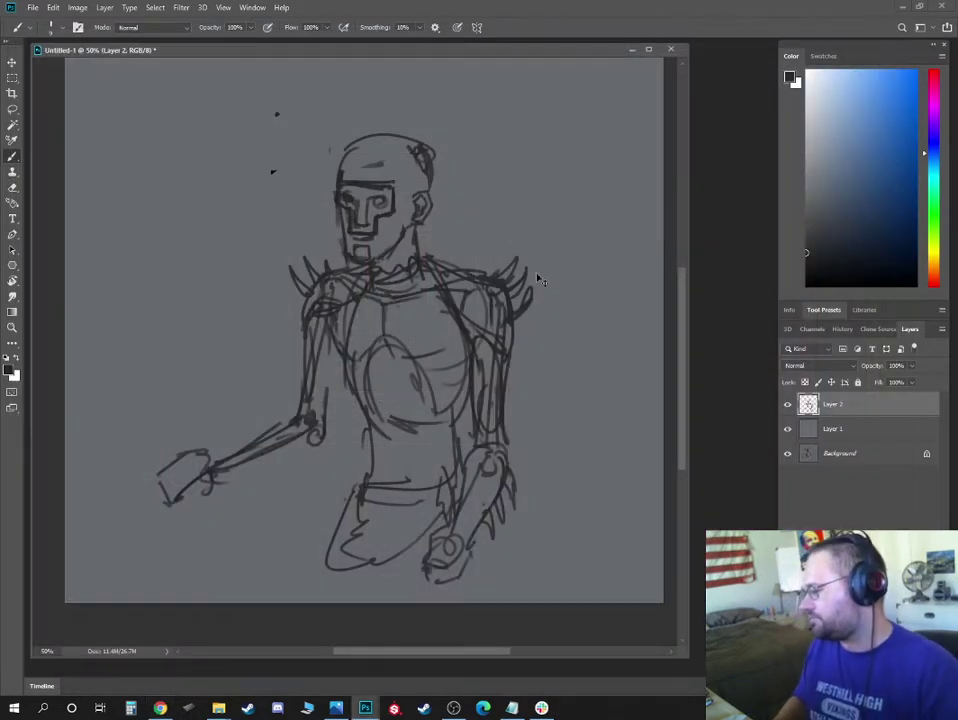
Hide and reshow Layer 2 to check the figure sketch
key("ctrl+minus")
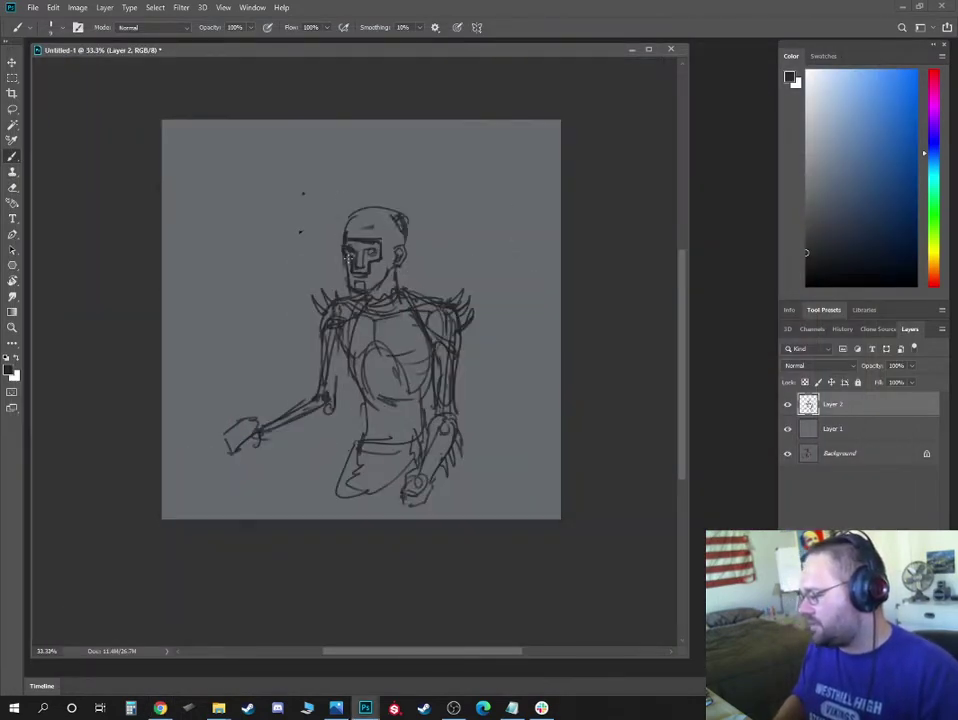
key("ctrl+plus")
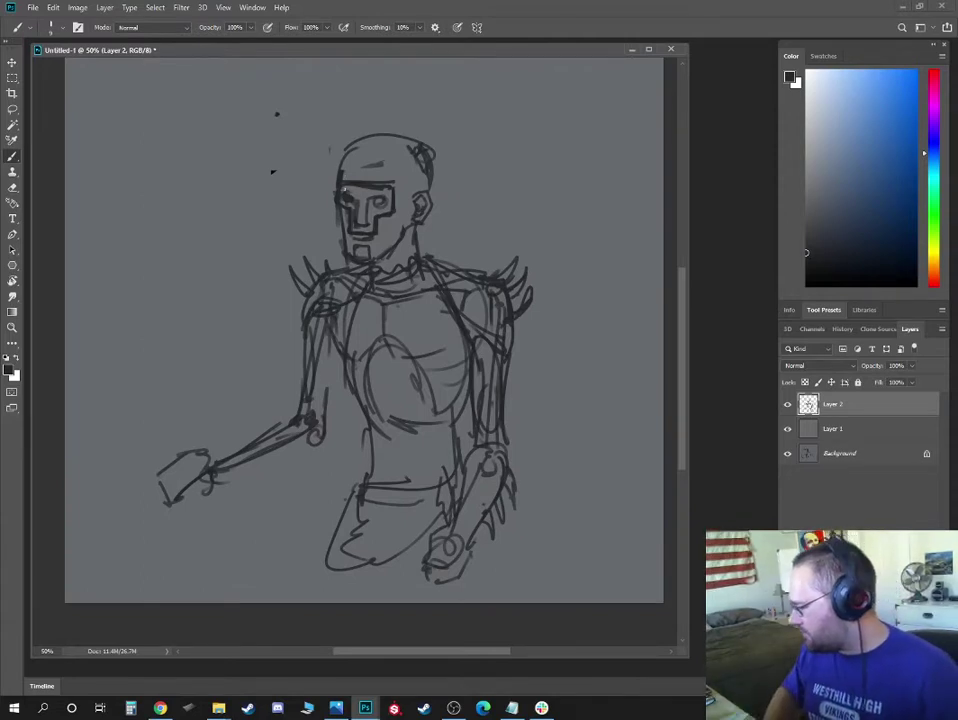
left_click(787, 407)
left_click(787, 407)
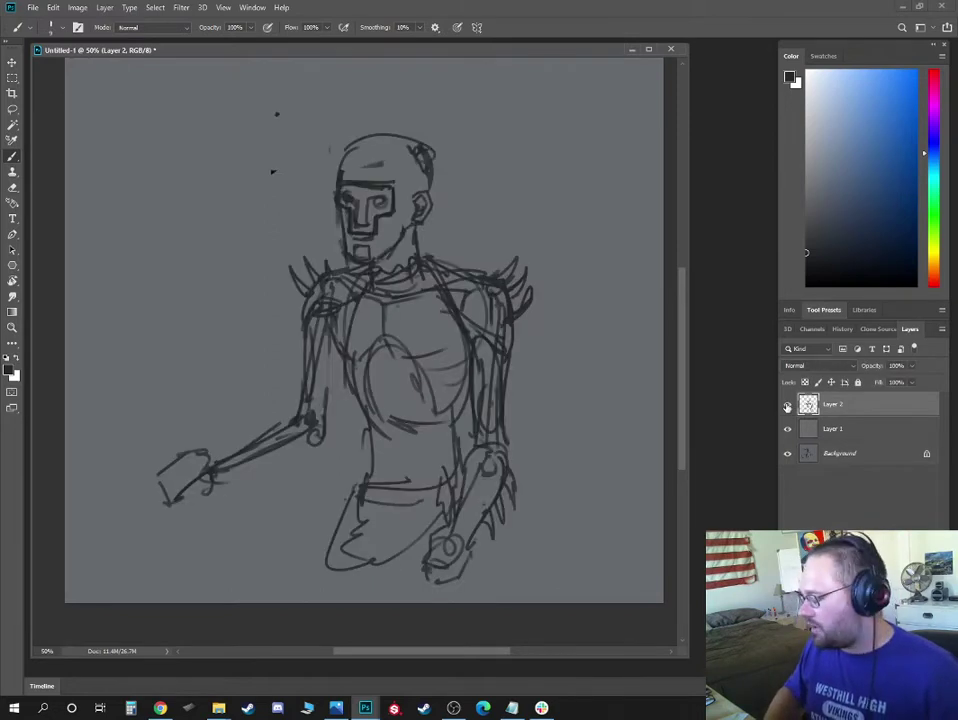
Sketch a Boba Fett-style helmet beside the figure, with a T-shaped visor, curved cheek panels, brow band and rounded dome
left_click_drag(380, 277, 454, 340)
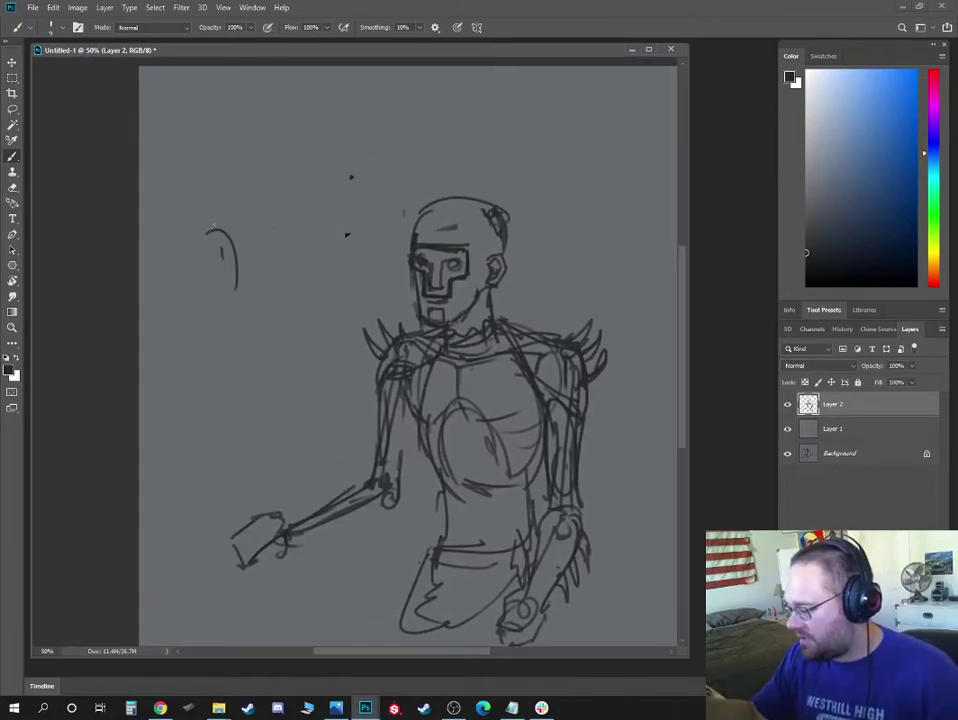
mouse_move(262, 229)
left_mouse_down()
mouse_move(263, 293)
mouse_move(287, 224)
mouse_move(220, 222)
left_mouse_up()
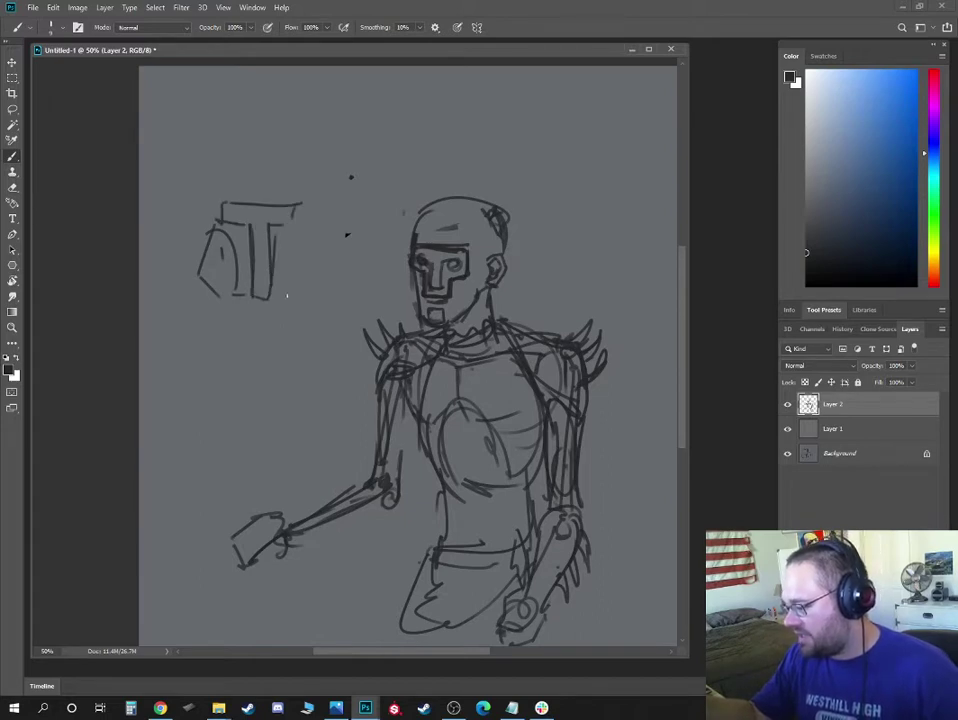
left_click_drag(287, 295, 308, 237)
mouse_move(311, 233)
left_mouse_down()
mouse_move(325, 283)
mouse_move(294, 296)
left_mouse_up()
left_click_drag(207, 250, 233, 292)
left_click_drag(204, 278, 211, 258)
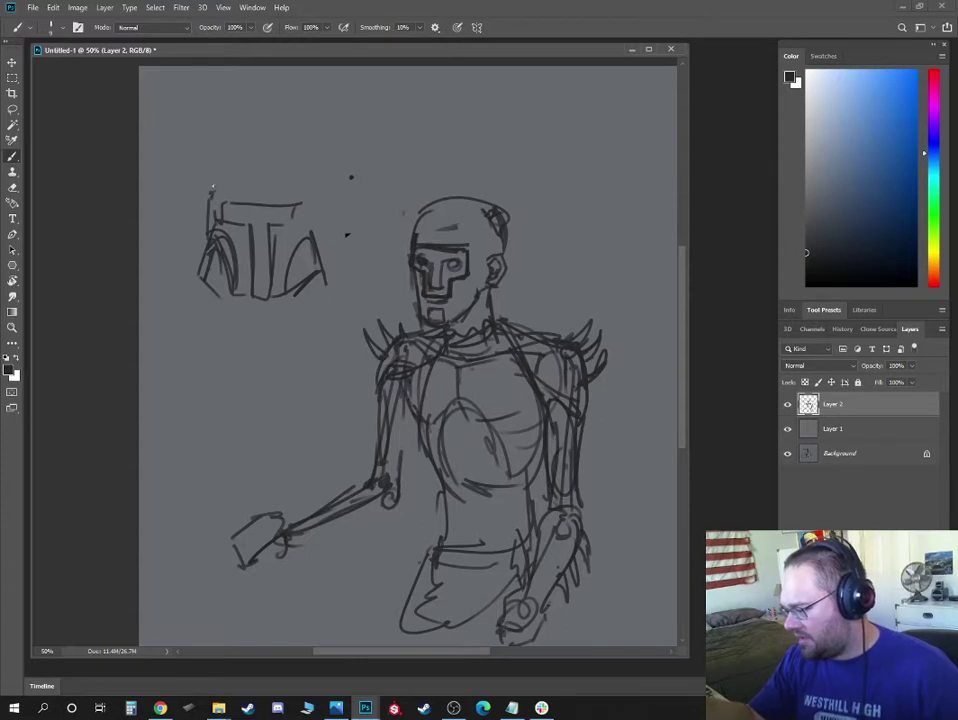
left_click_drag(211, 187, 314, 188)
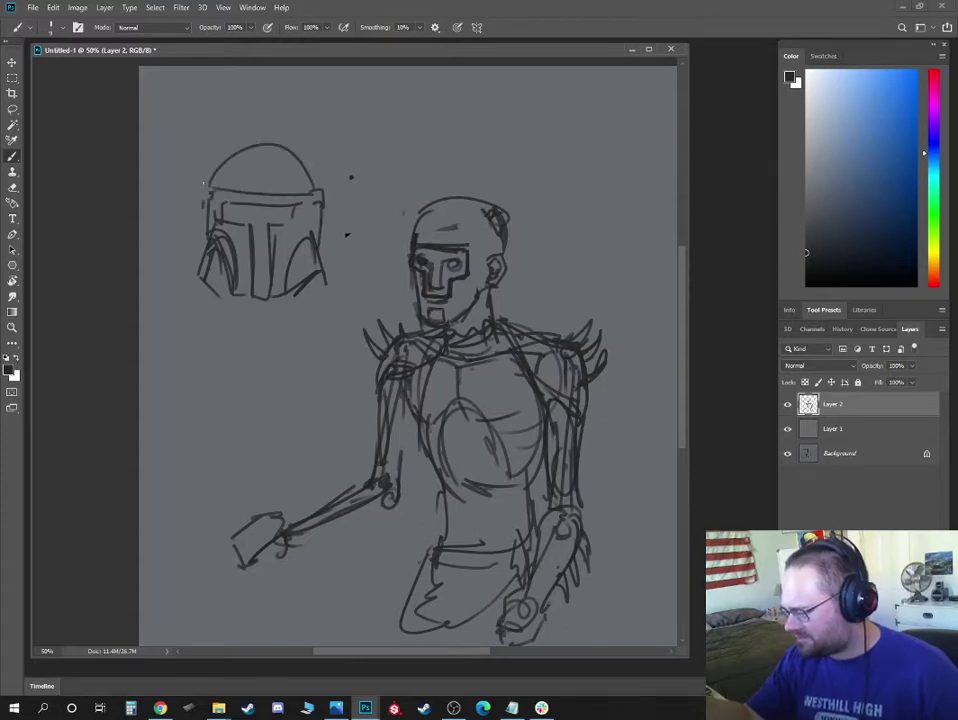
Add a side antenna to the helmet, a curved band and panel on its dome, and close the visor slot
mouse_move(204, 205)
left_mouse_down()
mouse_move(204, 122)
mouse_move(243, 124)
mouse_move(210, 205)
left_mouse_up()
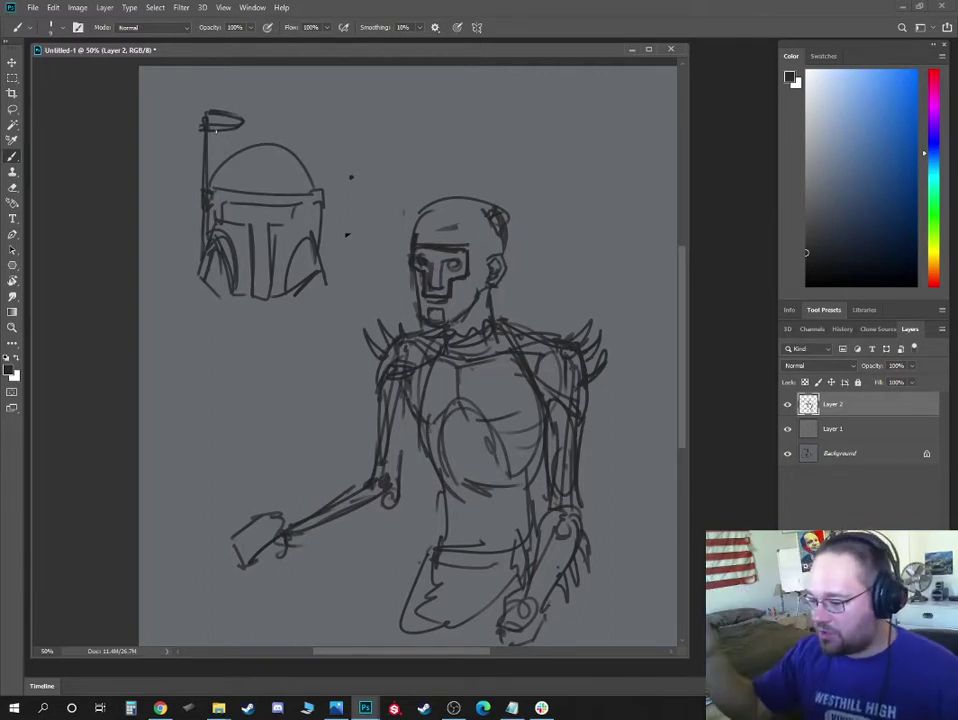
left_click_drag(288, 150, 311, 172)
left_click_drag(212, 172, 304, 176)
left_click_drag(239, 142, 226, 172)
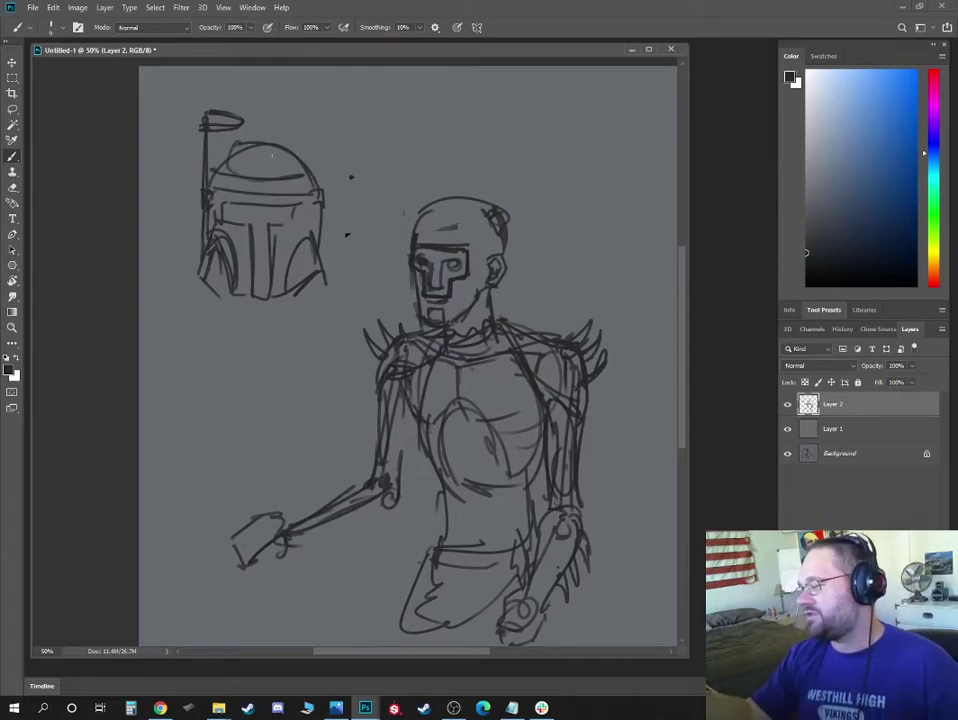
left_click_drag(302, 205, 284, 224)
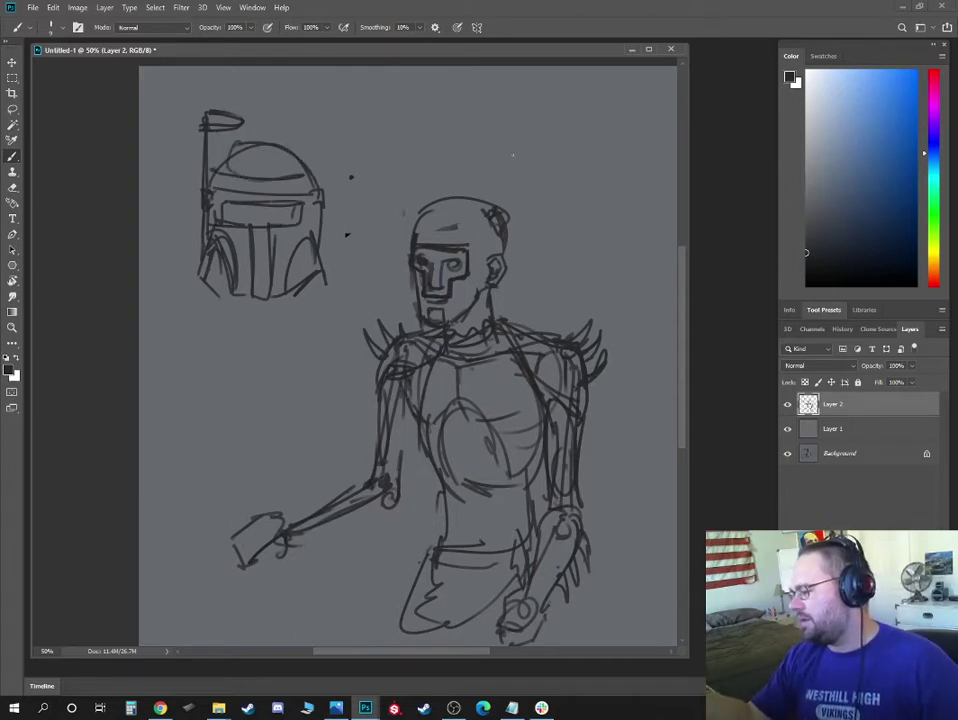
Sketch the face of a Spartan helmet on the figure's other side, with oval eyes, pointed nose guard and angular cheek plates
mouse_move(593, 225)
left_mouse_down()
mouse_move(460, 229)
mouse_move(446, 210)
mouse_move(479, 201)
left_mouse_up()
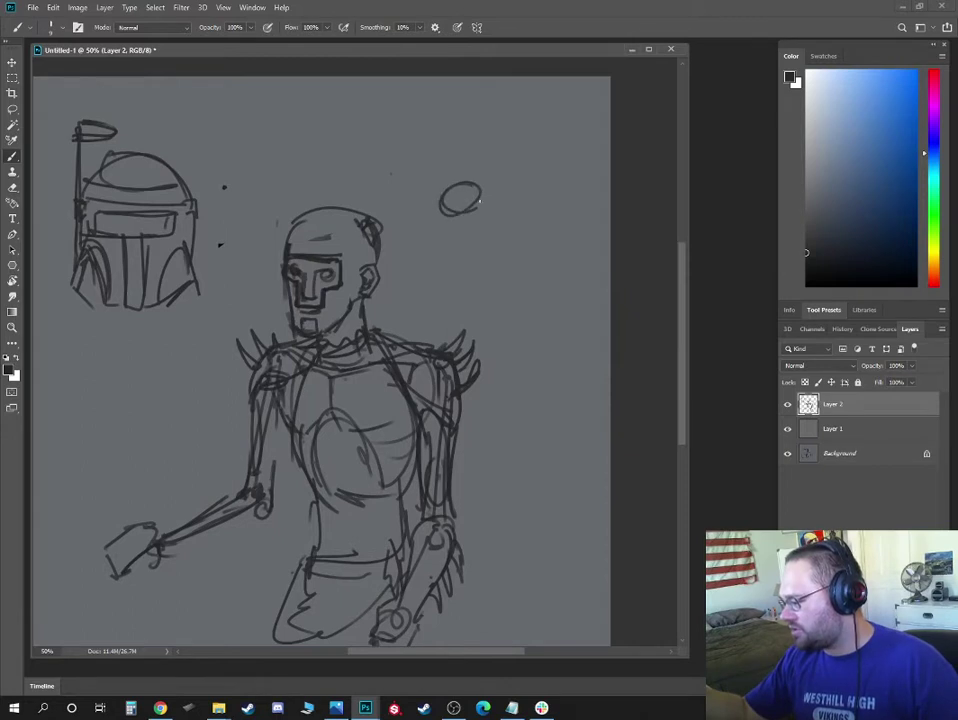
left_click_drag(546, 187, 510, 200)
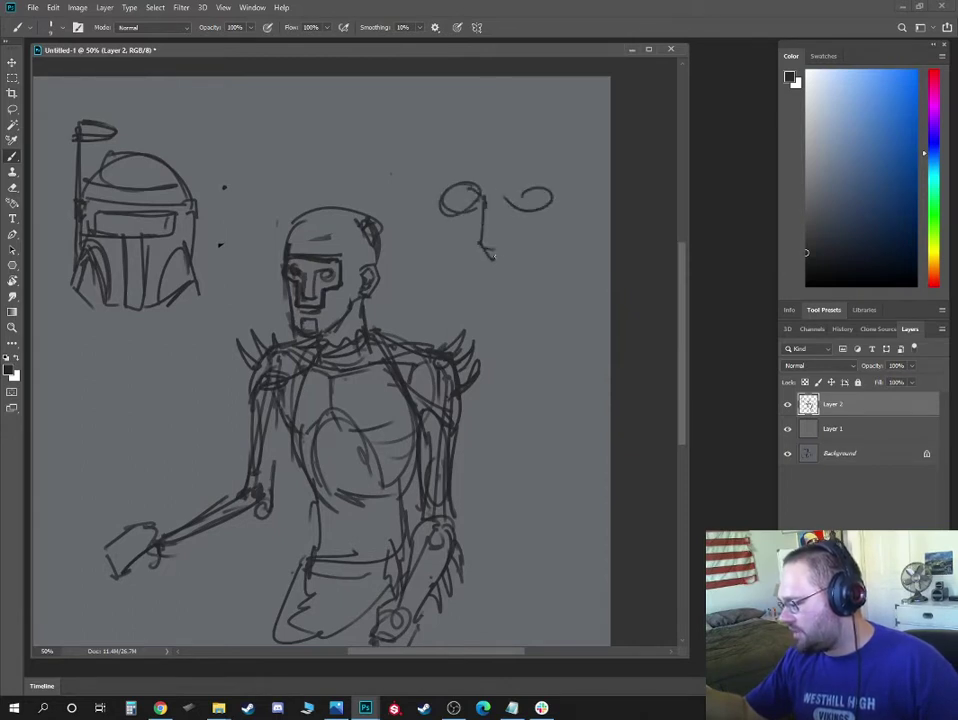
mouse_move(474, 246)
left_mouse_down()
mouse_move(466, 325)
mouse_move(414, 270)
mouse_move(411, 281)
mouse_move(432, 235)
mouse_move(426, 172)
left_mouse_up()
left_click_drag(512, 216, 518, 314)
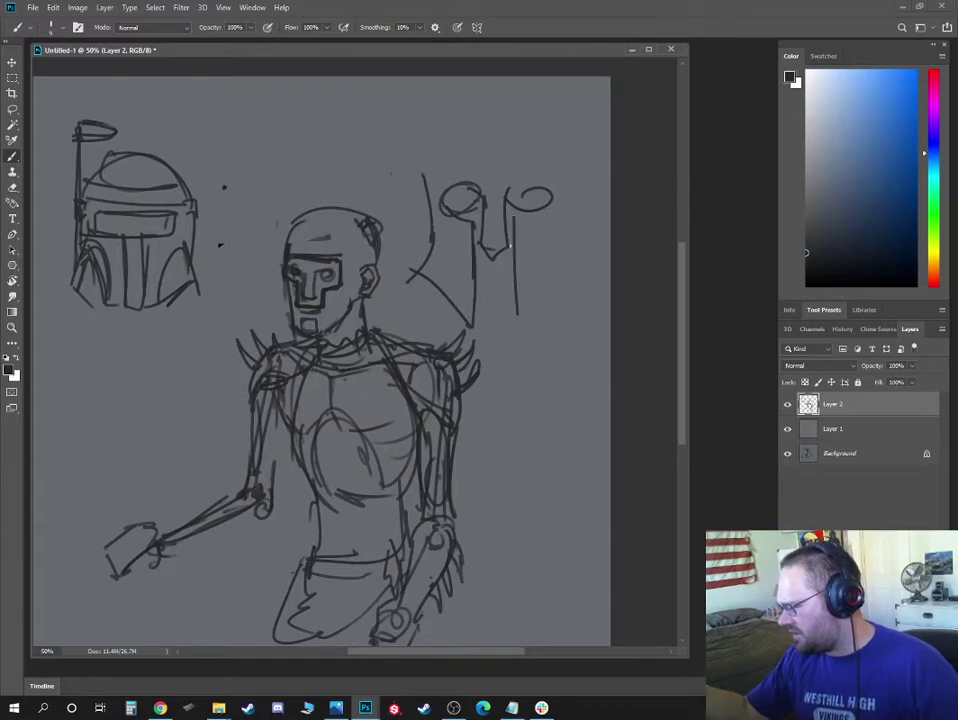
left_click_drag(514, 217, 516, 192)
mouse_move(515, 247)
left_mouse_down()
mouse_move(515, 324)
mouse_move(570, 262)
left_mouse_up()
mouse_move(578, 273)
left_mouse_down()
mouse_move(568, 260)
mouse_move(563, 183)
left_mouse_up()
Draw the Spartan helmet's rounded dome and curved brow line, and add a tall crest on top
left_click_drag(429, 175, 440, 123)
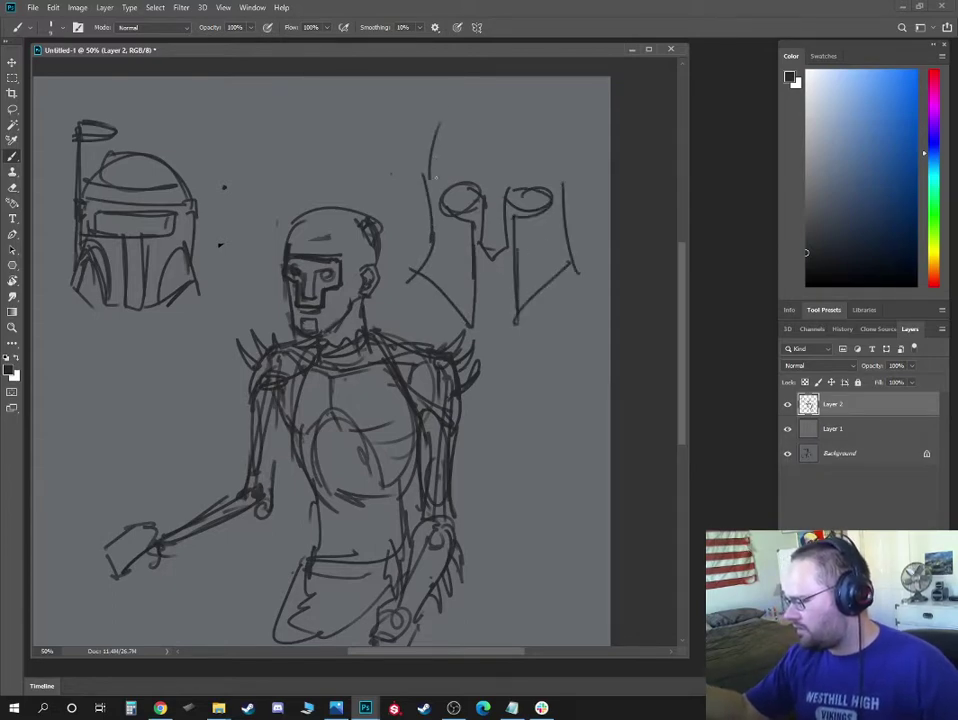
mouse_move(425, 171)
left_mouse_down()
mouse_move(562, 179)
mouse_move(434, 140)
mouse_move(482, 80)
left_mouse_up()
left_click_drag(484, 125, 514, 130)
mouse_move(515, 137)
left_mouse_down()
mouse_move(520, 79)
mouse_move(494, 120)
mouse_move(490, 96)
left_mouse_up()
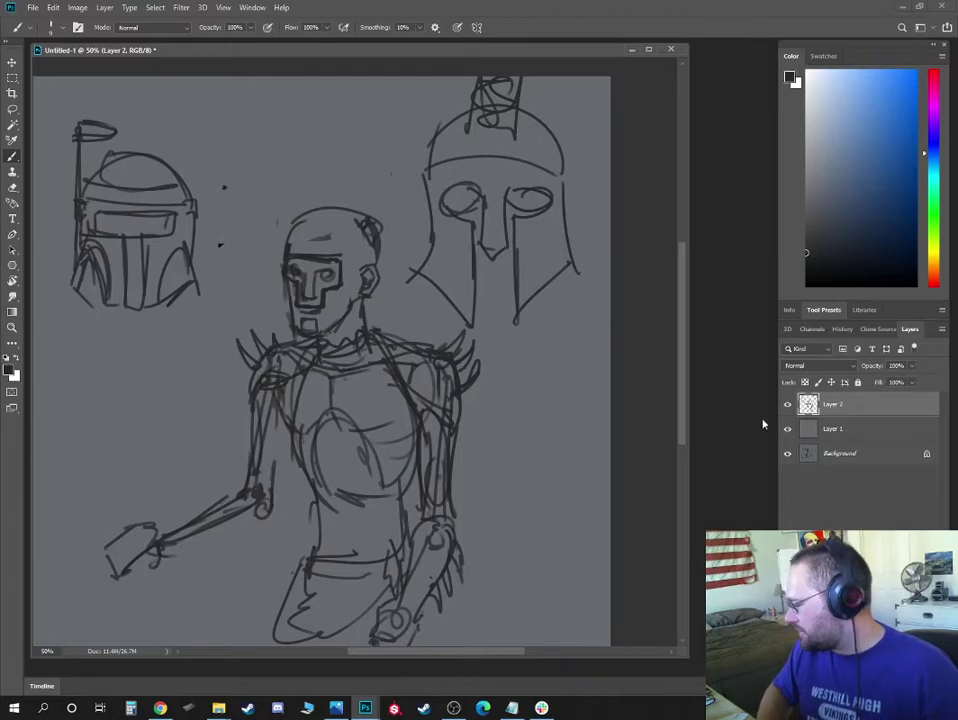
left_click(806, 125)
key("alt+BackSpace")
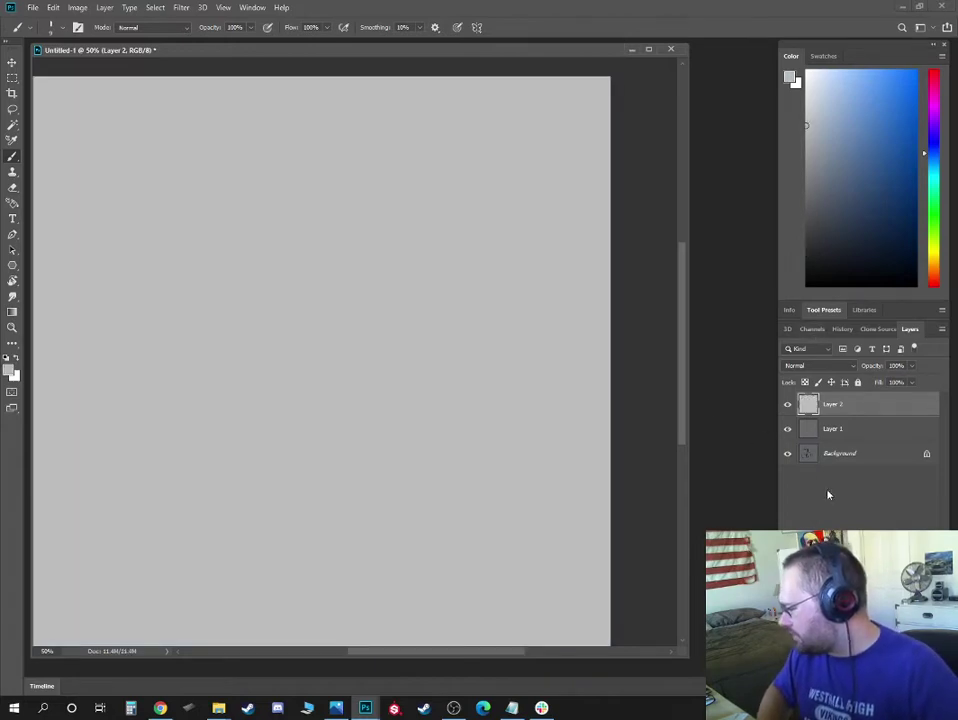
key("ctrl+z")
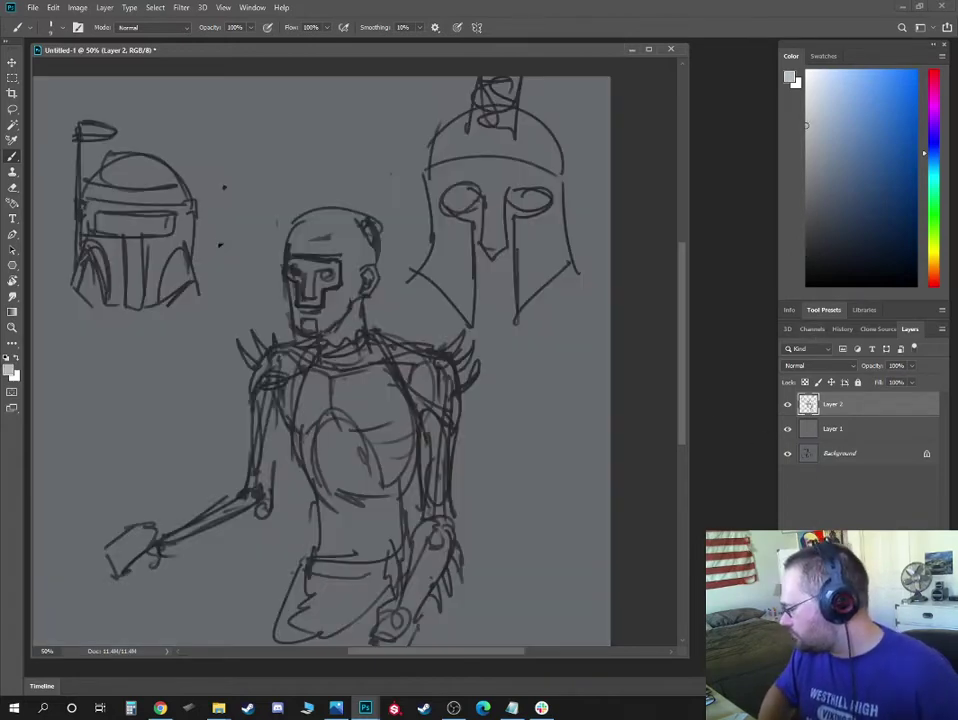
Add a new layer above the sketch and fill it with a neutral mid gray as a blank canvas
key("ctrl+shift+alt+n")
left_click(806, 172)
key("alt+BackSpace")
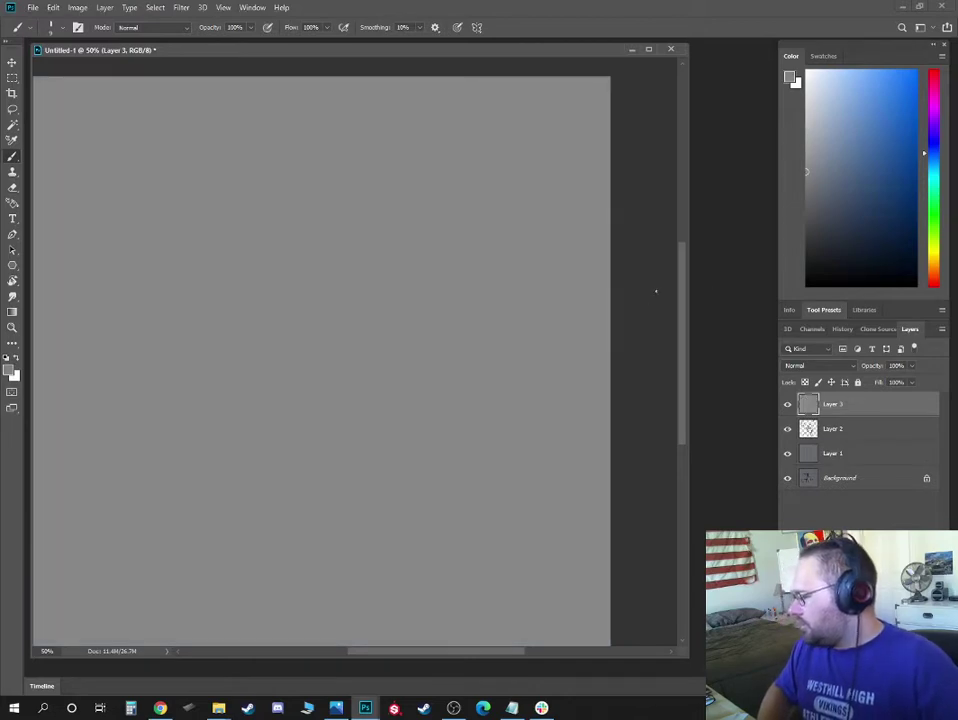
Reset the colours to default black and white, and resize and reposition the document window
left_click_drag(681, 648, 779, 675)
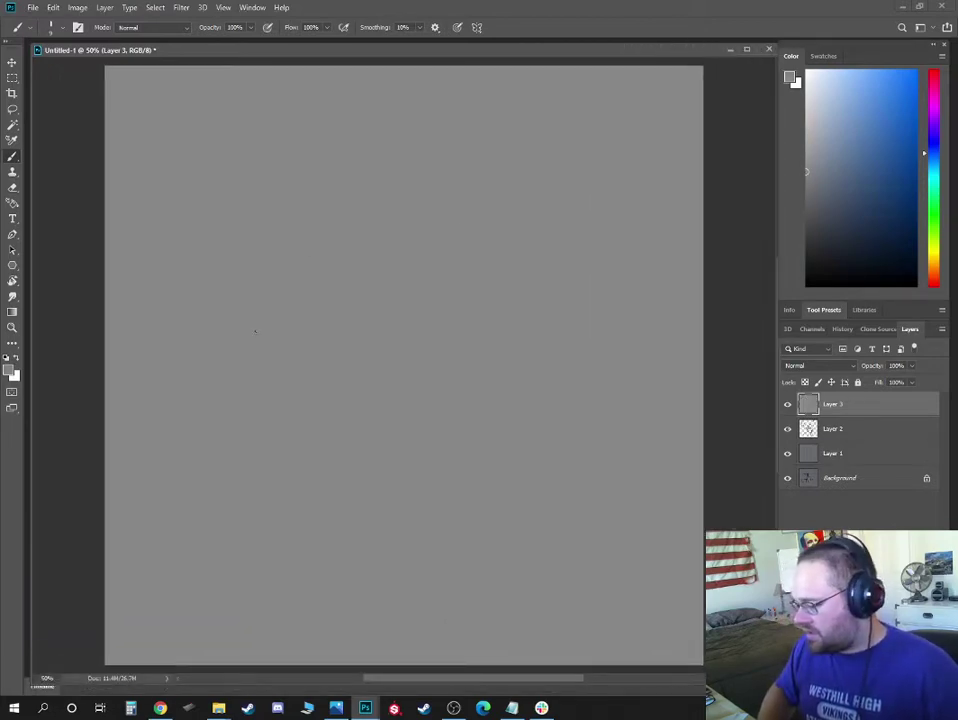
key("d")
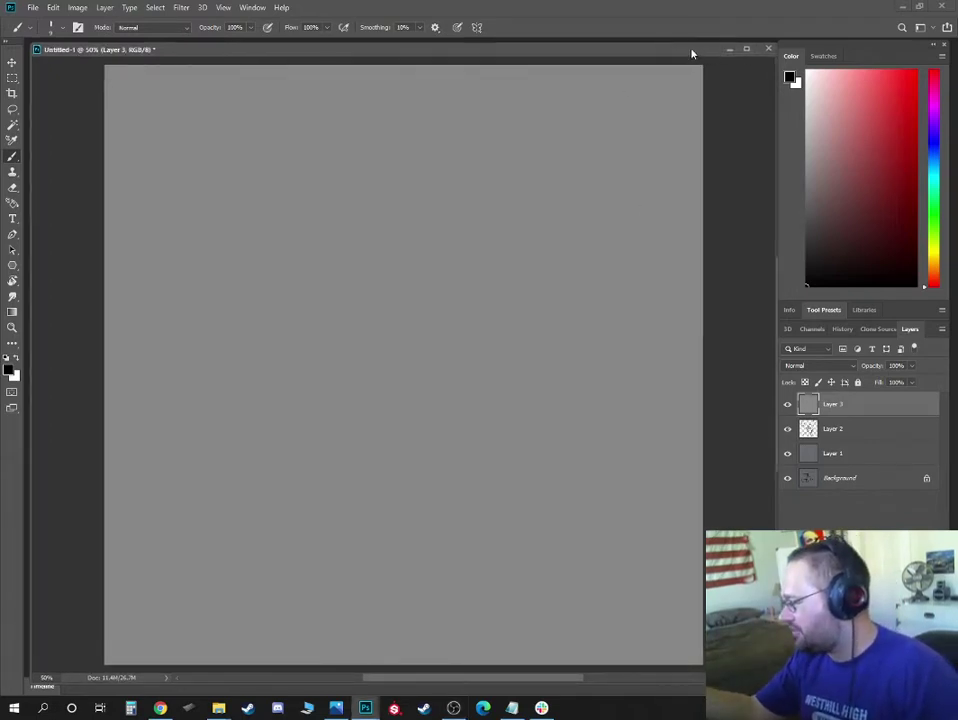
left_click_drag(691, 53, 672, 51)
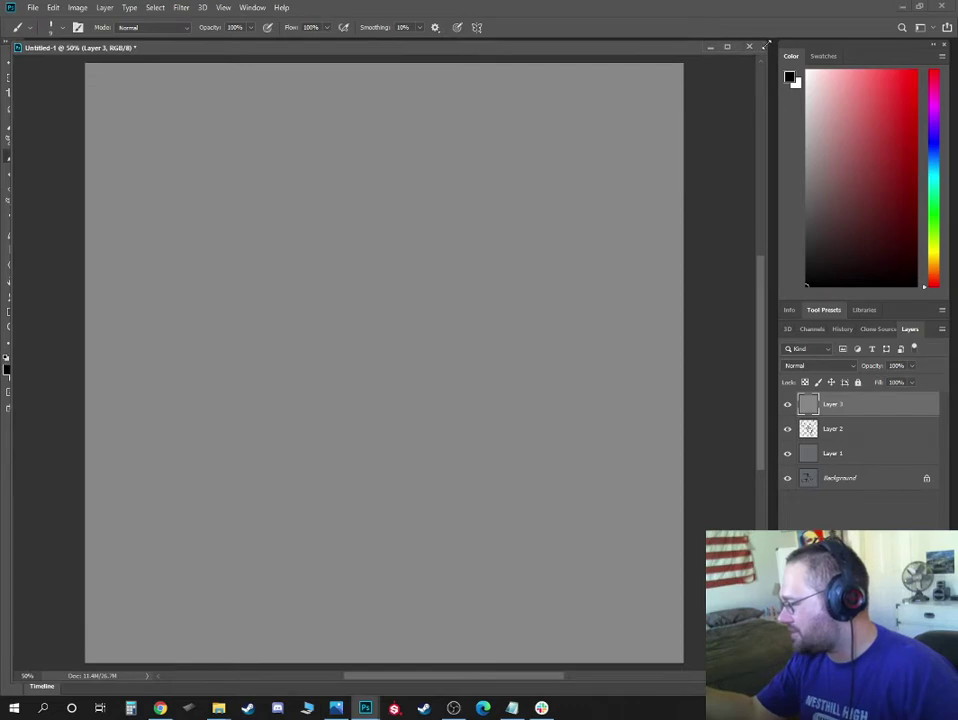
left_click_drag(766, 45, 662, 48)
left_click_drag(548, 52, 582, 53)
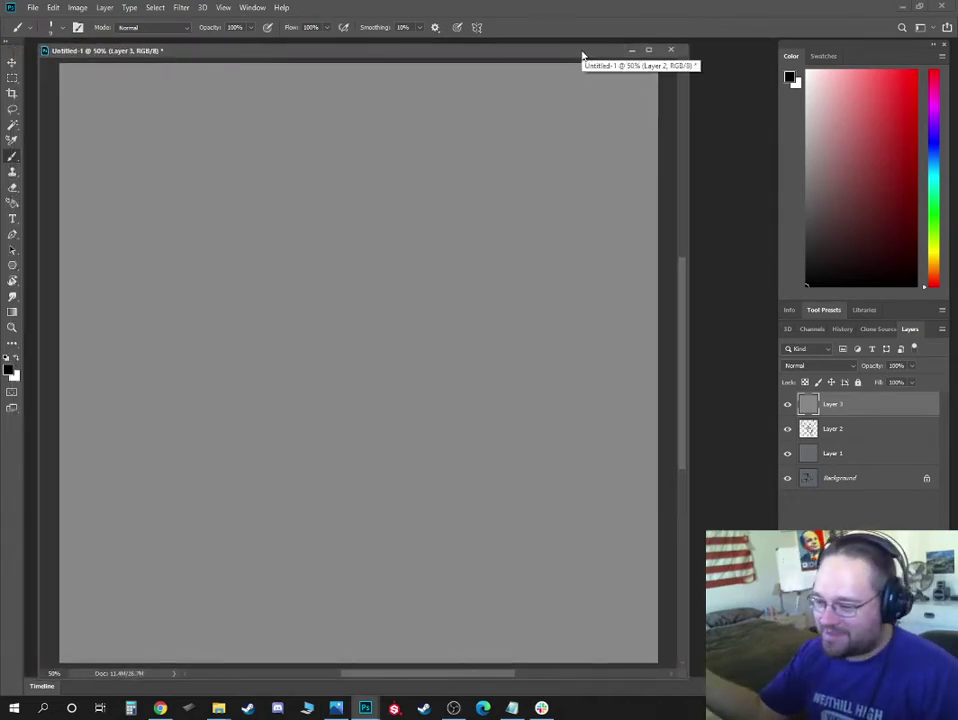
mouse_move(688, 45)
left_mouse_down()
mouse_move(707, 45)
mouse_move(698, 50)
left_mouse_up()
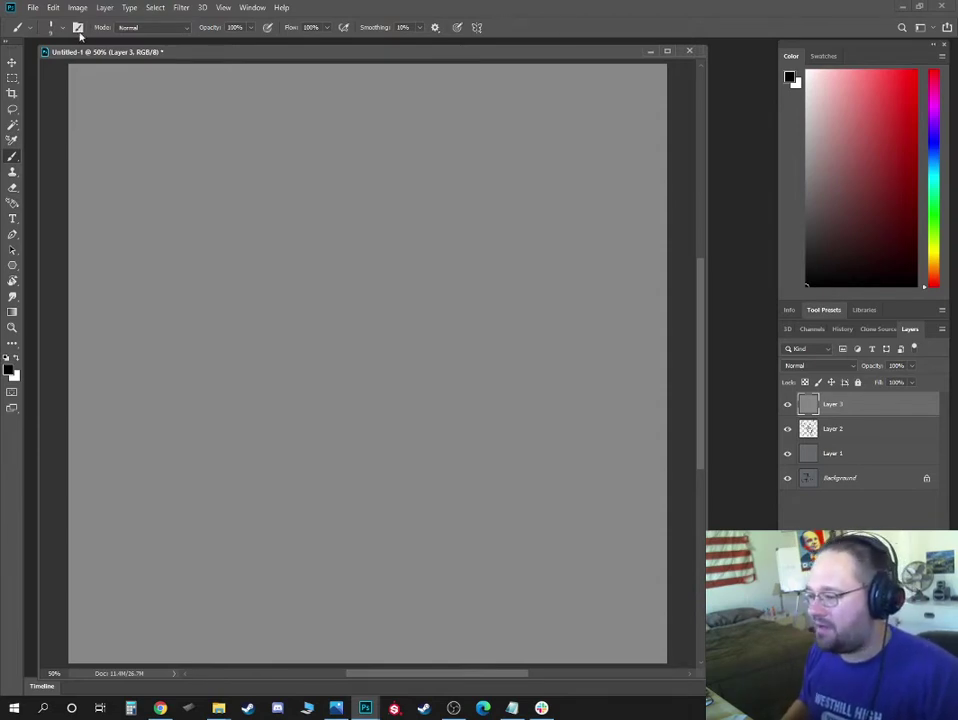
left_click_drag(40, 44, 44, 46)
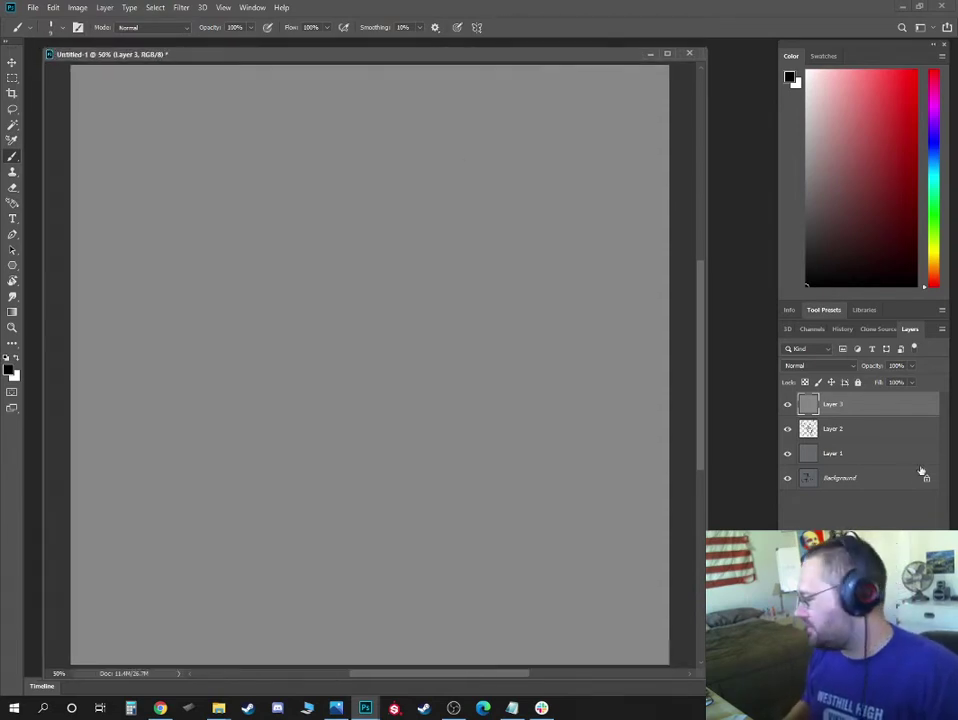
Add a new layer above the gray fill and scribble a small test oval in the canvas's upper-left area
key("ctrl+shift+alt+n")
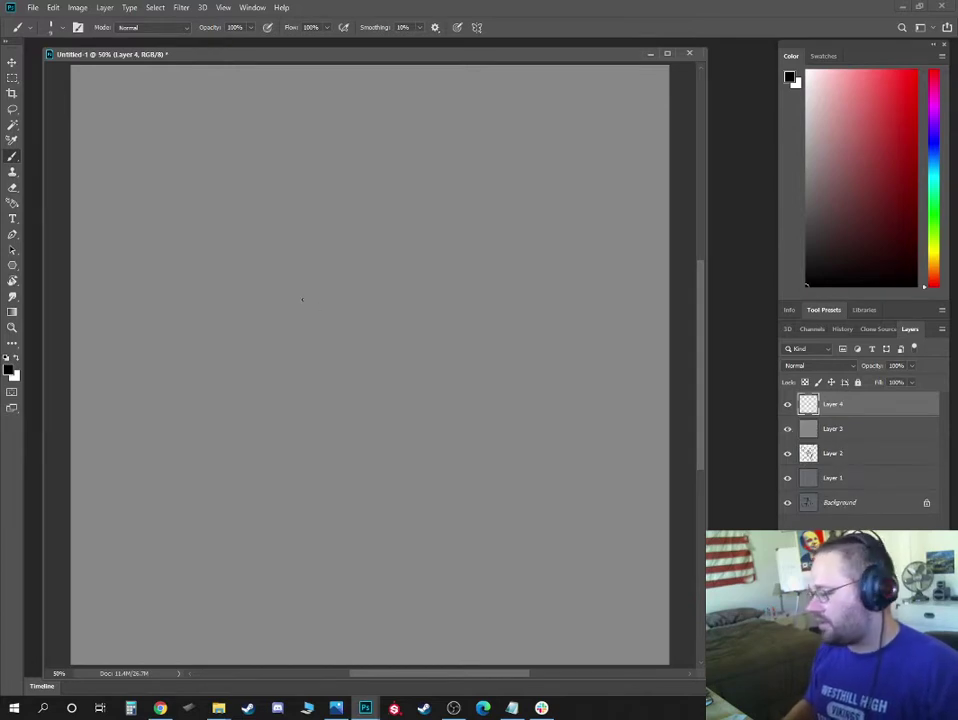
left_click_drag(344, 284, 364, 292)
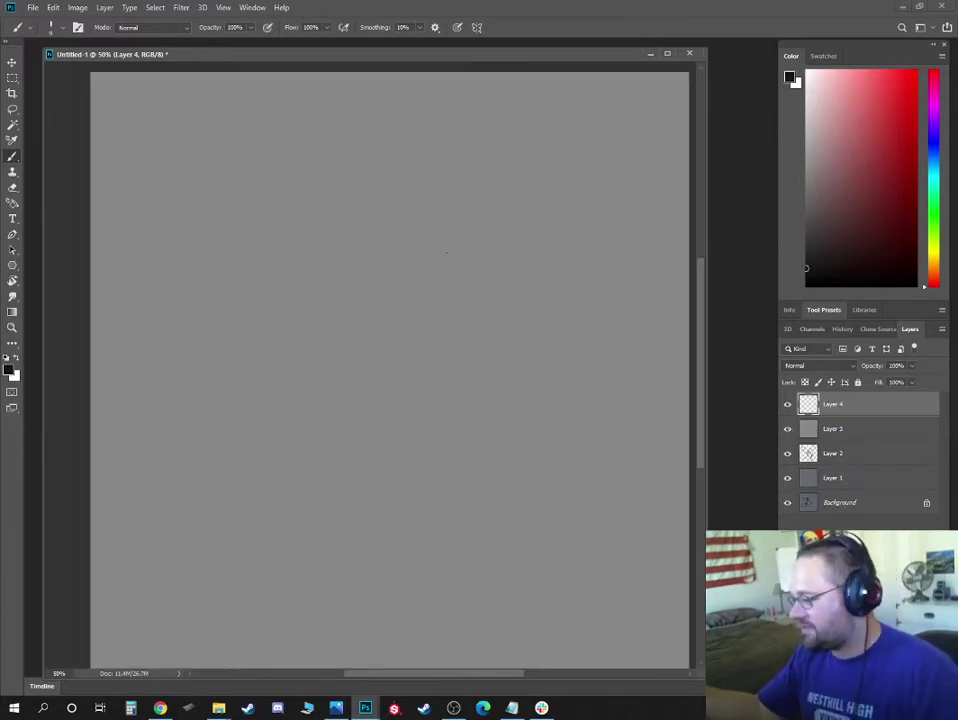
mouse_move(325, 218)
left_mouse_down()
mouse_move(330, 232)
mouse_move(336, 212)
left_mouse_up()
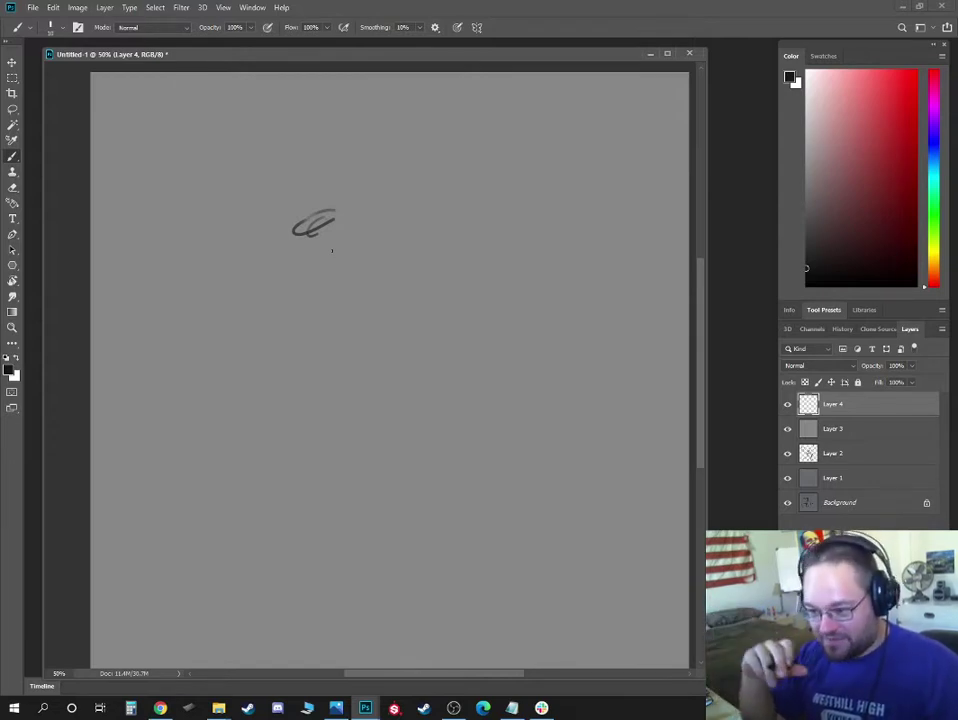
right_click(301, 203)
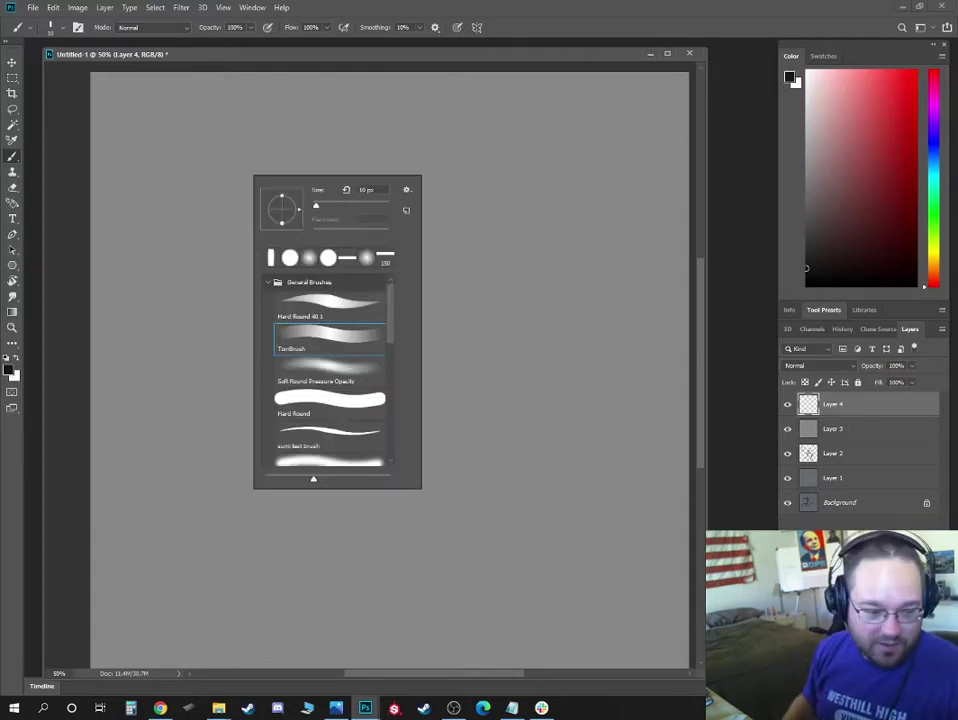
key("alt+Tab")
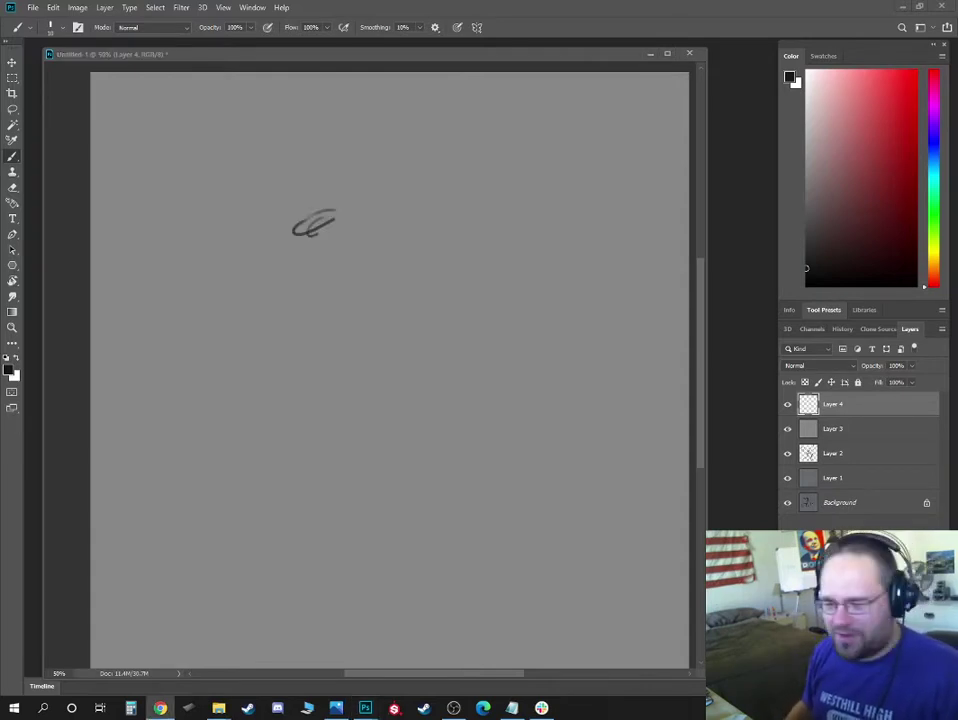
Reposition the document window in the workspace and shift the canvas within it
left_click_drag(378, 55, 364, 56)
left_click_drag(304, 60, 288, 61)
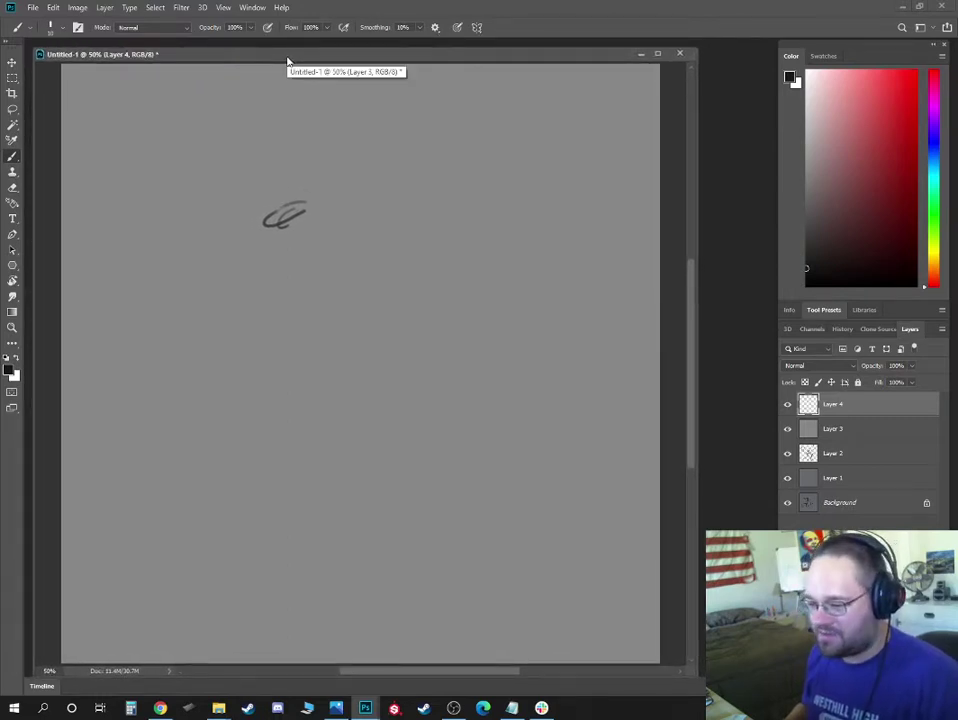
mouse_move(287, 62)
left_mouse_down()
mouse_move(295, 60)
mouse_move(285, 61)
left_mouse_up()
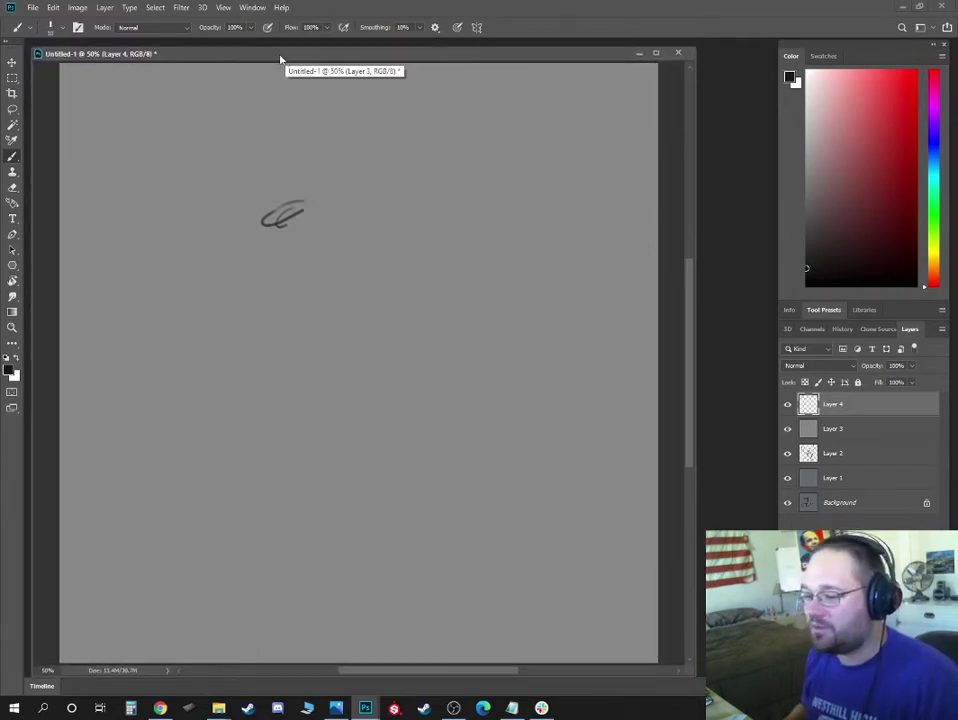
left_click_drag(278, 57, 275, 52)
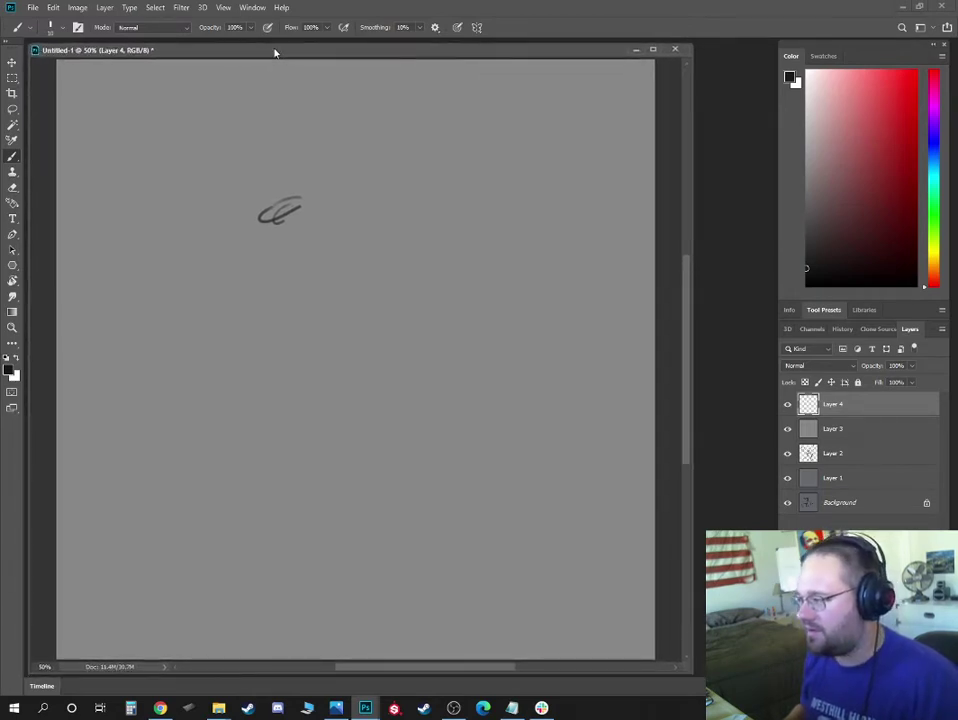
left_click_drag(235, 177, 269, 187)
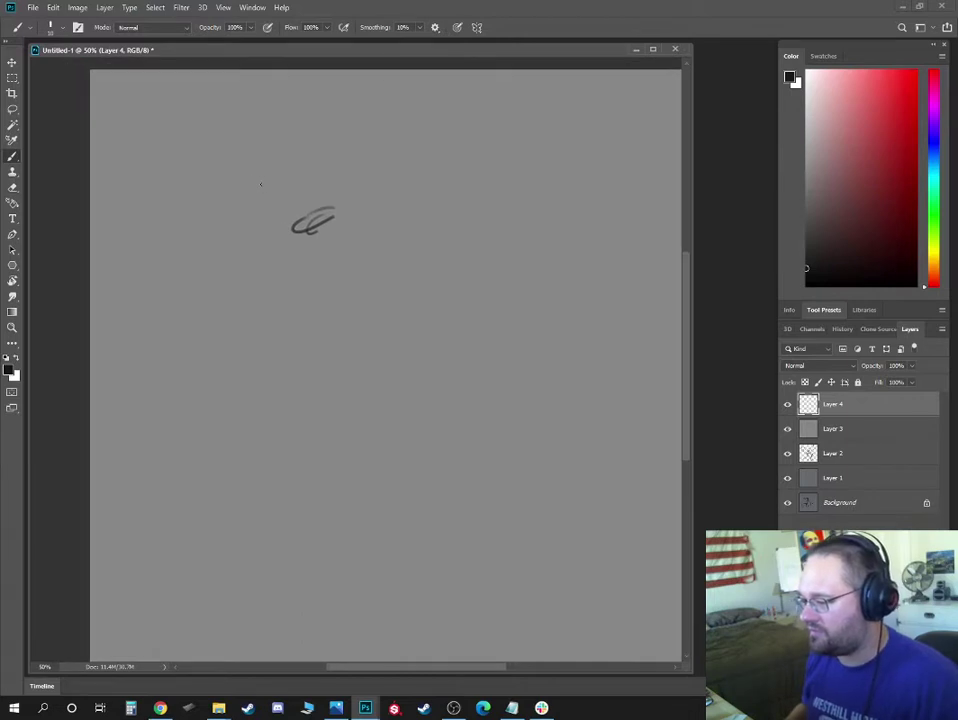
Rough in a head with jaw curves, a neck and the first shoulder lines beside the test oval
left_click_drag(296, 226, 316, 229)
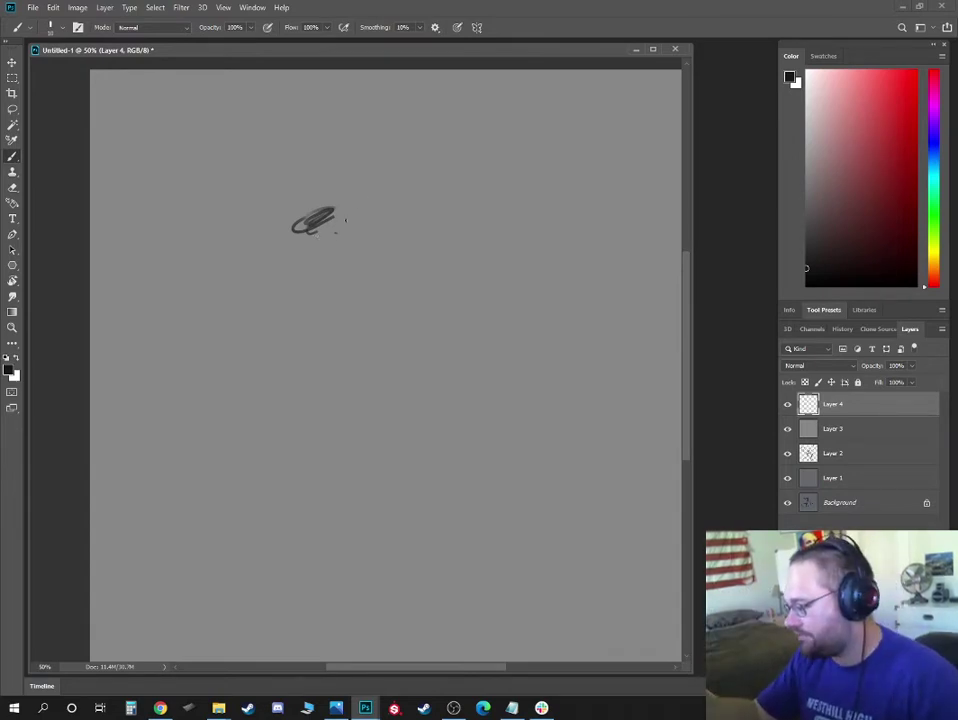
left_click_drag(354, 251, 406, 243)
mouse_move(394, 197)
left_mouse_down()
mouse_move(409, 217)
mouse_move(365, 306)
mouse_move(391, 296)
left_mouse_up()
mouse_move(360, 301)
left_mouse_down()
mouse_move(423, 258)
mouse_move(420, 239)
left_mouse_up()
mouse_move(387, 180)
left_mouse_down()
mouse_move(396, 285)
mouse_move(342, 372)
left_mouse_up()
left_click_drag(420, 322, 486, 346)
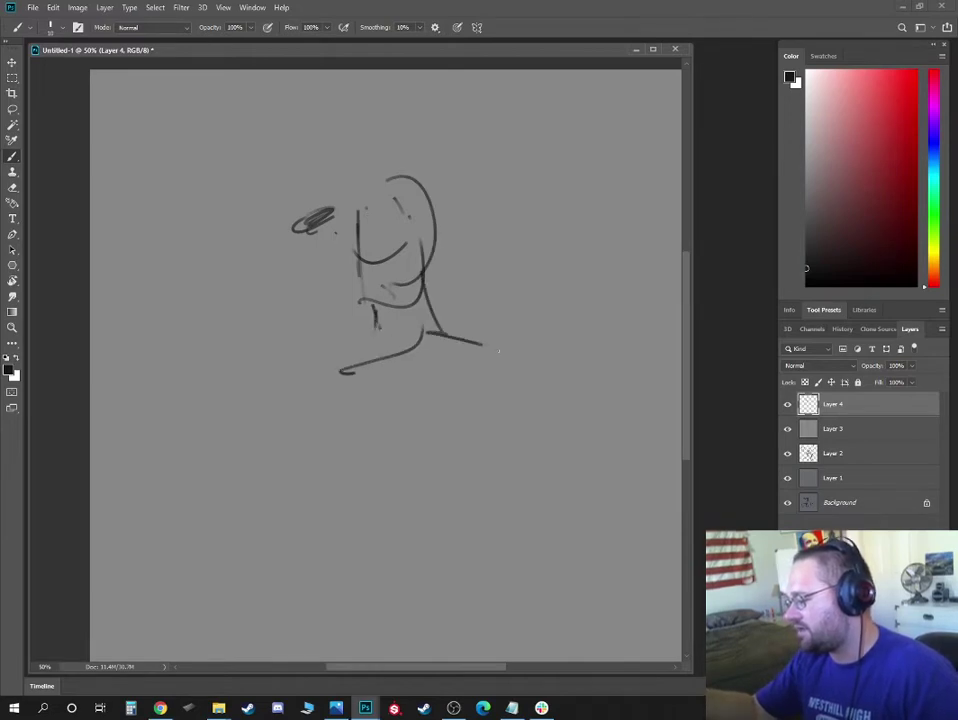
Block in sloping shoulders and a broad angular ribcage with an arched lower edge beneath the neck
left_click_drag(325, 340, 375, 332)
left_click_drag(456, 351, 477, 354)
left_click_drag(372, 312, 378, 334)
mouse_move(428, 310)
left_mouse_down()
mouse_move(419, 348)
mouse_move(458, 336)
left_mouse_up()
mouse_move(390, 352)
left_mouse_down()
mouse_move(450, 360)
mouse_move(487, 350)
left_mouse_up()
mouse_move(326, 325)
left_mouse_down()
mouse_move(326, 415)
mouse_move(345, 452)
mouse_move(389, 455)
mouse_move(419, 430)
mouse_move(437, 461)
mouse_move(501, 363)
mouse_move(483, 343)
mouse_move(507, 387)
mouse_move(319, 384)
mouse_move(319, 422)
mouse_move(365, 452)
left_mouse_up()
mouse_move(372, 444)
left_mouse_down()
mouse_move(378, 430)
mouse_move(437, 455)
mouse_move(497, 357)
left_mouse_up()
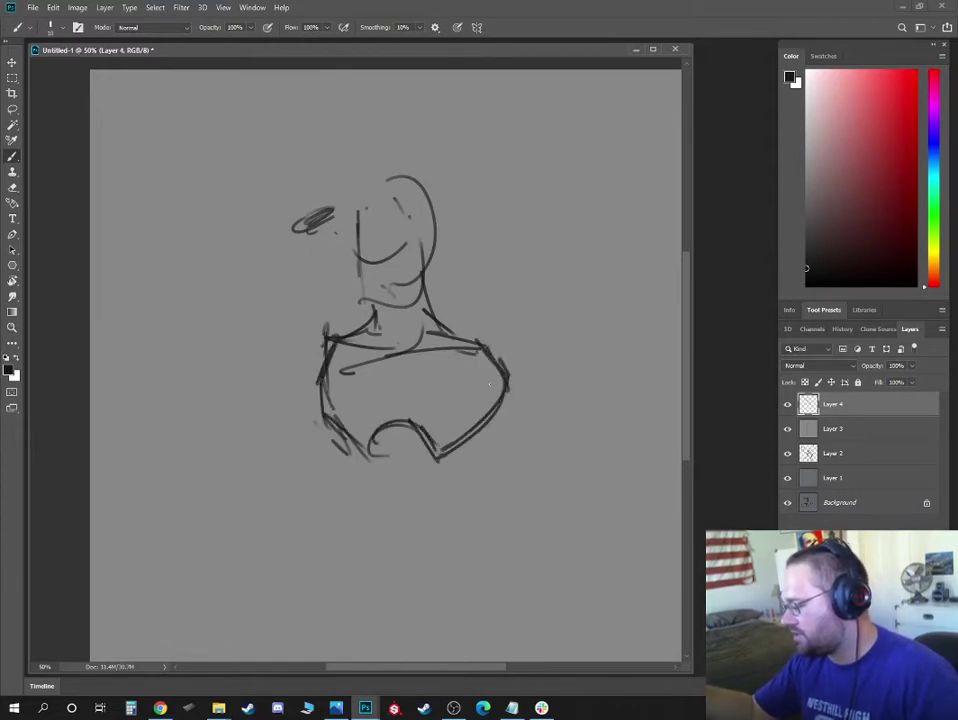
Draw the tapered waist and a bowl-shaped pelvis below the ribcage, and outline the head as a rounded block
key("space")
left_click_drag(435, 470, 430, 436)
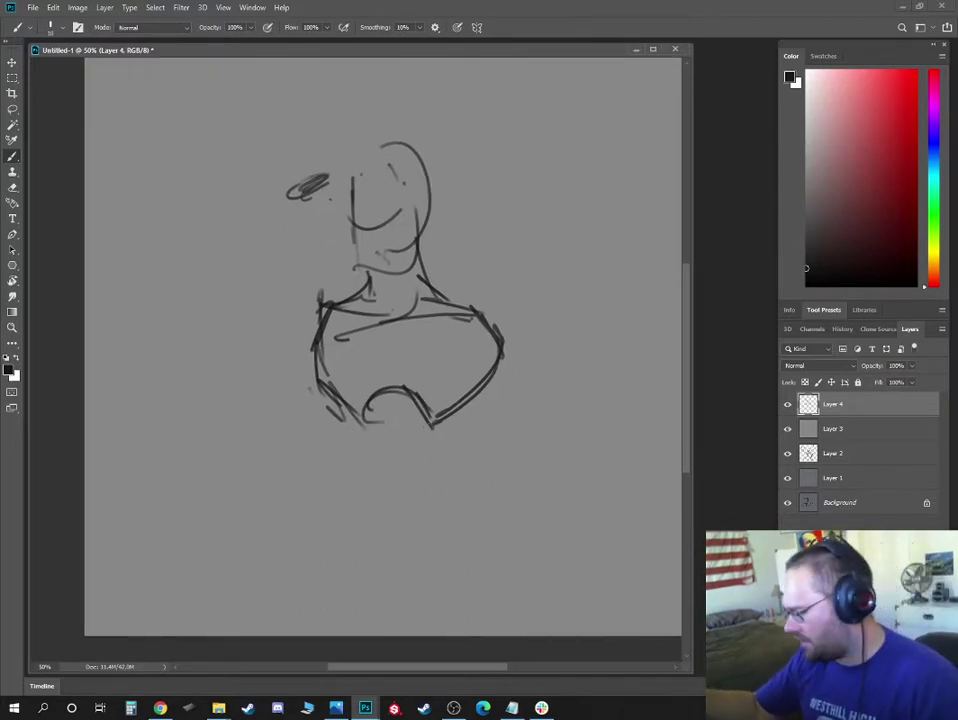
left_click_drag(330, 394, 362, 511)
mouse_move(479, 390)
left_mouse_down()
mouse_move(466, 457)
mouse_move(471, 505)
left_mouse_up()
left_click_drag(347, 509, 427, 531)
mouse_move(345, 508)
left_mouse_down()
mouse_move(398, 551)
mouse_move(478, 514)
left_mouse_up()
left_click_drag(472, 516, 439, 535)
left_click_drag(357, 228, 428, 230)
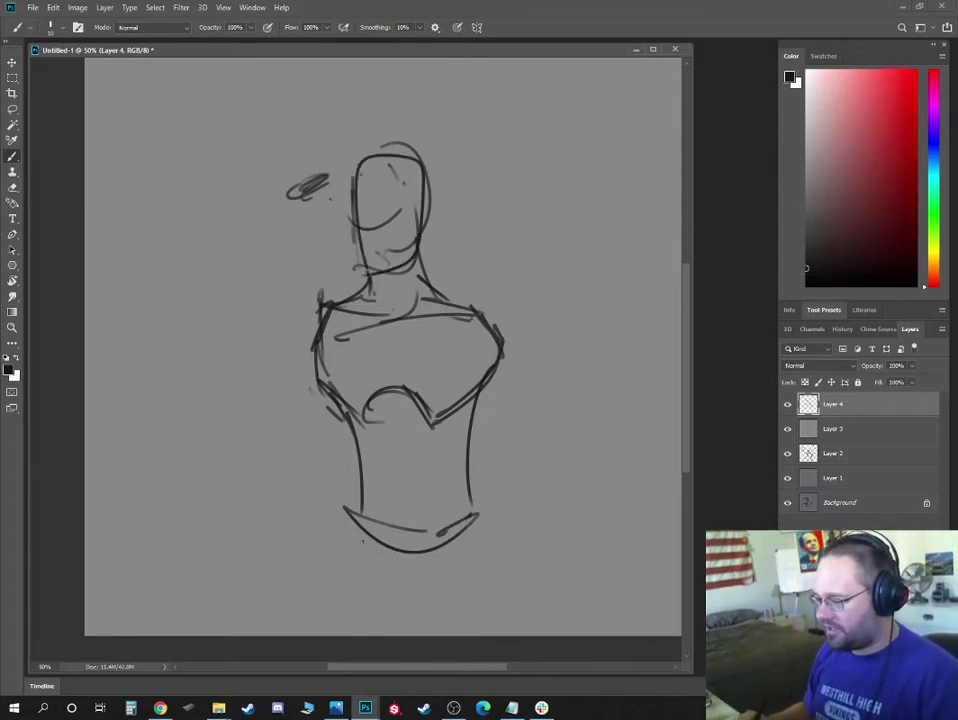
Hide the torso sketch layer and add a new empty layer above it
key("l")
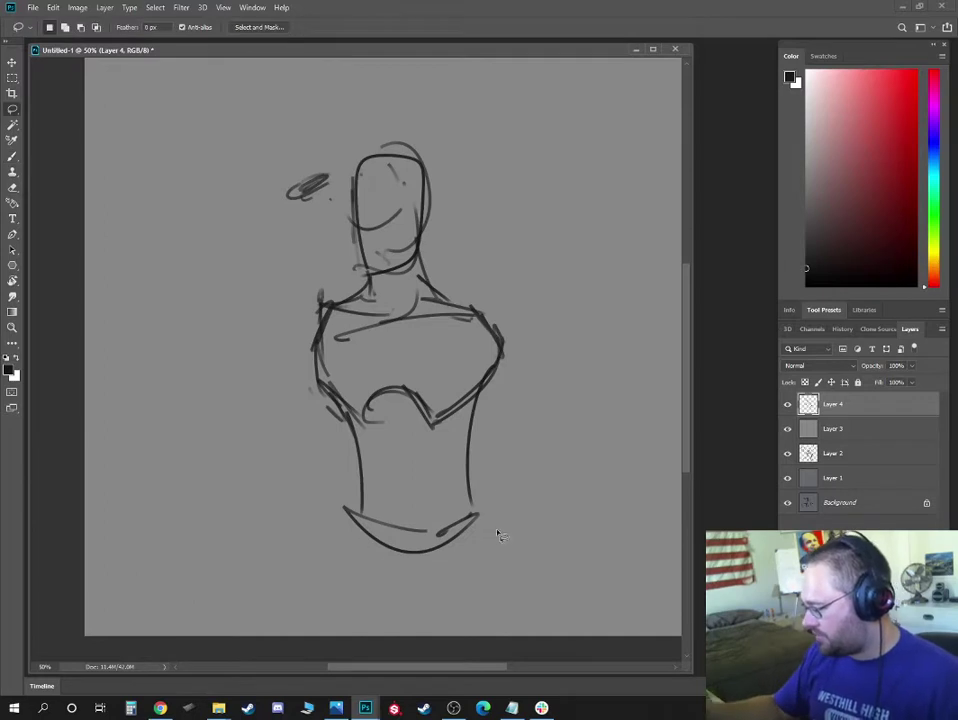
left_click(787, 404)
key("ctrl+shift+alt+n")
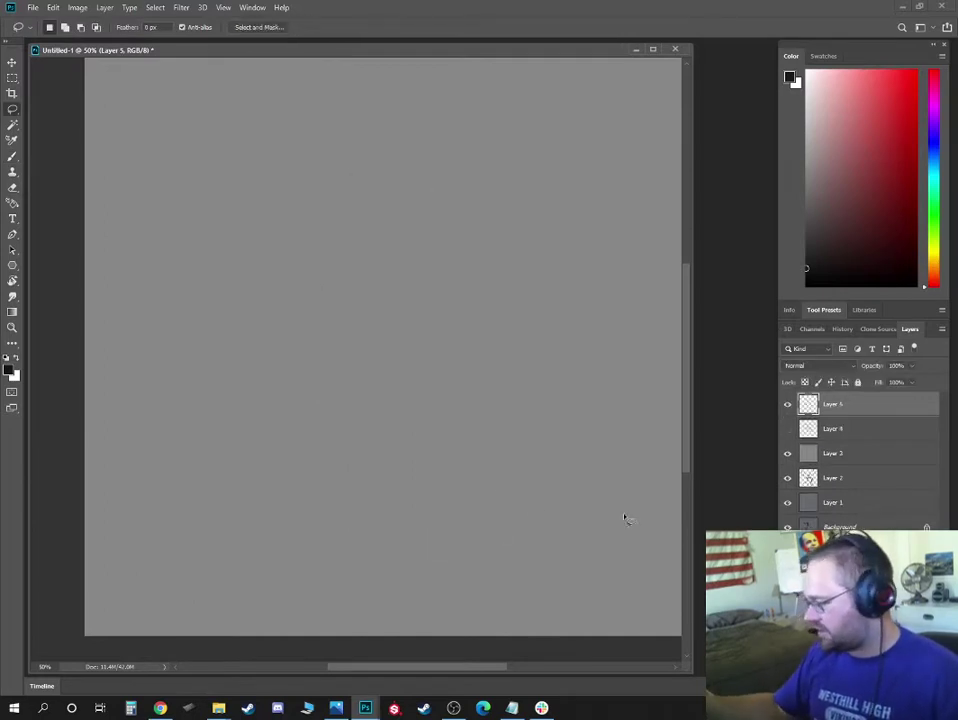
Block in a new aiming figure with a circular head, scribbled upper chest, curved spine, oval pelvis and long horizontal gun lines
key("b")
left_click(333, 278)
mouse_move(392, 242)
left_mouse_down()
mouse_move(325, 357)
mouse_move(335, 287)
left_mouse_up()
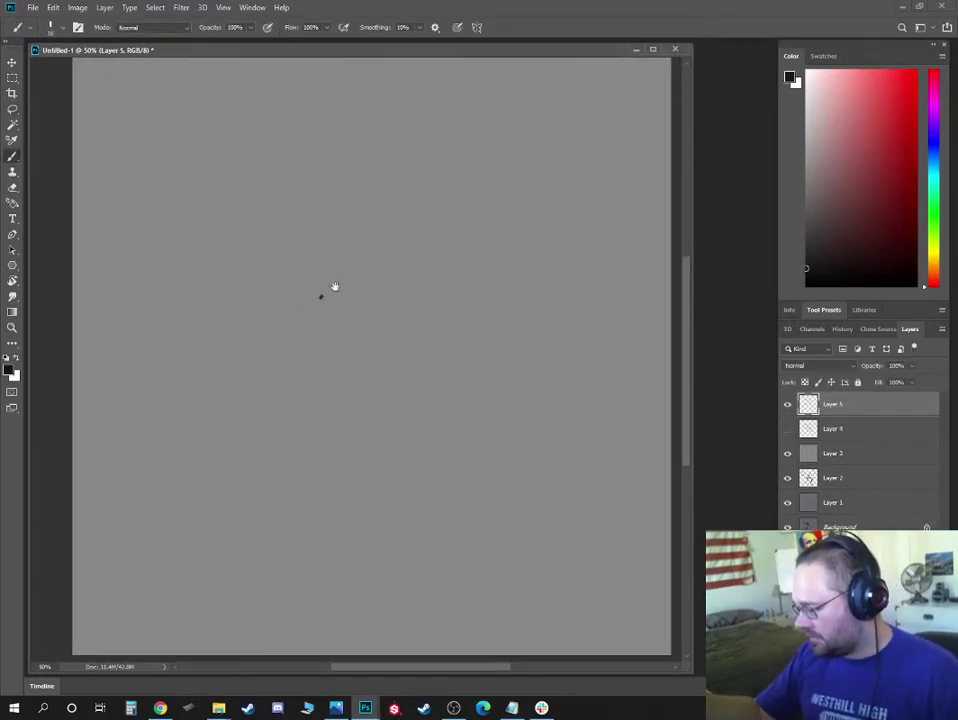
mouse_move(285, 363)
left_mouse_down()
mouse_move(318, 331)
mouse_move(254, 343)
mouse_move(276, 362)
mouse_move(276, 269)
left_mouse_up()
left_click(271, 354)
left_click_drag(321, 206, 260, 270)
mouse_move(232, 290)
left_mouse_down()
mouse_move(346, 271)
mouse_move(322, 236)
mouse_move(358, 246)
left_mouse_up()
mouse_move(292, 227)
left_mouse_down()
mouse_move(368, 231)
mouse_move(360, 262)
mouse_move(445, 229)
left_mouse_up()
left_click_drag(350, 226, 490, 223)
left_click_drag(320, 172, 318, 174)
Sketch the figure's rear leg with a long thigh, a knee and a lower leg angled backward
mouse_move(262, 387)
left_mouse_down()
mouse_move(293, 354)
mouse_move(345, 354)
left_mouse_up()
left_click_drag(272, 378, 274, 466)
left_click_drag(266, 420, 276, 476)
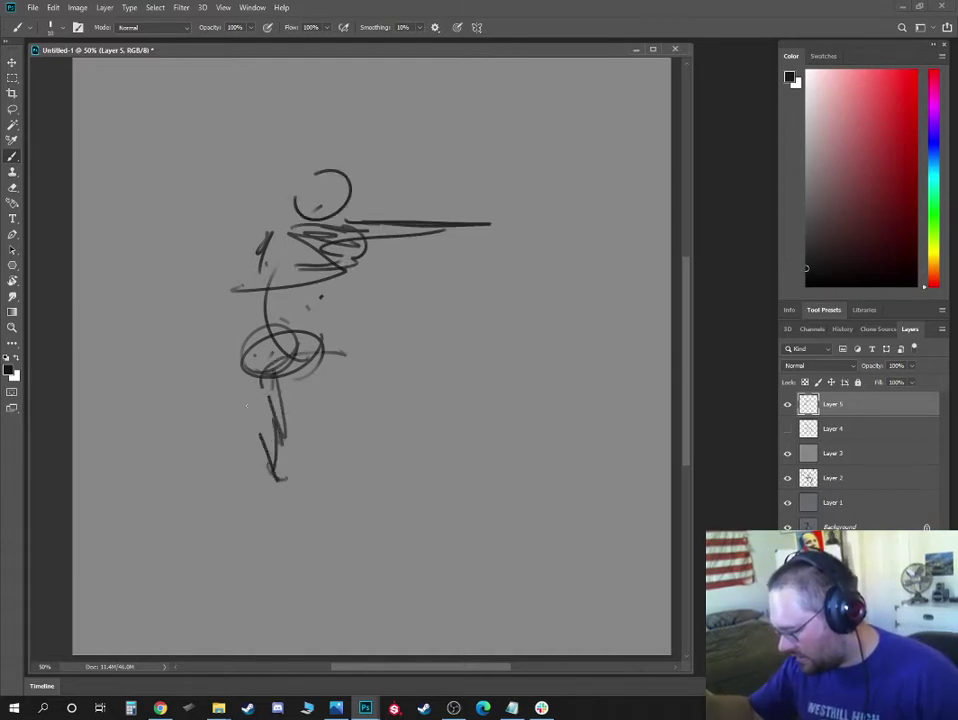
left_click_drag(248, 392, 270, 462)
left_click_drag(298, 380, 295, 497)
mouse_move(284, 482)
left_mouse_down()
mouse_move(250, 497)
mouse_move(215, 538)
mouse_move(290, 492)
left_mouse_up()
left_click_drag(294, 496, 296, 432)
Sketch the figure's front leg from hip to knee, and add the shin, ankle and pointed foot
mouse_move(241, 379)
left_mouse_down()
mouse_move(258, 420)
mouse_move(286, 363)
mouse_move(356, 429)
left_mouse_up()
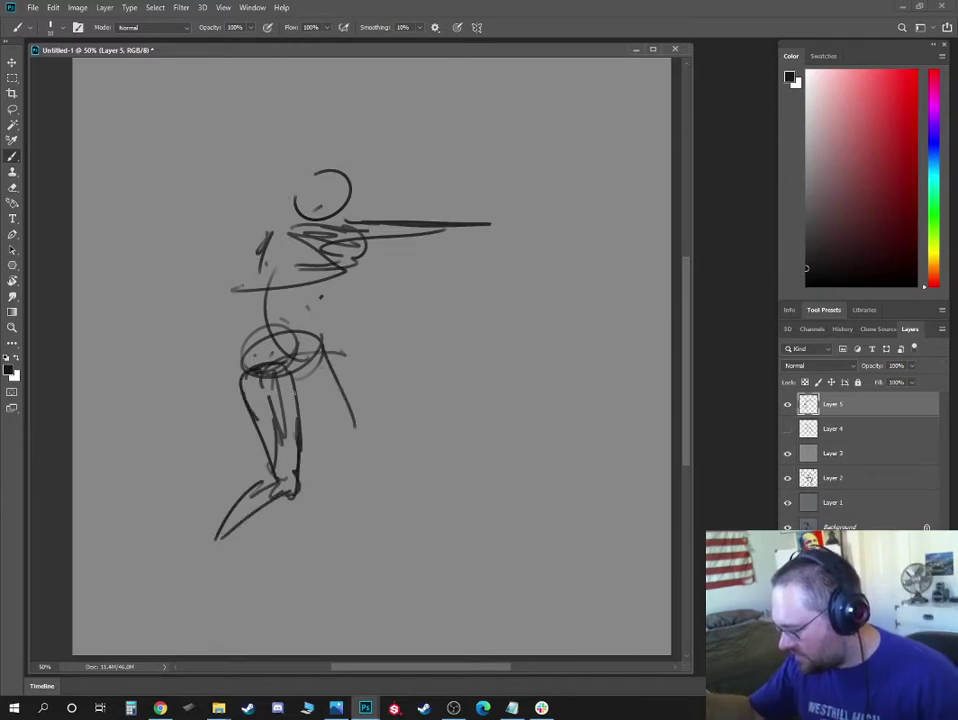
left_click_drag(292, 389, 334, 434)
mouse_move(334, 436)
left_mouse_down()
mouse_move(359, 462)
mouse_move(326, 351)
mouse_move(366, 480)
left_mouse_up()
left_click_drag(343, 445, 356, 522)
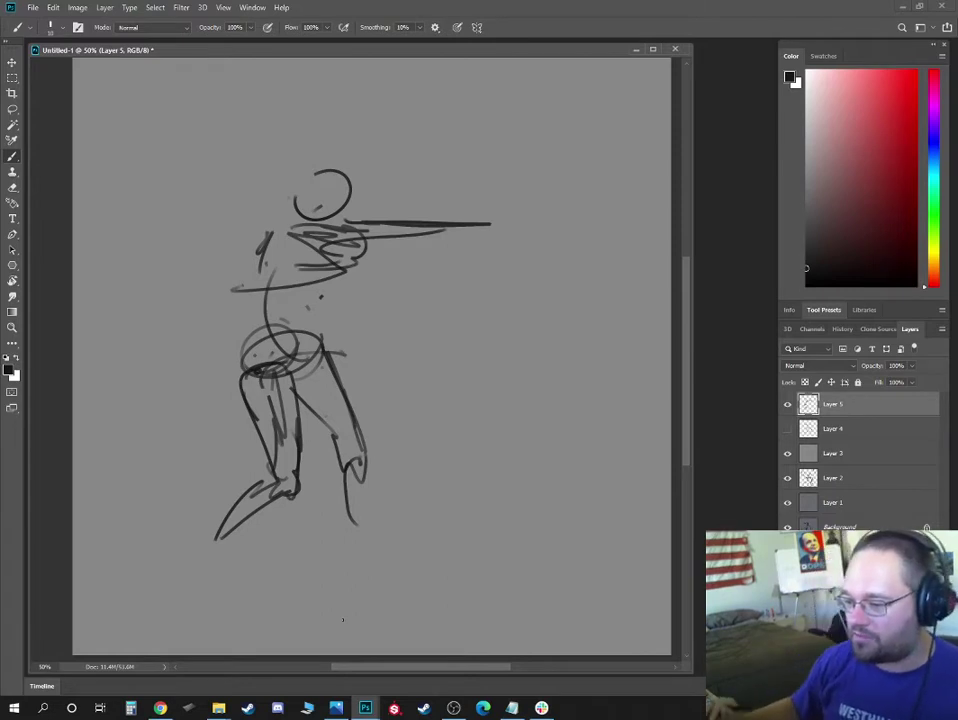
left_click_drag(337, 470, 348, 508)
mouse_move(342, 490)
left_mouse_down()
mouse_move(371, 560)
mouse_move(361, 552)
left_mouse_up()
left_click_drag(364, 505, 358, 556)
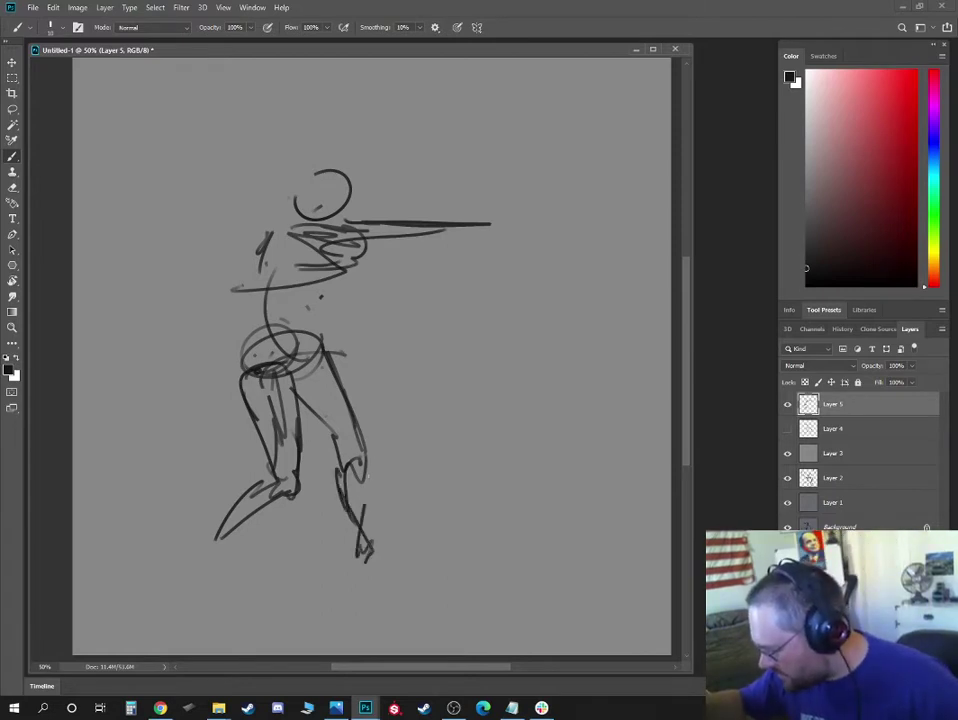
left_click_drag(366, 462, 356, 535)
mouse_move(342, 490)
left_mouse_down()
mouse_move(356, 532)
mouse_move(404, 548)
left_mouse_up()
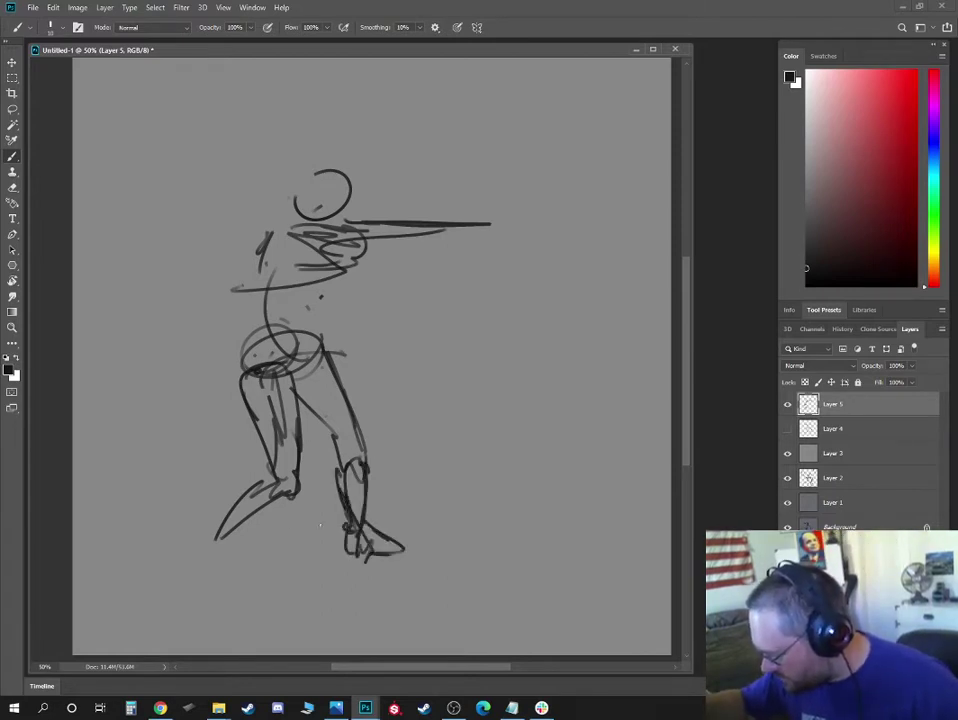
Thicken the rear lower leg, box in the hips with a belt shape, and define the back, shoulder and chest
mouse_move(292, 500)
left_mouse_down()
mouse_move(212, 577)
mouse_move(234, 530)
mouse_move(278, 482)
left_mouse_up()
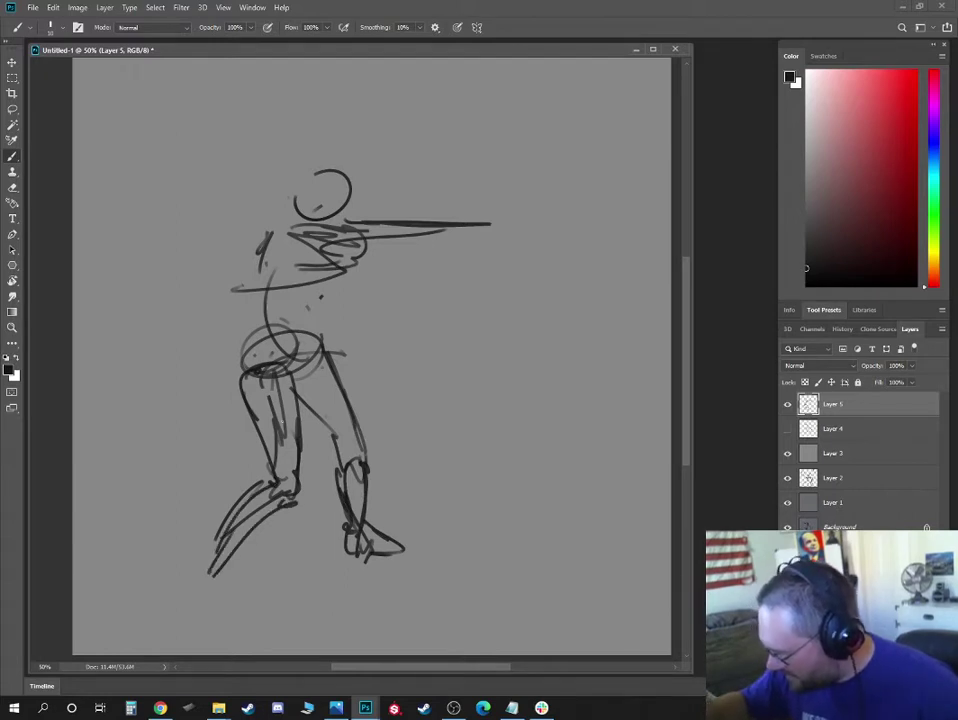
mouse_move(254, 390)
left_mouse_down()
mouse_move(242, 339)
mouse_move(332, 344)
mouse_move(234, 327)
mouse_move(242, 378)
left_mouse_up()
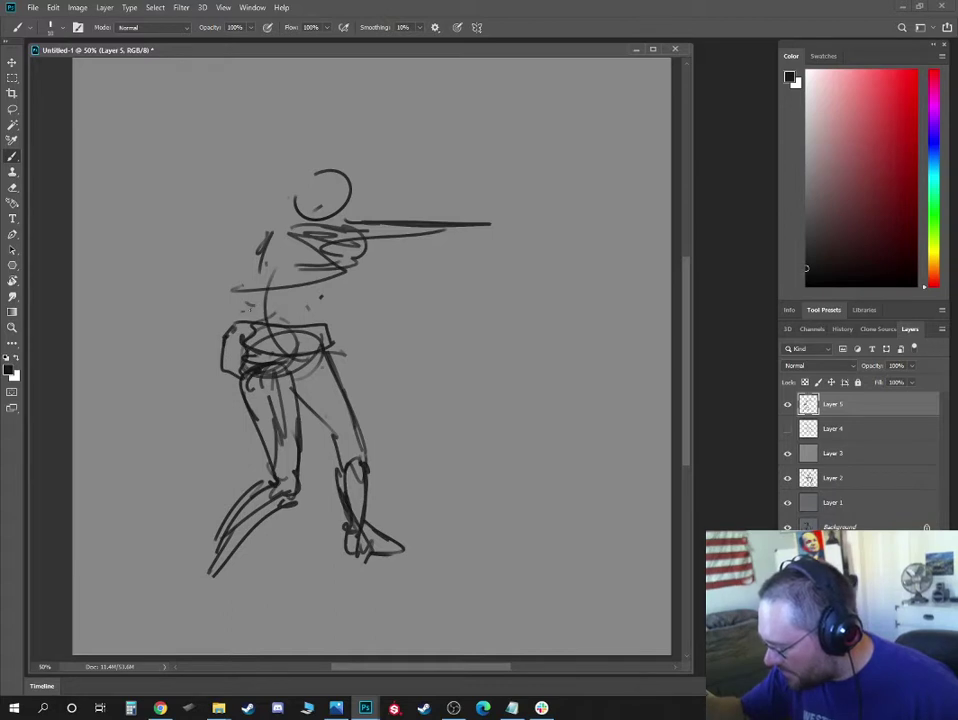
mouse_move(246, 290)
left_mouse_down()
mouse_move(270, 232)
mouse_move(288, 272)
mouse_move(280, 241)
mouse_move(332, 282)
mouse_move(296, 278)
left_mouse_up()
Add the rifle's underside and curved magazine, and draw the figure's face and head shapes behind it
left_click_drag(324, 233, 447, 242)
left_click_drag(367, 242, 400, 268)
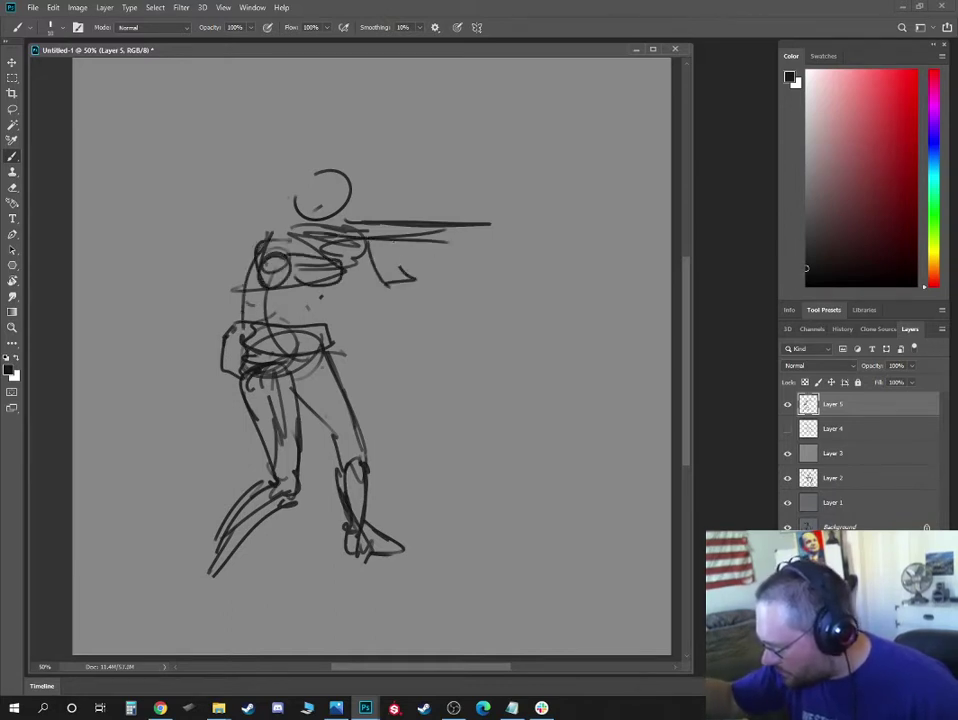
mouse_move(318, 208)
left_mouse_down()
mouse_move(310, 187)
mouse_move(323, 198)
left_mouse_up()
left_click_drag(319, 204, 345, 181)
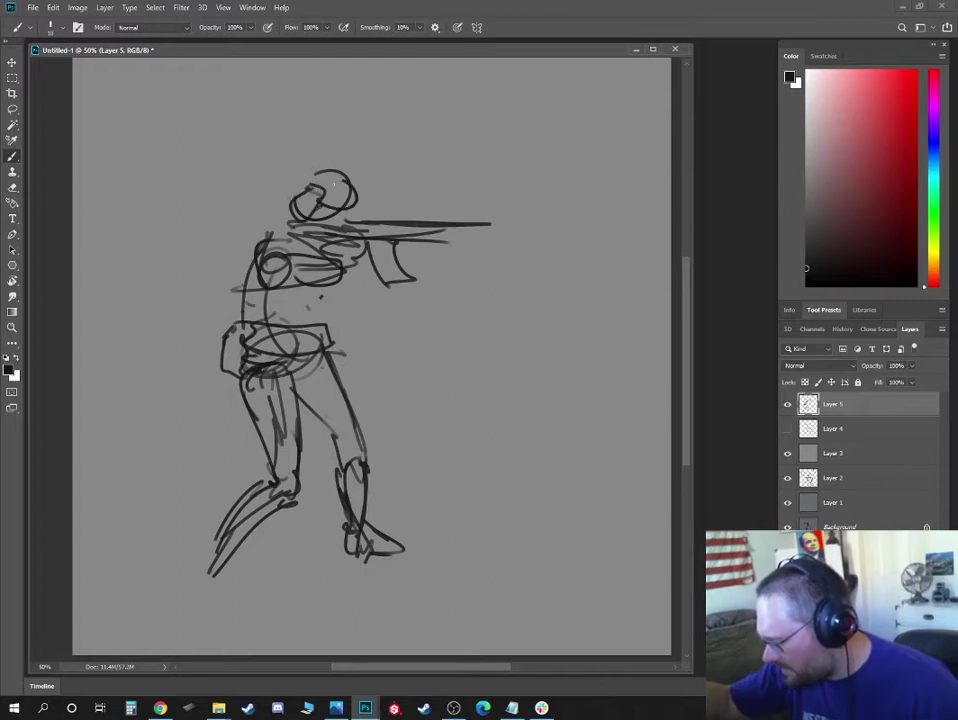
Draw the front edge of the waist and diagonal ground-plane lines beneath the figure's feet
left_click_drag(331, 276, 319, 324)
left_click_drag(185, 630, 355, 556)
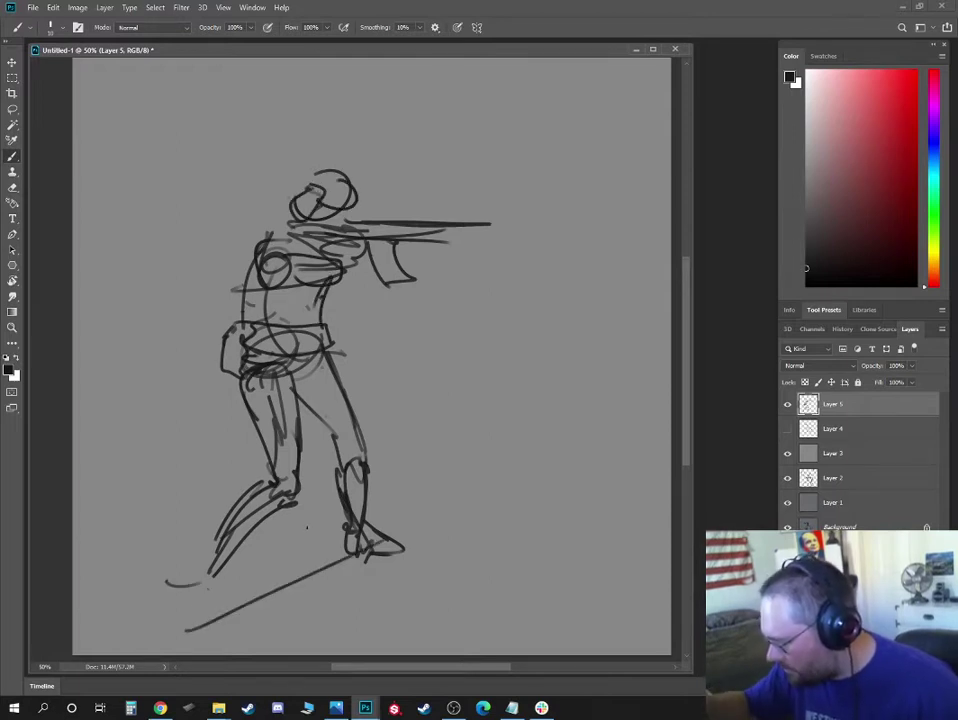
left_click_drag(268, 557, 422, 492)
left_click_drag(319, 334, 336, 272)
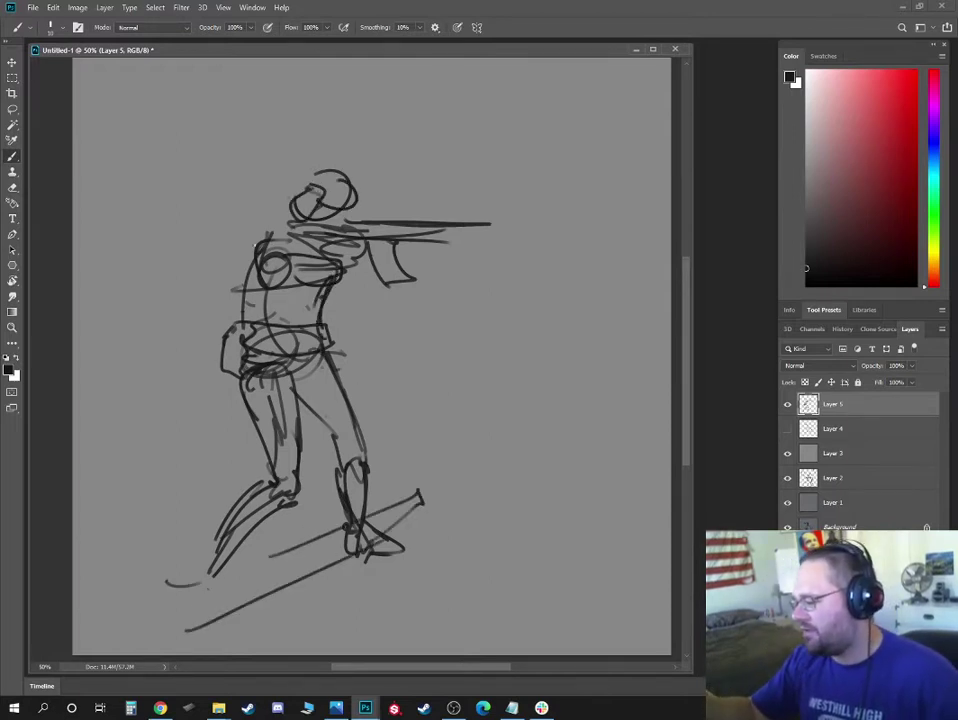
Strengthen the curved back, extend the rifle barrel, add the supporting hand and forearm, and outline a rounded helmet
mouse_move(288, 224)
left_mouse_down()
mouse_move(236, 328)
mouse_move(304, 217)
left_mouse_up()
left_click_drag(395, 237, 548, 237)
mouse_move(525, 236)
left_mouse_down()
mouse_move(568, 234)
mouse_move(532, 235)
left_mouse_up()
mouse_move(486, 224)
left_mouse_down()
mouse_move(520, 231)
mouse_move(428, 246)
left_mouse_up()
left_click_drag(448, 242, 421, 253)
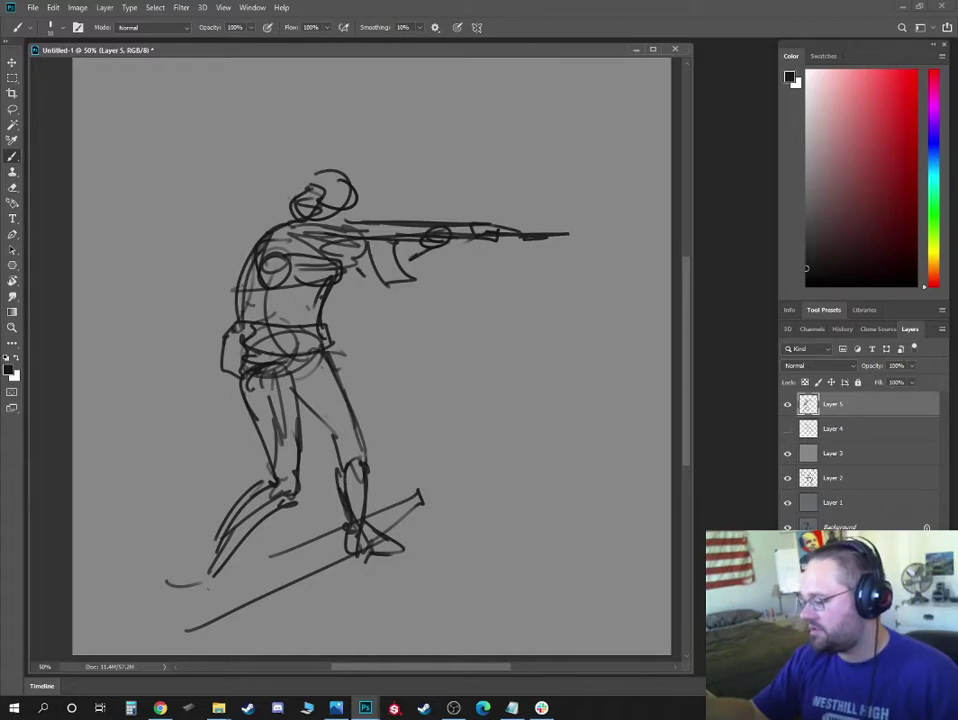
left_click_drag(300, 190, 332, 172)
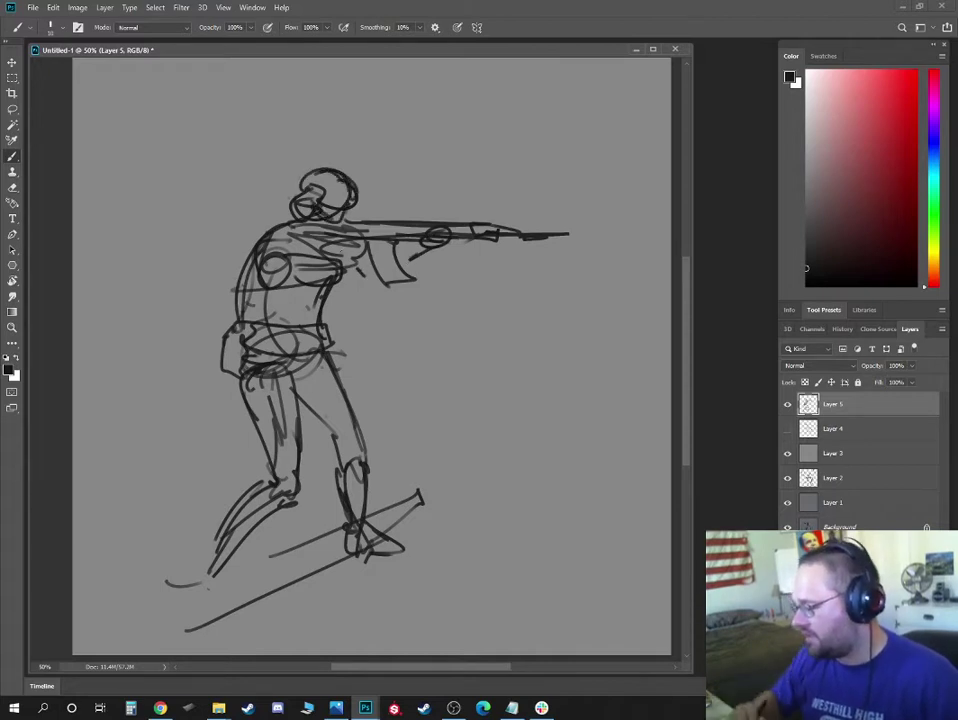
Hide the aiming figure's sketch layer and add a new empty layer above it
left_click(787, 428, "alt")
left_click(787, 428, "alt")
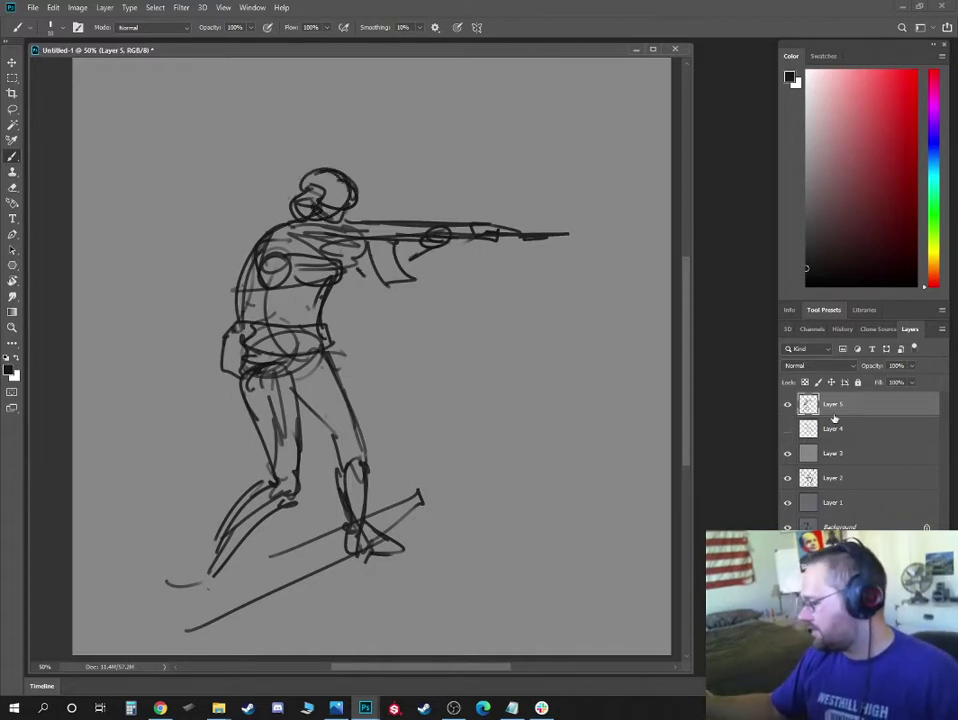
left_click(787, 404)
left_click(787, 428)
key("ctrl+shift+alt+n")
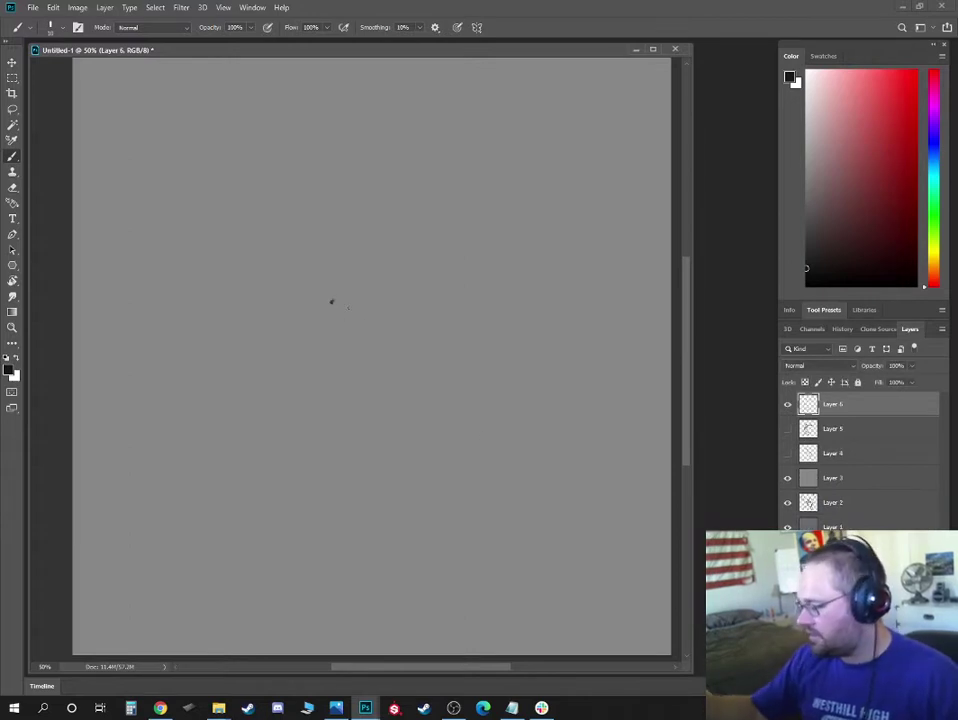
Start another figure with a curved back line, an oval pelvis and a short horizontal shoulder line
mouse_move(252, 379)
left_mouse_down()
mouse_move(316, 363)
mouse_move(293, 356)
left_mouse_up()
mouse_move(310, 276)
left_mouse_down()
mouse_move(354, 263)
mouse_move(308, 264)
mouse_move(398, 262)
left_mouse_up()
mouse_move(303, 366)
left_mouse_down()
mouse_move(282, 269)
mouse_move(272, 310)
mouse_move(300, 392)
left_mouse_up()
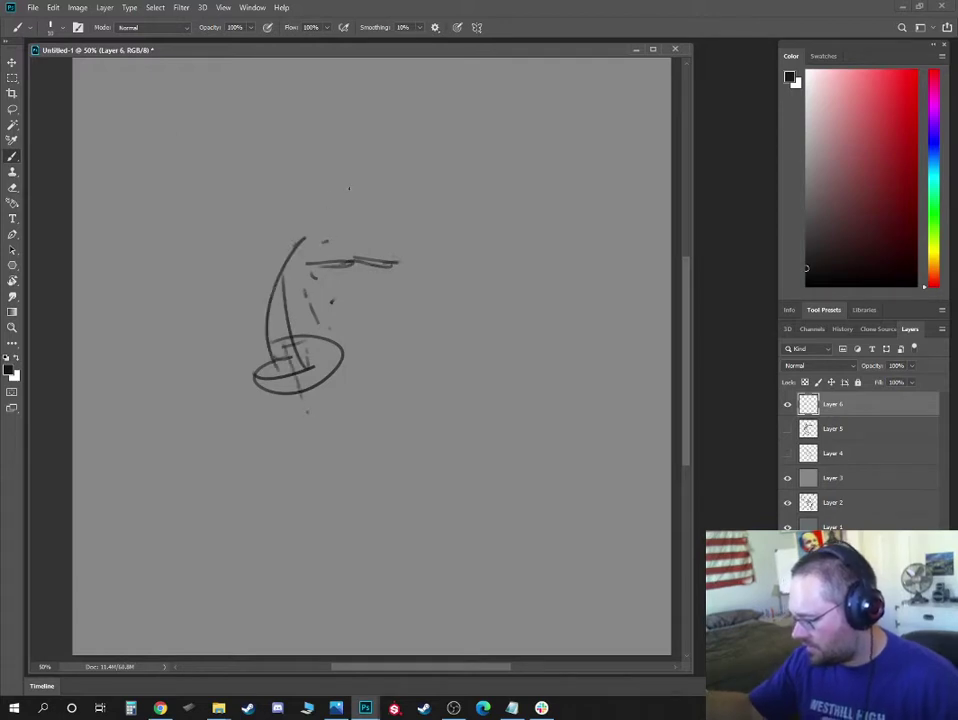
Draw a large rectangular frame of rough double lines around the partial figure
left_click_drag(177, 205, 176, 282)
left_click(195, 492)
left_click(156, 523)
mouse_move(147, 561)
left_mouse_down()
mouse_move(573, 566)
mouse_move(595, 322)
left_mouse_up()
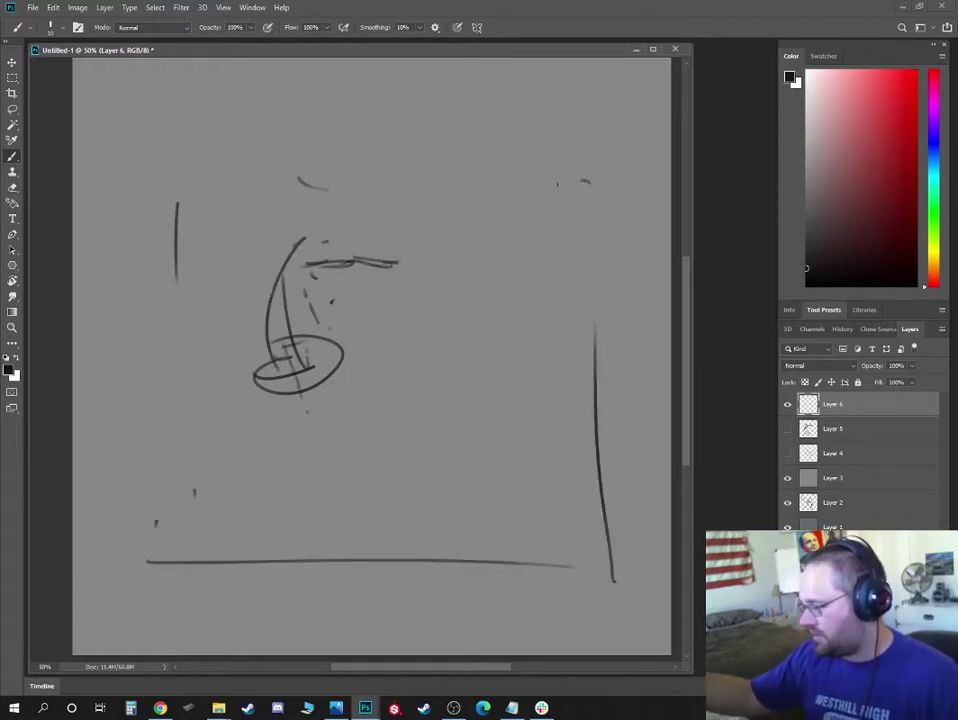
left_click_drag(590, 182, 388, 185)
mouse_move(110, 203)
left_mouse_down()
mouse_move(354, 220)
mouse_move(652, 215)
left_mouse_up()
mouse_move(636, 213)
left_mouse_down()
mouse_move(612, 516)
mouse_move(112, 522)
left_mouse_up()
left_click_drag(145, 455, 115, 250)
left_click_drag(117, 205, 603, 183)
left_click_drag(587, 193, 590, 318)
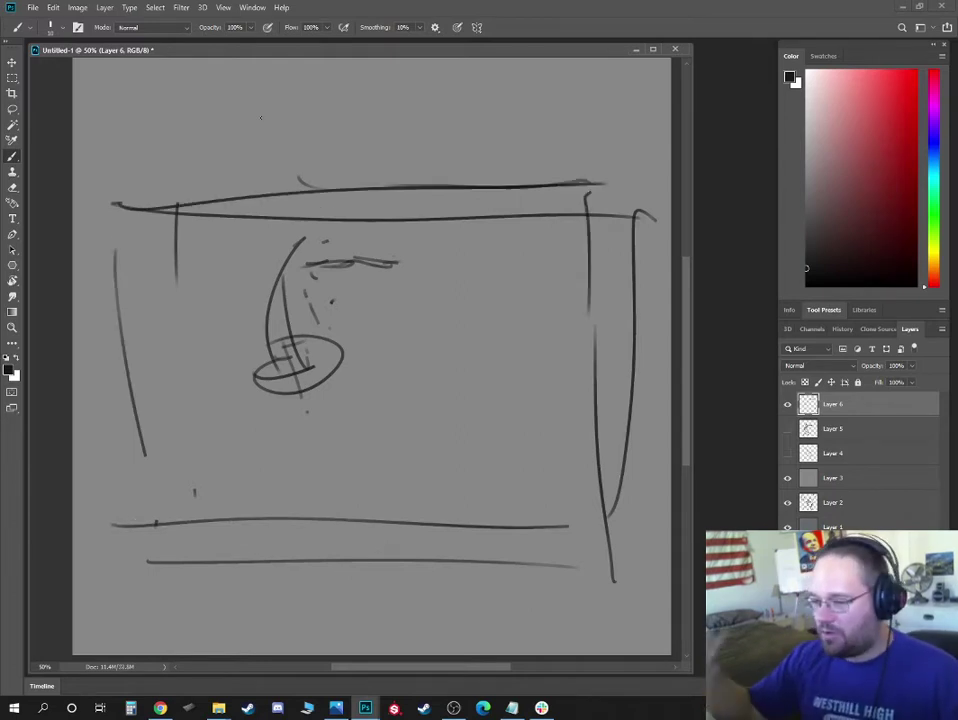
Mark the frame's corners, draw a hooked line above its top edge and run a long diagonal line up from the pelvis
mouse_move(118, 195)
left_mouse_down()
mouse_move(115, 235)
mouse_move(142, 178)
left_mouse_up()
left_click_drag(587, 190, 620, 247)
mouse_move(130, 456)
left_mouse_down()
mouse_move(176, 538)
mouse_move(160, 518)
left_mouse_up()
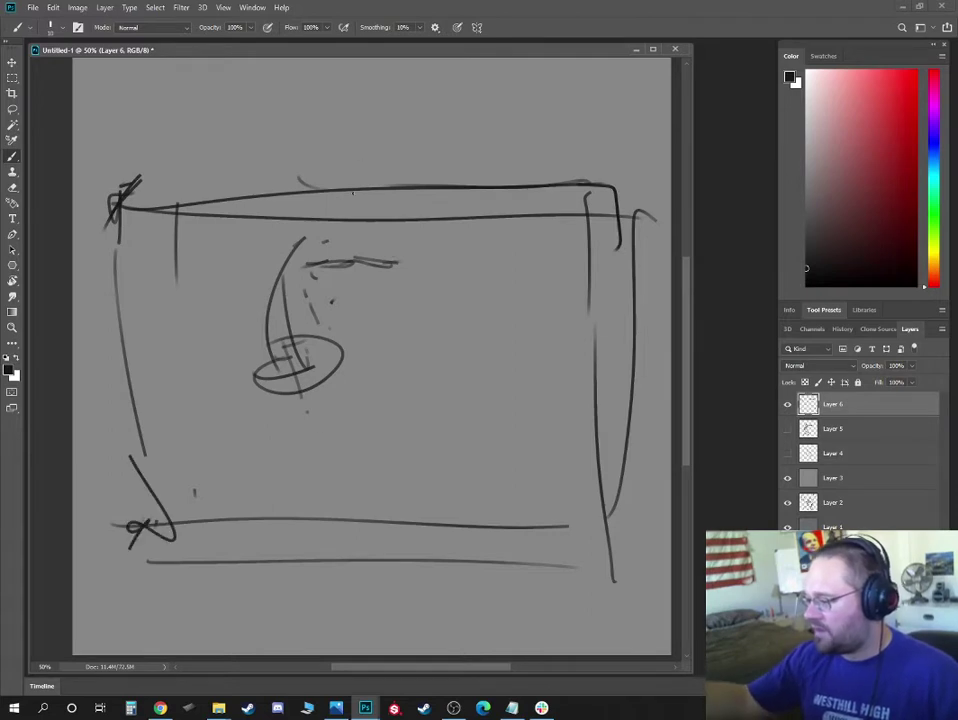
left_click_drag(349, 190, 321, 120)
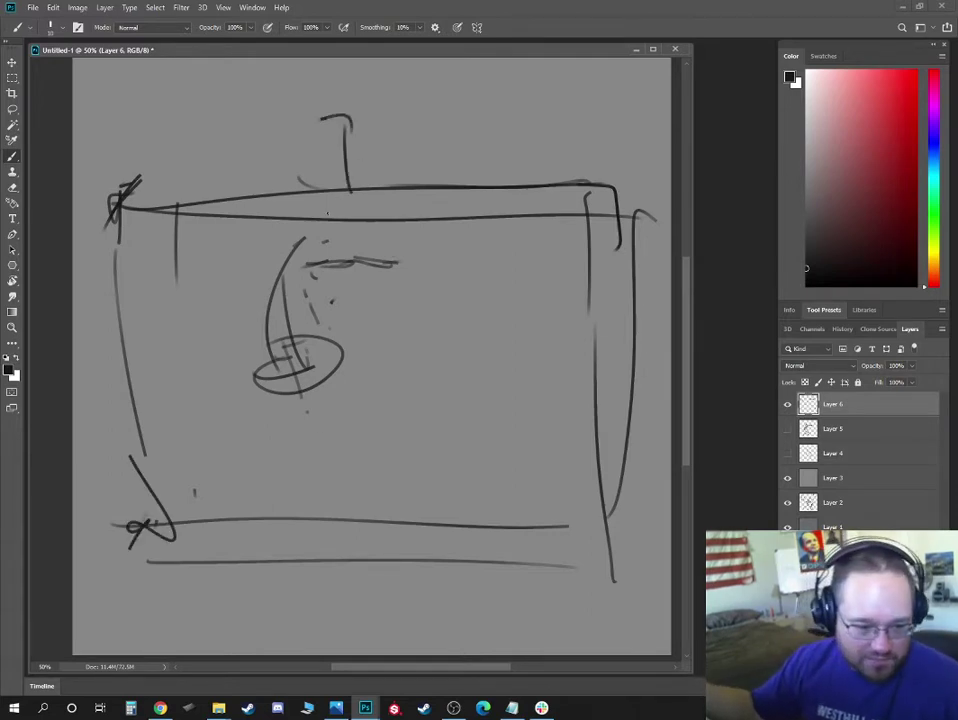
left_click(411, 289)
left_click(375, 304)
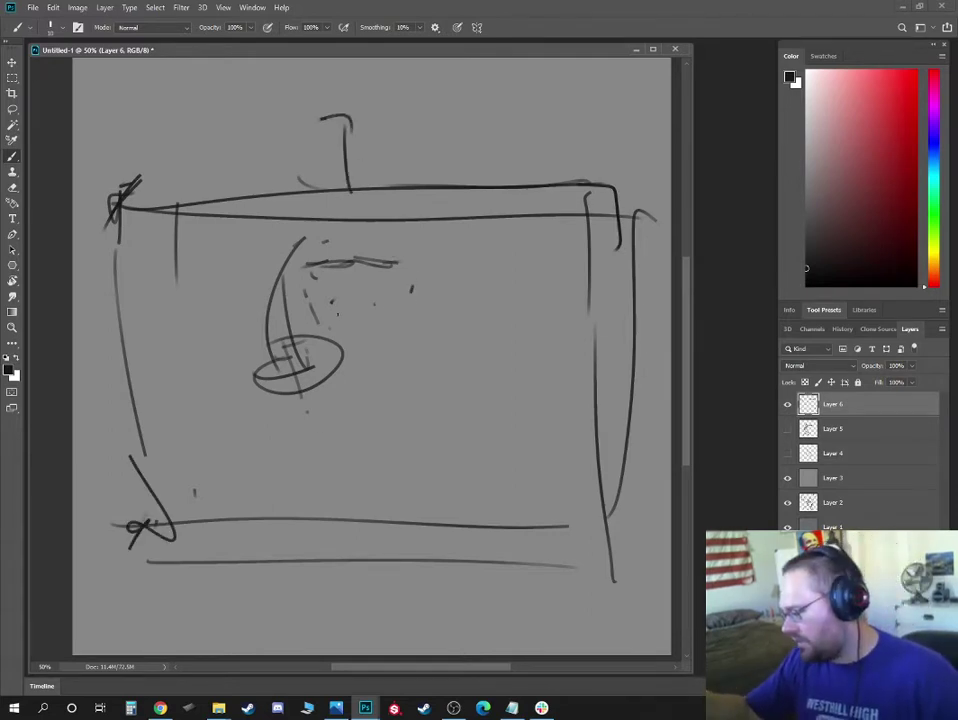
left_click_drag(330, 330, 546, 261)
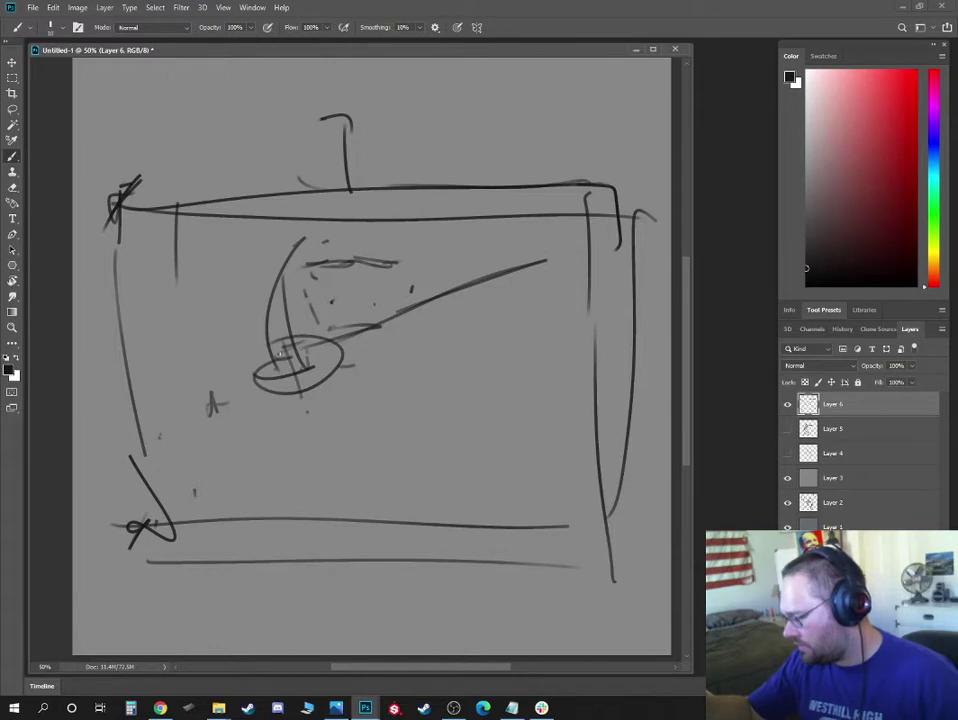
Block in both legs from the pelvis with rough gesture lines, one stretched backward and the other bent at the knee
left_click_drag(280, 354, 265, 411)
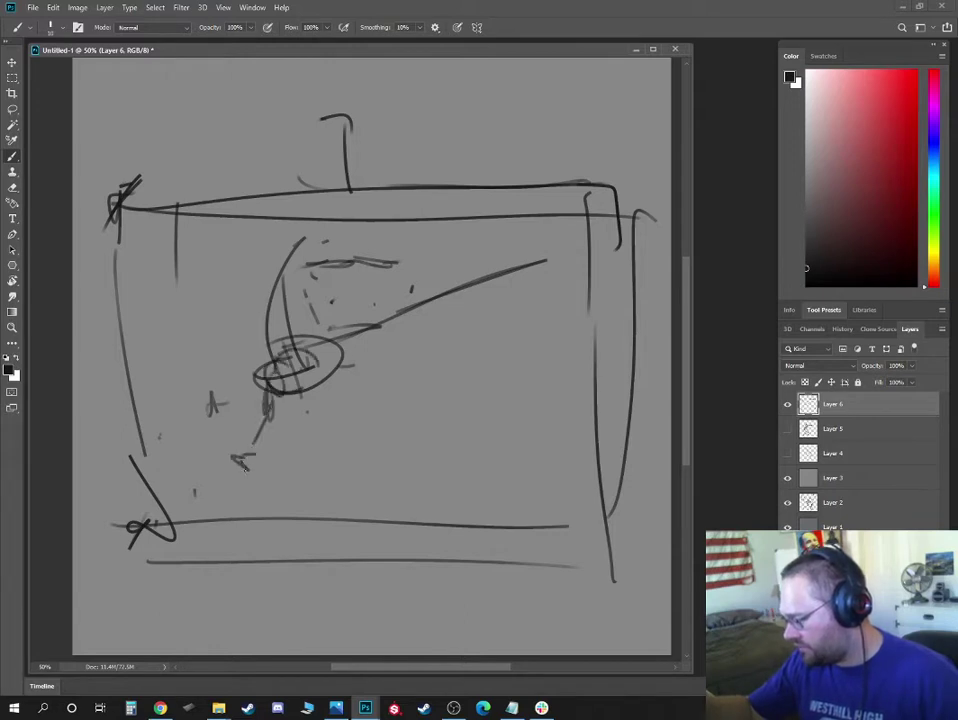
left_click_drag(244, 467, 237, 482)
left_click_drag(237, 482, 260, 416)
mouse_move(325, 362)
left_mouse_down()
mouse_move(346, 399)
mouse_move(375, 420)
mouse_move(360, 470)
mouse_move(368, 527)
left_mouse_up()
left_click(369, 430)
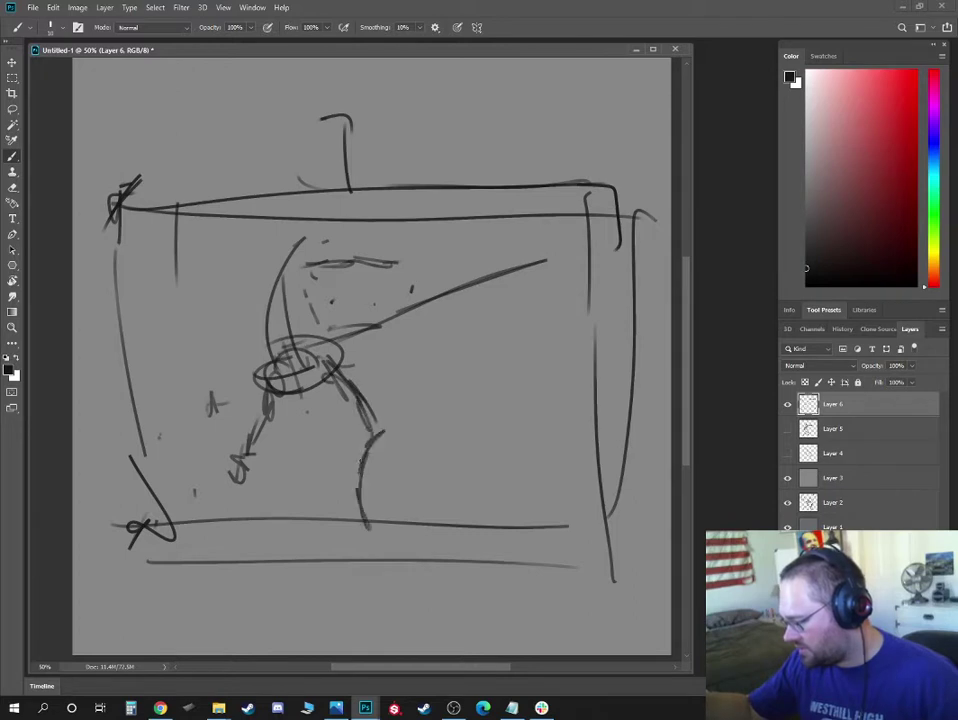
left_click_drag(370, 445, 358, 505)
mouse_move(292, 376)
left_mouse_down()
mouse_move(258, 484)
mouse_move(178, 562)
left_mouse_up()
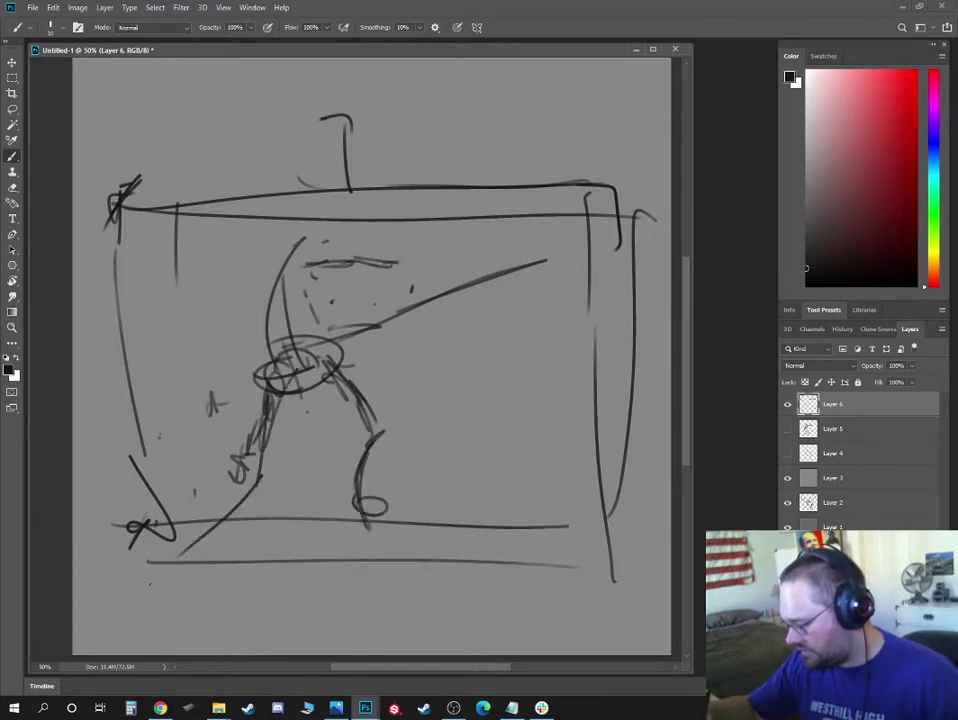
Build up the rear leg with rounded thigh contours, a knee joint and a tapering shin reaching below the frame
left_click_drag(139, 622, 198, 525)
mouse_move(271, 378)
left_mouse_down()
mouse_move(238, 476)
mouse_move(215, 503)
left_mouse_up()
mouse_move(232, 491)
left_mouse_down()
mouse_move(268, 511)
mouse_move(243, 401)
mouse_move(250, 497)
left_mouse_up()
mouse_move(240, 480)
left_mouse_down()
mouse_move(248, 390)
mouse_move(263, 478)
left_mouse_up()
left_click_drag(262, 484, 308, 403)
mouse_move(256, 376)
left_mouse_down()
mouse_move(304, 394)
mouse_move(268, 508)
mouse_move(180, 580)
left_mouse_up()
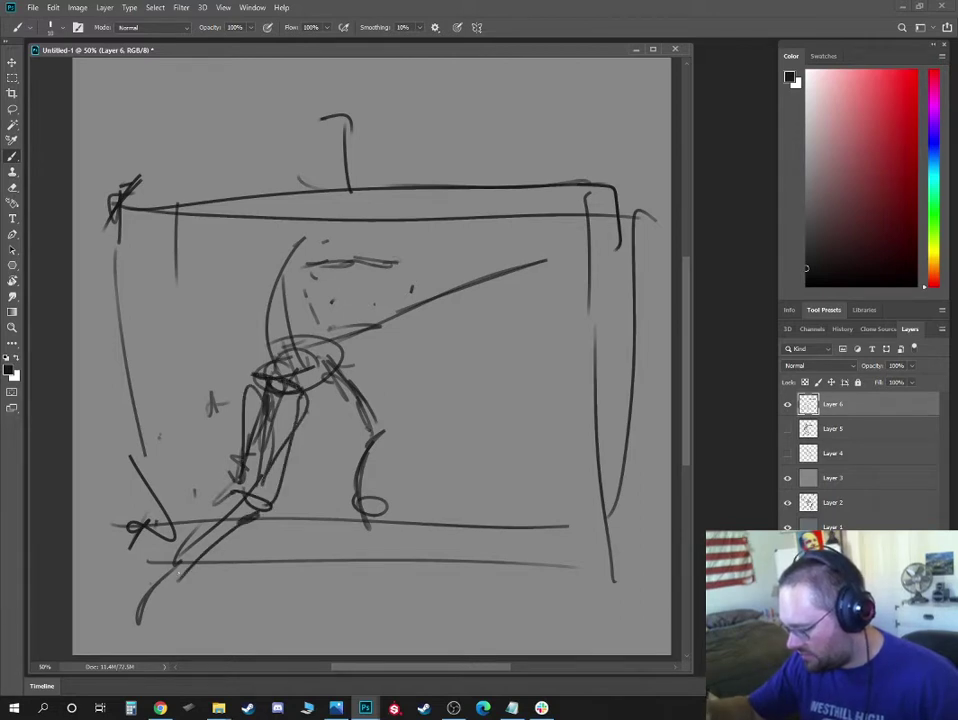
Finish the rear foot, outline the front leg's thigh, shin and shoe, and wrap a belt around the pelvis
left_click_drag(240, 490, 197, 550)
mouse_move(230, 498)
left_mouse_down()
mouse_move(150, 590)
mouse_move(137, 644)
mouse_move(150, 647)
mouse_move(196, 580)
left_mouse_up()
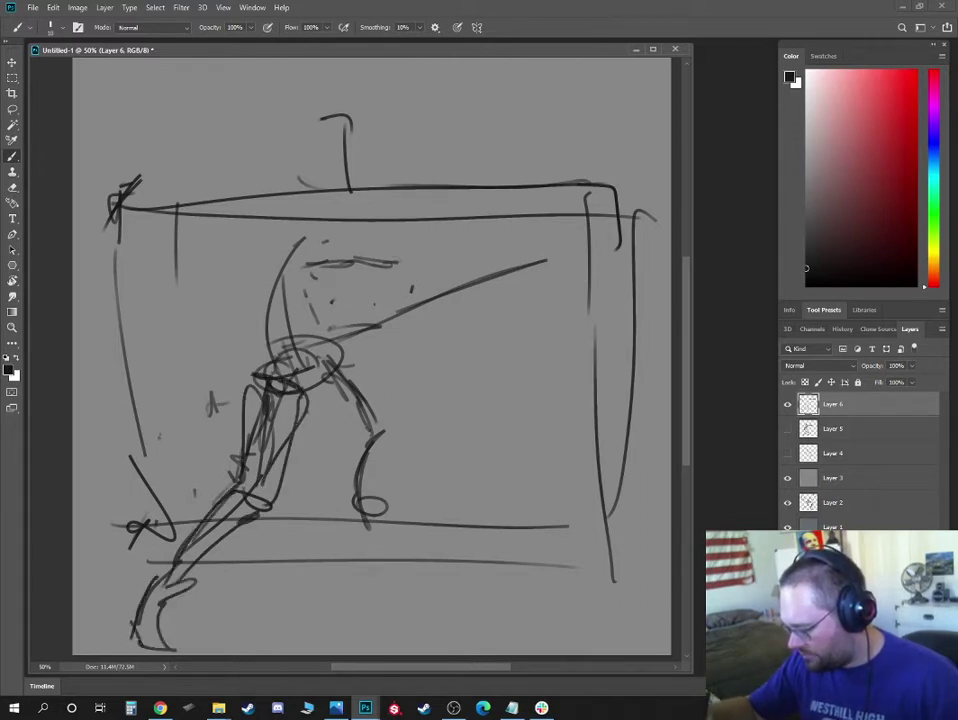
left_click_drag(138, 604, 162, 574)
mouse_move(366, 432)
left_mouse_down()
mouse_move(396, 429)
mouse_move(381, 444)
mouse_move(389, 421)
mouse_move(346, 354)
mouse_move(301, 337)
mouse_move(265, 339)
left_mouse_up()
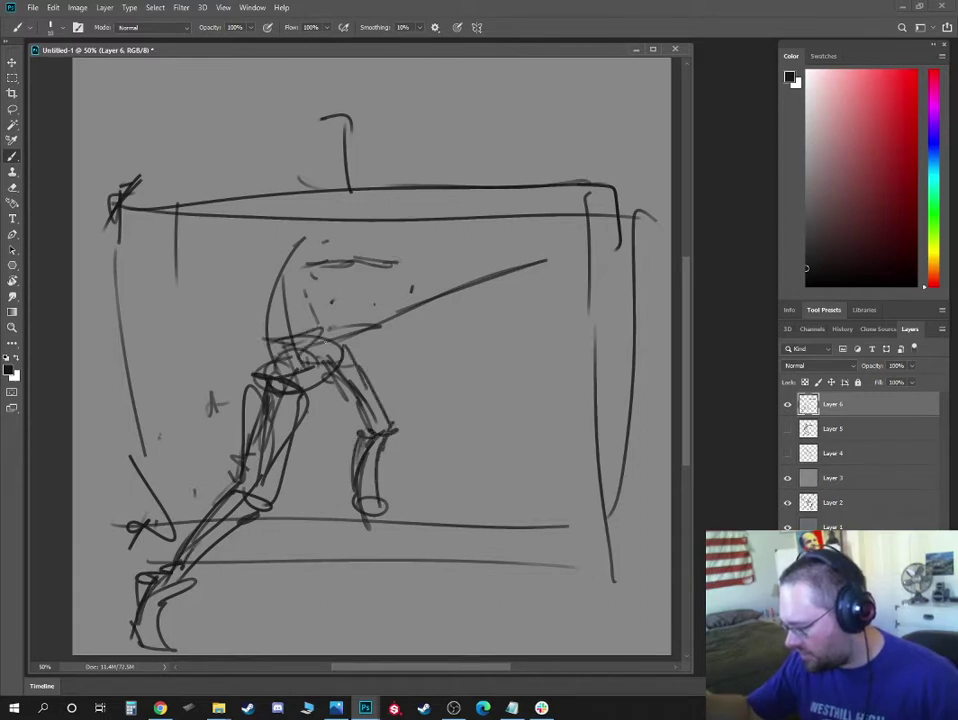
mouse_move(350, 316)
left_mouse_down()
mouse_move(342, 356)
mouse_move(242, 357)
left_mouse_up()
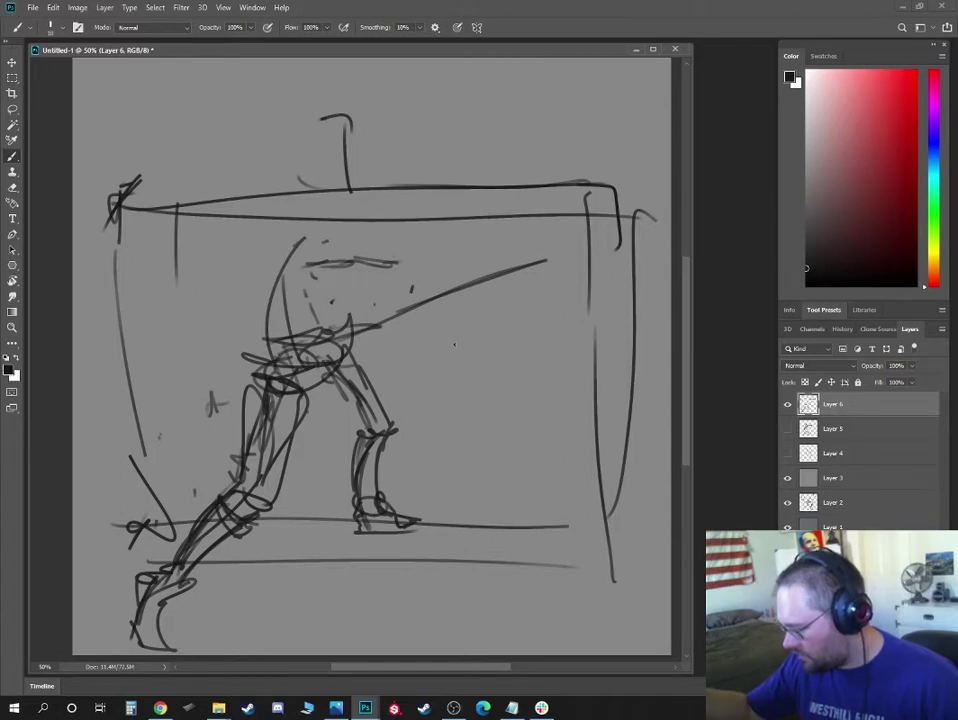
Sketch the raised far arm, an oval head above the shoulders and a round form behind the lower back
mouse_move(287, 262)
left_mouse_down()
mouse_move(330, 236)
mouse_move(478, 195)
left_mouse_up()
left_click_drag(345, 182, 340, 244)
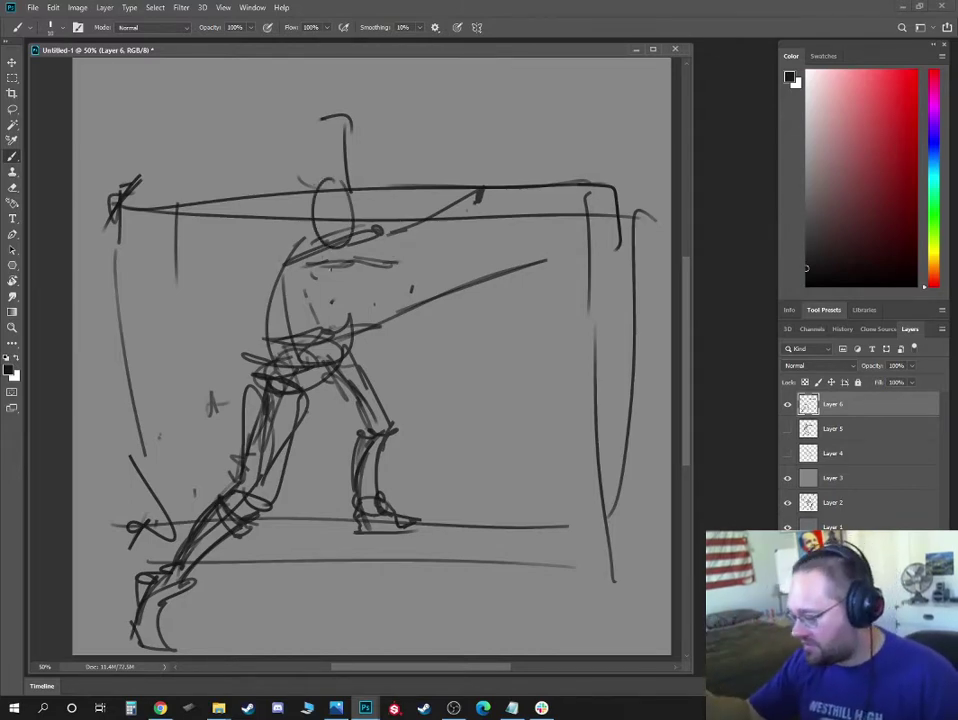
left_click_drag(333, 267, 270, 319)
left_click_drag(240, 336, 226, 349)
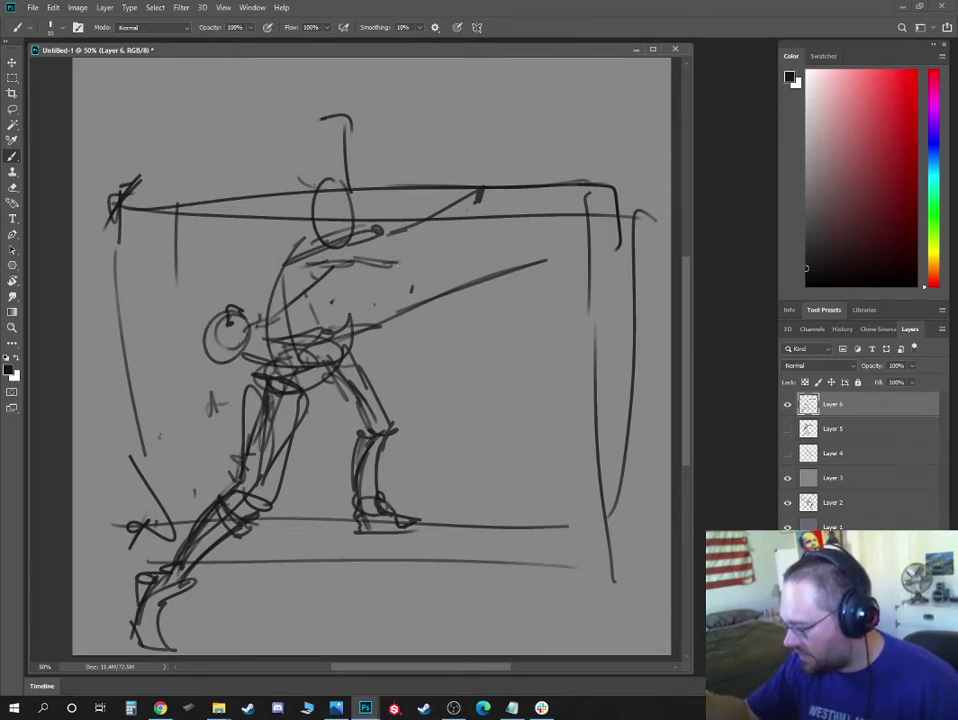
Draw a small gun-like object with a gripping hand in front of the face and rough headgear lines above the head
left_click_drag(360, 250, 340, 268)
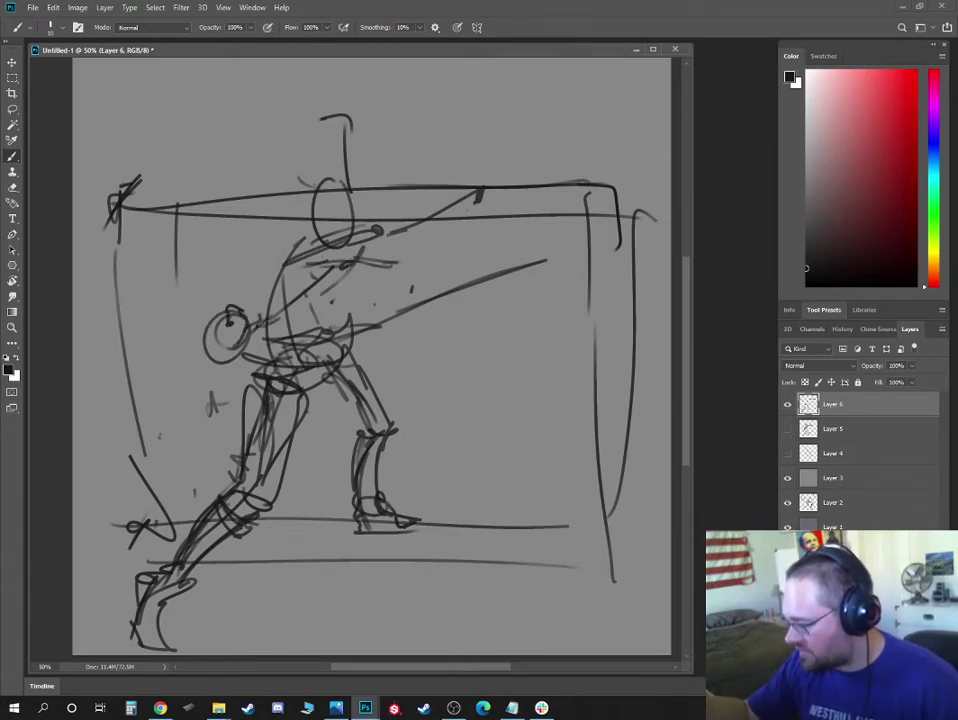
mouse_move(367, 218)
left_mouse_down()
mouse_move(392, 232)
mouse_move(380, 243)
left_mouse_up()
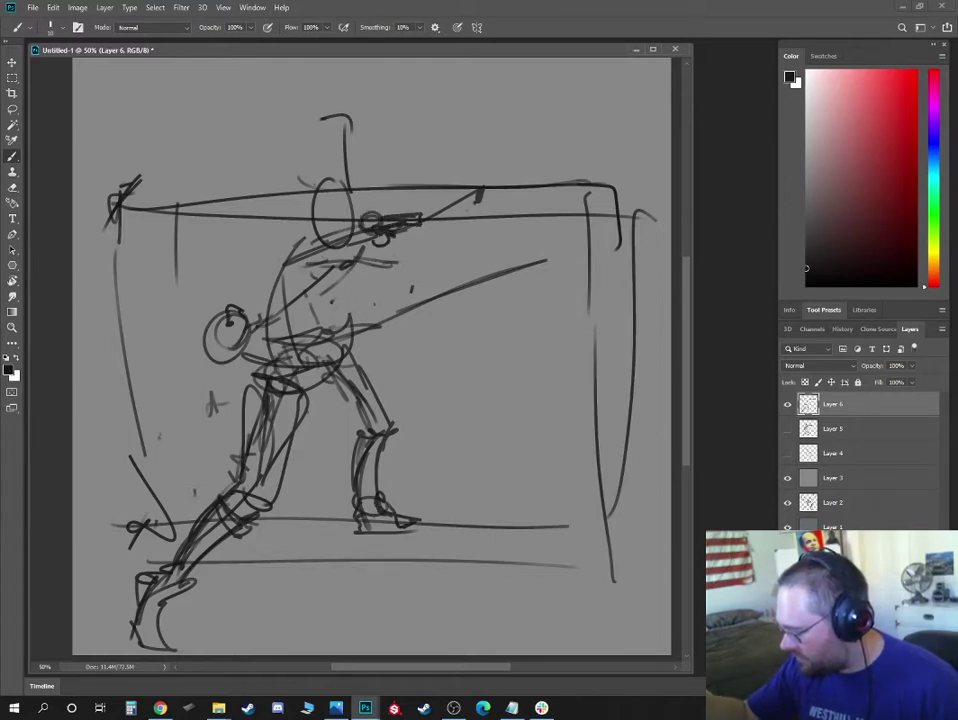
mouse_move(354, 190)
left_mouse_down()
mouse_move(367, 163)
mouse_move(280, 157)
mouse_move(256, 186)
mouse_move(312, 197)
left_mouse_up()
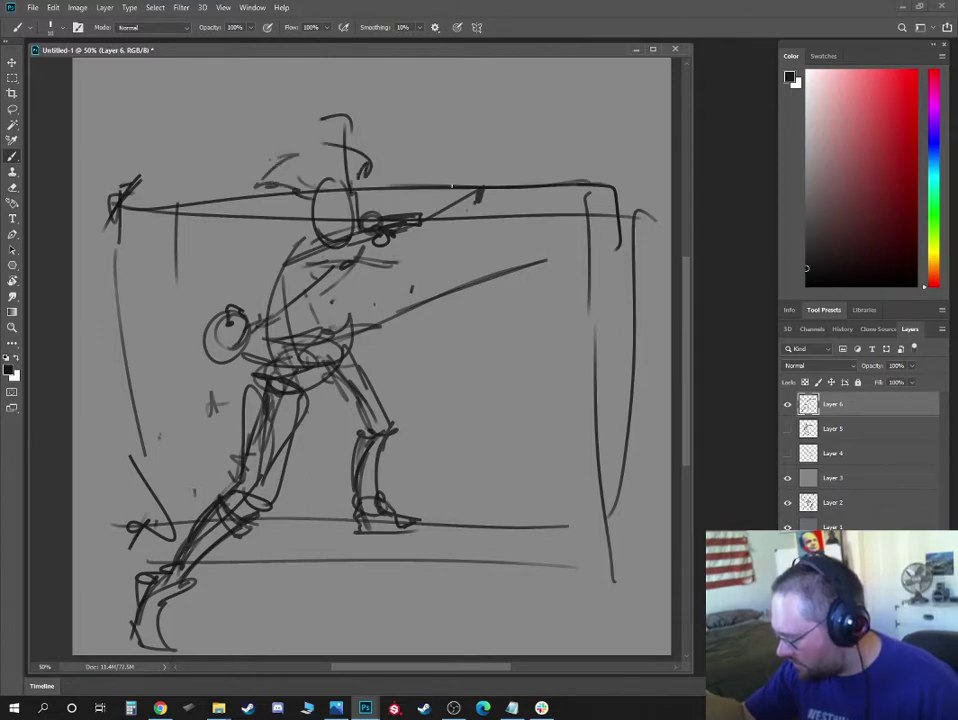
Draw the near arm bent forward with a round hand, darken the object by the face, and strengthen the back and chest contours
left_click_drag(352, 332, 409, 355)
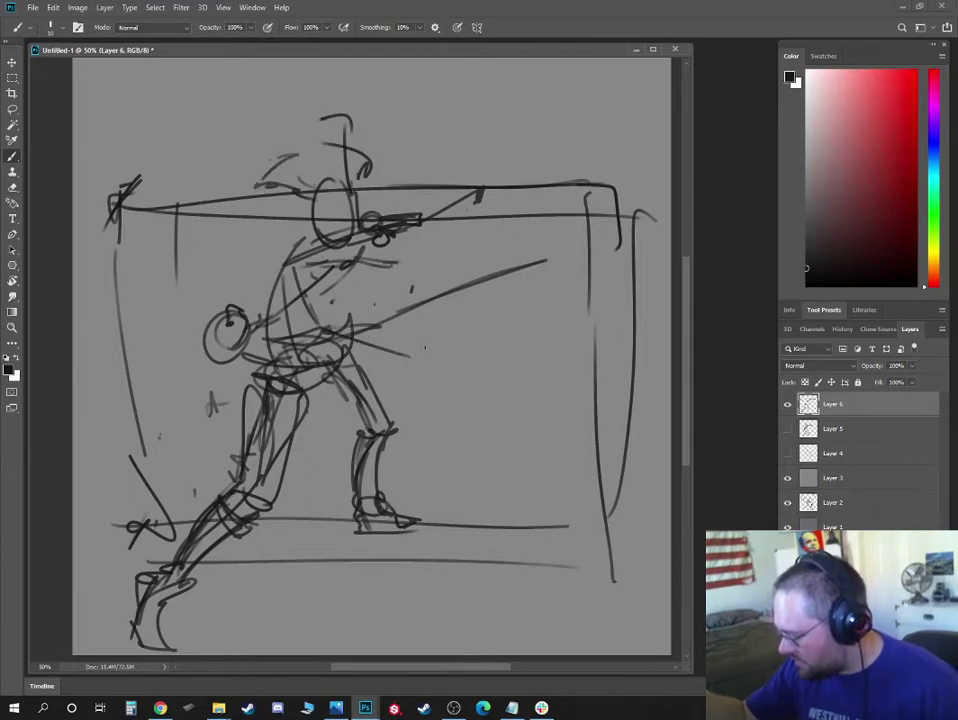
left_click_drag(345, 338, 420, 358)
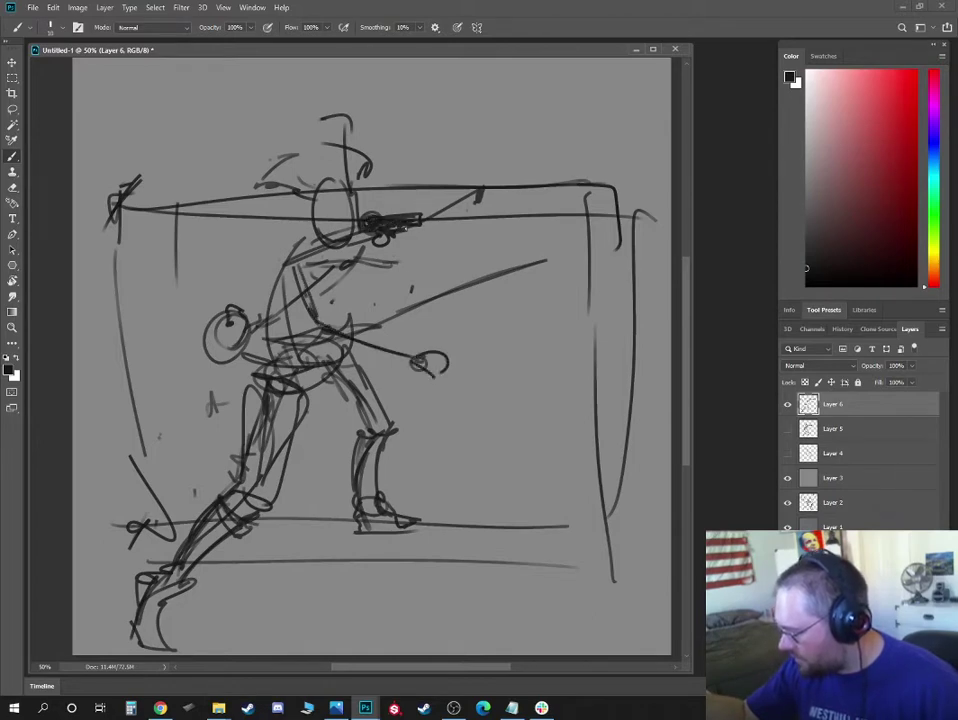
mouse_move(411, 249)
left_mouse_down()
mouse_move(372, 254)
mouse_move(344, 330)
left_mouse_up()
mouse_move(306, 250)
left_mouse_down()
mouse_move(264, 312)
mouse_move(262, 365)
left_mouse_up()
mouse_move(258, 372)
left_mouse_down()
mouse_move(270, 295)
mouse_move(328, 241)
left_mouse_up()
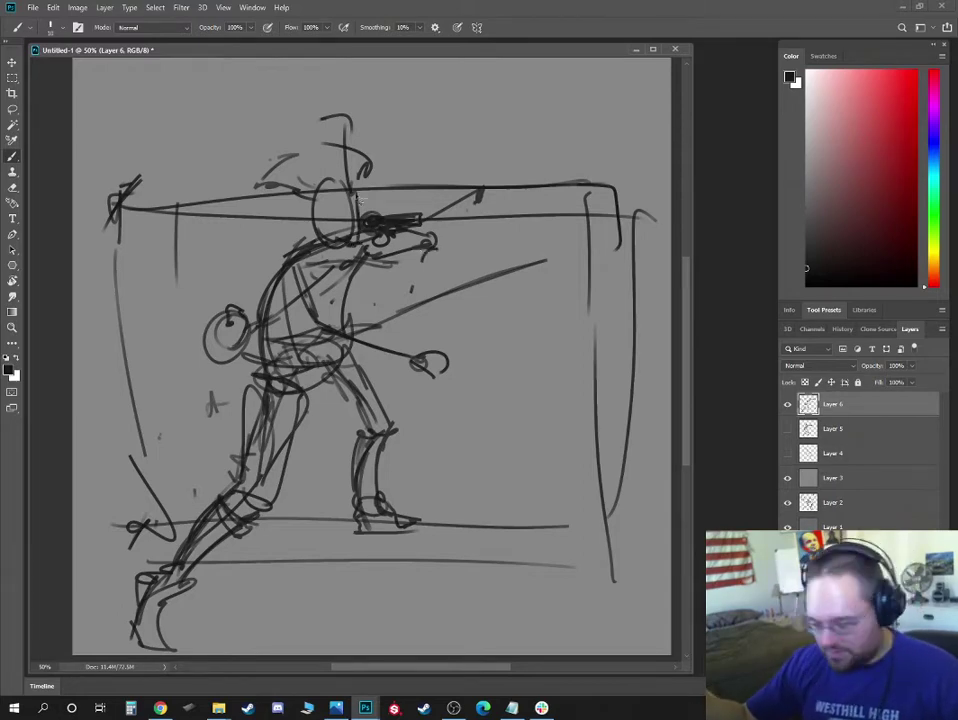
Lasso the head, headgear and raised hands, shift them slightly forward, and deselect
key("l")
mouse_move(345, 106)
left_mouse_down()
mouse_move(310, 241)
mouse_move(433, 246)
mouse_move(344, 106)
left_mouse_up()
key("v")
left_click_drag(391, 192, 418, 199)
key("ctrl+d")
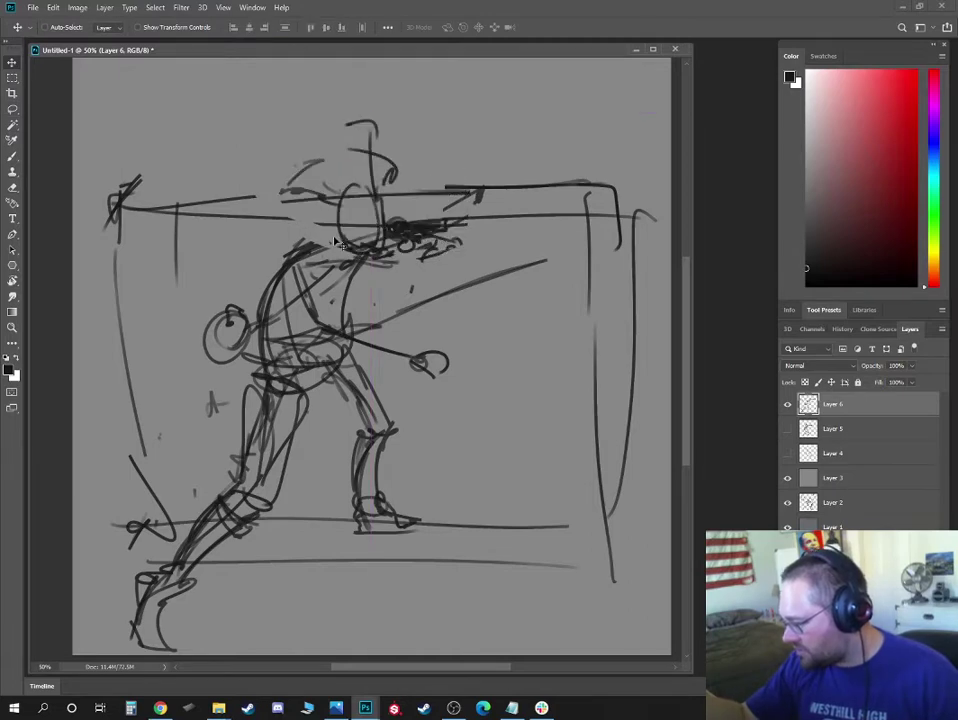
Redraw the neck and shoulder, erase the overlapping near-arm lines, and rebuild the forearm and waist
key("b")
mouse_move(334, 270)
left_mouse_down()
mouse_move(310, 254)
mouse_move(275, 298)
mouse_move(300, 355)
mouse_move(320, 316)
left_mouse_up()
key("e")
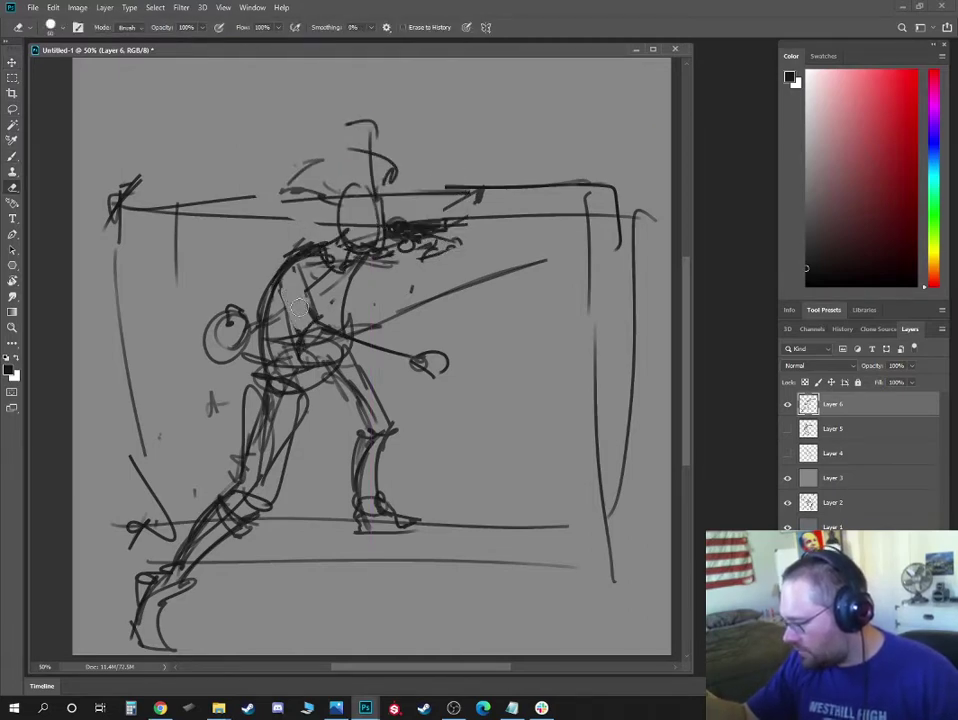
left_click_drag(388, 347, 345, 330)
key("b")
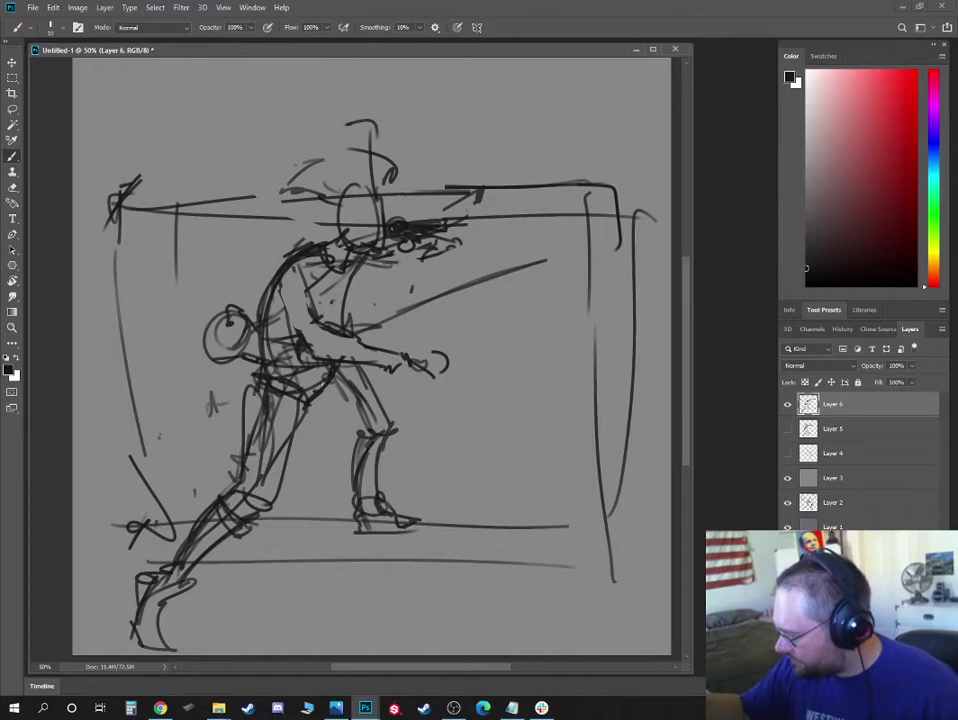
Reinforce the front thigh, detail the near hand, and draw a long pole through it down to the ground
left_click_drag(317, 390, 396, 431)
left_click_drag(362, 368, 394, 421)
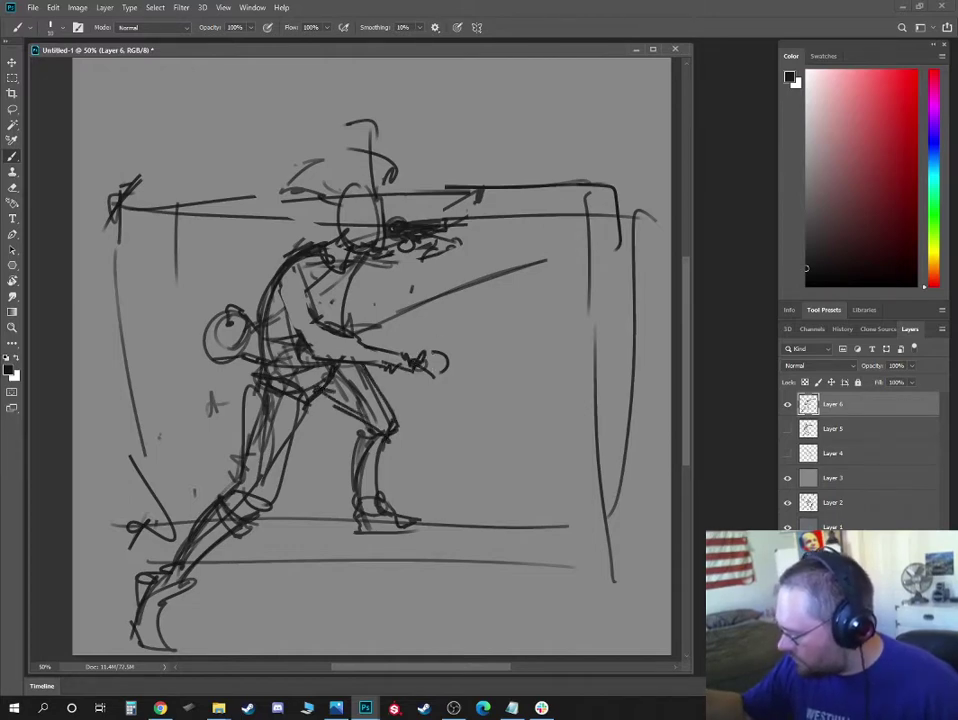
left_click_drag(500, 273, 435, 350)
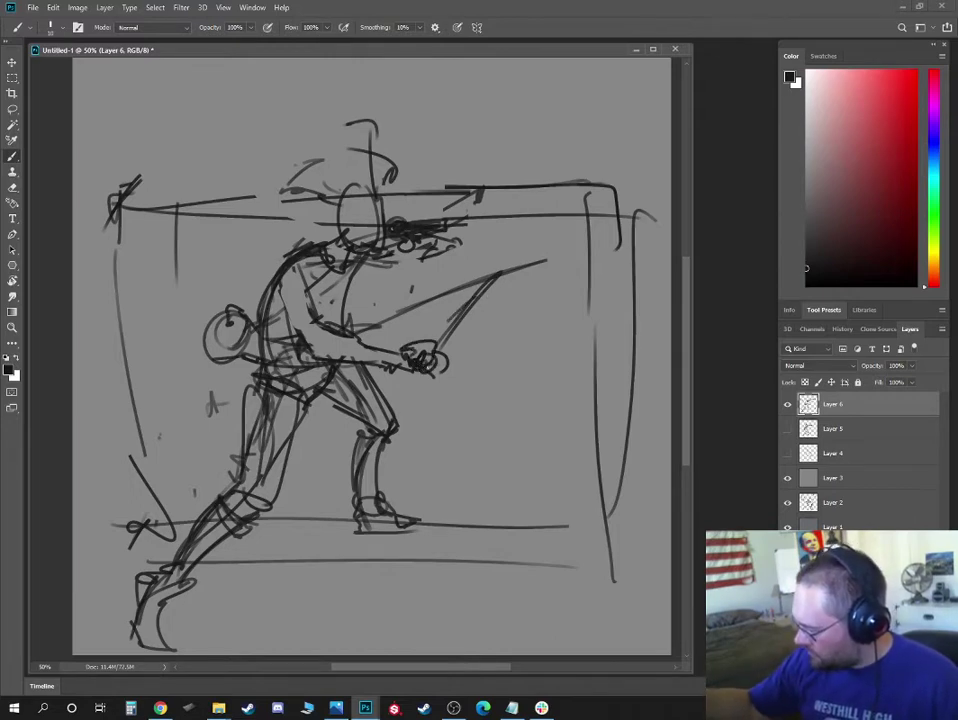
left_click_drag(432, 368, 495, 545)
mouse_move(430, 372)
left_mouse_down()
mouse_move(512, 518)
mouse_move(447, 387)
left_mouse_up()
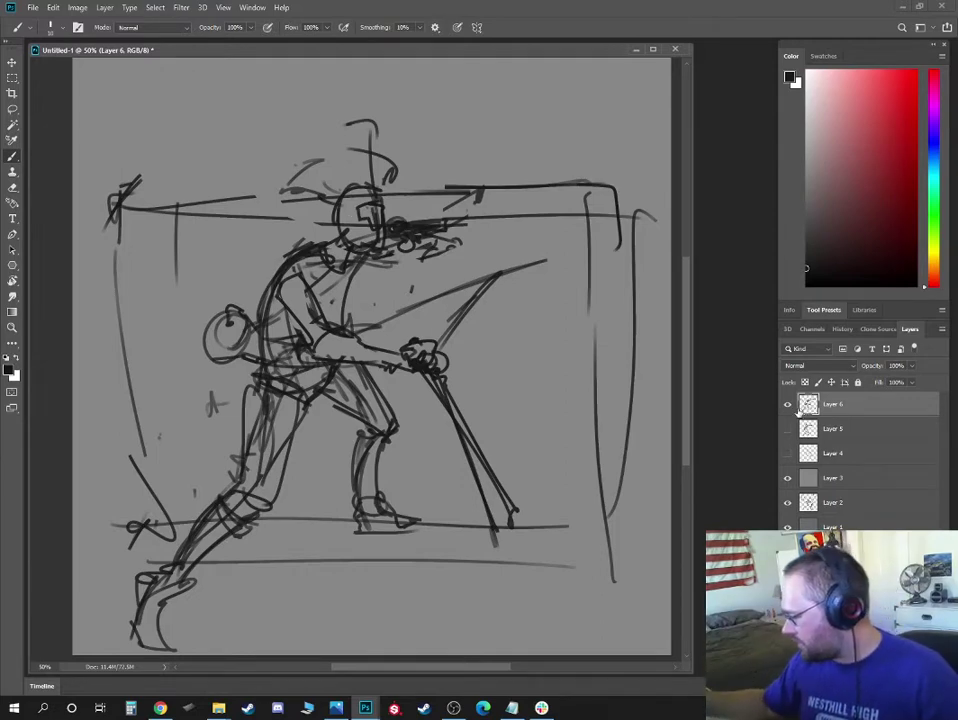
Duplicate the figure sketch onto a new layer, hide the original, and scale the copy into a small thumbnail in the canvas's upper-left corner
key("ctrl+a")
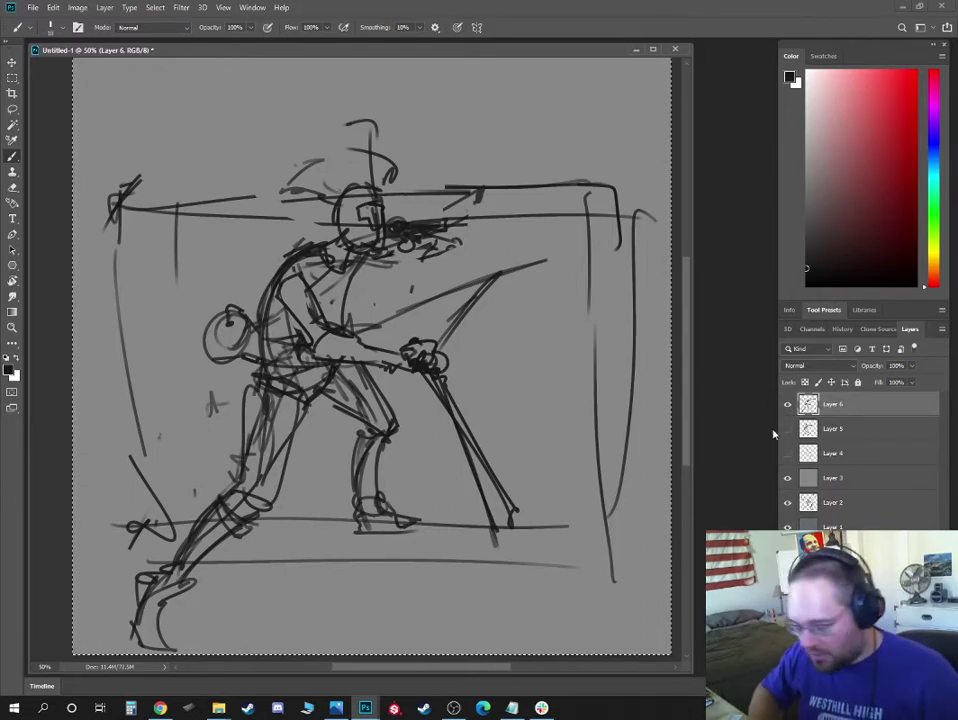
left_click(788, 404)
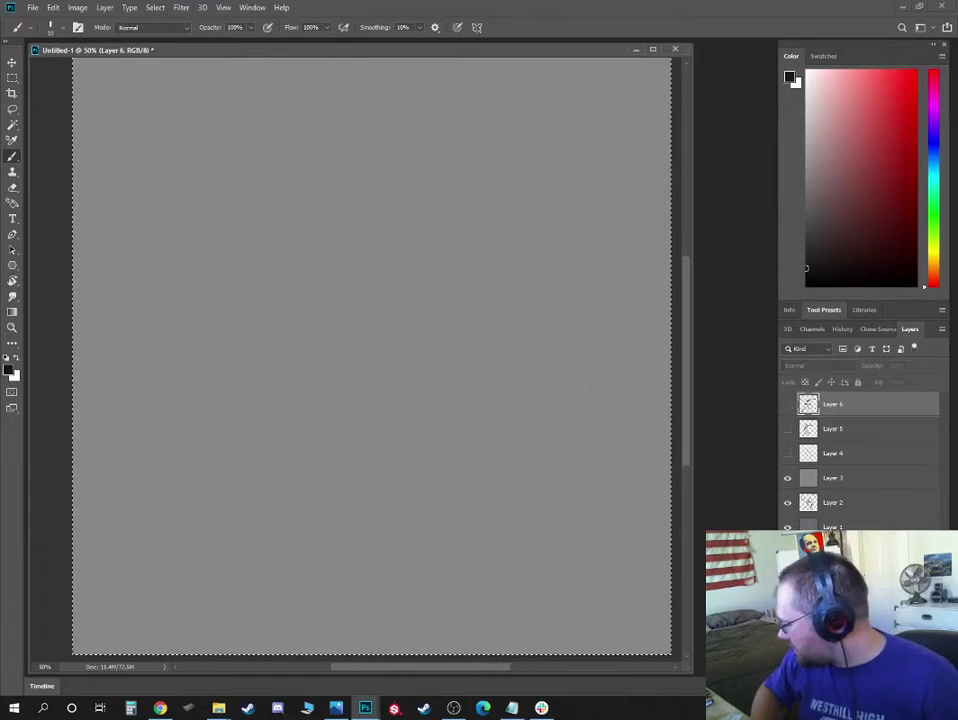
key("ctrl+v")
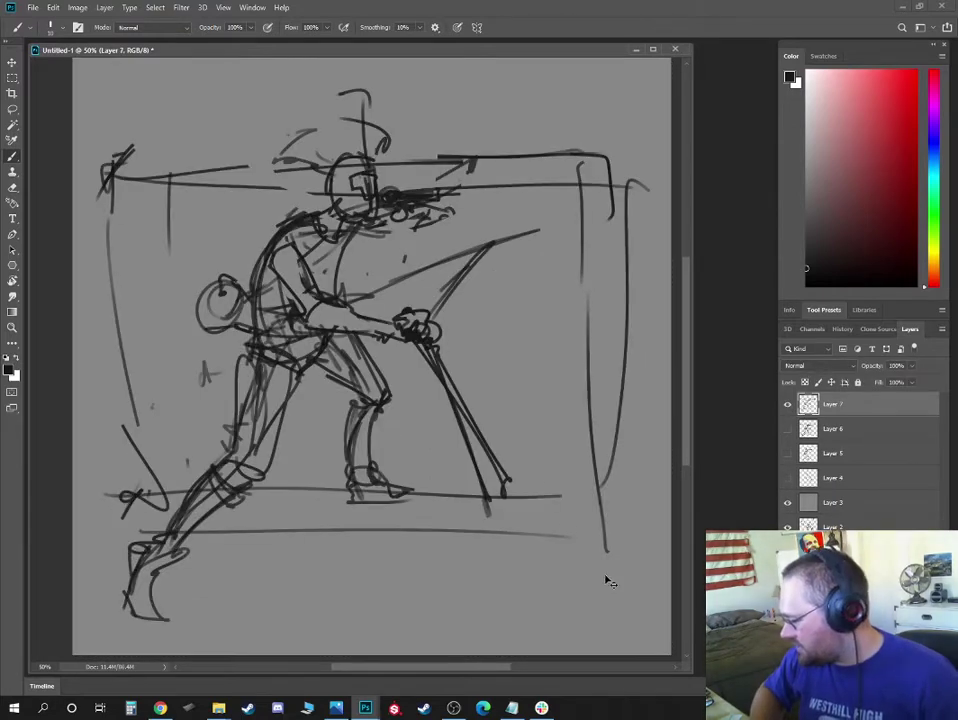
key("ctrl+t")
mouse_move(633, 633)
left_mouse_down()
mouse_move(507, 485)
mouse_move(251, 222)
mouse_move(247, 237)
mouse_move(263, 250)
left_mouse_up()
left_click_drag(165, 162, 154, 151)
left_click(550, 27)
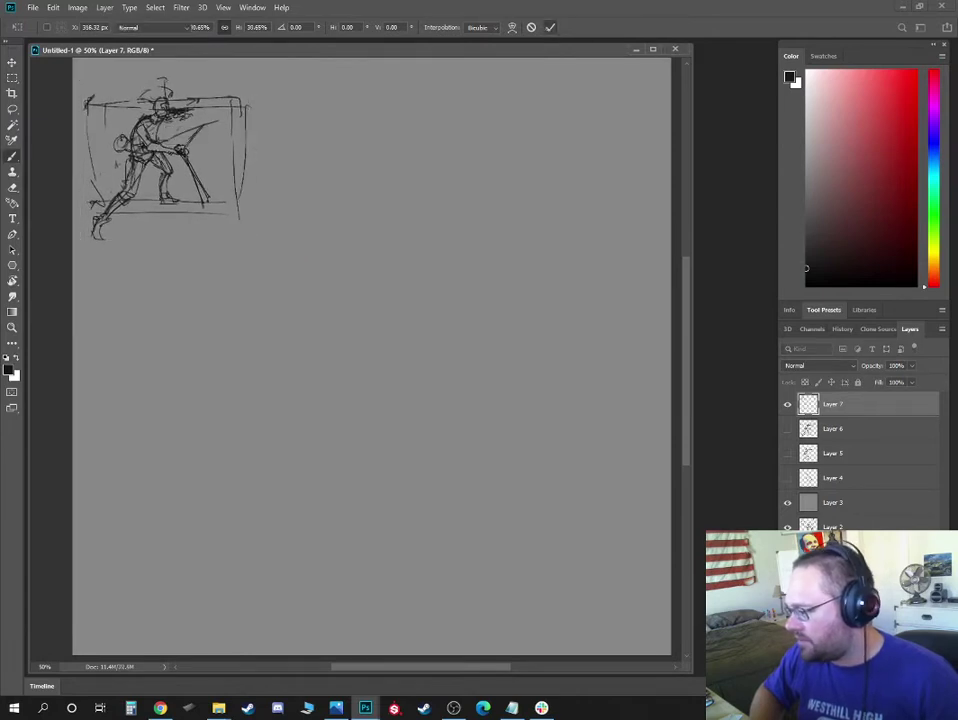
Draw a small barrel shape with an elliptical top beside the thumbnail and place a few loose marks near the canvas centre
key("b")
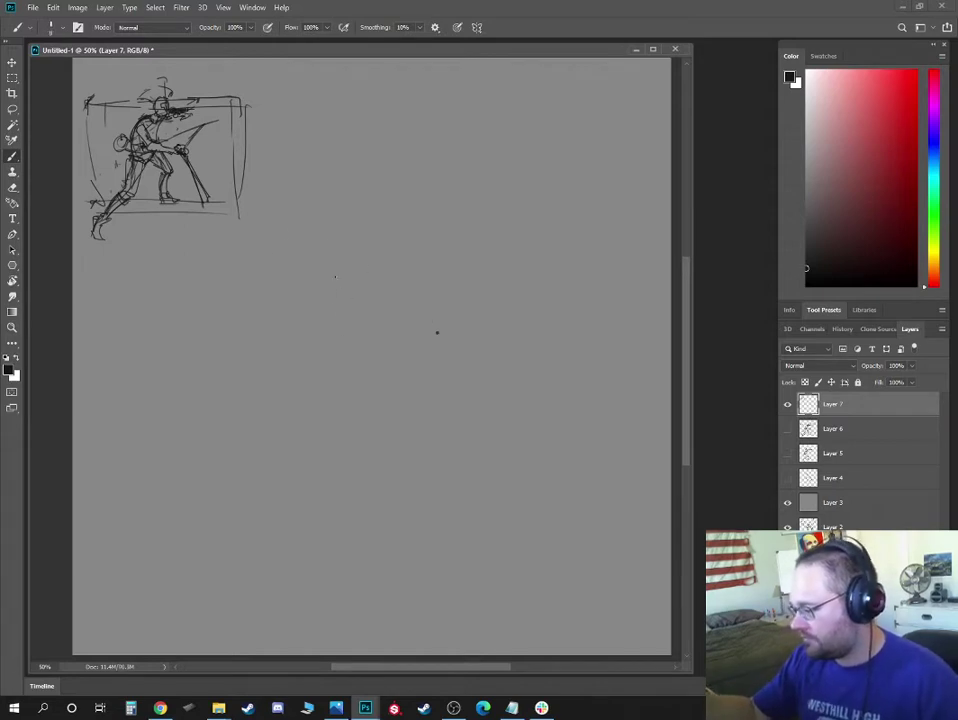
mouse_move(280, 104)
left_mouse_down()
mouse_move(290, 97)
mouse_move(276, 171)
left_mouse_up()
mouse_move(326, 101)
left_mouse_down()
mouse_move(331, 160)
mouse_move(278, 172)
left_mouse_up()
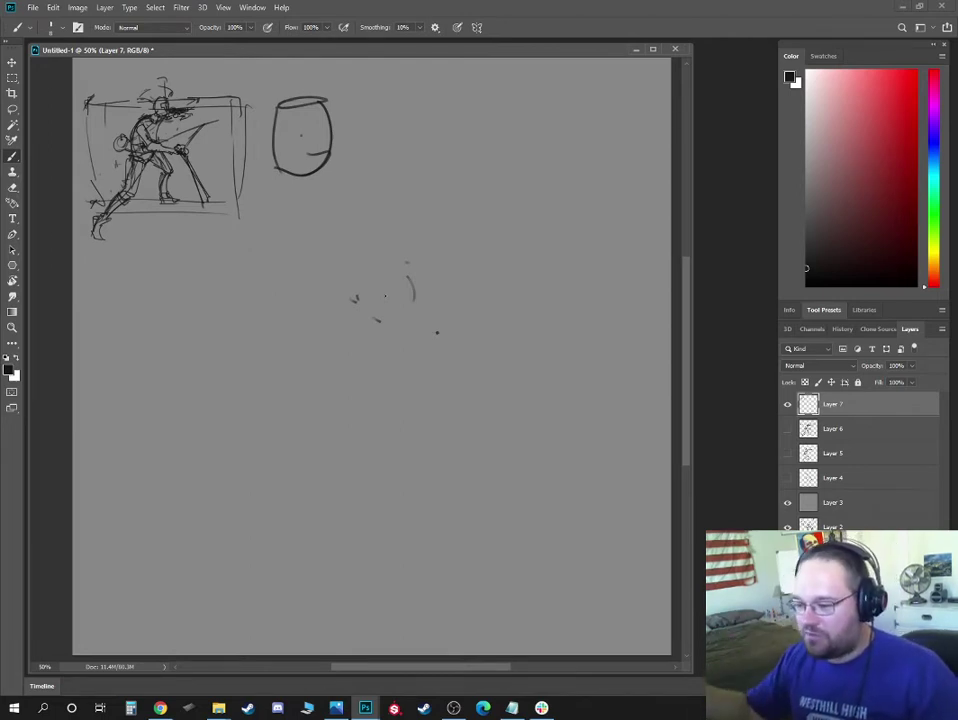
left_click(421, 293)
left_click(431, 308)
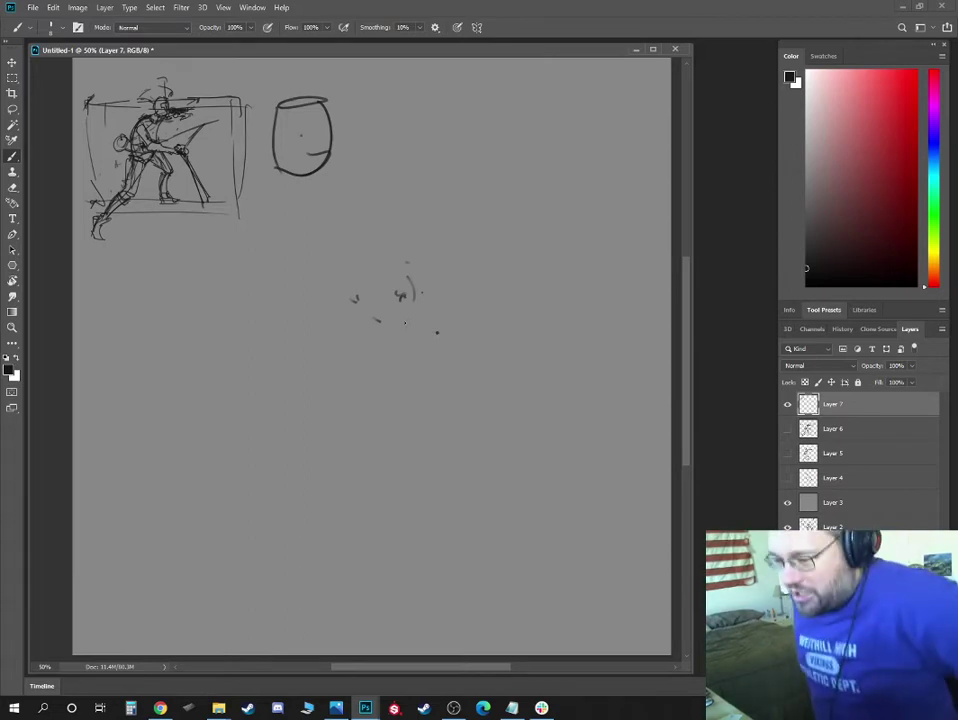
left_click(413, 321)
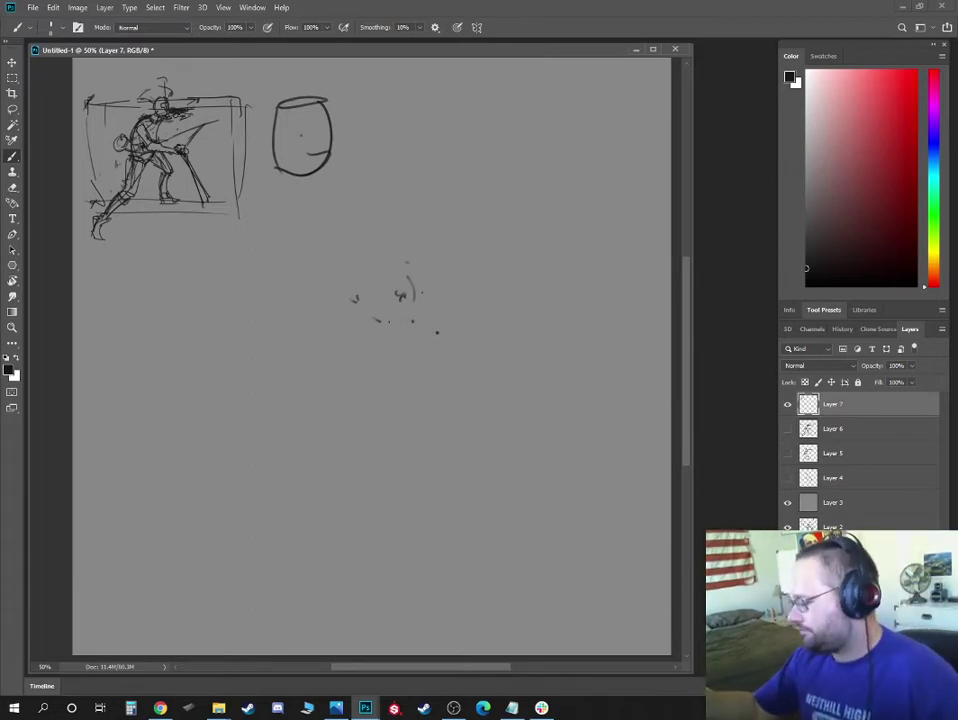
left_click_drag(341, 305, 356, 310)
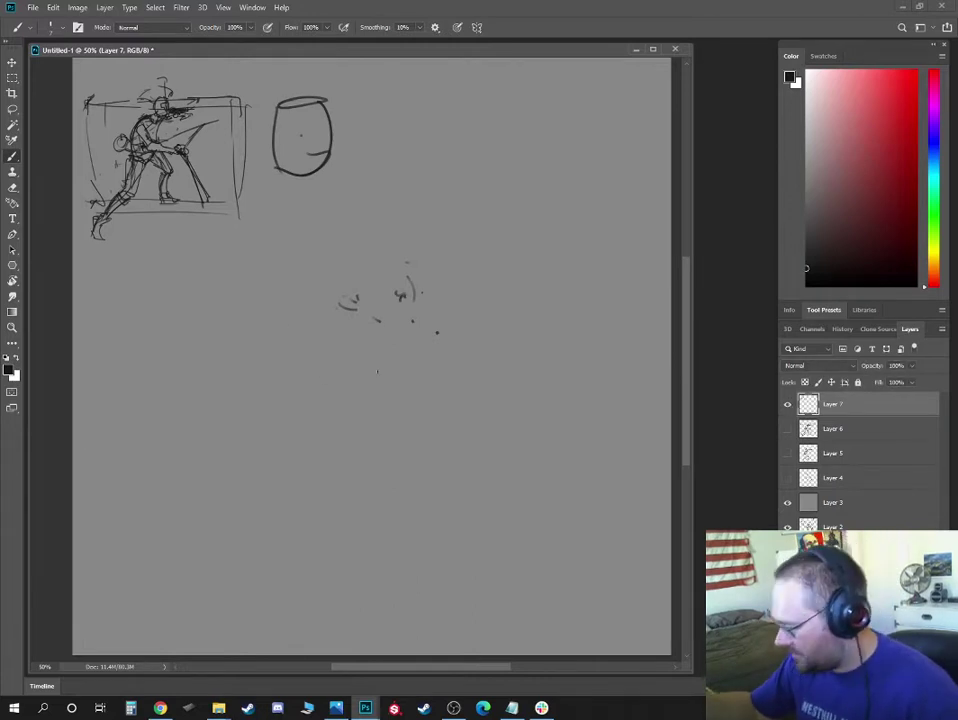
Block in a new figure's head, box-shaped torso and pelvis, with the back leg stretched diagonally down behind it
left_click(310, 319)
left_click_drag(315, 294, 305, 378)
mouse_move(366, 379)
left_mouse_down()
mouse_move(377, 321)
mouse_move(325, 290)
mouse_move(382, 290)
mouse_move(358, 294)
mouse_move(380, 268)
mouse_move(358, 294)
mouse_move(319, 411)
mouse_move(240, 478)
left_mouse_up()
mouse_move(306, 400)
left_mouse_down()
mouse_move(262, 480)
mouse_move(182, 534)
mouse_move(274, 478)
mouse_move(310, 426)
mouse_move(248, 462)
left_mouse_up()
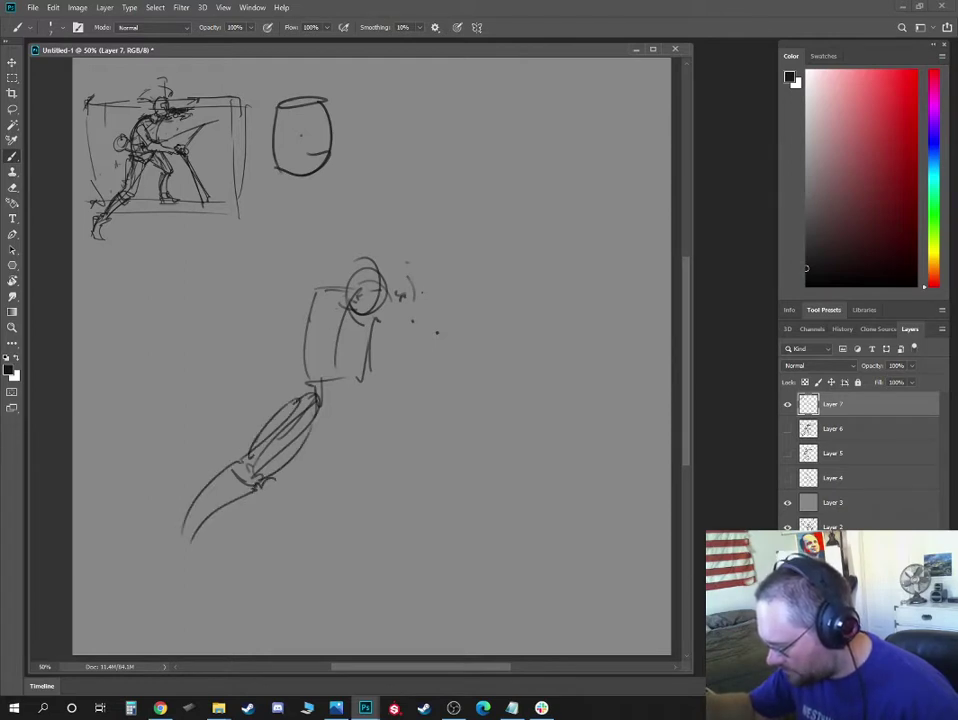
left_click_drag(318, 402, 327, 441)
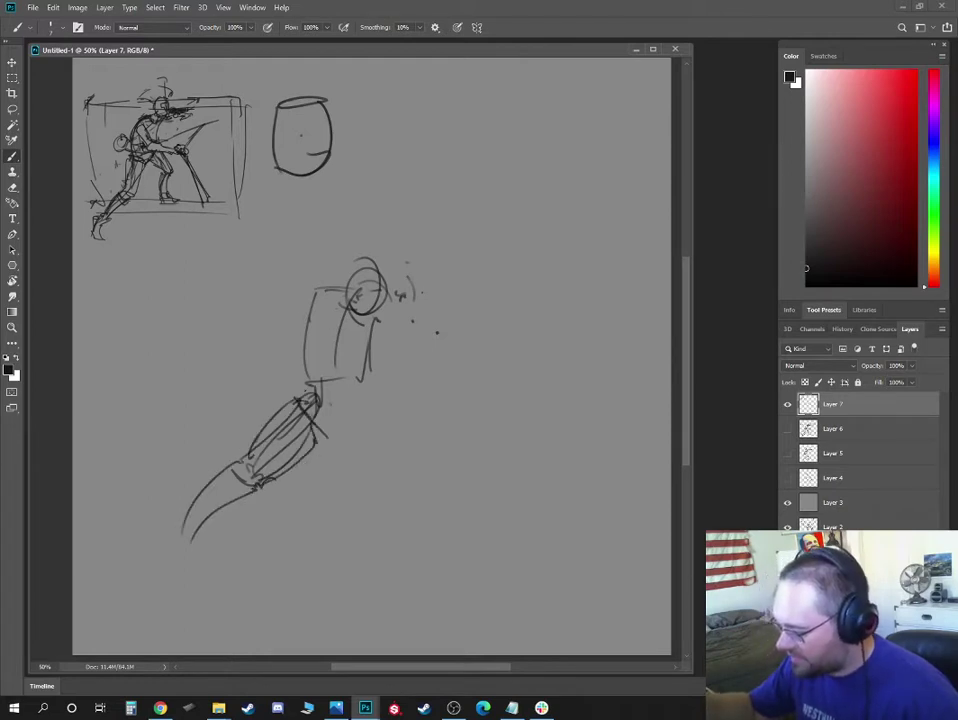
mouse_move(320, 393)
left_mouse_down()
mouse_move(366, 414)
mouse_move(250, 485)
left_mouse_up()
mouse_move(303, 440)
left_mouse_down()
mouse_move(245, 460)
mouse_move(208, 495)
left_mouse_up()
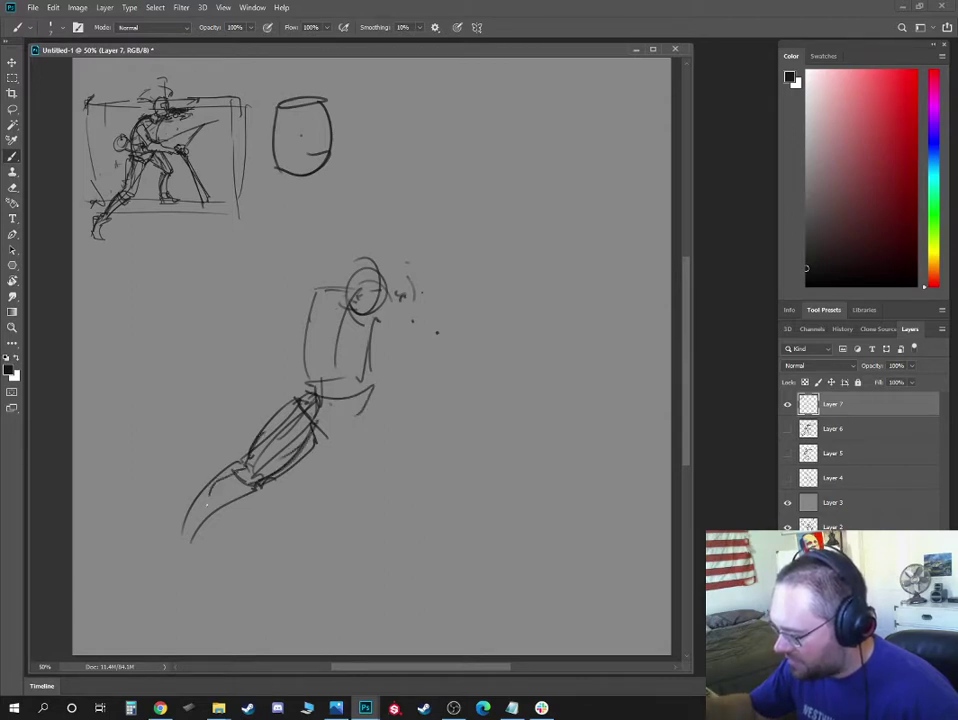
left_click_drag(322, 424, 347, 443)
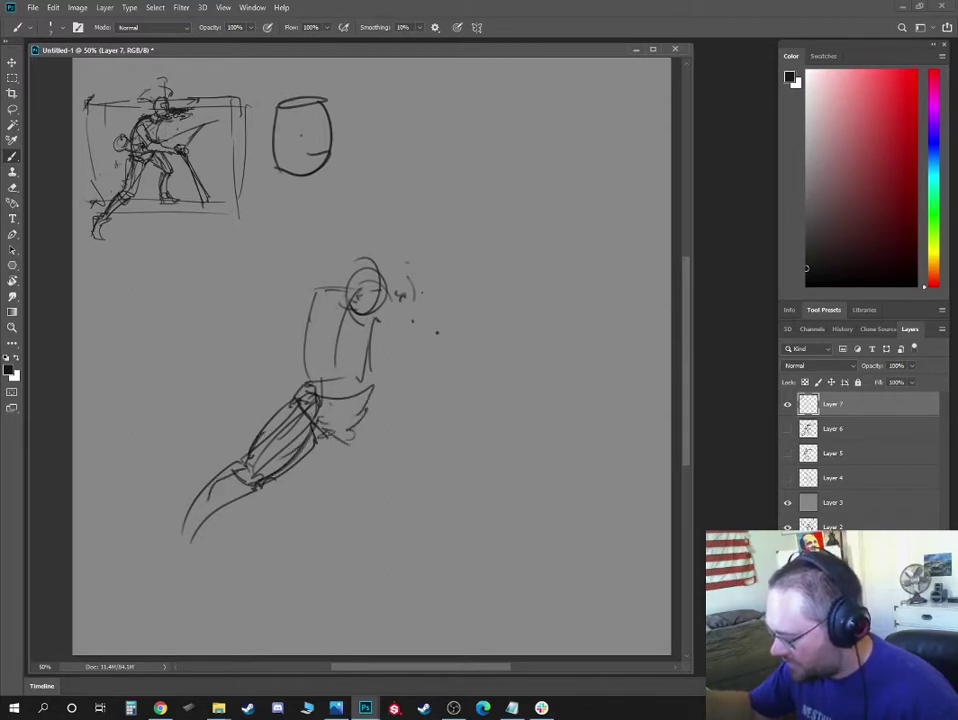
Sketch the bent front leg with a horizontal thigh, a rounded knee and a tapering vertical shin
left_click_drag(387, 391, 420, 405)
mouse_move(398, 420)
left_mouse_down()
mouse_move(423, 453)
mouse_move(393, 457)
left_mouse_up()
left_click_drag(362, 437, 425, 439)
mouse_move(398, 441)
left_mouse_down()
mouse_move(425, 452)
mouse_move(405, 470)
mouse_move(410, 528)
left_mouse_up()
left_click_drag(432, 440, 428, 528)
left_click_drag(420, 401, 437, 429)
left_click_drag(350, 437, 409, 427)
mouse_move(405, 434)
left_mouse_down()
mouse_move(413, 398)
mouse_move(432, 439)
left_mouse_up()
left_click_drag(410, 416, 428, 434)
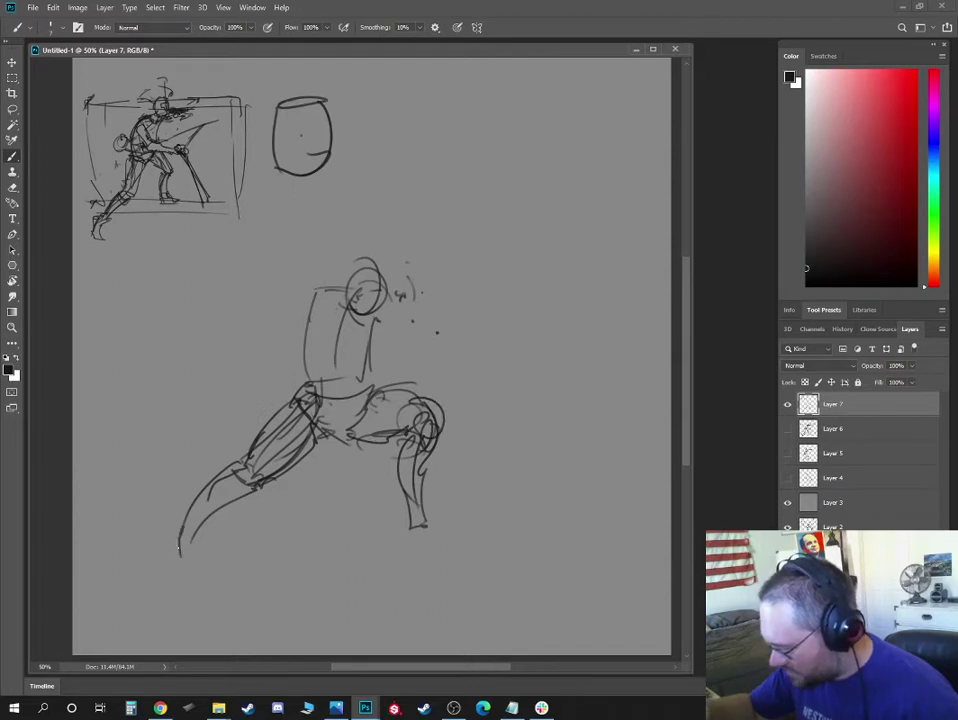
Draw wedge-shaped feet at the ends of the back leg and the front leg
mouse_move(189, 576)
left_mouse_down()
mouse_move(197, 540)
mouse_move(179, 541)
mouse_move(174, 556)
left_mouse_up()
left_click_drag(199, 521, 205, 560)
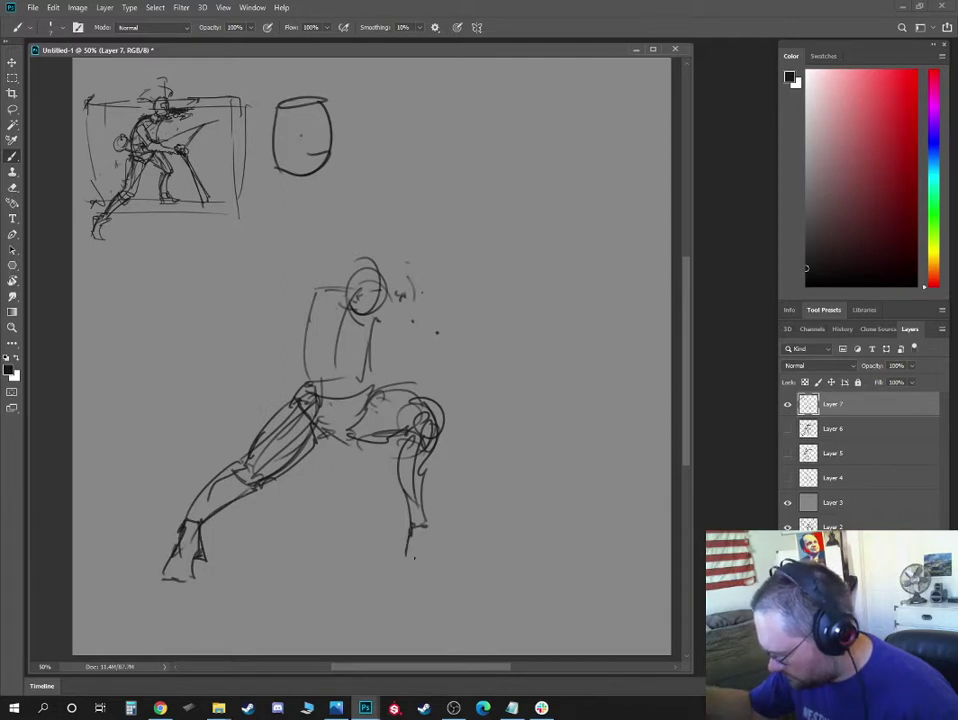
left_click_drag(425, 530, 452, 566)
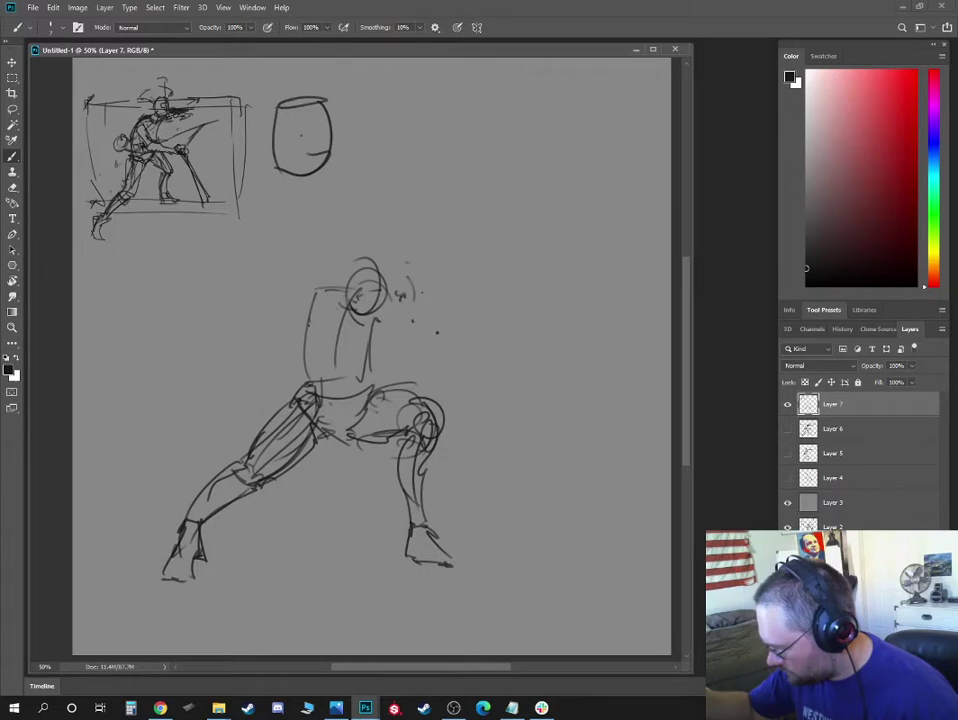
Sketch the rear arm reaching back to a long diagonal staff and the other arm bent in front of the chest
left_click_drag(313, 297, 251, 350)
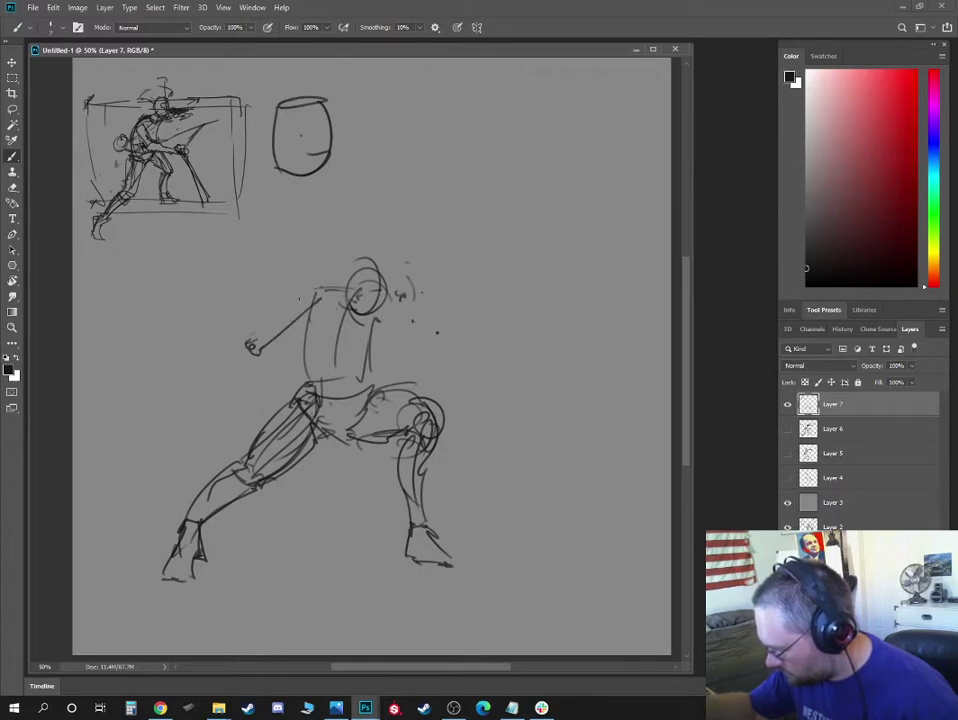
mouse_move(318, 292)
left_mouse_down()
mouse_move(290, 327)
mouse_move(187, 344)
left_mouse_up()
left_click_drag(303, 222, 133, 367)
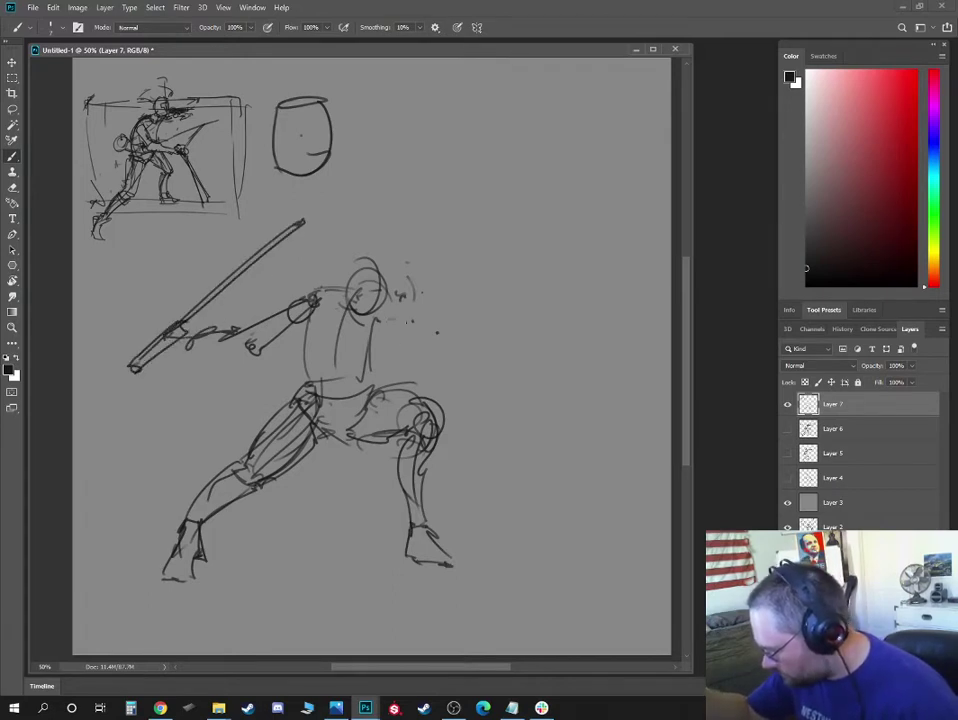
mouse_move(388, 318)
left_mouse_down()
mouse_move(372, 328)
mouse_move(395, 336)
mouse_move(470, 326)
mouse_move(408, 347)
left_mouse_up()
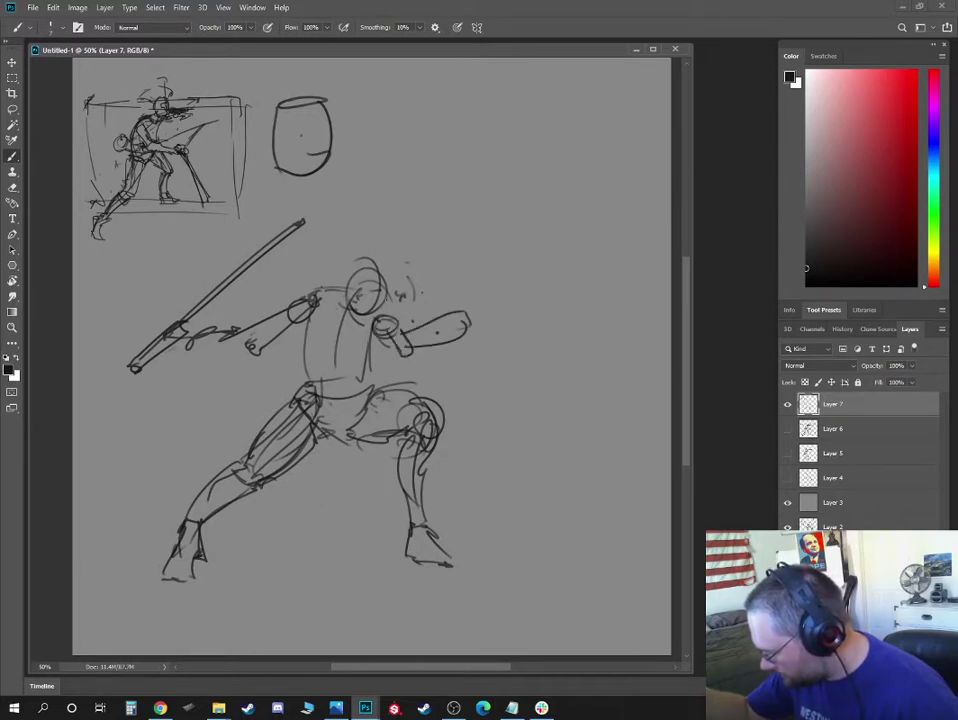
Add a pointed crest above the head, outline the face, and firm up the chest and both sides of the torso
left_click_drag(379, 270, 388, 296)
mouse_move(386, 296)
left_mouse_down()
mouse_move(410, 266)
mouse_move(370, 235)
mouse_move(398, 262)
mouse_move(378, 218)
left_mouse_up()
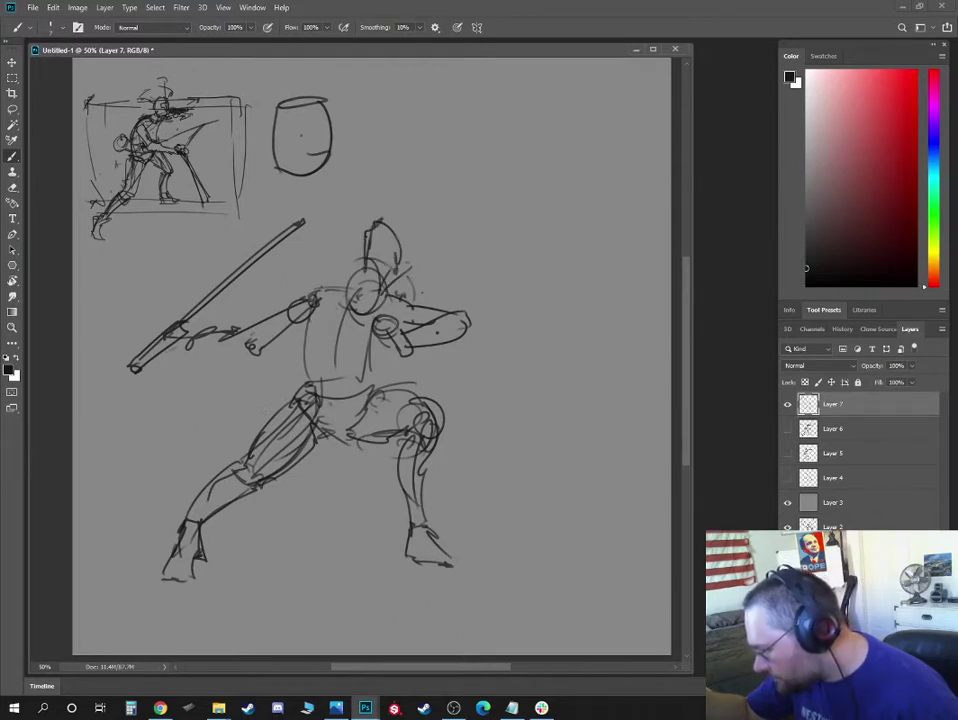
left_click_drag(350, 282, 384, 318)
mouse_move(302, 321)
left_mouse_down()
mouse_move(340, 340)
mouse_move(388, 328)
mouse_move(306, 366)
mouse_move(314, 387)
left_mouse_up()
left_click_drag(371, 343, 365, 386)
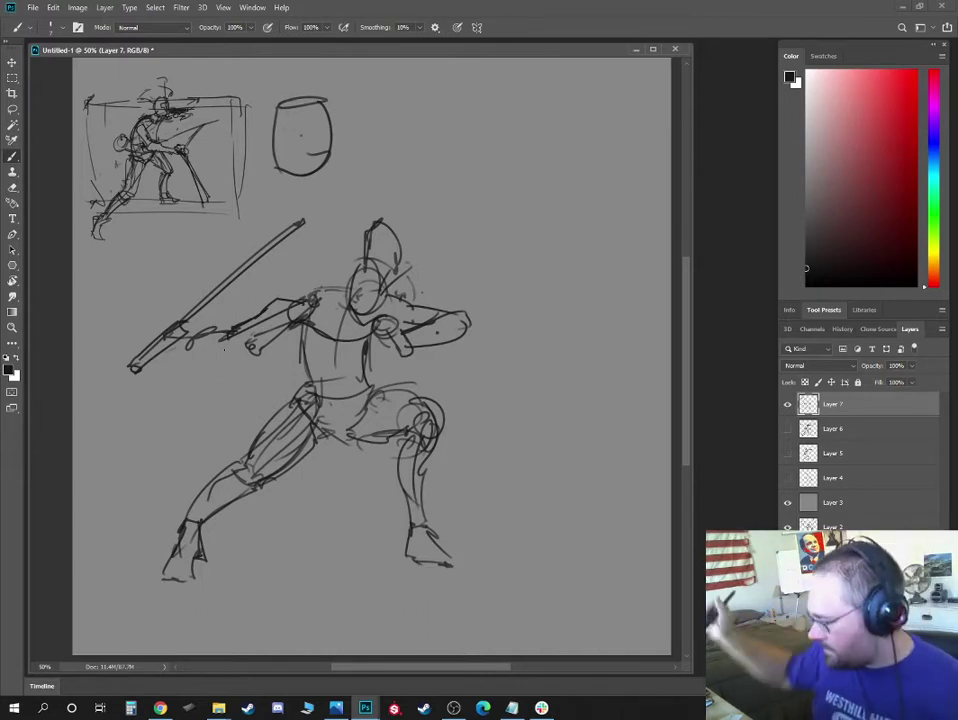
Redraw the rear forearm and gripping hand, and extend the weapon with a rounded end and a second long edge
left_click_drag(150, 369, 256, 362)
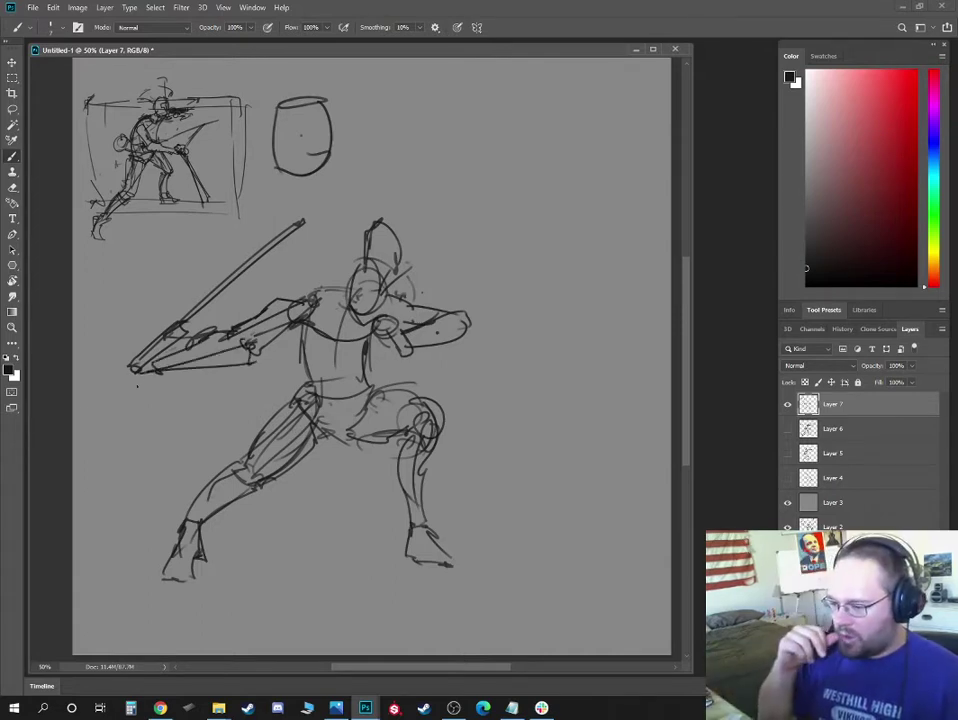
mouse_move(146, 340)
left_mouse_down()
mouse_move(245, 277)
mouse_move(300, 259)
mouse_move(174, 336)
left_mouse_up()
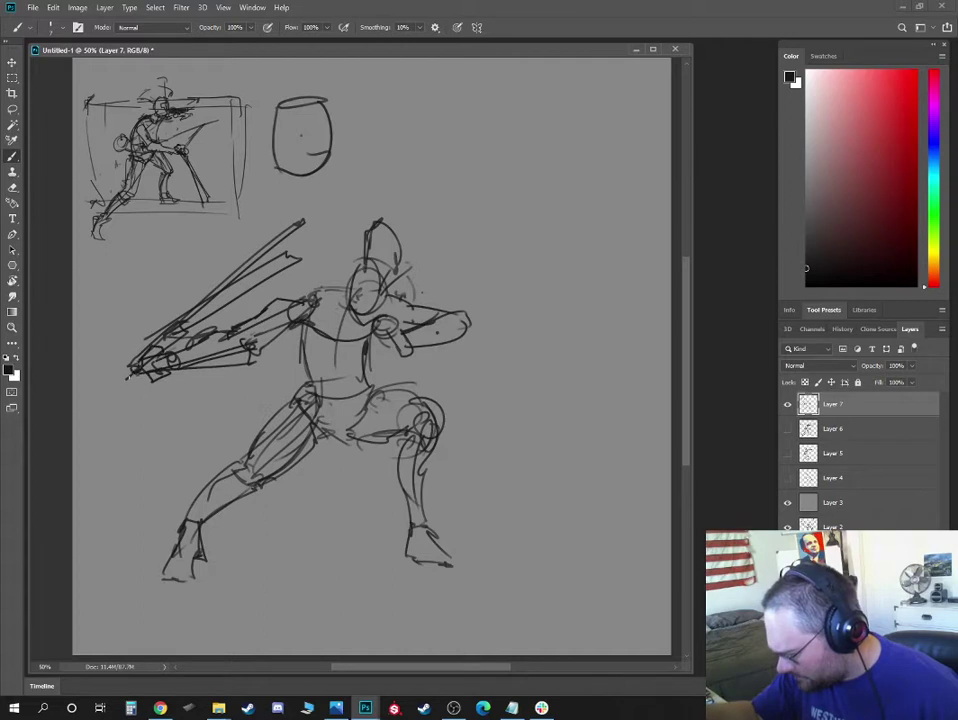
left_click_drag(127, 376, 124, 386)
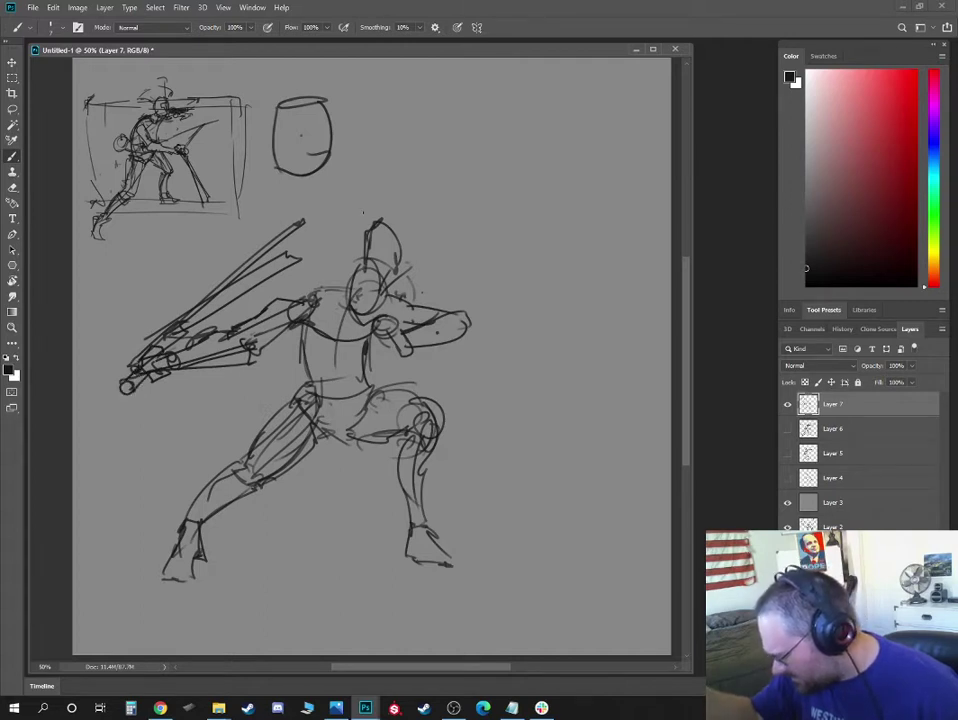
left_click_drag(292, 228, 322, 213)
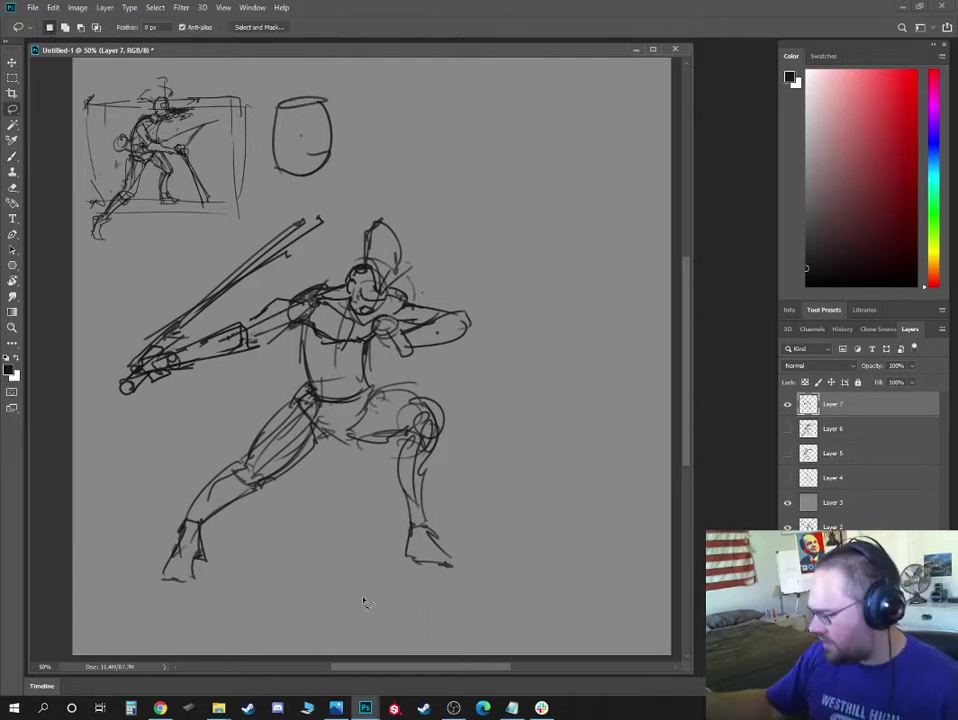
Lasso the crouching figure, scale it down to a thumbnail in the canvas's upper-right corner, and deselect it
key("l")
left_click_drag(356, 190, 291, 643)
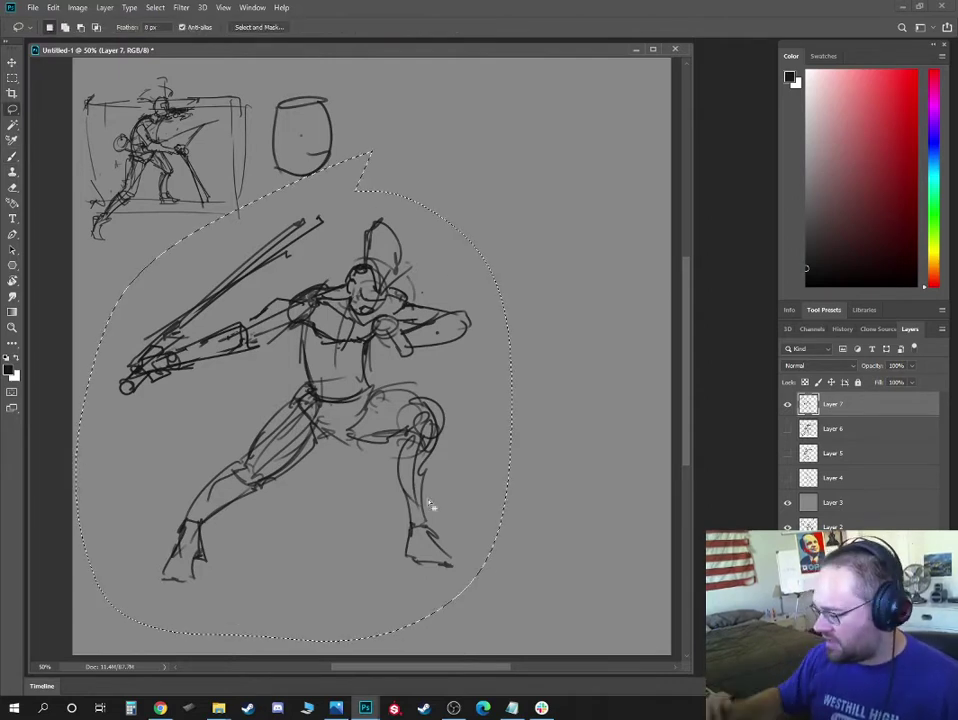
left_click_drag(291, 643, 370, 152)
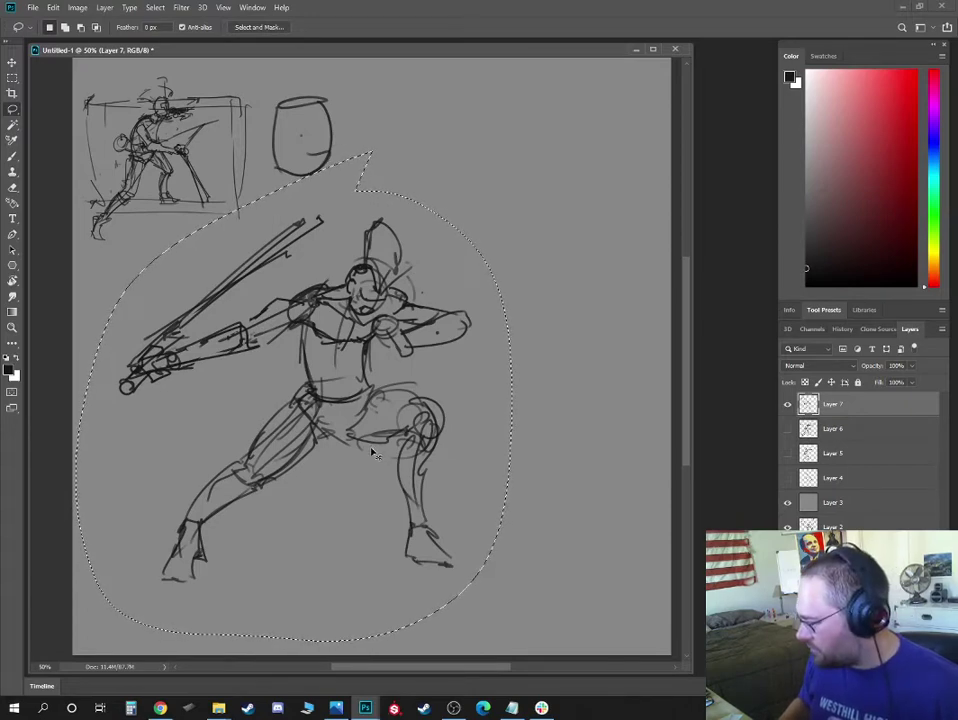
key("ctrl+t")
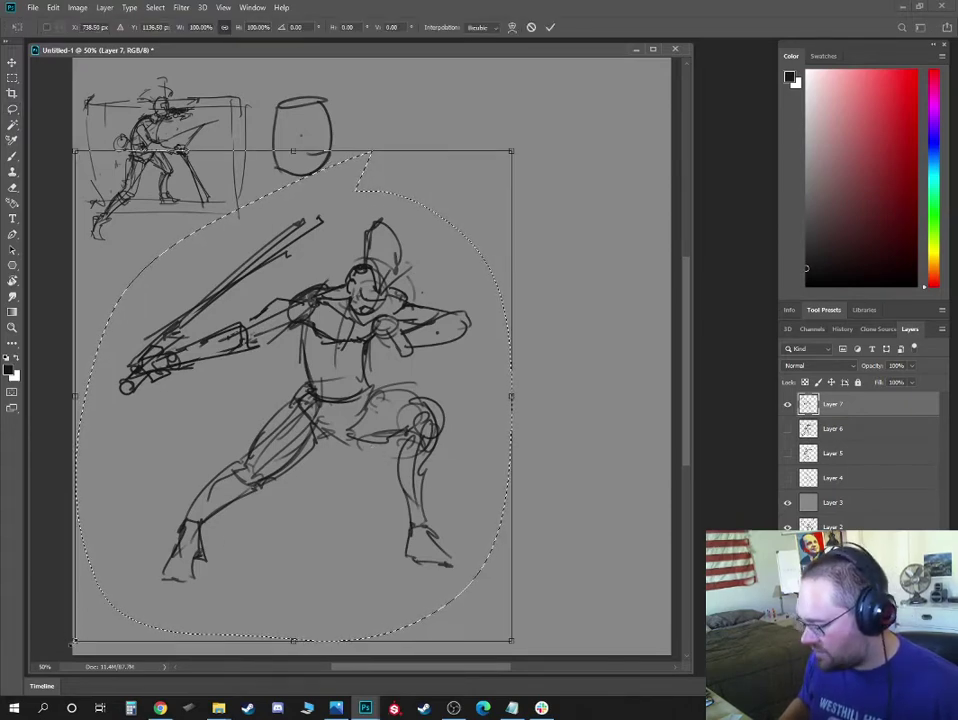
mouse_move(75, 638)
left_mouse_down()
mouse_move(274, 452)
mouse_move(377, 300)
left_mouse_up()
left_click_drag(462, 204, 622, 112)
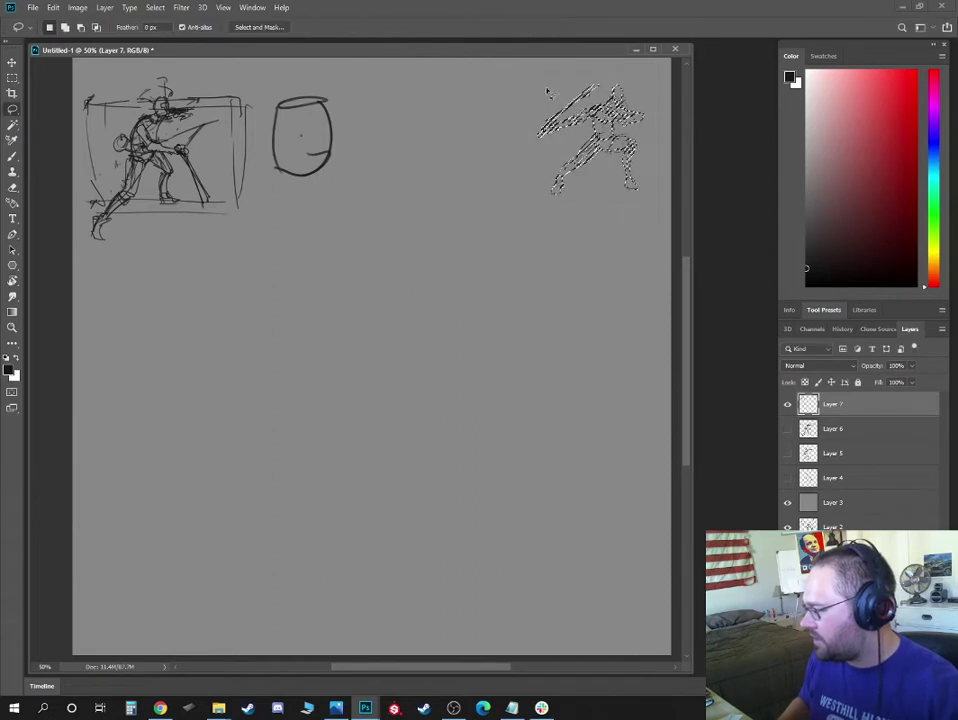
key("Return")
key("ctrl+d")
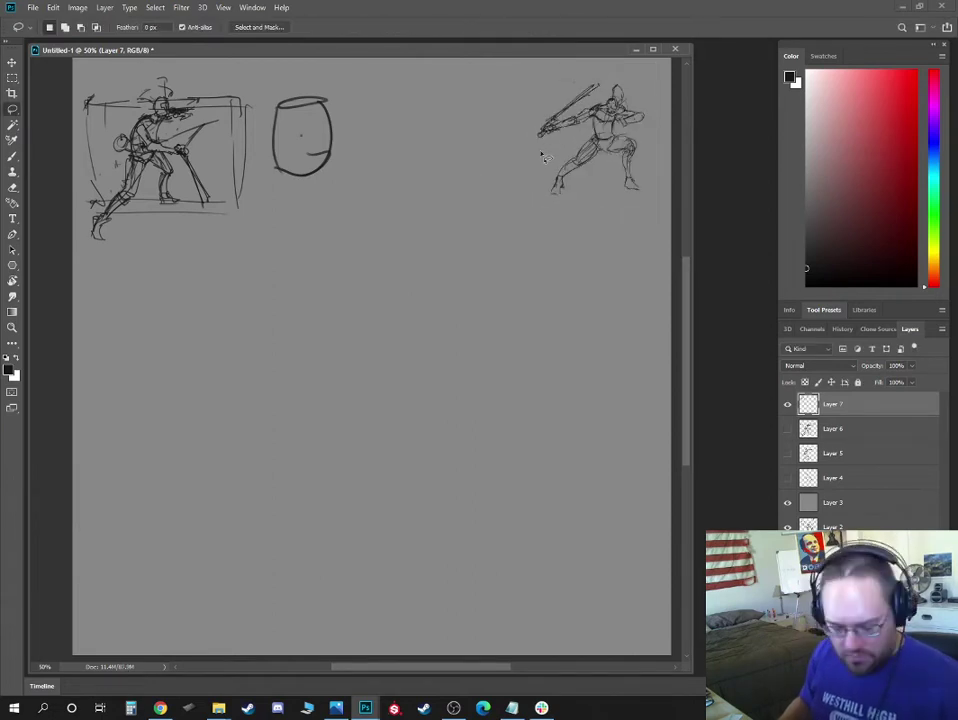
Duplicate the crouching thumbnail between the barrel and the original, flip the copy horizontally and enlarge it to about 111% by 103%
key("m")
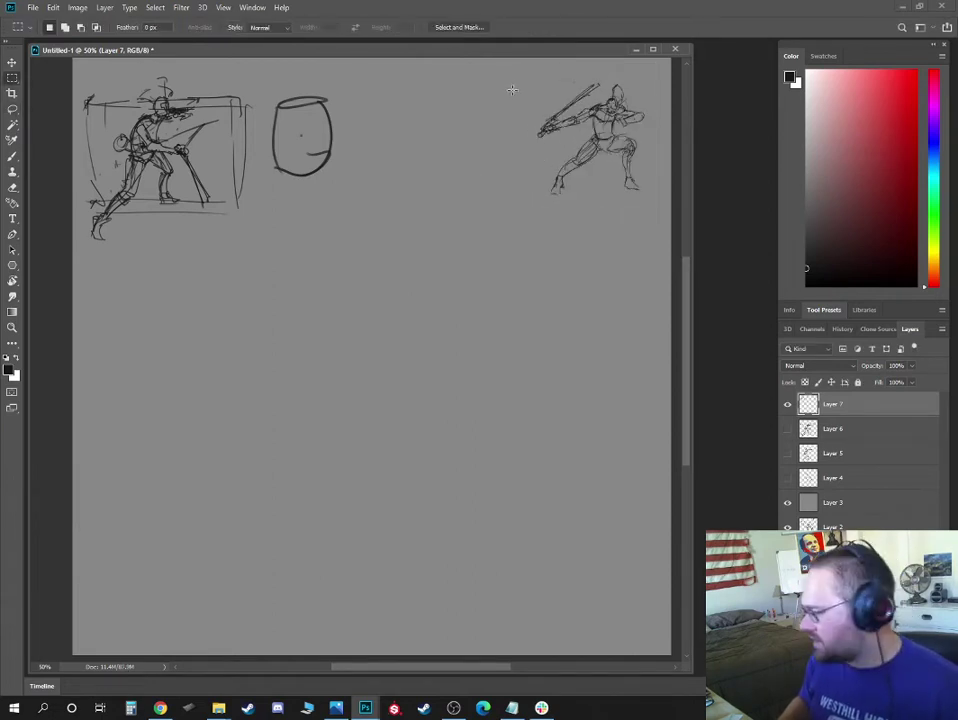
left_click_drag(529, 56, 663, 210)
key("v")
left_click_drag(621, 170, 266, 151)
key("ctrl+t")
left_click_drag(322, 132, 439, 133)
left_click_drag(474, 146, 479, 146)
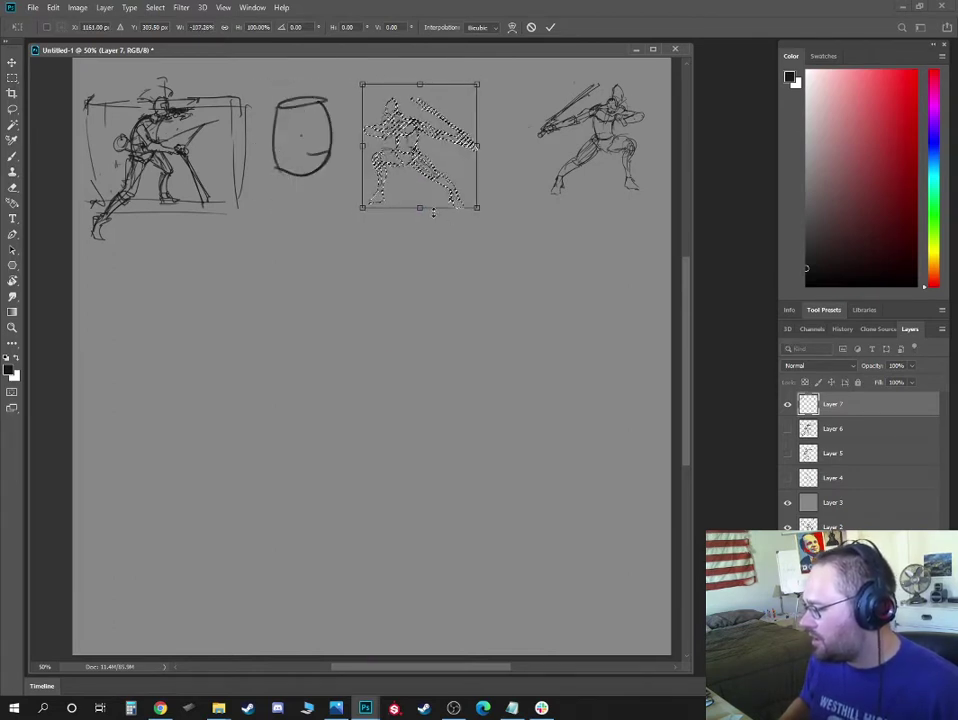
left_click_drag(420, 208, 424, 175)
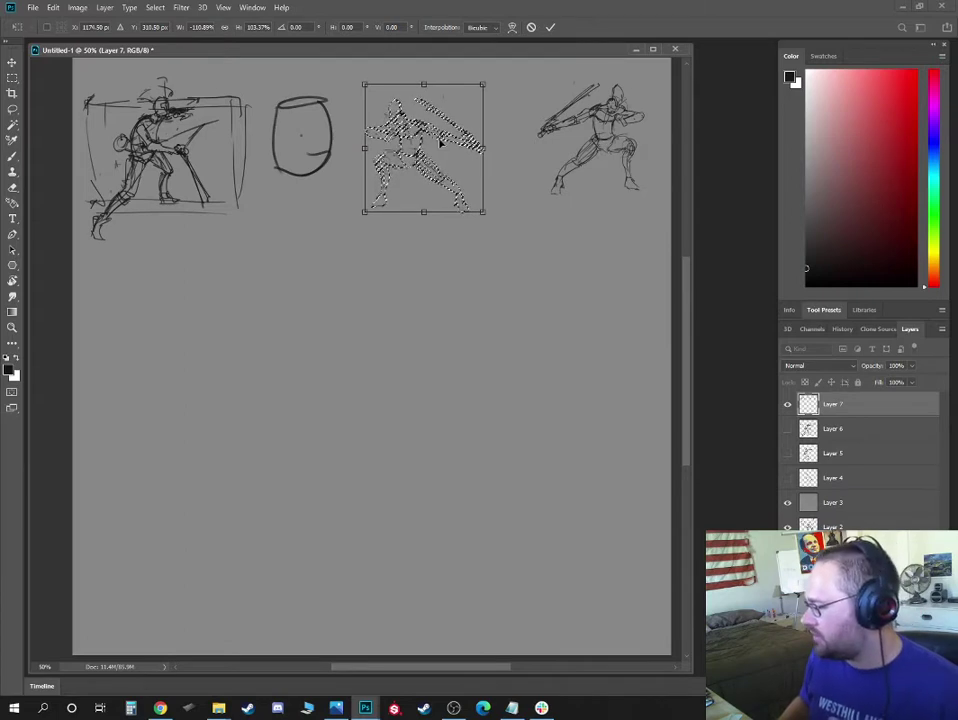
left_click_drag(440, 143, 448, 143)
left_click_drag(416, 64, 421, 65)
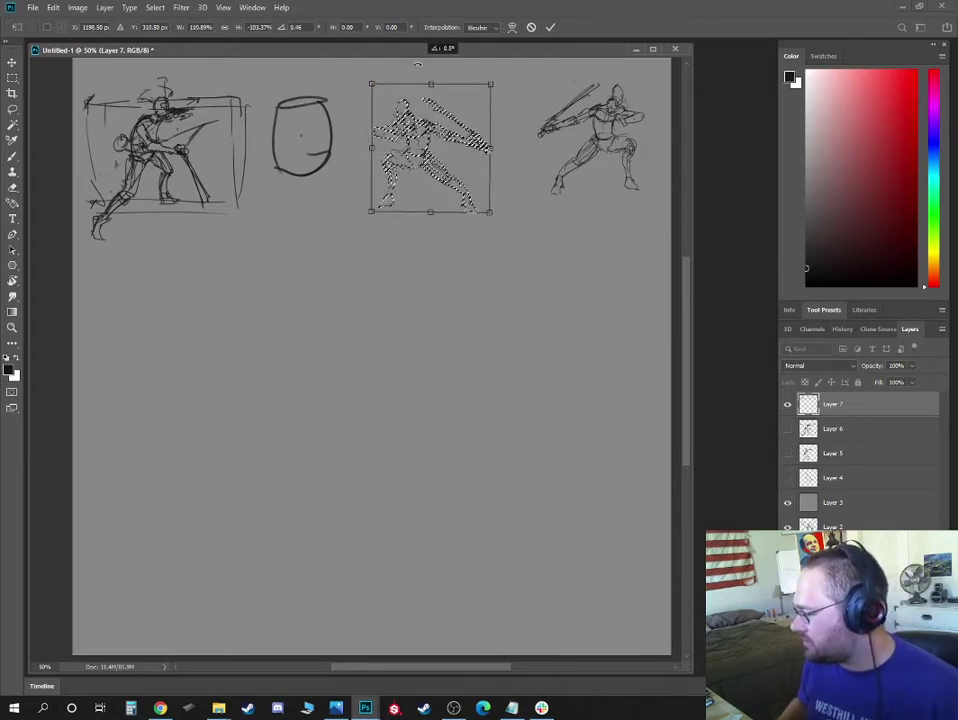
key("Return")
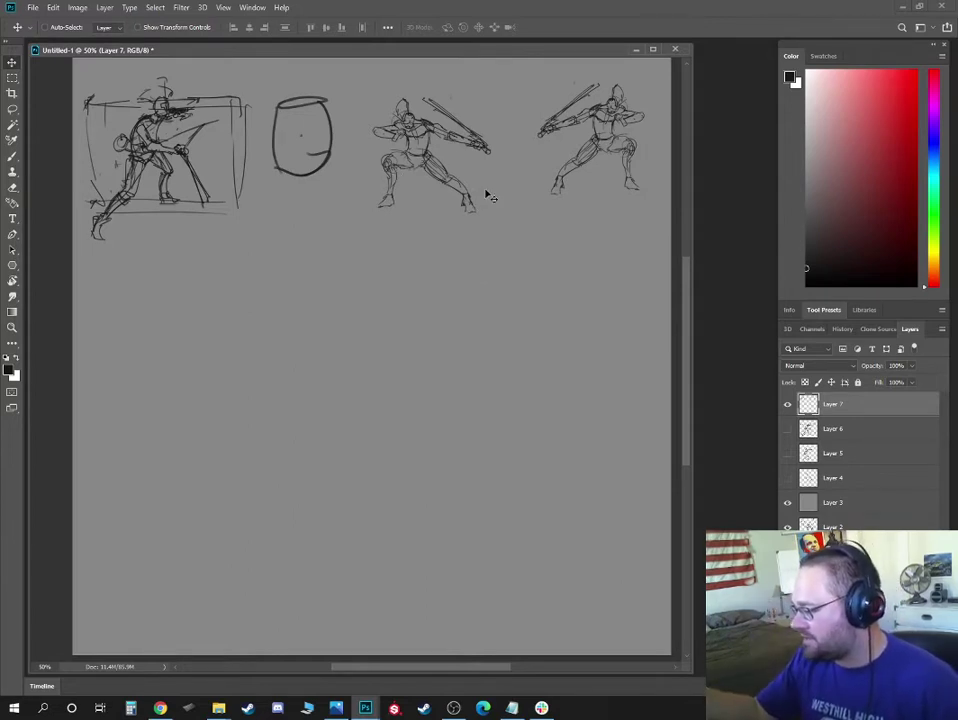
Block in a new pose's bent leg below the thumbnails, with a cylindrical thigh, round knee, shin and pointed foot
key("b")
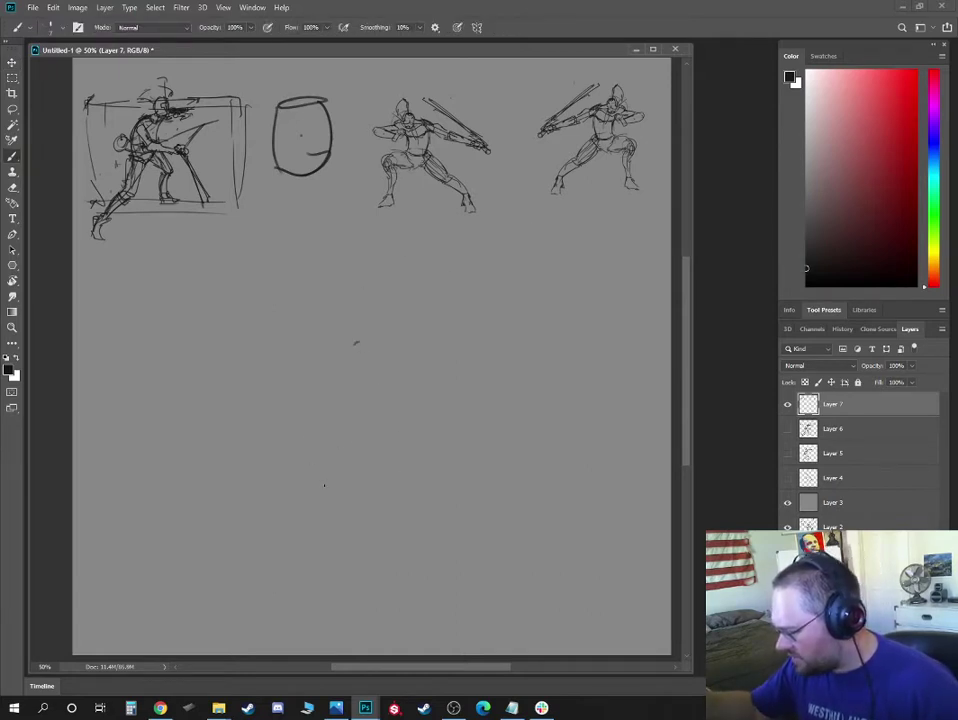
mouse_move(326, 439)
left_mouse_down()
mouse_move(355, 409)
mouse_move(327, 412)
mouse_move(369, 389)
mouse_move(361, 386)
mouse_move(392, 391)
mouse_move(400, 430)
left_mouse_up()
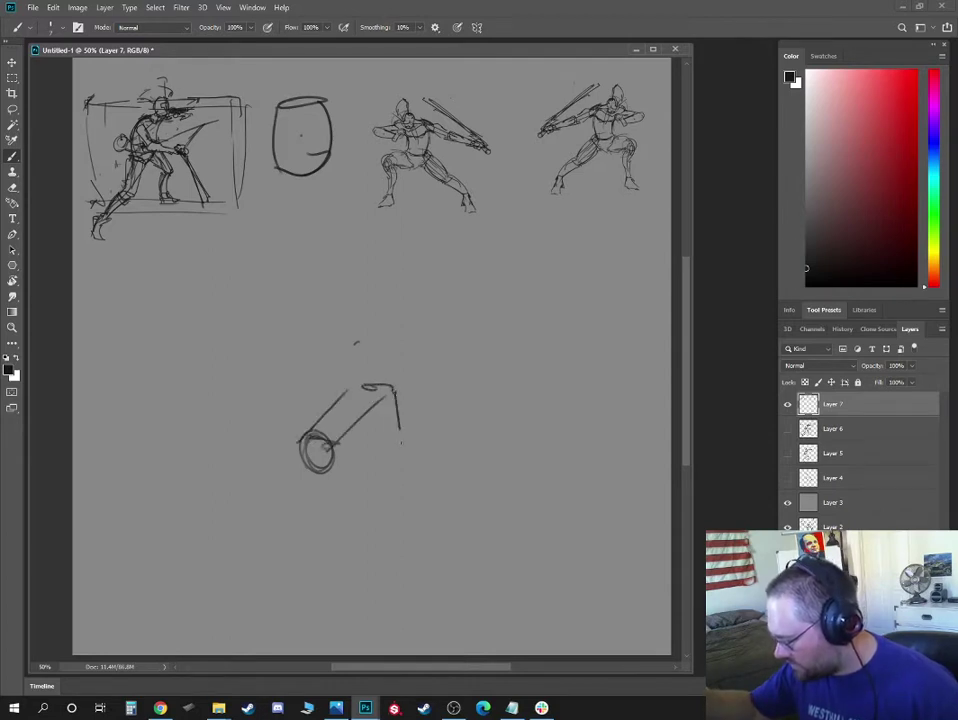
left_click_drag(334, 466, 403, 427)
mouse_move(300, 446)
left_mouse_down()
mouse_move(311, 480)
mouse_move(330, 482)
left_mouse_up()
left_click_drag(330, 445, 339, 482)
left_click_drag(339, 482, 402, 427)
mouse_move(338, 474)
left_mouse_down()
mouse_move(401, 437)
mouse_move(397, 394)
left_mouse_up()
mouse_move(371, 387)
left_mouse_down()
mouse_move(354, 395)
mouse_move(366, 390)
left_mouse_up()
mouse_move(322, 500)
left_mouse_down()
mouse_move(340, 552)
mouse_move(342, 469)
mouse_move(352, 480)
left_mouse_up()
left_click_drag(351, 546, 347, 561)
mouse_move(351, 556)
left_mouse_down()
mouse_move(364, 591)
mouse_move(372, 587)
mouse_move(330, 582)
mouse_move(313, 597)
mouse_move(325, 609)
mouse_move(360, 594)
left_mouse_up()
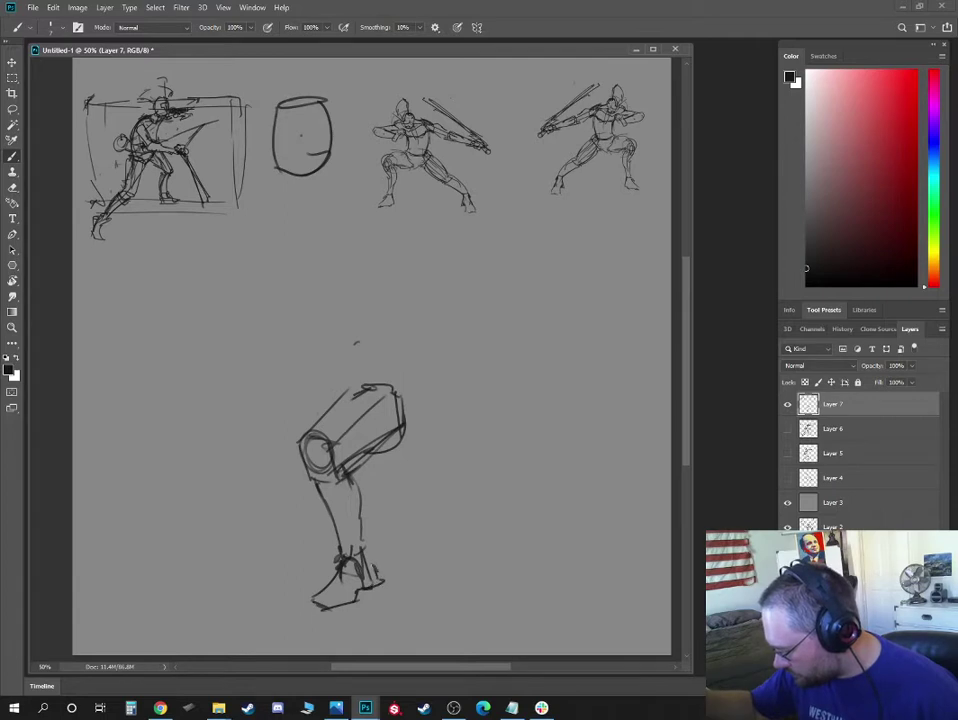
Shape the calf and foot of the bent leg and add a cuff and crisscross wrappings around the shin
mouse_move(364, 500)
left_mouse_down()
mouse_move(330, 509)
mouse_move(341, 536)
mouse_move(294, 601)
left_mouse_up()
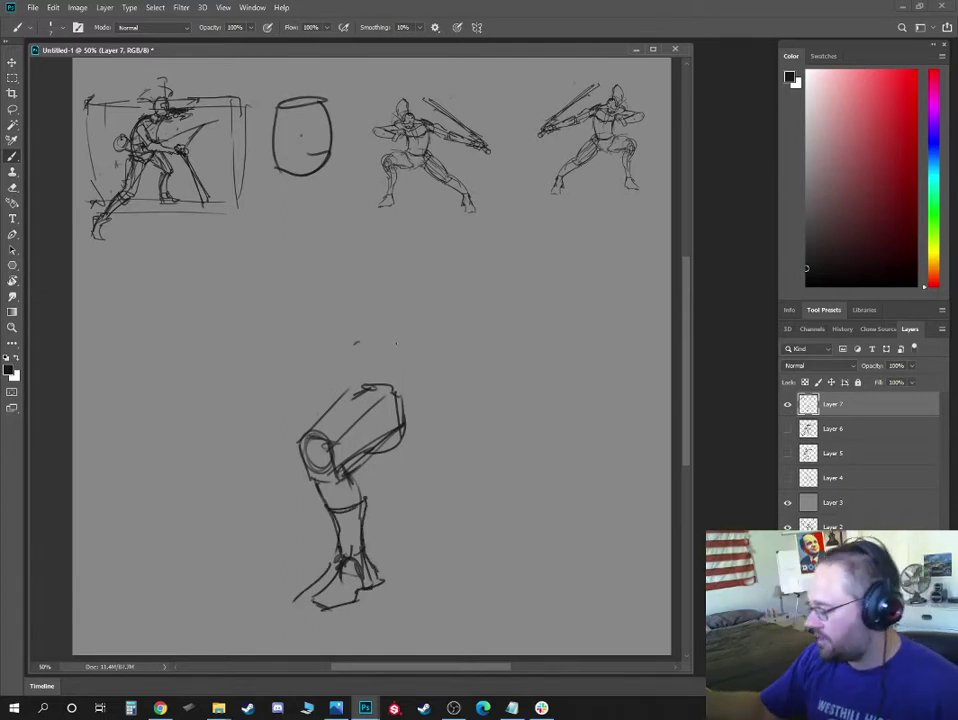
mouse_move(329, 509)
left_mouse_down()
mouse_move(366, 496)
mouse_move(332, 493)
mouse_move(344, 466)
mouse_move(325, 462)
left_mouse_up()
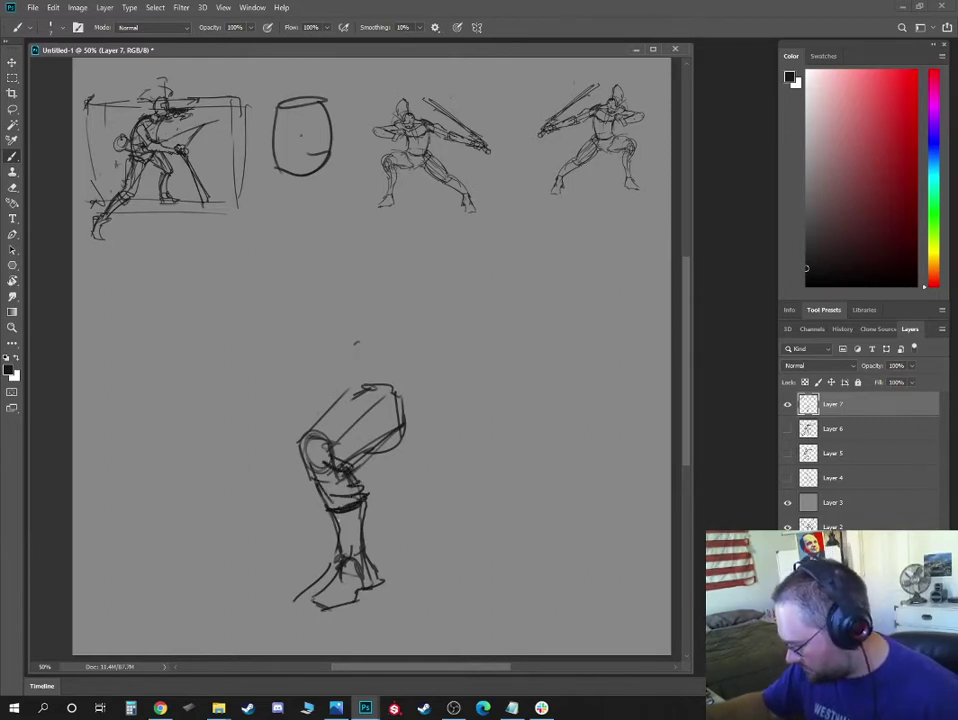
left_click_drag(362, 533, 331, 527)
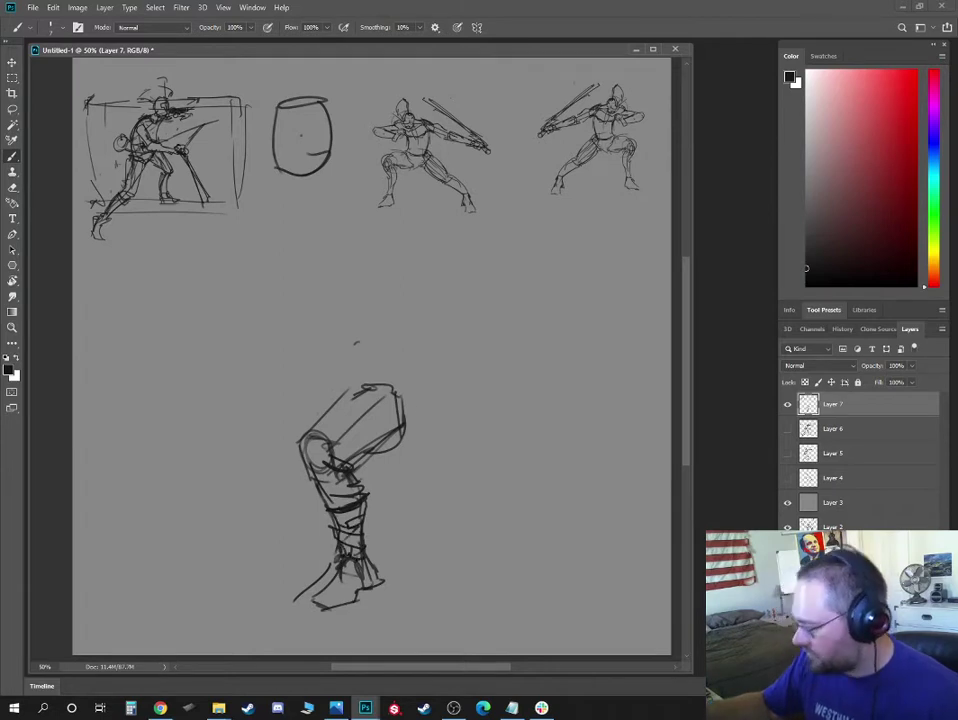
Draw concentric circles for the hip and sketch the second leg angled down behind the knee to a raised foot
left_click_drag(414, 376, 404, 420)
mouse_move(365, 385)
left_mouse_down()
mouse_move(407, 375)
mouse_move(372, 402)
left_mouse_up()
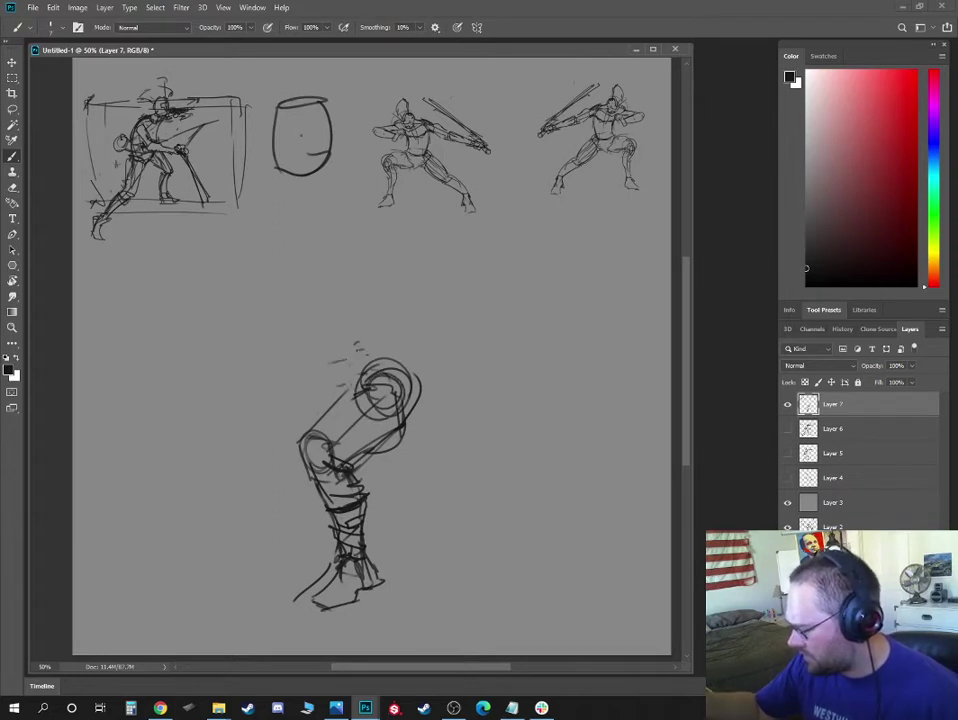
mouse_move(369, 349)
left_mouse_down()
mouse_move(333, 362)
mouse_move(378, 351)
mouse_move(334, 361)
left_mouse_up()
mouse_move(334, 361)
left_mouse_down()
mouse_move(340, 375)
mouse_move(300, 402)
mouse_move(255, 458)
mouse_move(287, 499)
mouse_move(222, 496)
mouse_move(275, 499)
mouse_move(270, 472)
left_mouse_up()
left_click_drag(266, 470, 320, 365)
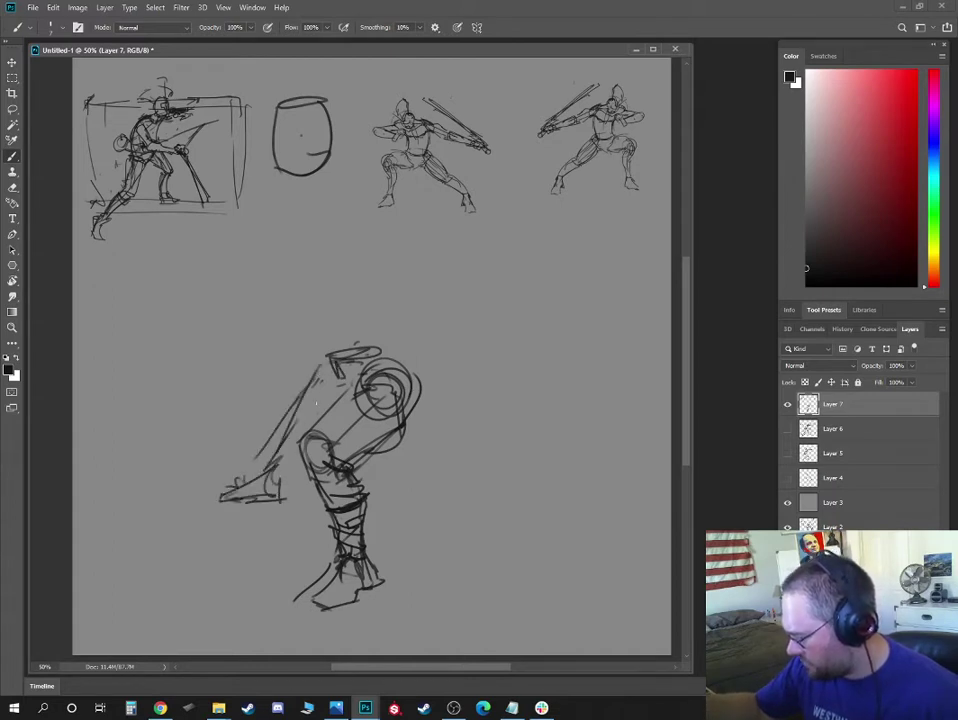
mouse_move(285, 441)
left_mouse_down()
mouse_move(364, 381)
mouse_move(325, 367)
mouse_move(267, 475)
left_mouse_up()
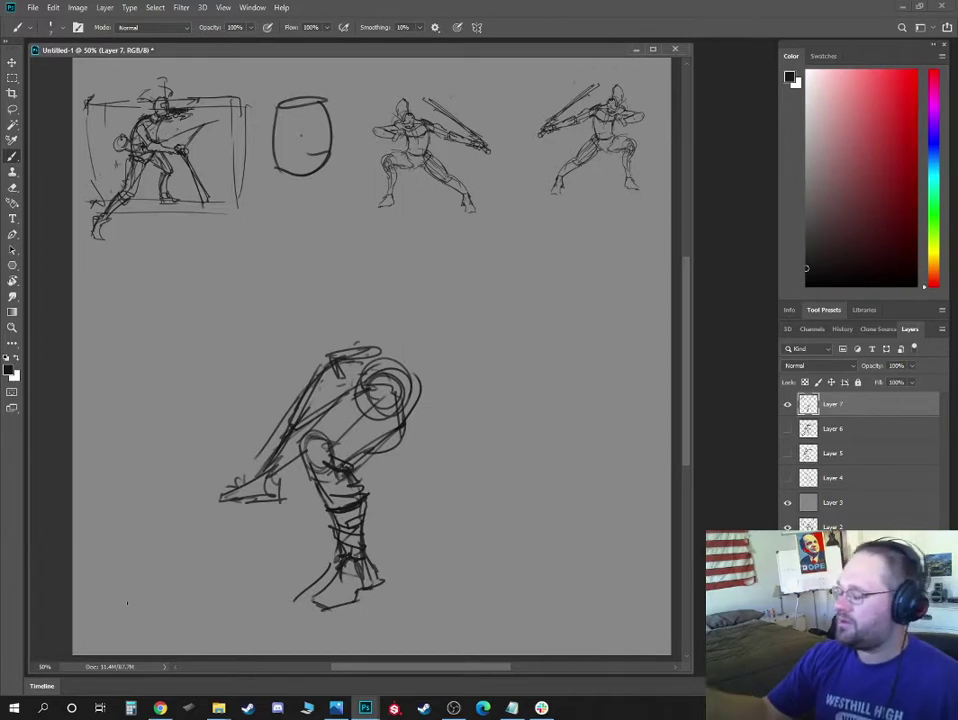
Block in the torso above the hips with an oval ribcage, a belly line and a reaching direction line in front
left_click_drag(334, 357, 282, 342)
mouse_move(354, 336)
left_mouse_down()
mouse_move(388, 353)
mouse_move(376, 297)
mouse_move(282, 278)
mouse_move(298, 281)
left_mouse_up()
left_click_drag(243, 326, 178, 379)
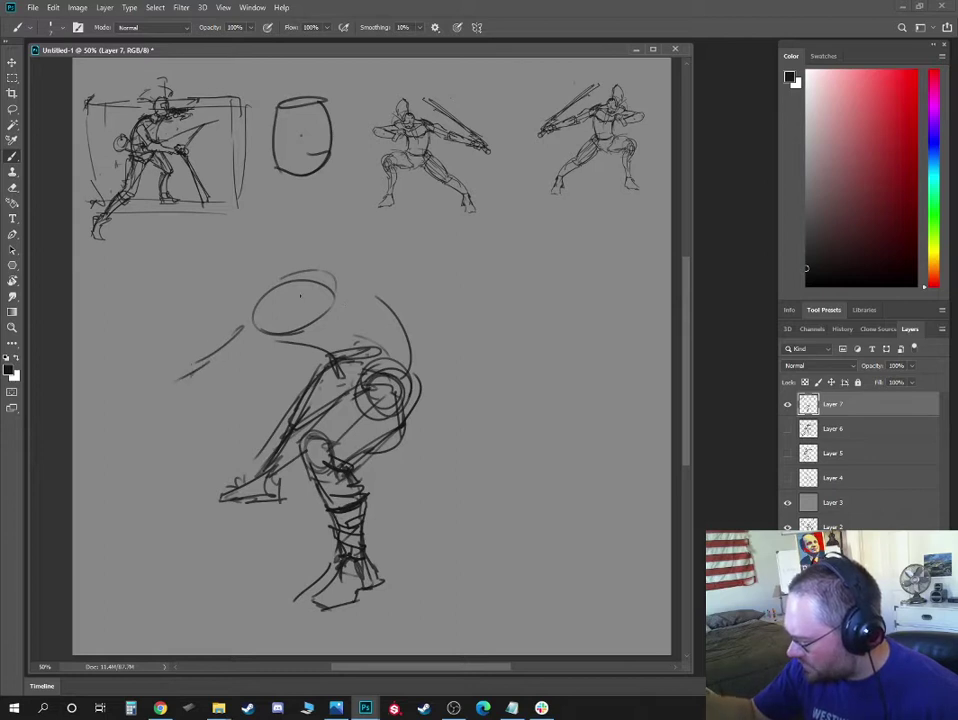
Sketch the near arm with shoulder and elbow circles, a cylindrical upper arm and a forearm bent up to the hand
mouse_move(350, 303)
left_mouse_down()
mouse_move(356, 347)
mouse_move(290, 382)
left_mouse_up()
mouse_move(329, 318)
left_mouse_down()
mouse_move(288, 378)
mouse_move(308, 314)
mouse_move(320, 314)
left_mouse_up()
mouse_move(308, 360)
left_mouse_down()
mouse_move(352, 286)
mouse_move(322, 310)
left_mouse_up()
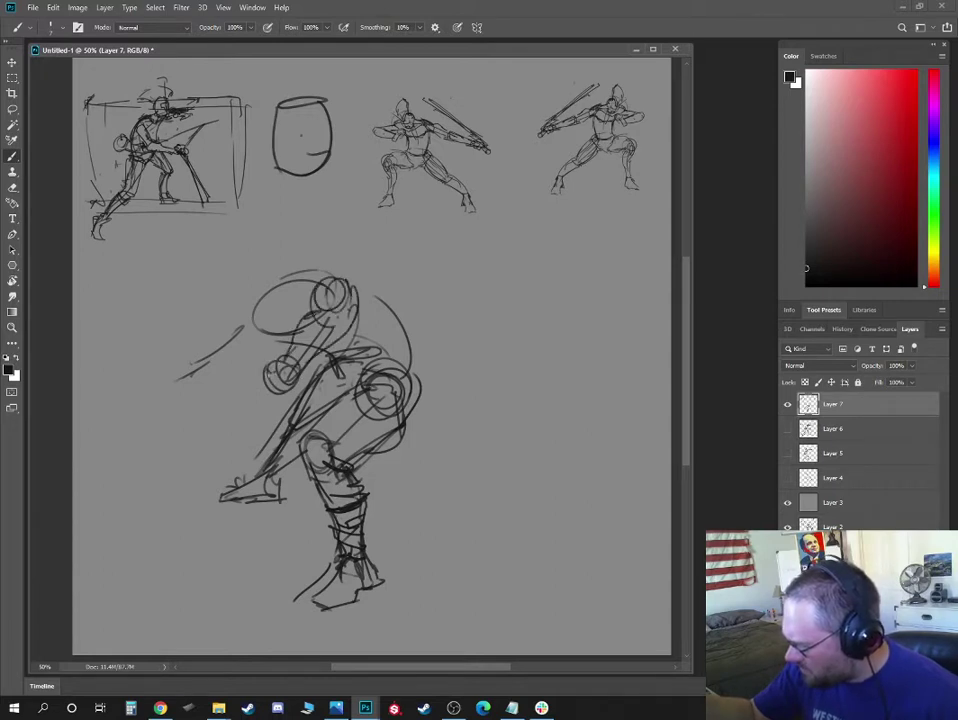
mouse_move(245, 335)
left_mouse_down()
mouse_move(200, 352)
mouse_move(250, 340)
left_mouse_up()
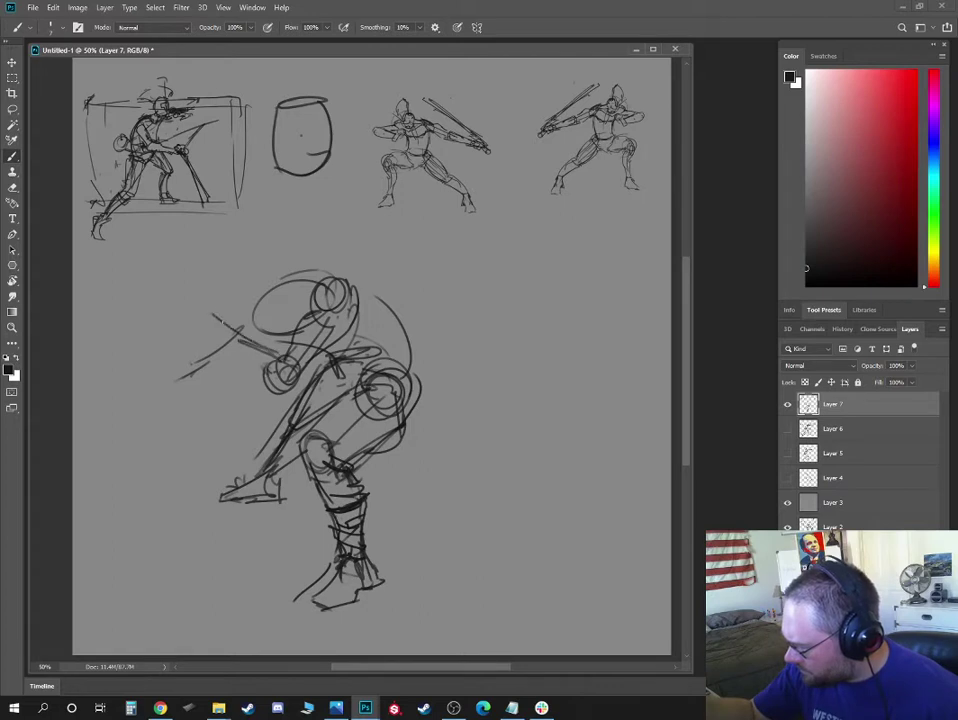
mouse_move(200, 315)
left_mouse_down()
mouse_move(240, 345)
mouse_move(255, 338)
mouse_move(204, 318)
mouse_move(236, 296)
mouse_move(230, 318)
mouse_move(236, 313)
mouse_move(190, 309)
mouse_move(192, 297)
left_mouse_up()
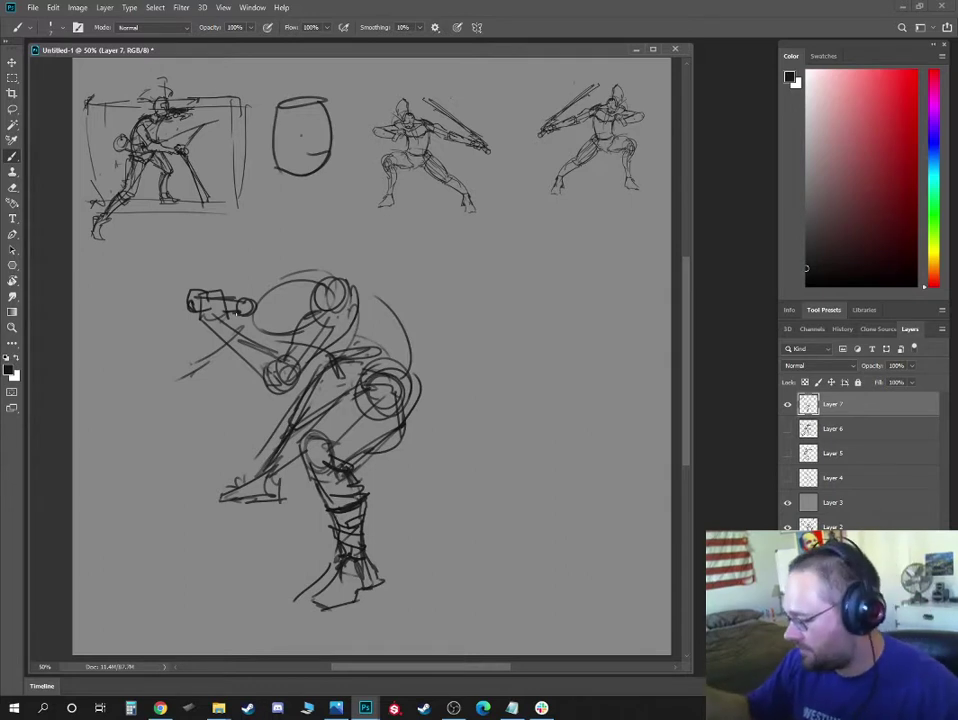
Draw the head over the front of the ribcage beside the raised fists, with brow, eyes, jaw and a cleaned-up ear
left_click_drag(275, 314, 245, 275)
mouse_move(238, 268)
left_mouse_down()
mouse_move(280, 248)
mouse_move(232, 300)
left_mouse_up()
left_click_drag(262, 240, 288, 300)
mouse_move(230, 262)
left_mouse_down()
mouse_move(237, 246)
mouse_move(240, 298)
left_mouse_up()
mouse_move(226, 282)
left_mouse_down()
mouse_move(248, 247)
mouse_move(270, 271)
left_mouse_up()
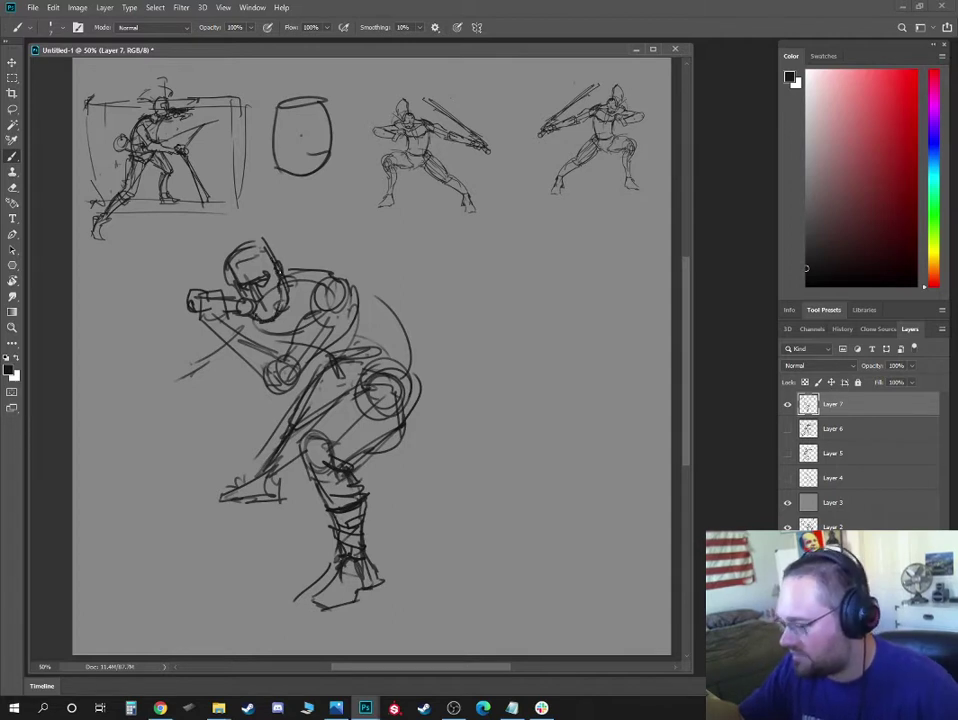
key("e")
key("b")
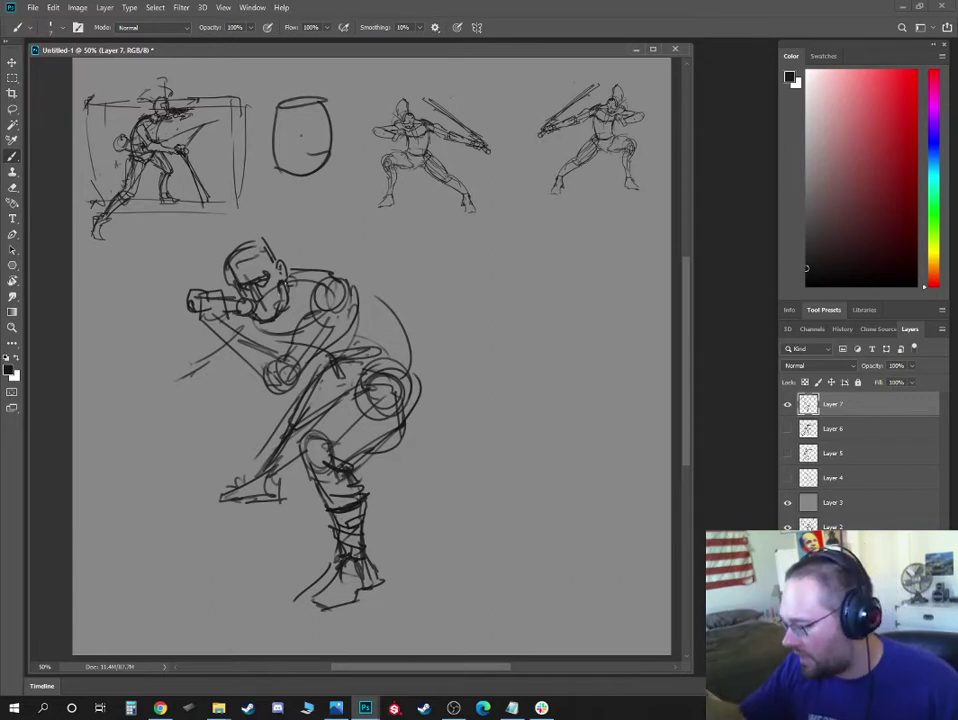
key("e")
key("b")
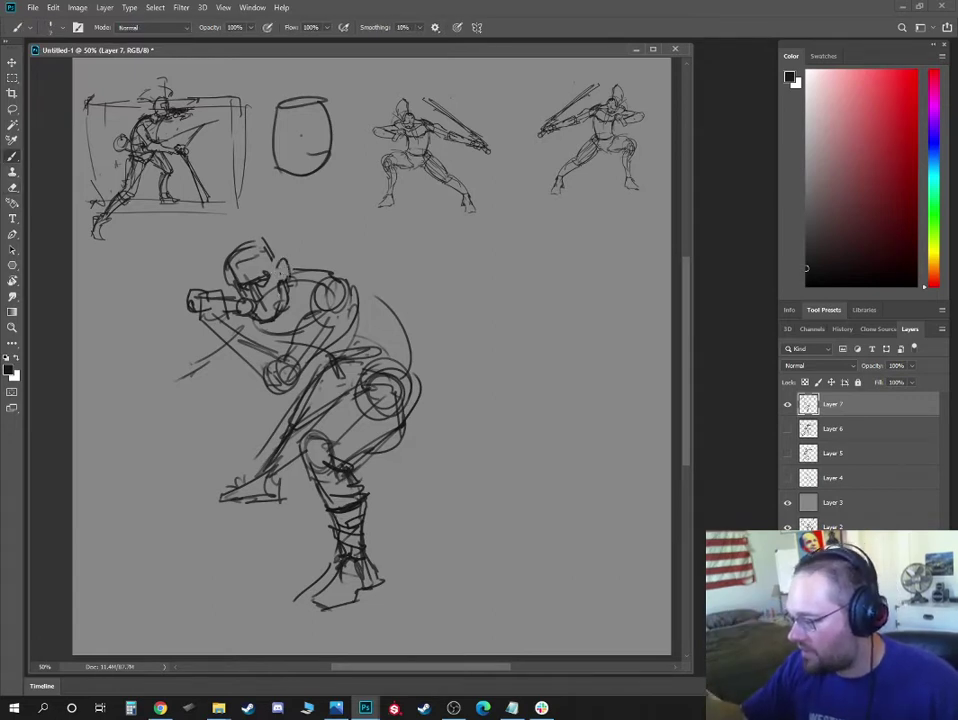
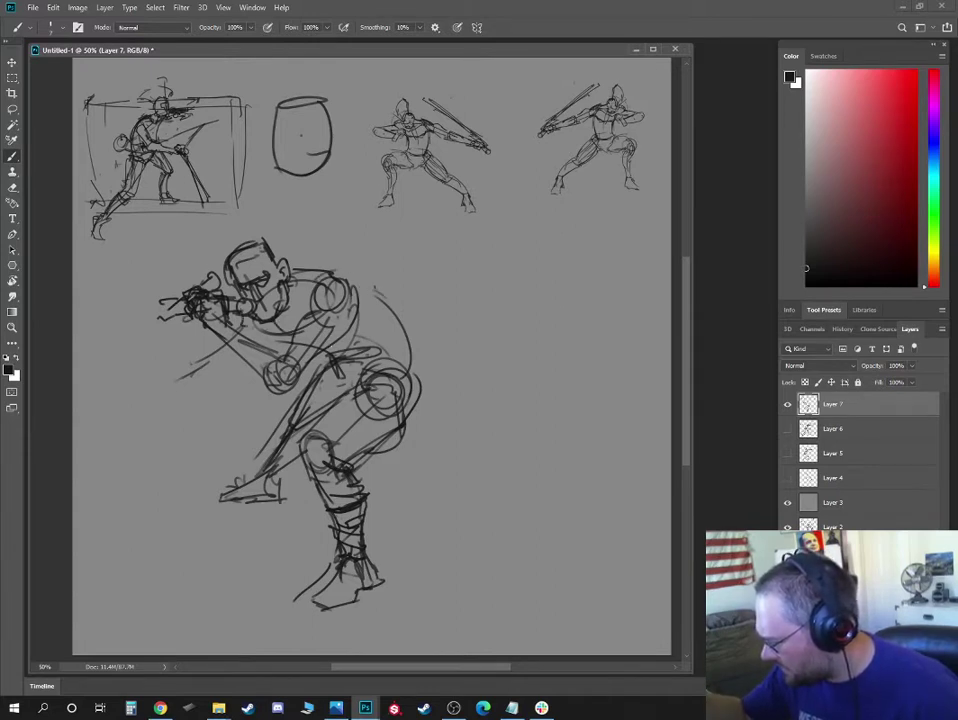
Draw a round gourd-like bag behind the waist, with an inner circle, a narrow neck and a looped strap to the torso
left_click_drag(440, 321, 452, 368)
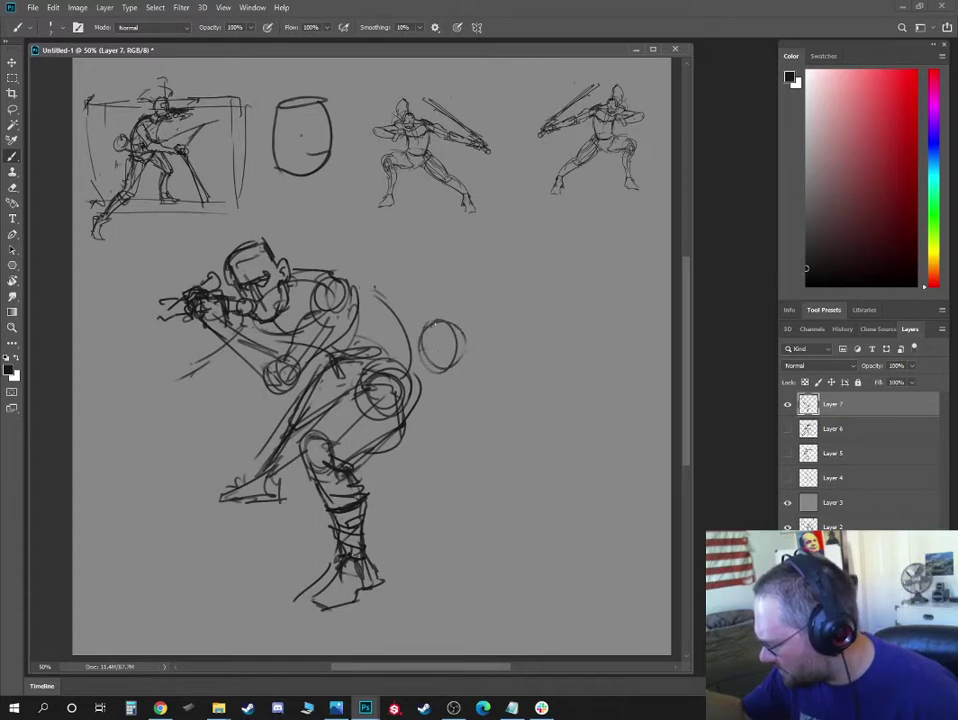
mouse_move(435, 323)
left_mouse_down()
mouse_move(408, 341)
mouse_move(446, 375)
mouse_move(443, 334)
left_mouse_up()
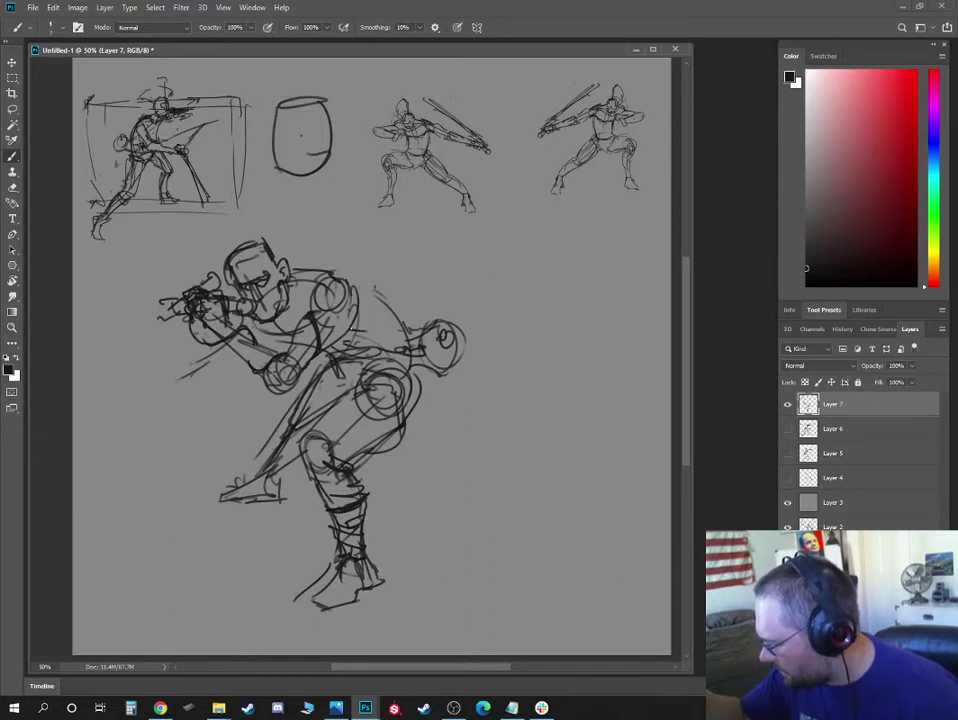
left_click_drag(353, 329, 388, 334)
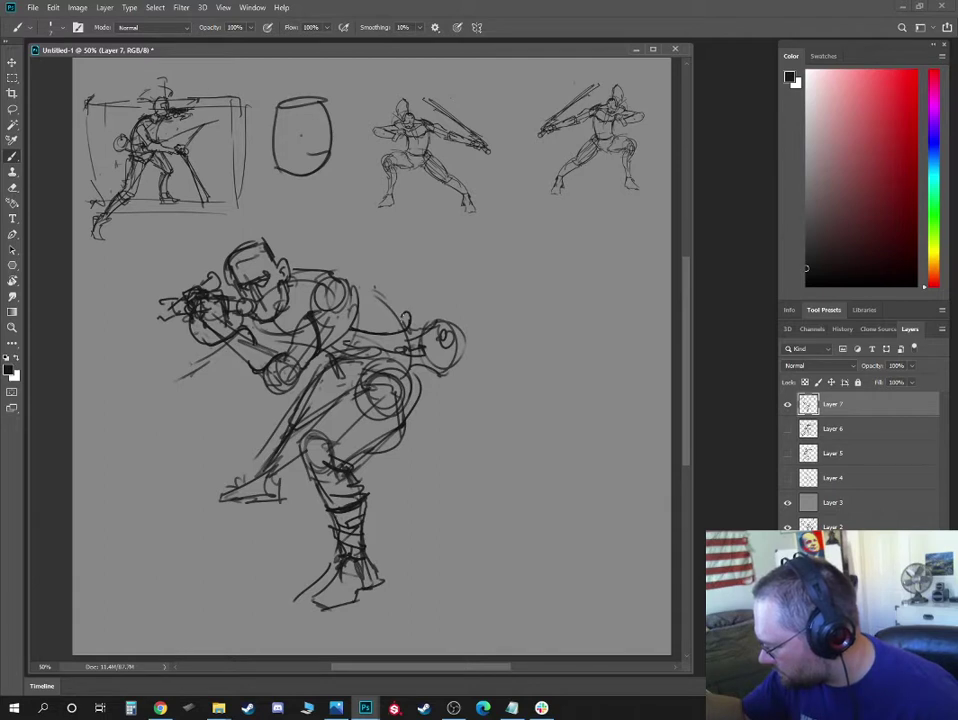
left_click_drag(395, 338, 349, 326)
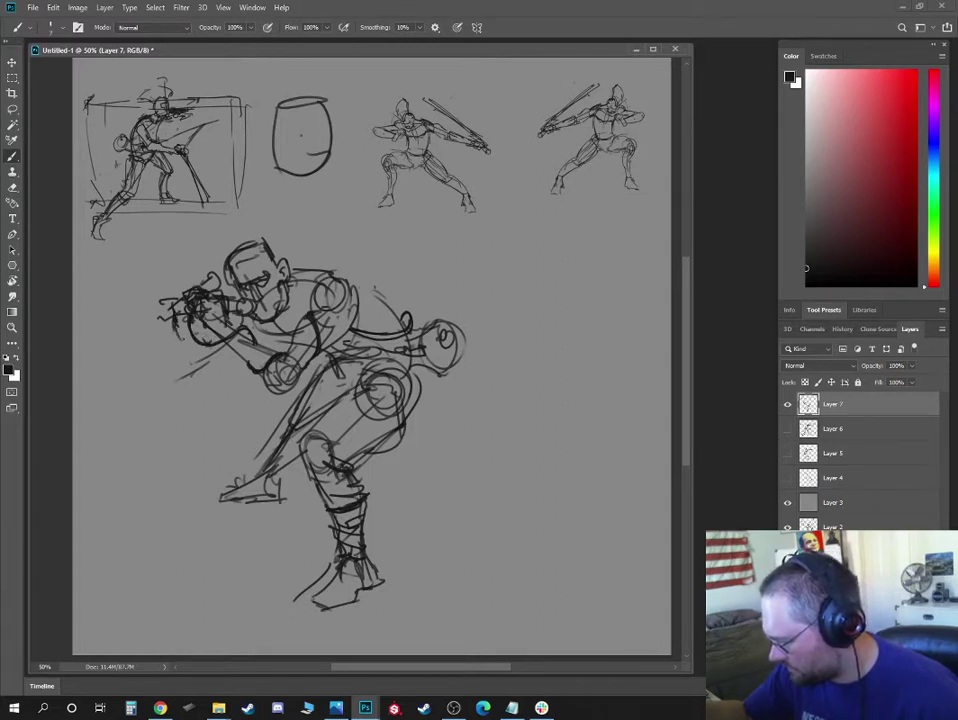
Try a long curve hanging from the raised hands past the lifted foot, then erase it and repair the foot
mouse_move(174, 316)
left_mouse_down()
mouse_move(190, 376)
mouse_move(222, 392)
mouse_move(212, 381)
mouse_move(222, 525)
left_mouse_up()
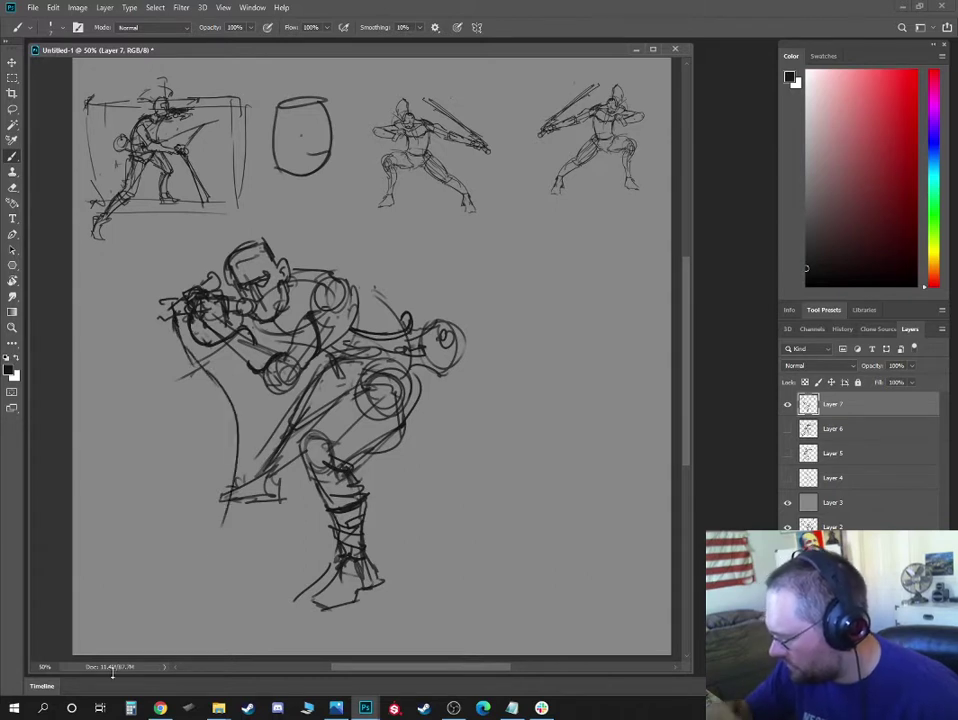
key("e")
mouse_move(202, 366)
left_mouse_down()
mouse_move(238, 421)
mouse_move(228, 478)
left_mouse_up()
left_click(221, 516)
key("b")
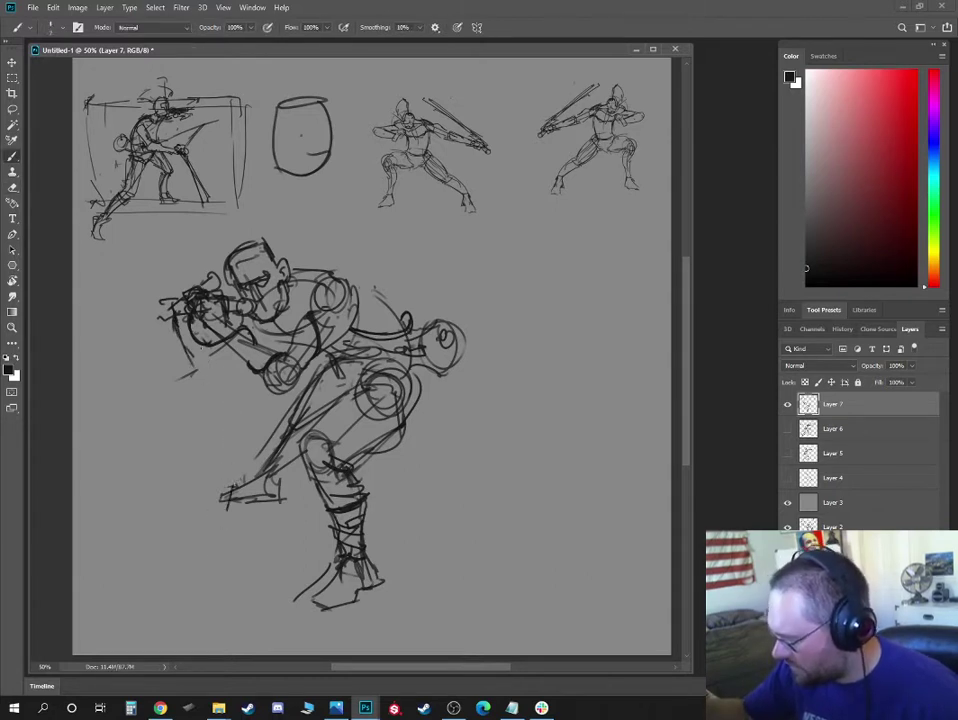
Draw a long curved blade sweeping forward and down from the raised hands with several overlapping strokes
left_click_drag(165, 318, 75, 470)
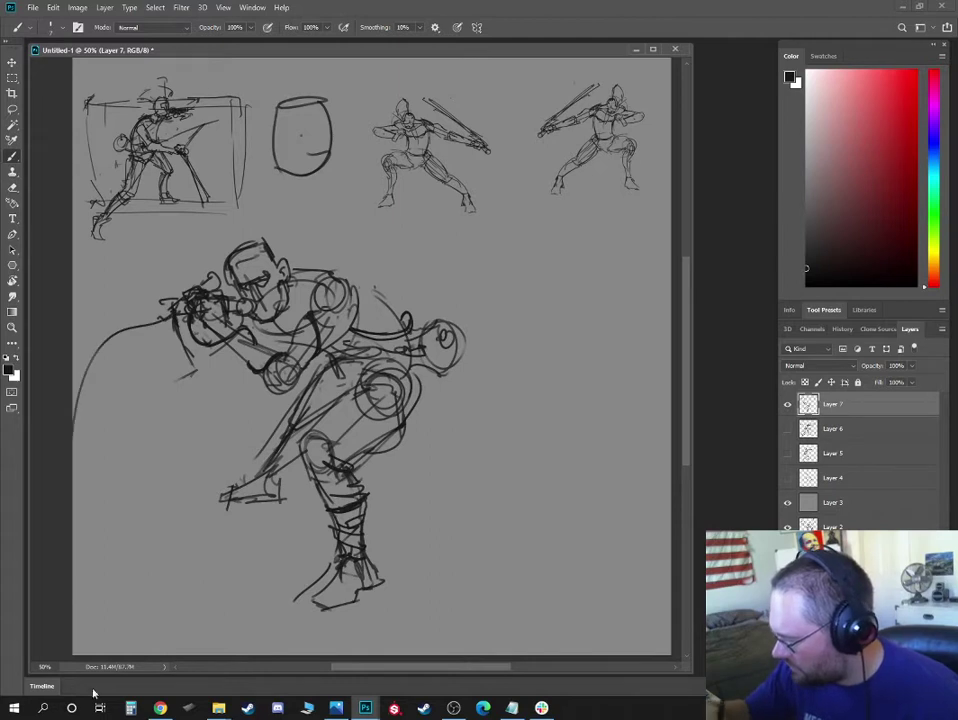
left_click_drag(160, 320, 85, 475)
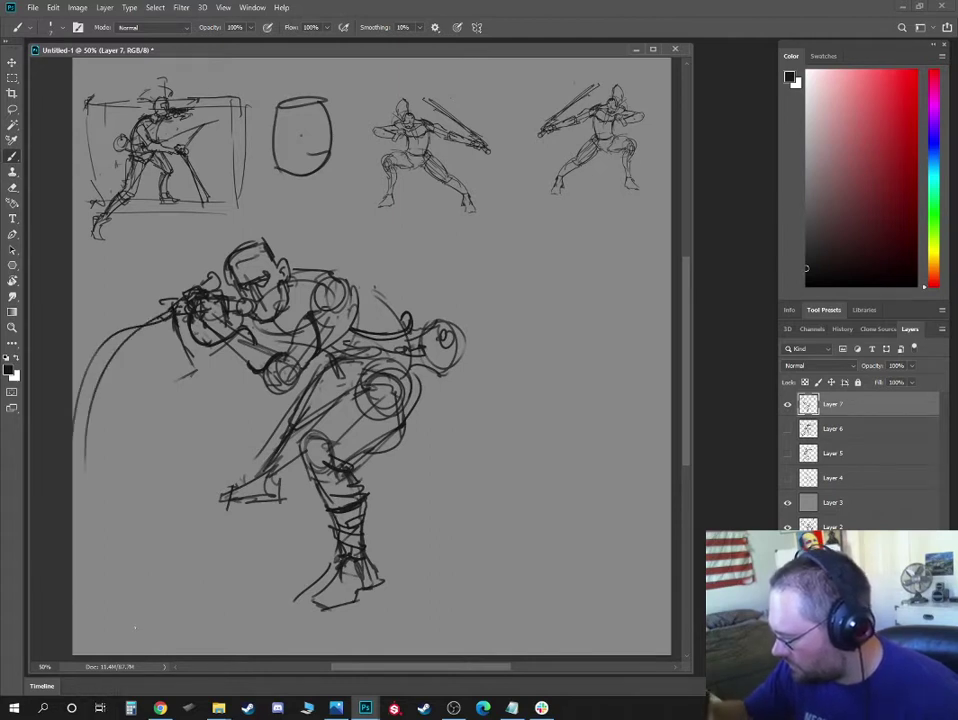
left_click_drag(160, 312, 78, 508)
mouse_move(247, 403)
left_mouse_down()
mouse_move(340, 385)
mouse_move(357, 371)
left_mouse_up()
left_click_drag(507, 428, 379, 457)
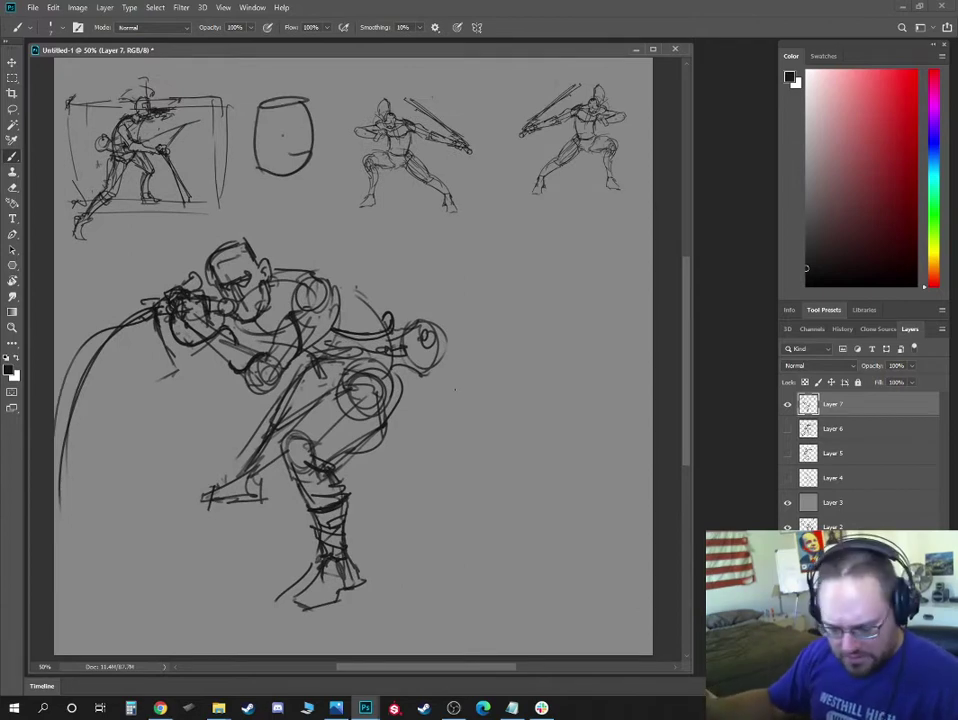
Lasso the new figure and move it right toward the canvas centre, then deselect and shift all the sketches slightly down
key("l")
mouse_move(293, 231)
left_mouse_down()
mouse_move(432, 612)
mouse_move(60, 535)
mouse_move(192, 236)
mouse_move(298, 204)
left_mouse_up()
key("v")
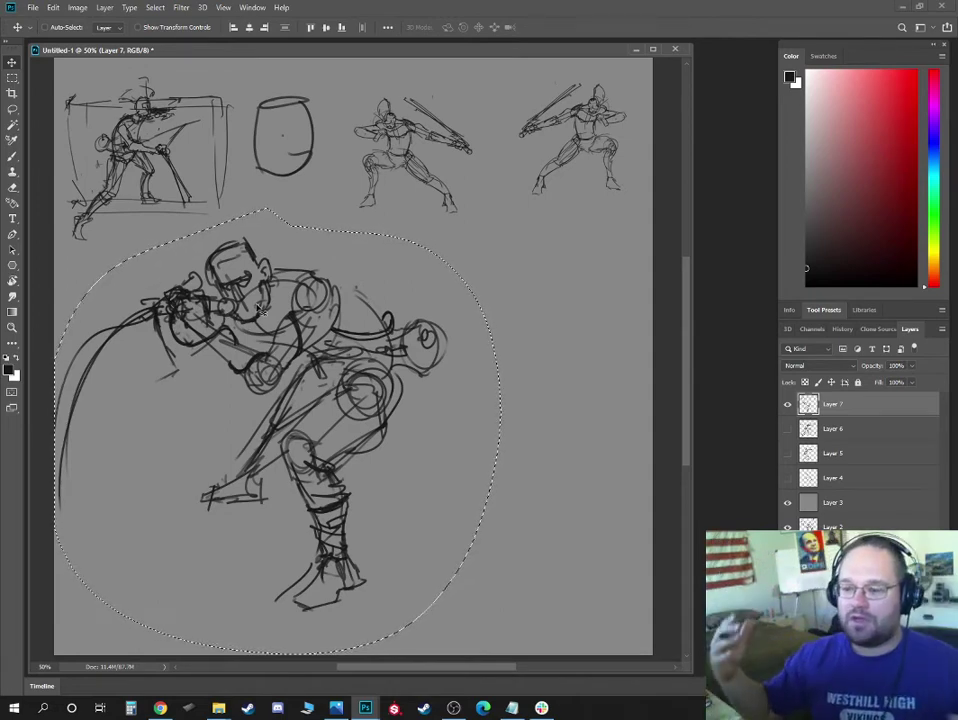
key("b")
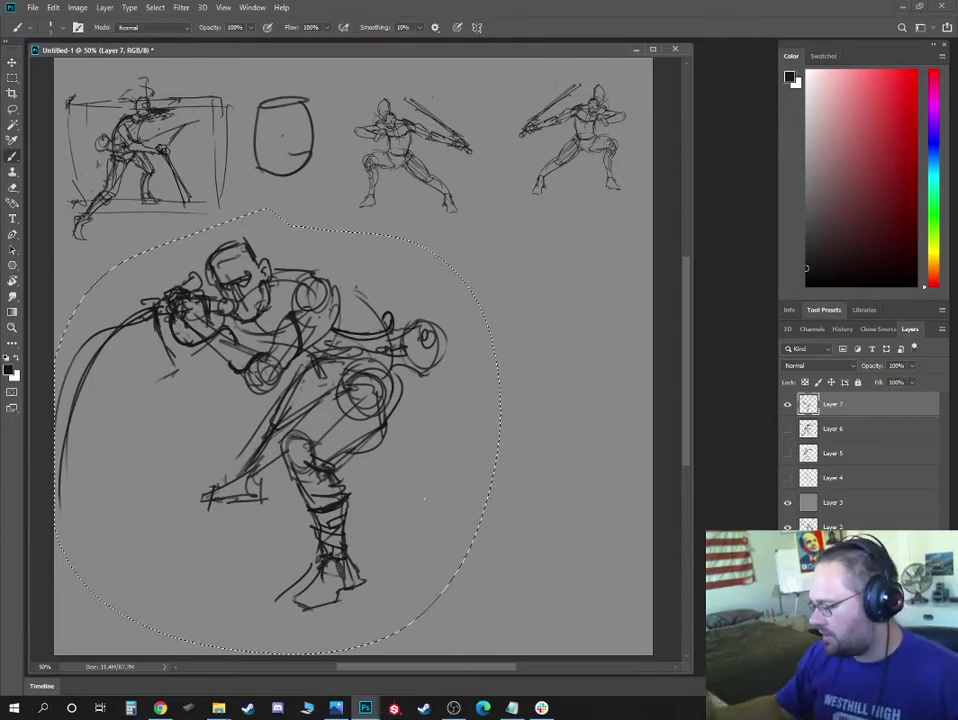
key("v")
mouse_move(390, 318)
left_mouse_down()
mouse_move(492, 302)
mouse_move(479, 306)
left_mouse_up()
key("ctrl+d")
left_click_drag(352, 298, 361, 320)
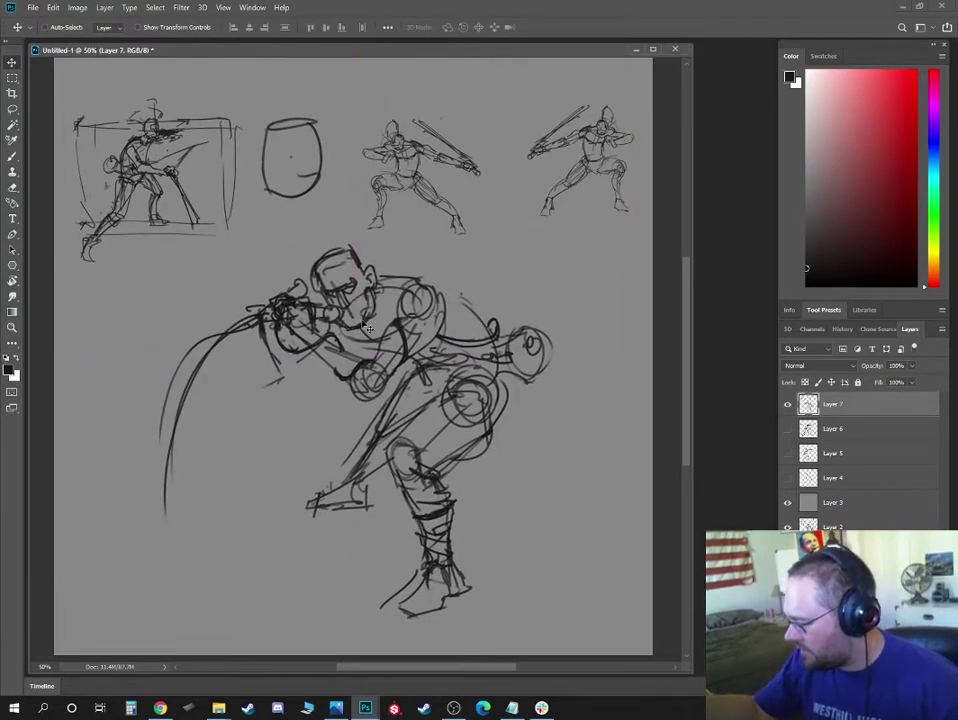
Try feathery, swept-back hair above the figure's head, then erase it
key("b")
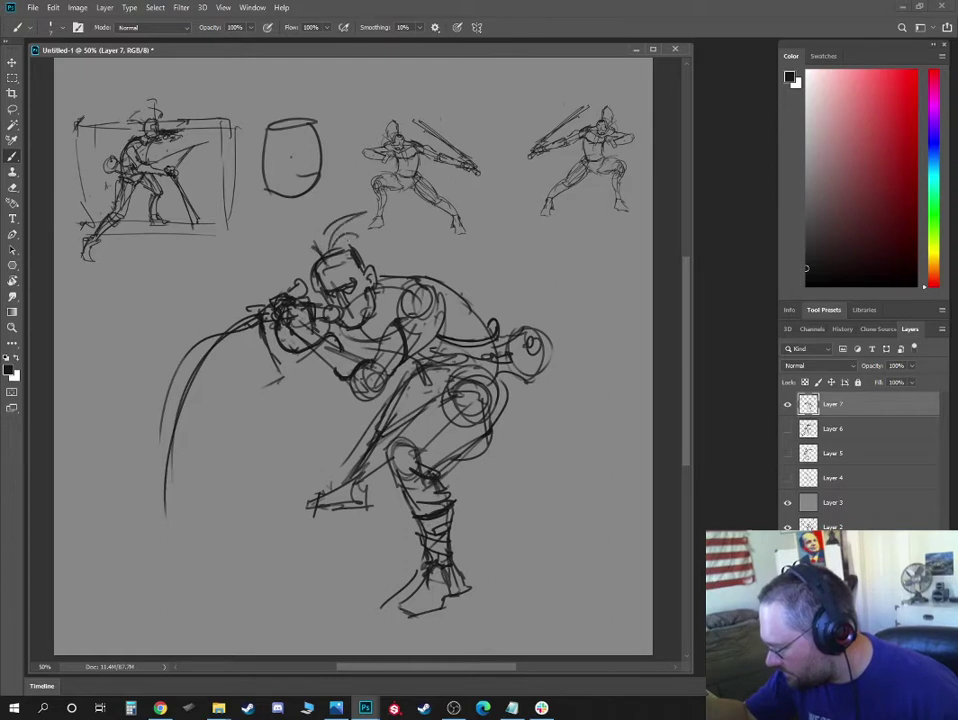
key("e")
key("b")
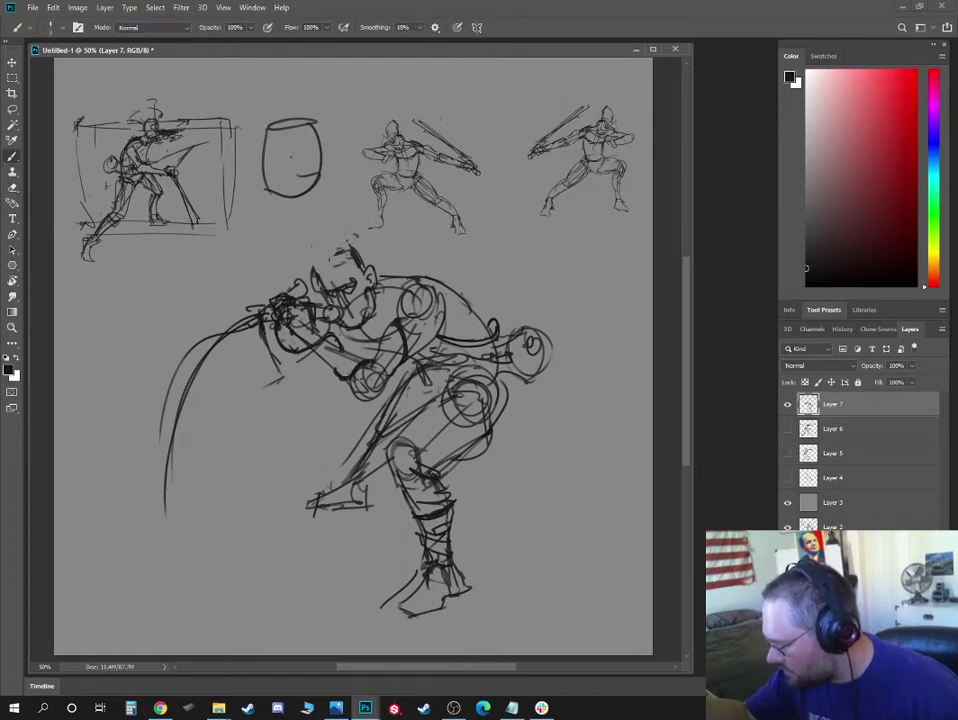
mouse_move(325, 258)
left_mouse_down()
mouse_move(335, 218)
mouse_move(395, 228)
mouse_move(427, 248)
left_mouse_up()
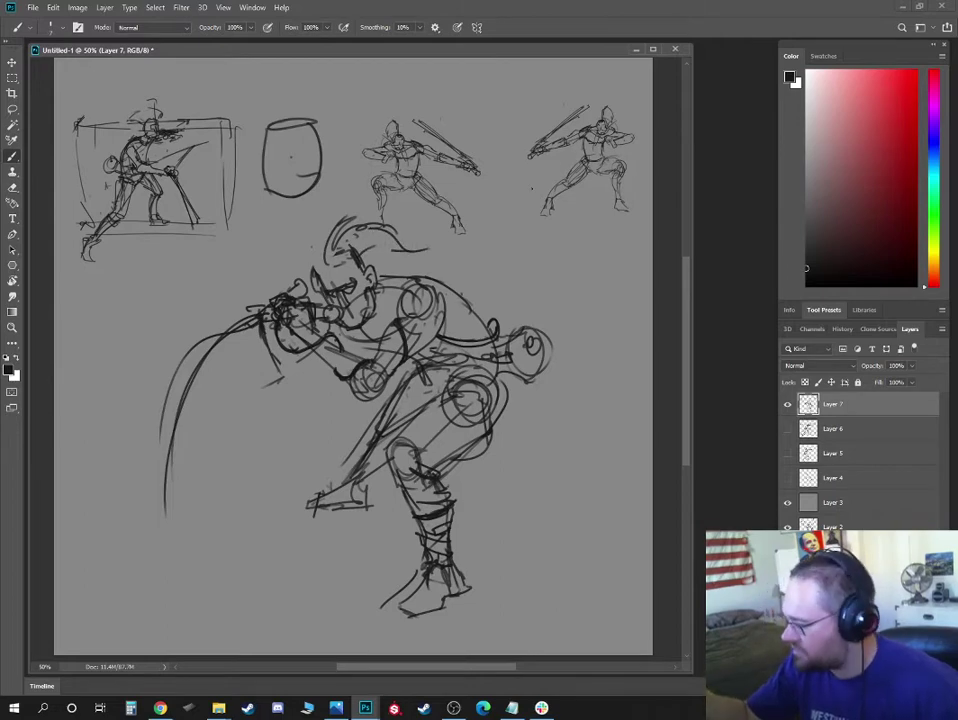
key("e")
mouse_move(340, 228)
left_mouse_down()
mouse_move(354, 243)
mouse_move(364, 232)
left_mouse_up()
key("b")
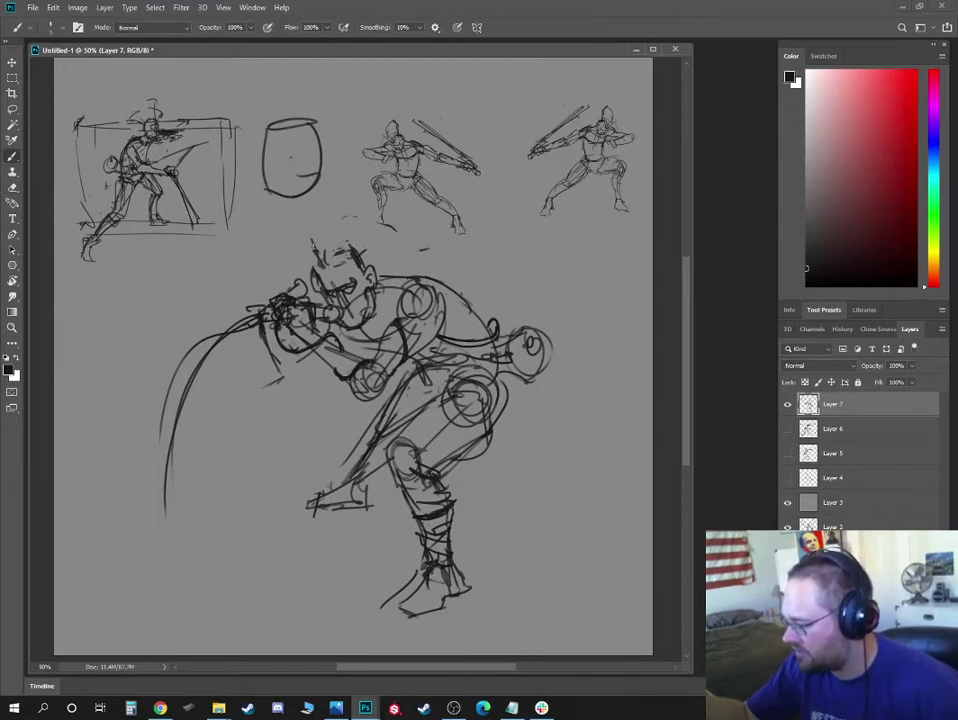
Try a spiky crown on the head, erase it and redraw a rounded skull with short hair
left_click_drag(318, 242, 324, 212)
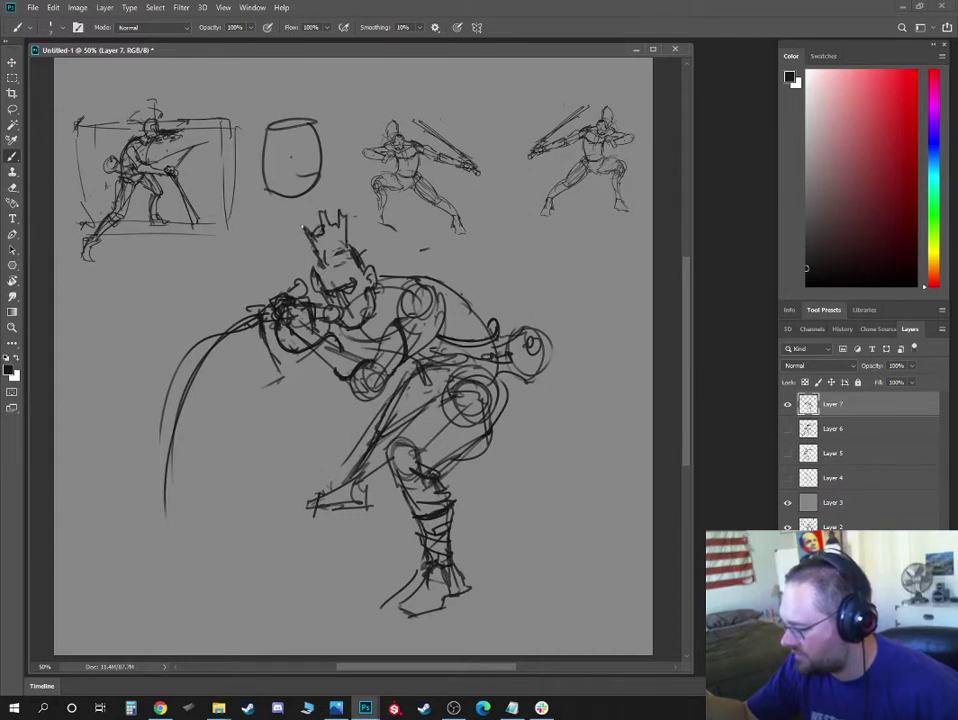
key("e")
mouse_move(306, 220)
left_mouse_down()
mouse_move(345, 232)
mouse_move(322, 256)
mouse_move(336, 266)
mouse_move(330, 236)
mouse_move(325, 266)
mouse_move(322, 256)
left_mouse_up()
key("b")
key("e")
key("b")
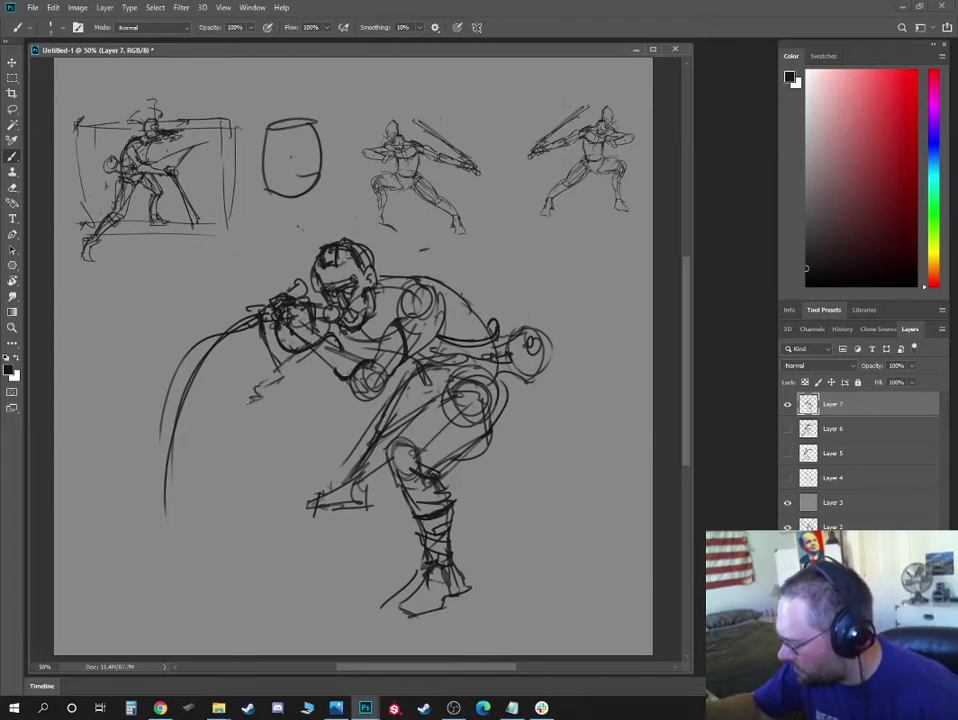
Sketch a hand on the lower forearm reaching forward beneath the raised fists, with a long straight blade angled down from it
mouse_move(252, 401)
left_mouse_down()
mouse_move(333, 356)
mouse_move(243, 401)
mouse_move(219, 396)
left_mouse_up()
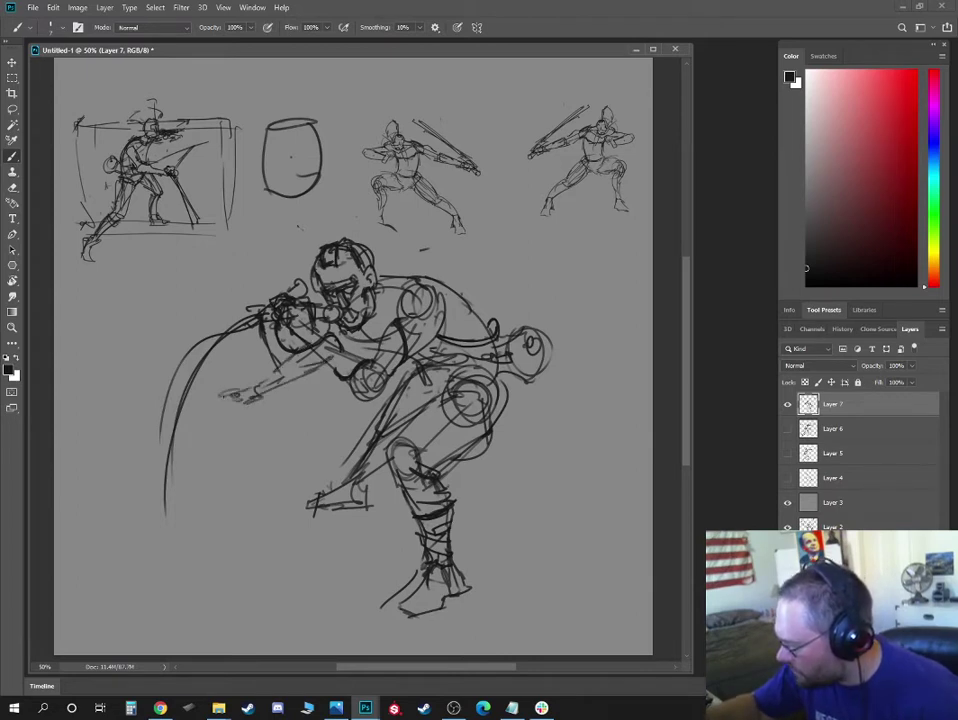
left_click_drag(270, 366, 65, 500)
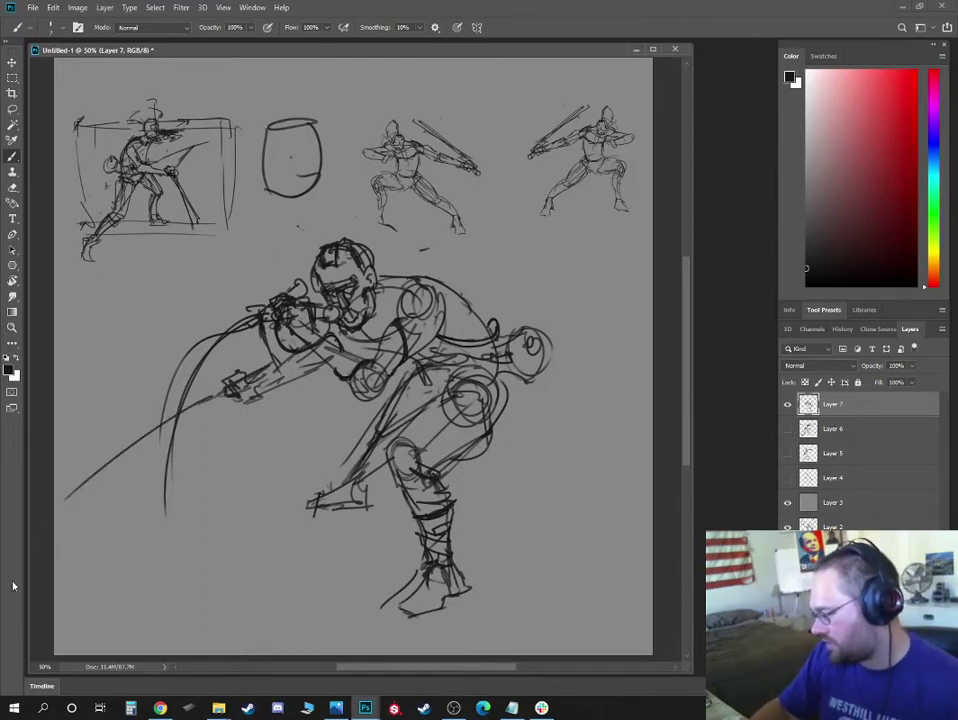
On a new layer, sketch an alternate raised arm in dark blue-grey, extending forward from the head with a long blade
key("ctrl+shift+alt+n")
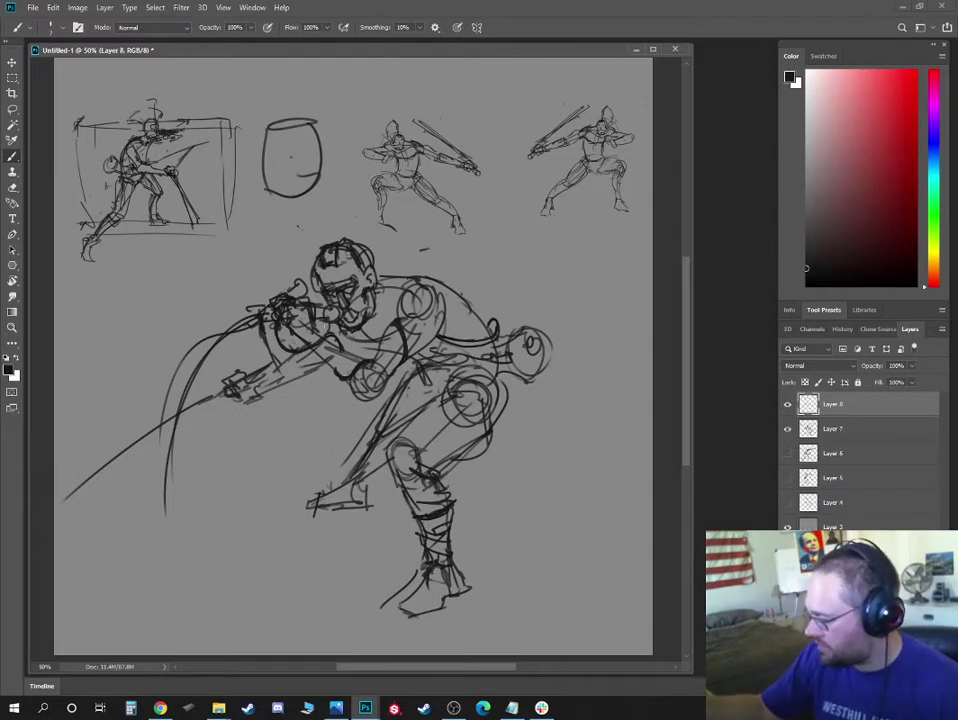
left_click(936, 271)
left_click(936, 154)
left_click(840, 228)
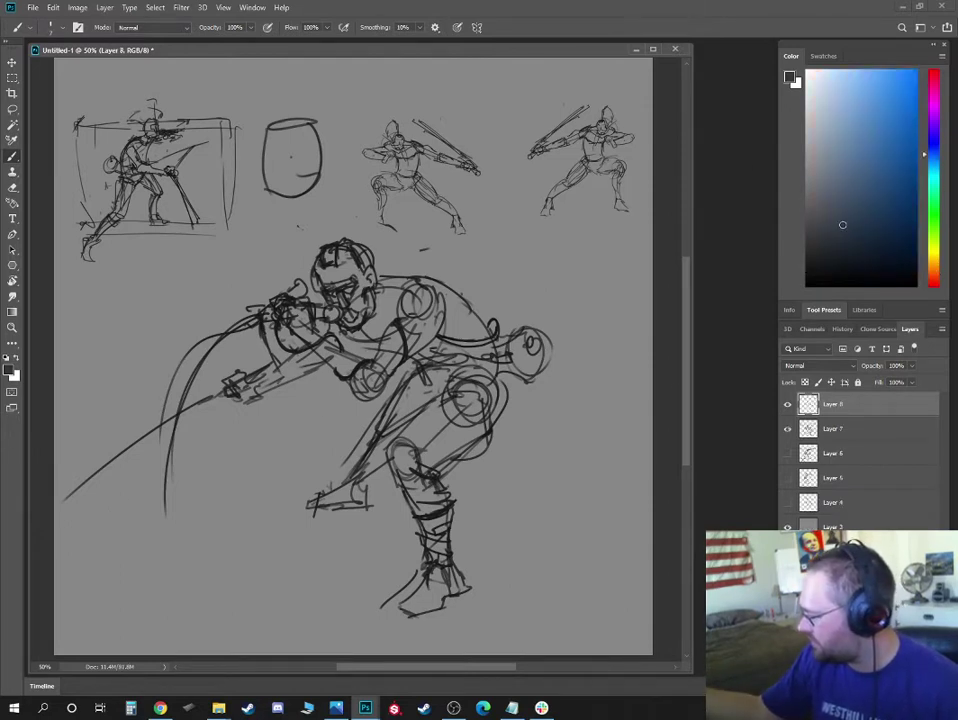
left_click_drag(264, 308, 236, 308)
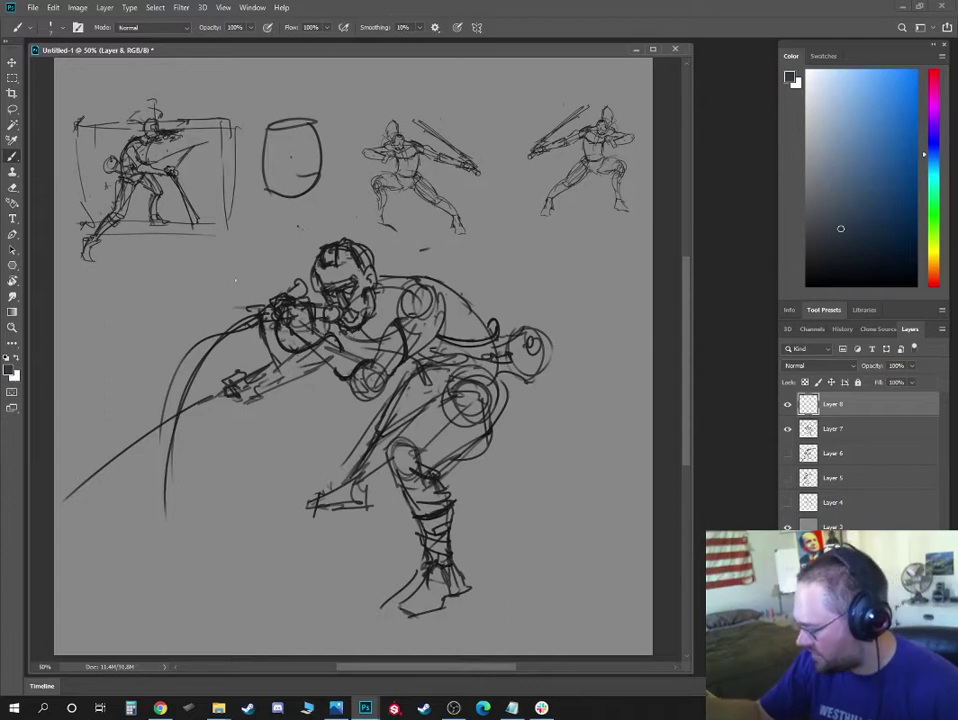
mouse_move(294, 282)
left_mouse_down()
mouse_move(233, 276)
mouse_move(226, 252)
left_mouse_up()
mouse_move(310, 279)
left_mouse_down()
mouse_move(262, 254)
mouse_move(251, 268)
left_mouse_up()
mouse_move(254, 268)
left_mouse_down()
mouse_move(287, 290)
mouse_move(233, 263)
mouse_move(175, 256)
mouse_move(90, 268)
left_mouse_up()
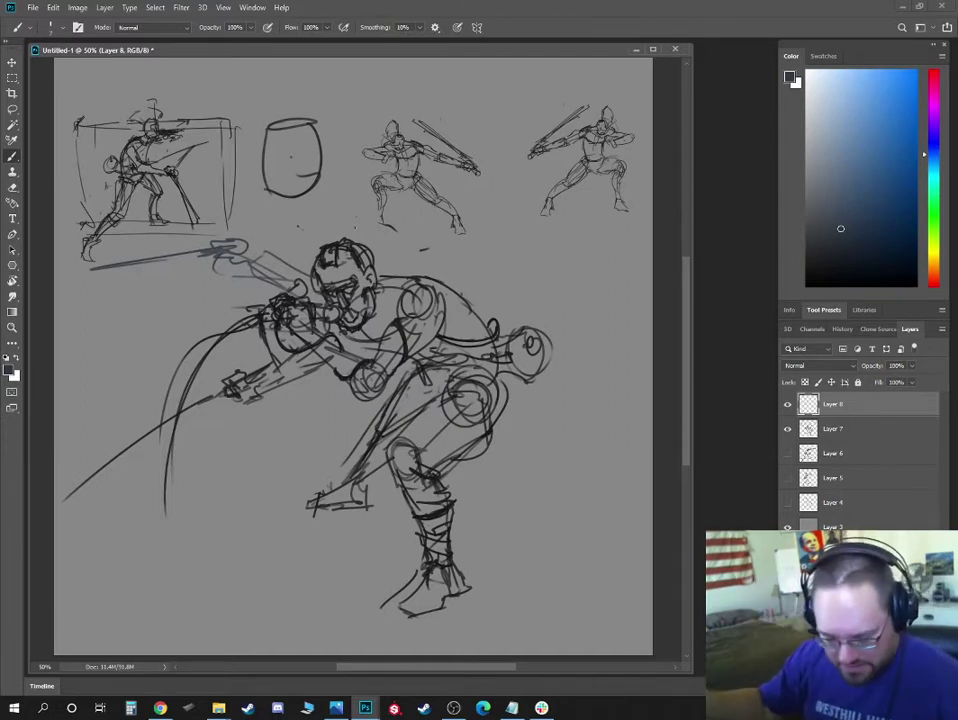
Select the large crouching figure, including its blades, with a freehand lasso outline
key("l")
mouse_move(316, 234)
left_mouse_down()
mouse_move(213, 240)
mouse_move(108, 281)
mouse_move(77, 341)
mouse_move(63, 469)
mouse_move(219, 619)
mouse_move(466, 641)
mouse_move(603, 487)
mouse_move(459, 237)
mouse_move(250, 220)
left_mouse_up()
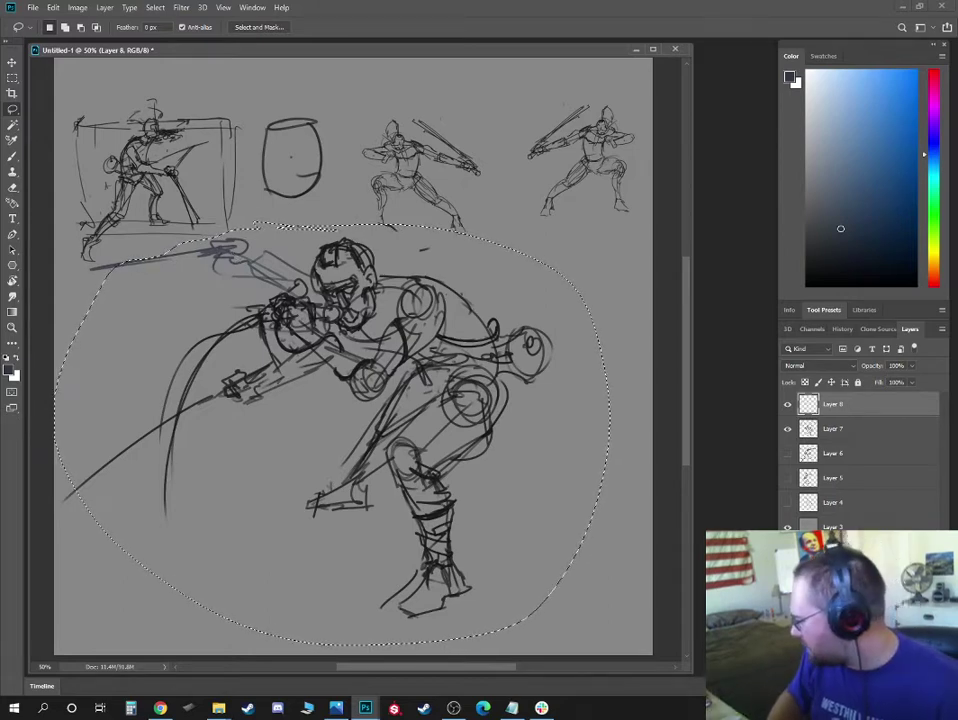
key("ctrl+j")
left_click_drag(787, 428, 789, 477)
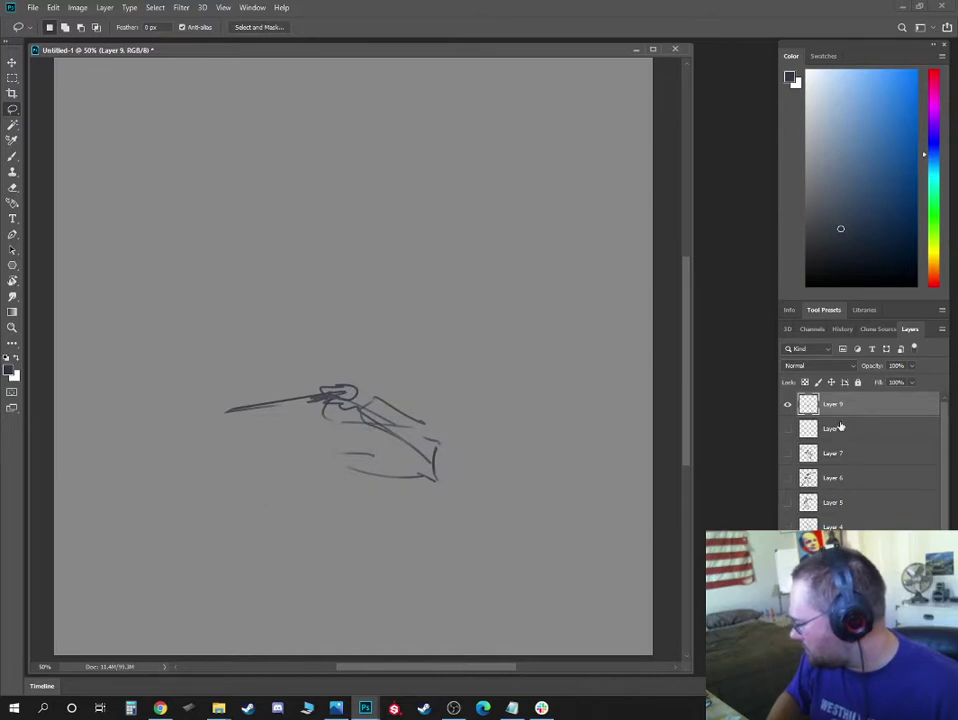
key("ctrl+z")
Place a copy of the large crouching figure on its own new layer and hide Layer 8 and Layer 7
left_click(788, 428)
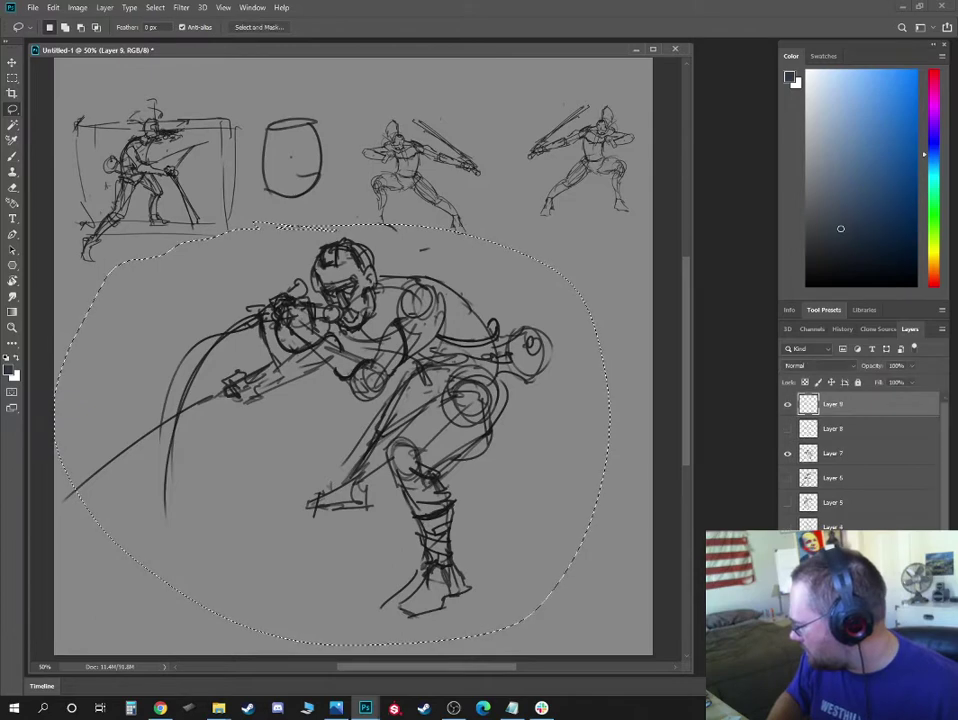
key("ctrl+v")
left_click_drag(689, 321, 747, 327)
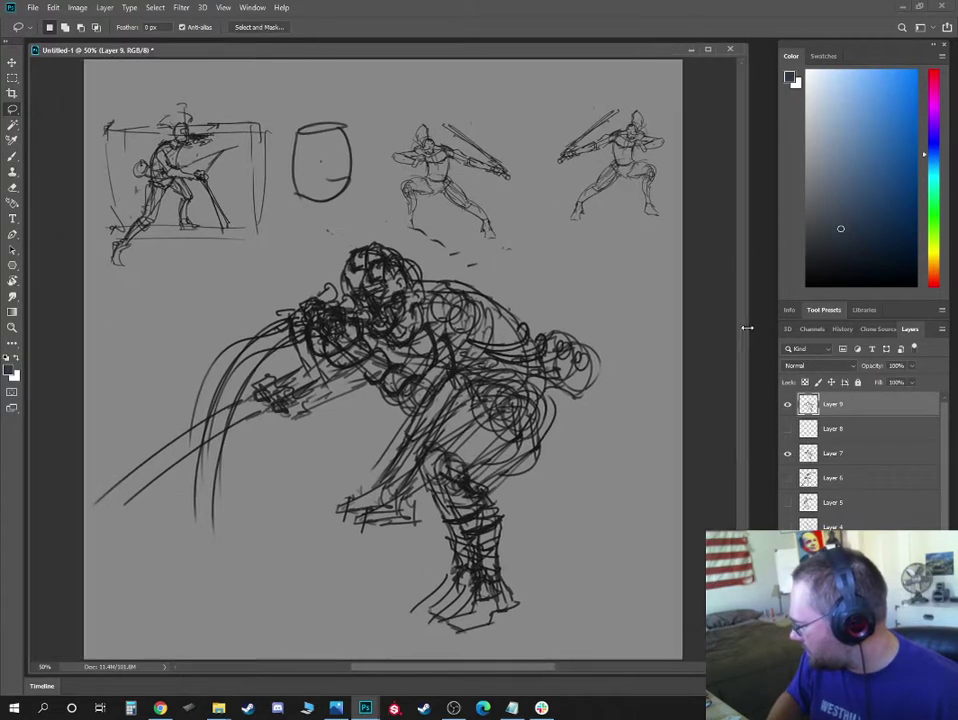
left_click(787, 453)
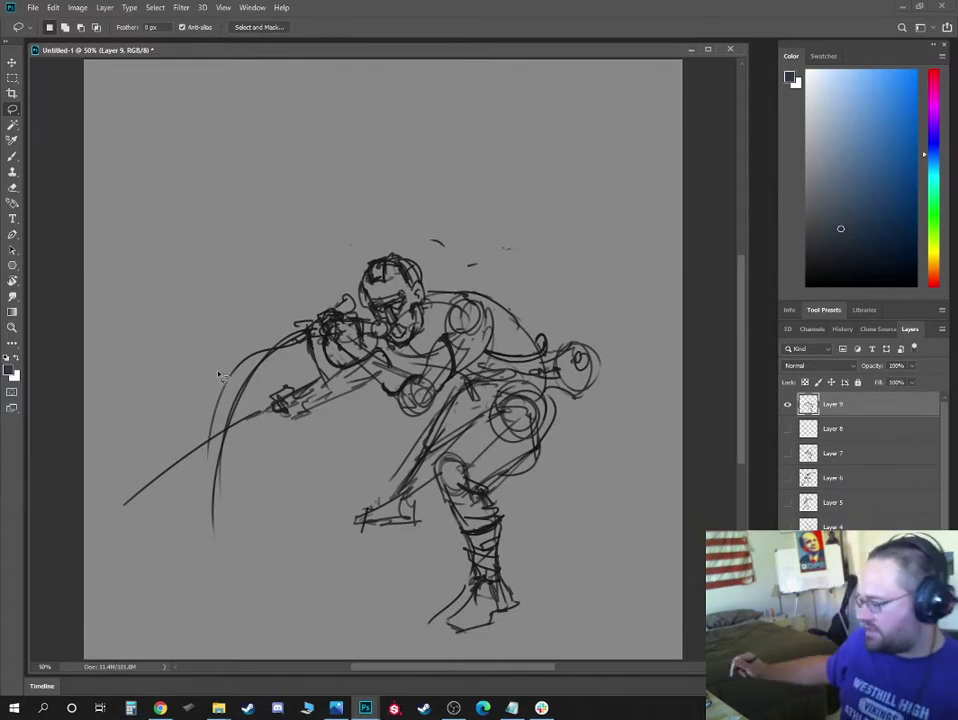
Move the copied figure slightly upward on the canvas
key("v")
left_click_drag(375, 366, 373, 340)
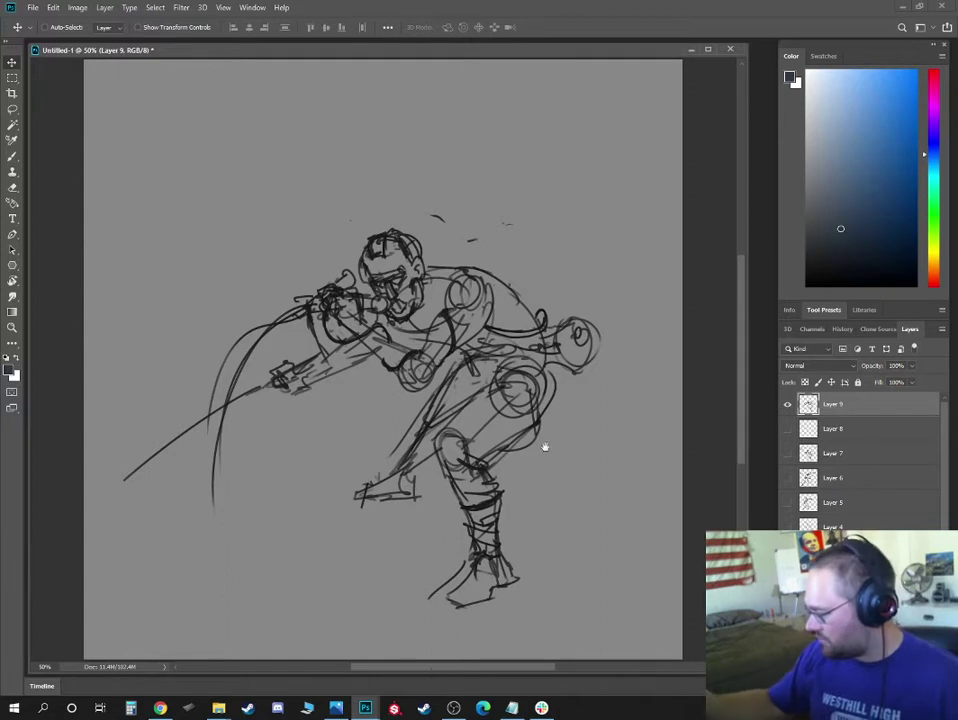
mouse_move(519, 408)
left_mouse_down()
mouse_move(484, 377)
mouse_move(500, 390)
left_mouse_up()
Lasso the supporting lower leg, rotate it about -9.3° and shift it backward under the knee
key("l")
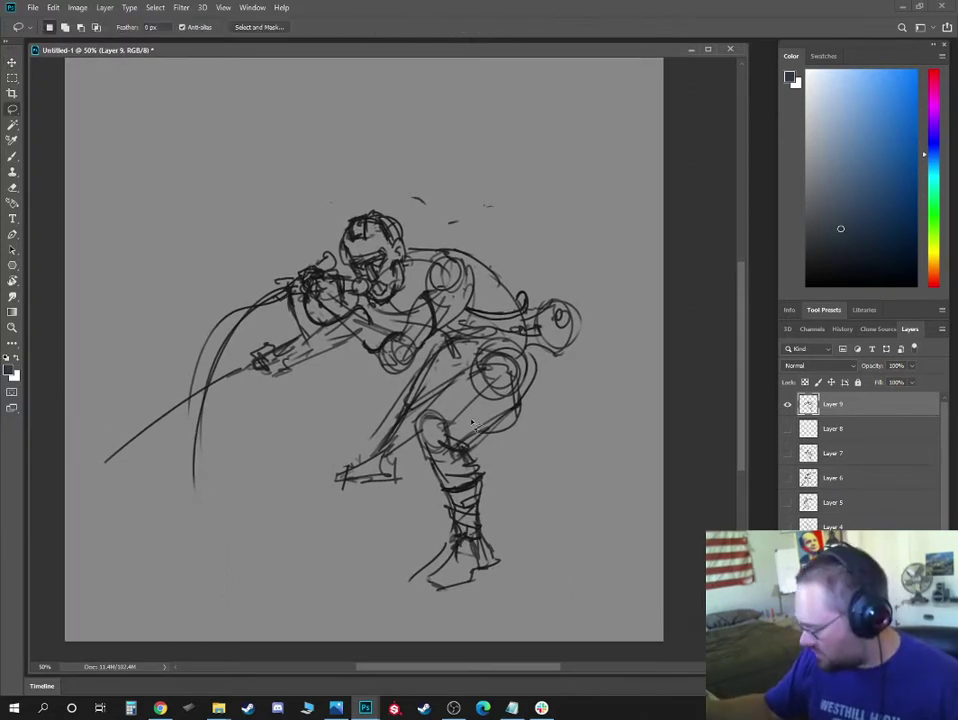
mouse_move(437, 409)
left_mouse_down()
mouse_move(441, 522)
mouse_move(428, 557)
mouse_move(481, 617)
mouse_move(539, 506)
mouse_move(424, 404)
left_mouse_up()
key("v")
key("ctrl+t")
left_click_drag(520, 389, 498, 383)
mouse_move(500, 470)
left_mouse_down()
mouse_move(539, 475)
mouse_move(535, 460)
left_mouse_up()
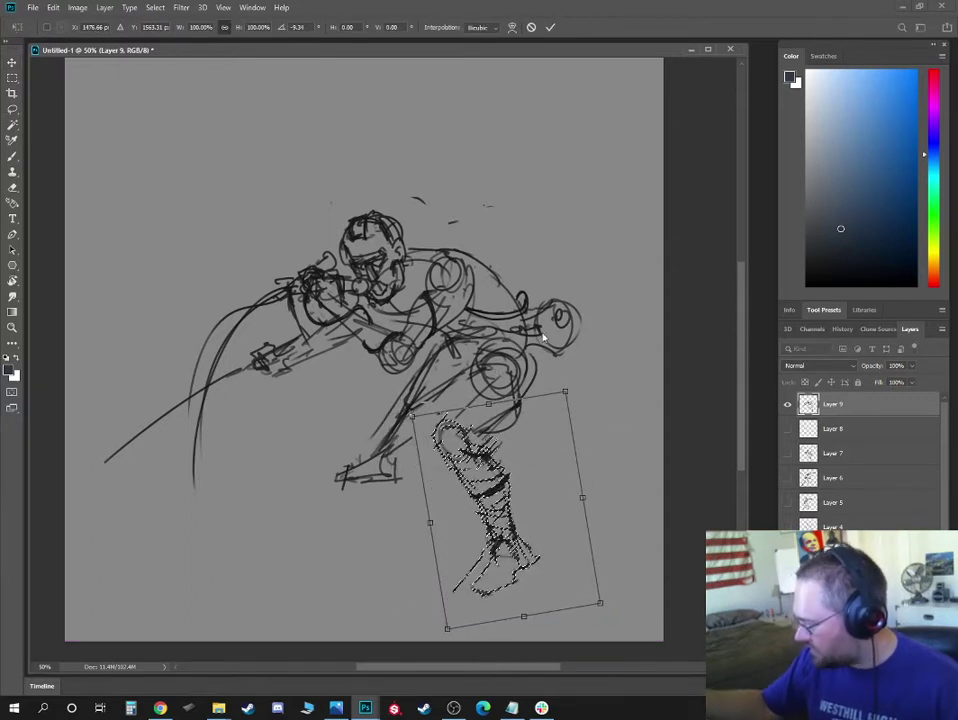
left_click(549, 27)
Sketch a forward arm raised above the head in dark blue-grey, gripping a long straight sword that points back over the figure
key("b")
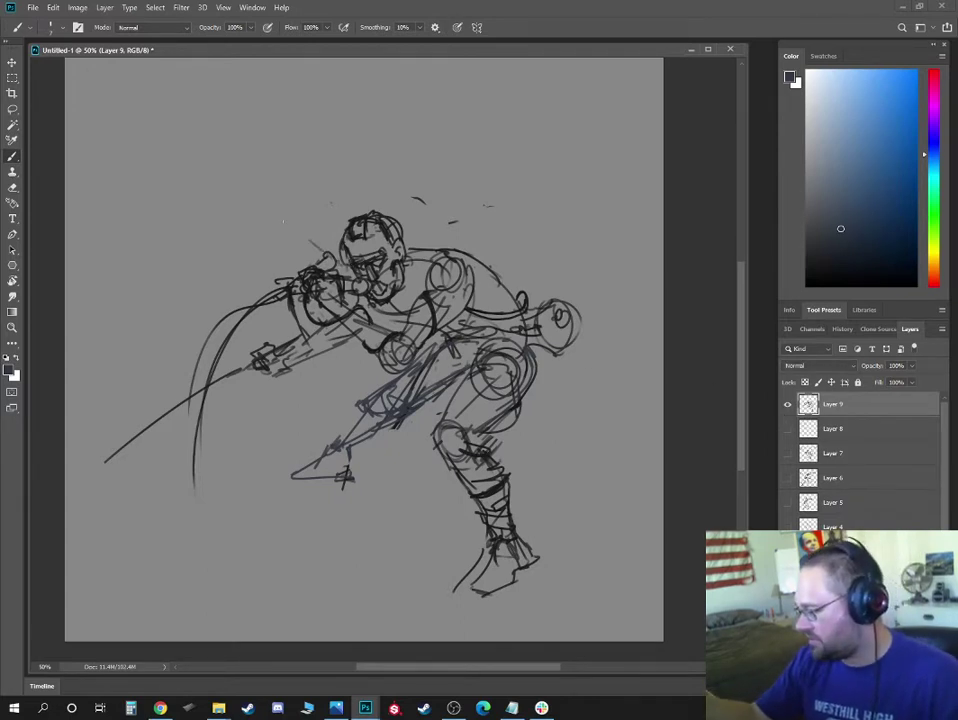
left_click_drag(283, 221, 273, 214)
mouse_move(296, 214)
left_mouse_down()
mouse_move(286, 203)
mouse_move(345, 227)
left_mouse_up()
left_click_drag(330, 218, 294, 205)
mouse_move(291, 200)
left_mouse_down()
mouse_move(278, 183)
mouse_move(243, 176)
mouse_move(300, 222)
left_mouse_up()
mouse_move(258, 184)
left_mouse_down()
mouse_move(288, 168)
mouse_move(232, 186)
mouse_move(240, 198)
mouse_move(275, 186)
mouse_move(238, 178)
mouse_move(205, 192)
mouse_move(345, 152)
mouse_move(550, 115)
left_mouse_up()
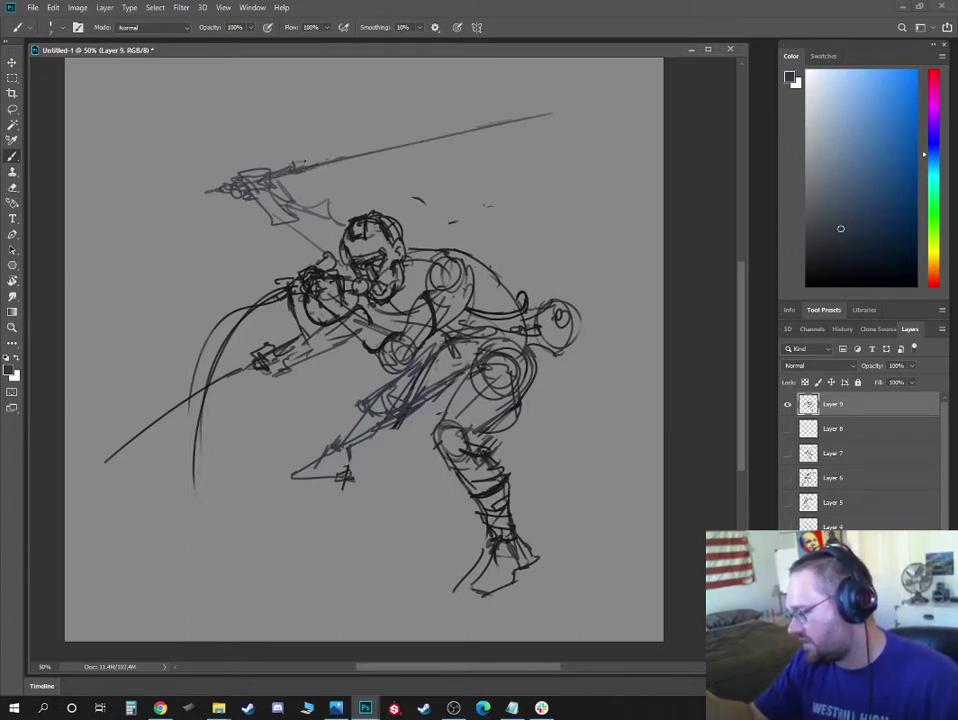
left_click_drag(290, 166, 576, 100)
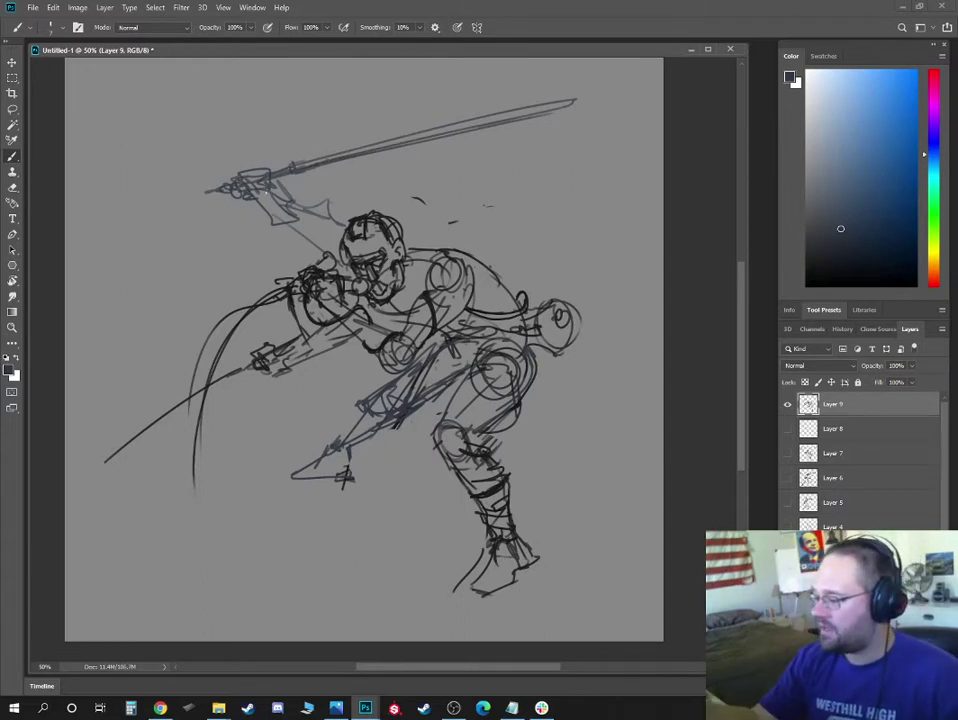
Replace the raised straight sword with a long curved blade, redrawing the gripping hand and both blade edges
left_click_drag(265, 170, 465, 80)
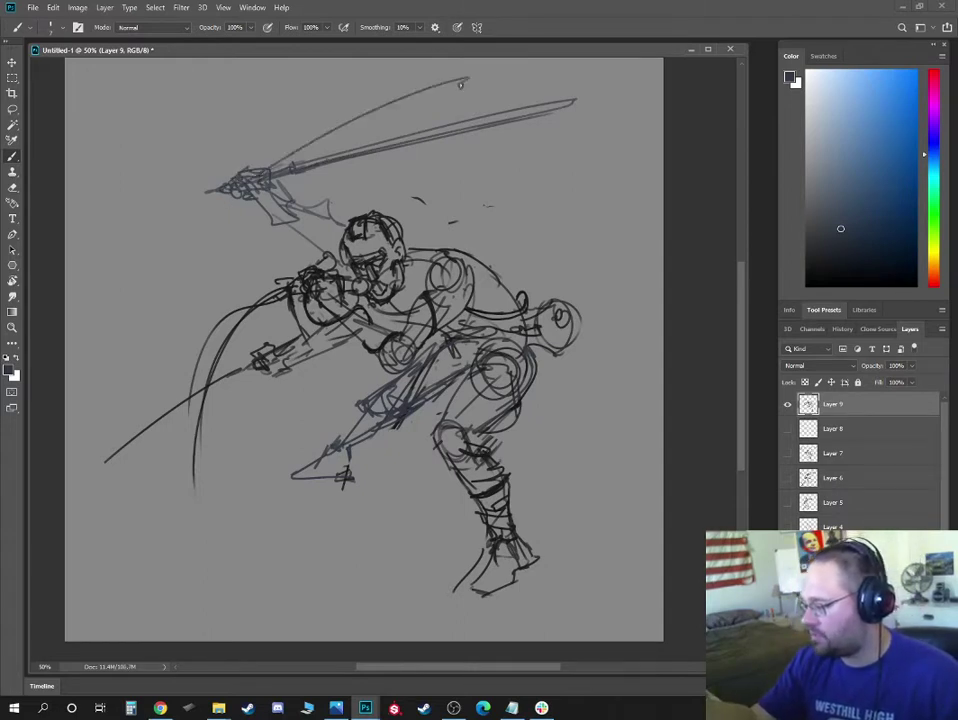
key("e")
mouse_move(290, 164)
left_mouse_down()
mouse_move(560, 106)
mouse_move(314, 156)
mouse_move(185, 140)
left_mouse_up()
key("b")
mouse_move(264, 172)
left_mouse_down()
mouse_move(251, 164)
mouse_move(262, 188)
left_mouse_up()
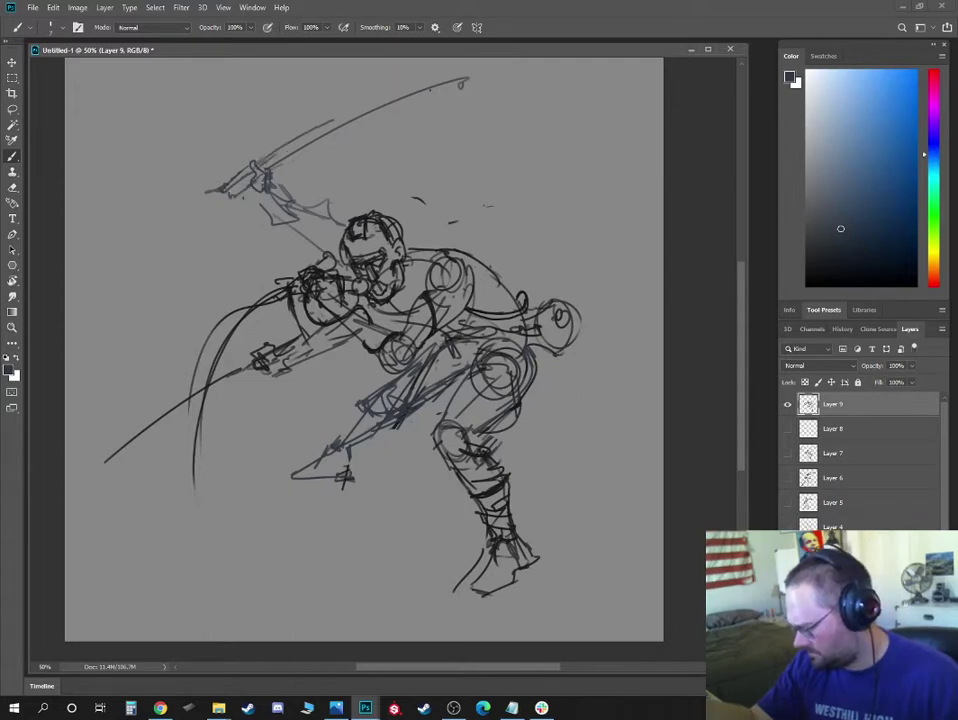
left_click_drag(225, 188, 485, 82)
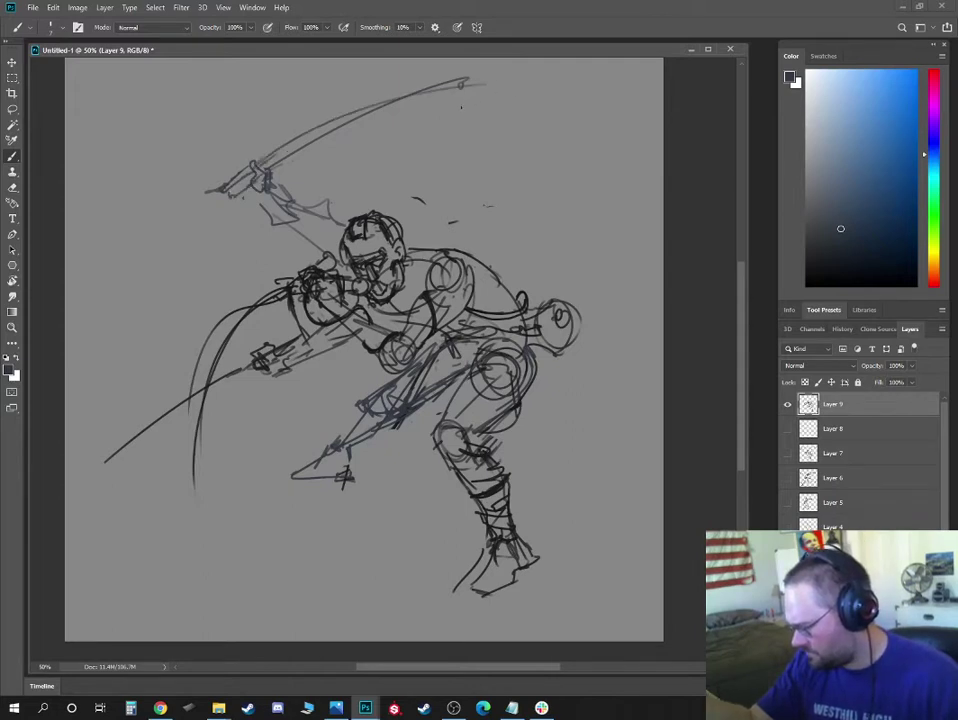
Erase the extended lower forearm with its straight blade and sketch a long whip curling from the raised hand across the canvas
key("e")
mouse_move(255, 351)
left_mouse_down()
mouse_move(309, 367)
mouse_move(341, 346)
mouse_move(306, 336)
mouse_move(256, 345)
mouse_move(194, 397)
left_mouse_up()
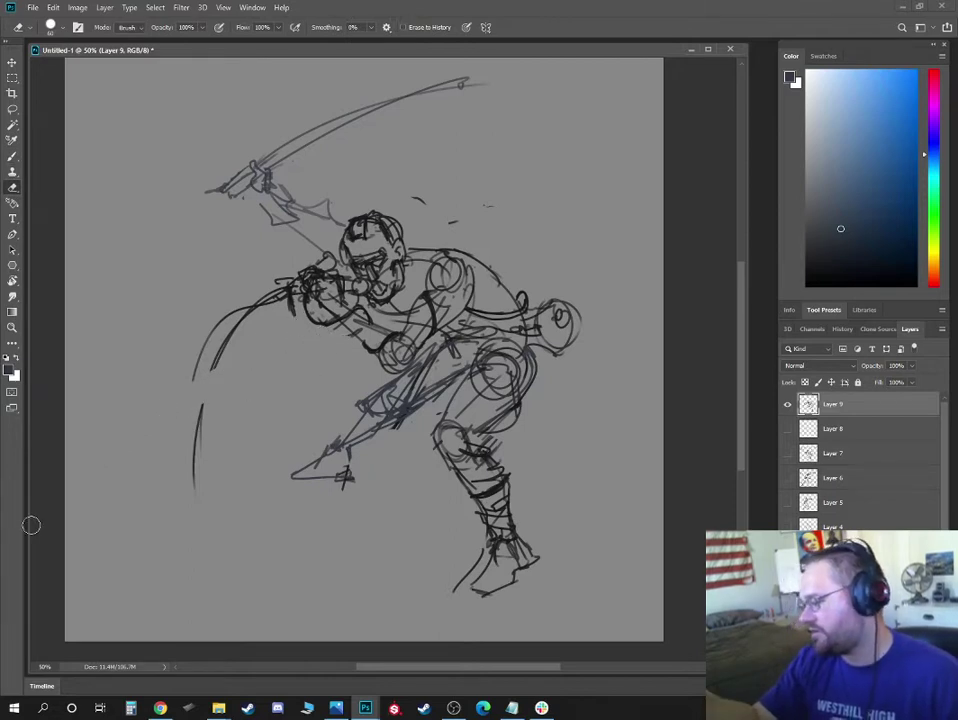
key("b")
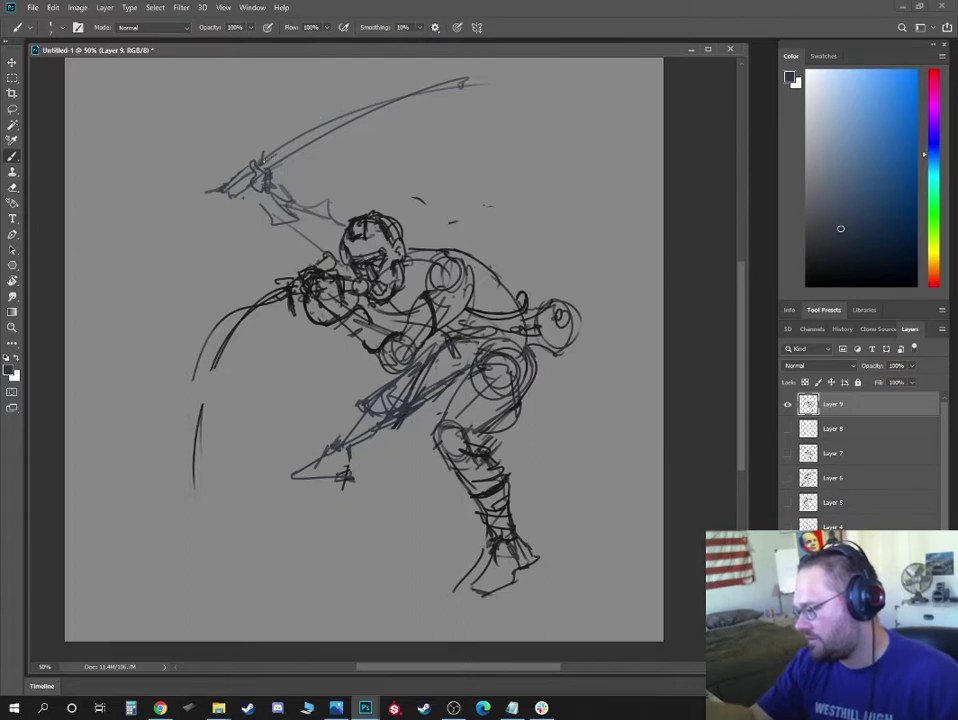
mouse_move(250, 188)
left_mouse_down()
mouse_move(280, 115)
mouse_move(482, 150)
left_mouse_up()
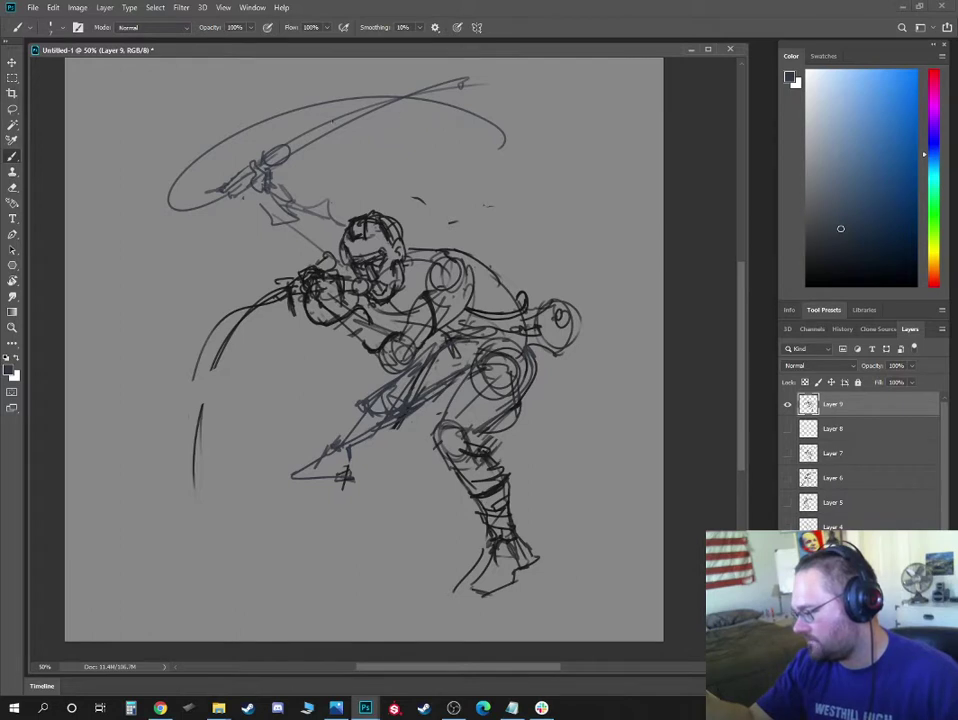
left_click_drag(350, 104, 662, 208)
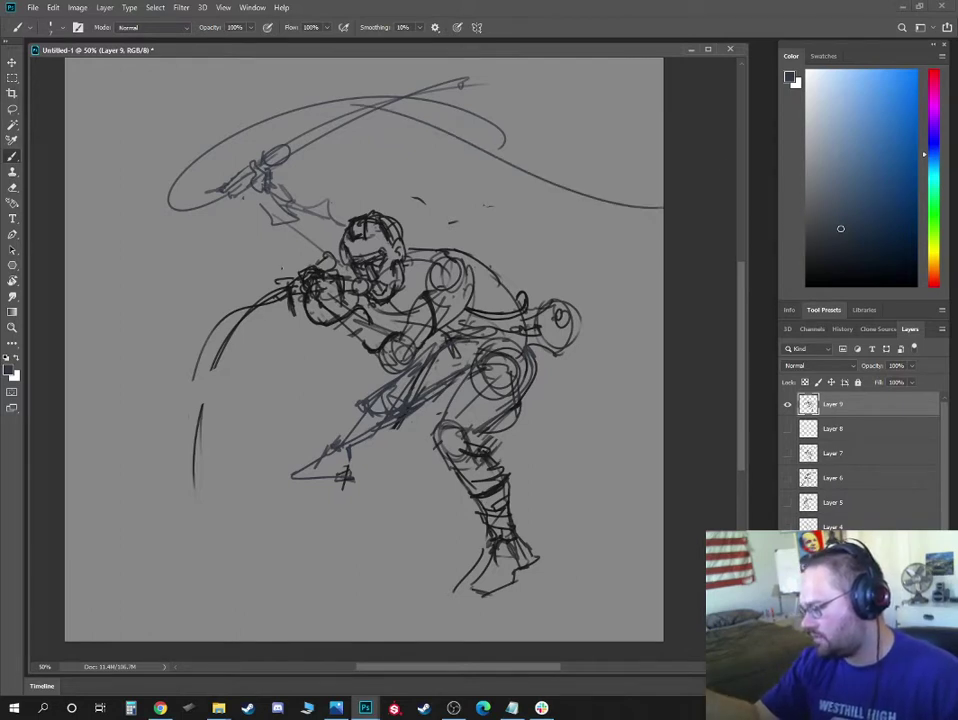
Erase the curved blade lines hanging from the fists and rework the raised hand around a whip handle with a round end
key("e")
mouse_move(280, 292)
left_mouse_down()
mouse_move(255, 308)
mouse_move(210, 376)
mouse_move(197, 486)
left_mouse_up()
mouse_move(197, 486)
left_mouse_down()
mouse_move(210, 347)
mouse_move(276, 329)
left_mouse_up()
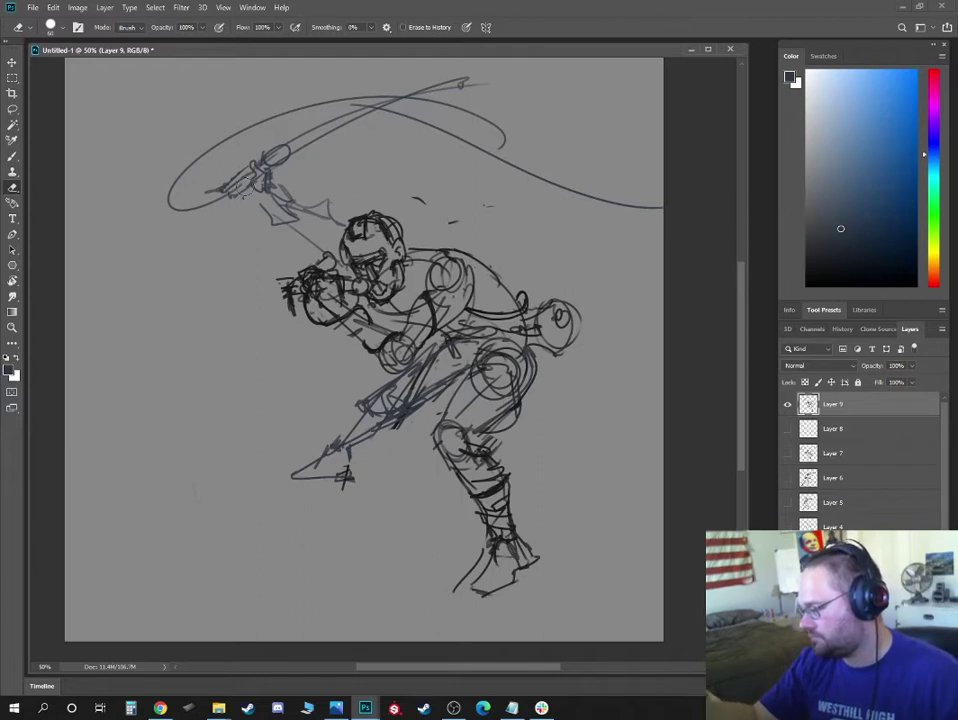
mouse_move(285, 150)
left_mouse_down()
mouse_move(255, 168)
mouse_move(248, 154)
left_mouse_up()
key("b")
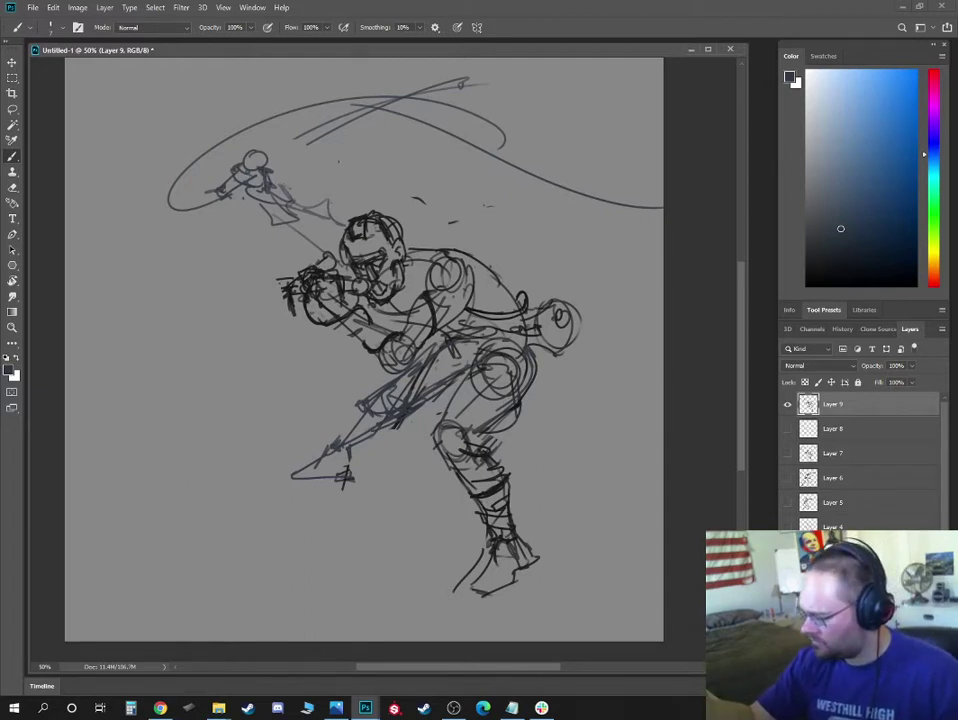
In a lighter grey-blue, sketch an arm raised straight up behind the head, a sweeping whip curve and lines joining it to the back
left_click_drag(513, 180, 478, 203)
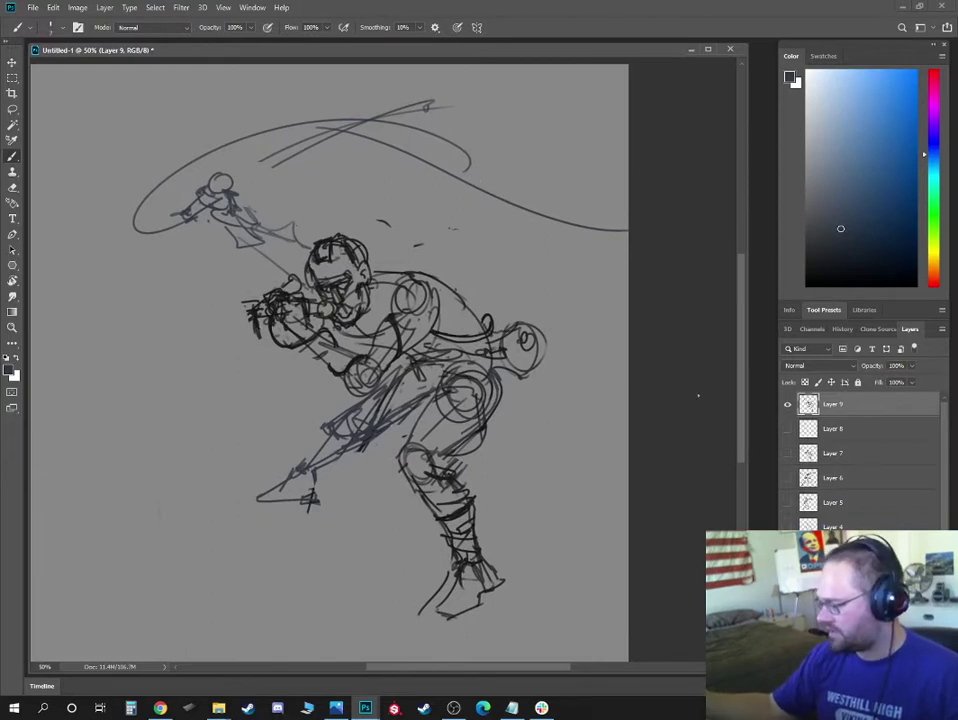
left_click(858, 191)
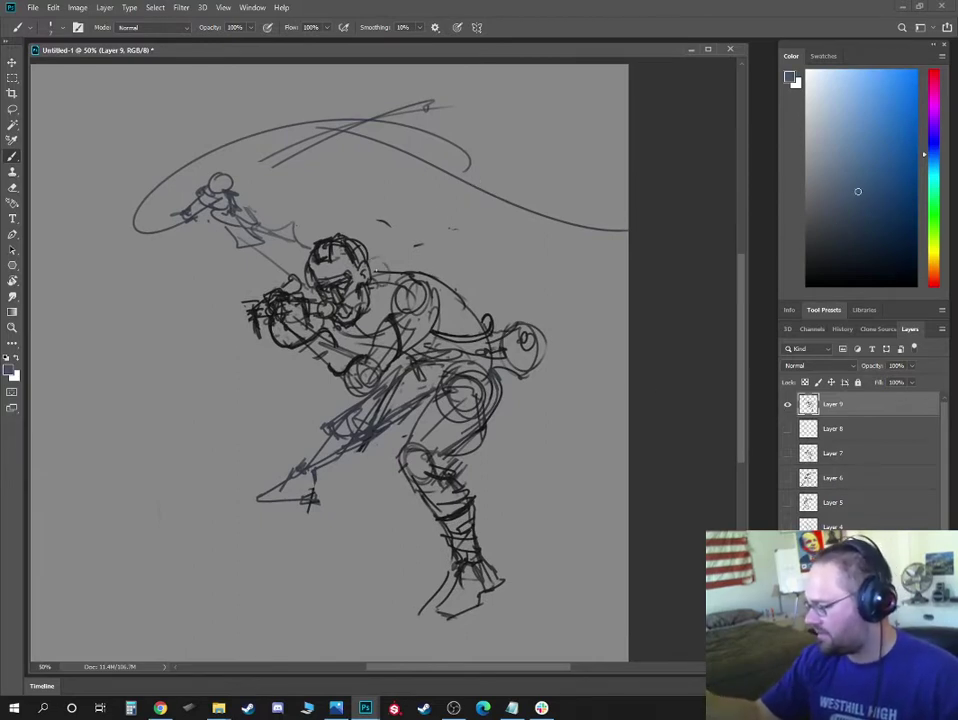
mouse_move(400, 256)
left_mouse_down()
mouse_move(383, 180)
mouse_move(403, 183)
mouse_move(401, 127)
left_mouse_up()
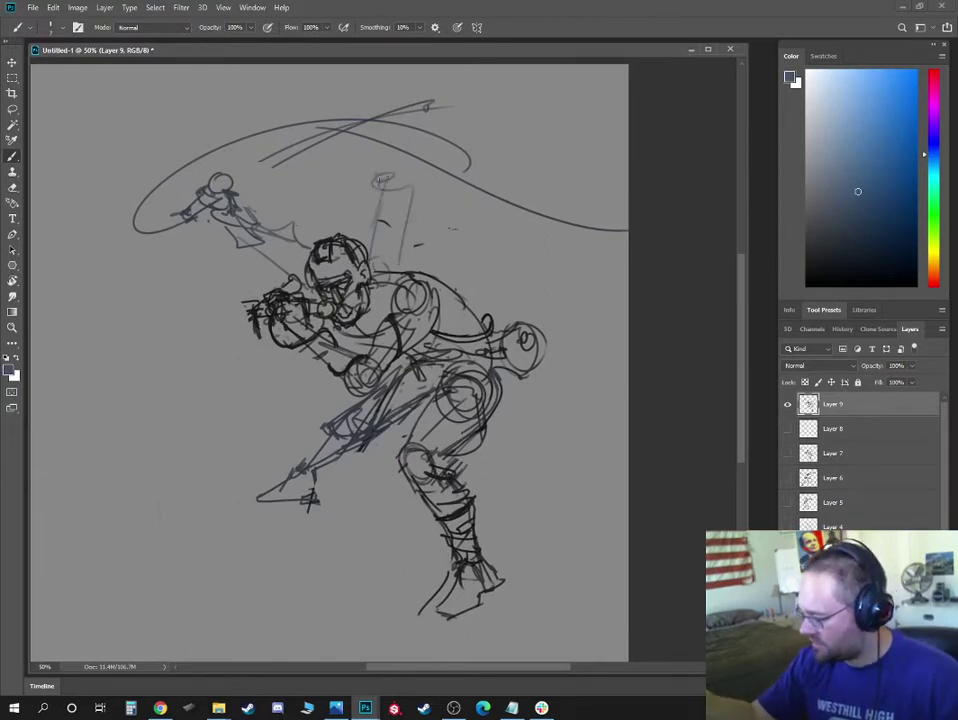
mouse_move(407, 131)
left_mouse_down()
mouse_move(441, 114)
mouse_move(407, 190)
left_mouse_up()
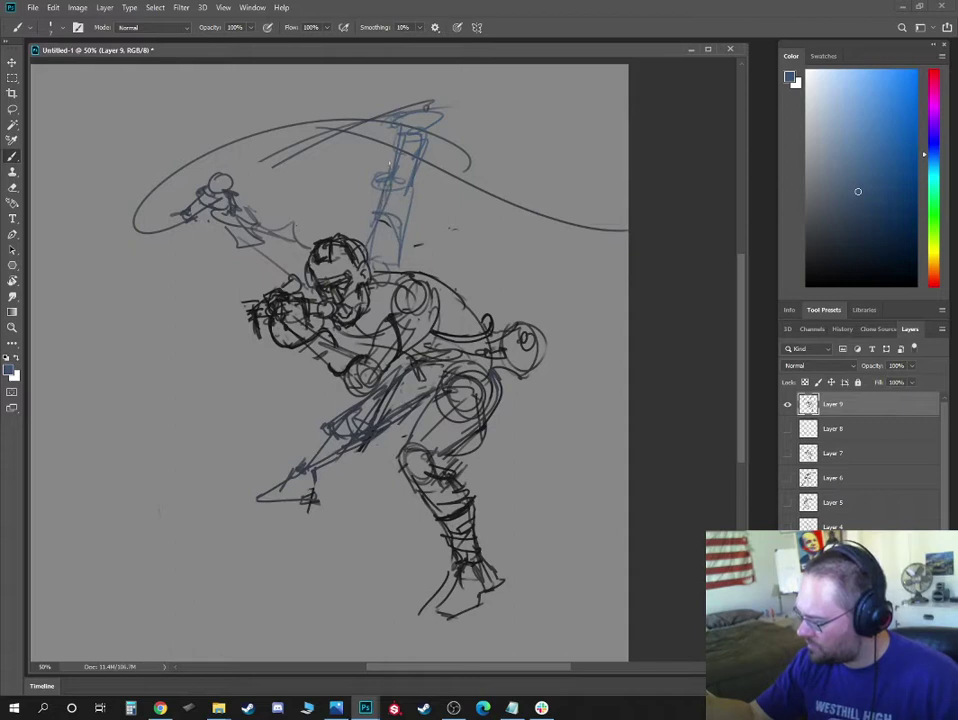
mouse_move(382, 166)
left_mouse_down()
mouse_move(383, 142)
mouse_move(367, 140)
left_mouse_up()
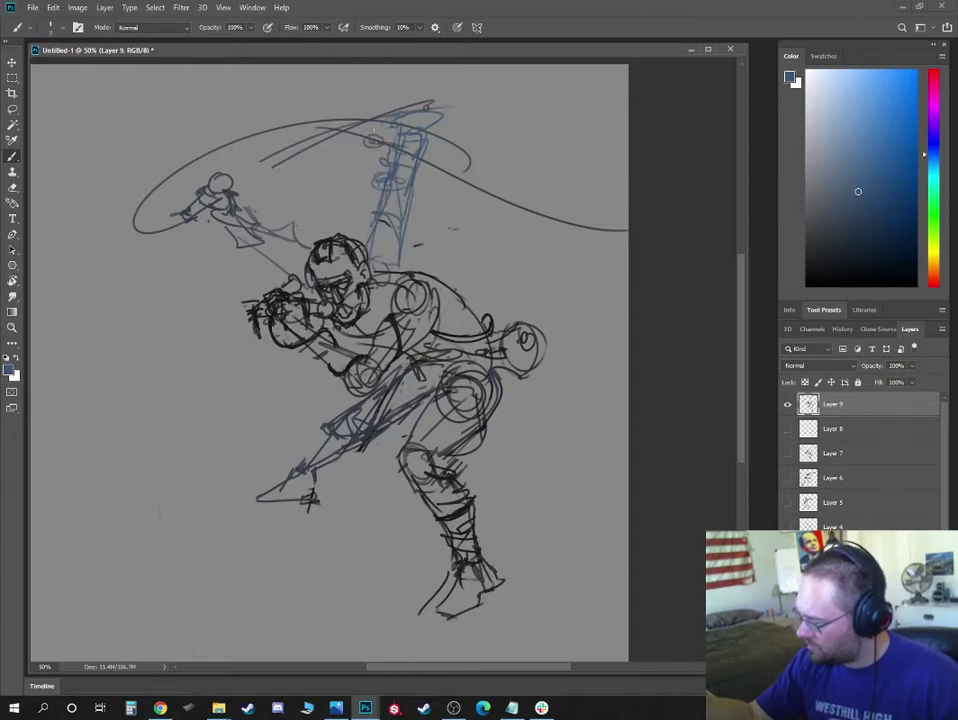
mouse_move(438, 139)
left_mouse_down()
mouse_move(103, 276)
mouse_move(52, 362)
mouse_move(145, 437)
left_mouse_up()
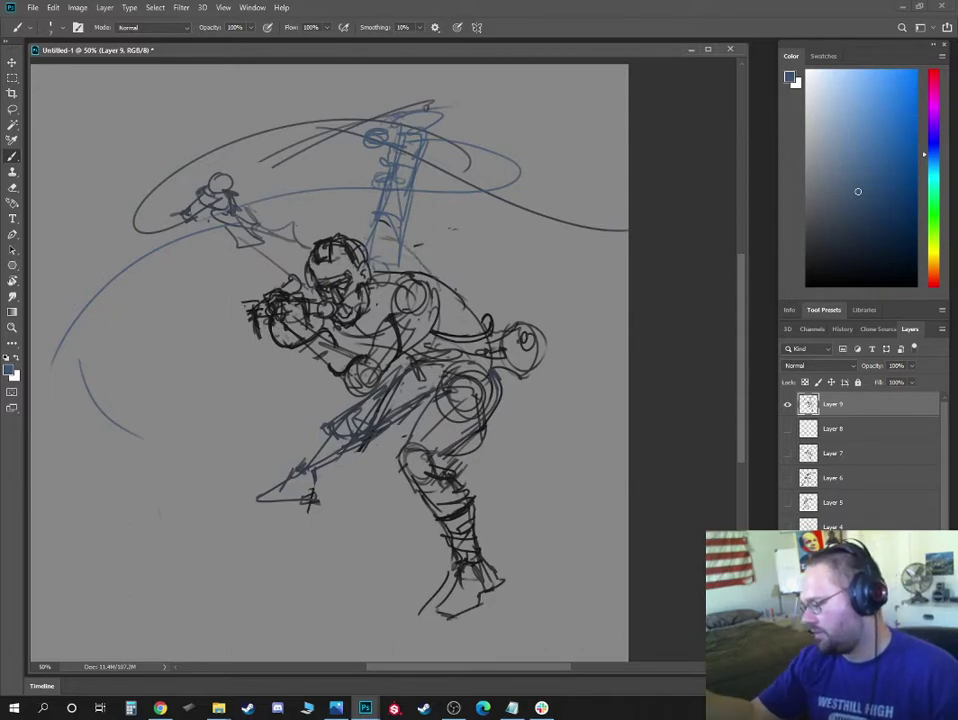
left_click_drag(403, 245, 488, 306)
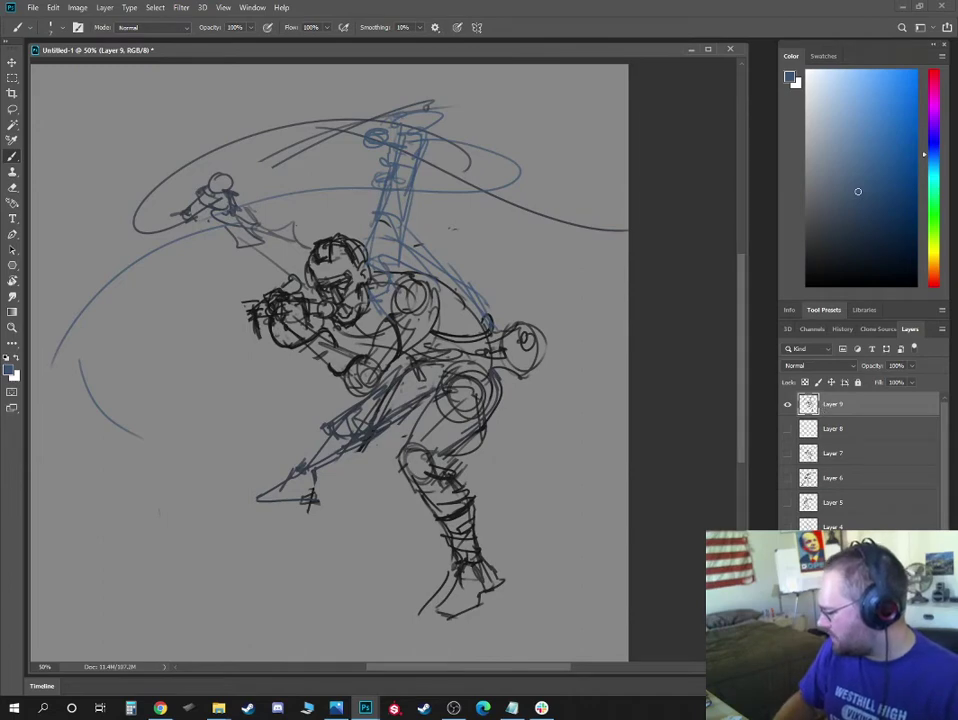
Duplicate the sketch layer, then erase the forward raised arm, the whip curves and the old back contour on the copy
key("ctrl+j")
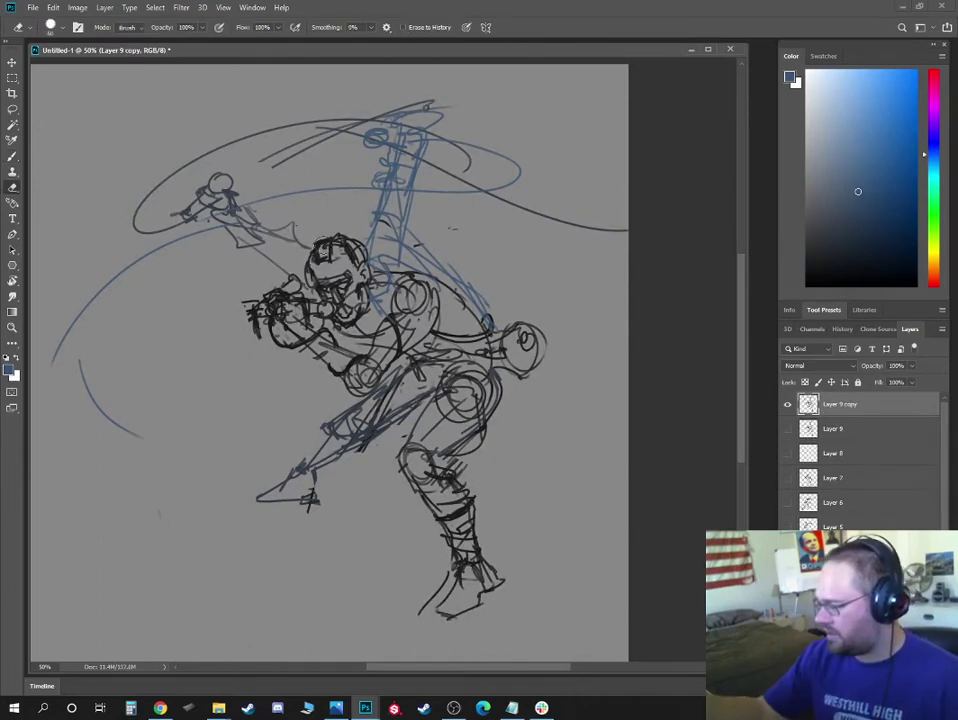
key("e")
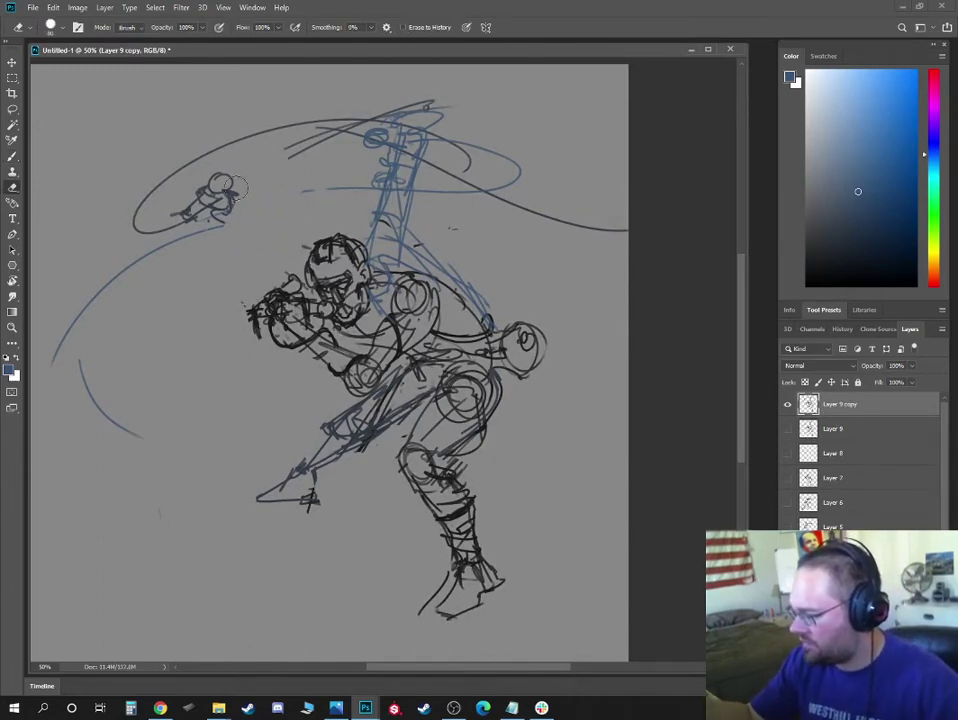
left_click_drag(250, 292, 72, 362)
left_click_drag(72, 362, 120, 425)
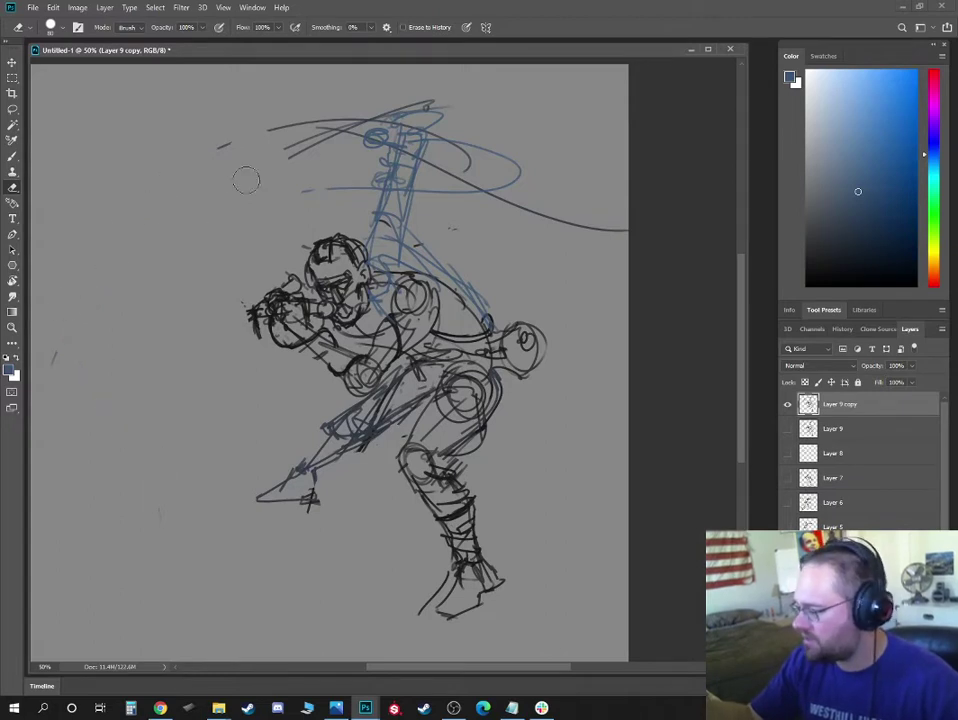
left_click_drag(290, 130, 532, 237)
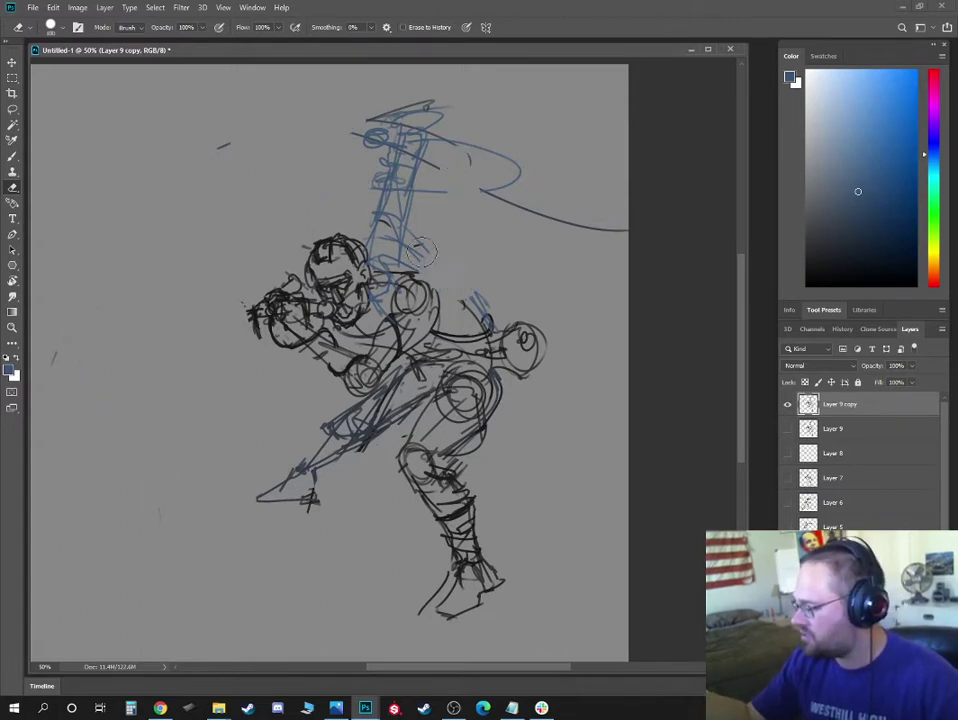
left_click_drag(532, 237, 428, 227)
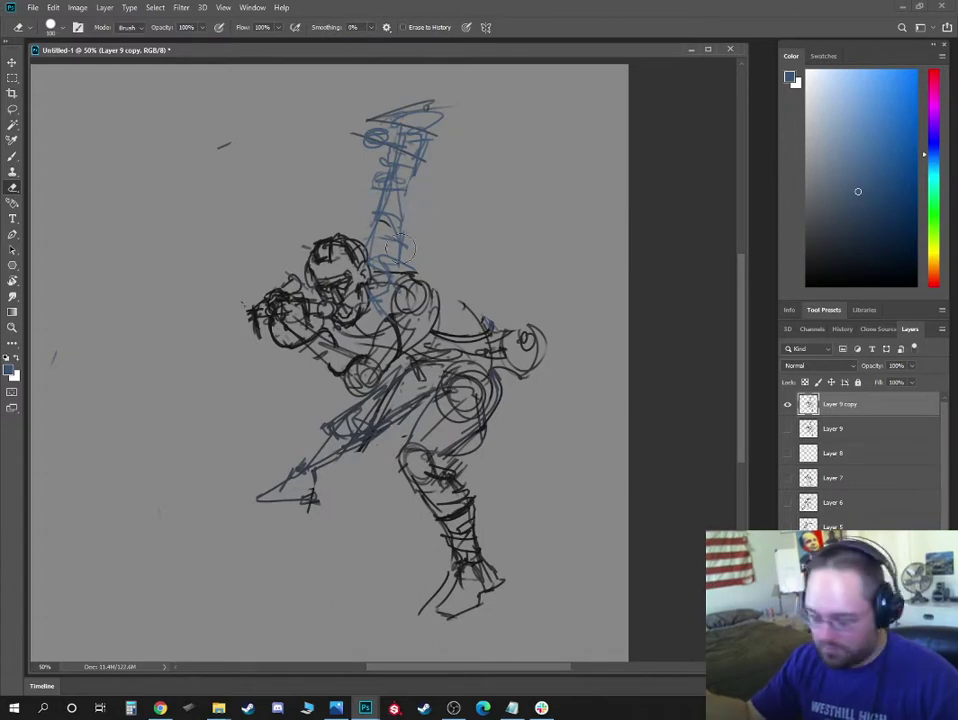
Redraw the blue shoulder and back lines joining the upright arm to the torso, and set the brush blending mode to Multiply
key("b")
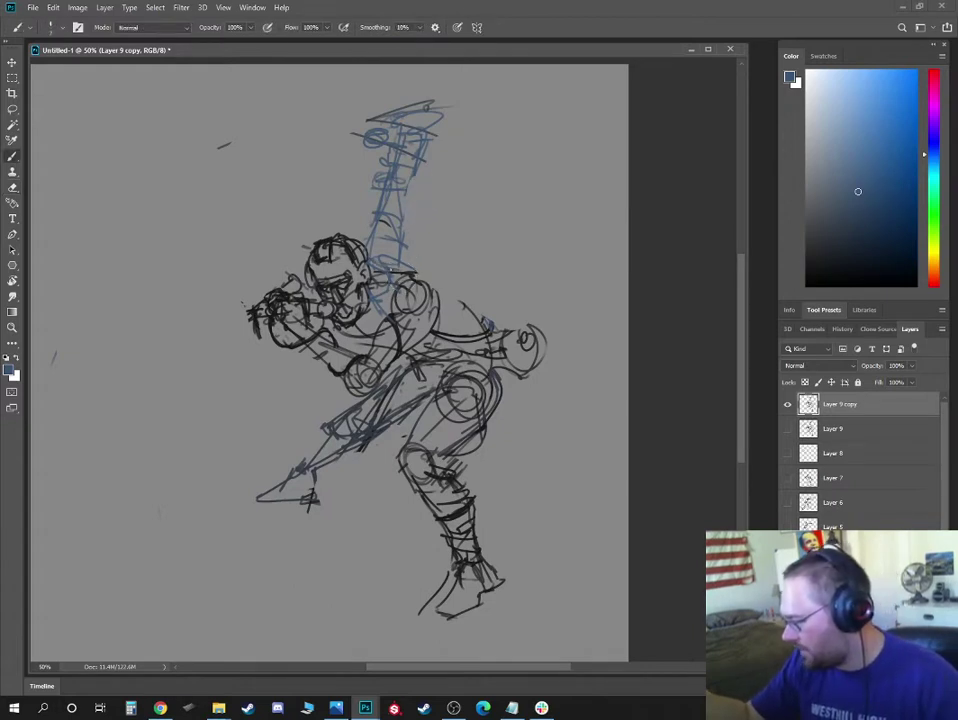
left_click_drag(406, 238, 445, 292)
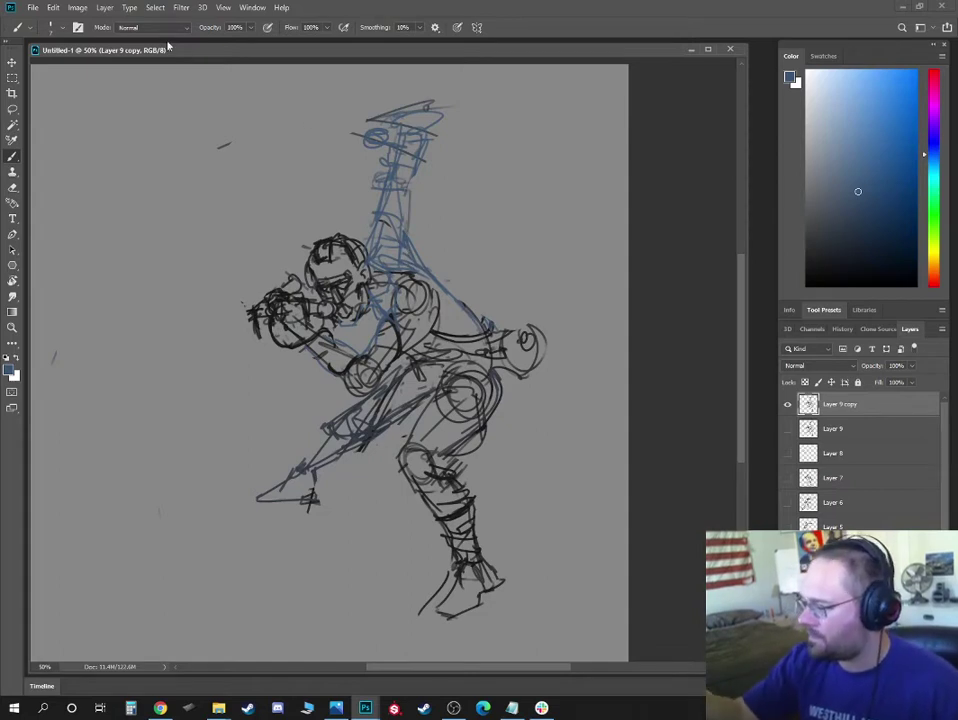
left_click(124, 28)
left_click(150, 90)
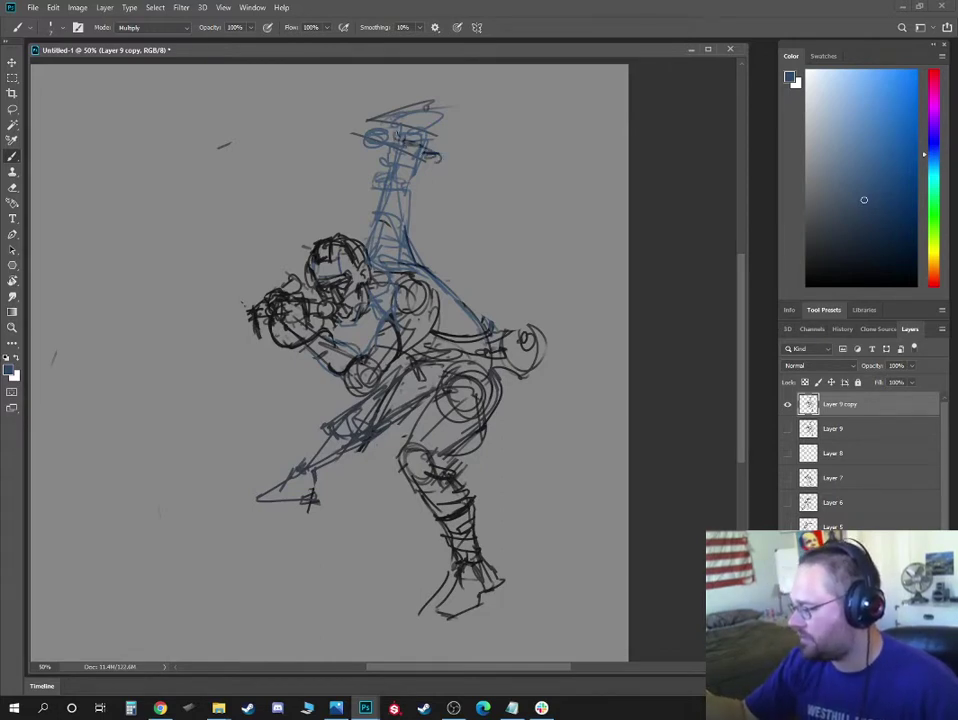
Darken the raised hand's grip and draw a whip from its handle, looping behind the figure and sweeping in a wide arc out front
left_click_drag(377, 135, 382, 144)
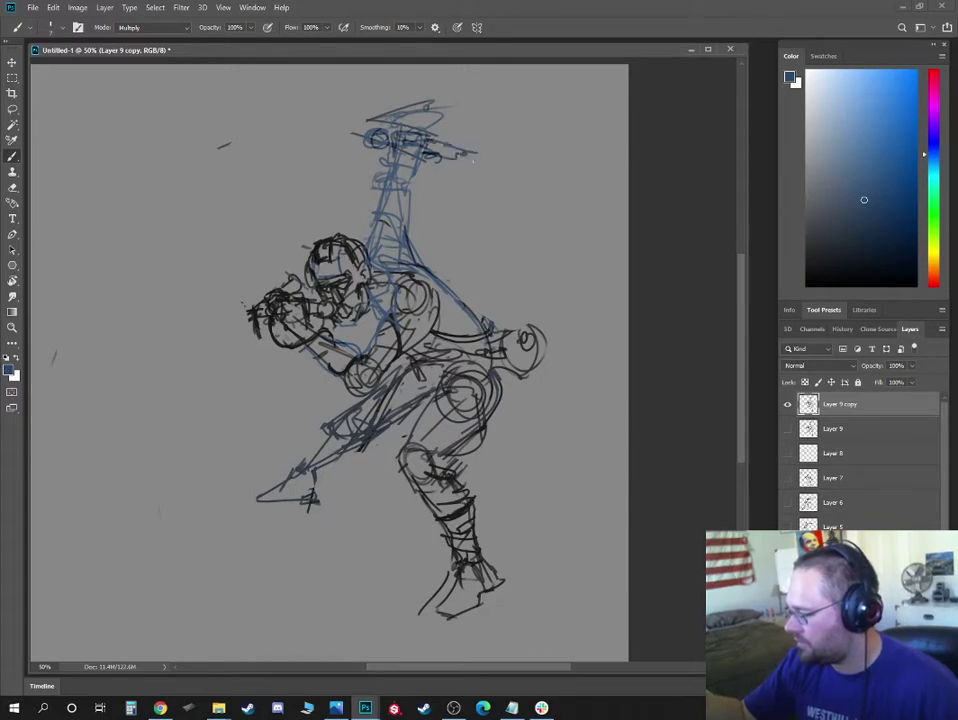
left_click_drag(476, 156, 520, 248)
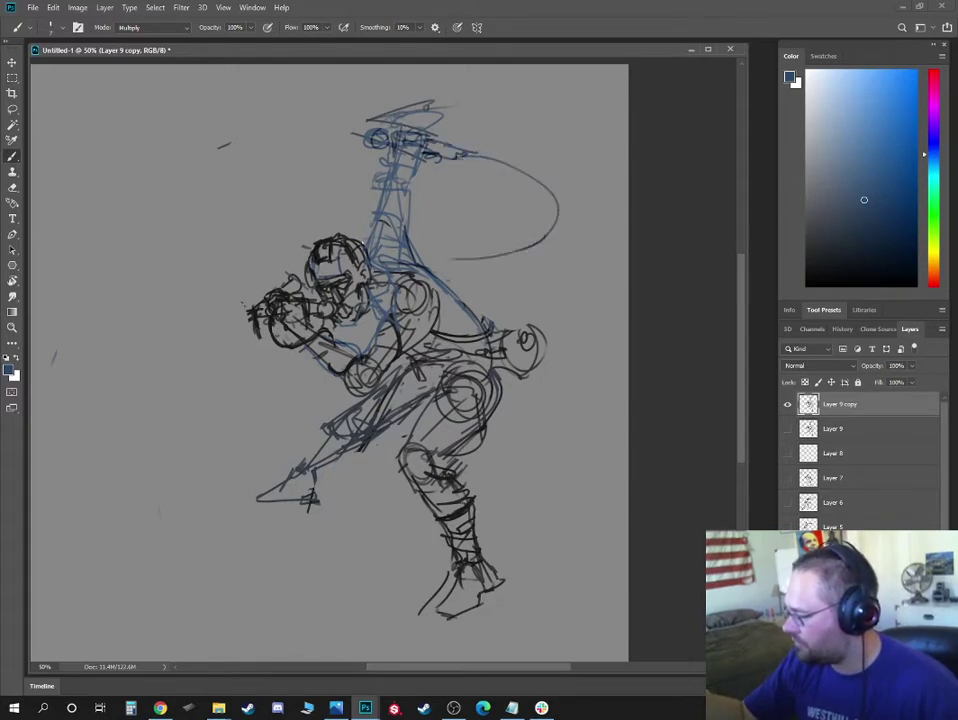
left_click_drag(556, 224, 450, 258)
left_click_drag(340, 222, 80, 415)
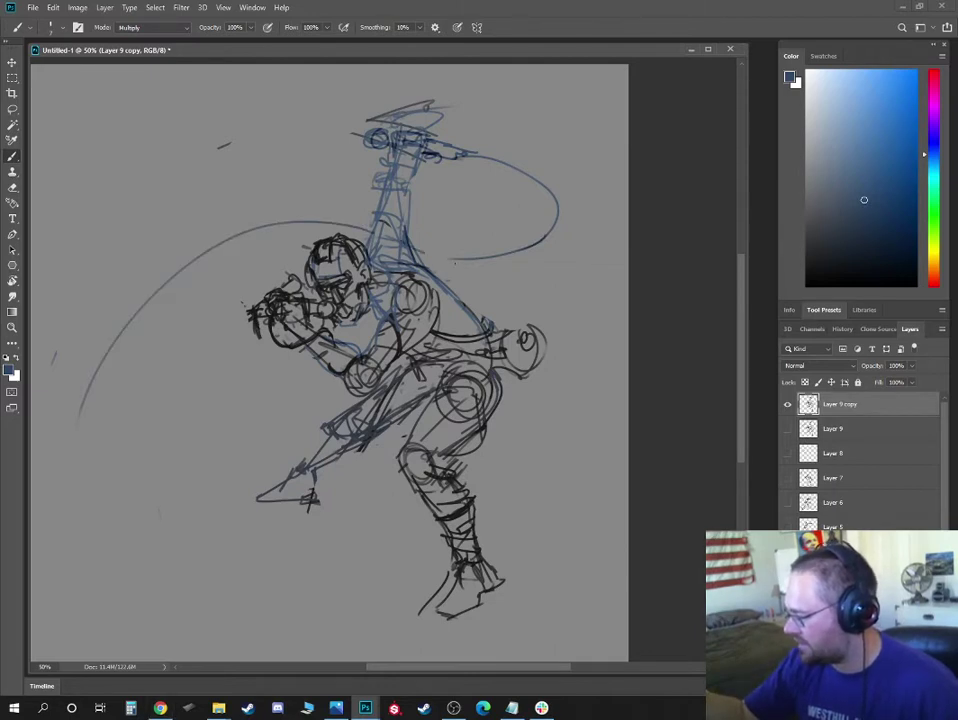
left_click_drag(453, 260, 555, 172)
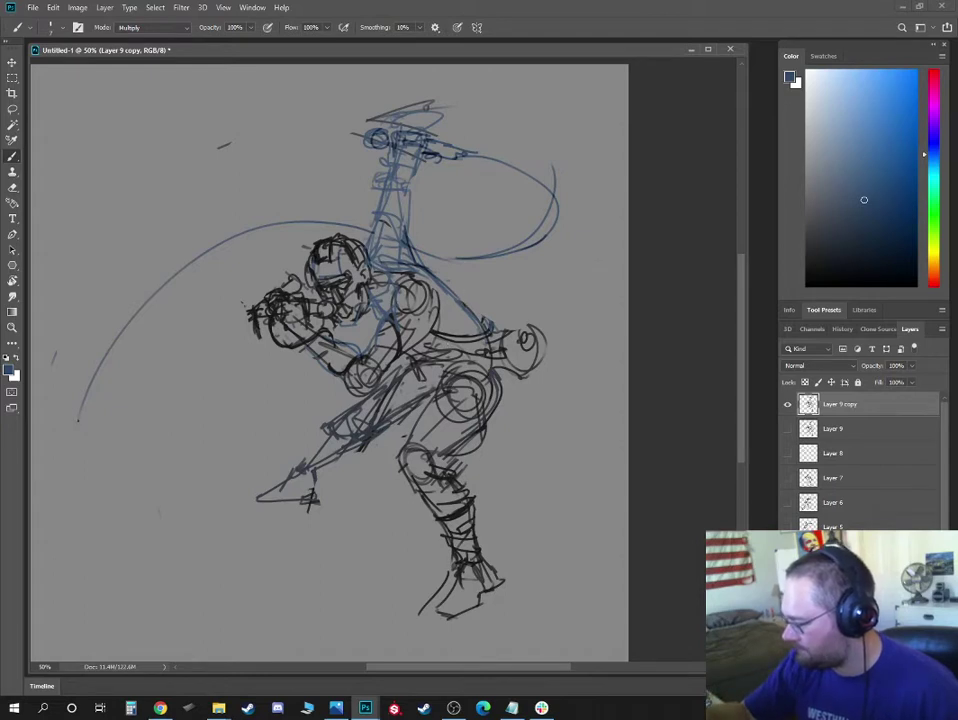
left_click_drag(78, 420, 140, 515)
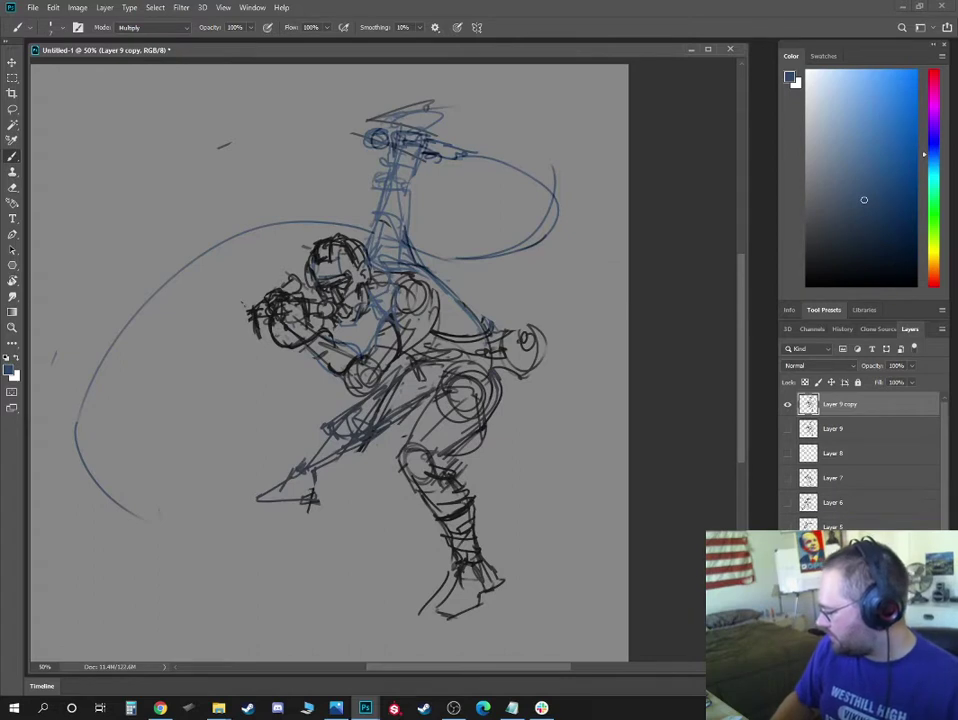
Duplicate the sketch layer, then erase the near shoulder circle and redraw the shoulder and chest lines on the copy
key("ctrl+j")
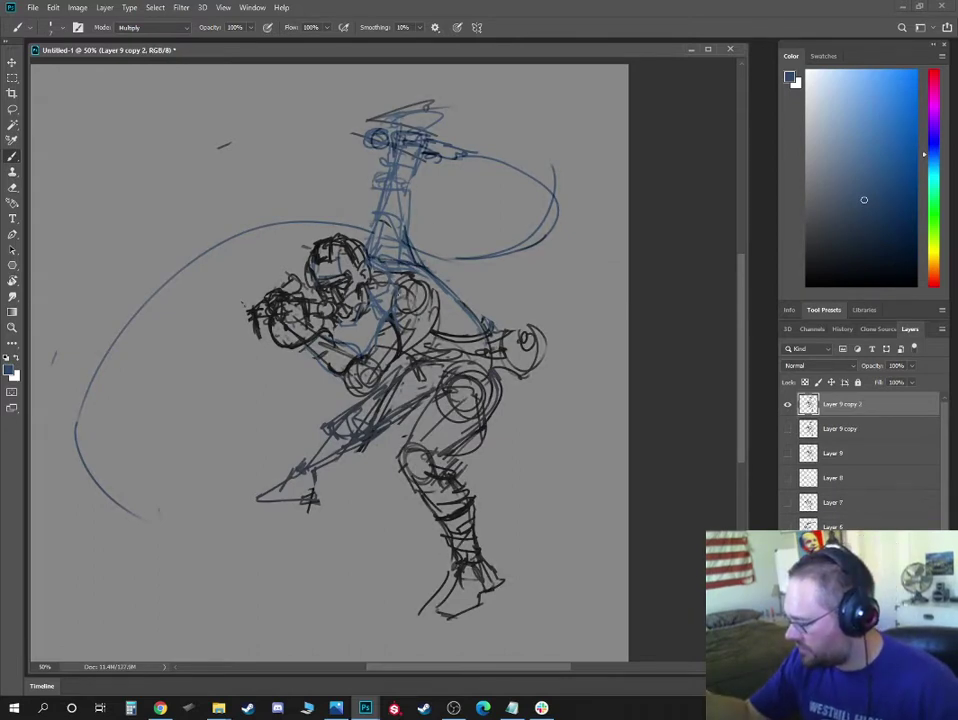
key("e")
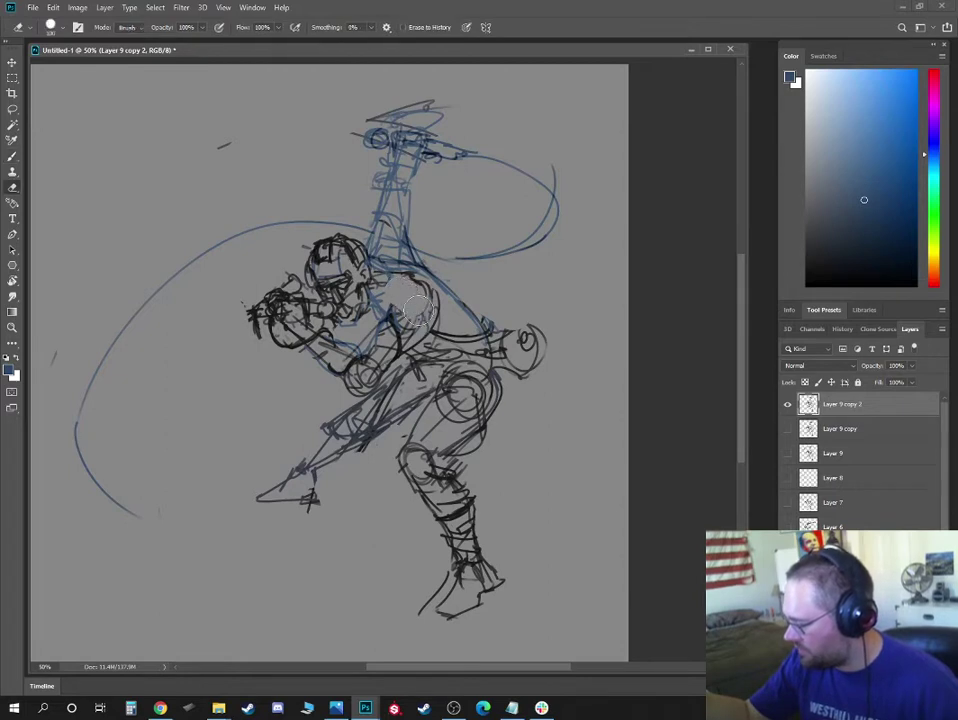
key("b")
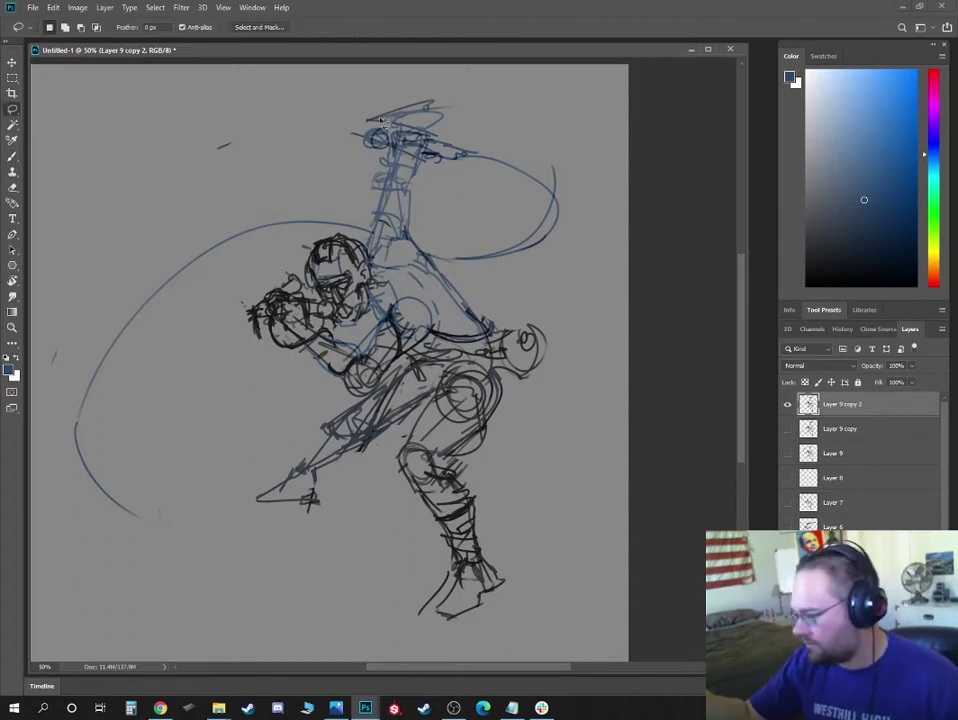
Lasso the raised arm with its whip loop, rotate it about 35° clockwise and move it back against the shoulder
key("l")
left_click_drag(372, 110, 443, 258)
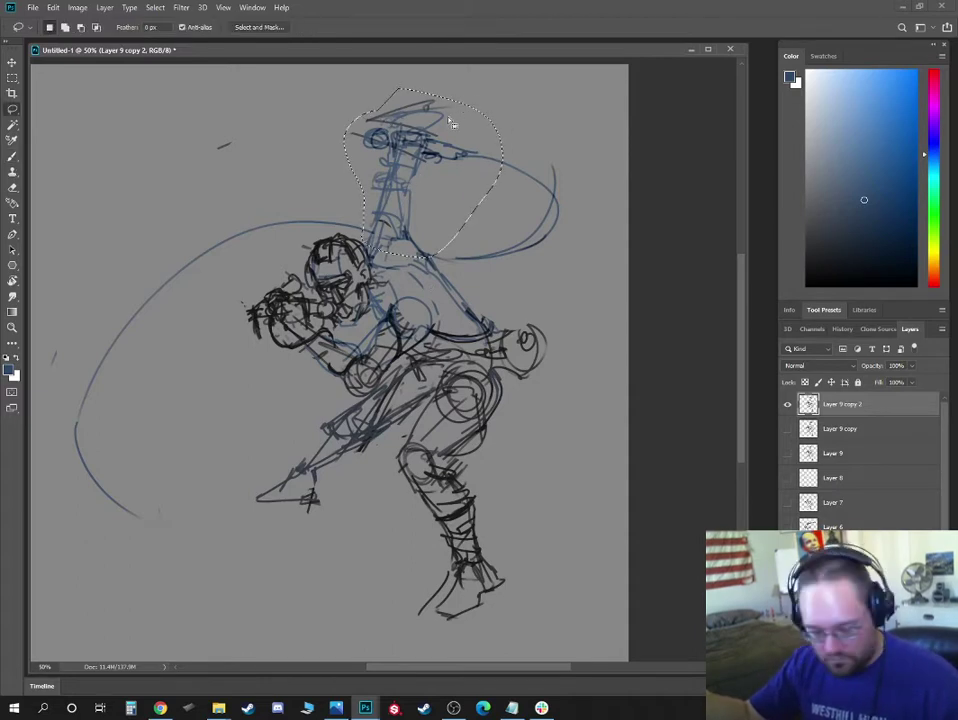
left_click_drag(443, 258, 472, 120)
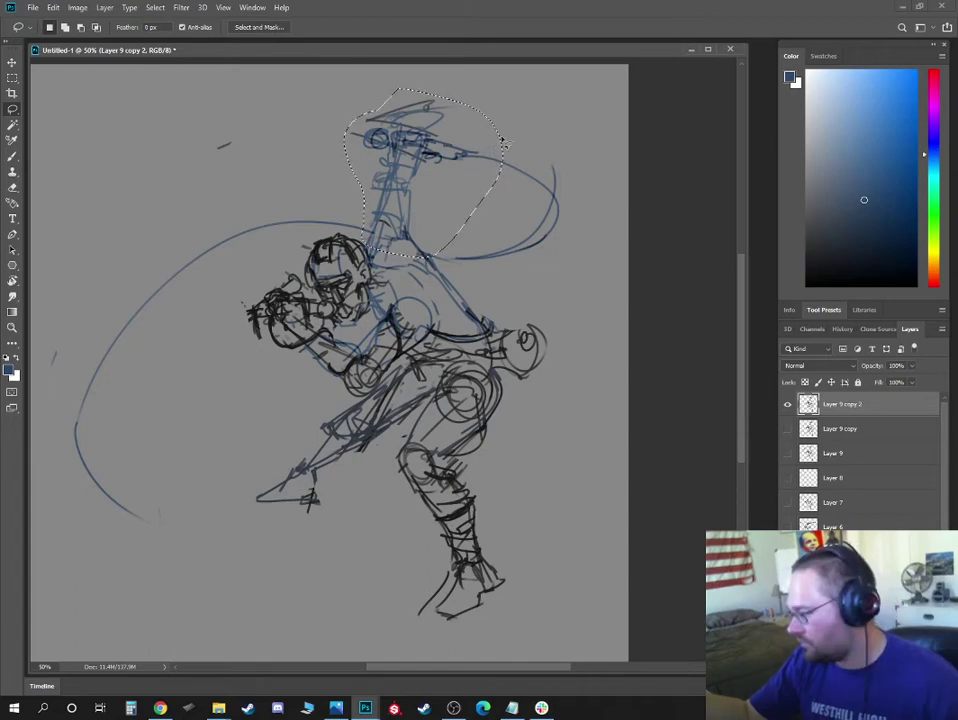
left_click_drag(500, 126, 493, 123)
left_click_drag(493, 123, 440, 252)
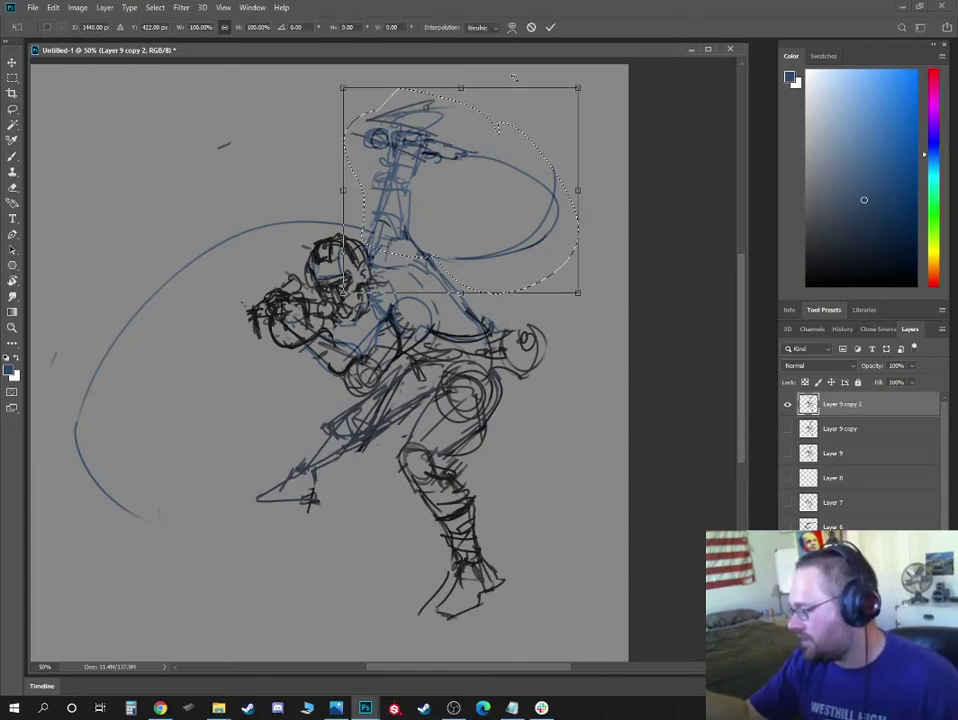
key("ctrl+t")
left_click_drag(515, 88, 541, 107)
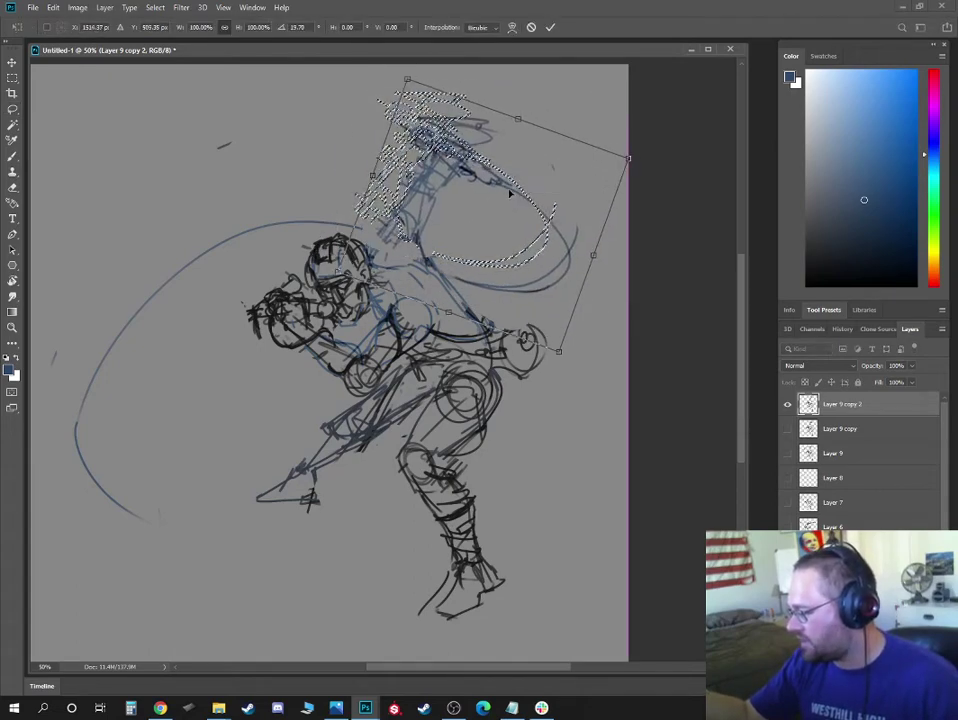
left_click_drag(541, 107, 568, 123)
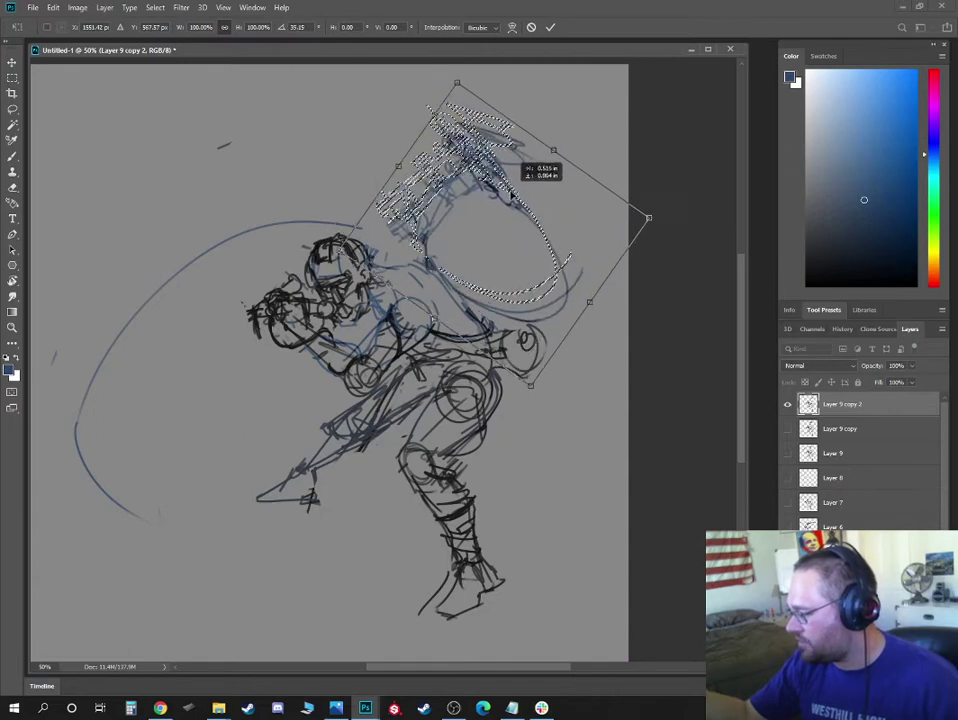
left_click_drag(568, 123, 537, 44)
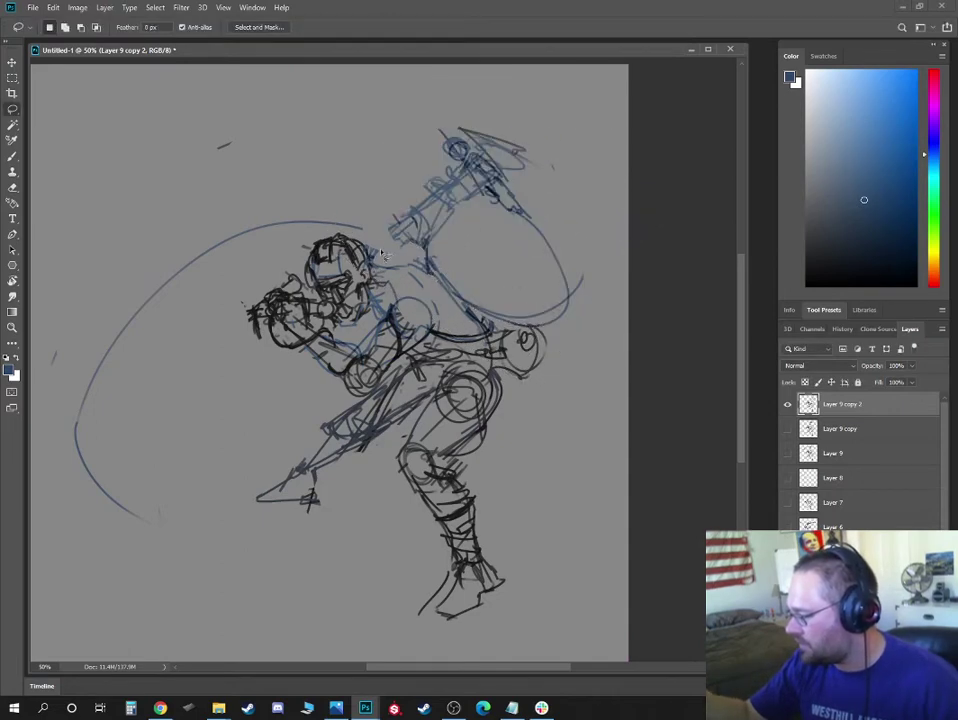
left_click(550, 27)
Redraw the raised arm's shoulder joint, whip loops and extended pointed foot, then erase the long whip arc in front of the figure
key("b")
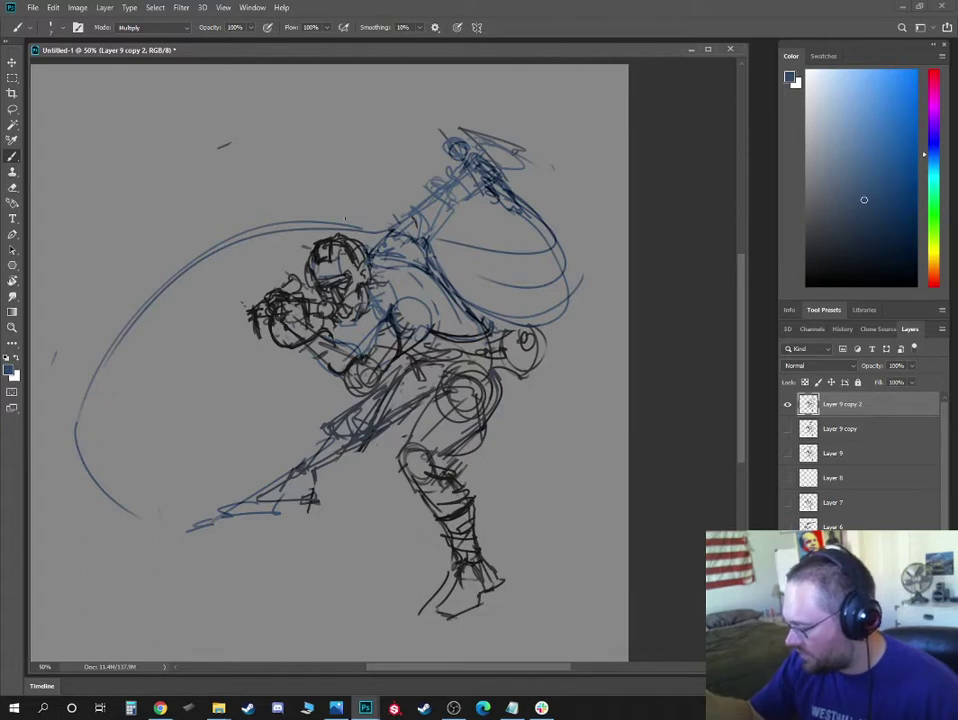
key("e")
left_click_drag(113, 492, 78, 438)
key("b")
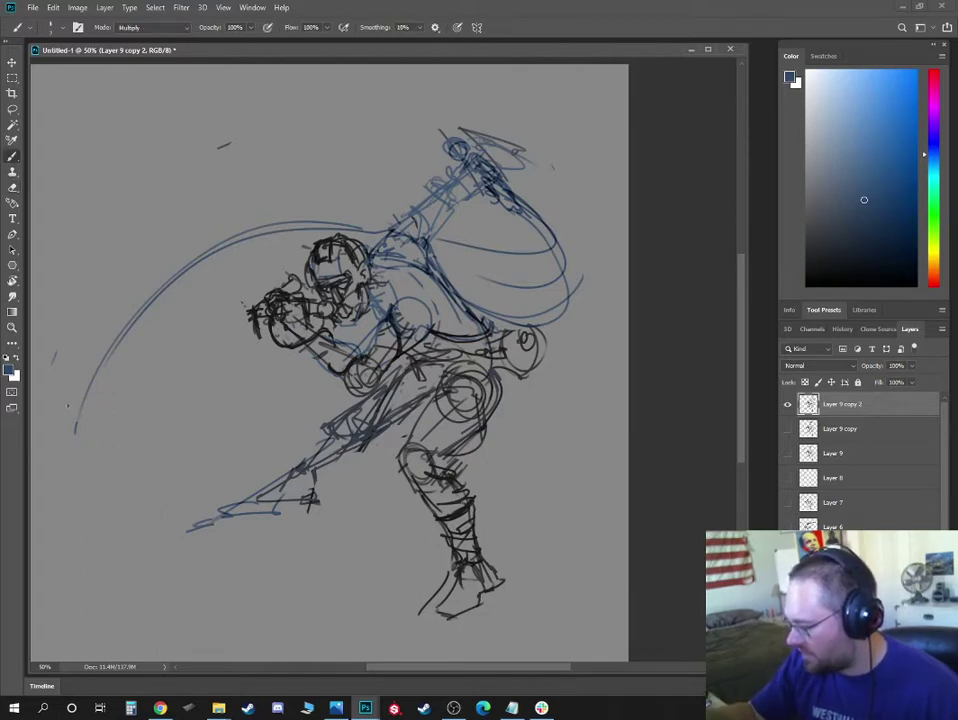
left_click_drag(50, 418, 168, 306)
left_click_drag(64, 383, 261, 234)
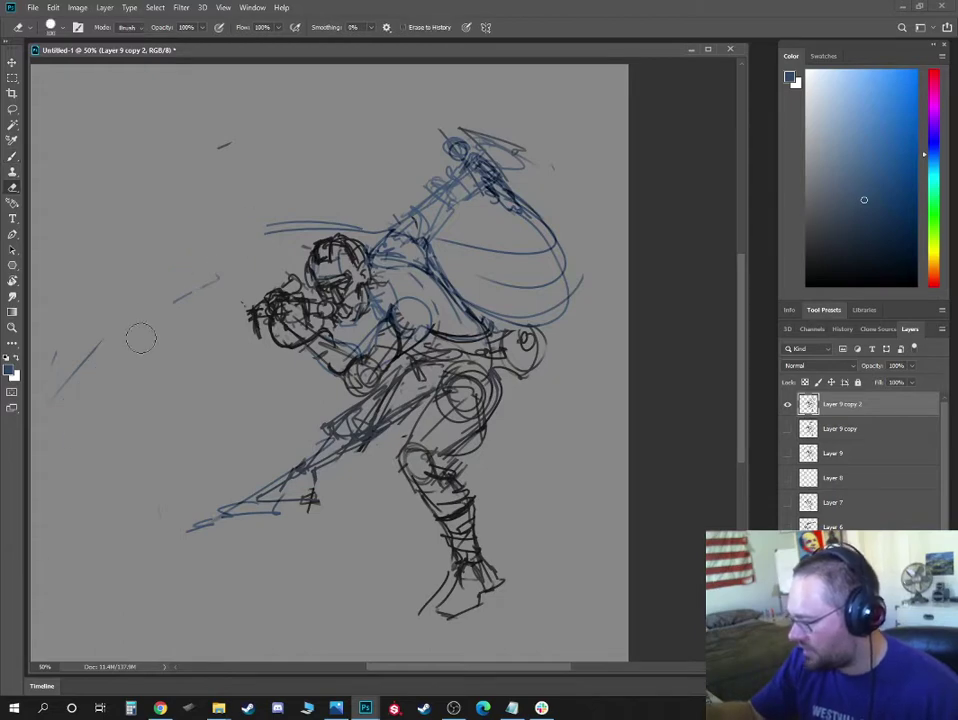
Draw a new whip line arching up from the shoulder, curving around in front and ending in a smaller loop above the extended foot
left_click_drag(380, 230, 80, 152)
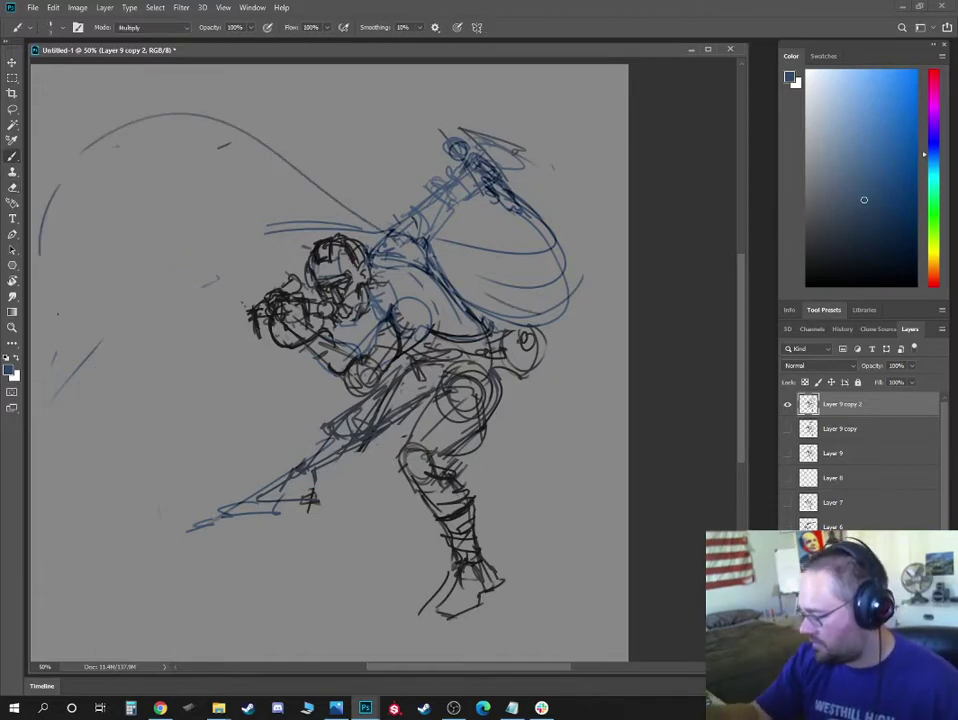
left_click_drag(85, 150, 135, 375)
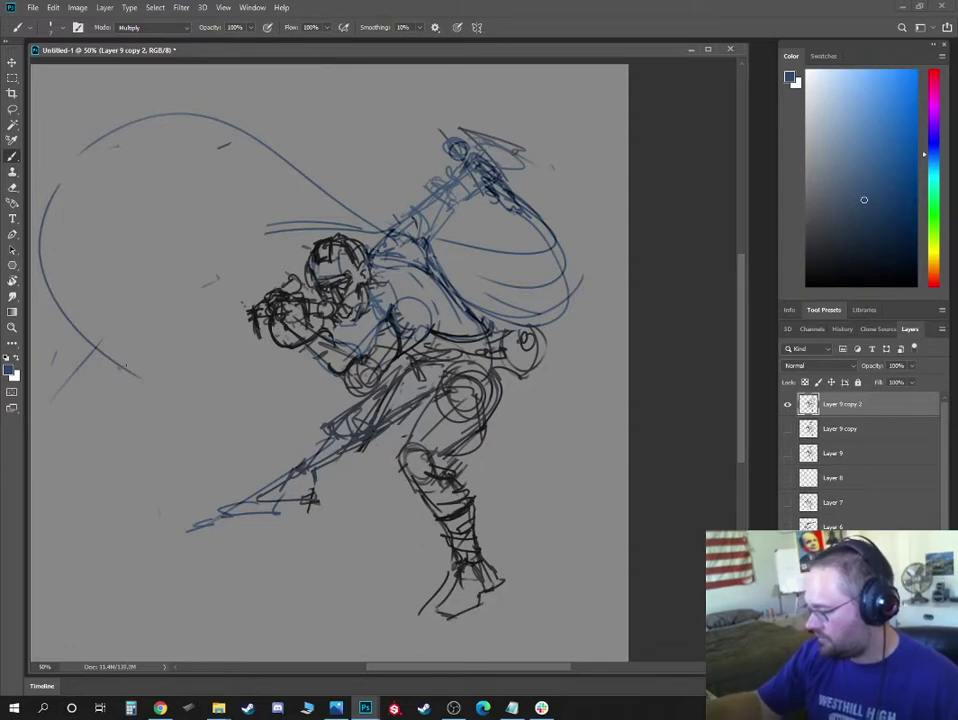
left_click_drag(118, 366, 140, 468)
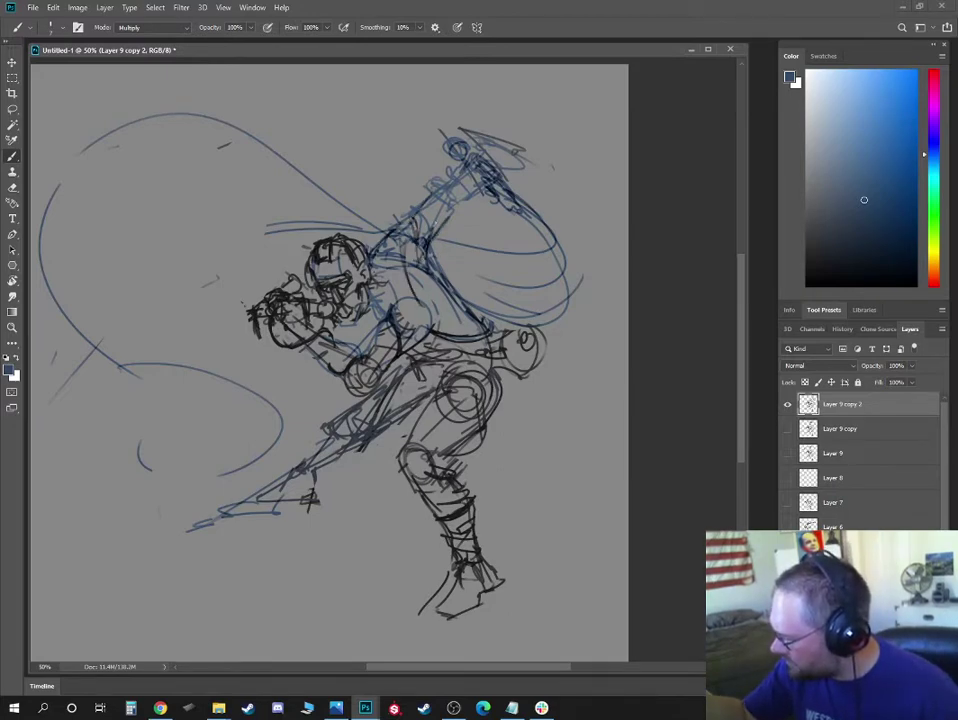
Erase the forearm and inner hand lines of the raised arm between the shoulder and the whip handle
key("e")
left_click_drag(405, 244, 471, 174)
key("b")
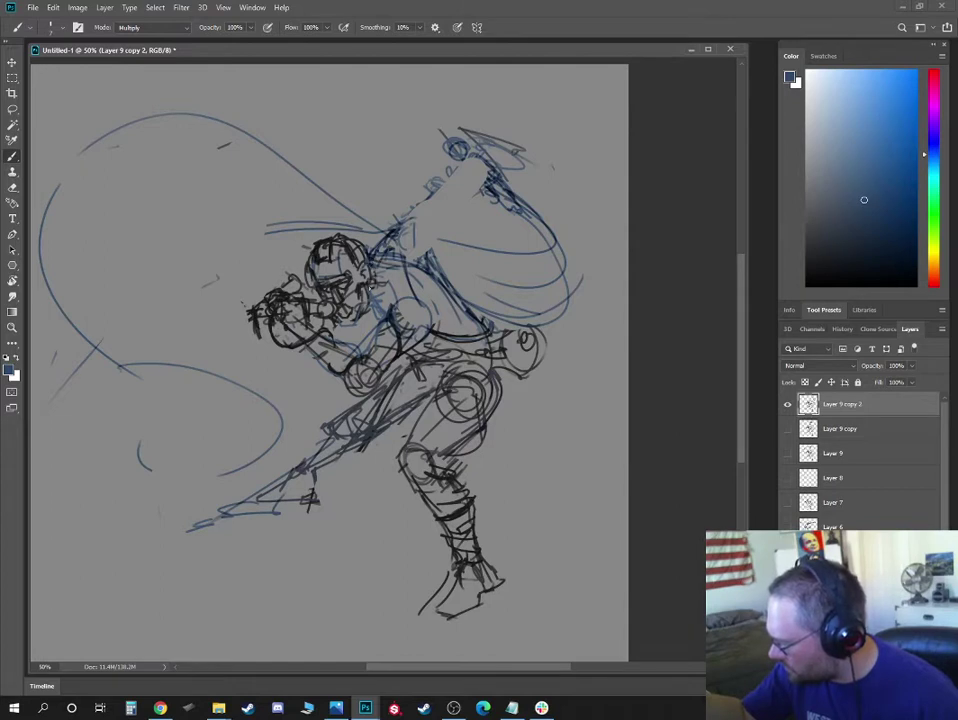
Erase the mask details inside the head and redraw a bare face with brow, eyes, nose and mouth
key("e")
mouse_move(347, 298)
left_mouse_down()
mouse_move(324, 272)
mouse_move(366, 344)
left_mouse_up()
key("b")
key("e")
key("b")
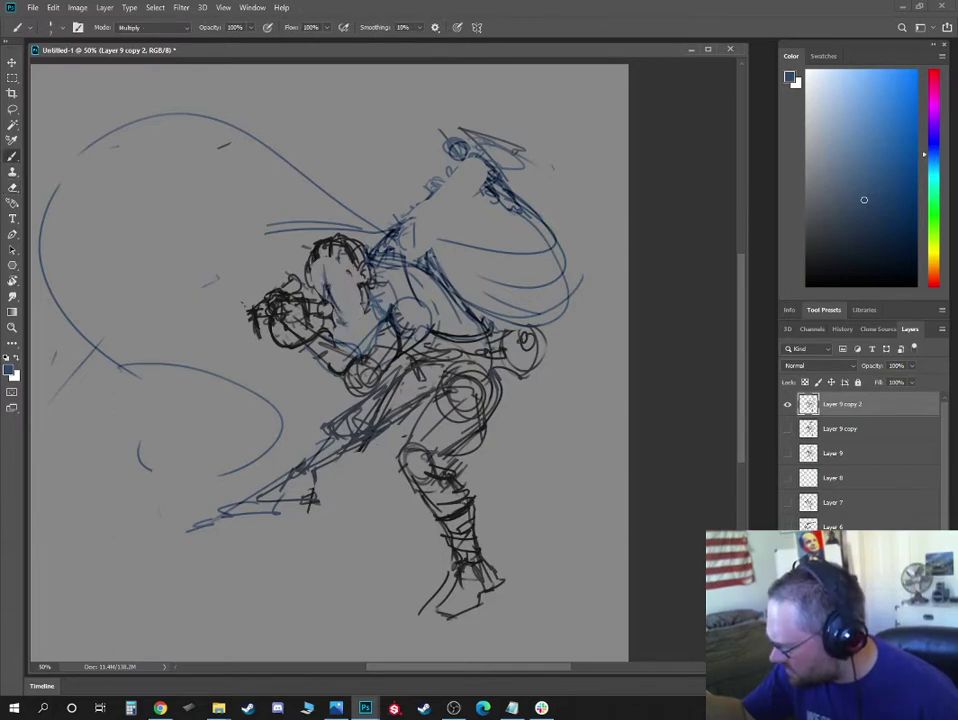
key("e")
key("b")
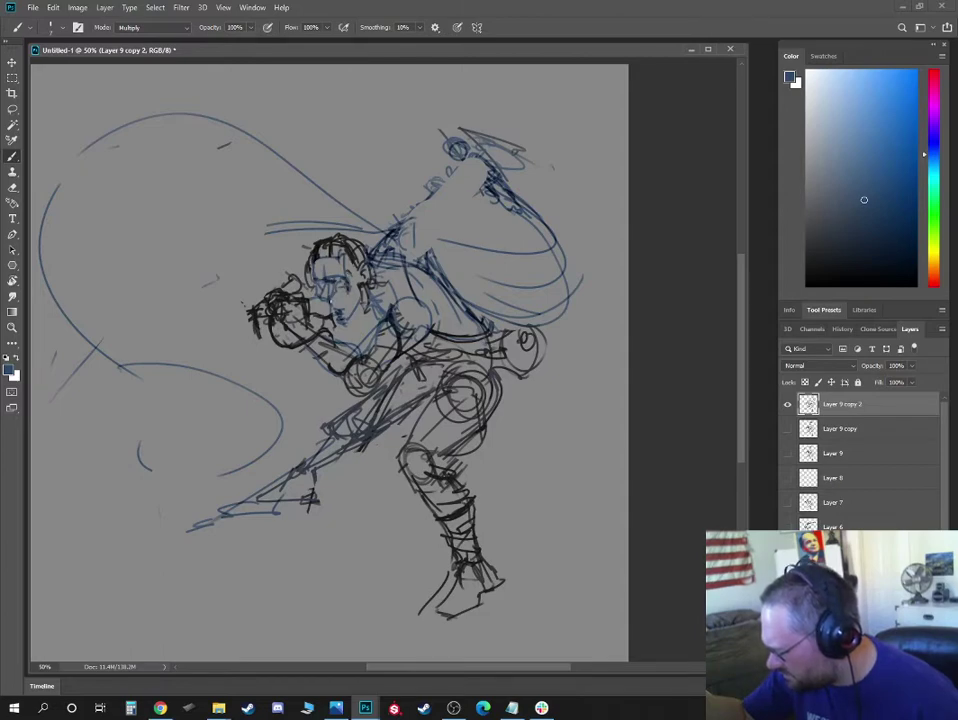
Erase the front fist and redraw it gripping a forward-pointing handle, then reinforce the leg and foot contours in blue
key("e")
mouse_move(296, 282)
left_mouse_down()
mouse_move(280, 314)
mouse_move(328, 303)
mouse_move(320, 318)
mouse_move(262, 284)
mouse_move(276, 308)
mouse_move(229, 277)
mouse_move(252, 303)
left_mouse_up()
key("b")
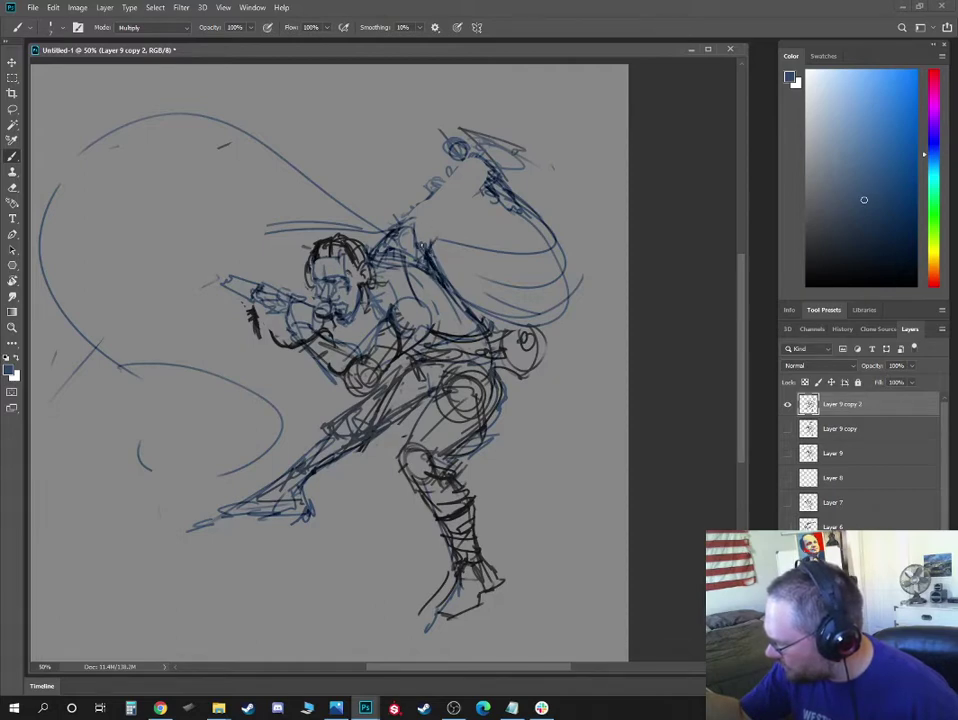
Redraw the raised arm with an elbow circle and a hand holding the whip handle, and add a spiky mohawk to the head
mouse_move(432, 212)
left_mouse_down()
mouse_move(420, 232)
mouse_move(436, 205)
left_mouse_up()
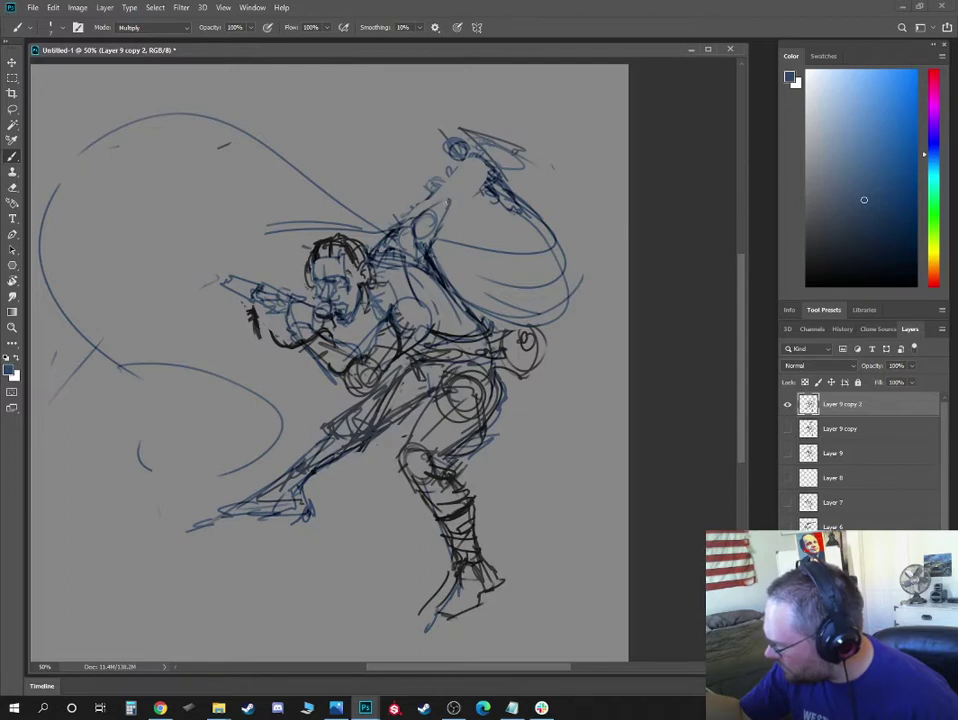
mouse_move(442, 200)
left_mouse_down()
mouse_move(474, 170)
mouse_move(461, 168)
left_mouse_up()
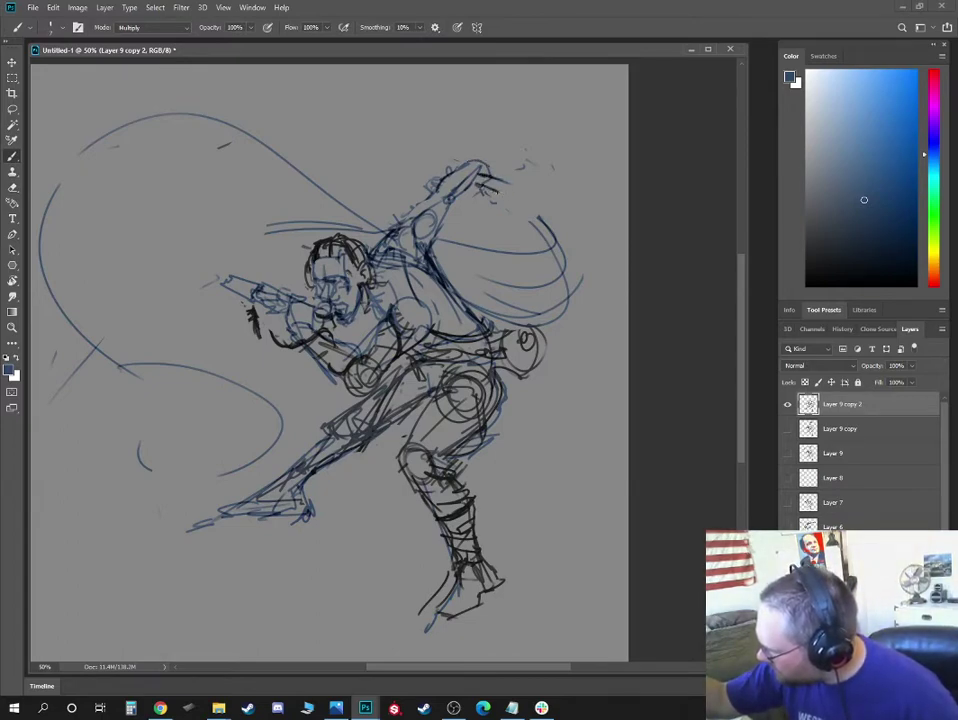
left_click_drag(496, 192, 521, 195)
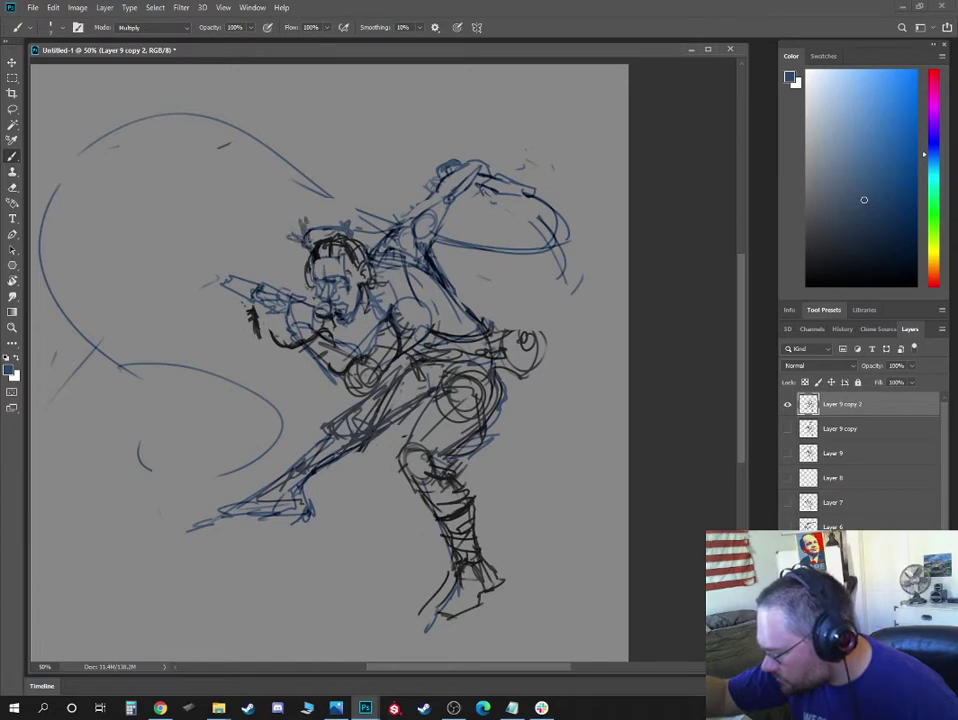
left_click_drag(300, 235, 345, 213)
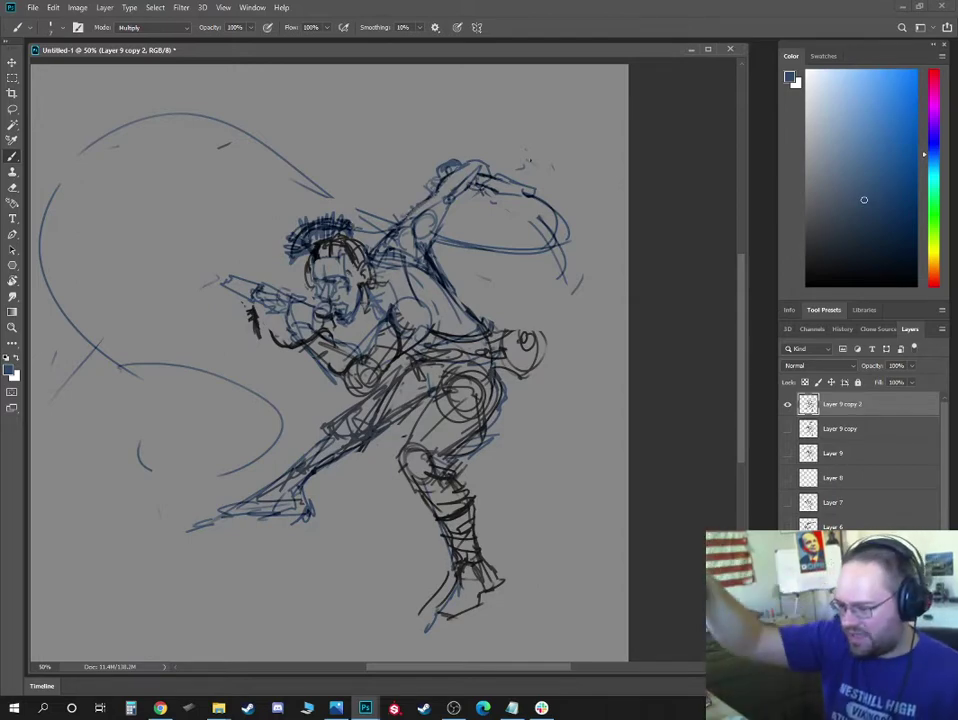
Erase and redraw the raised forearm, fist and round-ended whip handle, and add a rounded end to the handle in the forward hand
key("e")
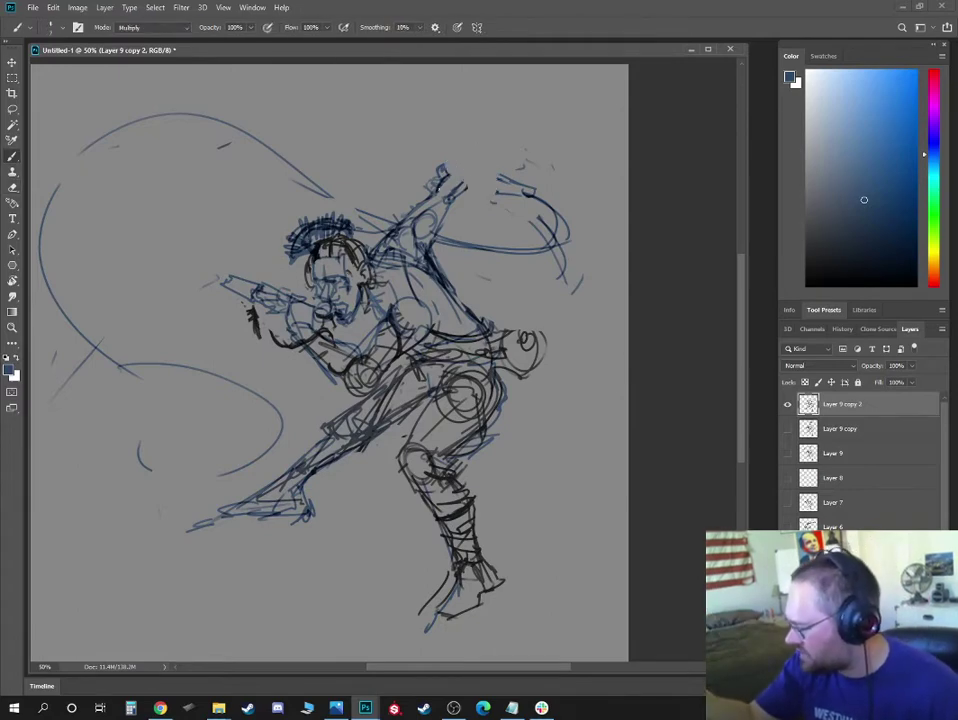
left_click_drag(485, 178, 447, 180)
key("b")
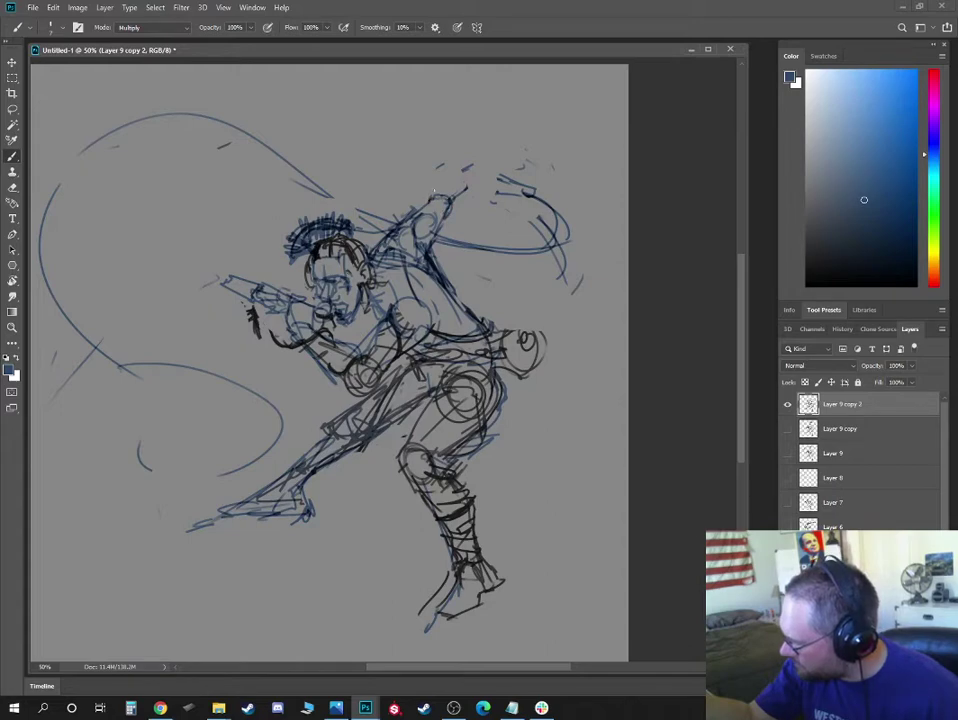
left_click_drag(434, 188, 458, 167)
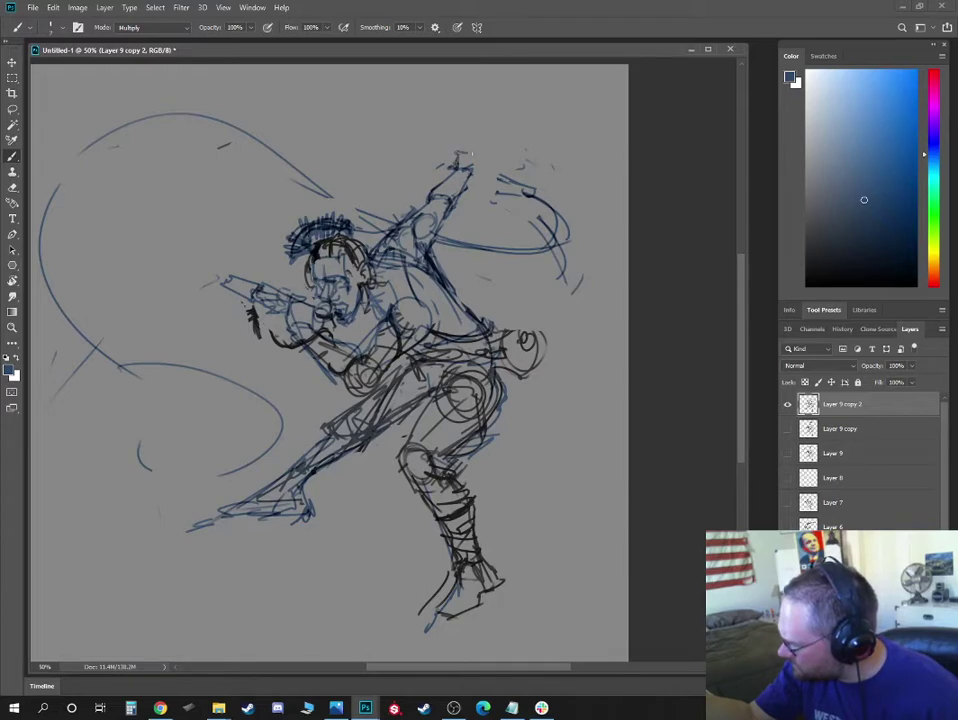
mouse_move(341, 115)
left_mouse_down()
mouse_move(360, 118)
mouse_move(365, 132)
left_mouse_up()
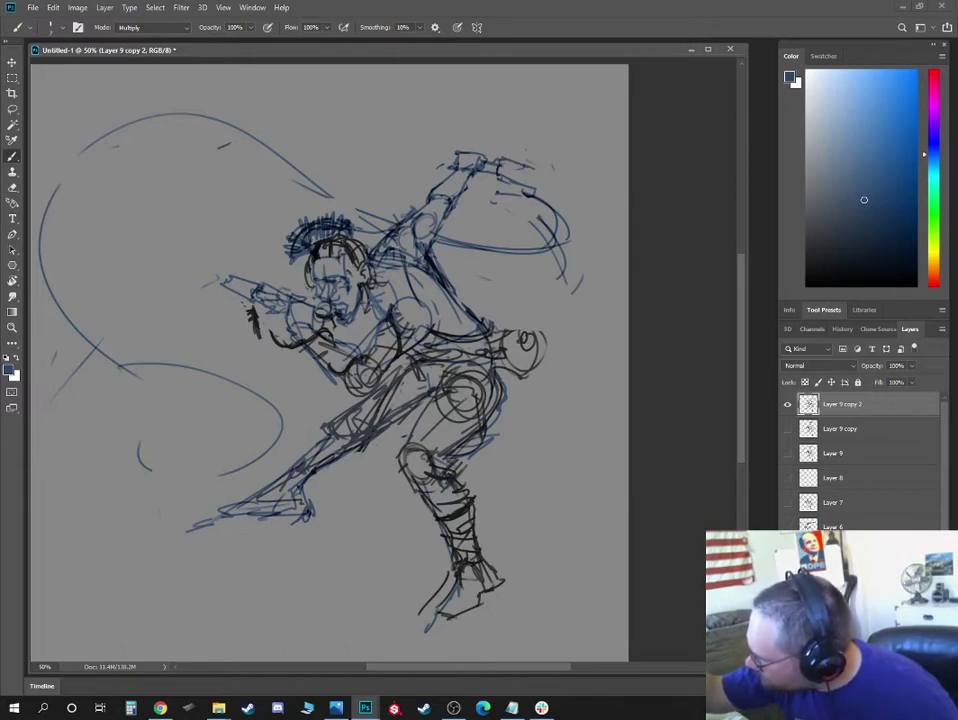
left_click_drag(500, 163, 535, 172)
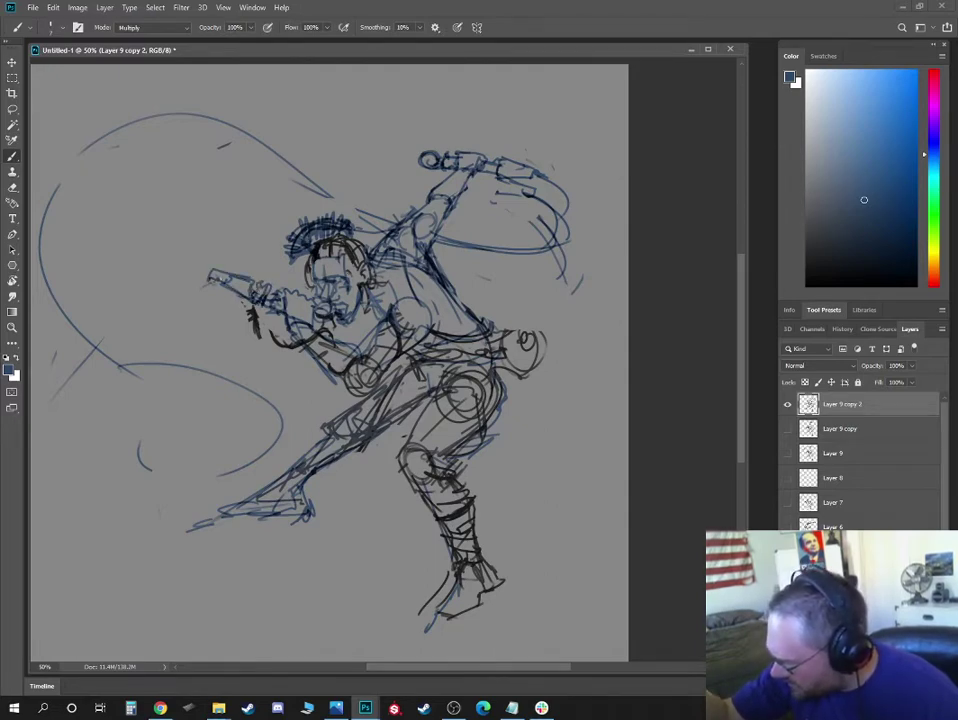
mouse_move(210, 276)
left_mouse_down()
mouse_move(246, 274)
mouse_move(231, 262)
mouse_move(278, 346)
left_mouse_up()
key("e")
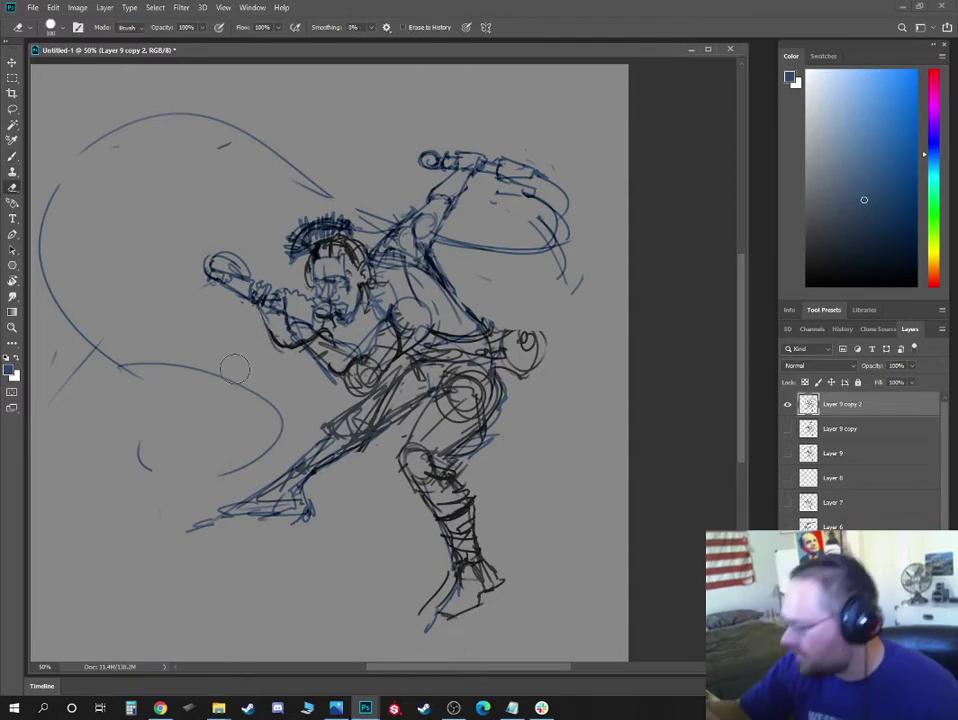
key("ctrl+minus")
key("ctrl+minus")
key("ctrl+plus")
key("ctrl+plus")
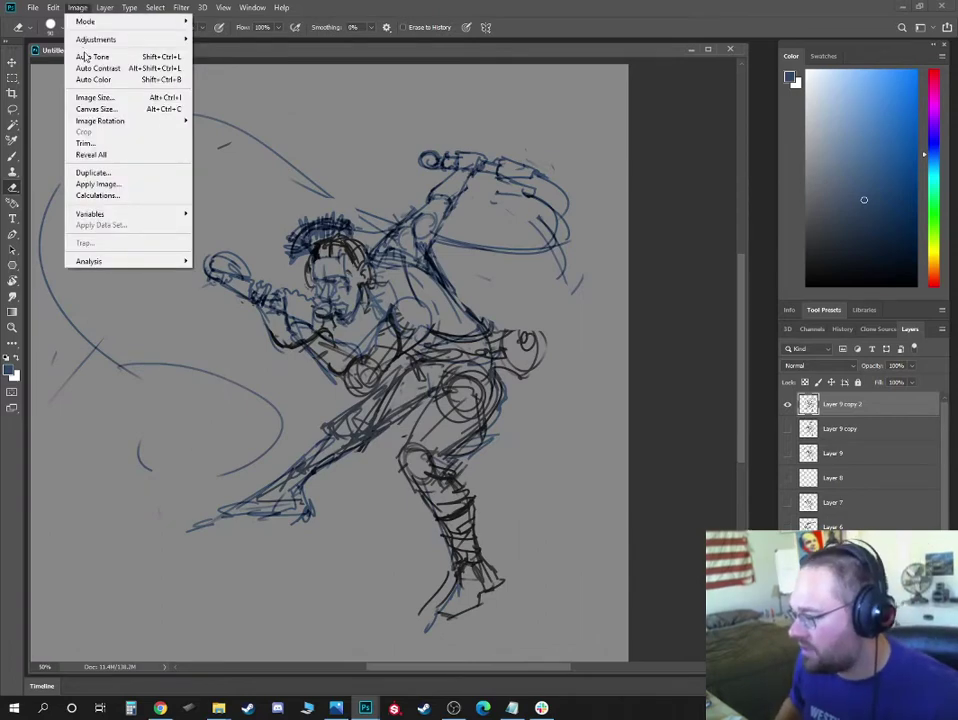
Flip the canvas horizontally and choose a lighter muted blue as the brush colour
mouse_move(130, 121)
left_click(264, 173)
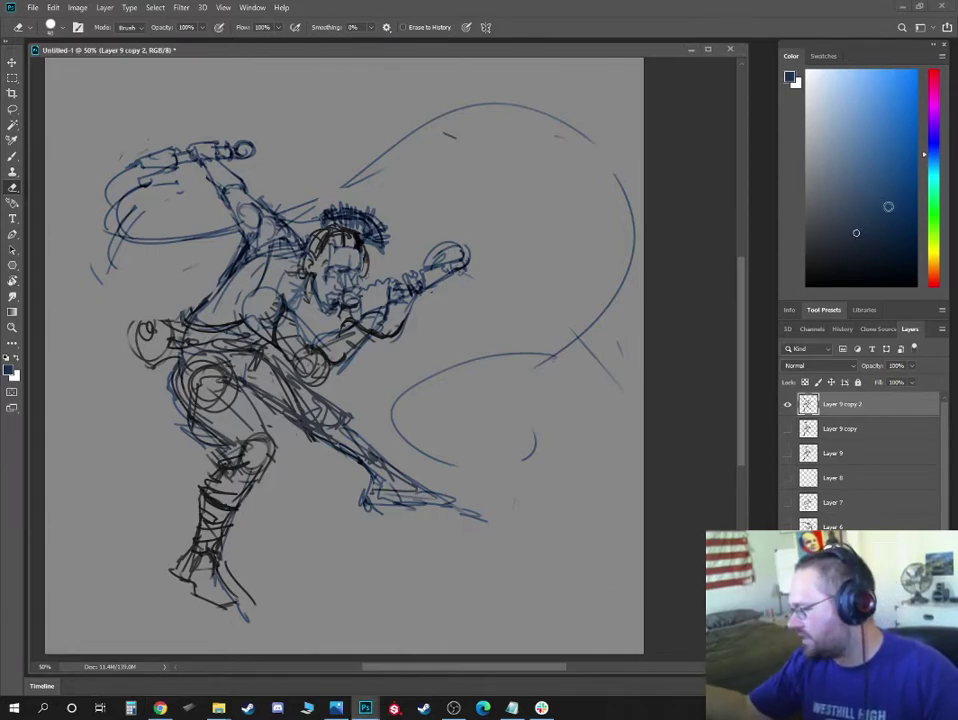
left_click(874, 186)
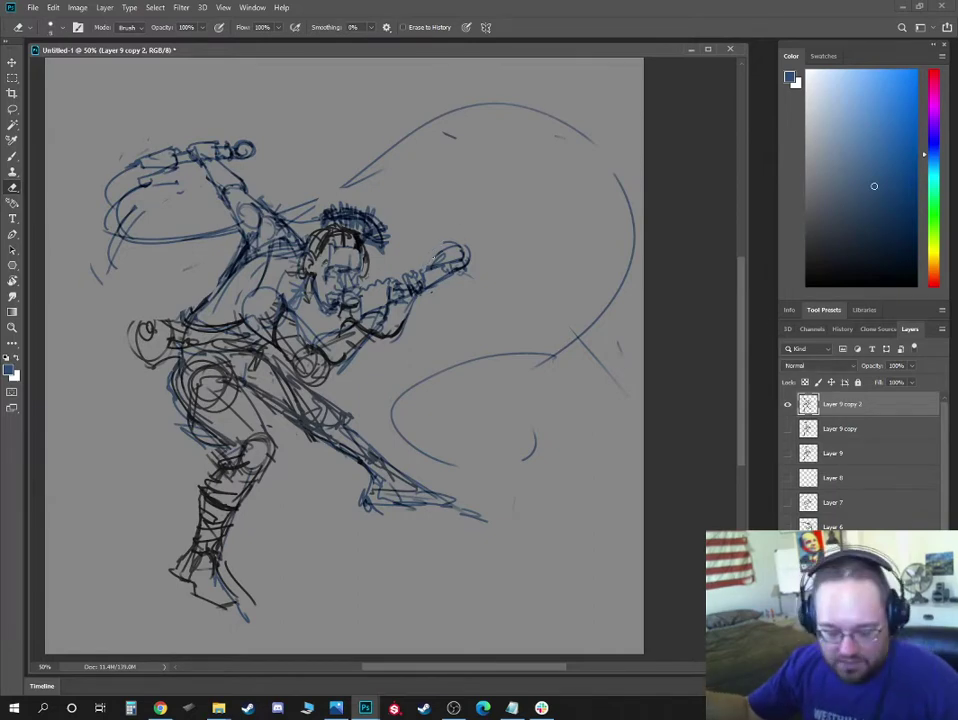
key("b")
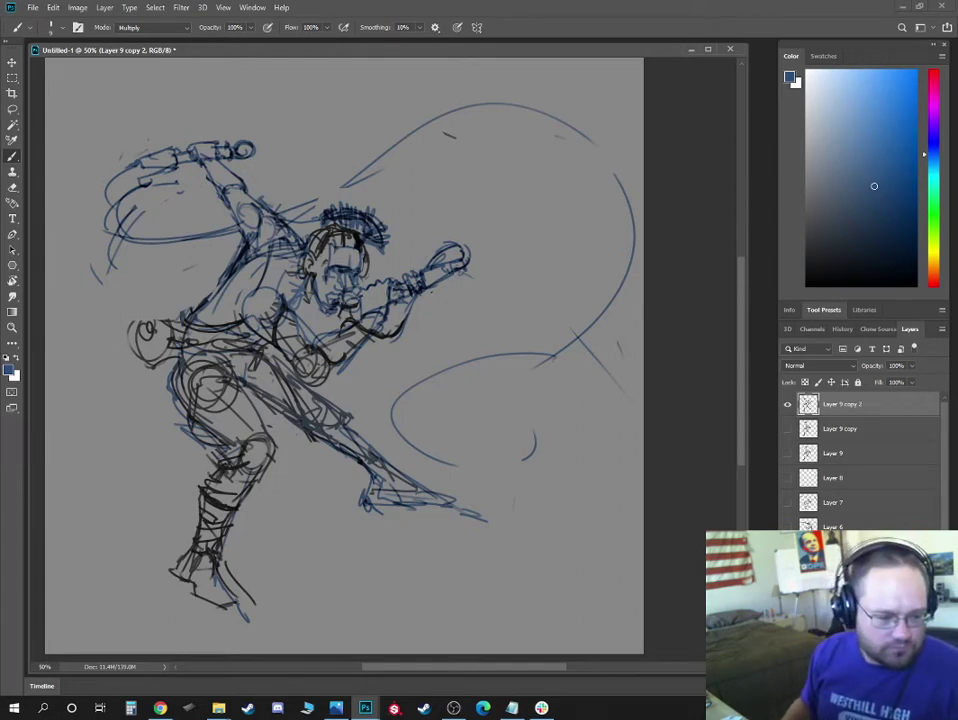
Select the whole layer and transform the figure, rotating it about 11.5° clockwise and shifting it slightly right and down
key("alt+Tab")
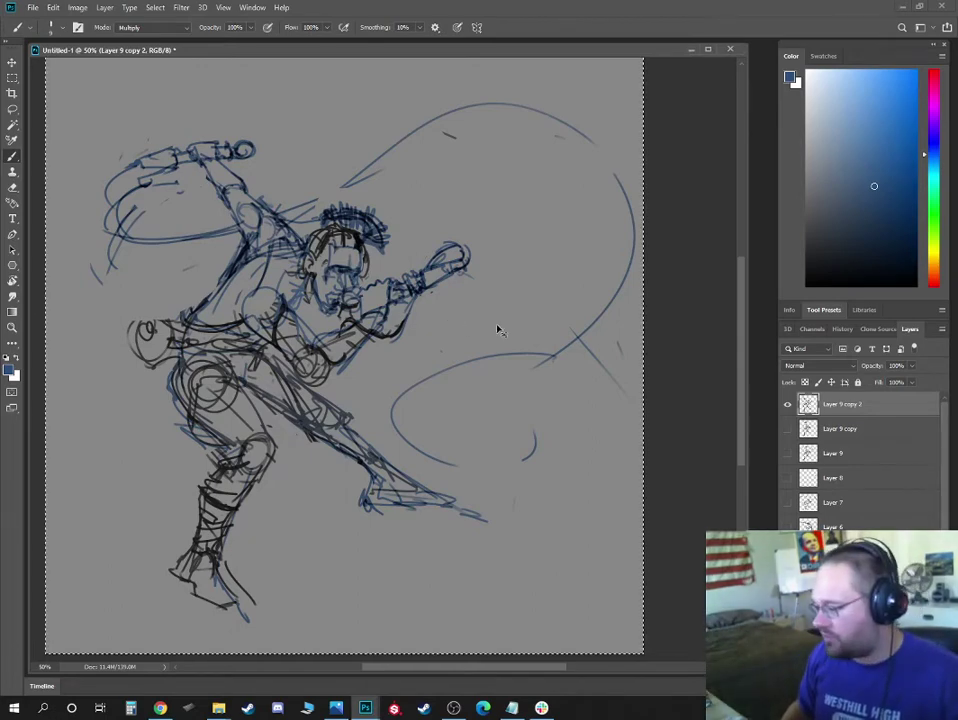
key("ctrl+a")
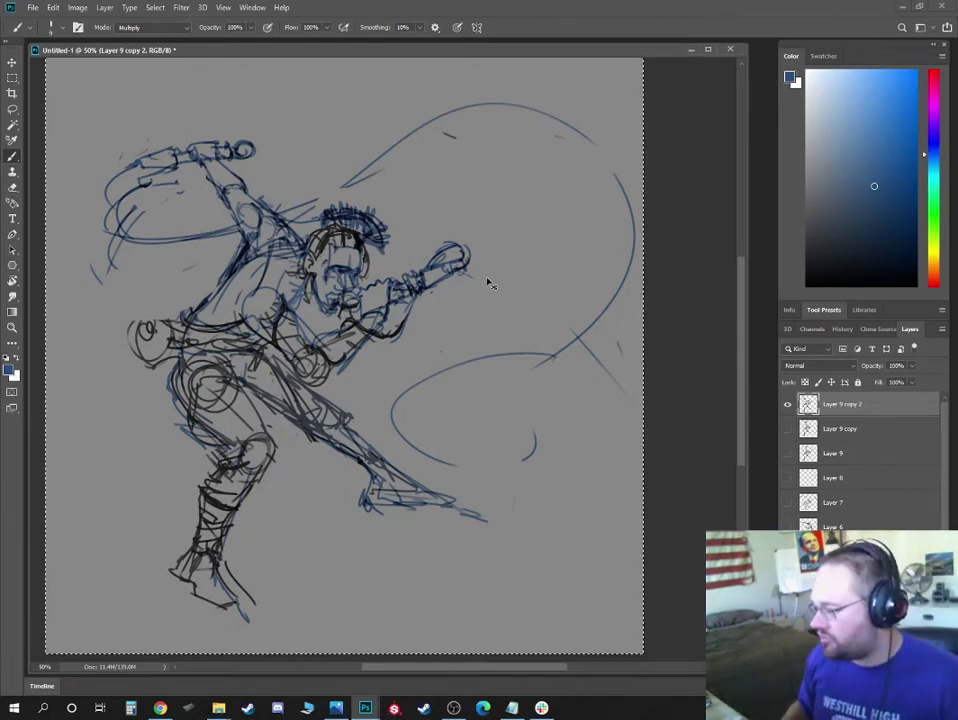
key("ctrl+t")
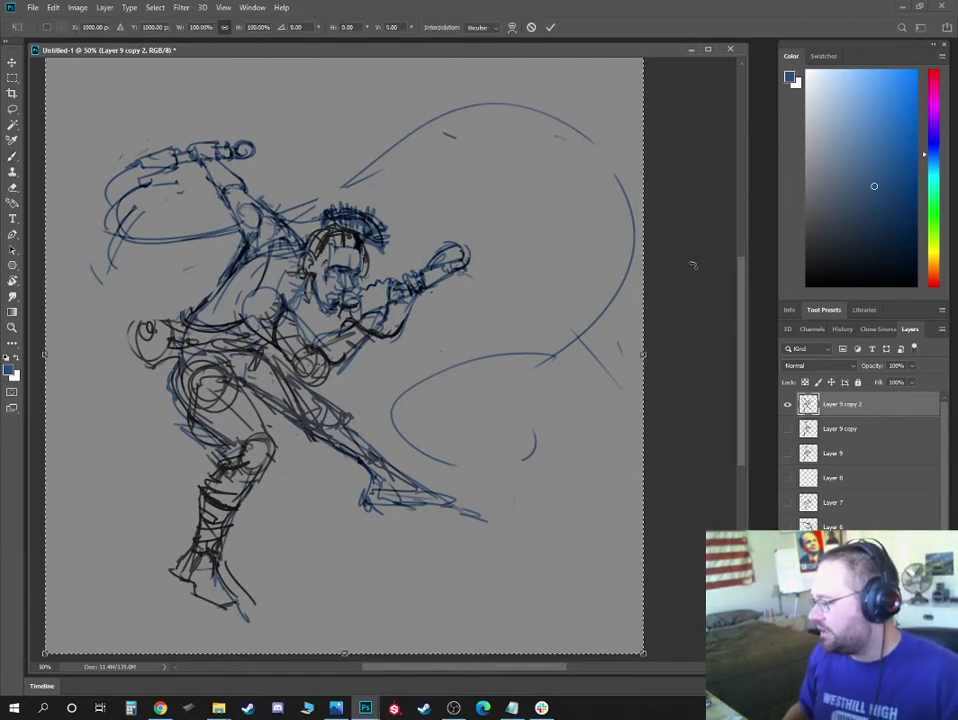
left_click_drag(691, 278, 693, 300)
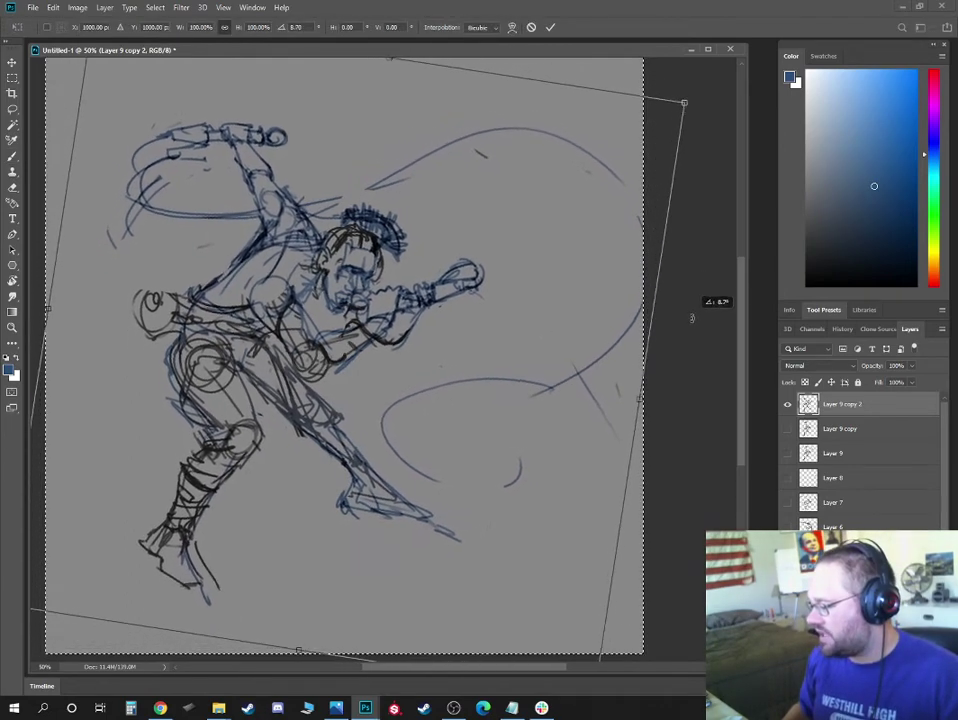
left_click_drag(692, 300, 692, 335)
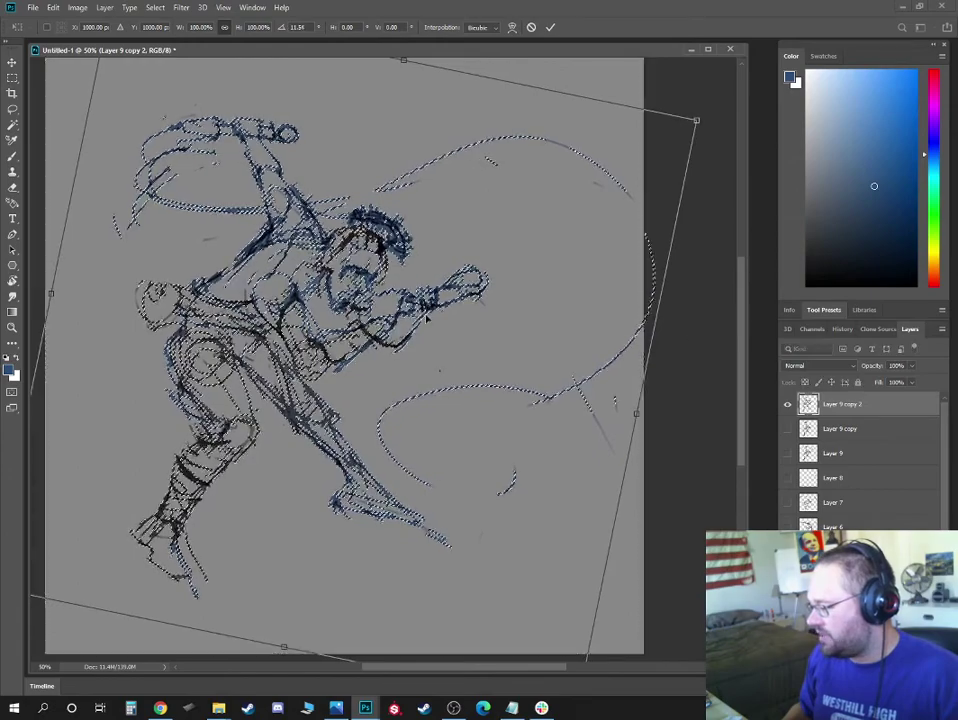
left_click_drag(692, 335, 722, 340)
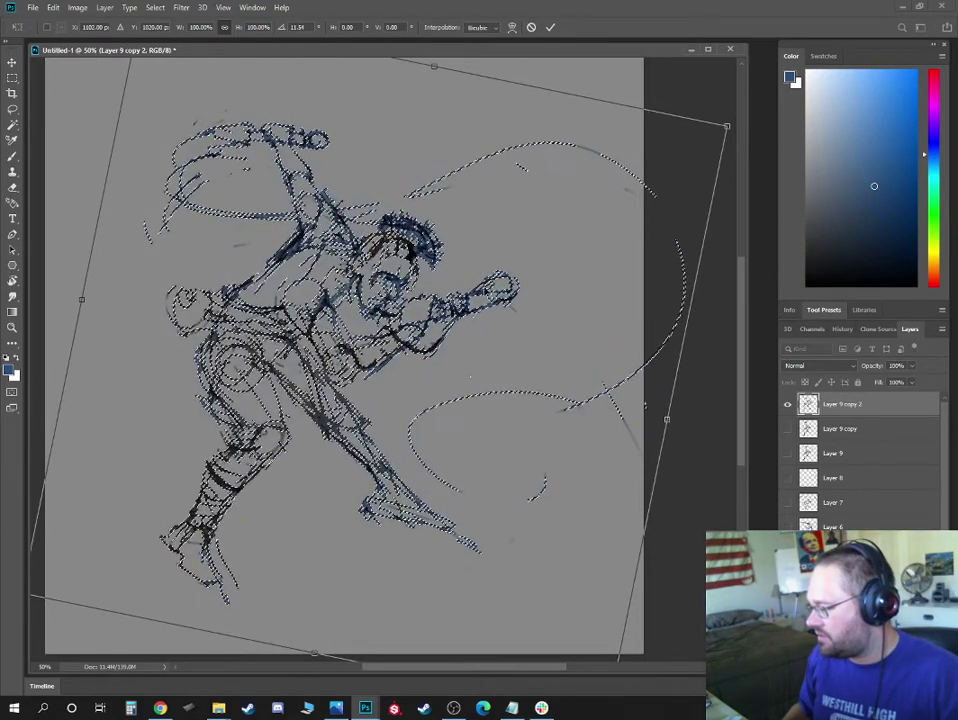
key("Return")
key("b")
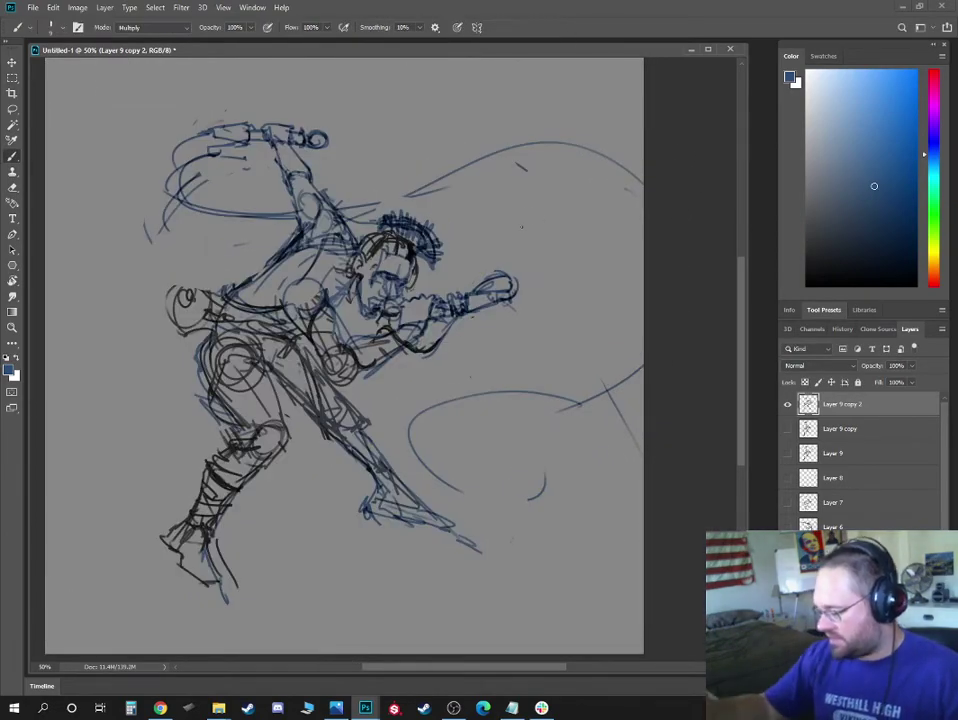
Lasso and delete the feet of both legs below the ankles, leaving the lower legs in place
key("l")
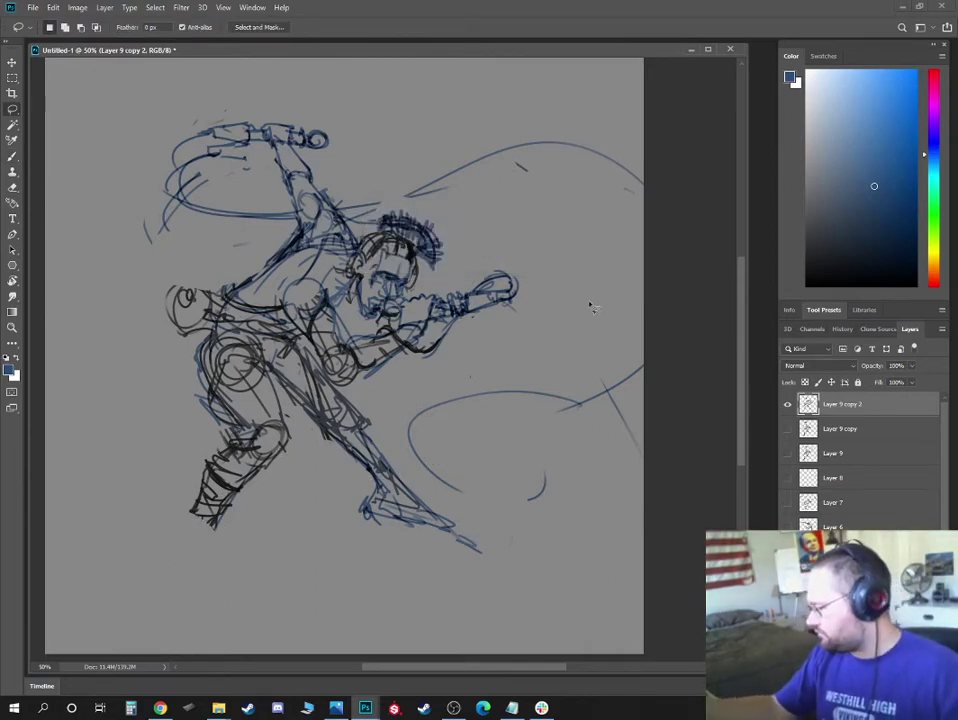
left_click(467, 260)
left_click_drag(380, 476, 495, 540)
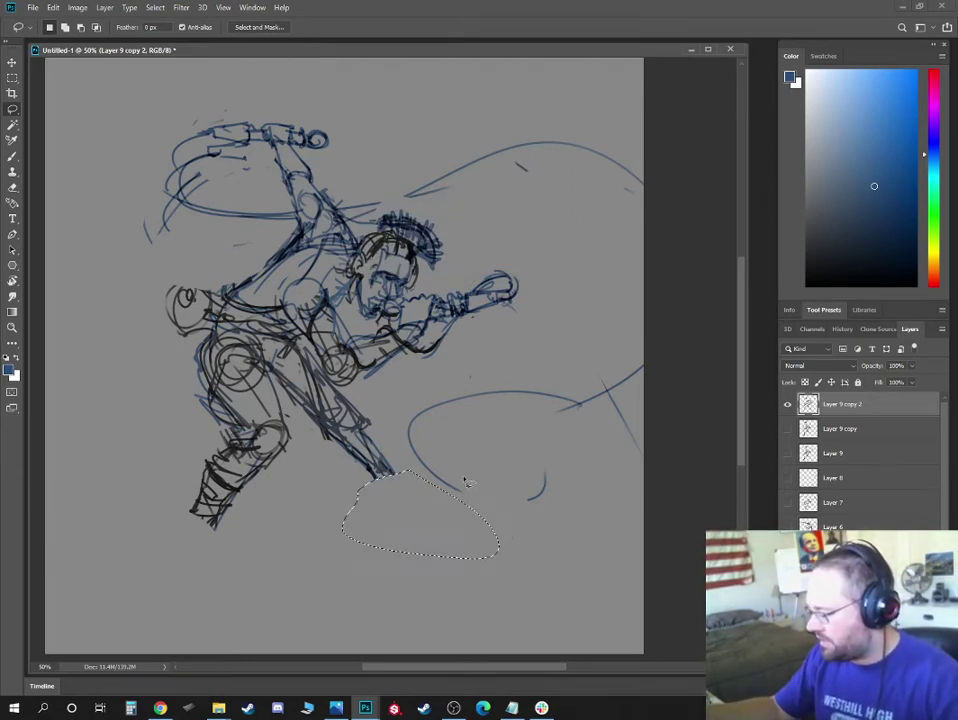
key("Delete")
key("ctrl+d")
Redraw the foot below the wrapped shin in blue, with a rounded heel, arched instep and blunt toe end
key("b")
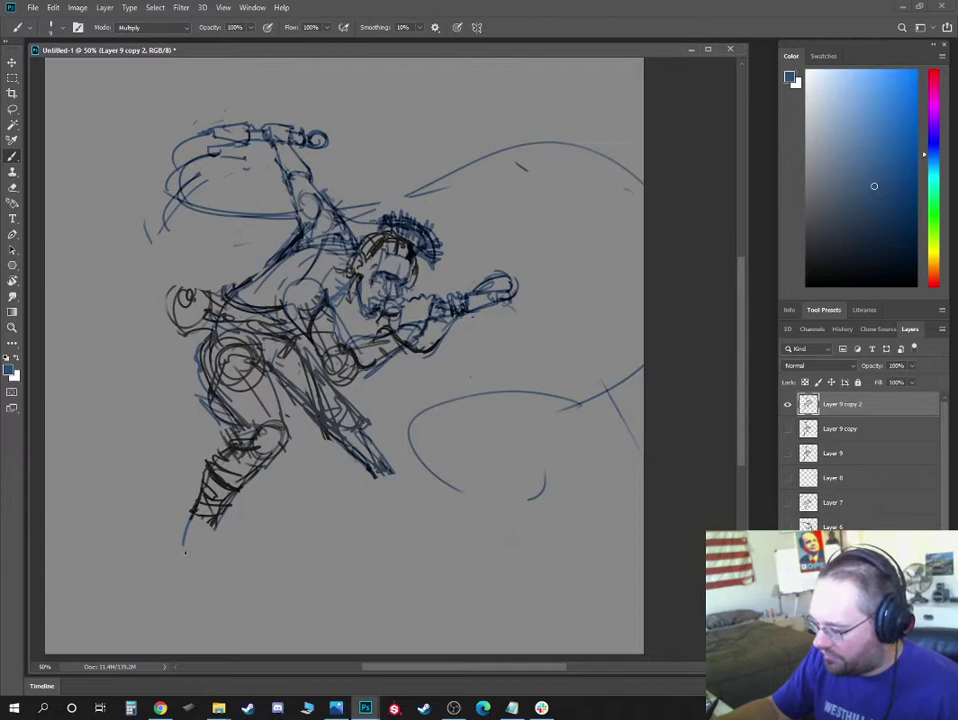
left_click_drag(185, 552, 189, 566)
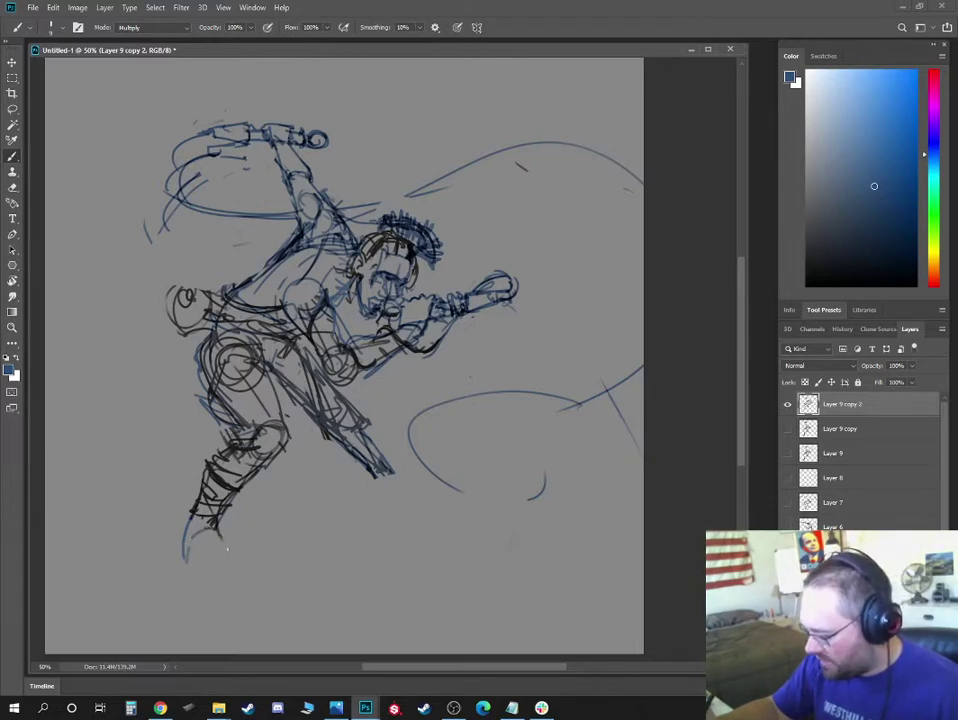
left_click_drag(188, 522, 217, 547)
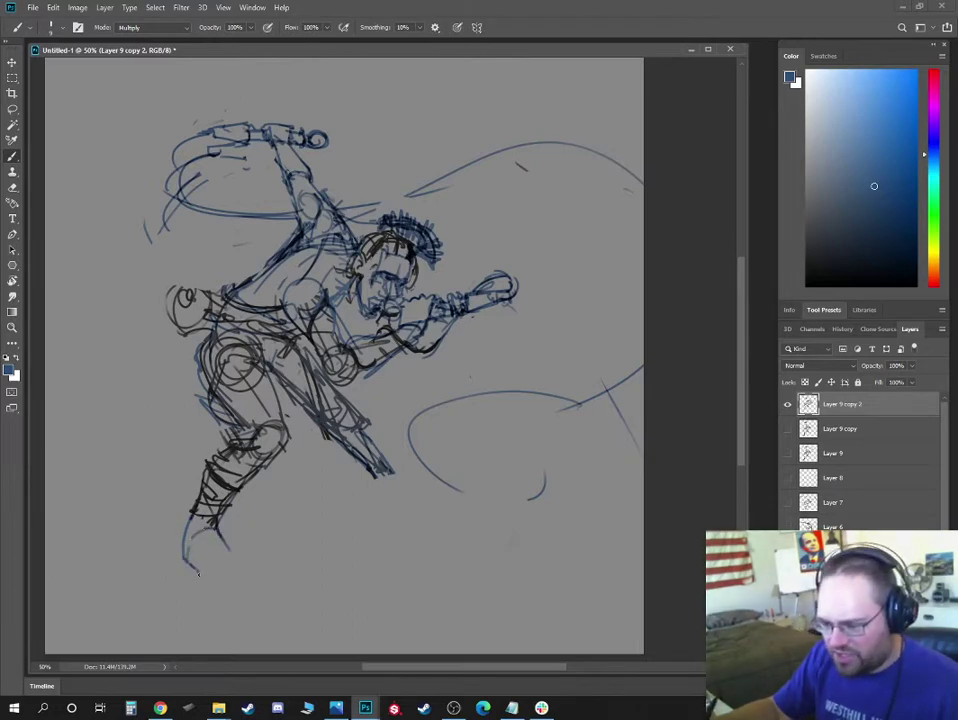
left_click_drag(188, 548, 198, 570)
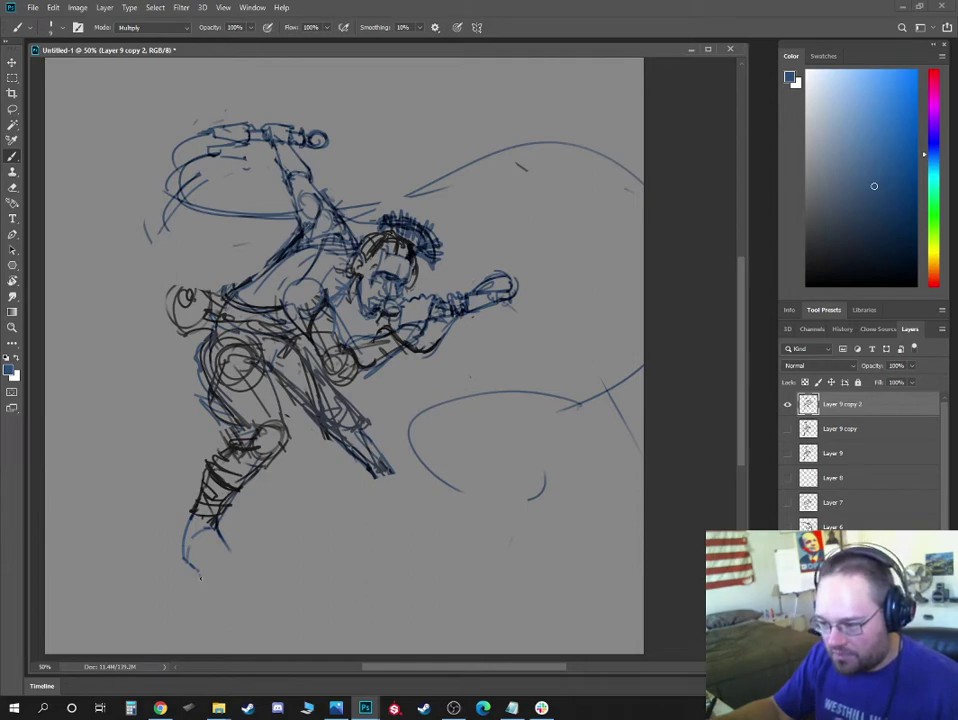
left_click_drag(188, 560, 203, 573)
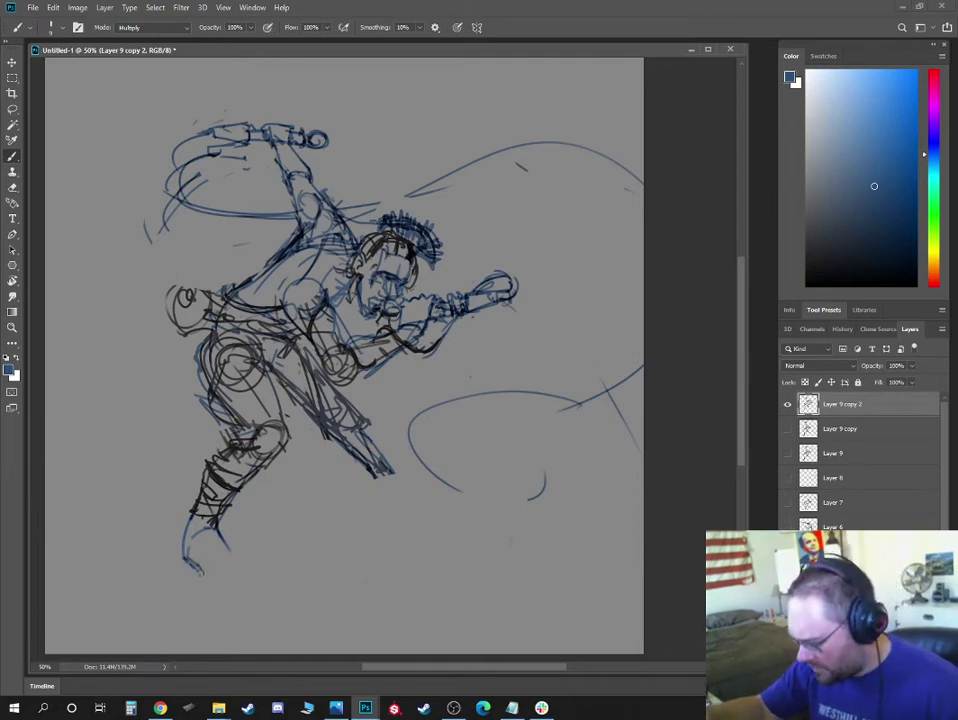
left_click_drag(192, 572, 245, 580)
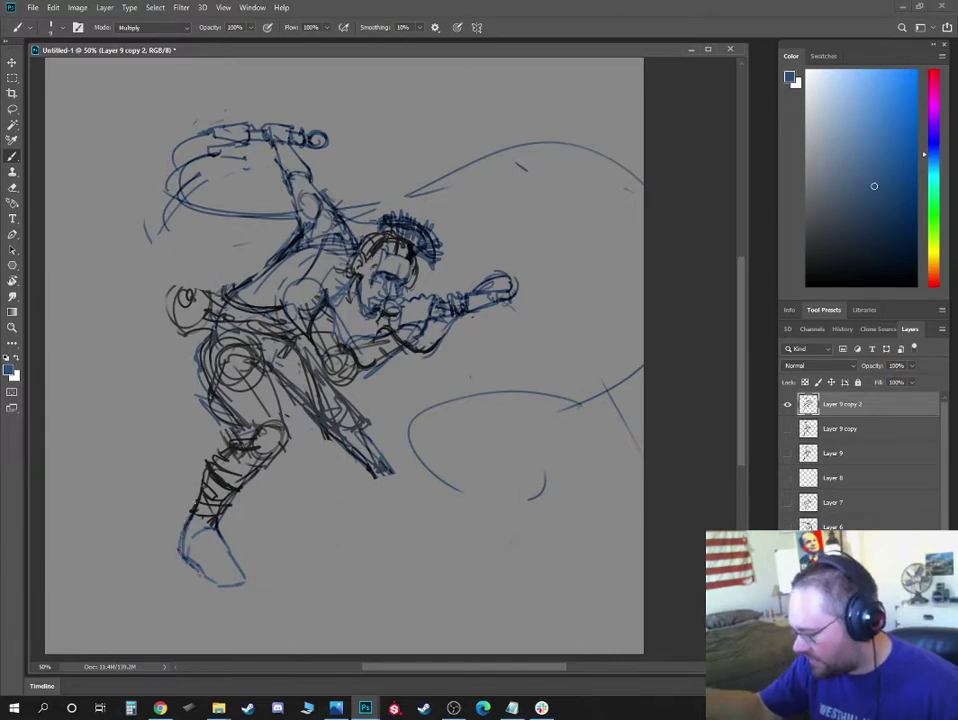
left_click_drag(190, 528, 180, 558)
Redraw the extended leg's foot in blue, flat on the ground with ankle lines, a heel, a straight sole and forward-pointing toes
left_click_drag(366, 468, 378, 486)
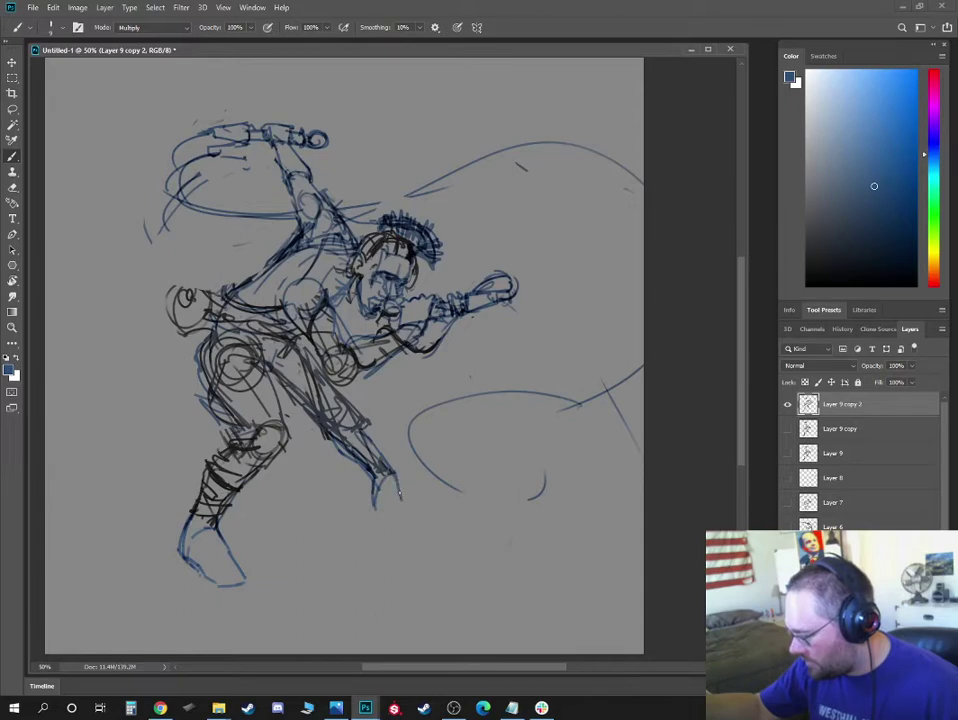
left_click_drag(373, 490, 390, 505)
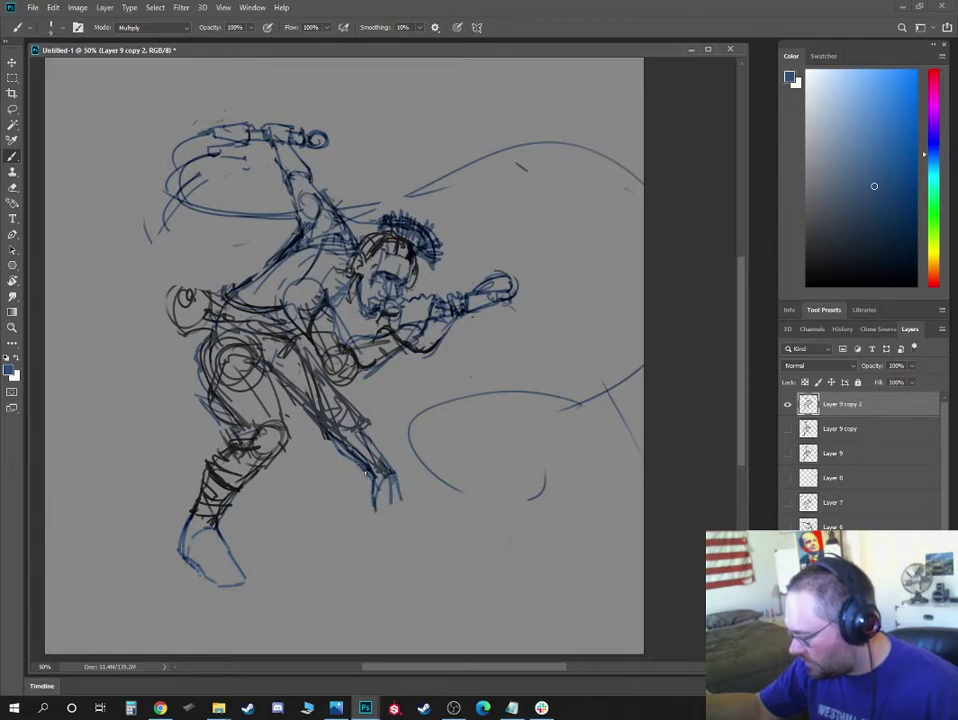
left_click_drag(363, 507, 390, 511)
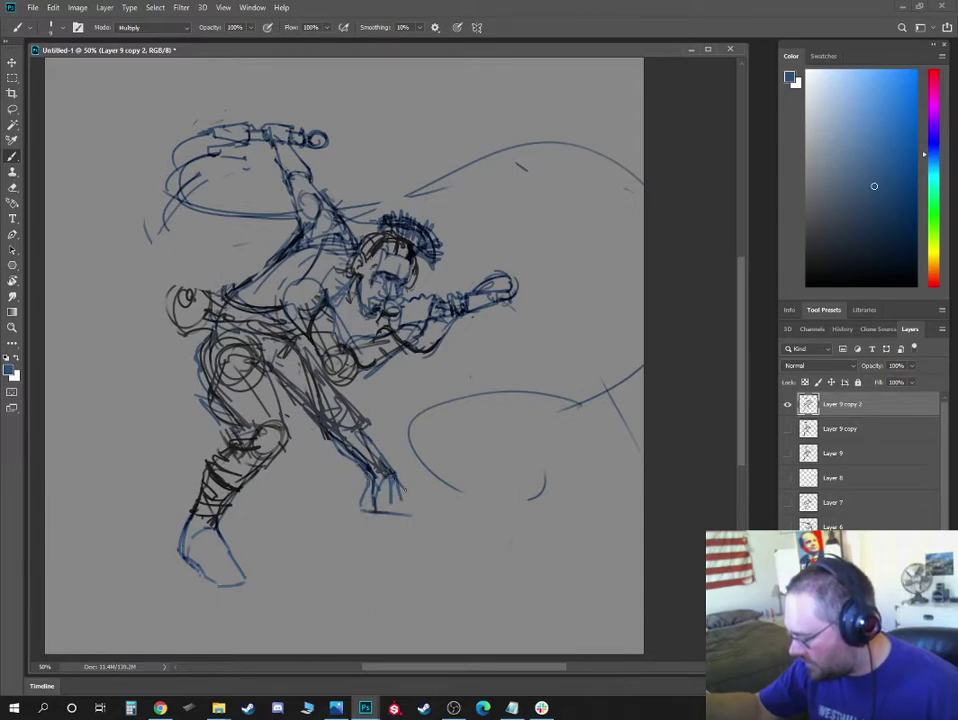
left_click_drag(392, 512, 418, 496)
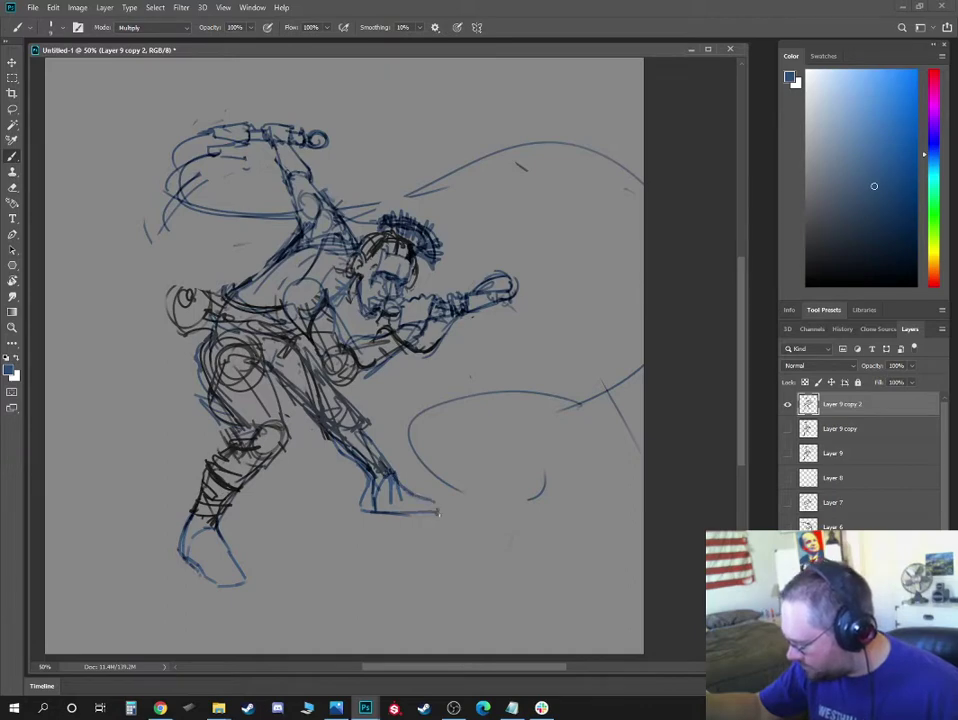
left_click_drag(418, 496, 446, 511)
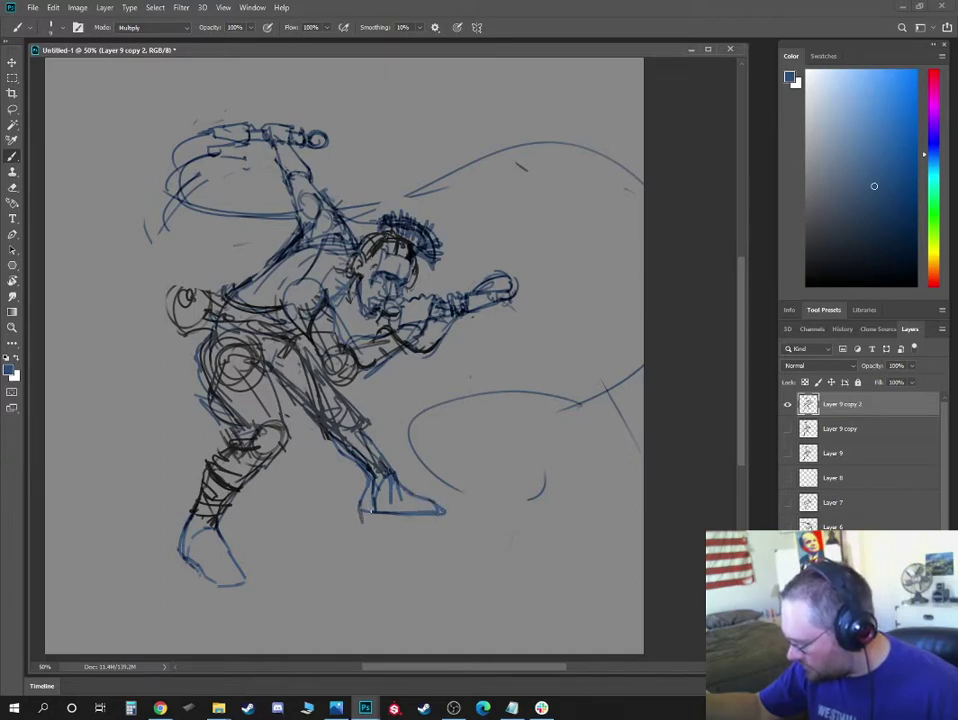
left_click_drag(370, 517, 358, 507)
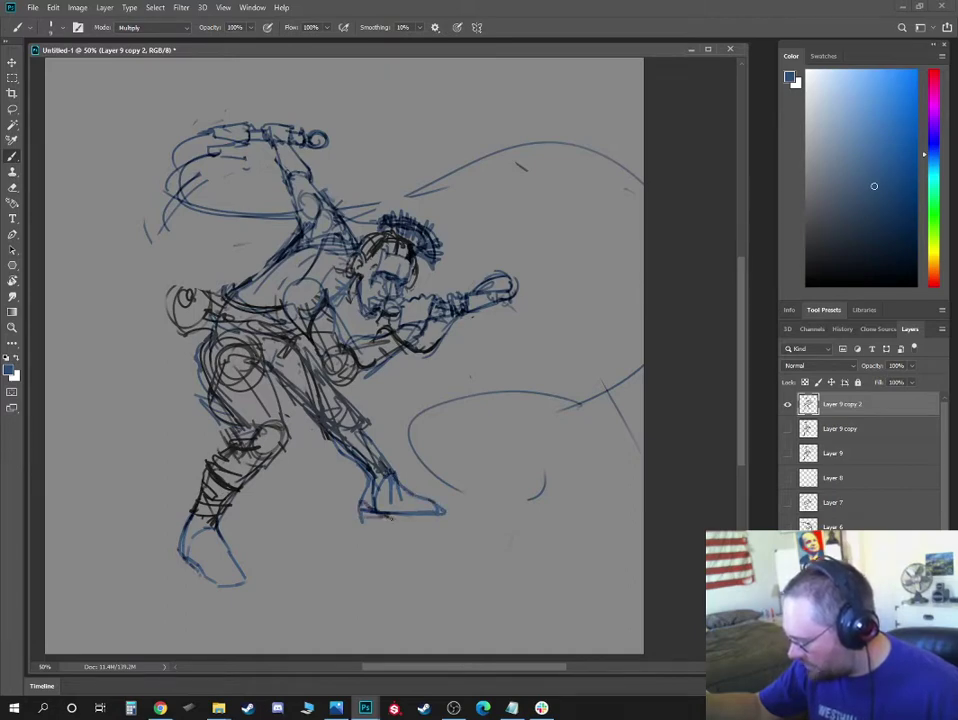
Erase the instep and sole lines of the figure's back foot on the sketch layer
key("e")
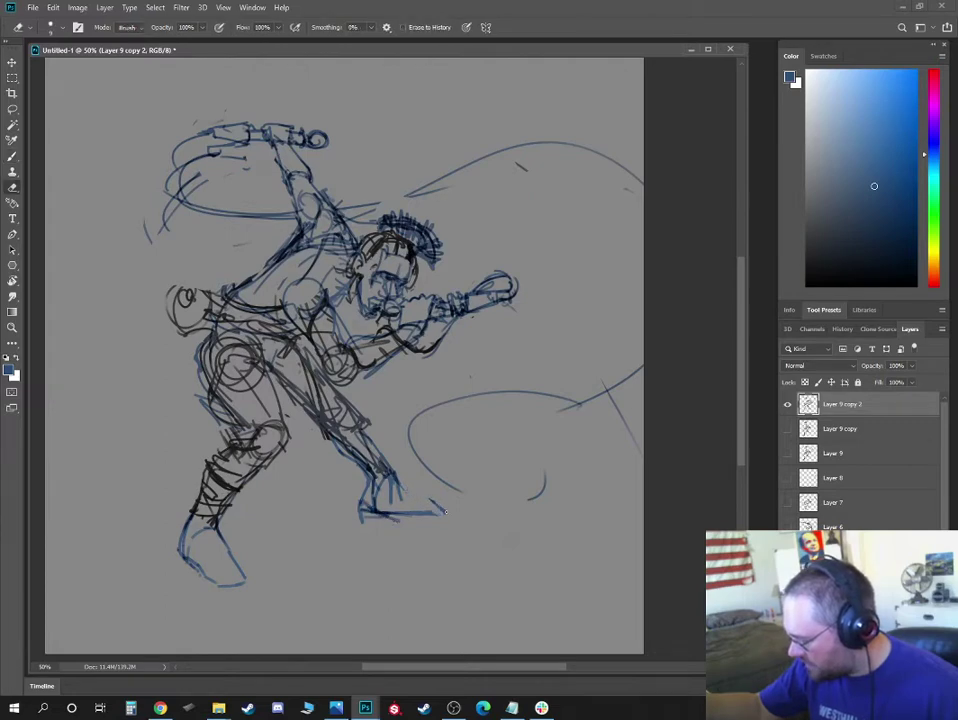
left_click_drag(430, 511, 390, 505)
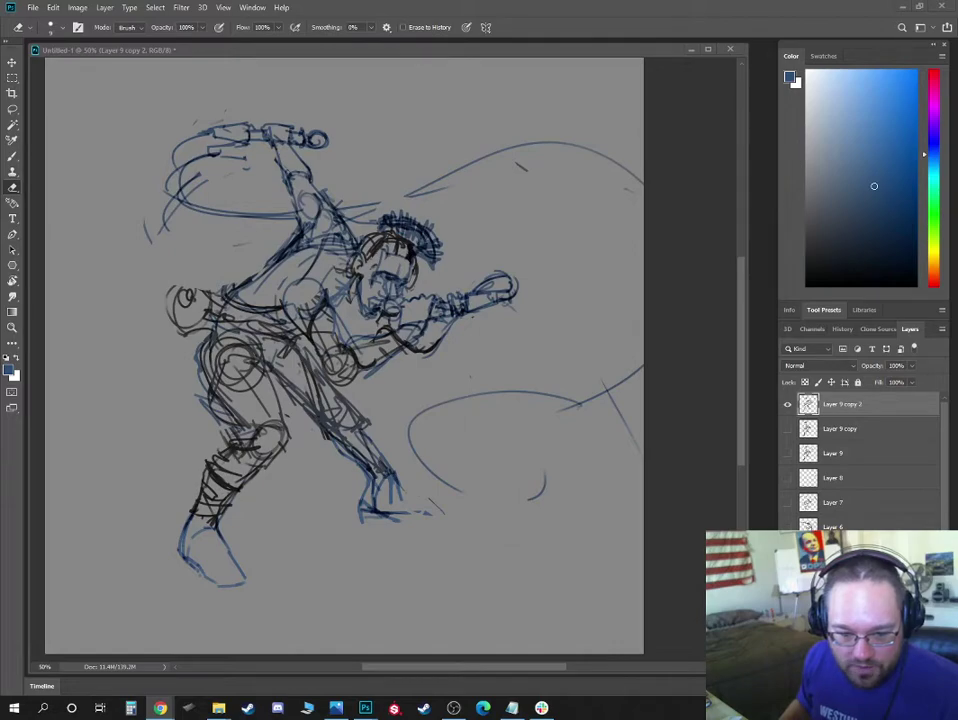
Bring in the browser to view the Maynard James Keenan image search results, and move its window out of the way
left_click_drag(0, 45, 109, 62)
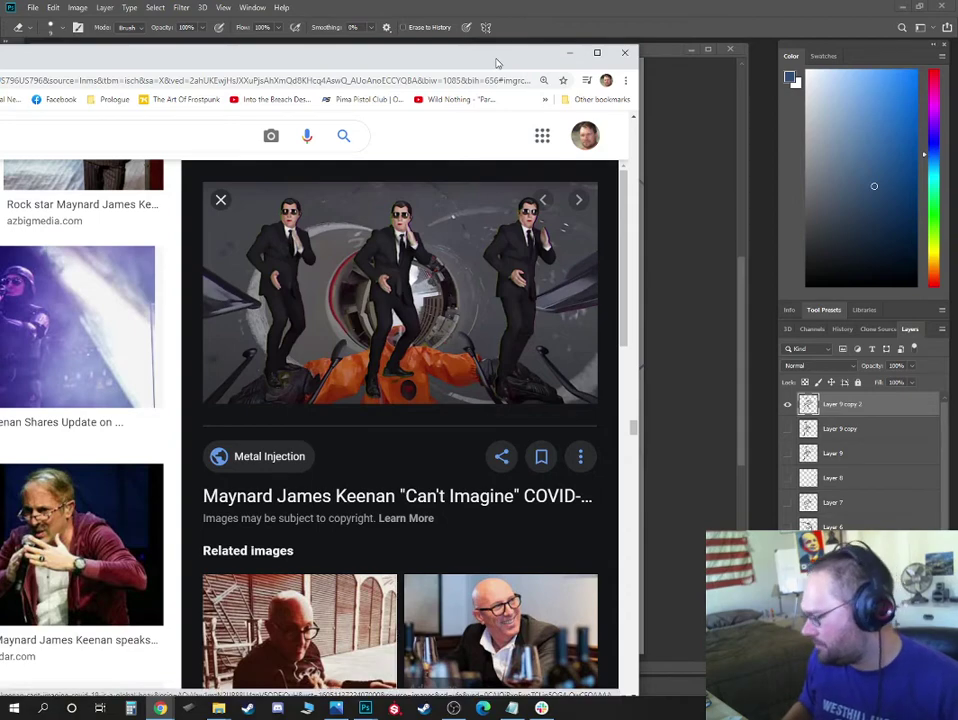
left_click_drag(497, 63, 2, 113)
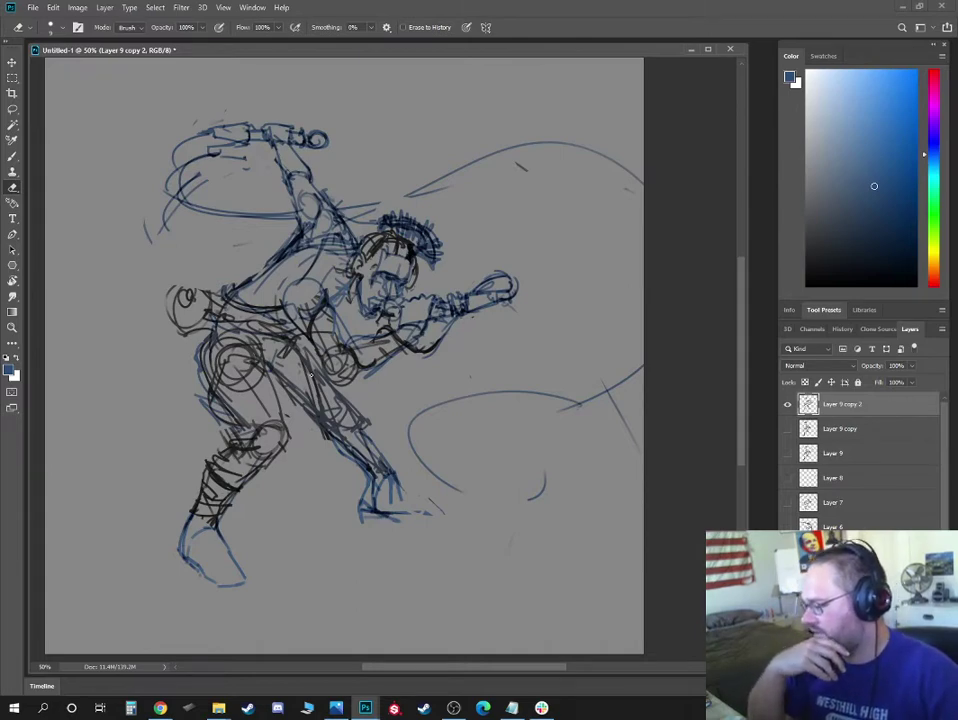
Fade the top sketch layer to about 28% opacity and add a new empty layer above it
left_click(787, 404)
left_click(787, 404)
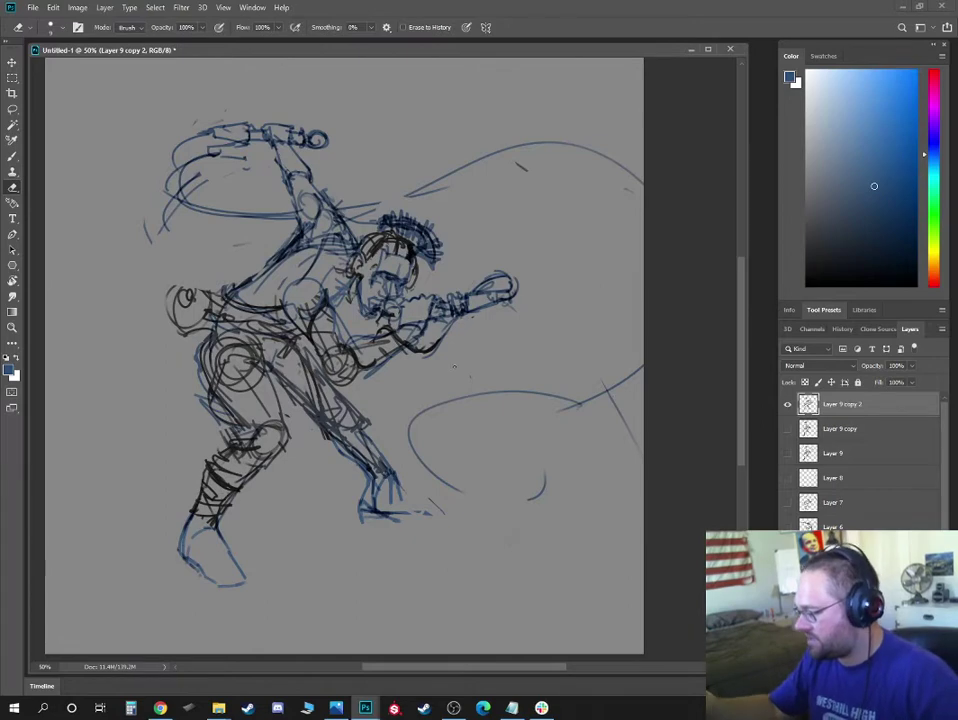
left_click(911, 365)
left_click_drag(906, 381, 877, 381)
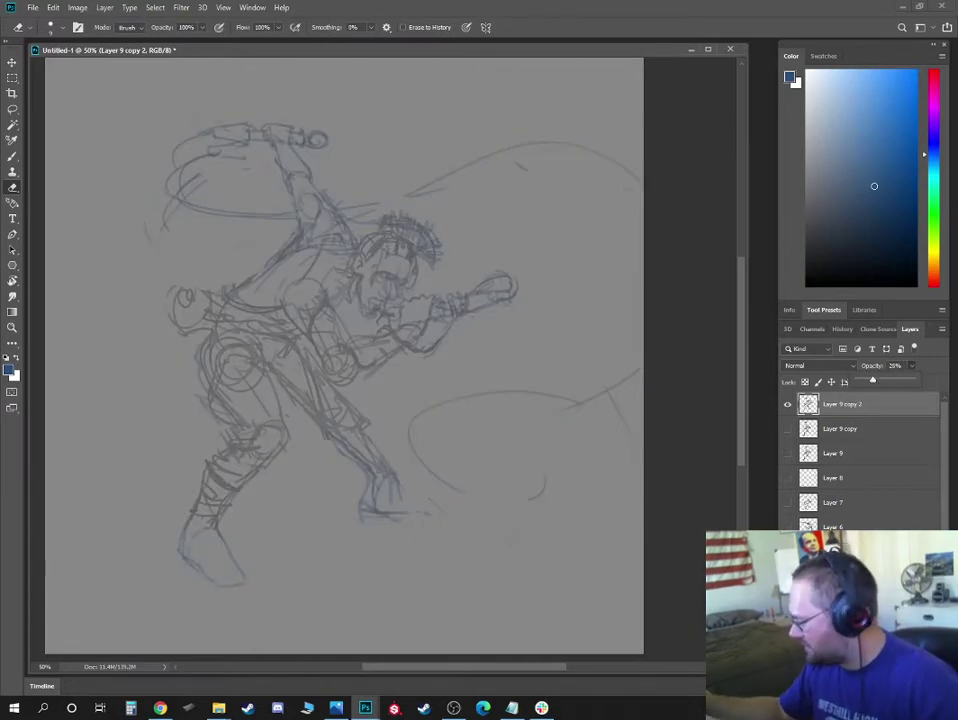
key("ctrl+shift+alt+n")
double_click(831, 408)
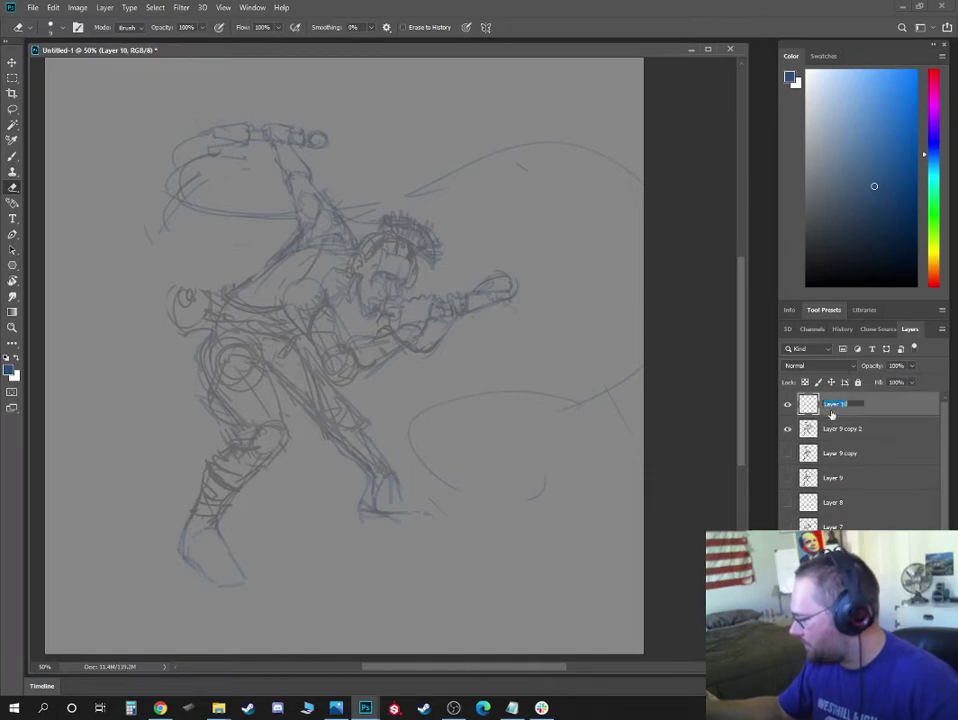
key("Return")
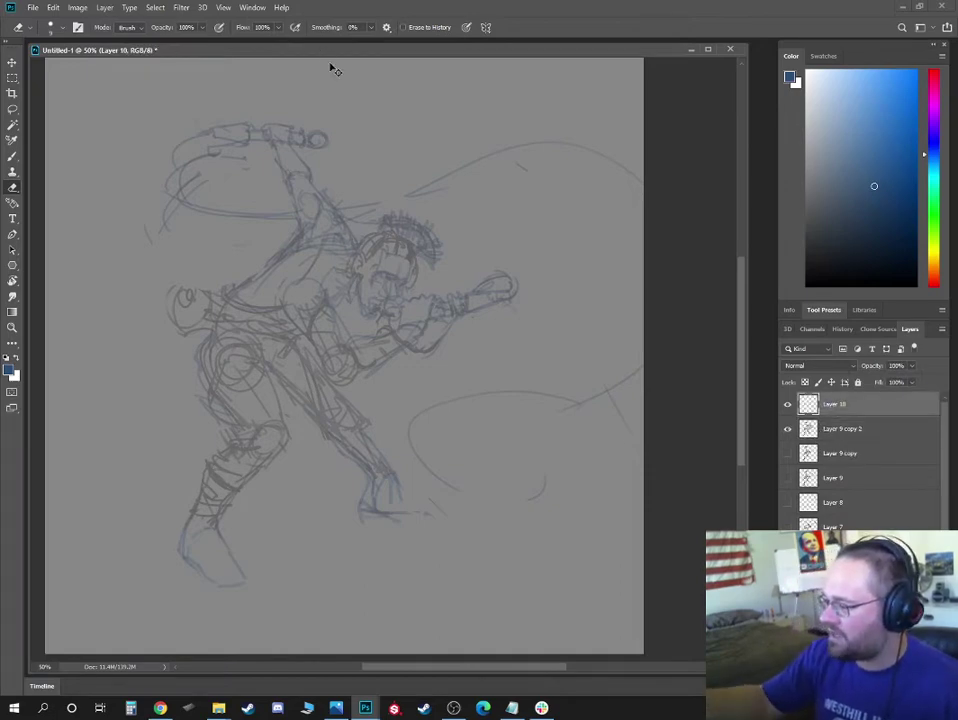
Save the document as JediMaynard.psd with Maximize Compatibility enabled
key("ctrl+shift+s")
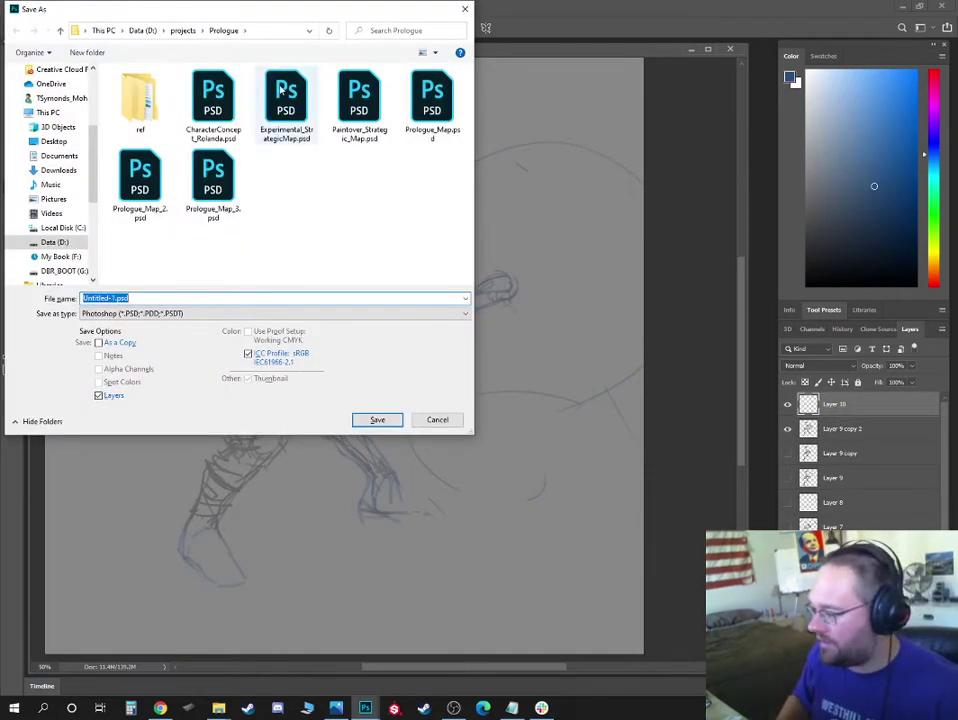
left_click(188, 32)
left_click_drag(216, 13, 247, 60)
left_click(173, 77)
key("Escape")
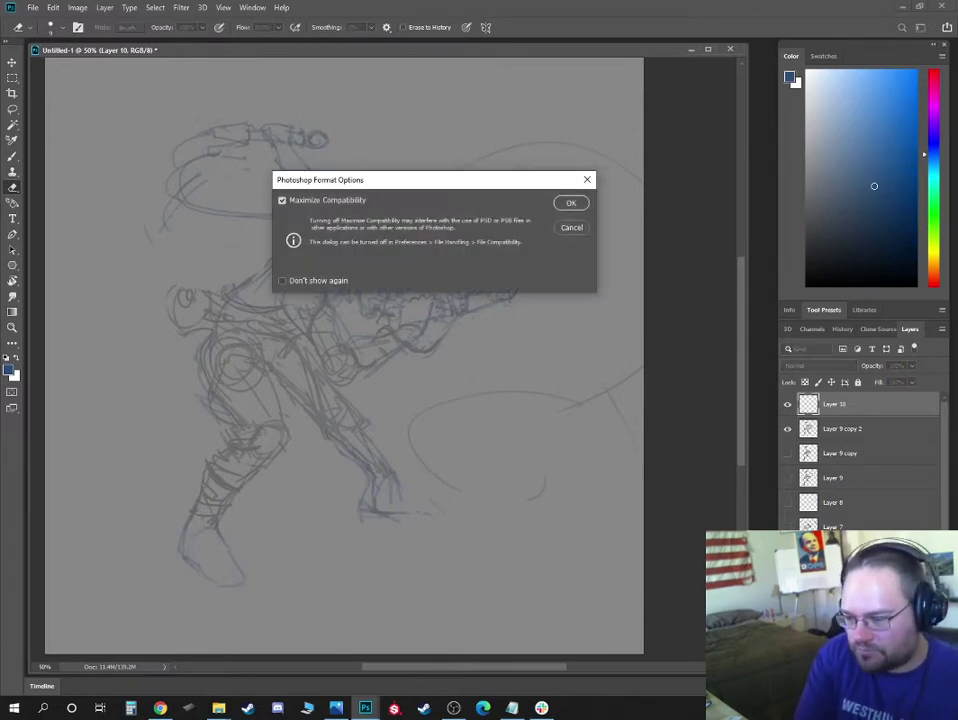
key("Return")
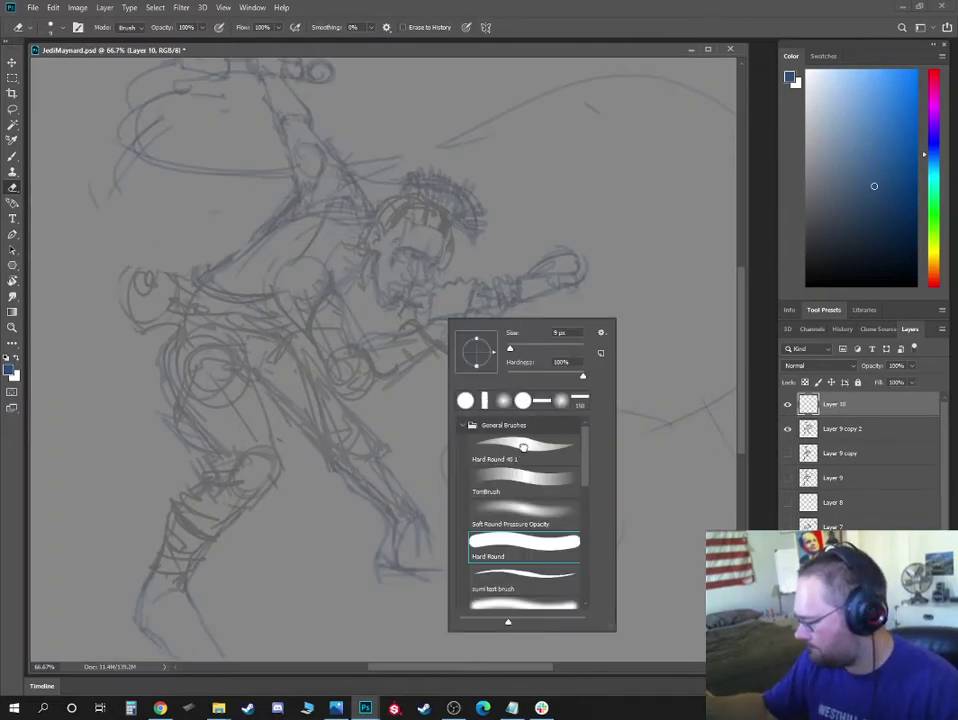
Choose the Hard Round 40 1 brush tip for the Eraser
left_click(748, 272)
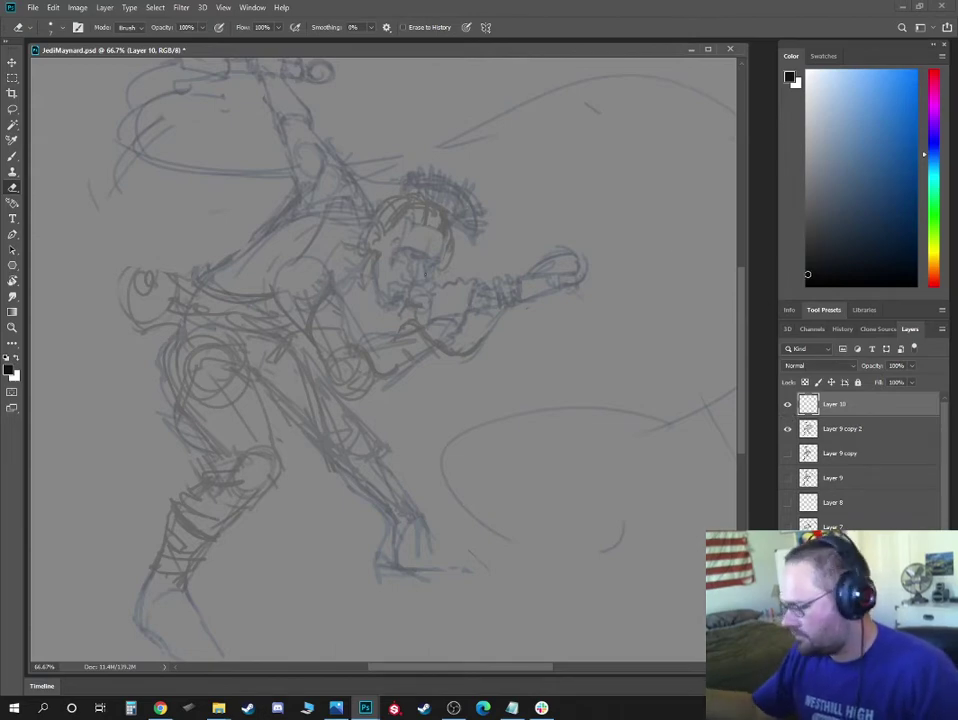
right_click(406, 288)
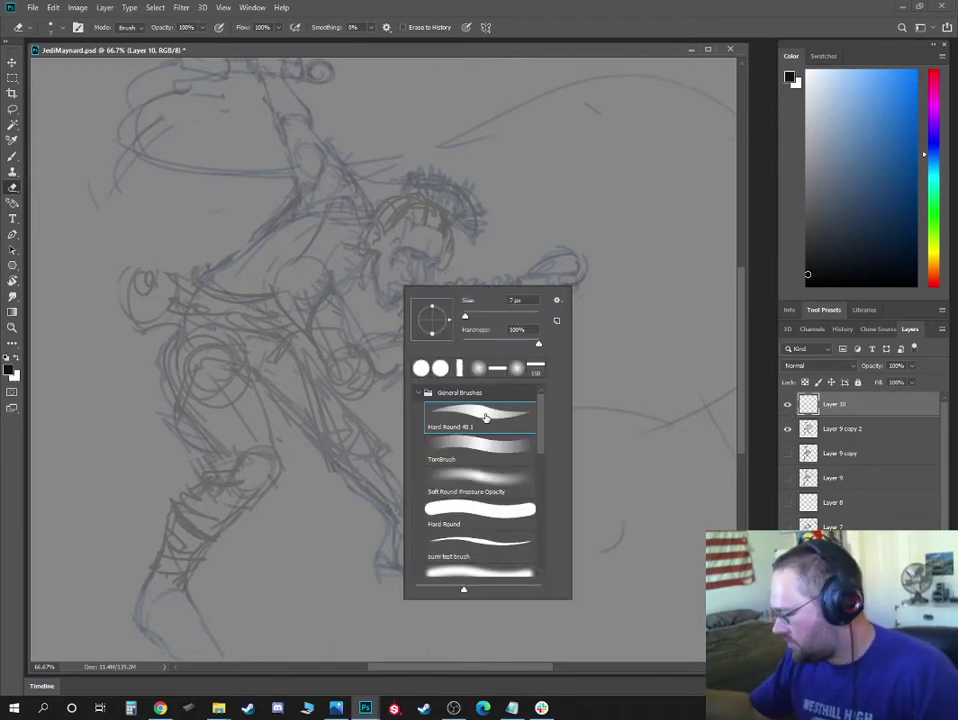
double_click(485, 418)
left_click_drag(438, 209, 458, 265)
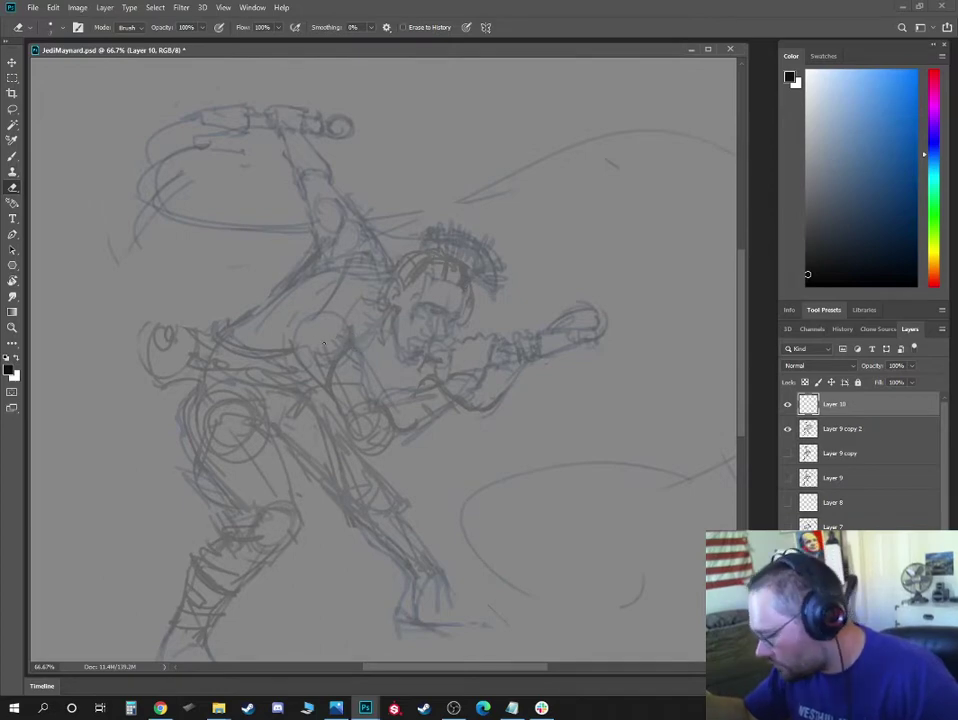
Switch to the Brush tool and set its blending mode to Normal for inking the figure
key("b")
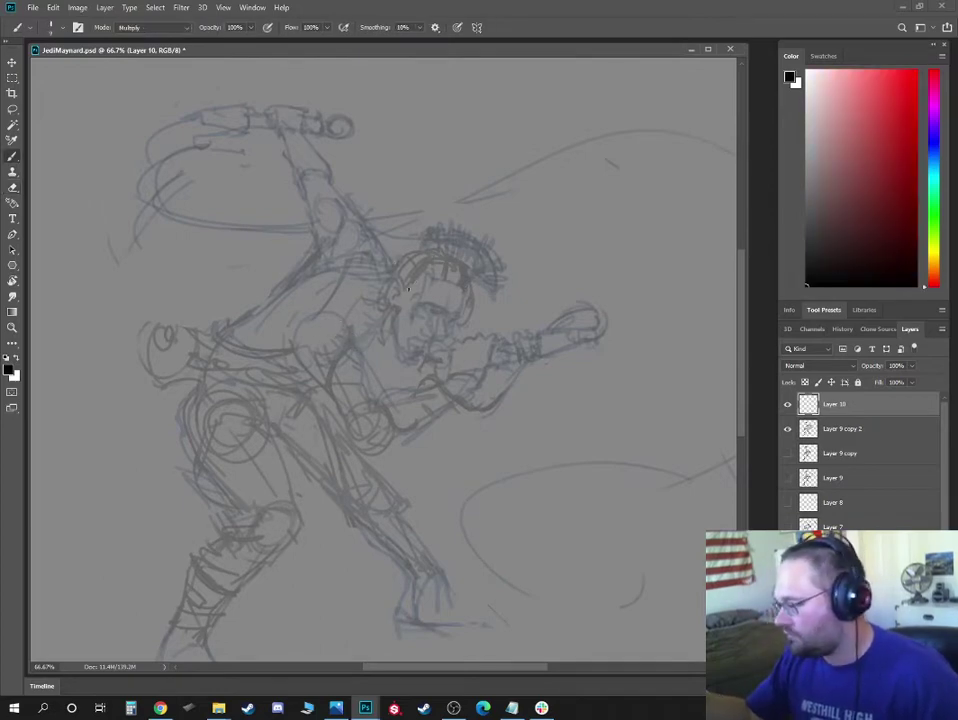
left_click(150, 27)
left_click(120, 24)
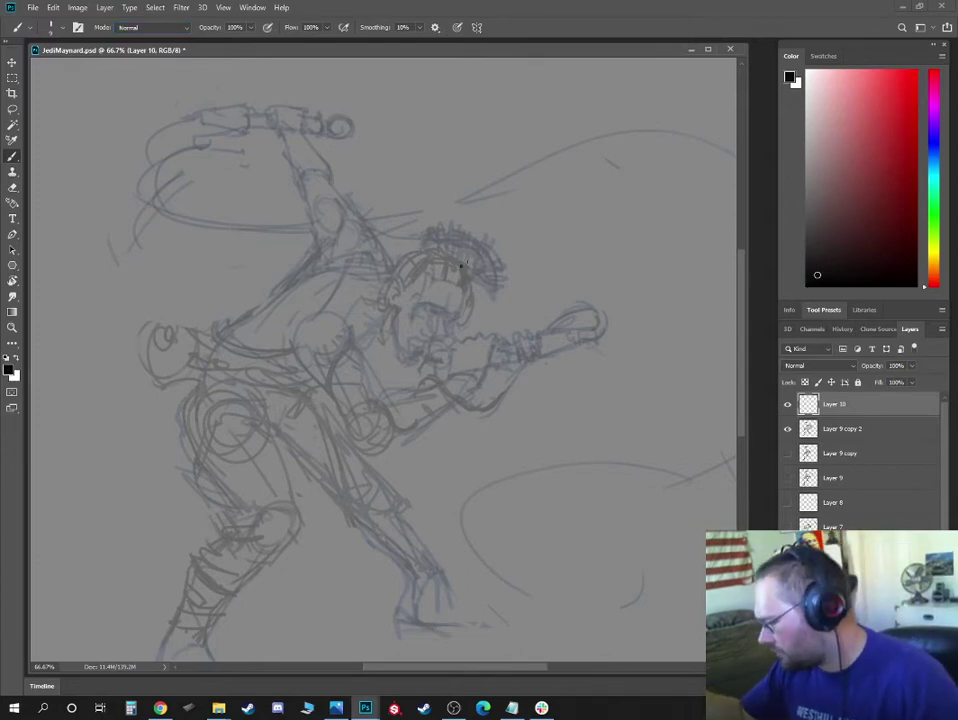
mouse_move(405, 298)
left_mouse_down()
mouse_move(423, 244)
mouse_move(467, 188)
left_mouse_up()
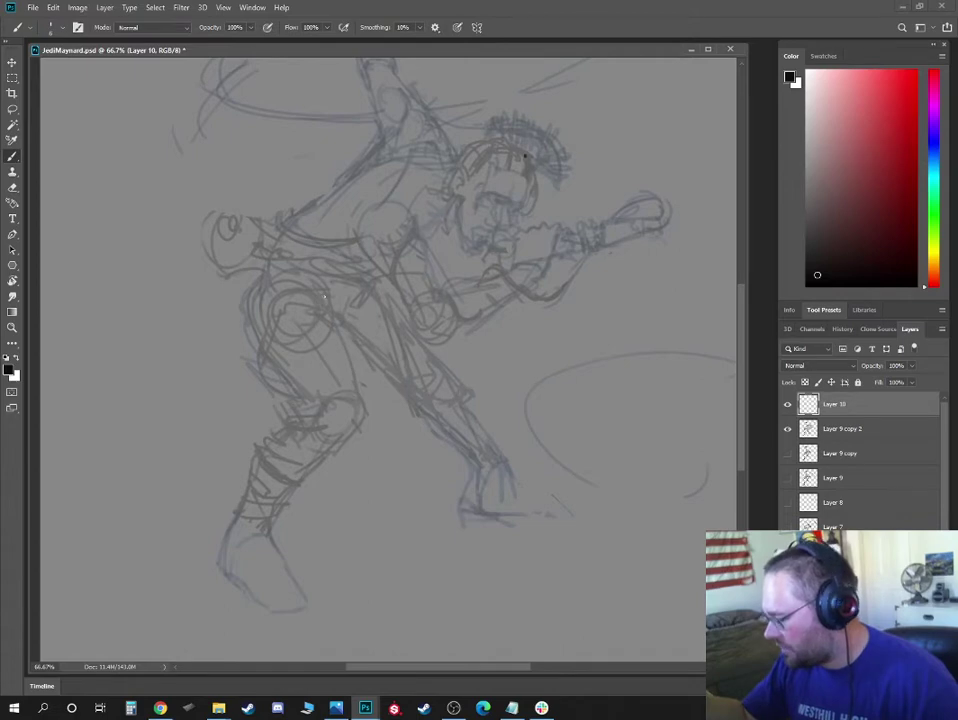
right_click(324, 296)
key("Escape")
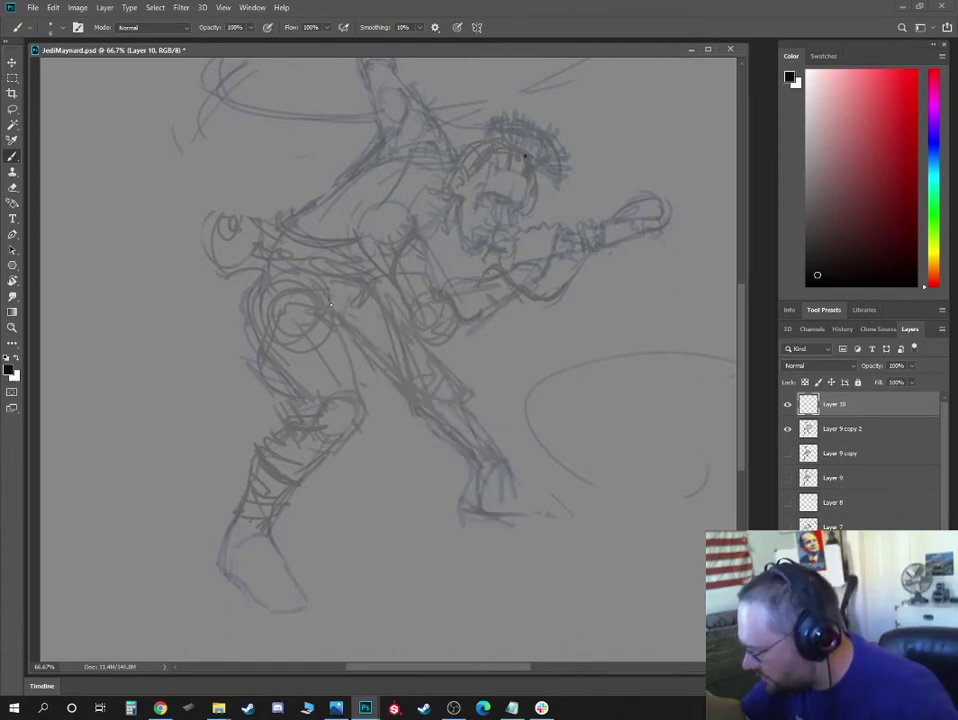
Ink the bent front leg's thigh in black on the new layer, from the hip curve down both sides to the knee
left_click_drag(326, 298, 304, 286)
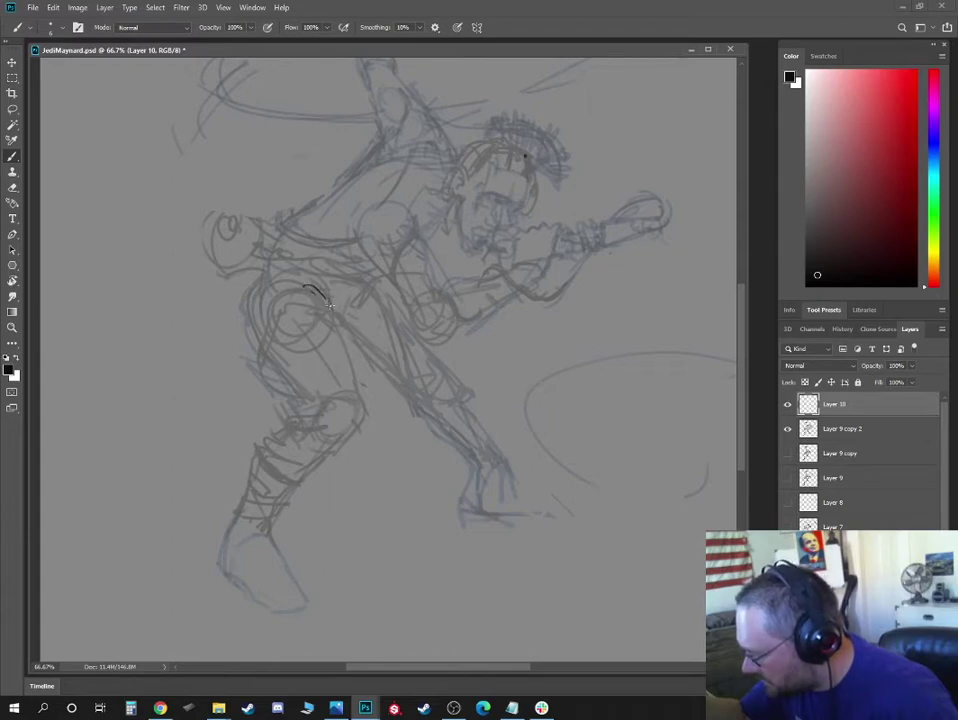
mouse_move(342, 333)
left_mouse_down()
mouse_move(336, 349)
mouse_move(355, 386)
left_mouse_up()
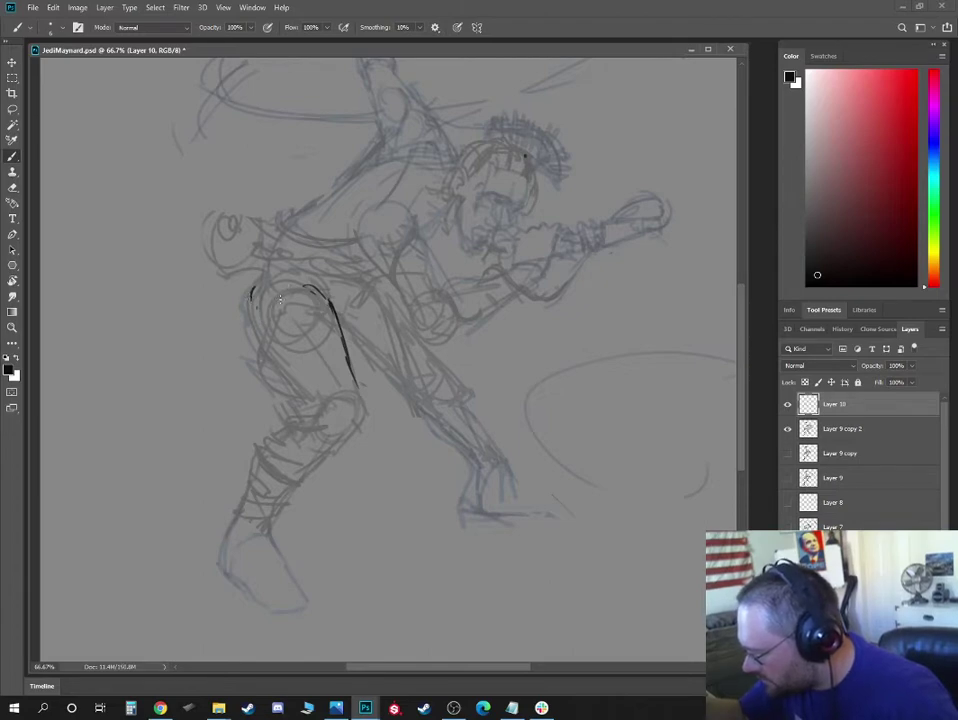
left_click_drag(275, 297, 309, 287)
left_click_drag(251, 299, 266, 270)
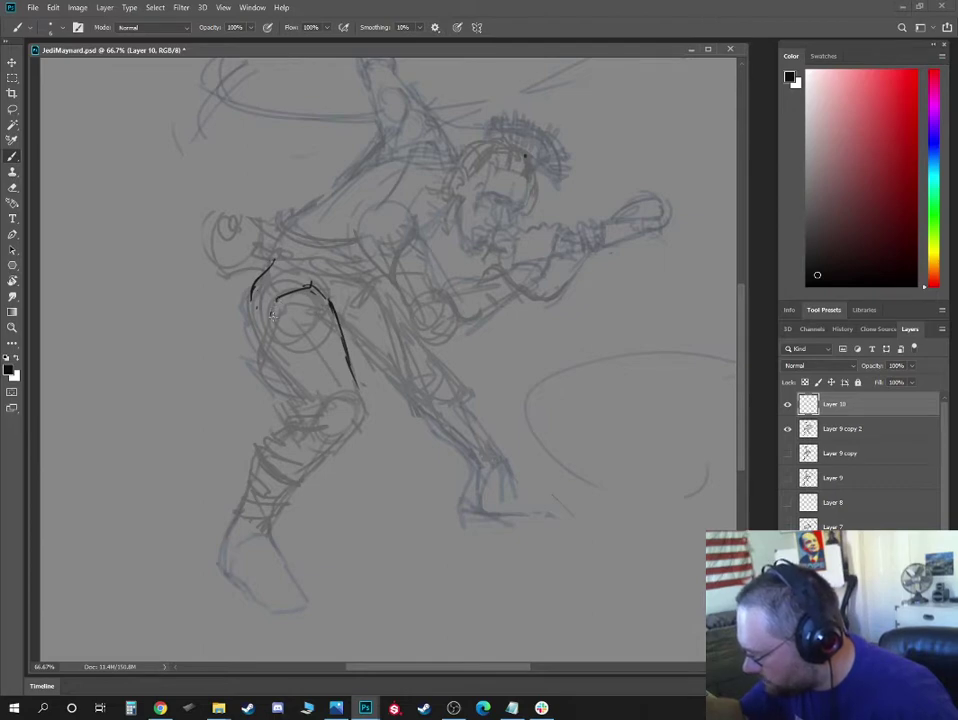
mouse_move(254, 299)
left_mouse_down()
mouse_move(254, 338)
mouse_move(253, 330)
mouse_move(295, 401)
left_mouse_up()
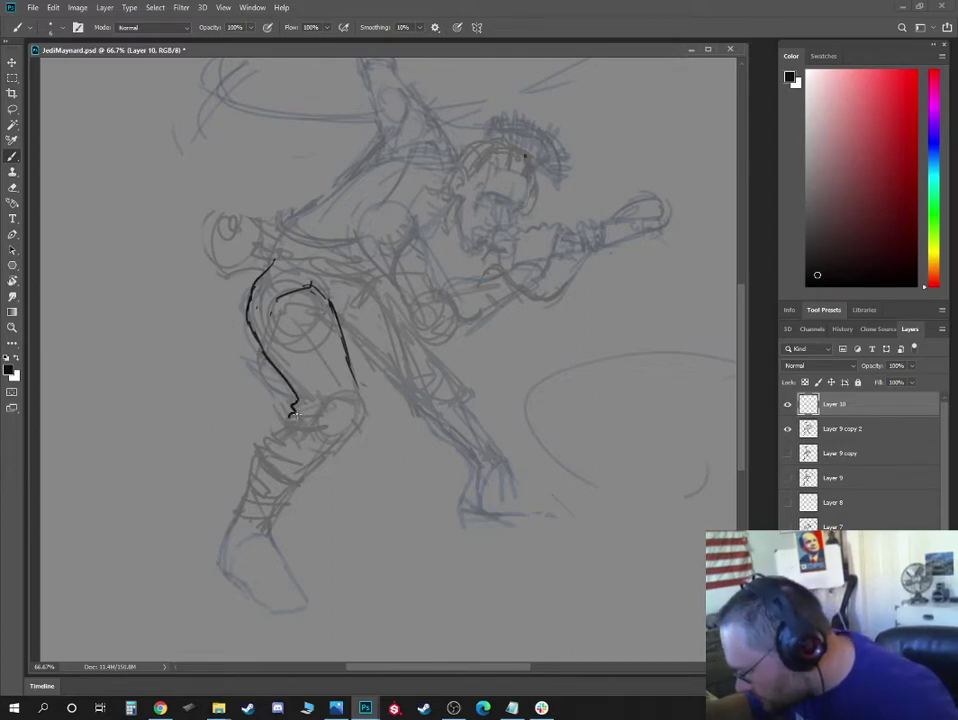
left_click_drag(295, 413, 354, 409)
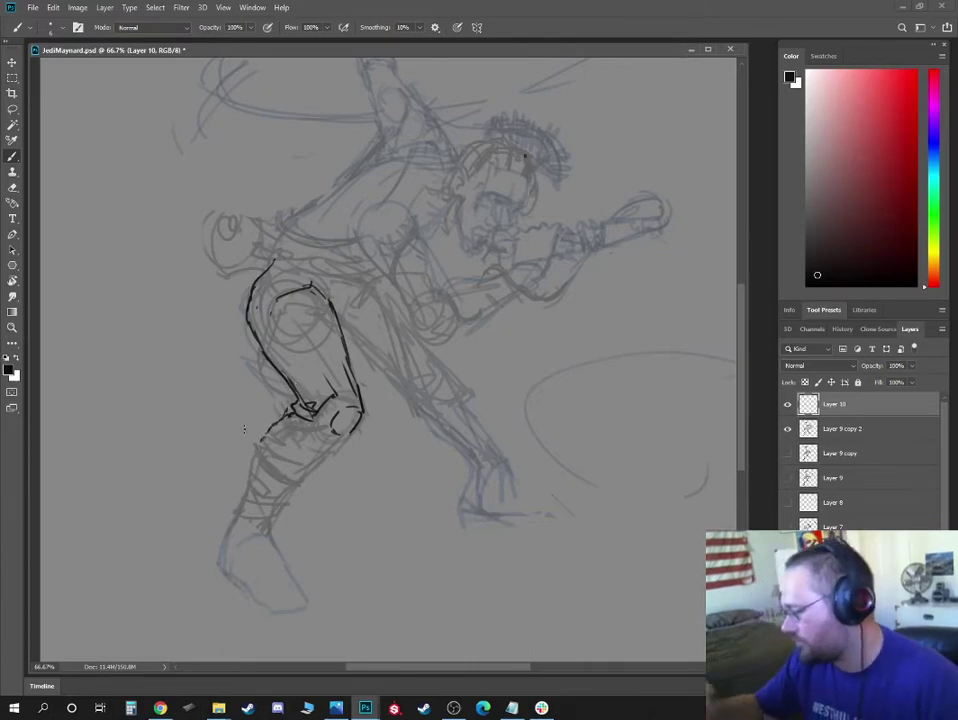
Ink the front leg's upper calf below the knee with fabric folds, a cuff and a strap, plus a short mark at the back knee
left_click_drag(461, 383, 458, 394)
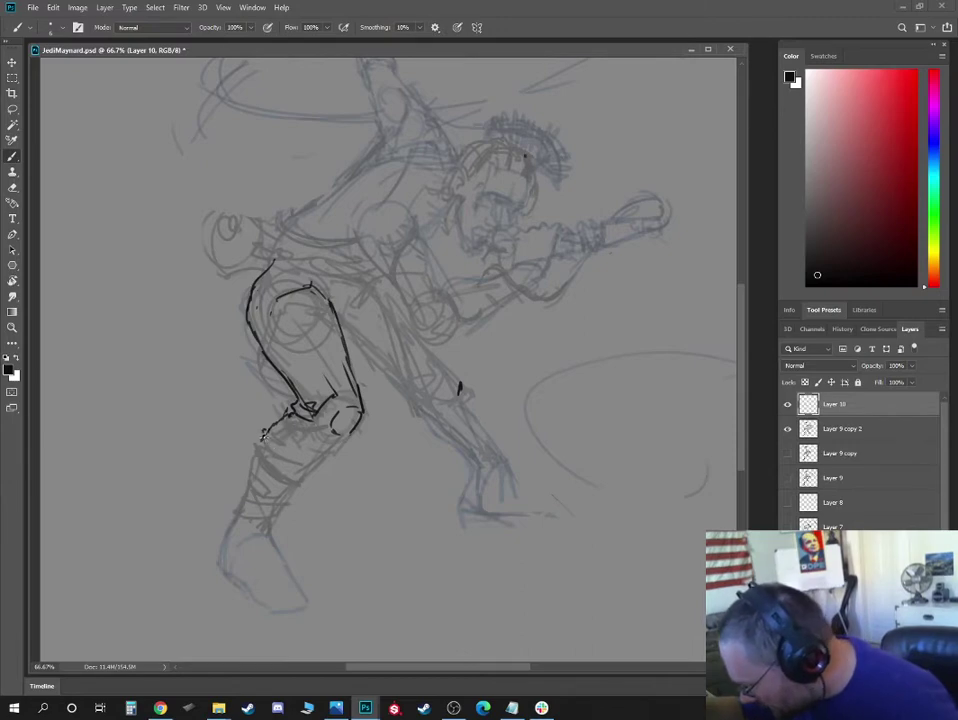
mouse_move(268, 436)
left_mouse_down()
mouse_move(279, 444)
mouse_move(286, 436)
left_mouse_up()
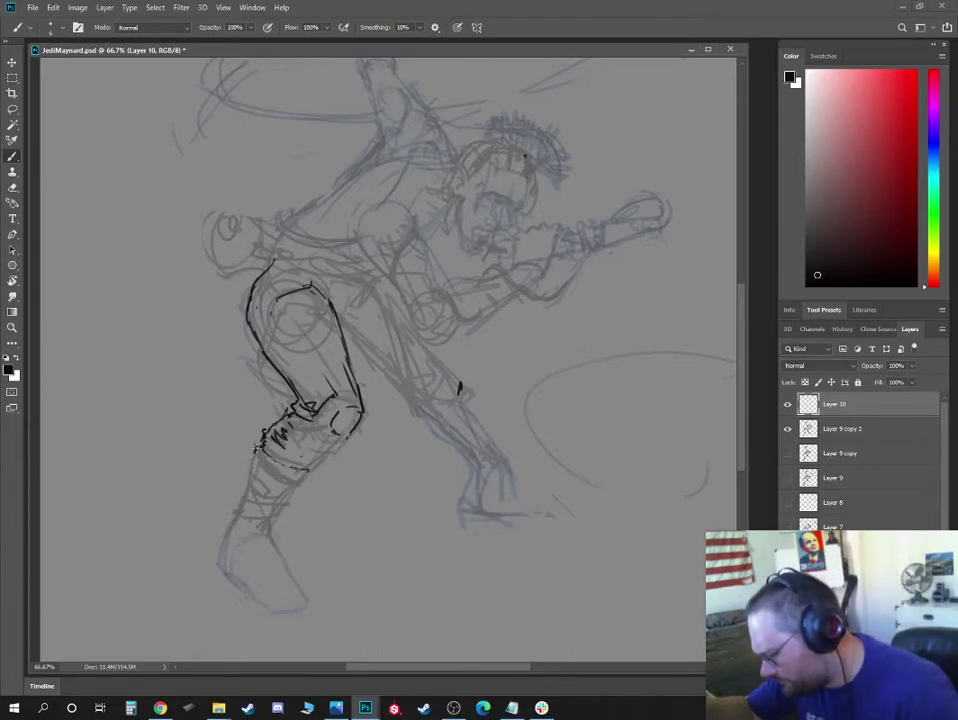
left_click_drag(263, 443, 311, 471)
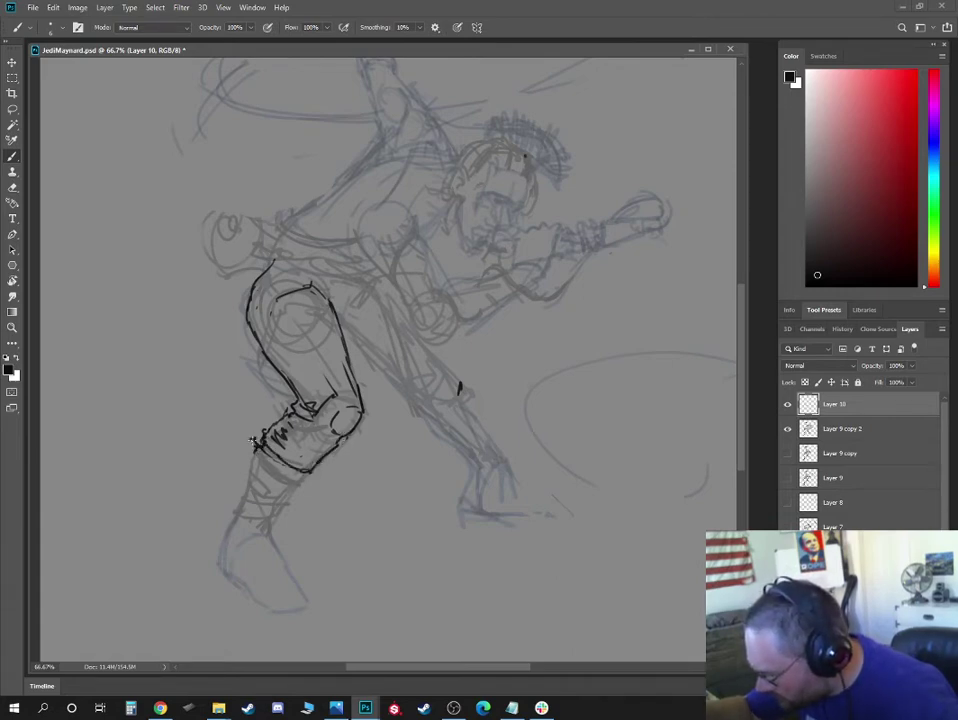
left_click_drag(254, 441, 243, 447)
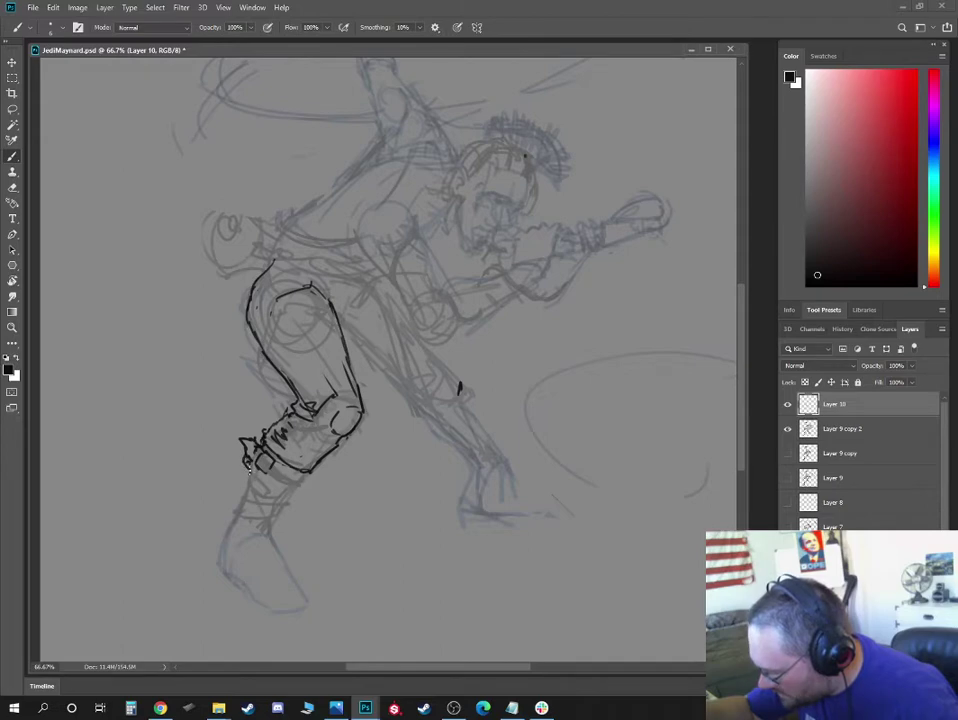
Ink the front leg's boot with its shaft, heel, sole, toe and crisscross laces
left_click_drag(247, 497, 231, 549)
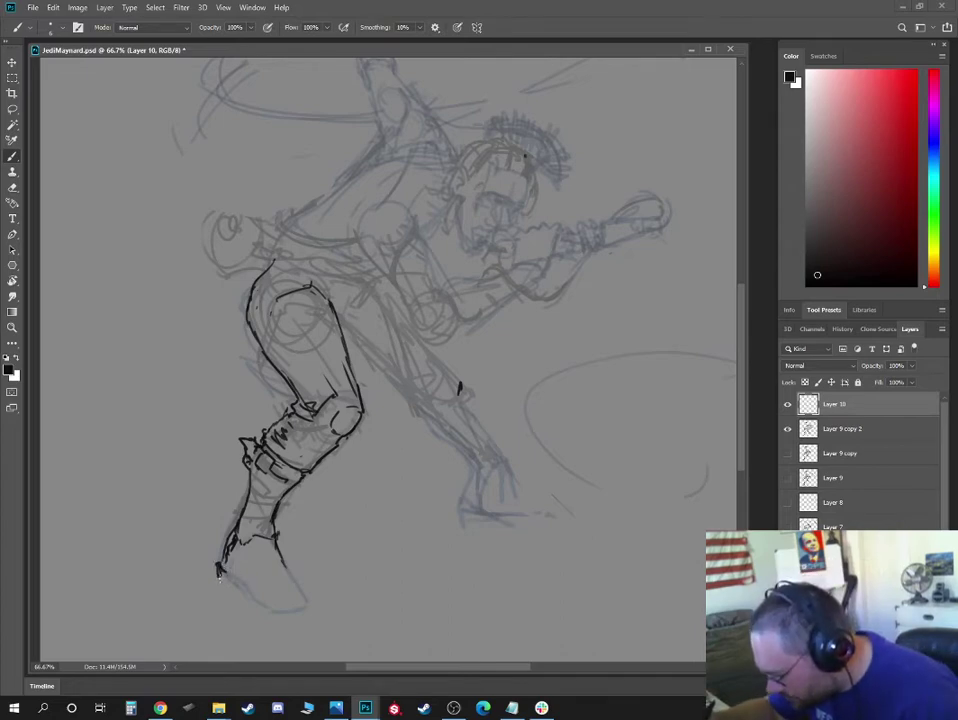
left_click_drag(225, 580, 237, 586)
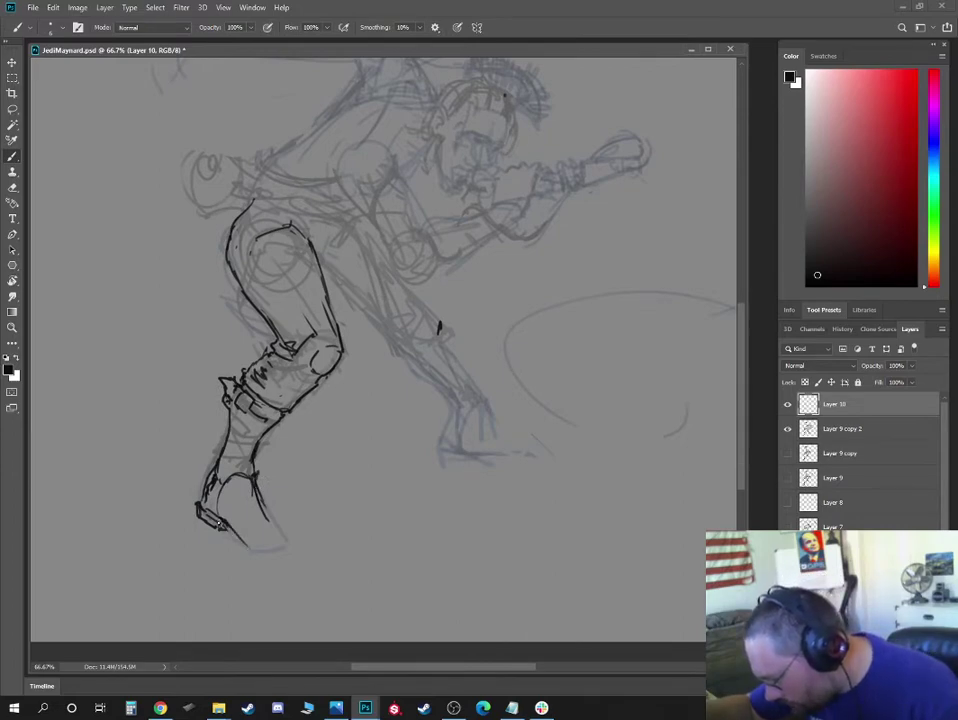
left_click_drag(224, 523, 248, 548)
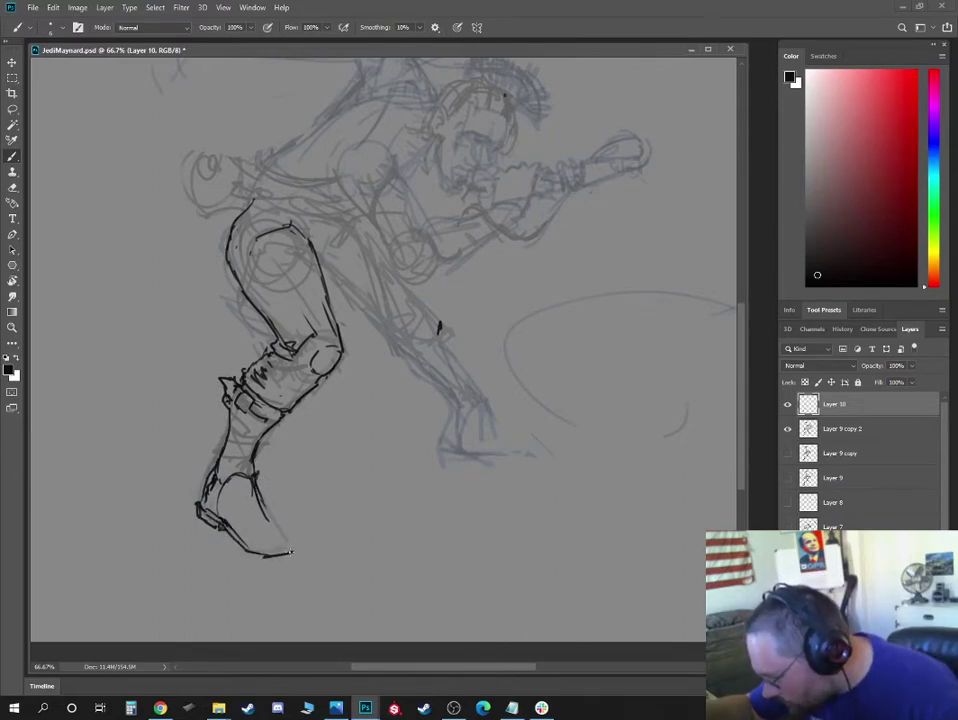
left_click_drag(238, 554, 291, 549)
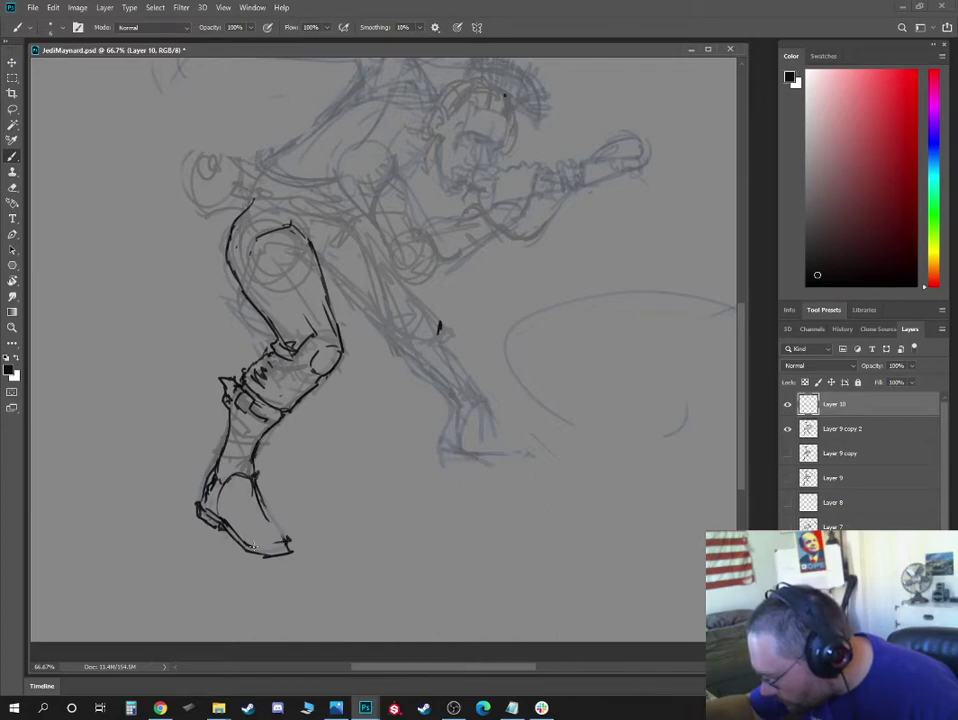
left_click_drag(283, 537, 285, 548)
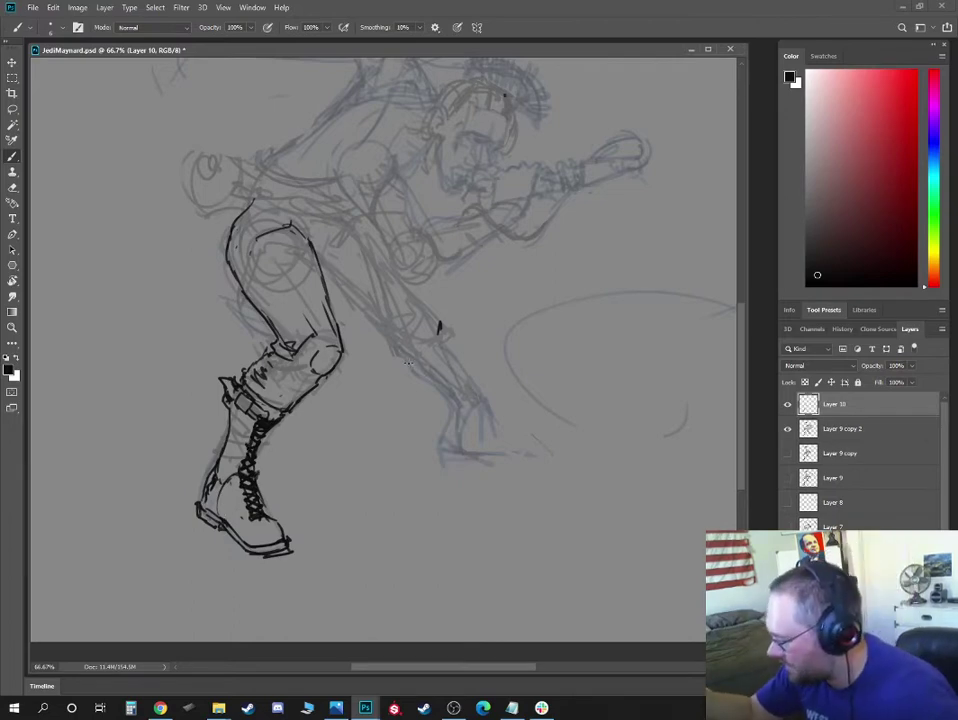
Ink the back thigh's underside and inner crease, plus the waist's lower edge, the tunic's pointed hem and the double belt line
left_click_drag(407, 357, 373, 322)
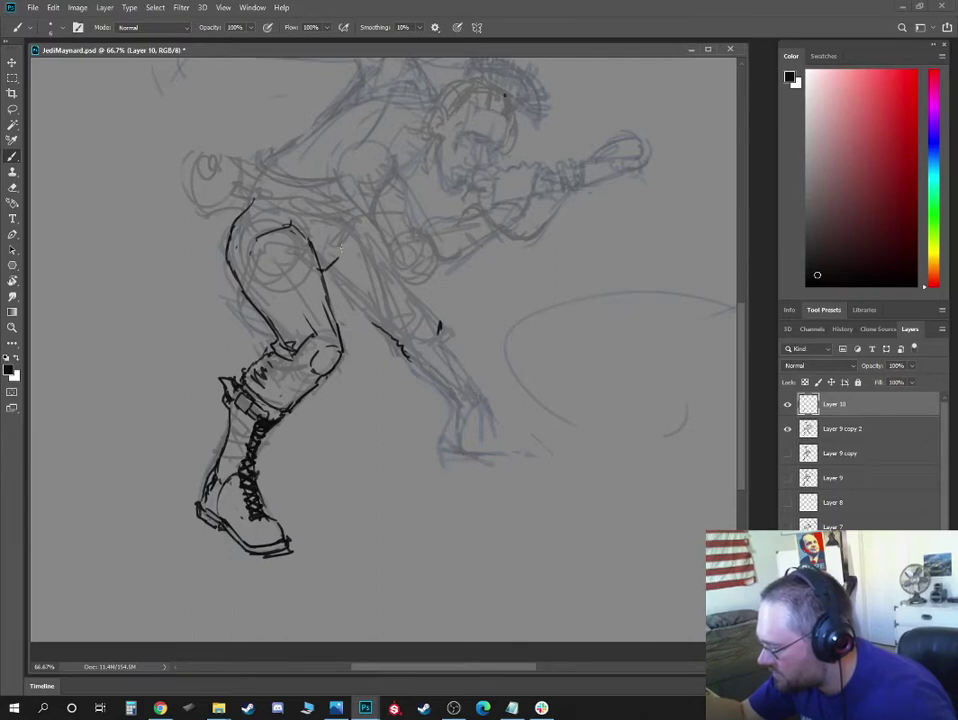
mouse_move(366, 215)
left_mouse_down()
mouse_move(308, 323)
mouse_move(321, 338)
left_mouse_up()
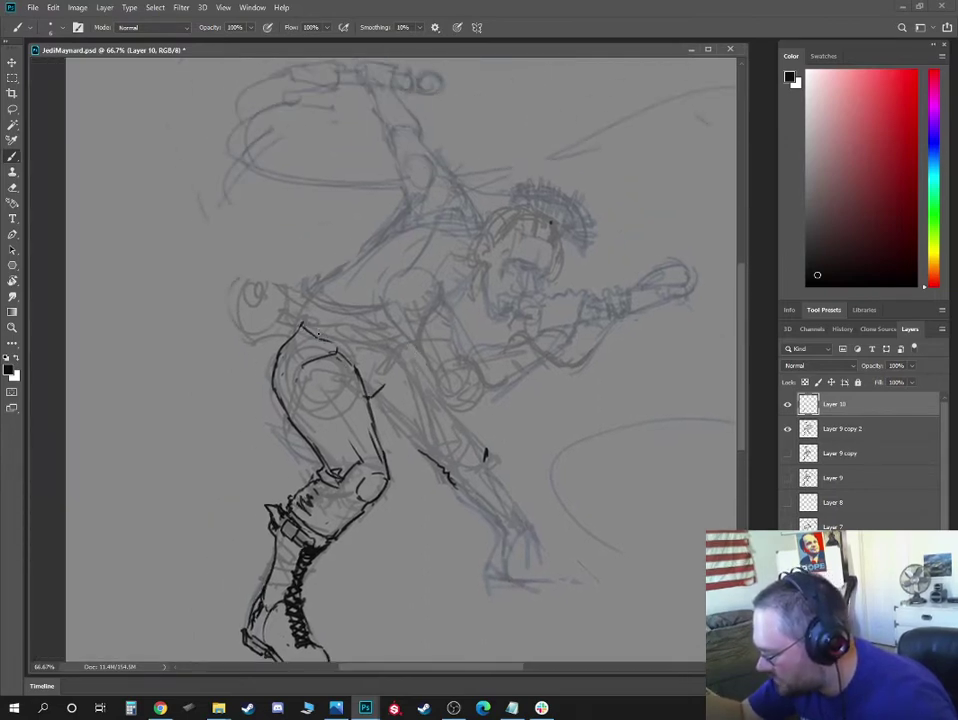
left_click_drag(320, 337, 402, 344)
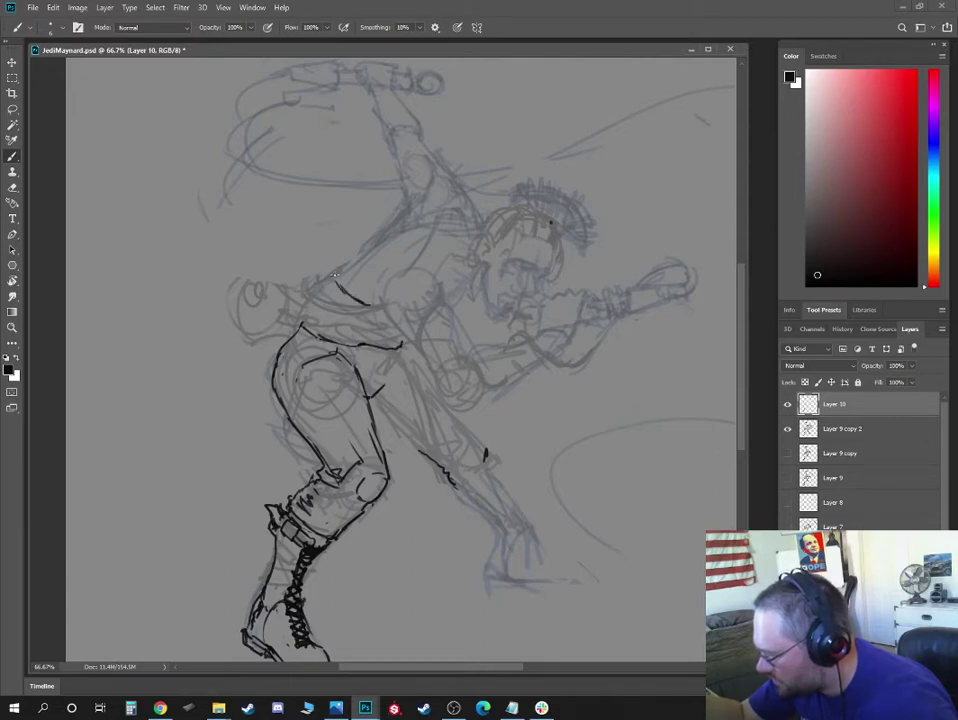
left_click_drag(330, 272, 351, 301)
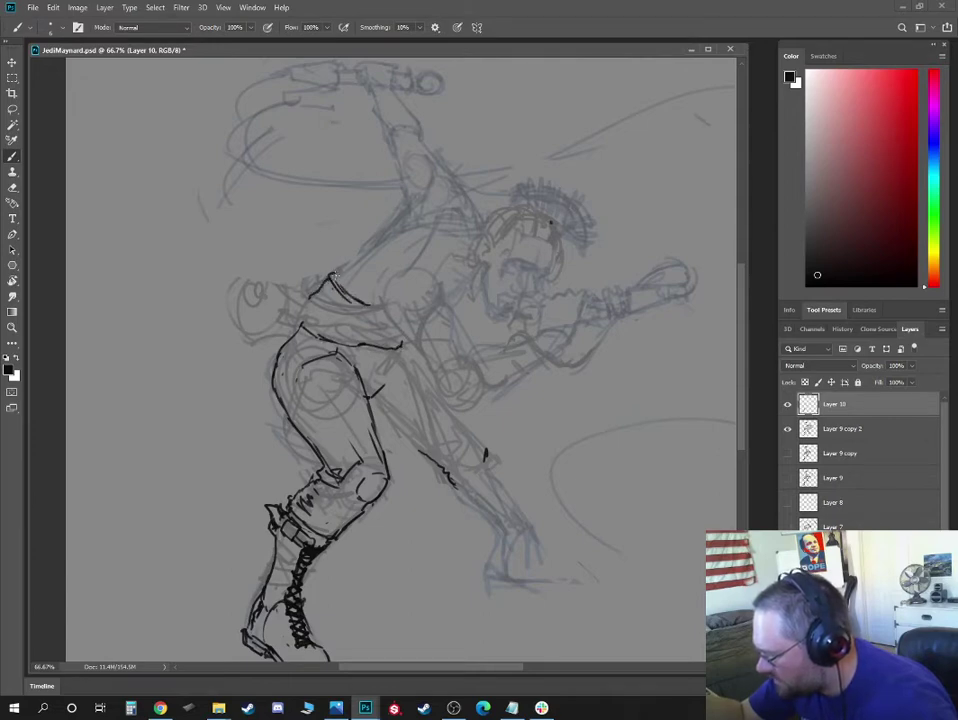
left_click_drag(334, 276, 372, 302)
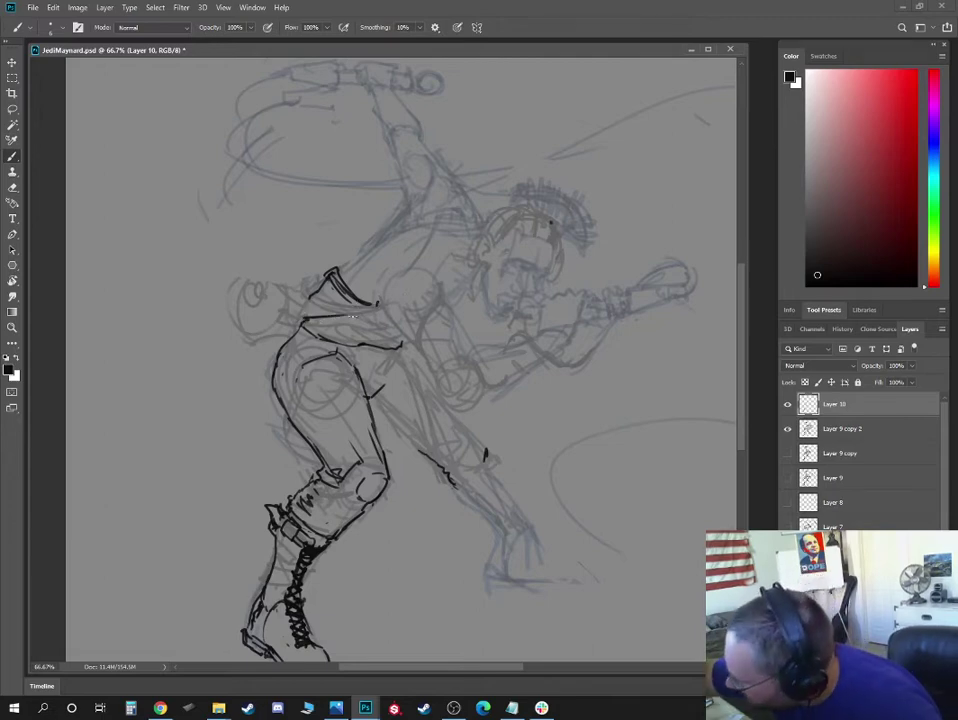
left_click_drag(300, 318, 380, 312)
left_click_drag(300, 310, 380, 306)
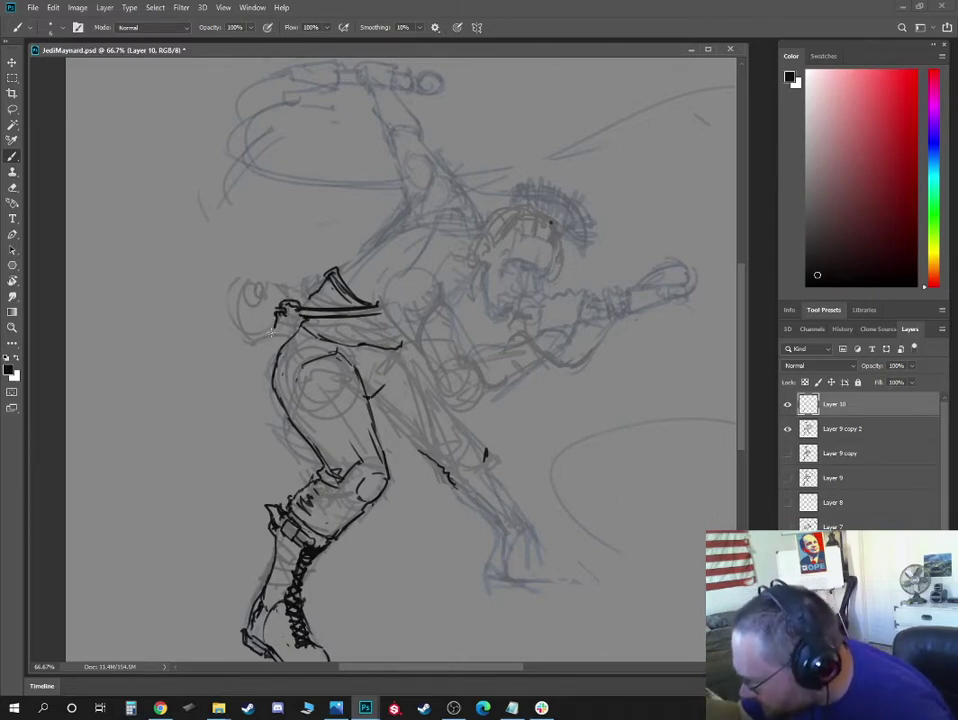
Ink the round head-shaped ornament hanging behind the hip with its face details and belt clip, plus a small pouch on the belt
left_click_drag(270, 333, 248, 268)
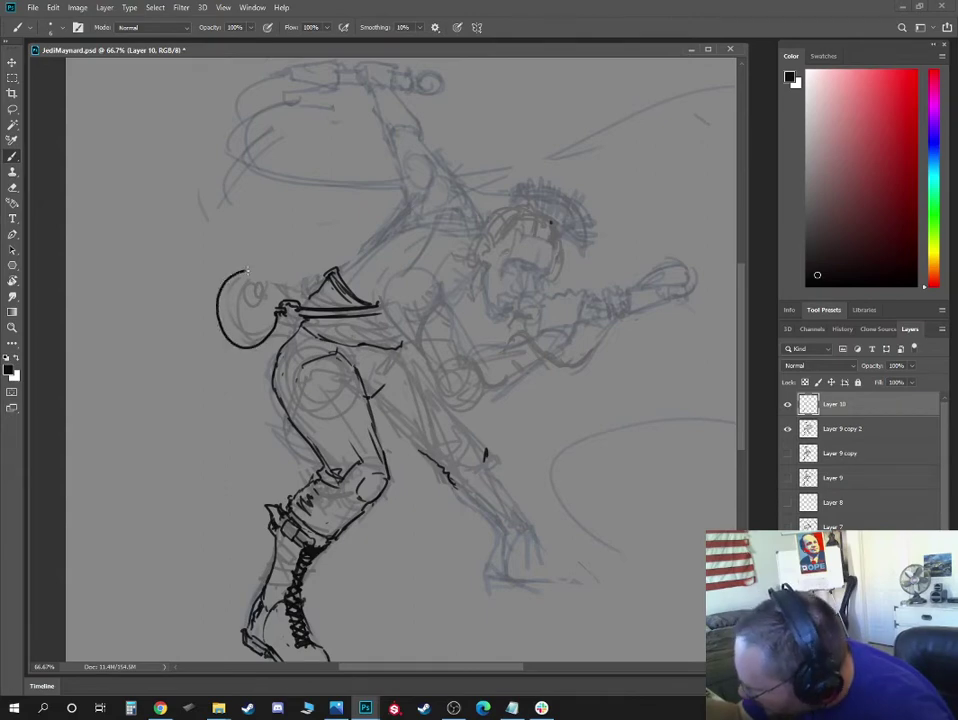
left_click_drag(248, 268, 275, 304)
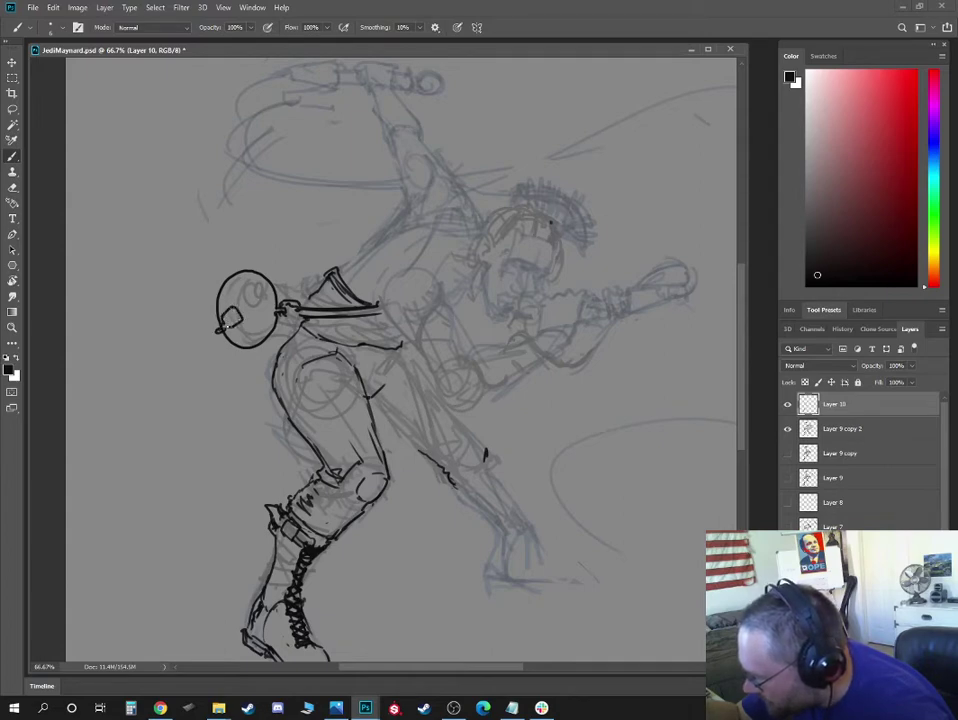
left_click_drag(223, 314, 218, 329)
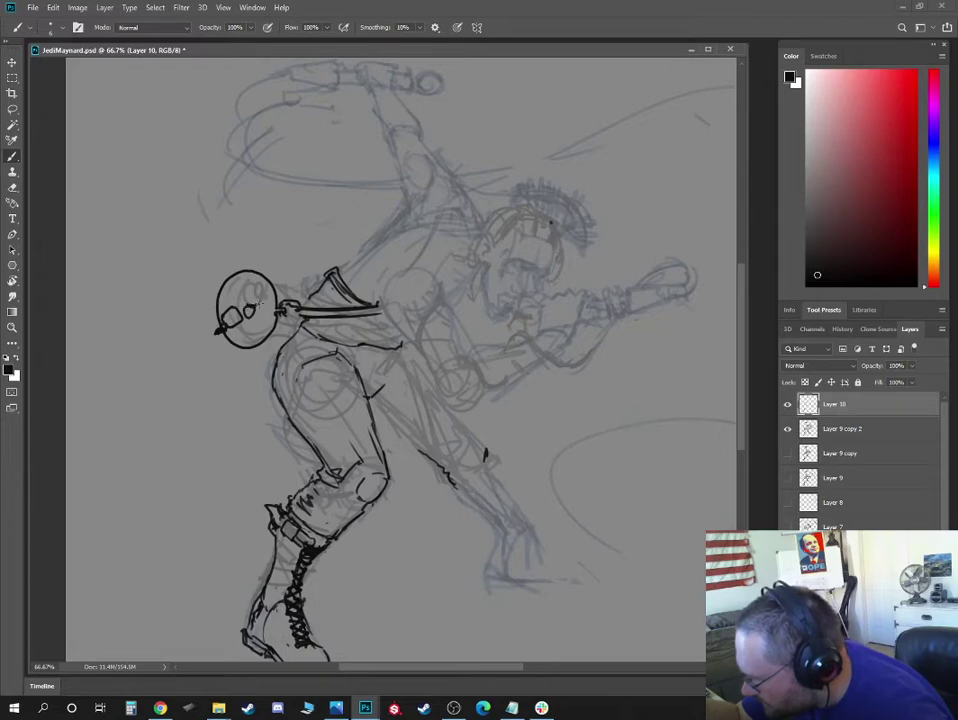
left_click_drag(248, 318, 263, 316)
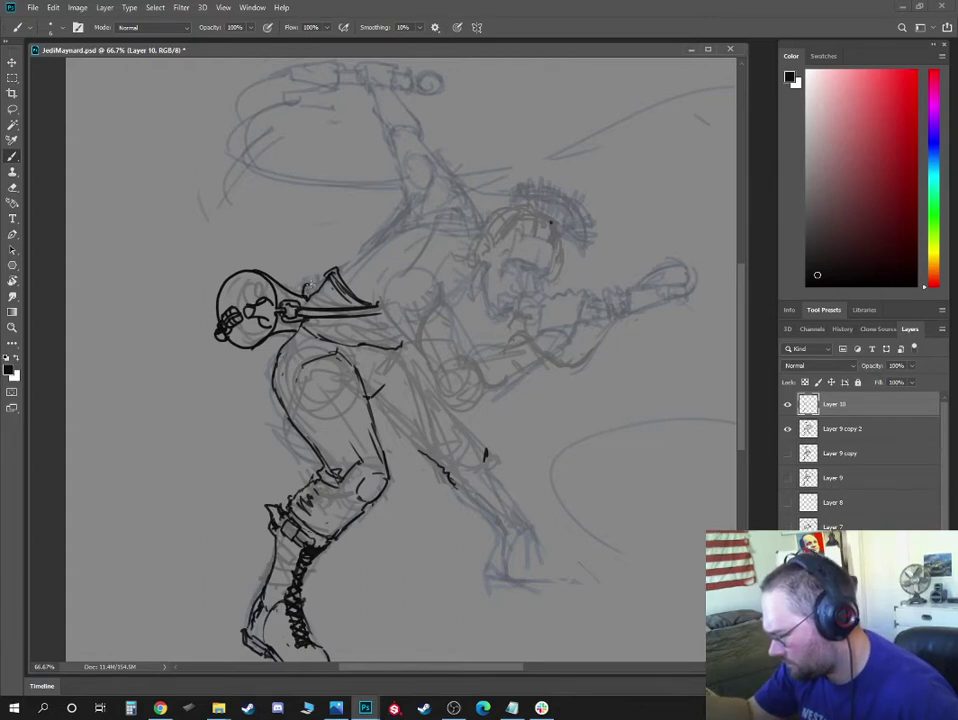
left_click_drag(308, 267, 328, 264)
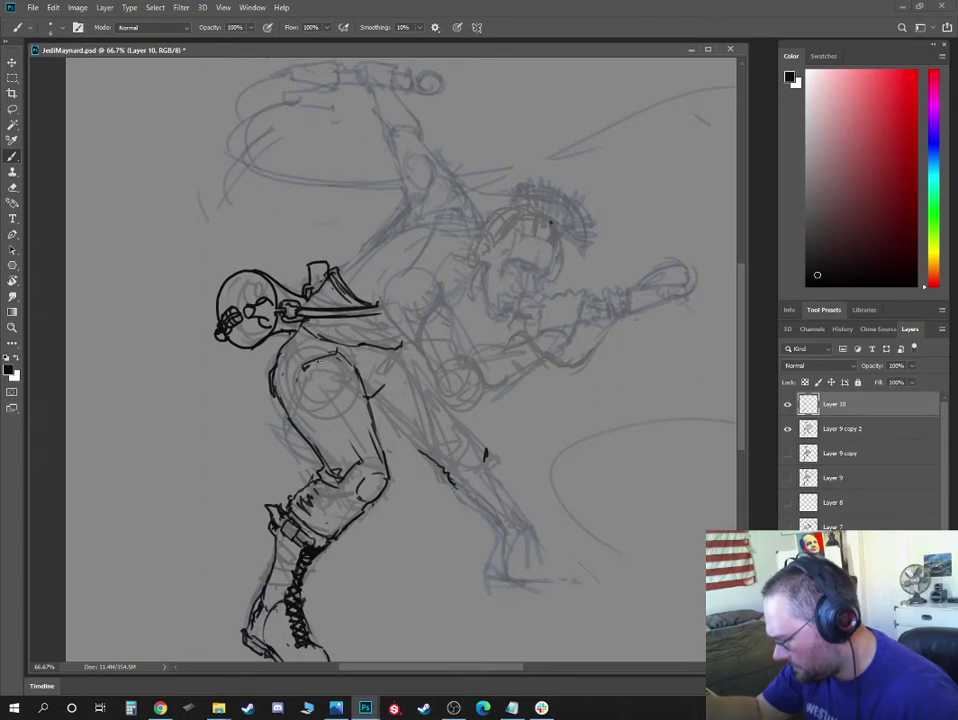
Ink the front thigh's details: curved straps, a pocket flap and a ribbed seam along the back edge
mouse_move(304, 368)
left_mouse_down()
mouse_move(340, 353)
mouse_move(313, 391)
mouse_move(347, 369)
mouse_move(296, 376)
left_mouse_up()
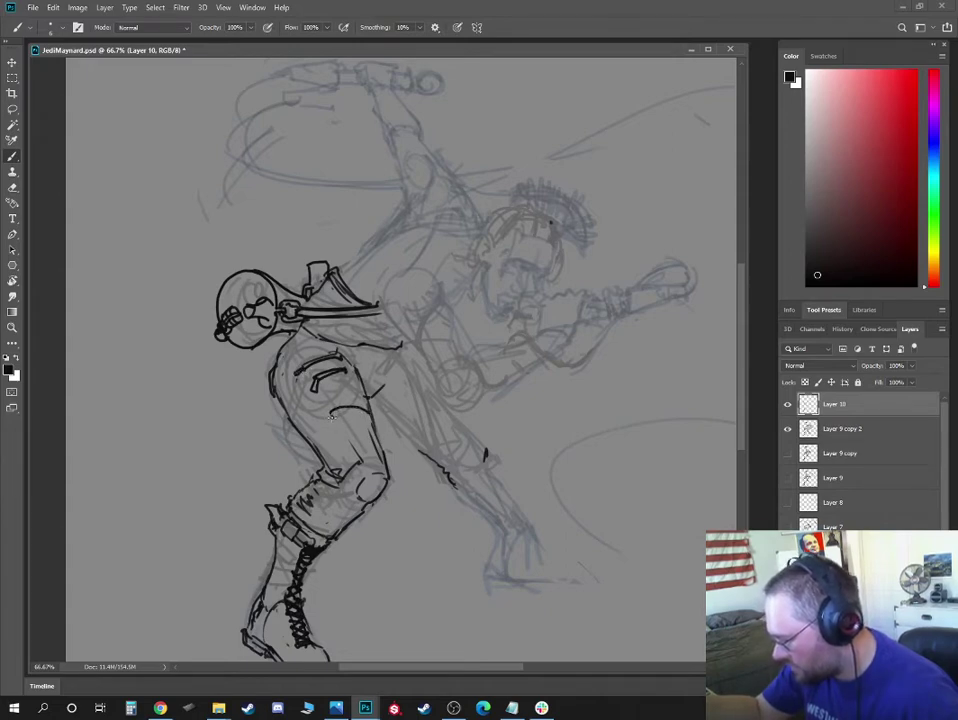
left_click_drag(334, 416, 366, 413)
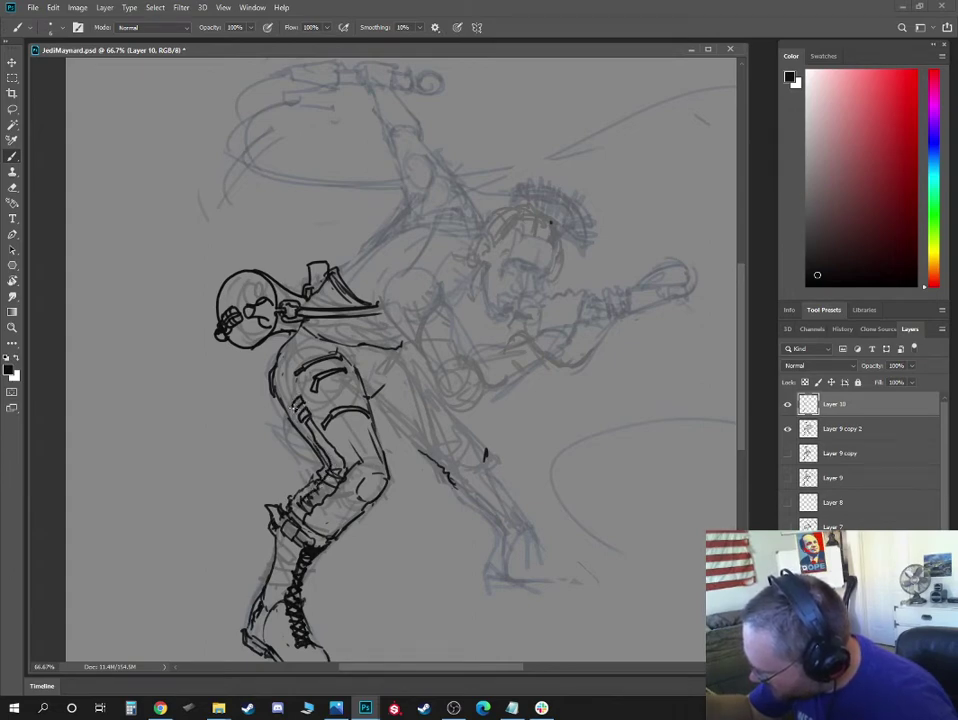
left_click_drag(298, 388, 288, 396)
mouse_move(221, 281)
left_mouse_down()
mouse_move(210, 291)
mouse_move(229, 261)
mouse_move(209, 267)
left_mouse_up()
left_click_drag(219, 274, 210, 262)
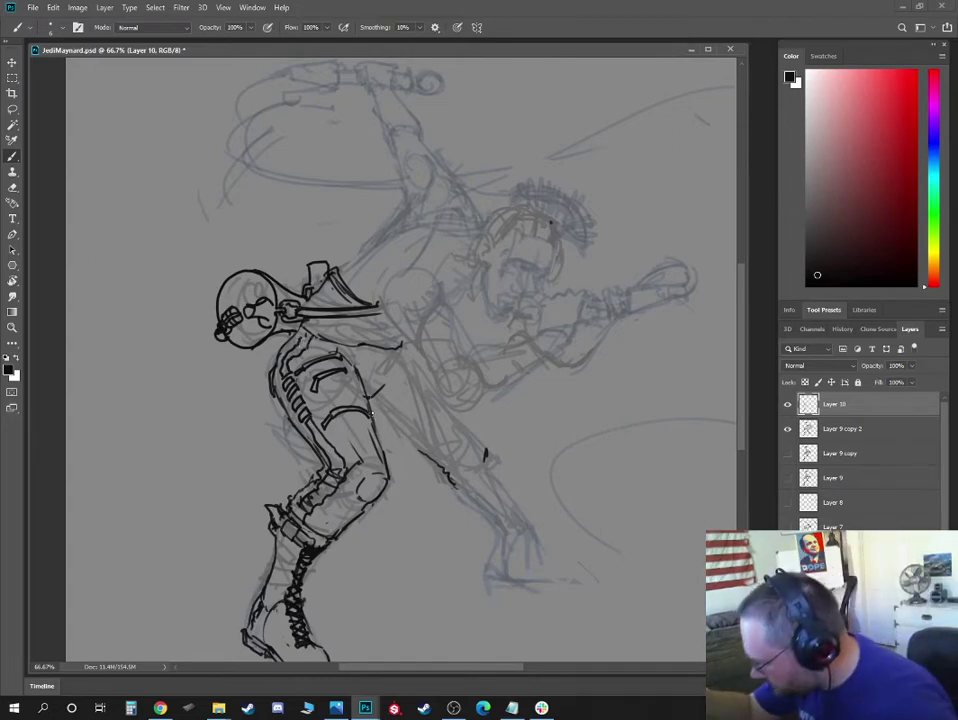
Ink the back leg's thigh outline from crotch and hip to the knee, cleaning up and redrawing the underside contour
mouse_move(372, 408)
left_mouse_down()
mouse_move(385, 431)
mouse_move(440, 467)
mouse_move(428, 457)
left_mouse_up()
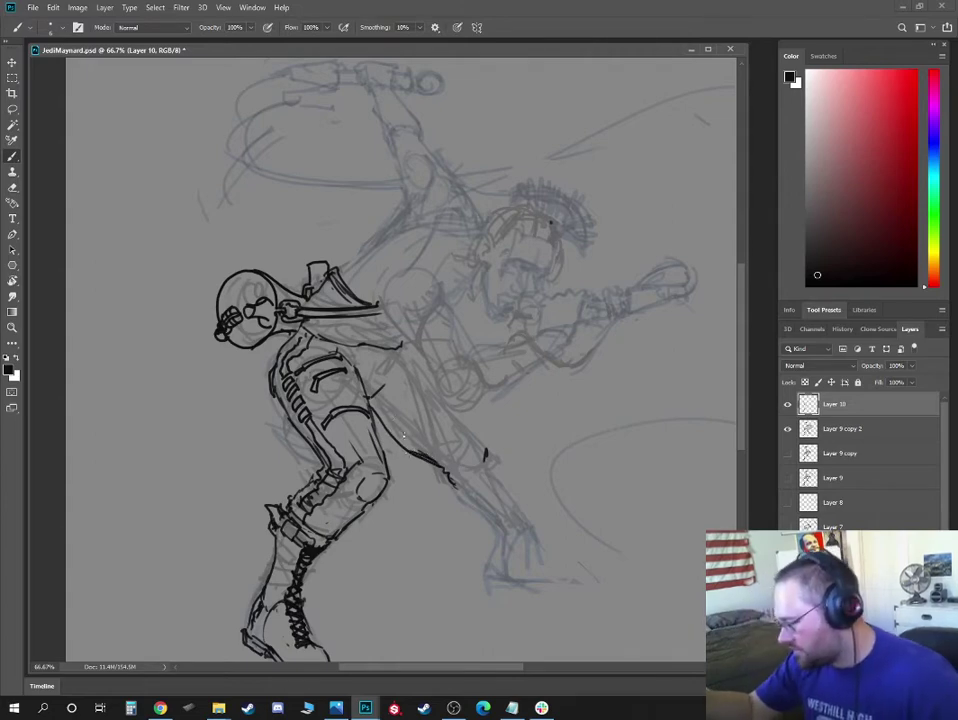
key("e")
key("b")
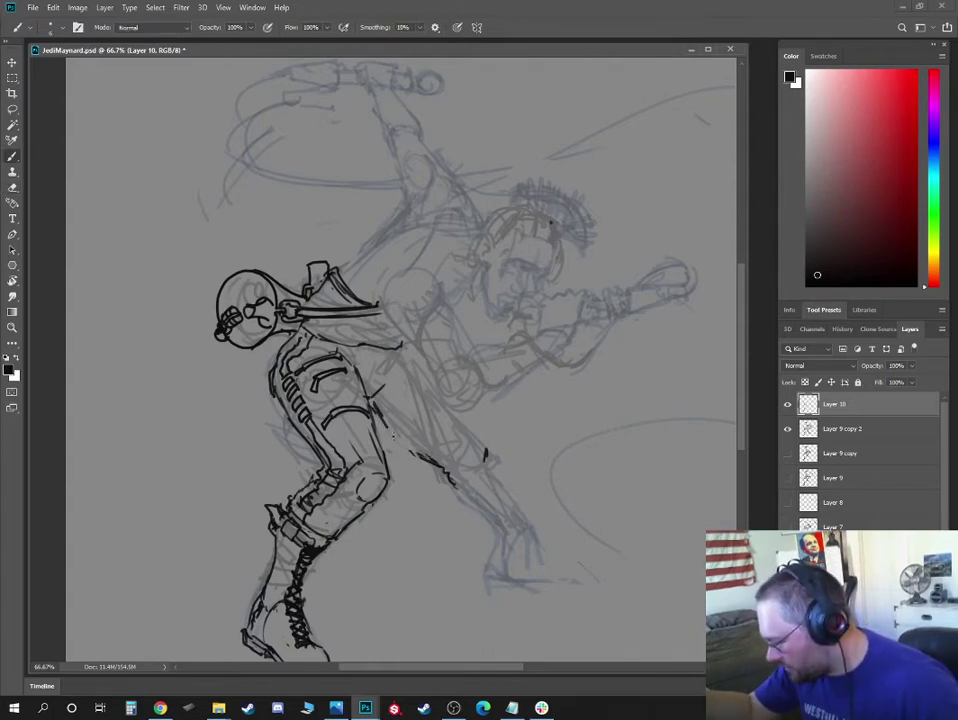
mouse_move(414, 449)
left_mouse_down()
mouse_move(454, 484)
mouse_move(465, 477)
mouse_move(454, 408)
mouse_move(416, 364)
left_mouse_up()
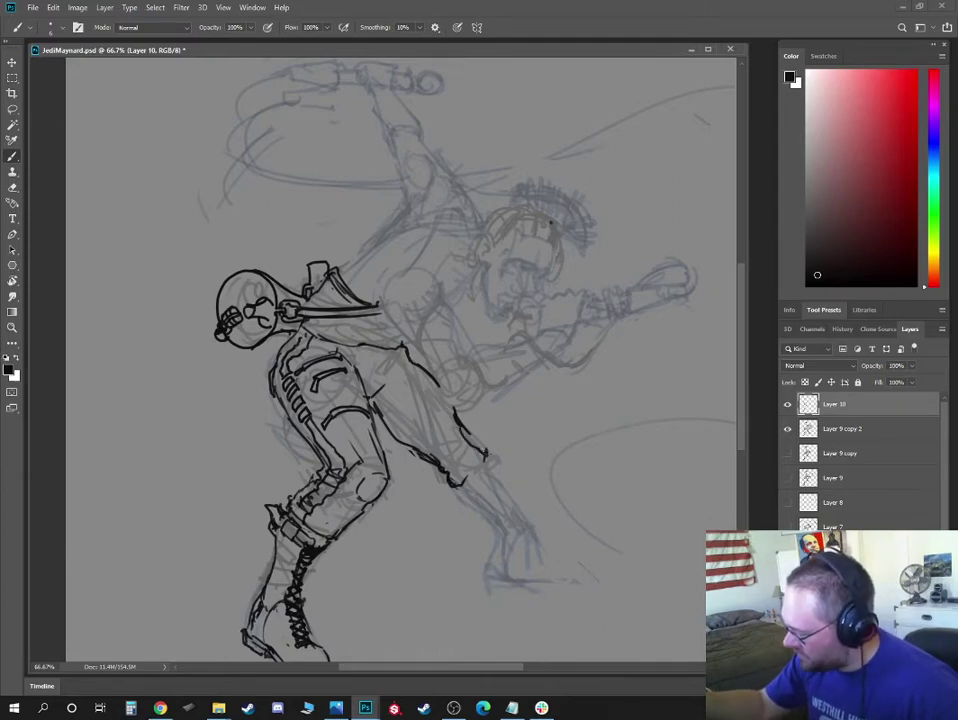
left_click_drag(480, 447, 488, 466)
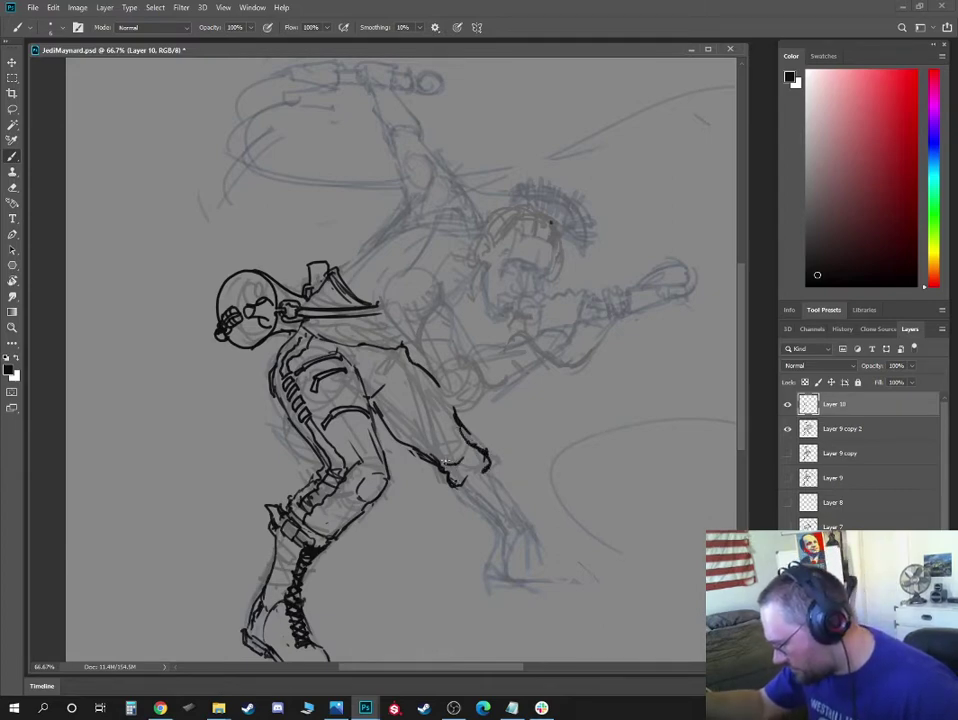
Fill the back knee with small diamond shapes and add short curved fold lines above them
left_click_drag(459, 454, 451, 457)
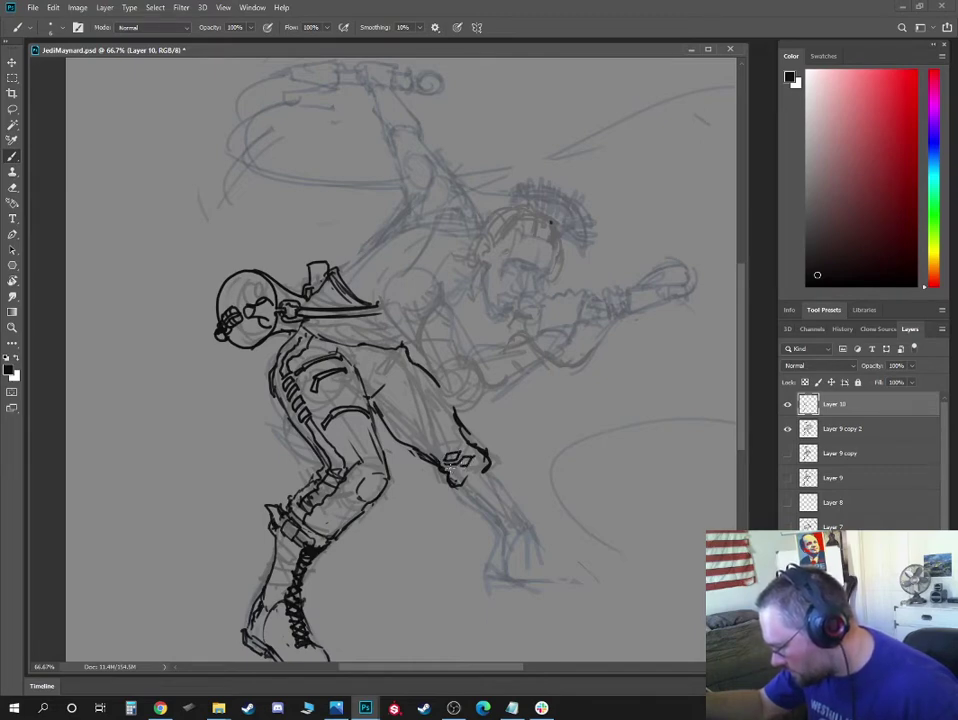
left_click_drag(455, 472, 456, 479)
mouse_move(476, 460)
left_mouse_down()
mouse_move(470, 470)
mouse_move(467, 444)
mouse_move(435, 453)
mouse_move(447, 429)
left_mouse_up()
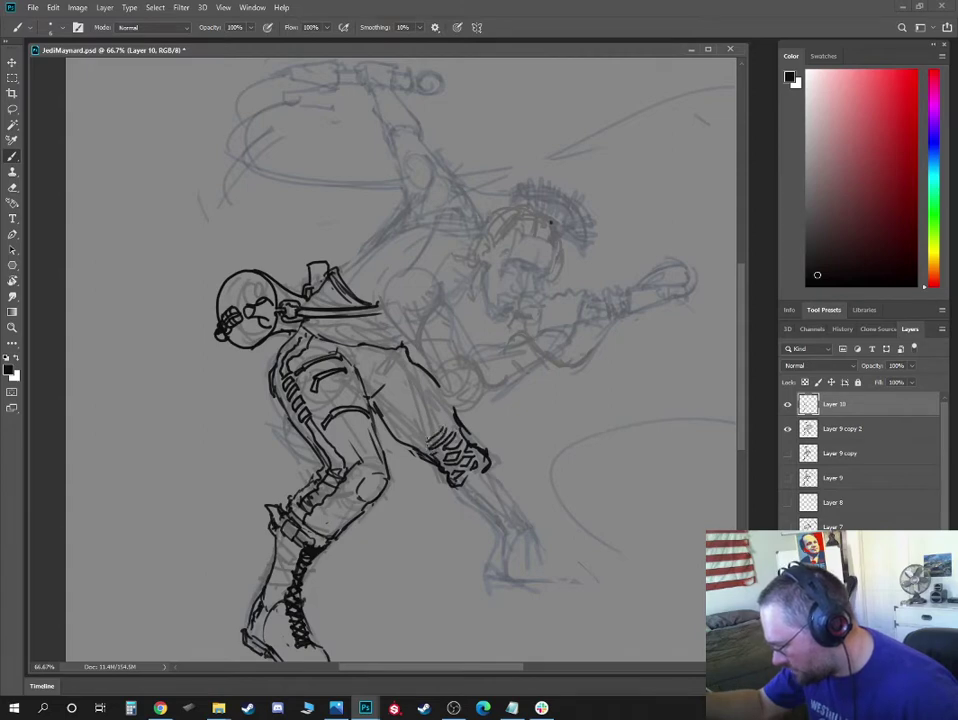
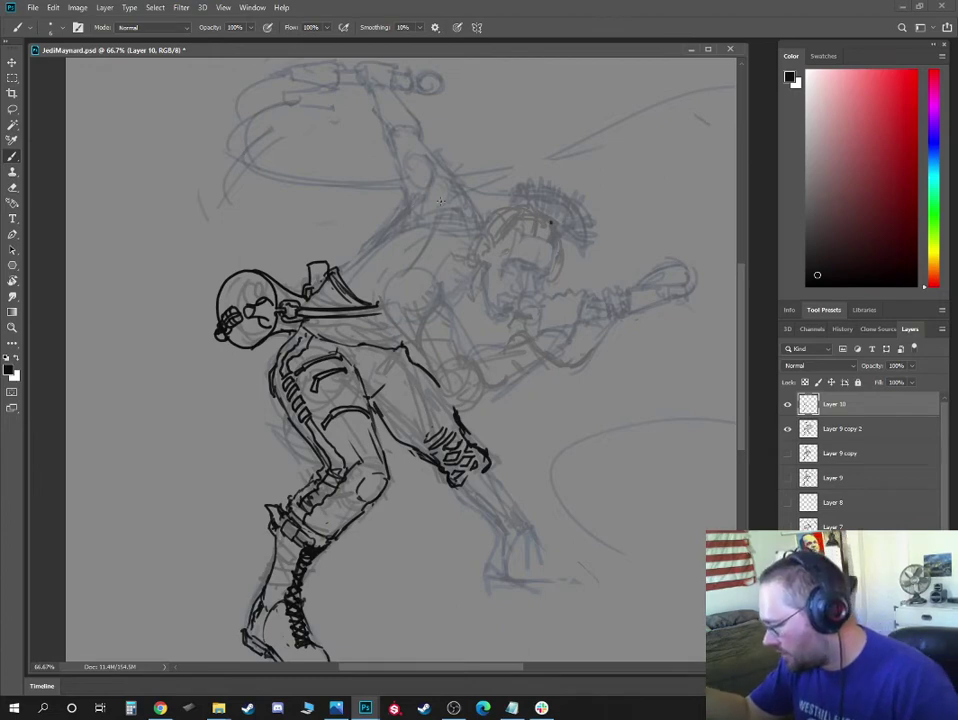
Ink the near shoulder and upper arm with a ragged sleeve edge, a shoulder cap and small detail strokes
mouse_move(438, 312)
left_mouse_down()
mouse_move(413, 295)
mouse_move(383, 313)
mouse_move(389, 320)
mouse_move(381, 302)
mouse_move(409, 342)
left_mouse_up()
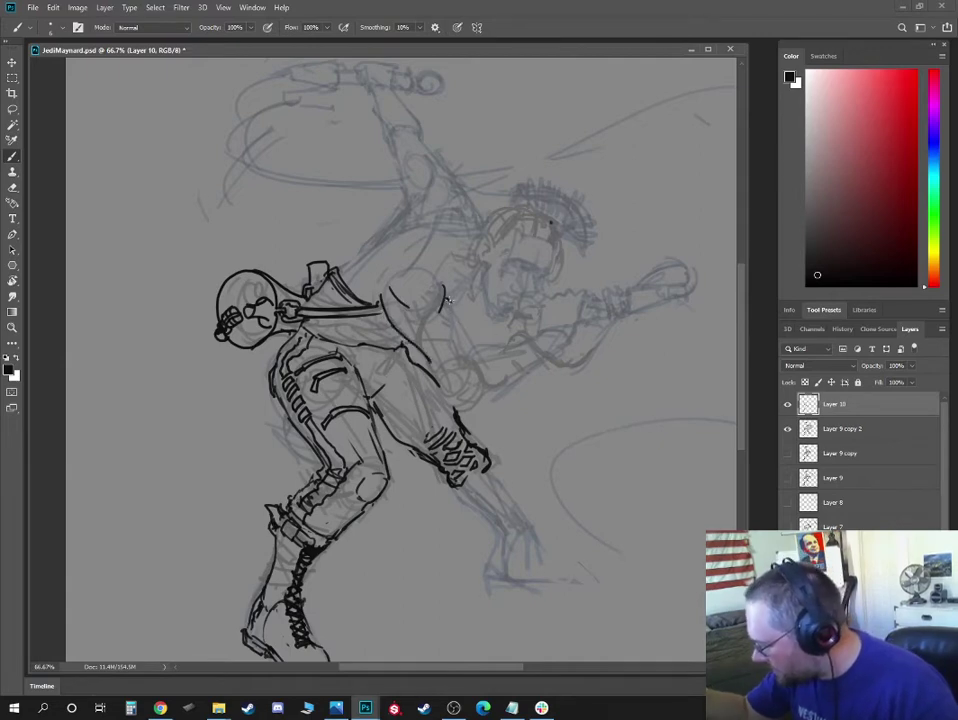
mouse_move(449, 298)
left_mouse_down()
mouse_move(459, 340)
mouse_move(445, 279)
left_mouse_up()
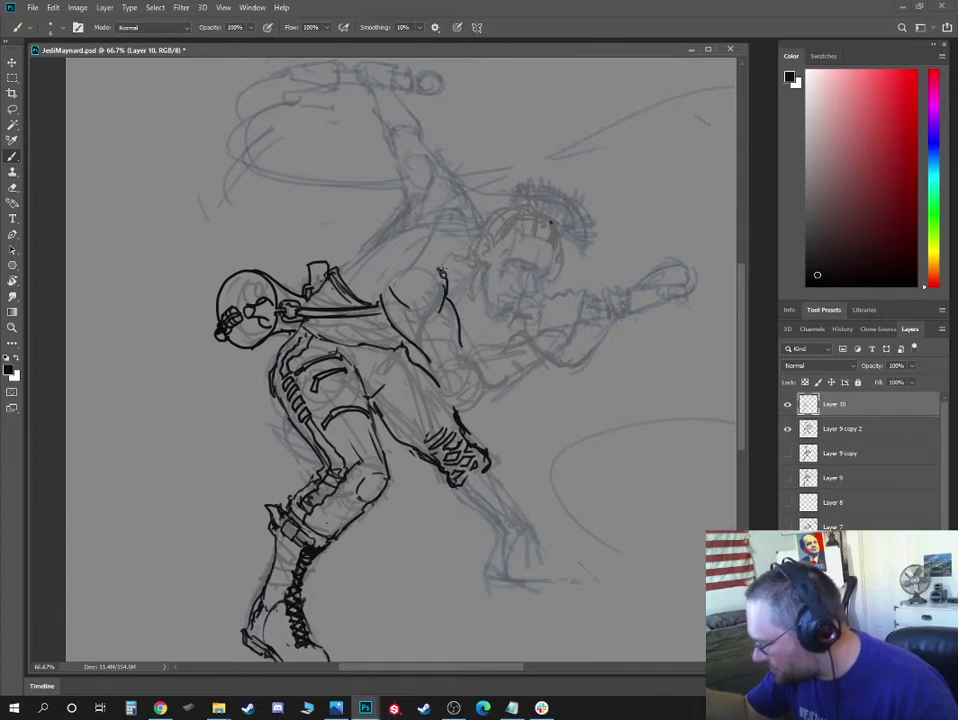
left_click_drag(438, 268, 458, 291)
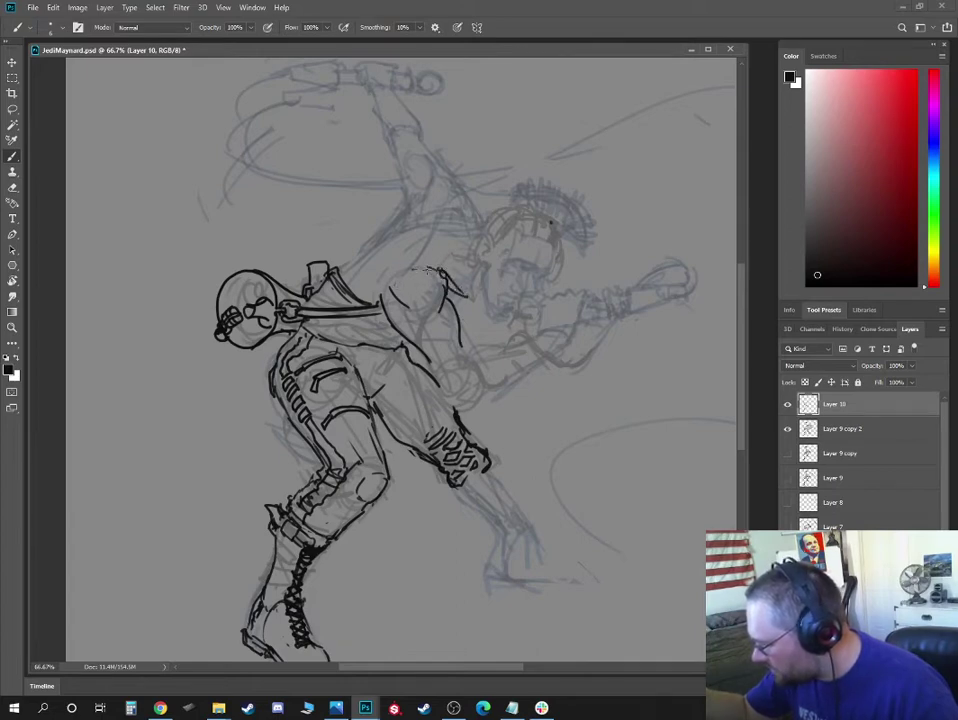
mouse_move(380, 266)
left_mouse_down()
mouse_move(442, 252)
mouse_move(439, 268)
mouse_move(394, 282)
left_mouse_up()
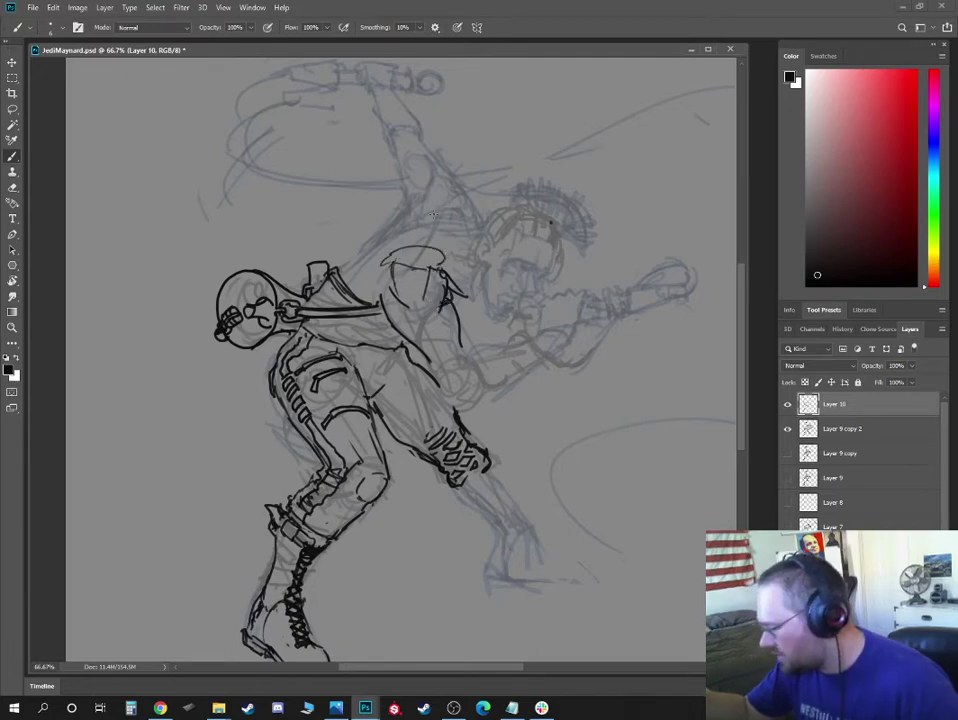
key("e")
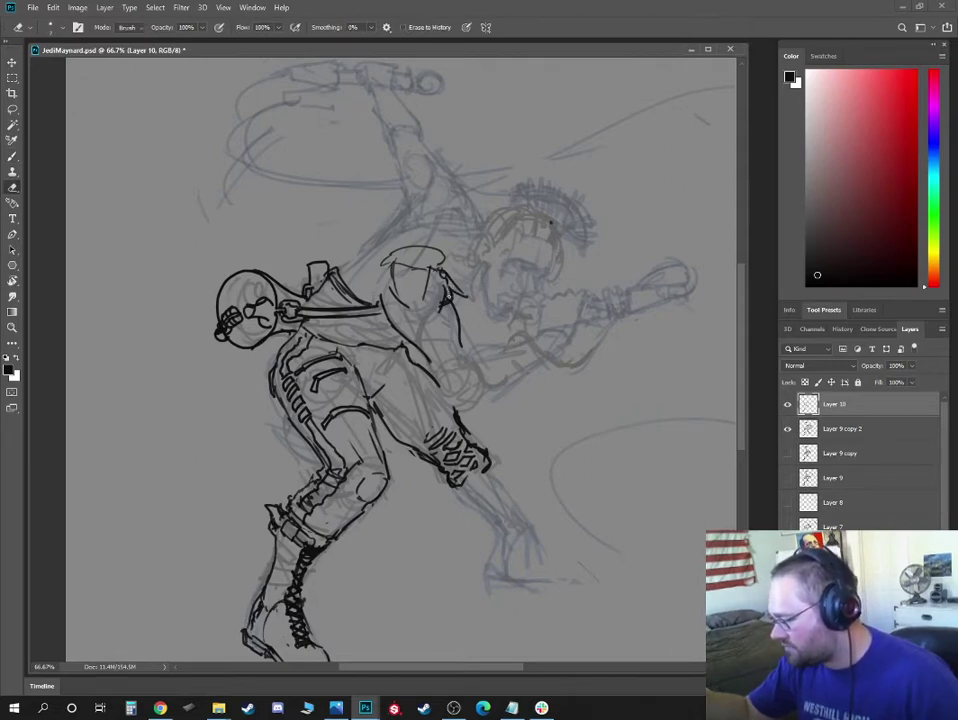
key("b")
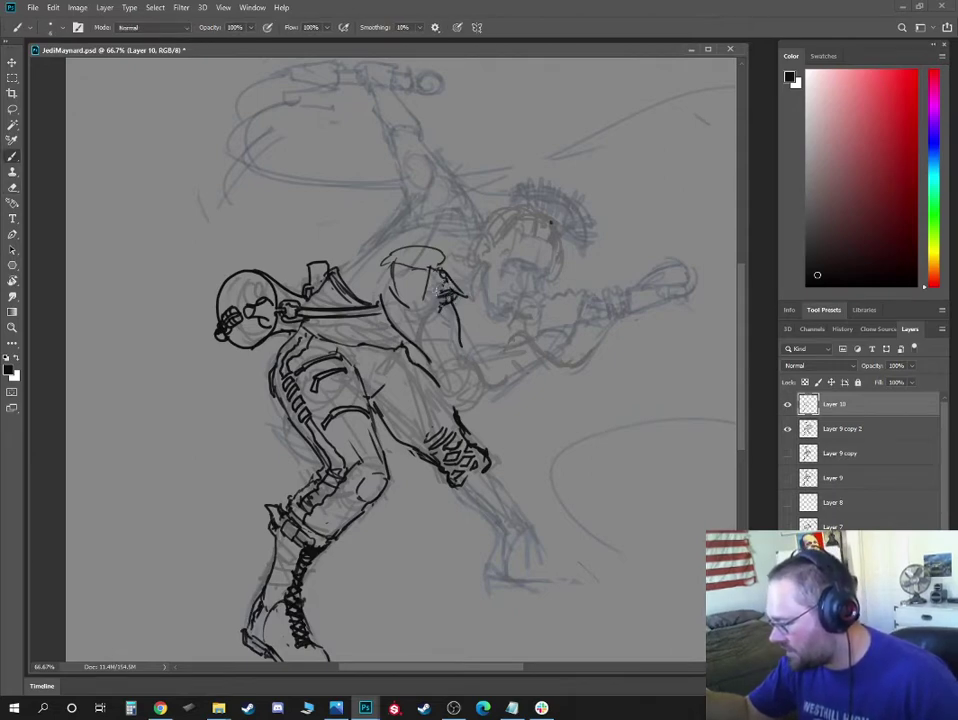
mouse_move(432, 271)
left_mouse_down()
mouse_move(422, 307)
mouse_move(436, 301)
mouse_move(416, 296)
mouse_move(404, 261)
mouse_move(432, 252)
left_mouse_up()
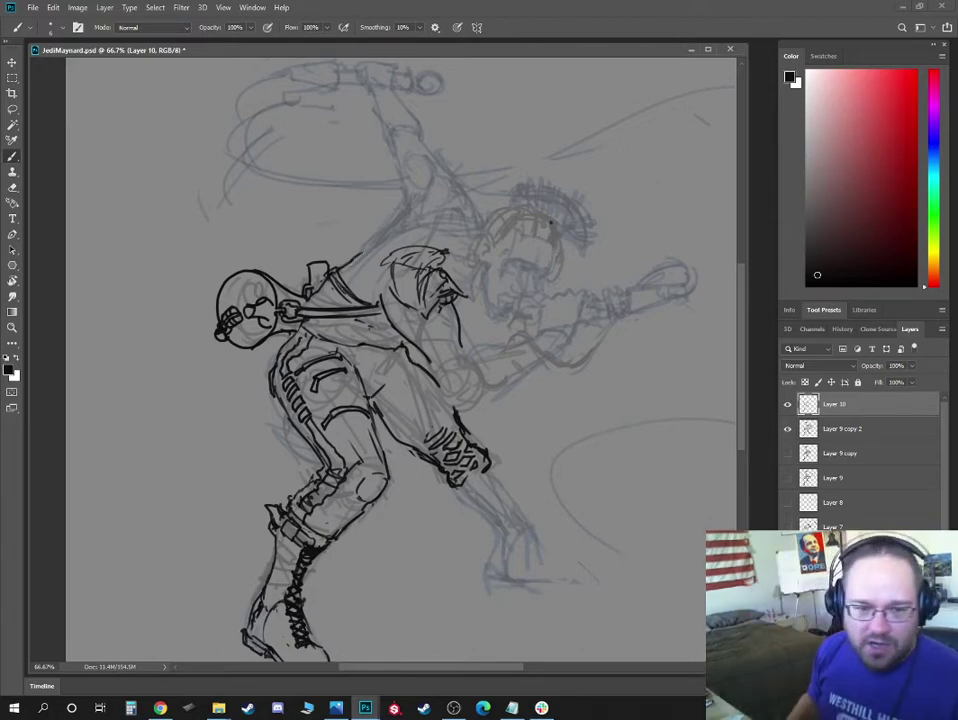
Switch to Chrome and look up Darth Maul costume and Kylo Ren images as outfit reference
key("alt+Tab")
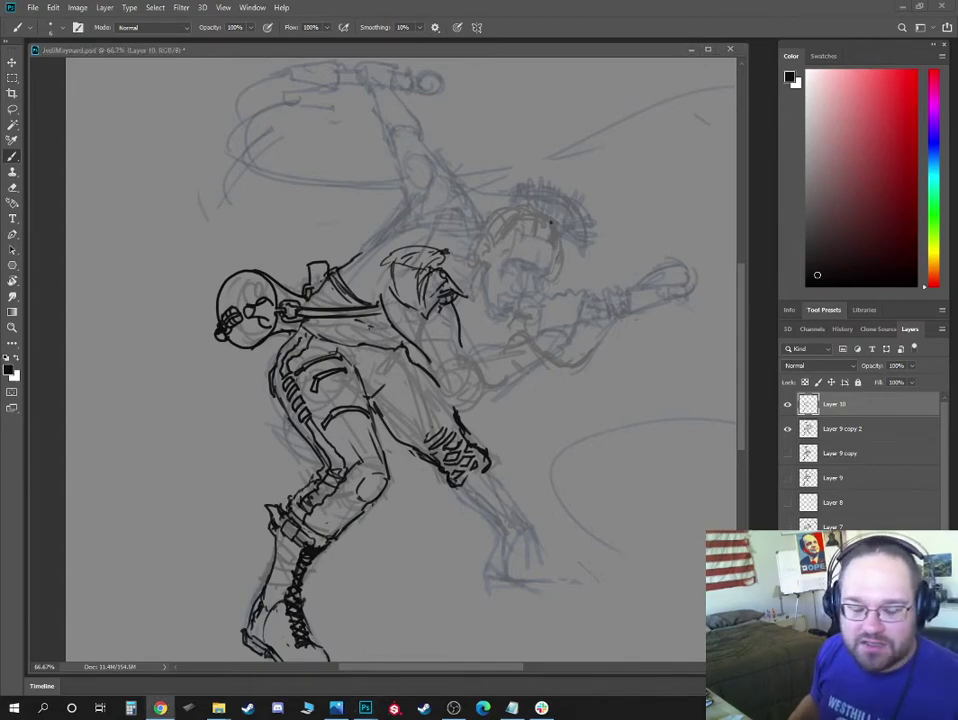
type("...")
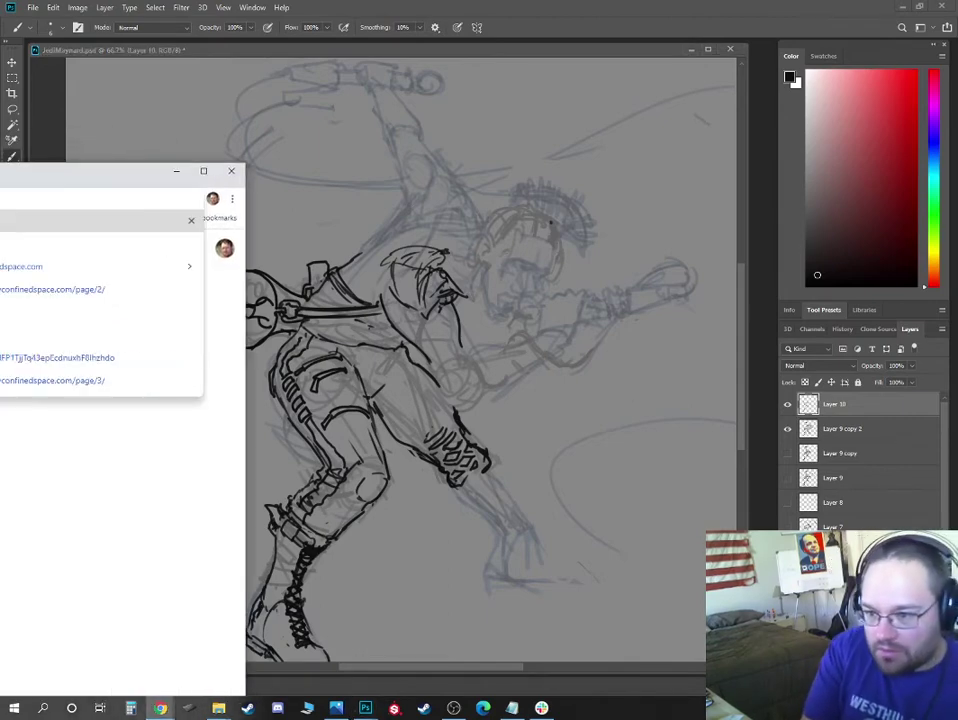
key("Return")
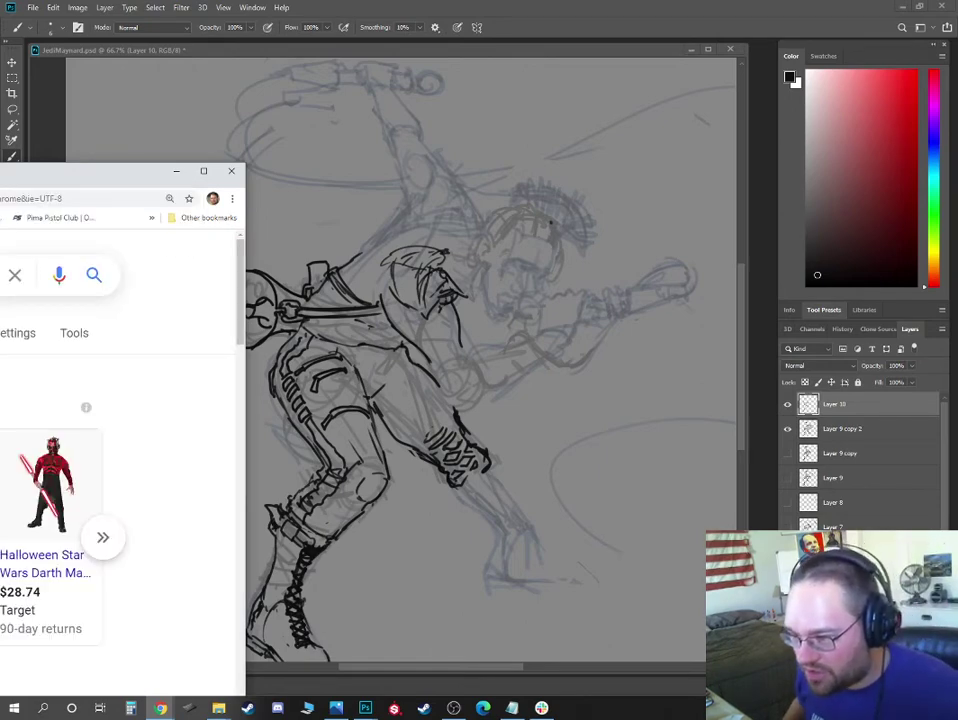
key("alt+Tab")
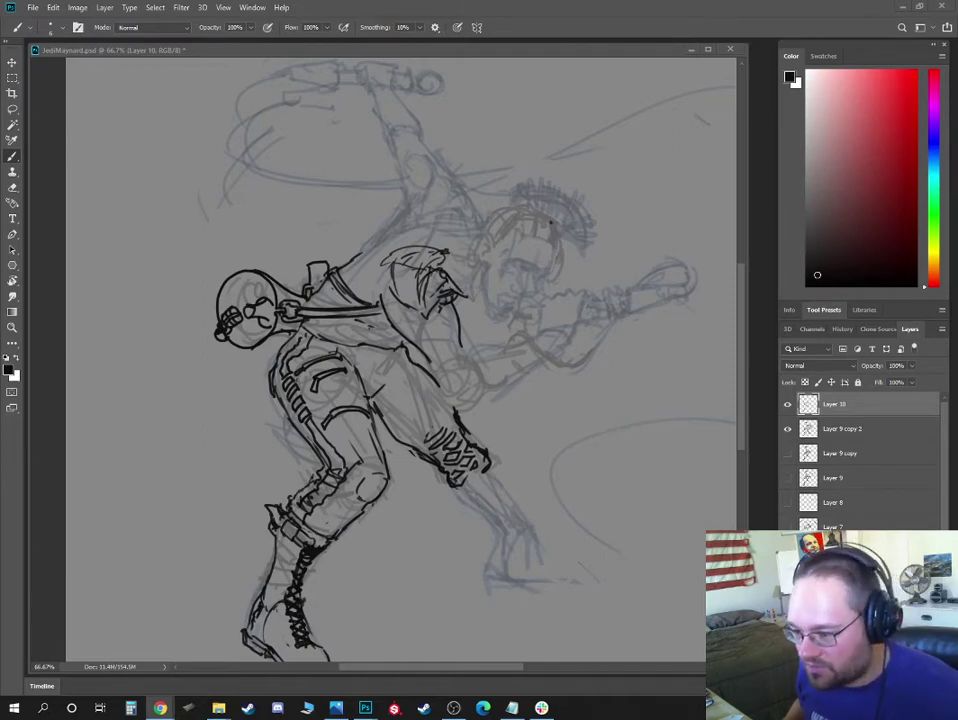
left_click(160, 708)
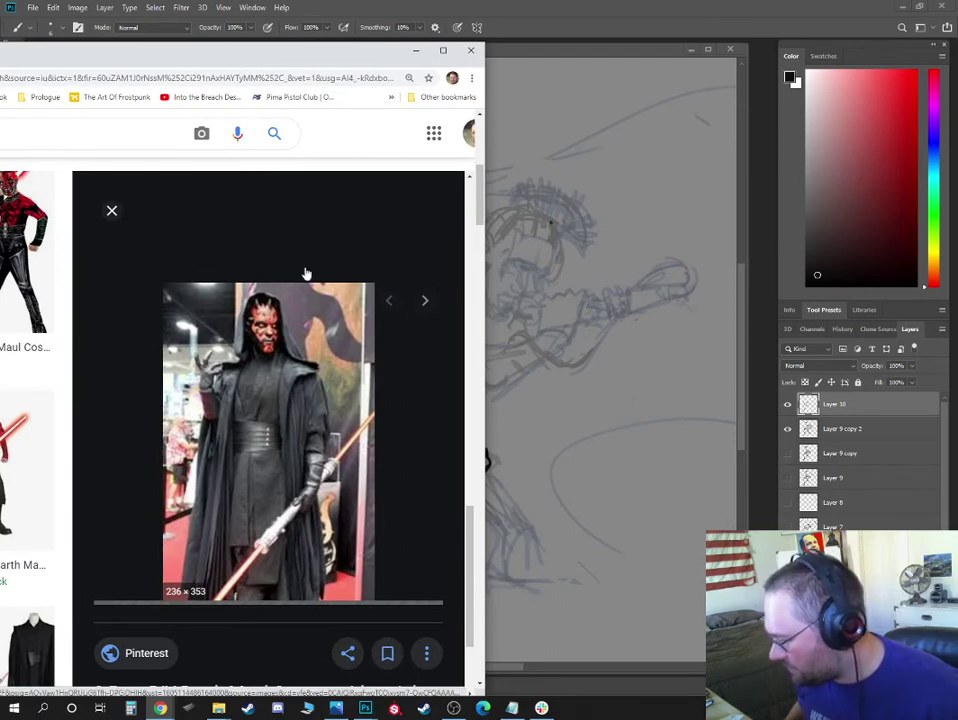
key("alt+Tab")
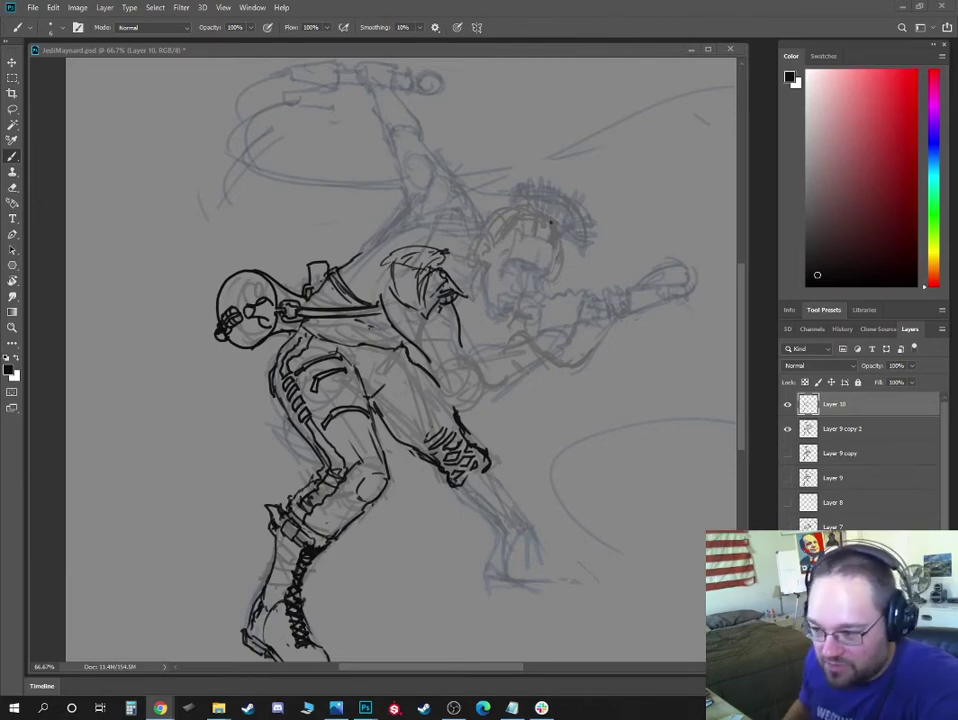
left_click_drag(0, 126, 302, 24)
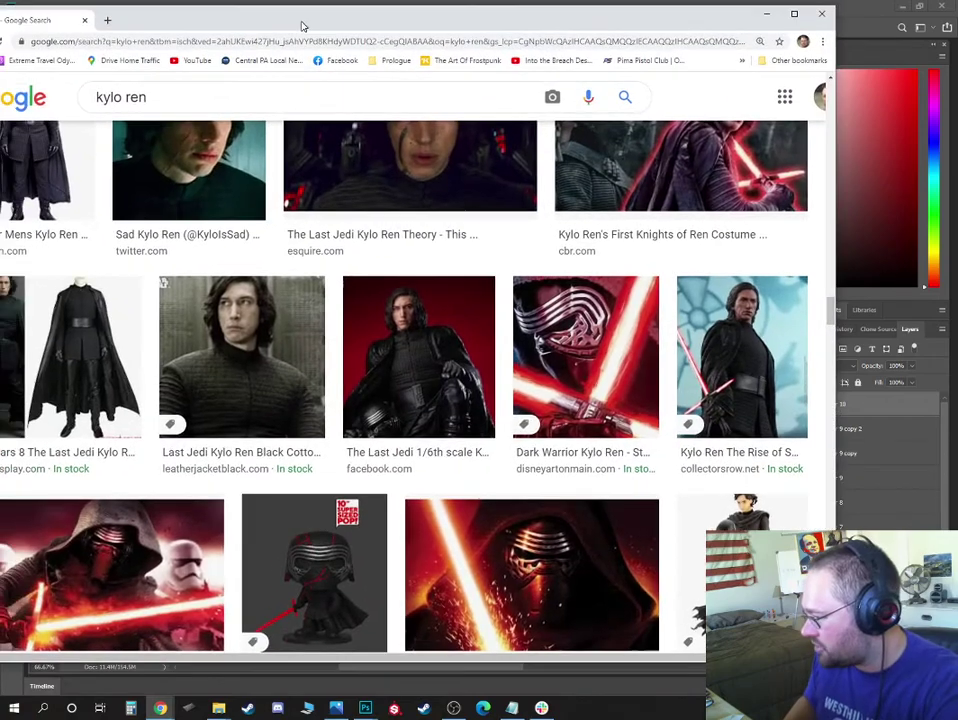
Examine the Kylo Ren image results for costume details, folds and poses usable as outfit reference
scroll(277, 441, "up", 6)
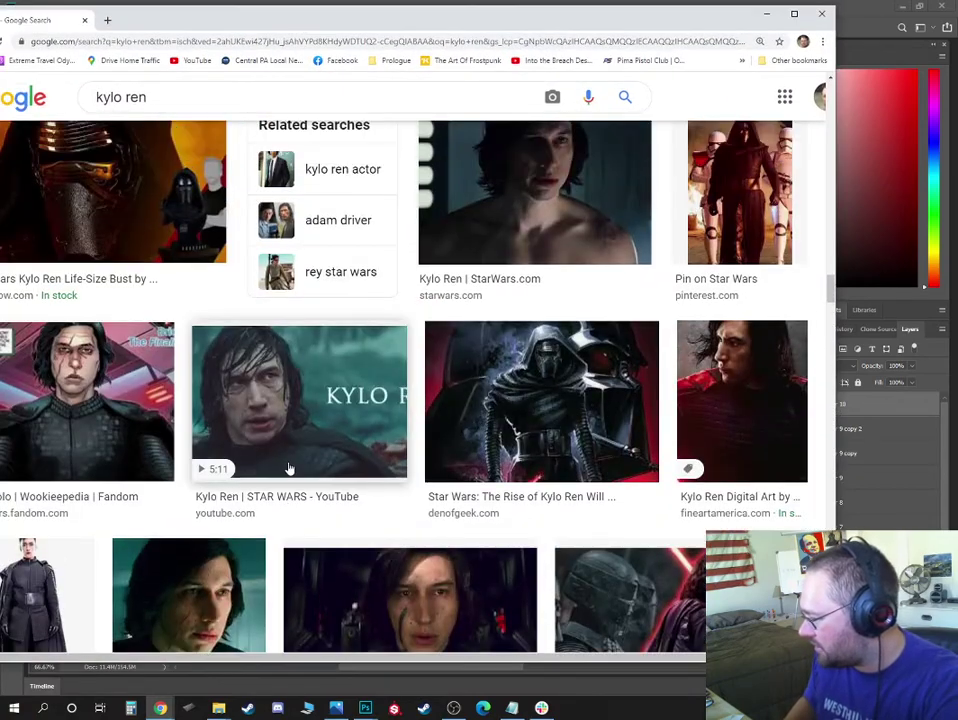
scroll(291, 466, "down", 3)
left_click_drag(242, 28, 281, 32)
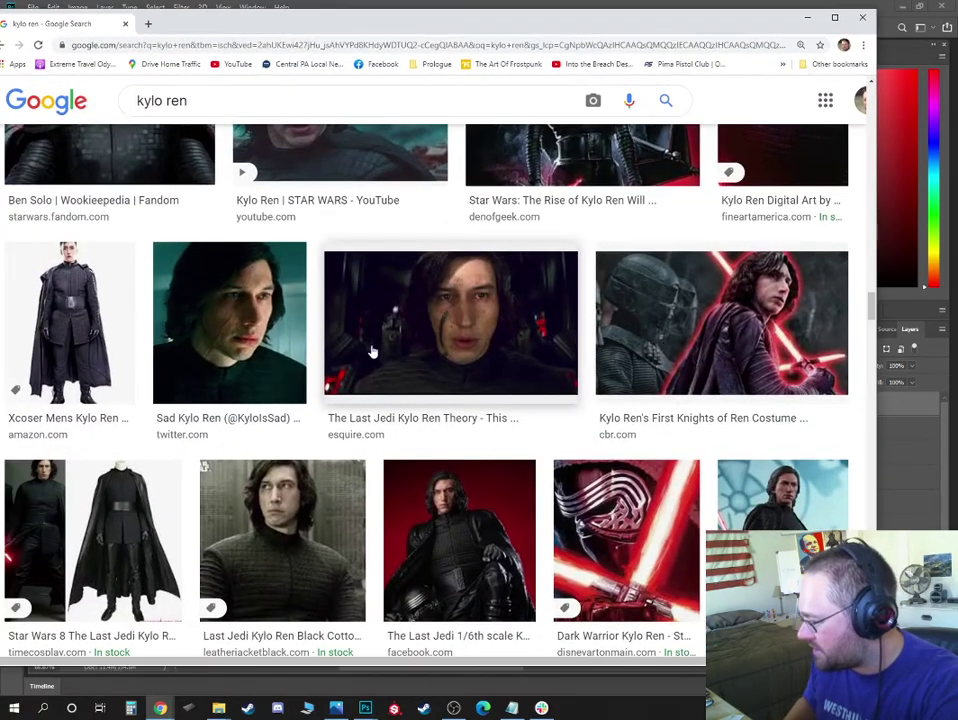
scroll(270, 470, "down", 3)
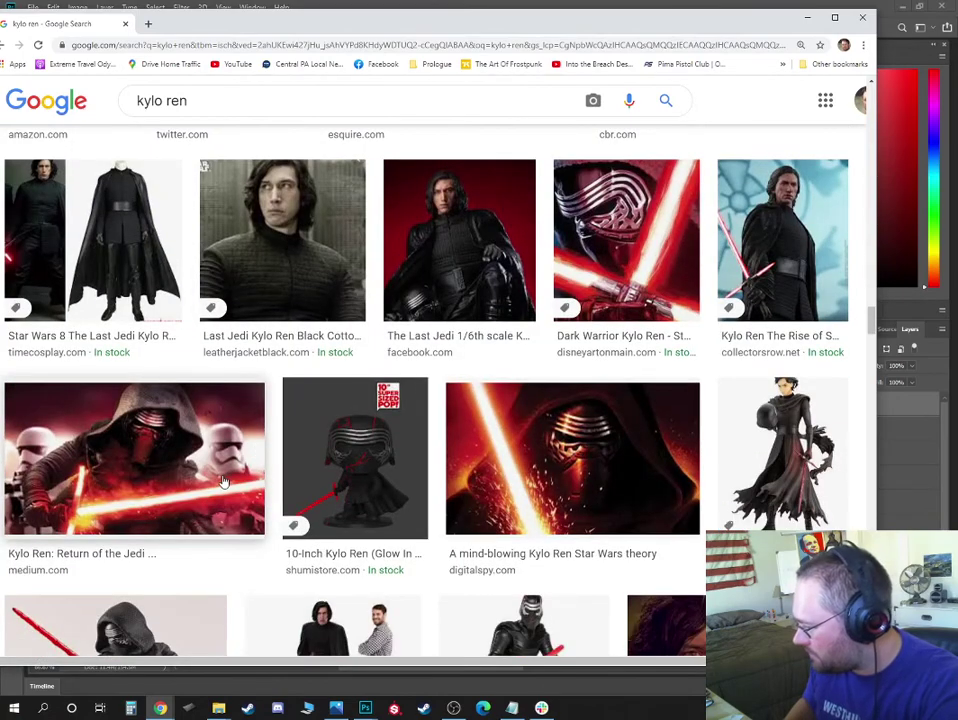
scroll(283, 492, "down", 3)
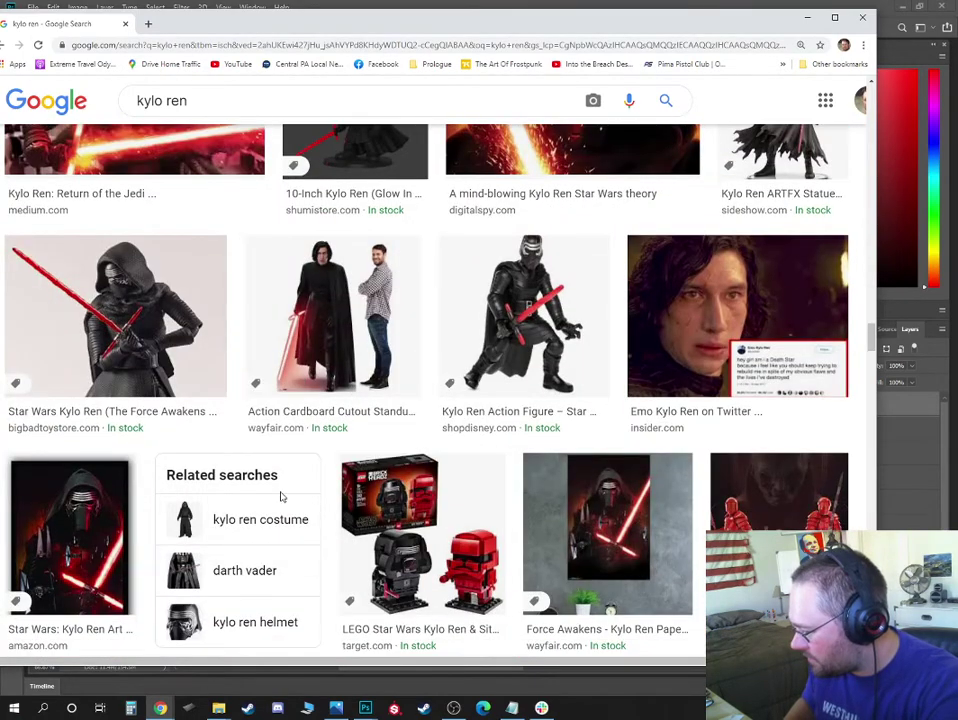
scroll(464, 440, "down", 2)
scroll(464, 438, "down", 2)
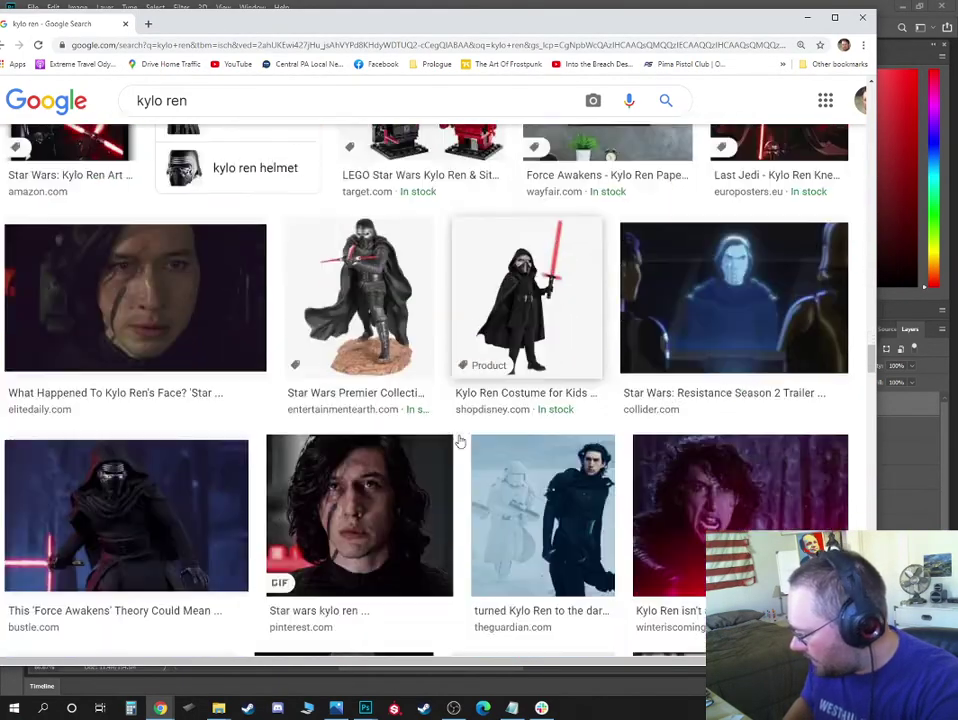
scroll(463, 432, "down", 3)
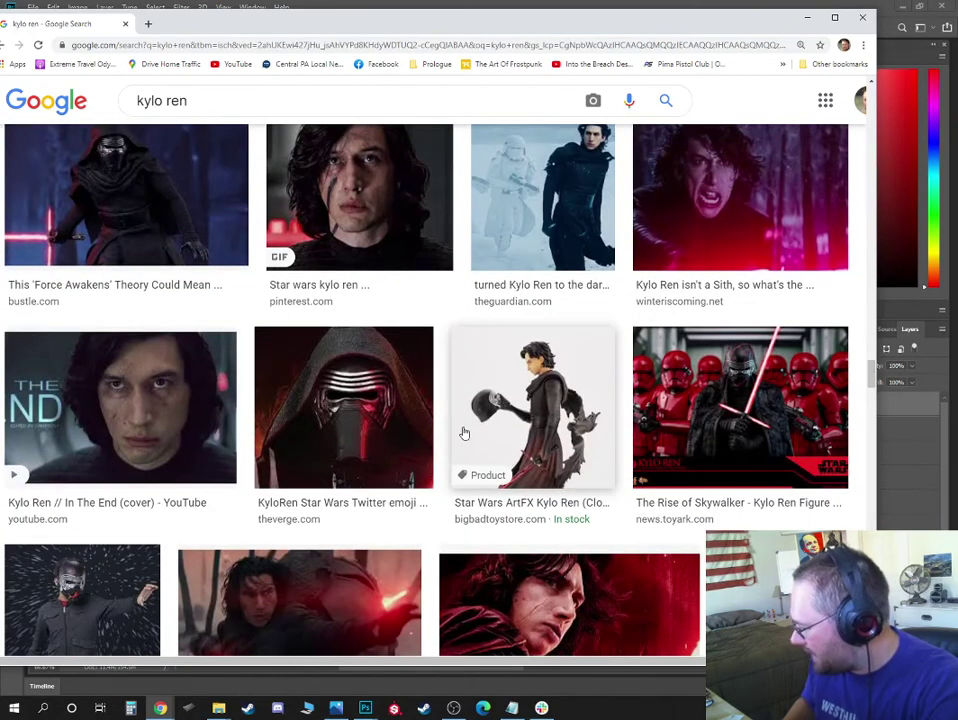
scroll(463, 433, "up", 1)
scroll(400, 430, "down", 2)
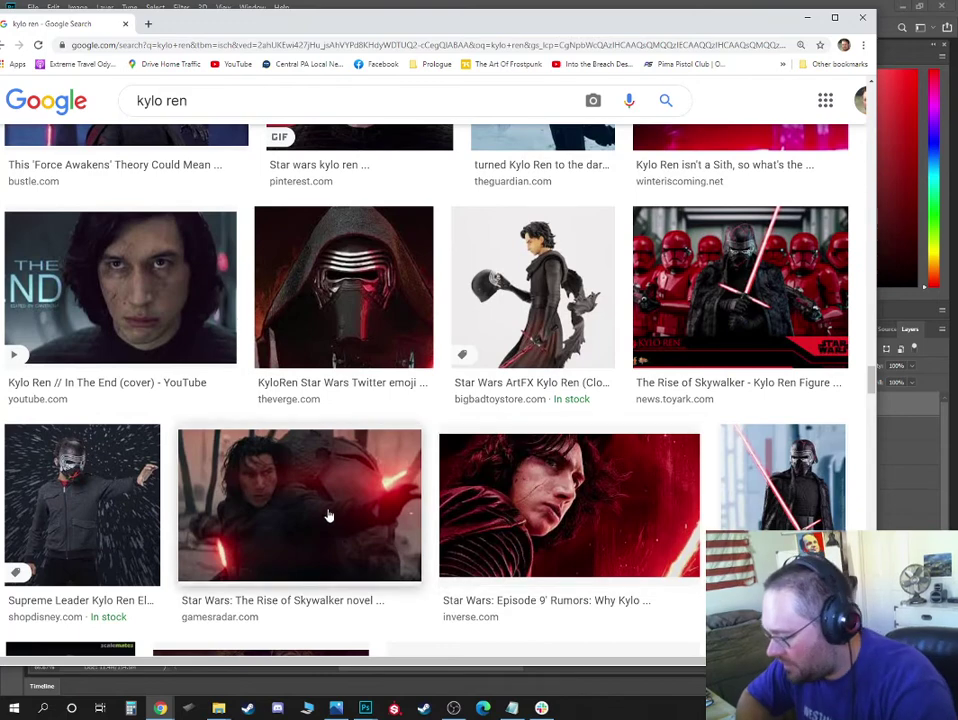
scroll(332, 508, "up", 2)
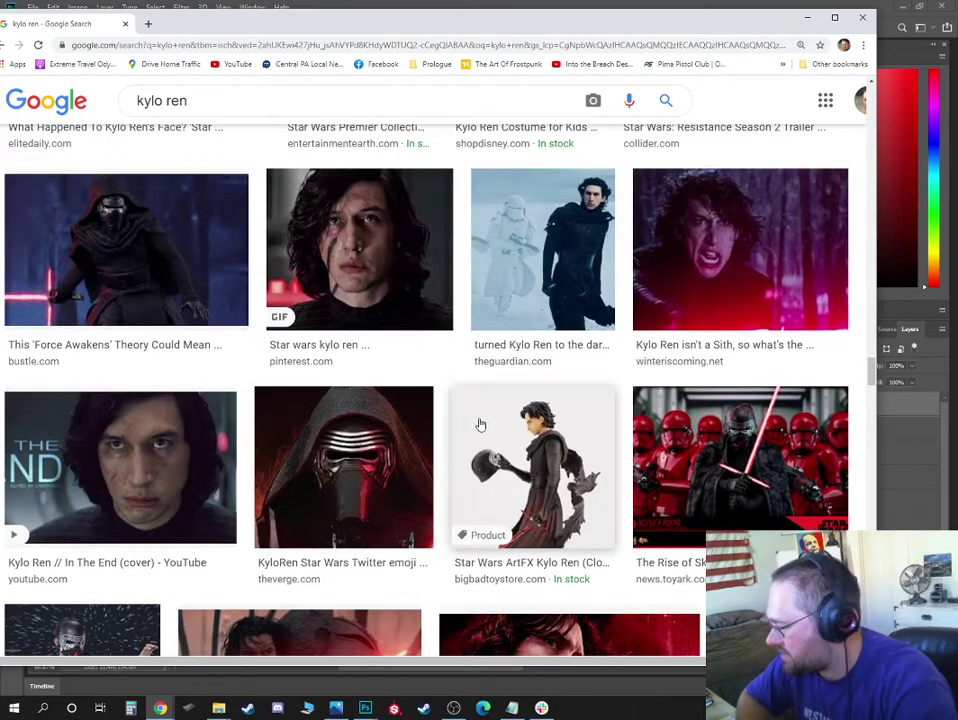
scroll(527, 424, "down", 4)
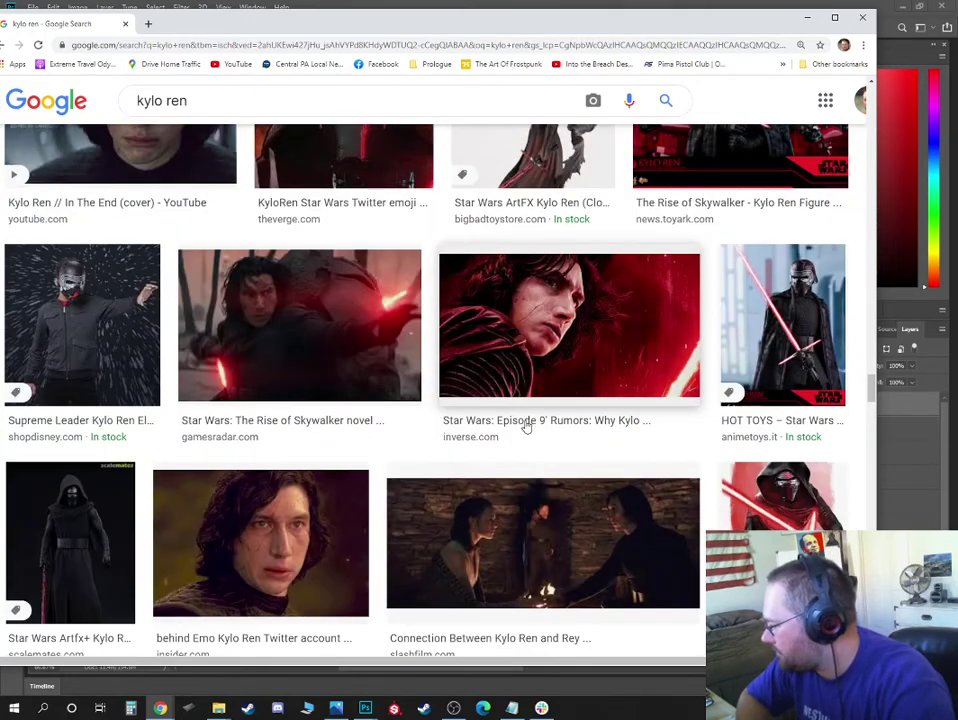
scroll(527, 424, "down", 3)
scroll(560, 440, "down", 3)
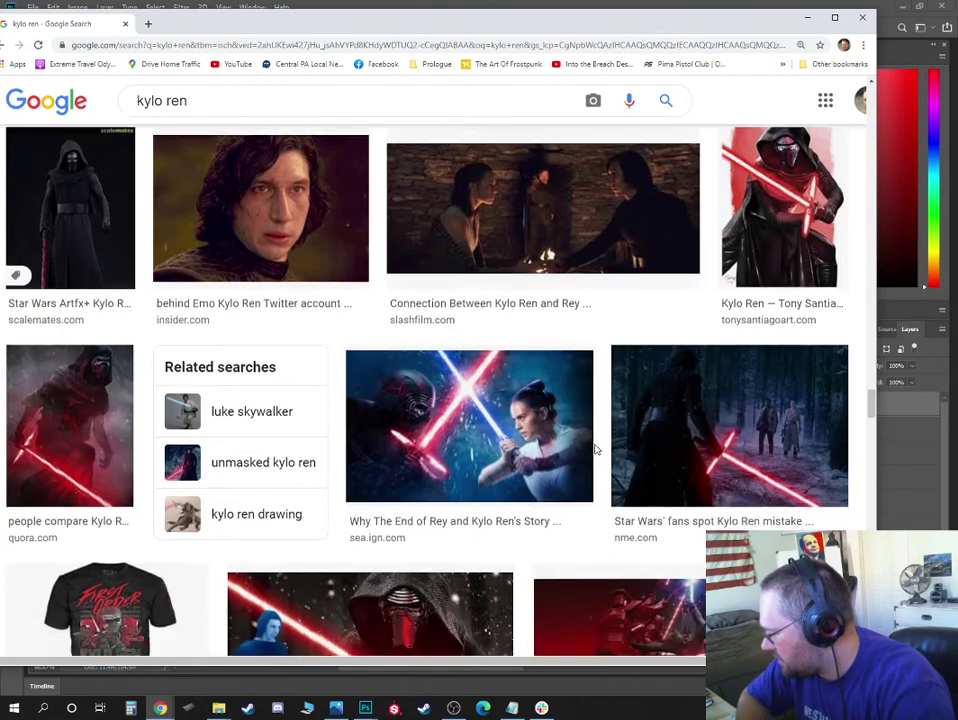
scroll(500, 470, "down", 3)
scroll(490, 490, "down", 3)
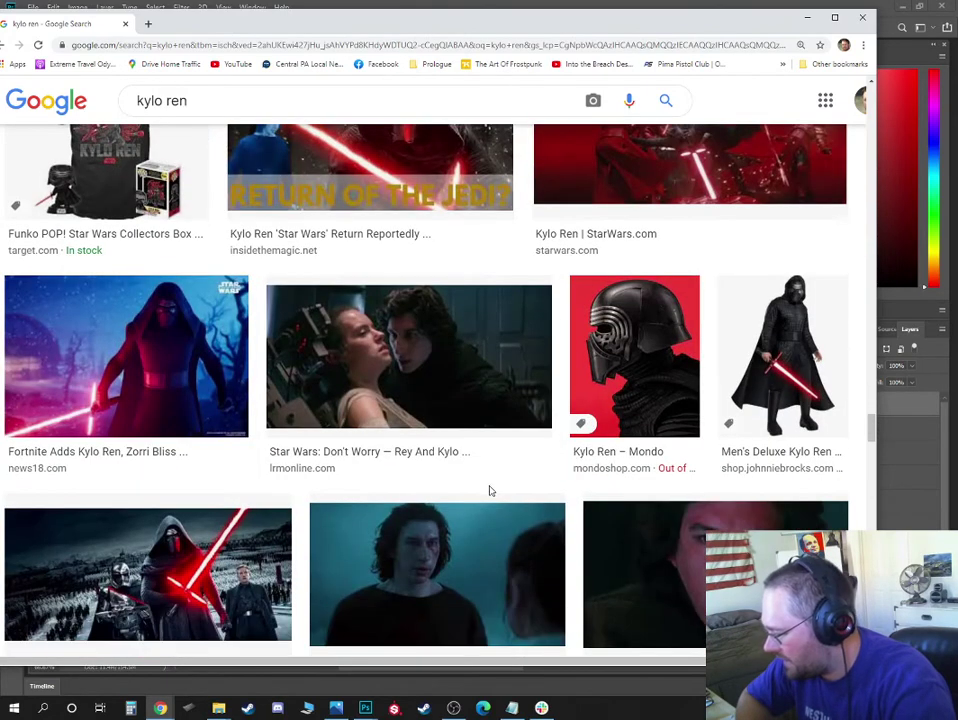
scroll(490, 490, "down", 3)
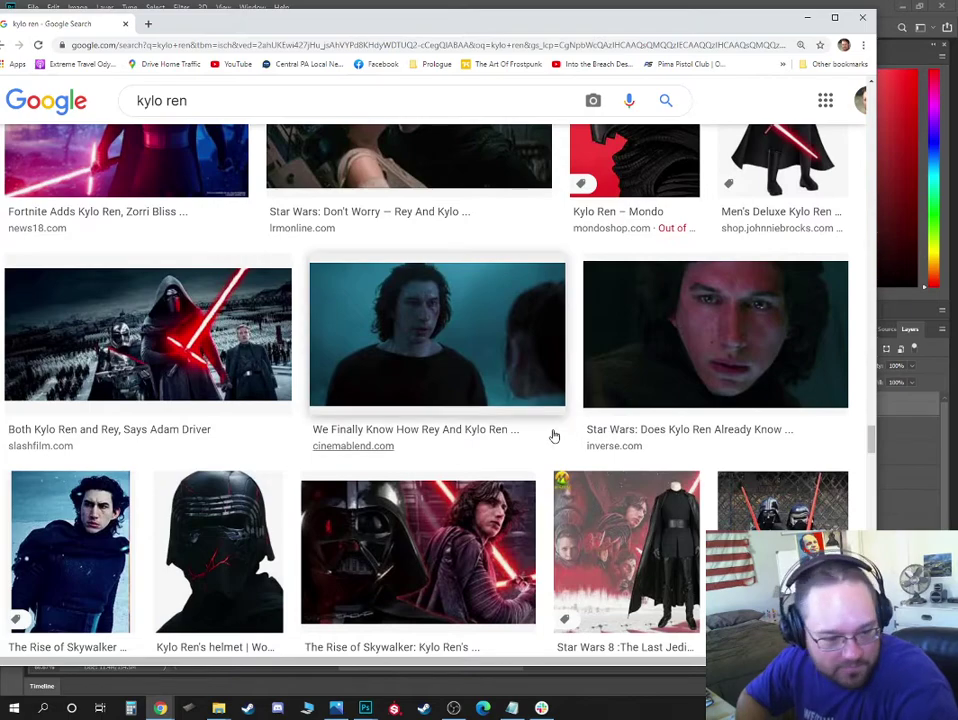
scroll(551, 438, "down", 1)
scroll(551, 438, "down", 4)
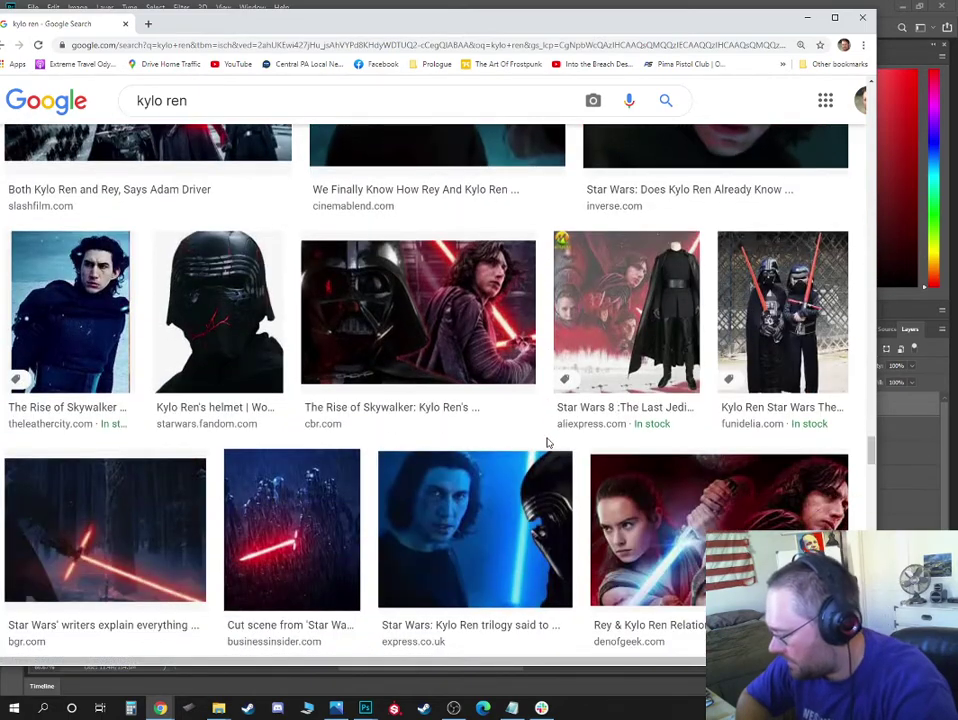
scroll(541, 450, "down", 1)
scroll(541, 450, "down", 2)
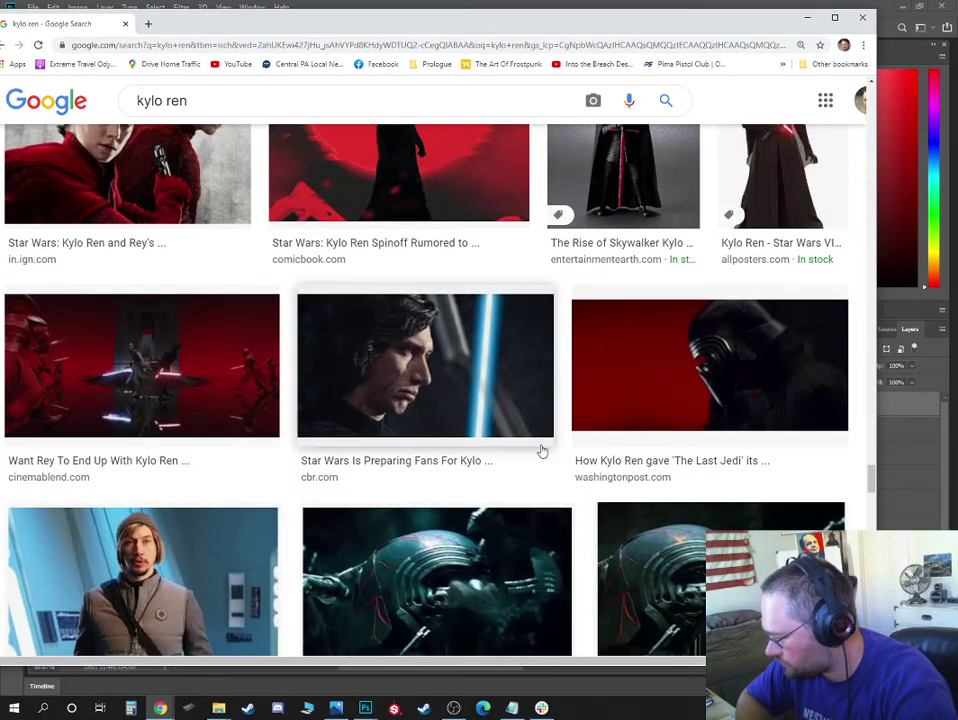
scroll(541, 451, "down", 3)
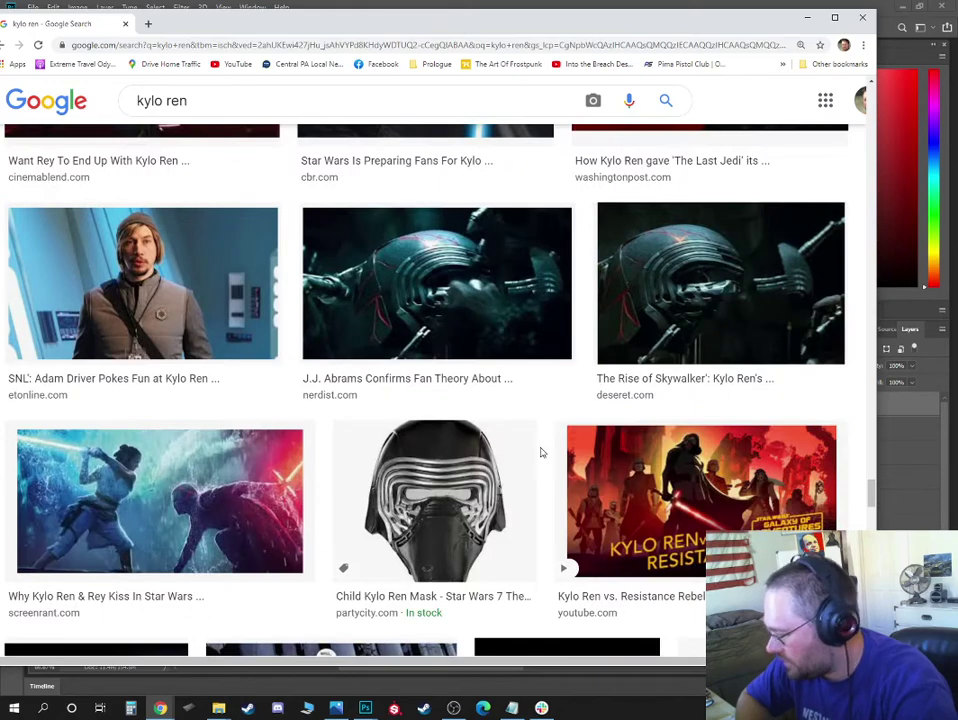
scroll(578, 330, "up", 1)
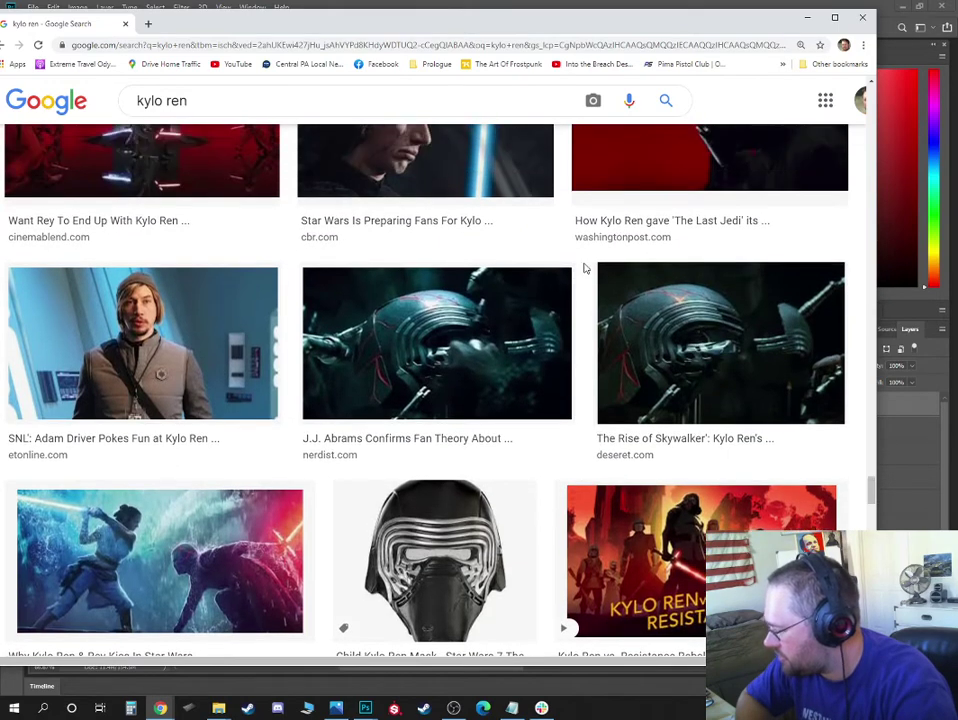
scroll(567, 220, "down", 1)
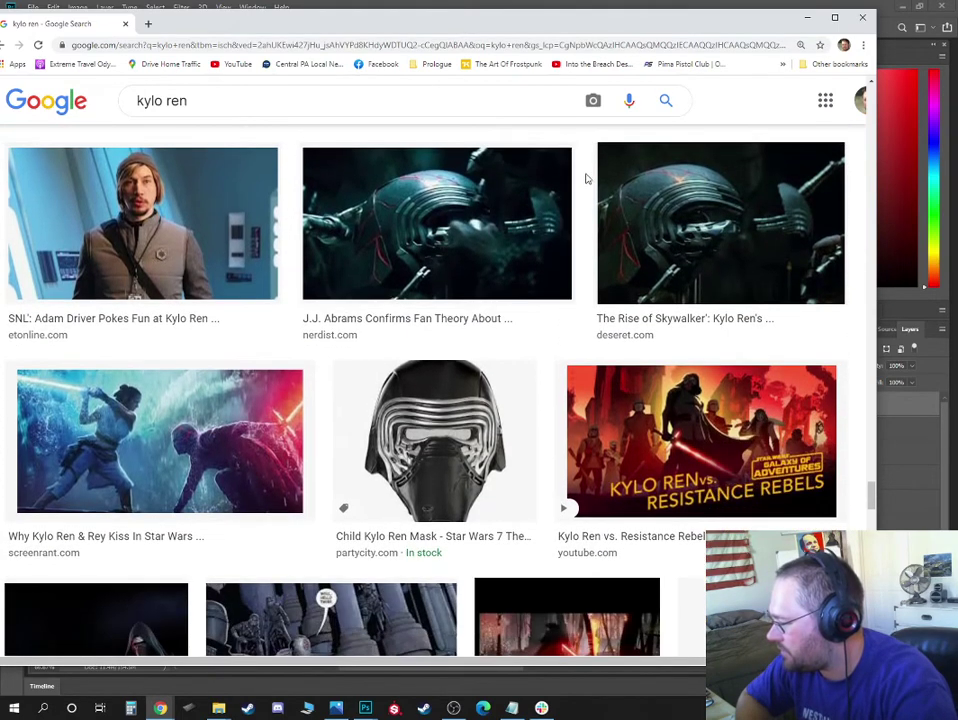
scroll(581, 253, "up", 2)
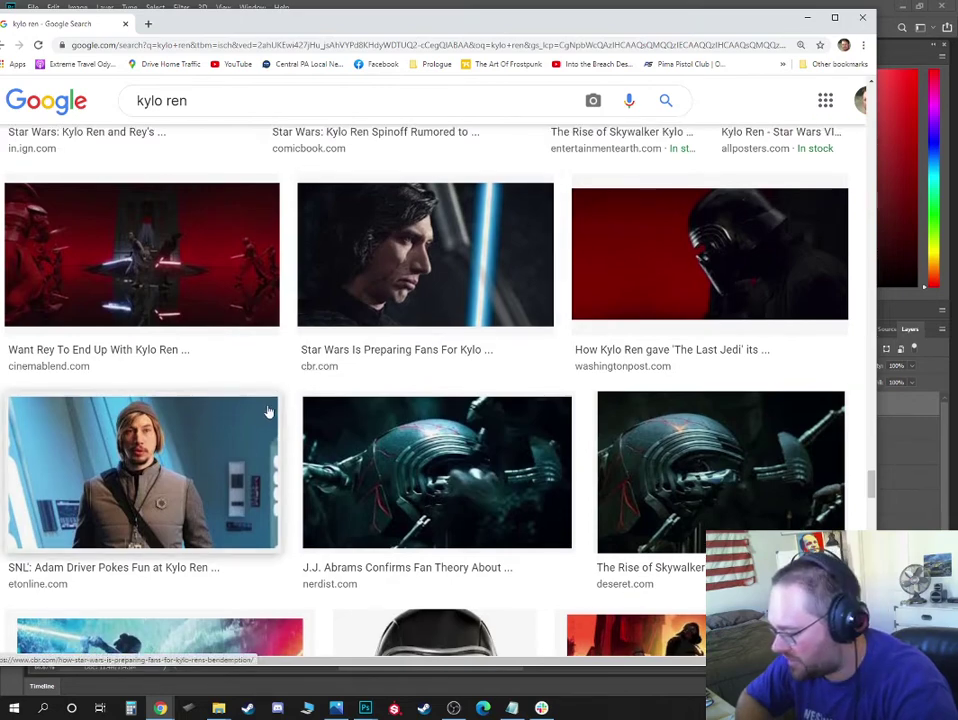
scroll(270, 420, "down", 2)
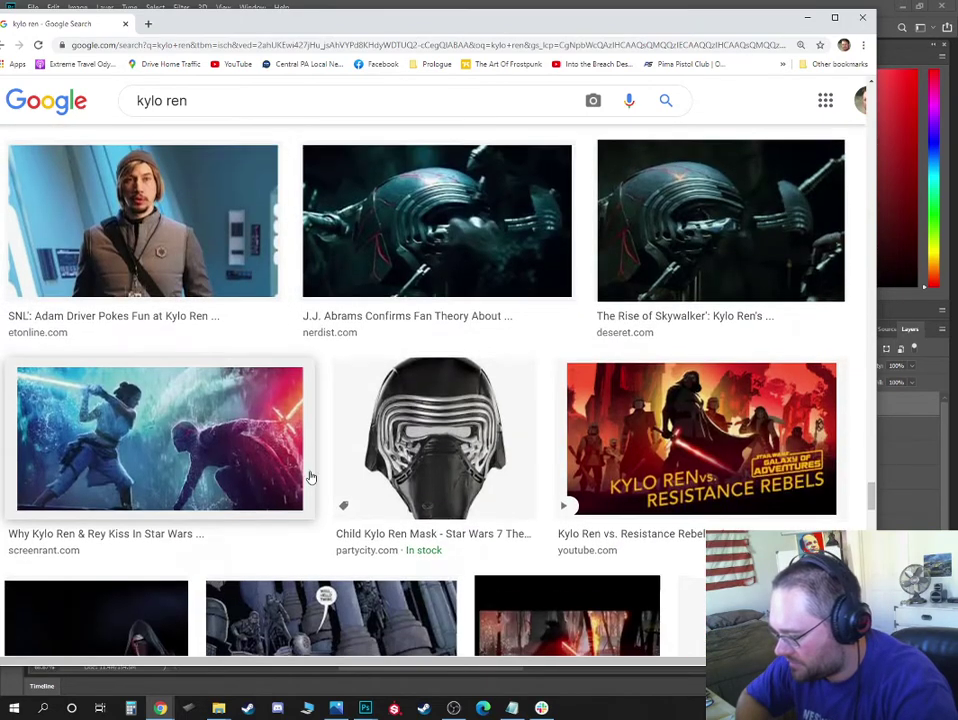
scroll(310, 475, "down", 3)
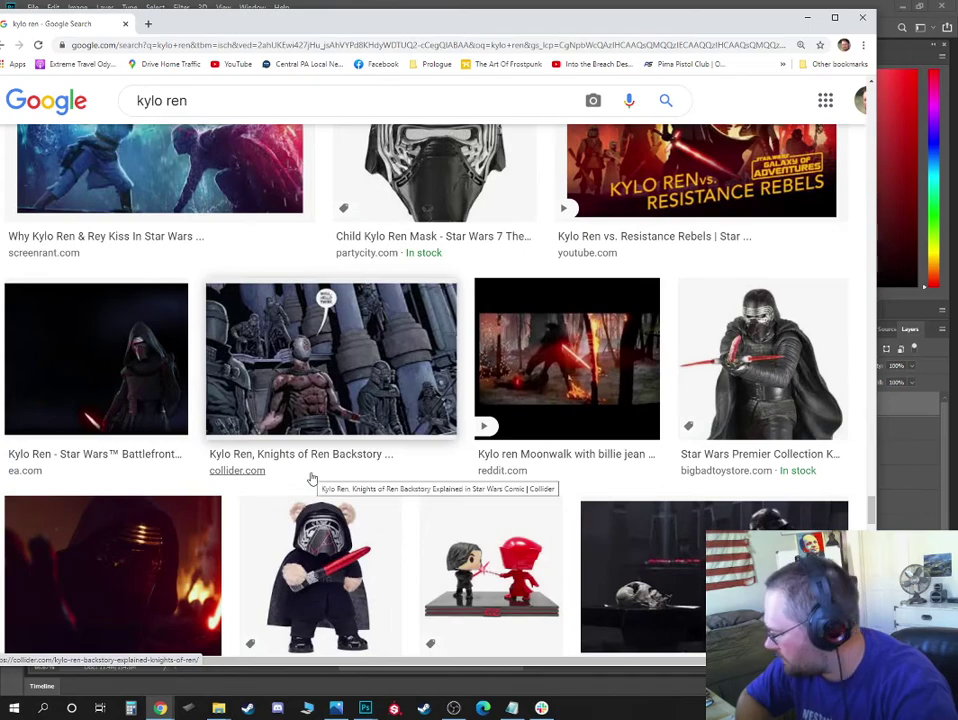
scroll(310, 480, "down", 3)
scroll(311, 485, "down", 3)
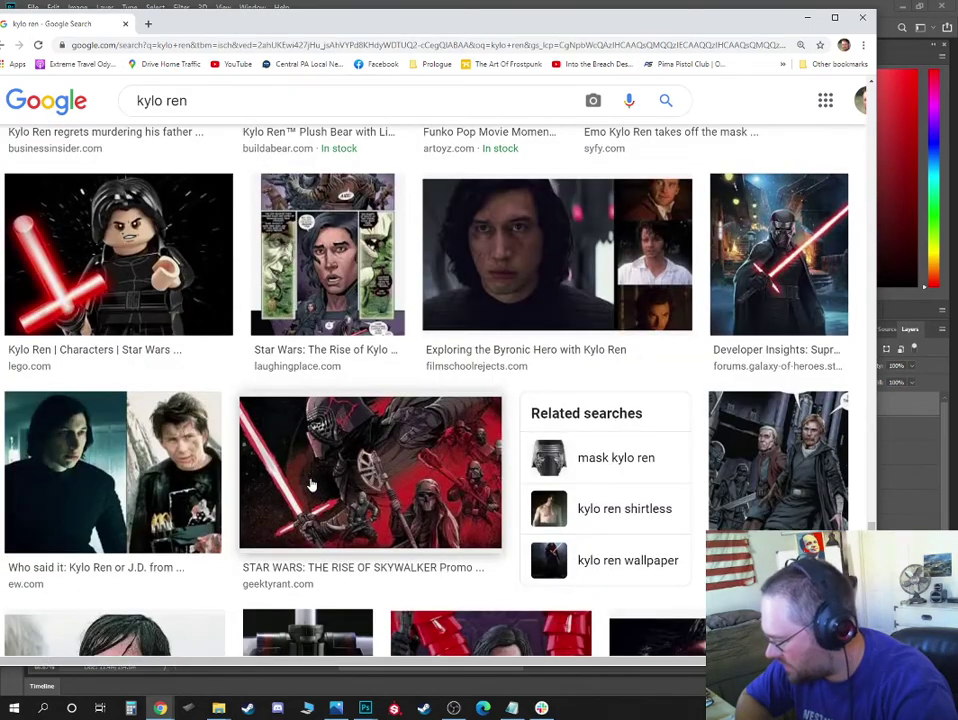
scroll(311, 485, "down", 3)
scroll(311, 485, "down", 3)
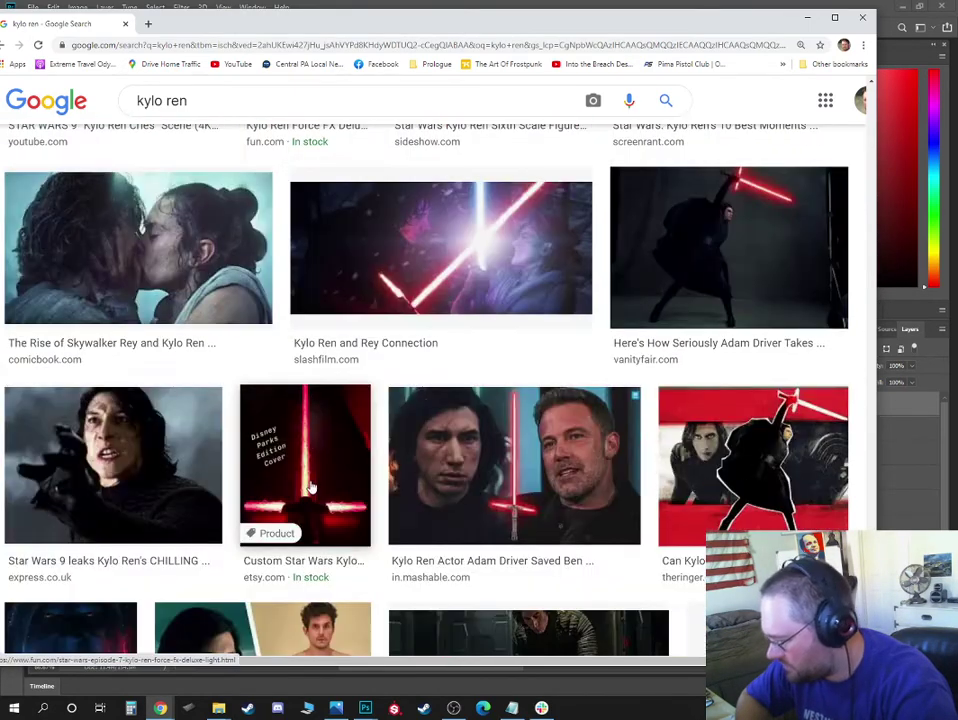
scroll(311, 485, "down", 3)
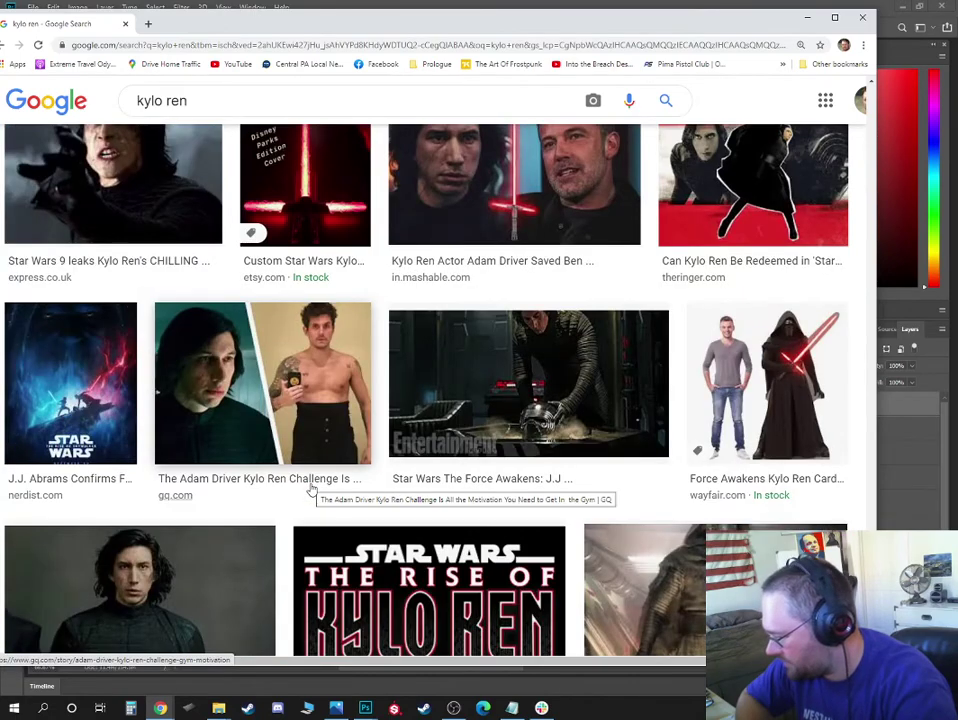
scroll(311, 485, "down", 1)
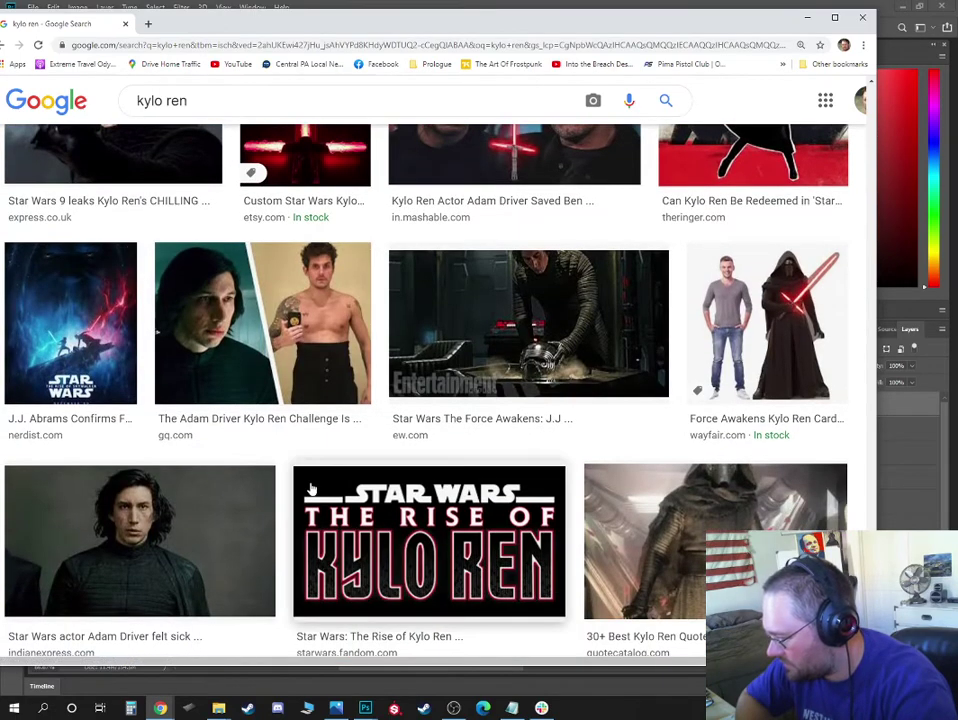
scroll(311, 488, "down", 6)
scroll(307, 490, "down", 3)
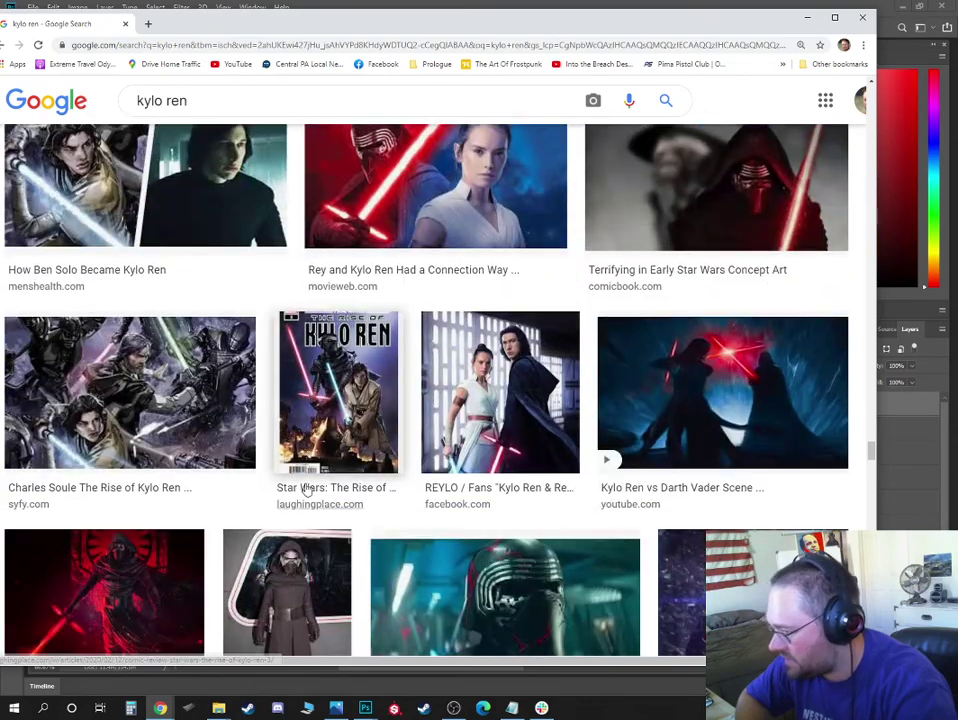
scroll(307, 490, "down", 3)
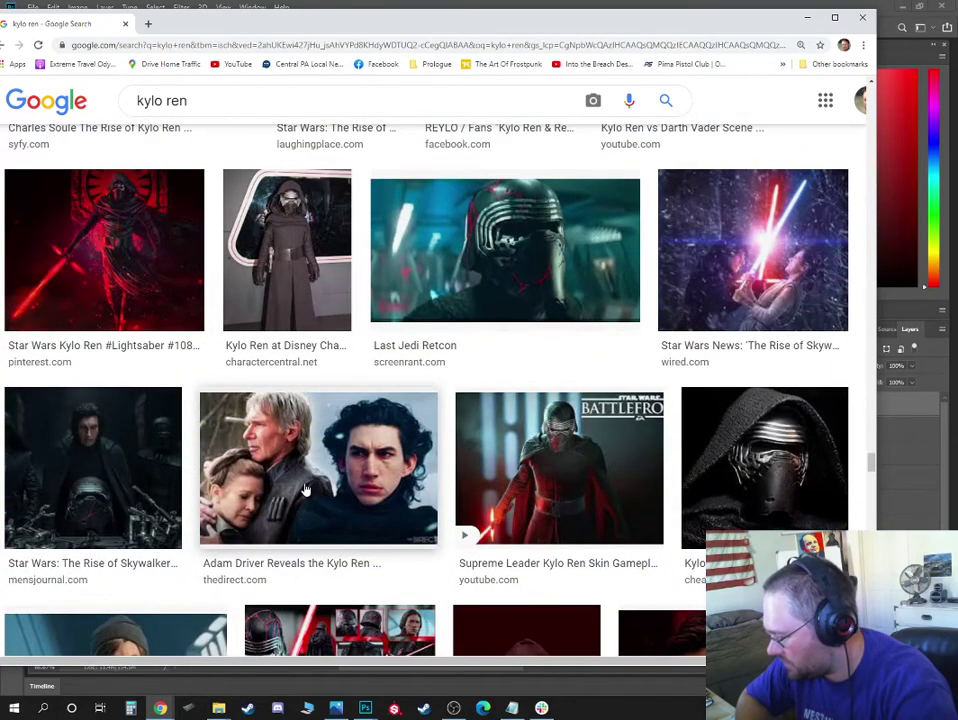
scroll(307, 490, "up", 4)
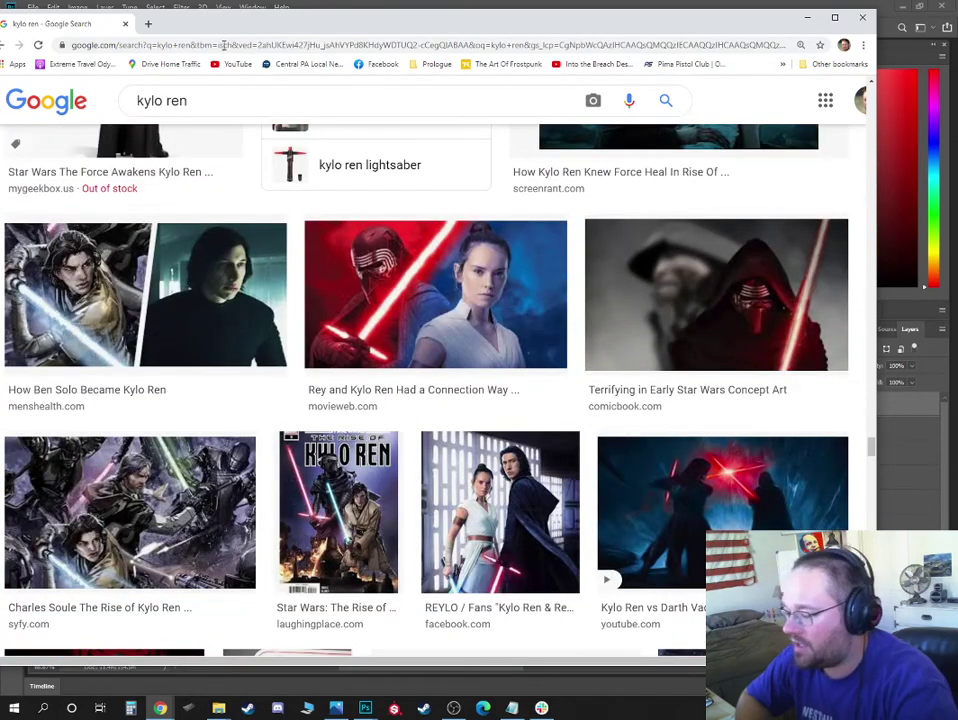
Search the images for "adam savage kylo ren"
triple_click(208, 101)
type("a")
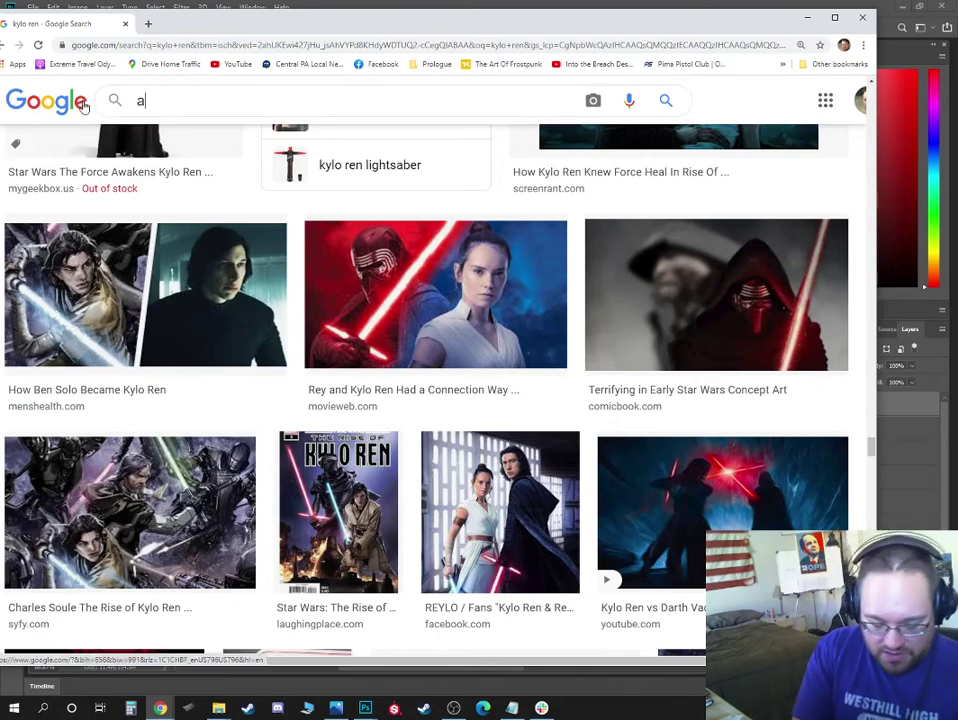
type("dam sa")
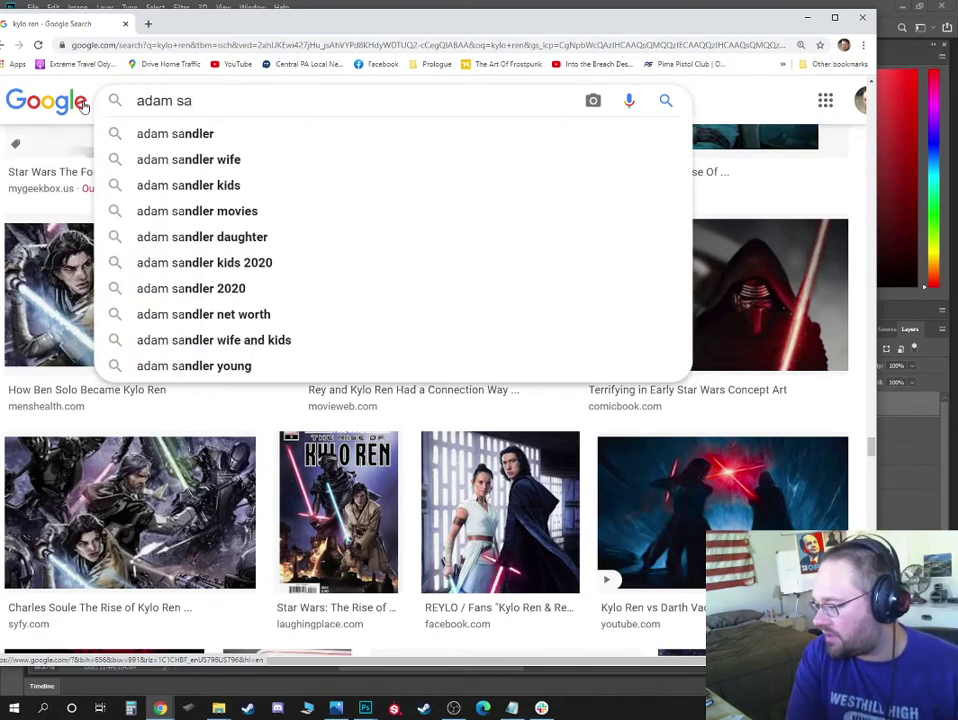
type("vage kyl")
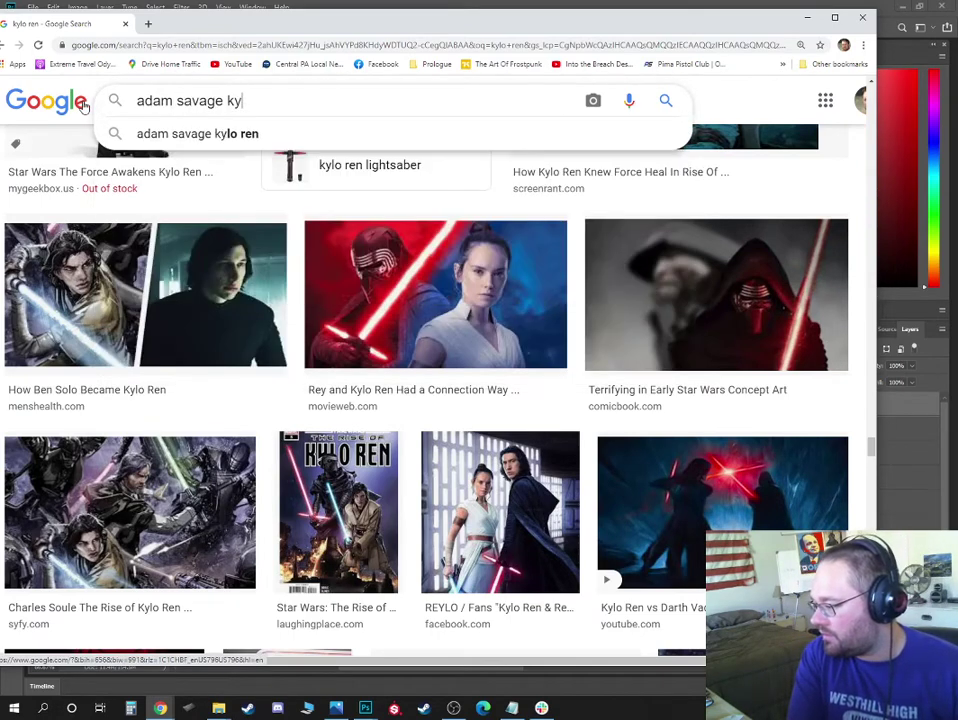
type("o ren")
key("Return")
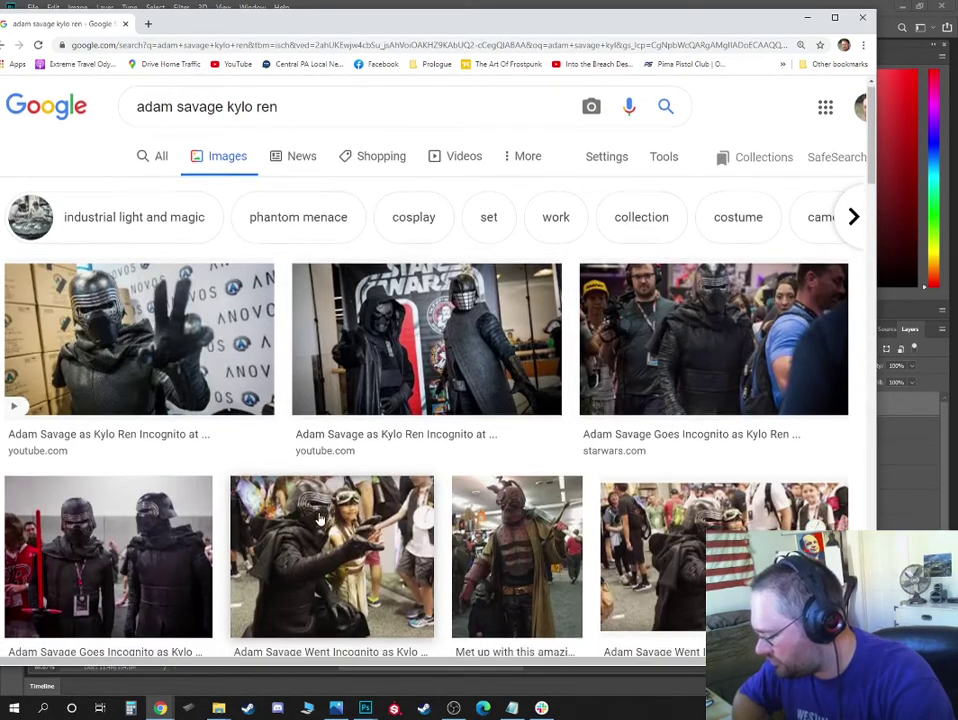
Browse the cosplay photos and open the starwars.com image of two people standing side by side in Kylo Ren costumes
scroll(319, 518, "down", 2)
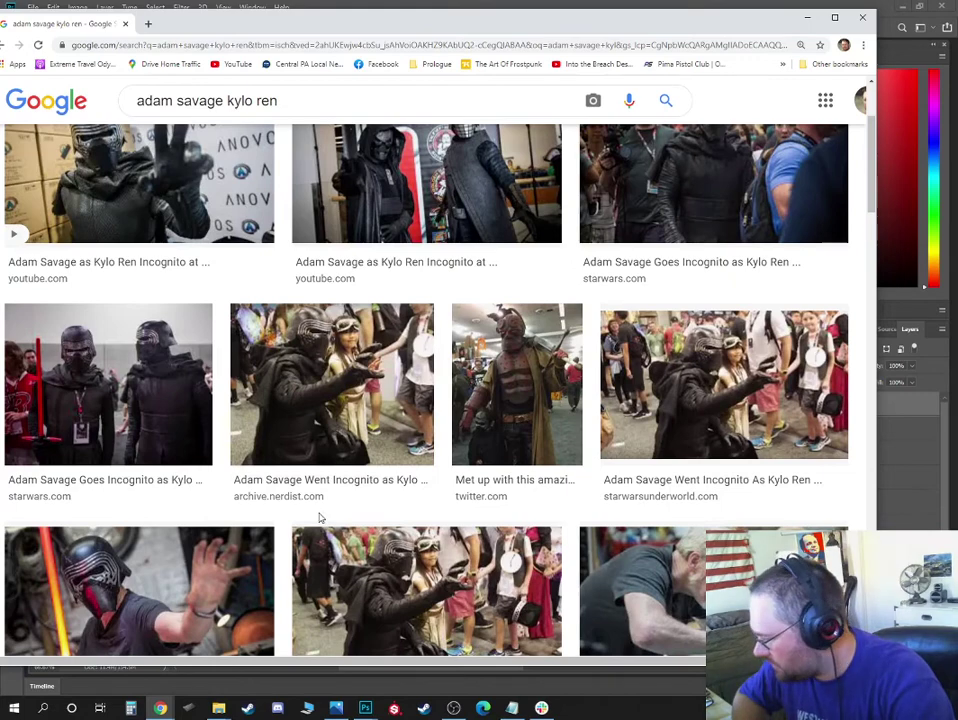
scroll(319, 518, "up", 2)
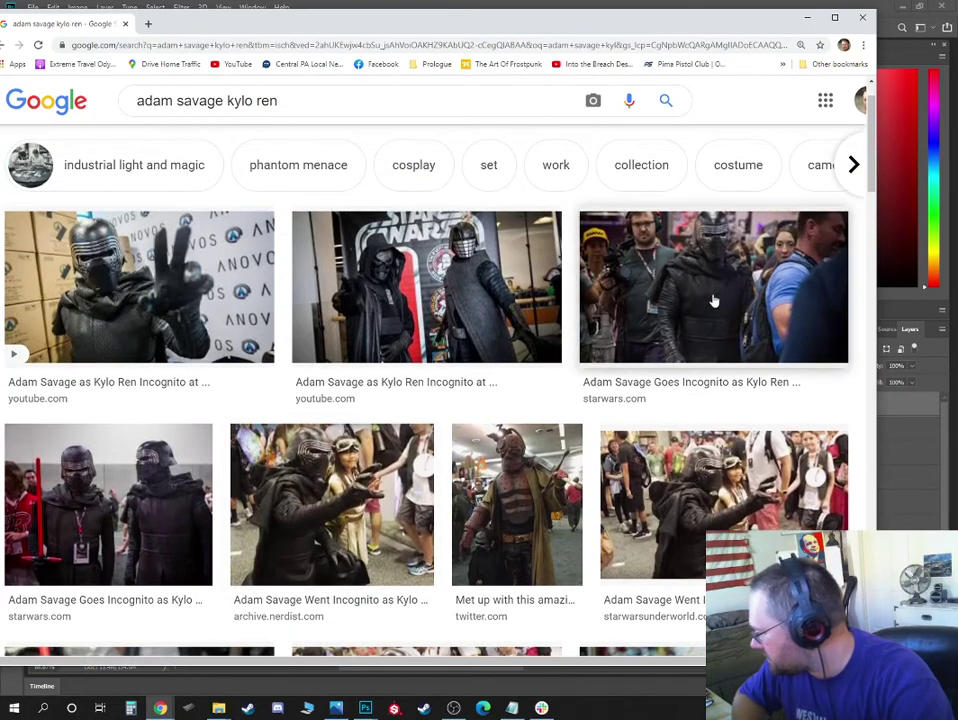
scroll(160, 541, "down", 2)
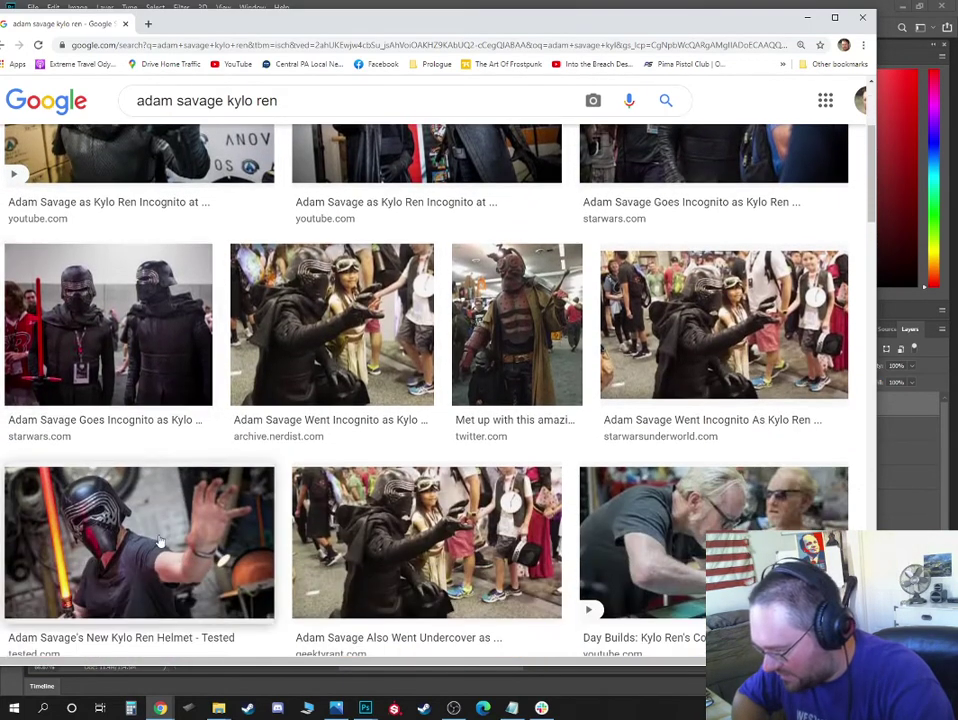
left_click(179, 365)
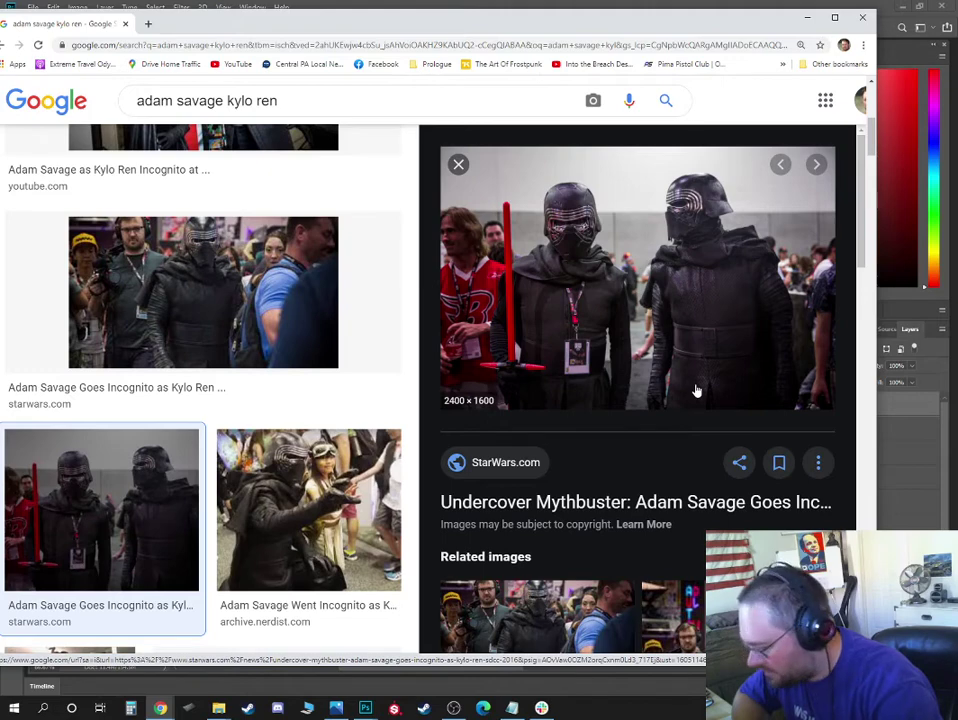
Examine the Nerdist photo of the kneeling Kylo Ren cosplayer and nearby results, and switch back to Photoshop
left_click(306, 547)
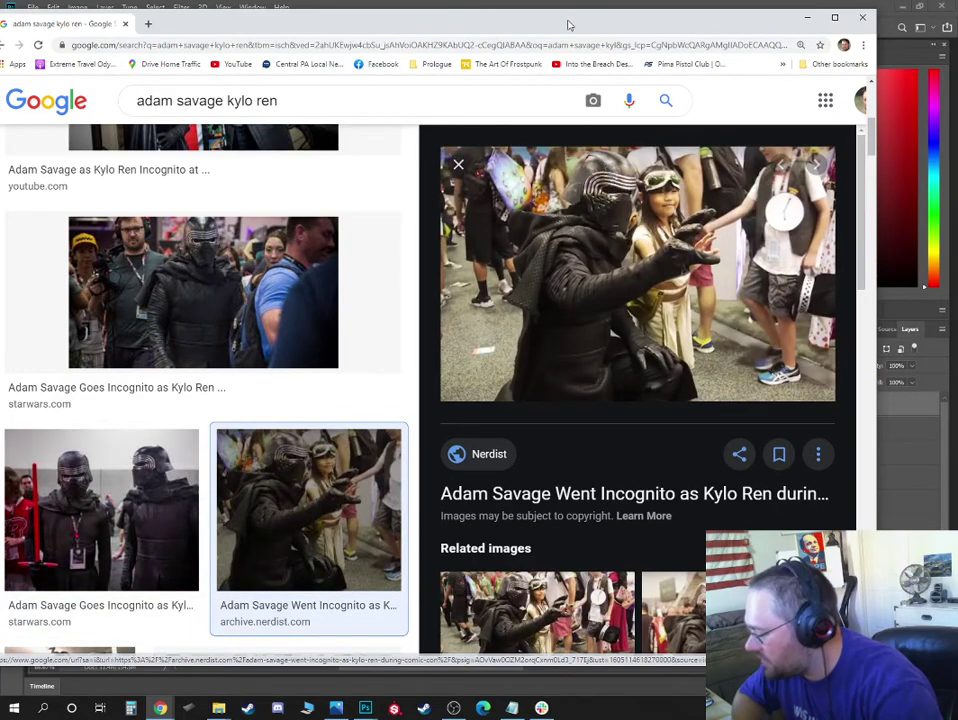
scroll(335, 492, "down", 3)
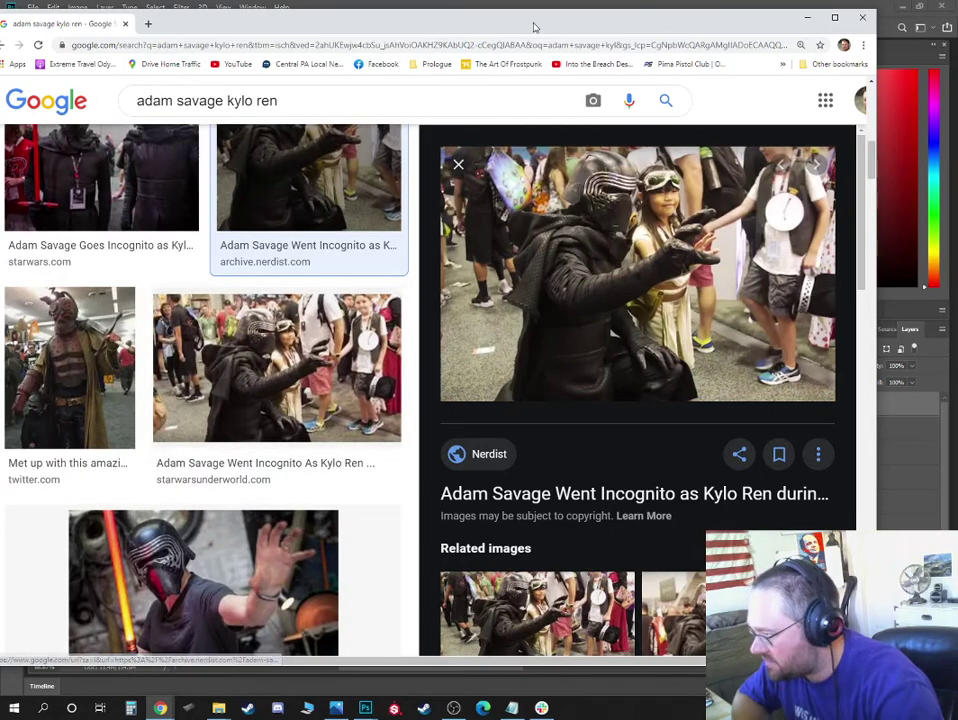
key("alt+Tab")
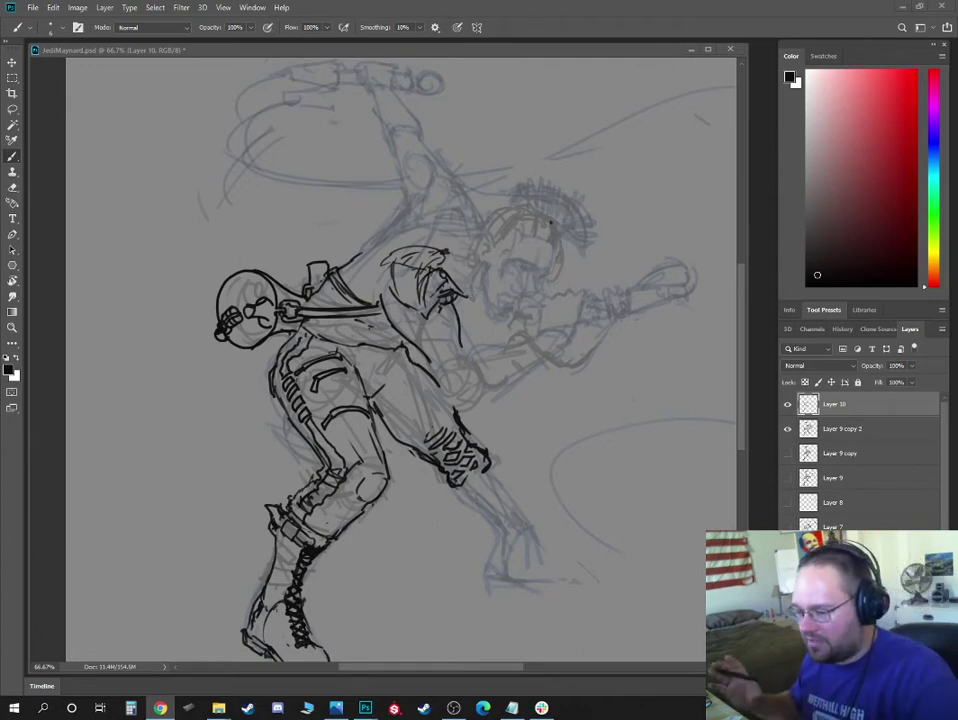
key("alt+Tab")
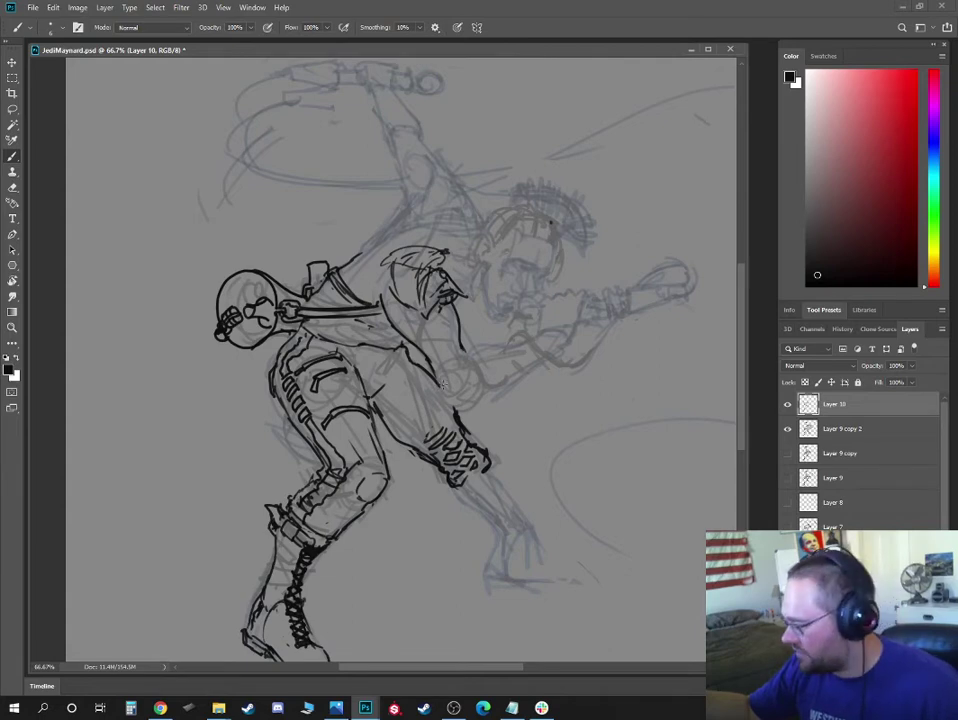
Ink the upper and lower outlines of the bent forearm from the elbow to the wrist on Layer 10
key("e")
key("b")
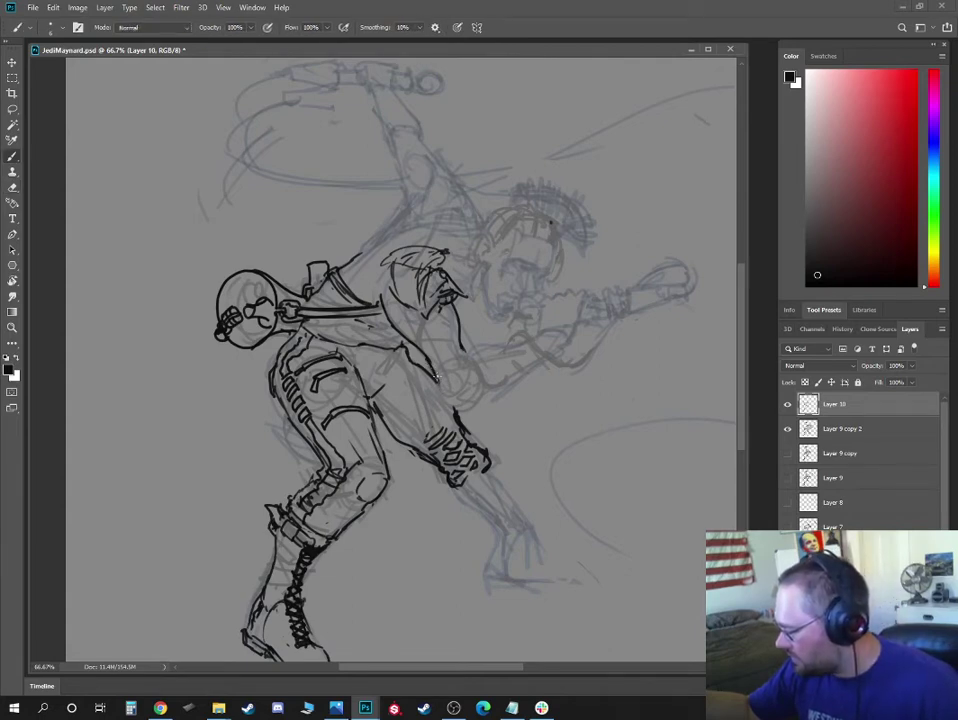
left_click_drag(463, 349, 496, 346)
mouse_move(450, 392)
left_mouse_down()
mouse_move(517, 369)
mouse_move(521, 341)
mouse_move(532, 364)
mouse_move(511, 340)
mouse_move(528, 341)
left_mouse_up()
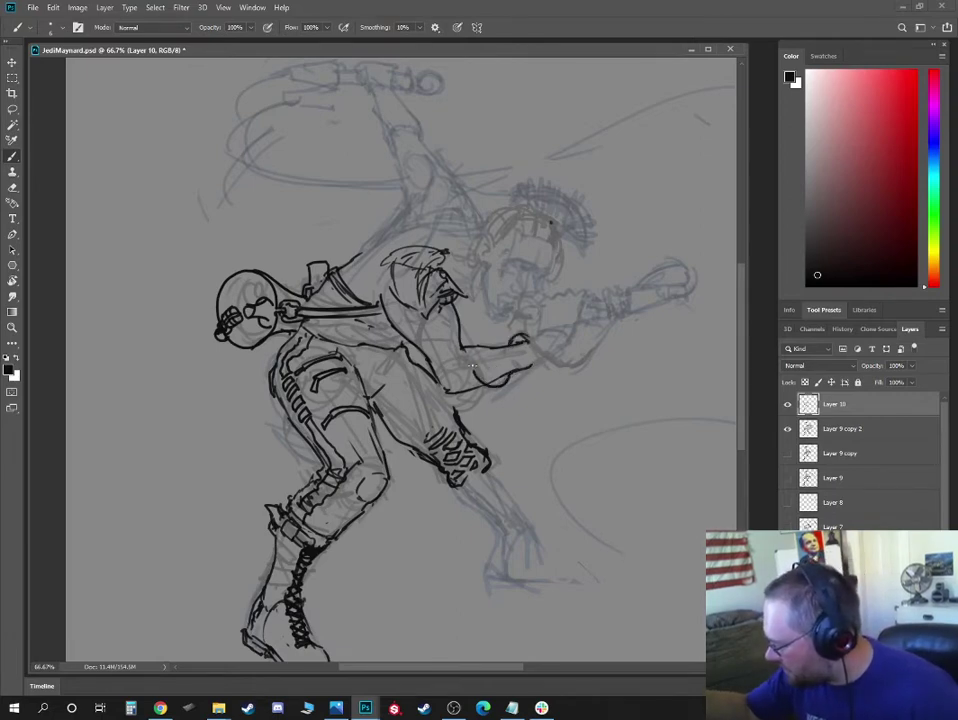
Ink the cord looping around the forearm and the rounded end piece of the handheld microphone prop
mouse_move(463, 347)
left_mouse_down()
mouse_move(493, 385)
mouse_move(505, 381)
mouse_move(525, 335)
mouse_move(572, 366)
mouse_move(676, 304)
mouse_move(603, 334)
mouse_move(655, 269)
mouse_move(685, 263)
left_mouse_up()
key("e")
key("b")
key("e")
key("b")
mouse_move(630, 290)
left_mouse_down()
mouse_move(683, 266)
mouse_move(700, 281)
mouse_move(692, 291)
mouse_move(684, 264)
mouse_move(695, 285)
mouse_move(668, 287)
mouse_move(672, 300)
mouse_move(689, 290)
mouse_move(693, 271)
mouse_move(670, 290)
mouse_move(627, 290)
mouse_move(631, 310)
mouse_move(666, 290)
left_mouse_up()
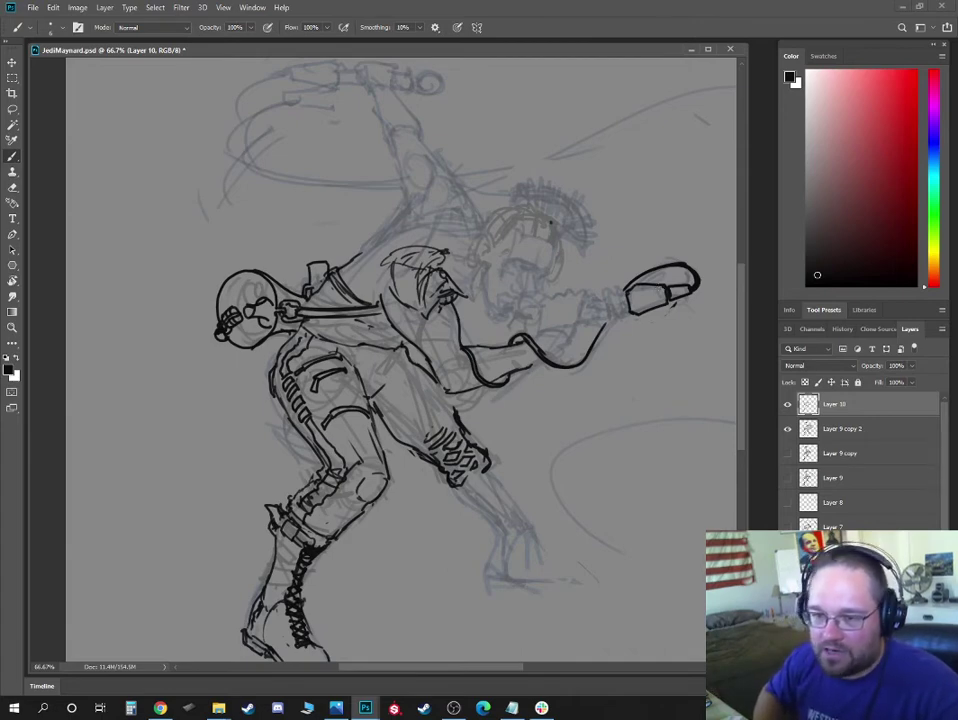
Ink the contour from the upper back to the jaw and the hand gripping the microphone in front of the mouth
key("alt+Tab")
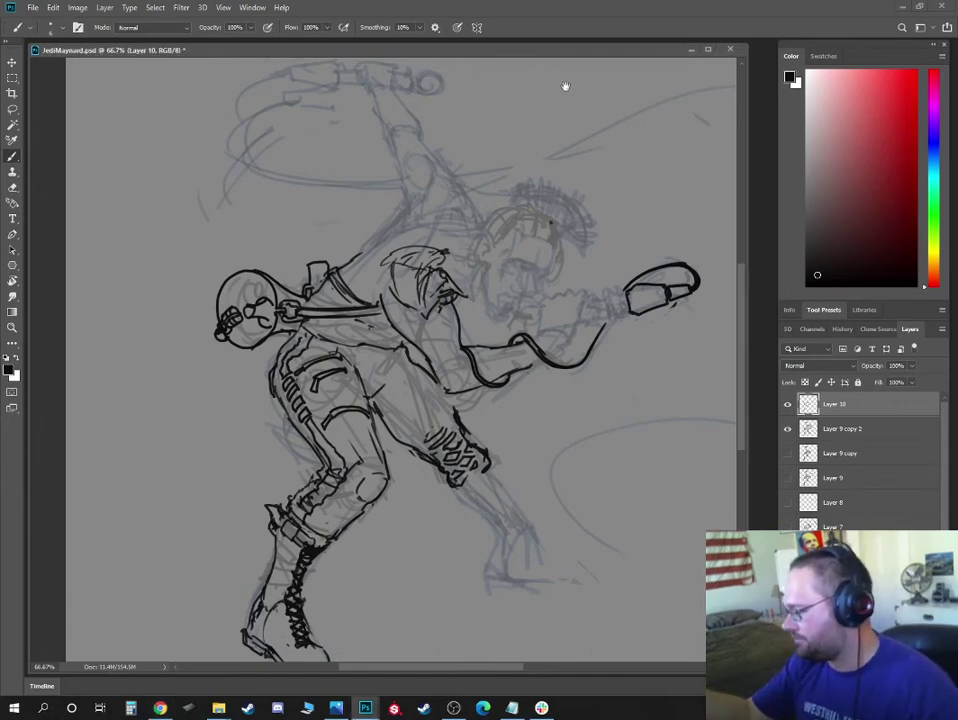
mouse_move(356, 256)
left_mouse_down()
mouse_move(306, 351)
mouse_move(335, 332)
mouse_move(395, 318)
left_mouse_up()
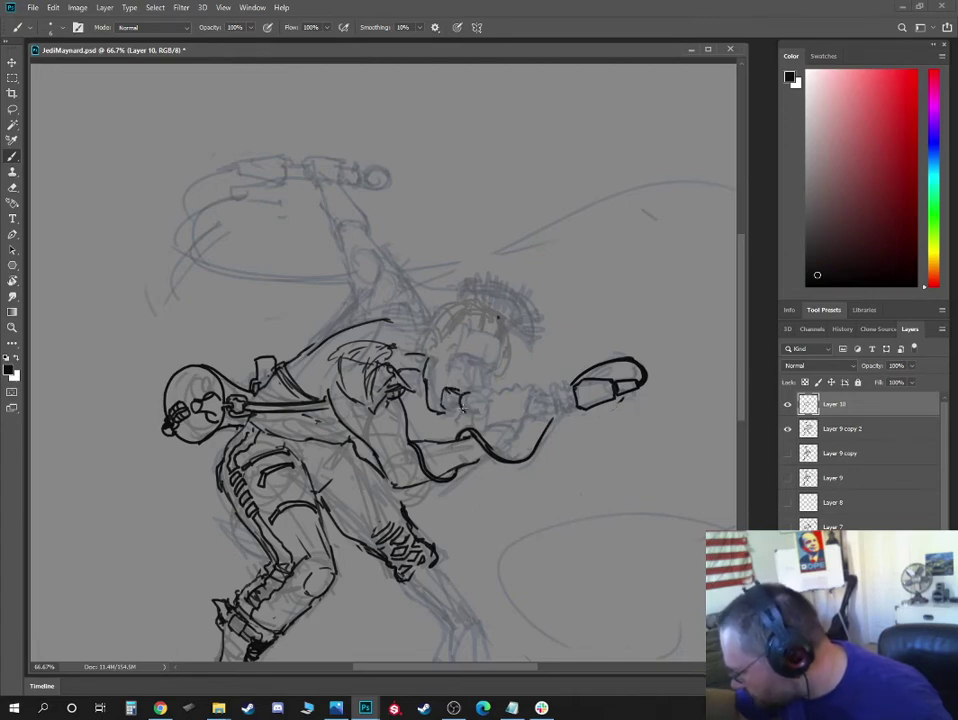
mouse_move(462, 410)
left_mouse_down()
mouse_move(481, 417)
mouse_move(467, 395)
mouse_move(483, 416)
left_mouse_up()
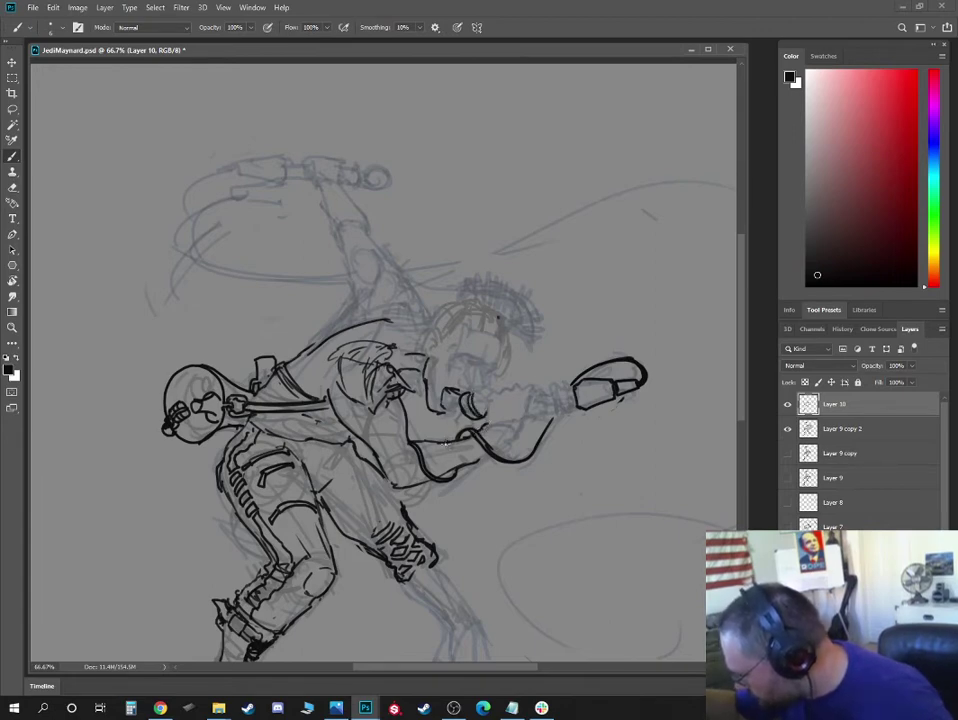
mouse_move(448, 443)
left_mouse_down()
mouse_move(455, 468)
mouse_move(482, 462)
left_mouse_up()
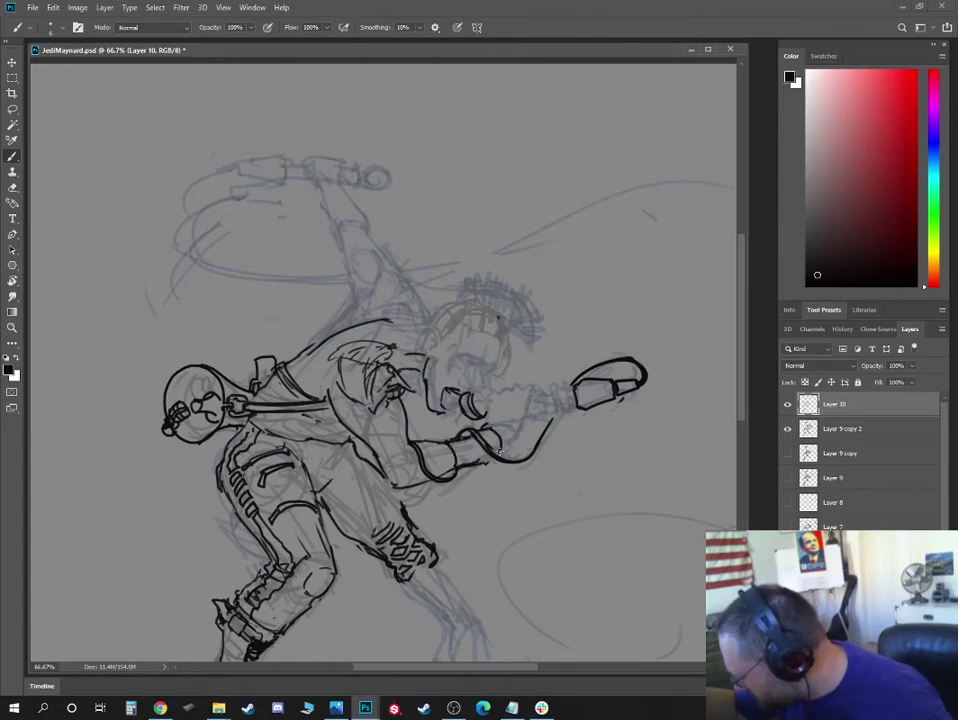
left_click_drag(509, 449, 499, 432)
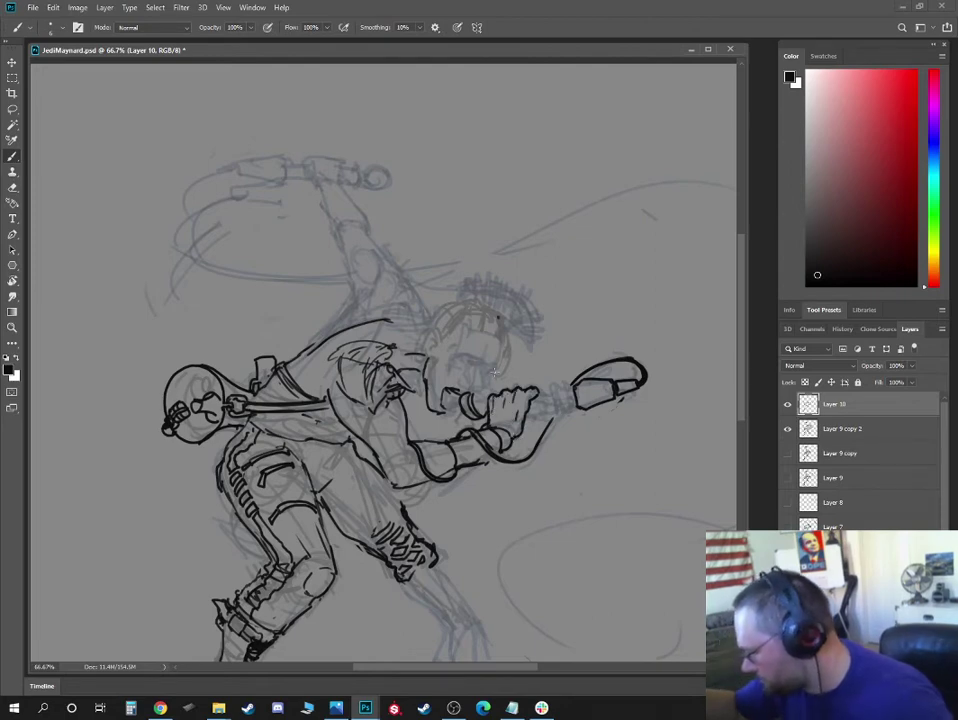
Ink the open mouth, nose and eye marks on the face, erasing and redrawing stray lines
mouse_move(445, 397)
left_mouse_down()
mouse_move(450, 406)
mouse_move(449, 398)
left_mouse_up()
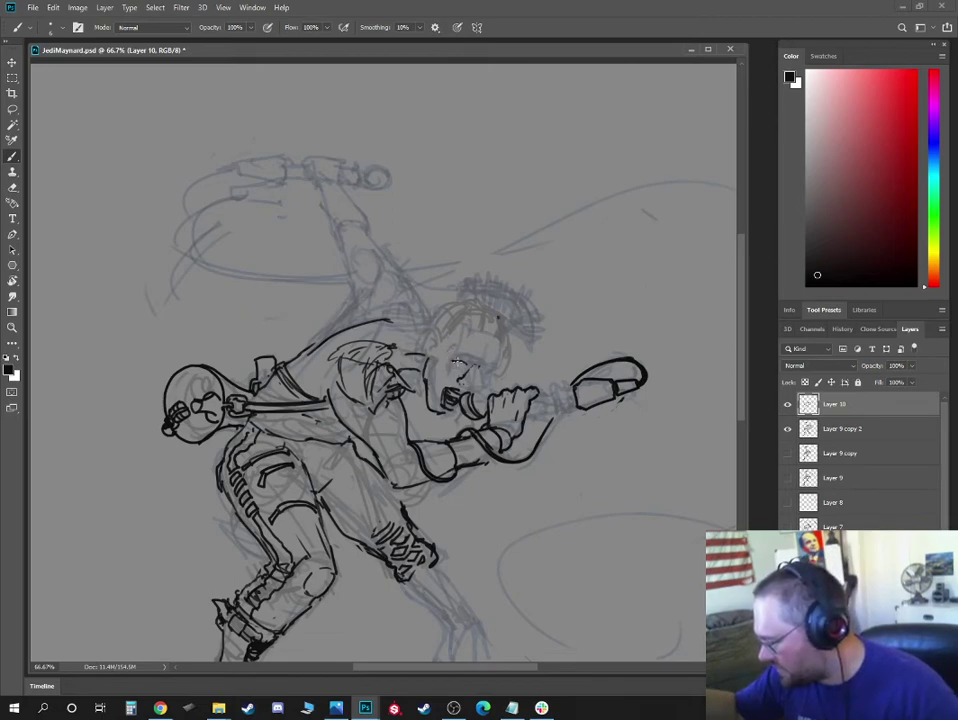
key("e")
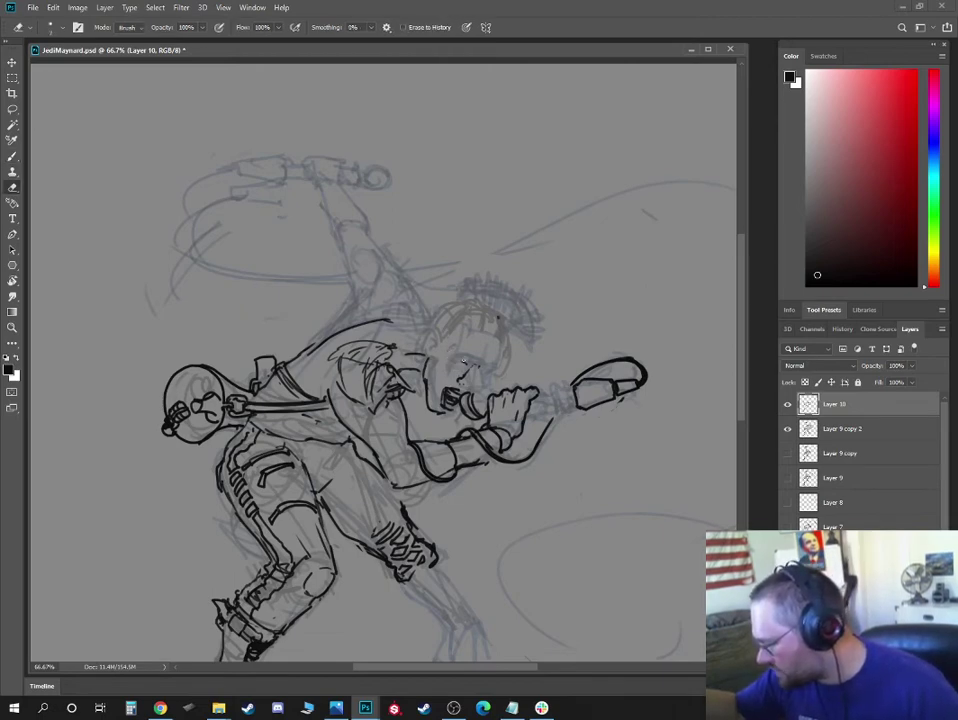
key("b")
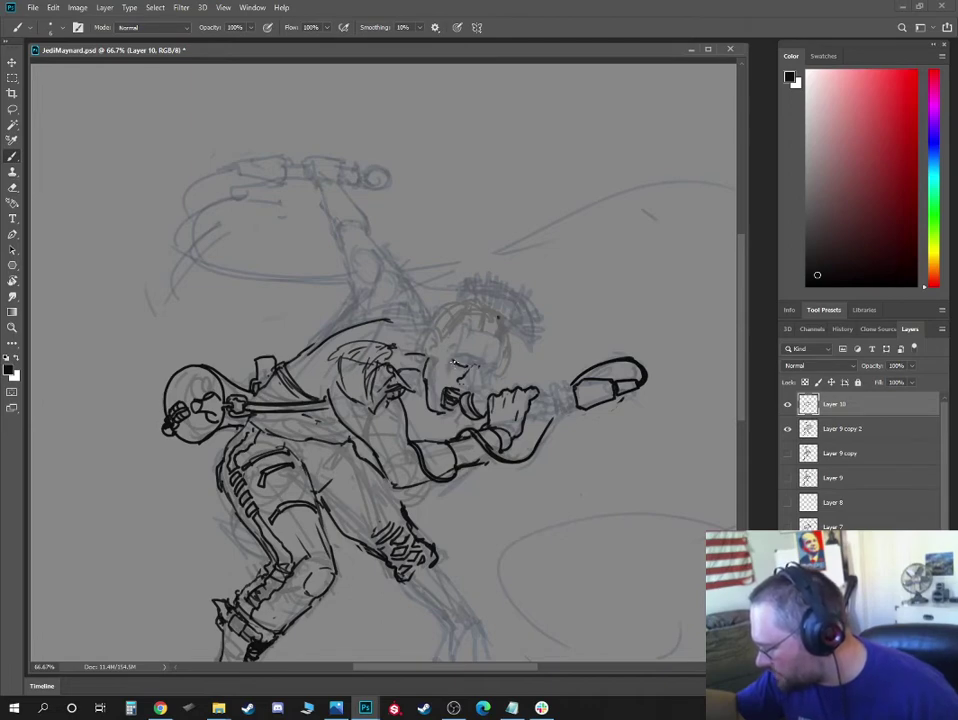
key("e")
key("b")
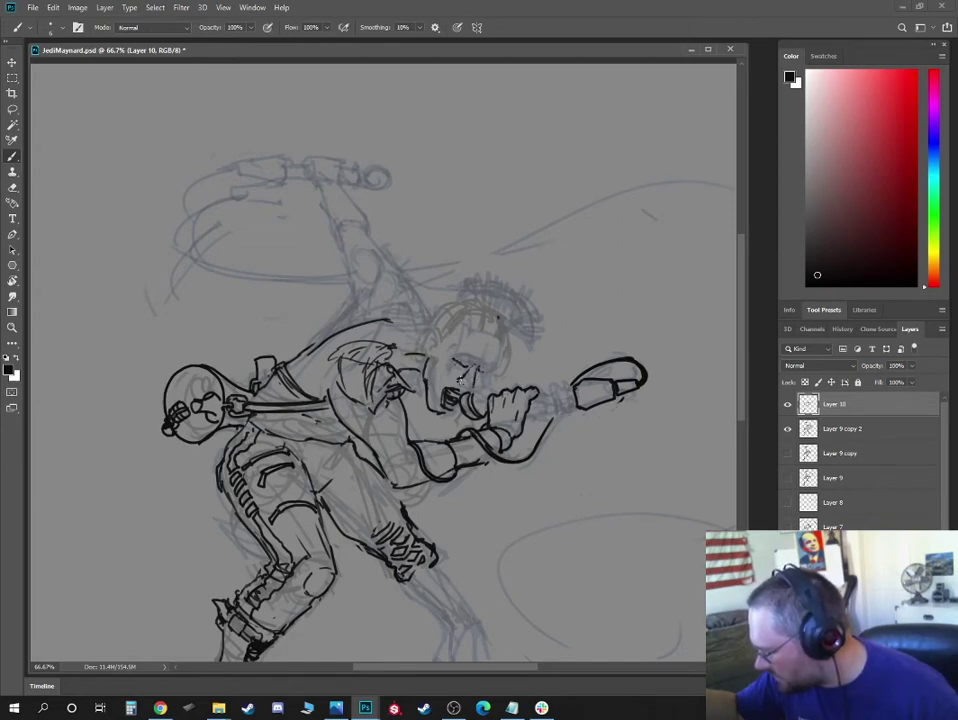
key("e")
key("b")
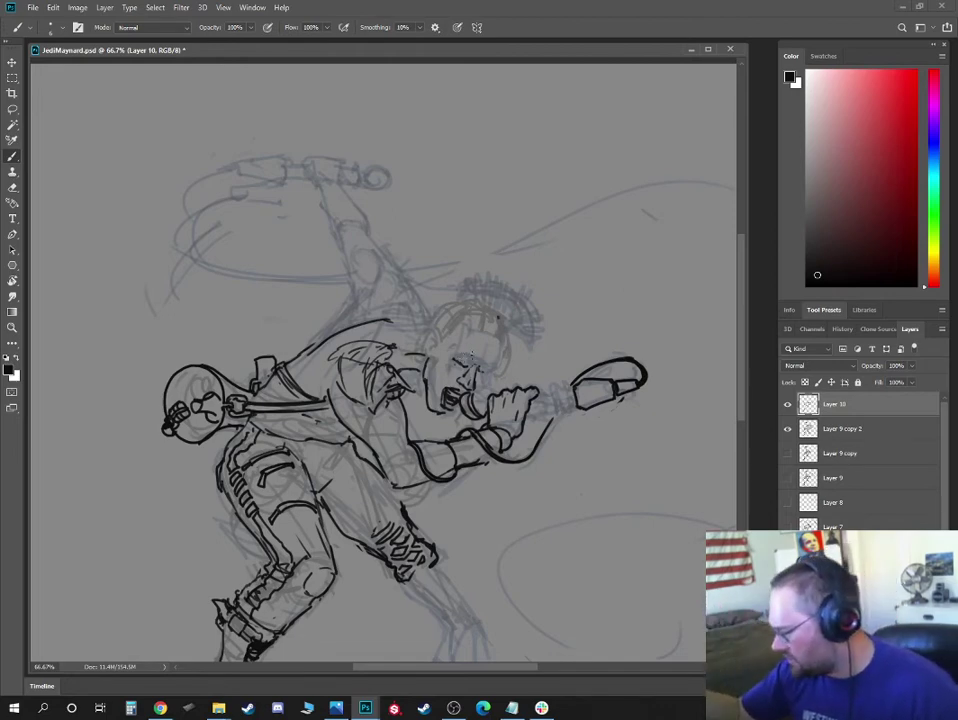
key("e")
key("b")
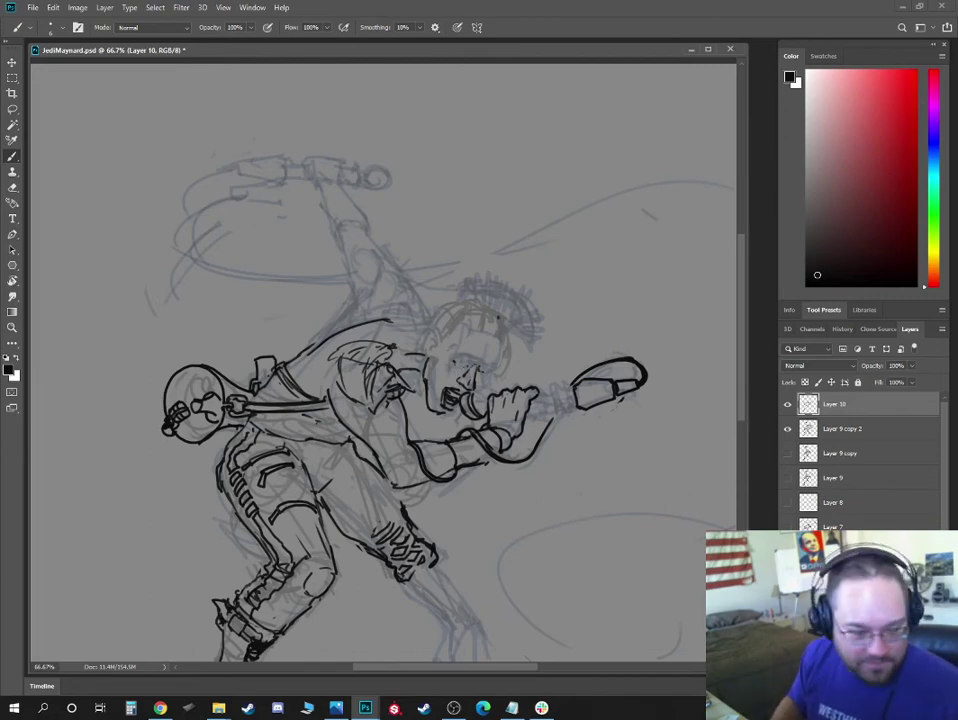
Clean up the microphone head beside the mouth and ink the fingers wrapped around its handle
key("alt+Tab")
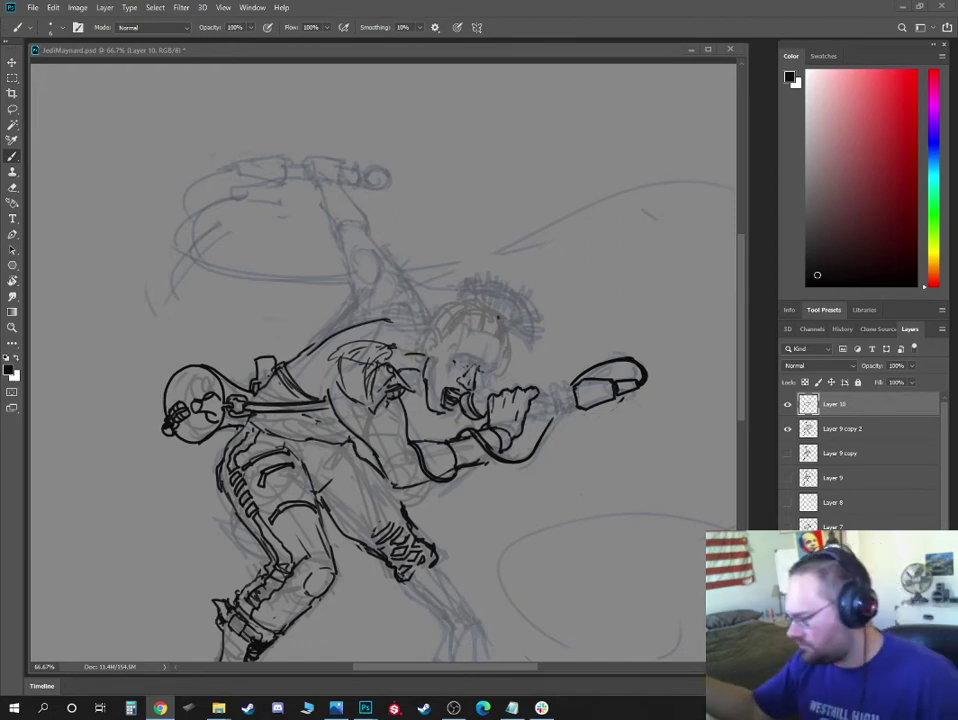
left_click(470, 398)
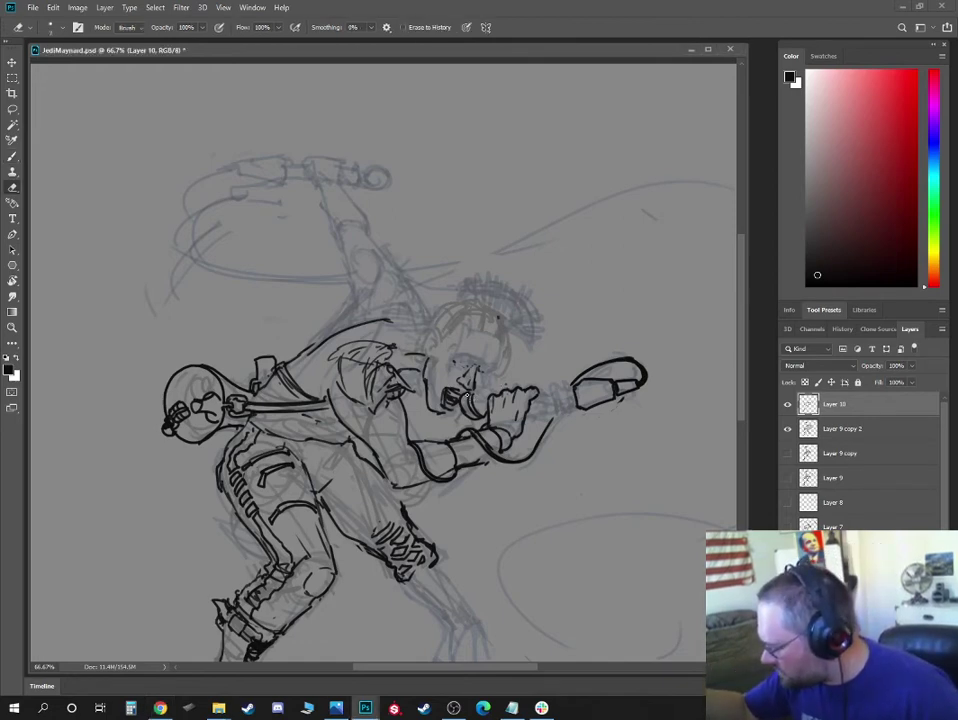
mouse_move(467, 415)
left_mouse_down()
mouse_move(470, 394)
mouse_move(484, 395)
mouse_move(483, 415)
left_mouse_up()
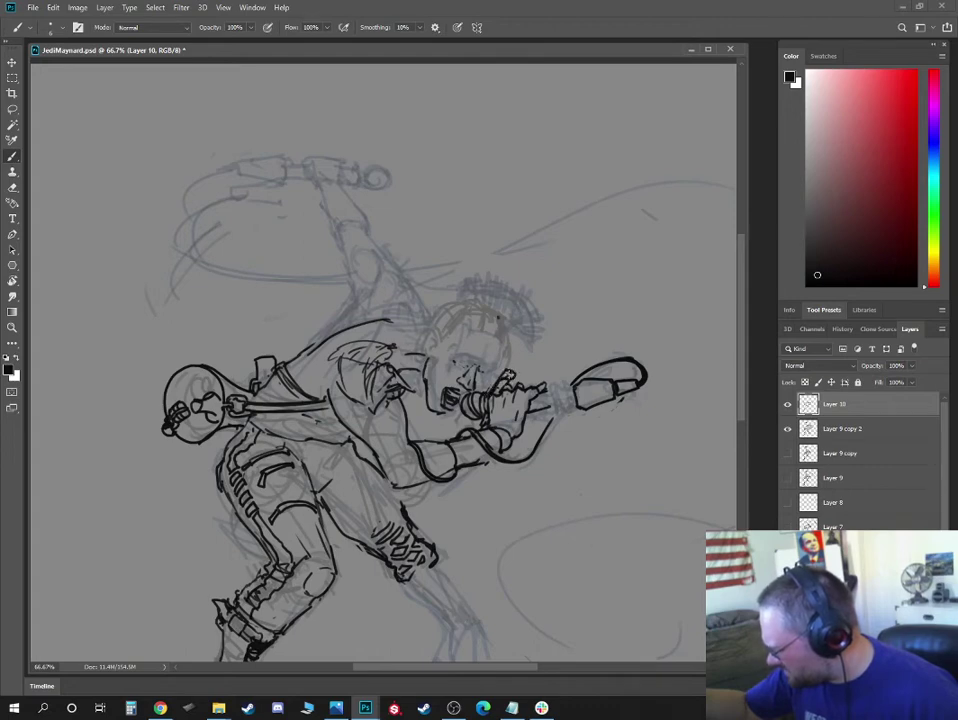
key("e")
key("b")
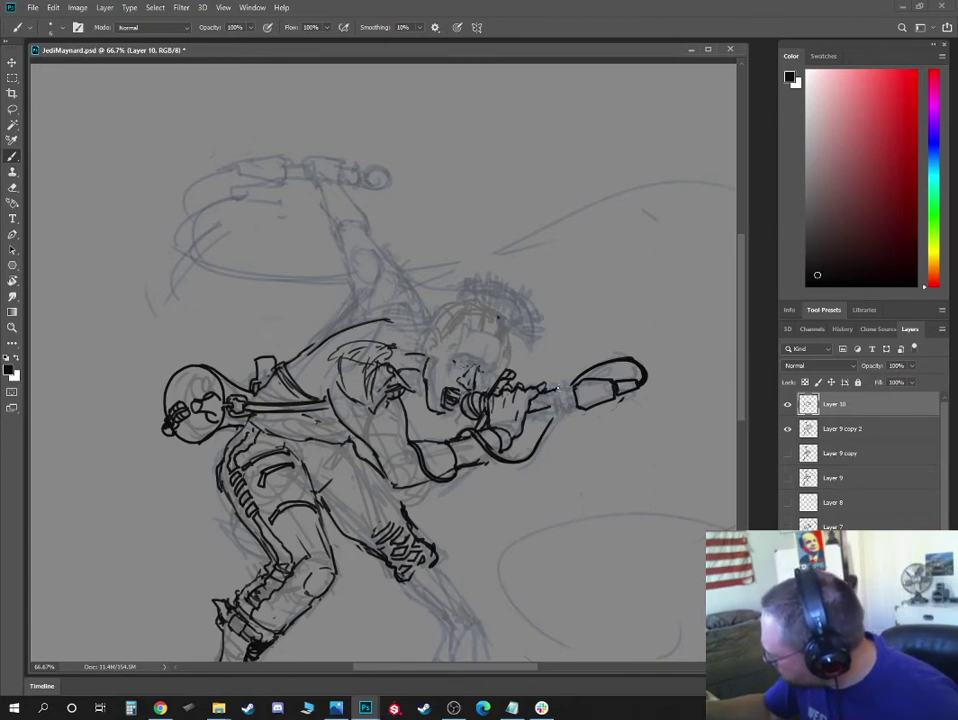
Ink the collar and ribbed grip details of the microphone handle and trim its heavy end outline
mouse_move(551, 391)
left_mouse_down()
mouse_move(552, 408)
mouse_move(573, 405)
mouse_move(547, 391)
mouse_move(564, 387)
mouse_move(548, 408)
mouse_move(532, 404)
left_mouse_up()
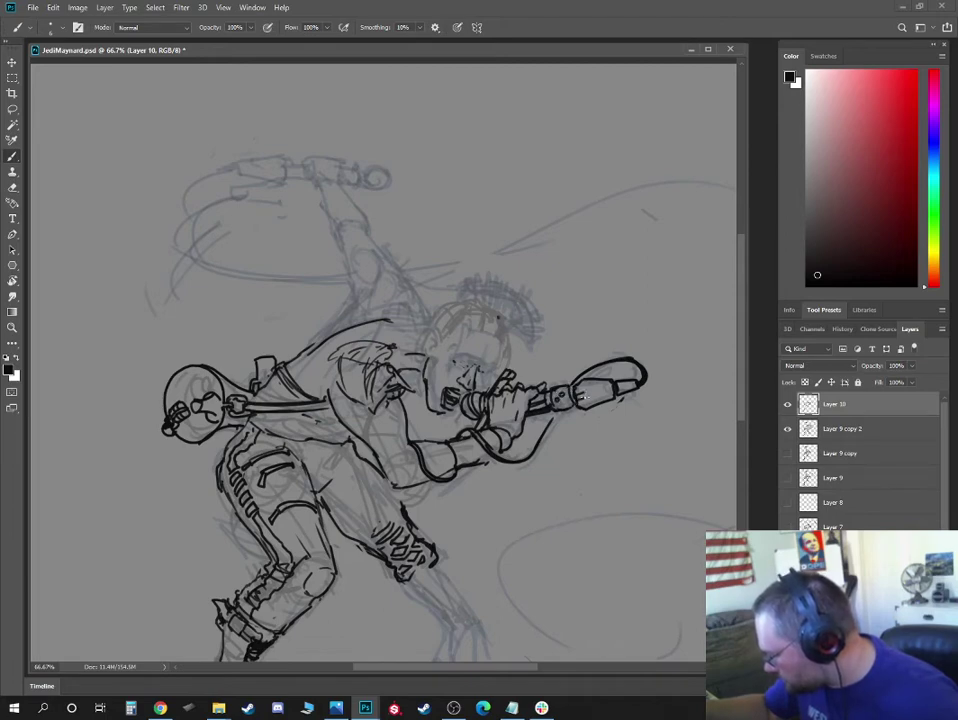
left_click_drag(614, 386, 610, 394)
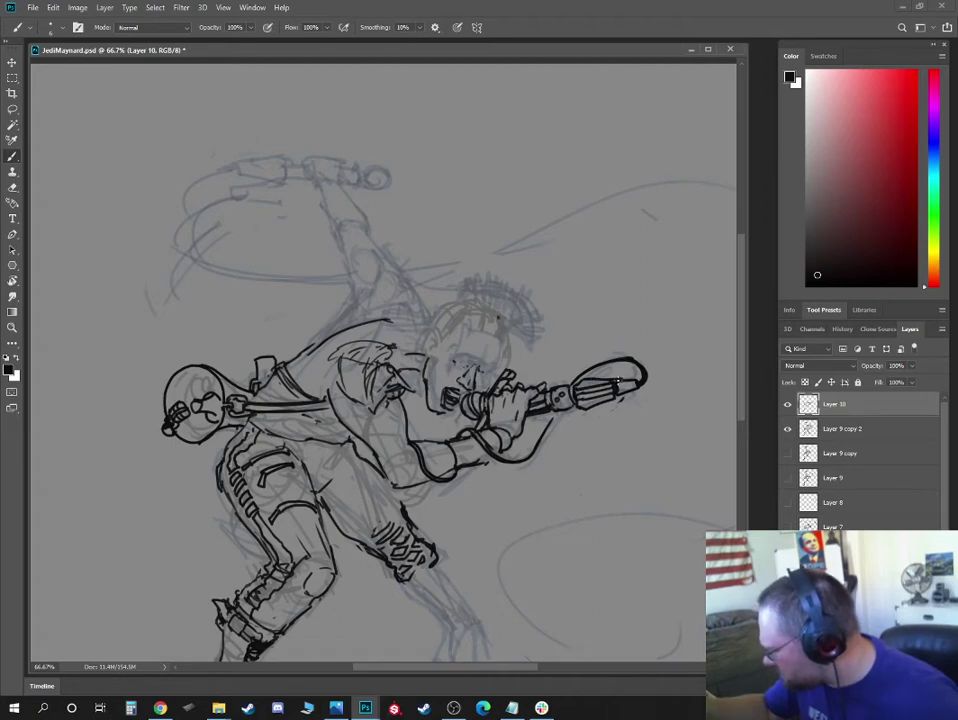
key("e")
key("b")
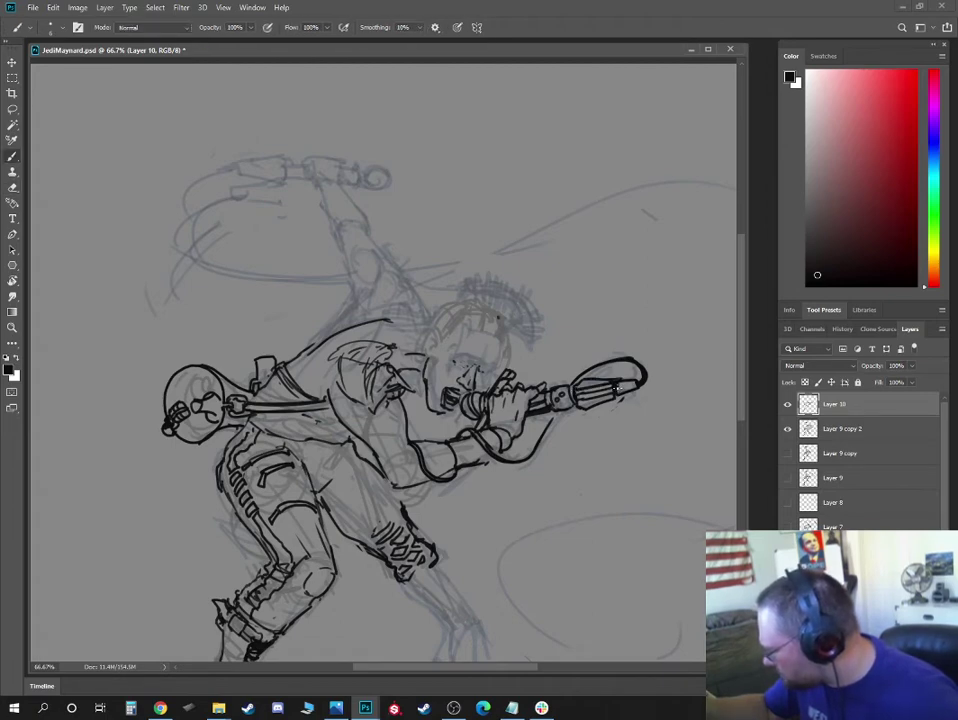
key("e")
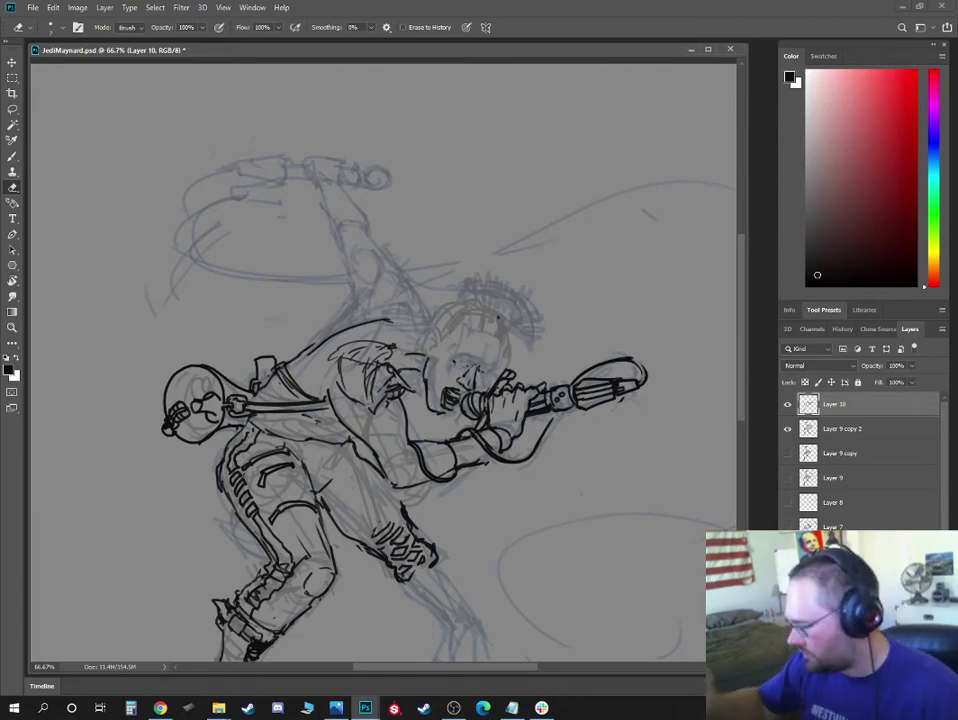
Connect the hanging cord to the microphone handle and ink the wrapped bands around the forearm
left_click_drag(604, 308, 546, 249)
key("b")
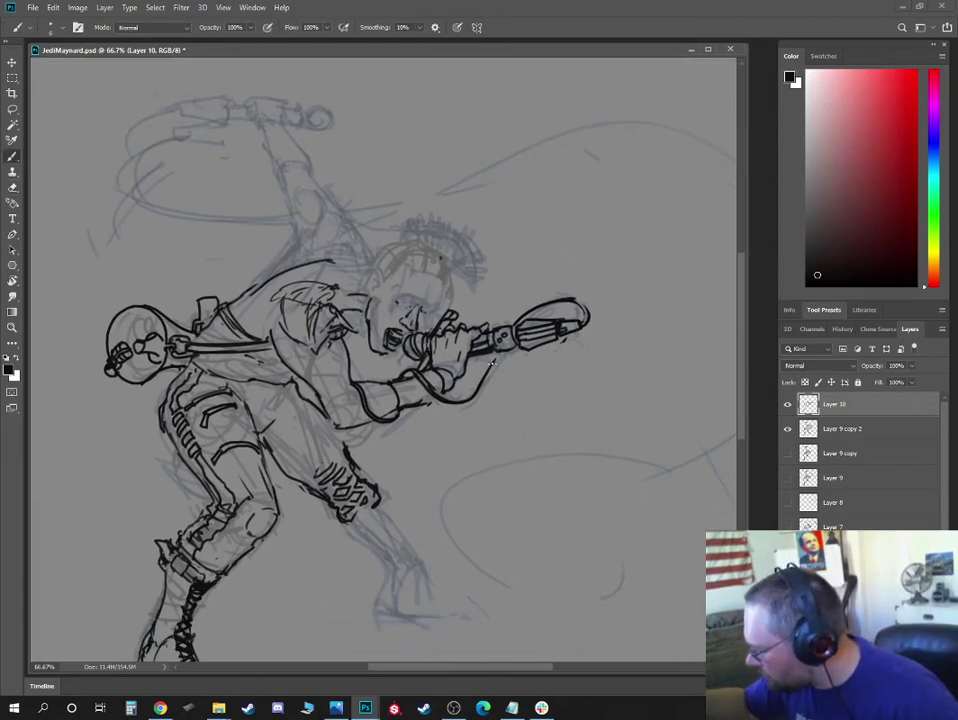
mouse_move(433, 390)
left_mouse_down()
mouse_move(463, 400)
mouse_move(495, 358)
left_mouse_up()
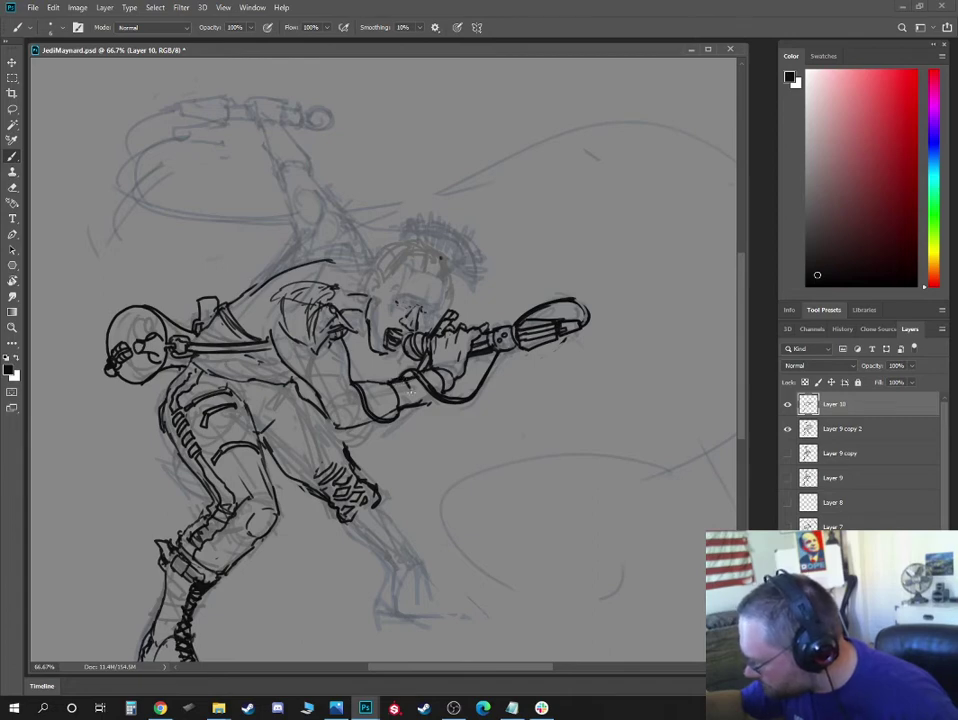
left_click_drag(395, 381, 413, 405)
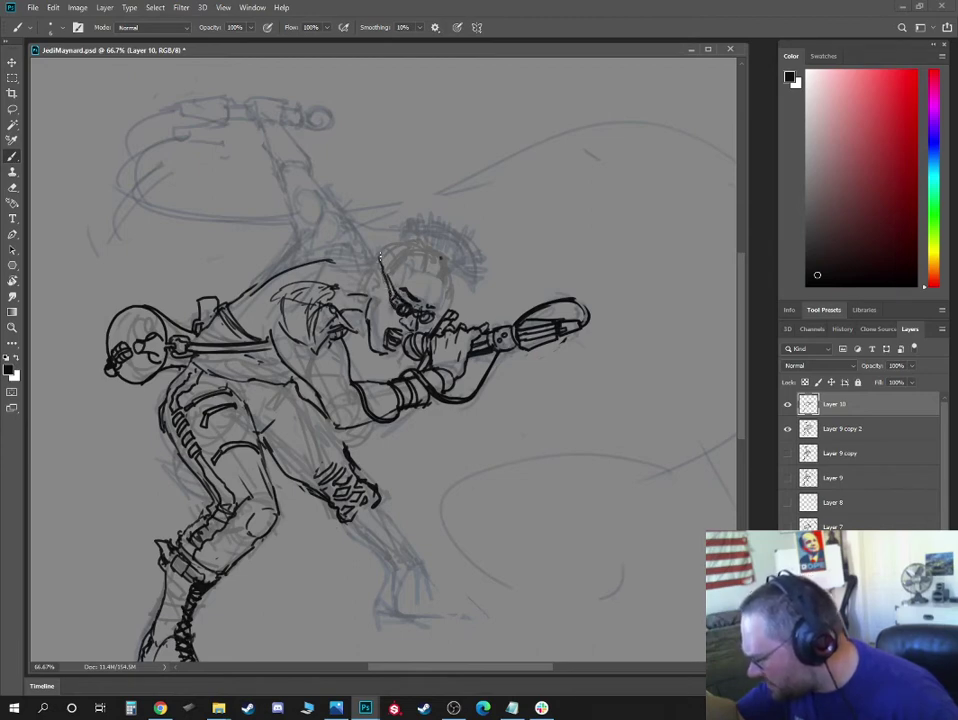
Rework the lines around the eyes and ink the curved horn shapes rising from the brow
key("e")
left_click_drag(408, 311, 401, 313)
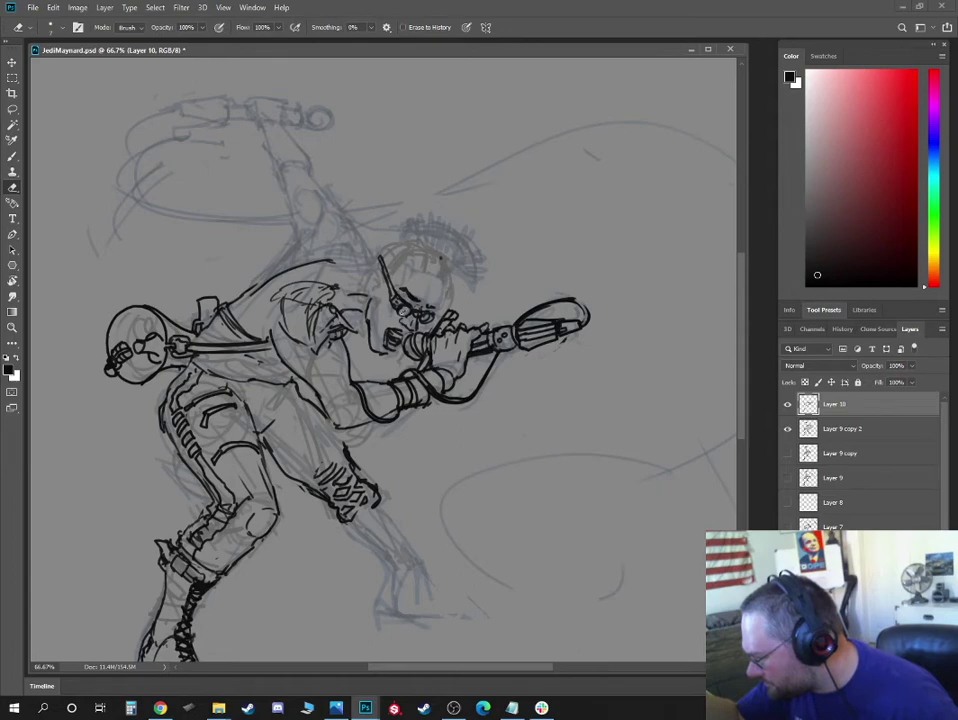
key("b")
key("e")
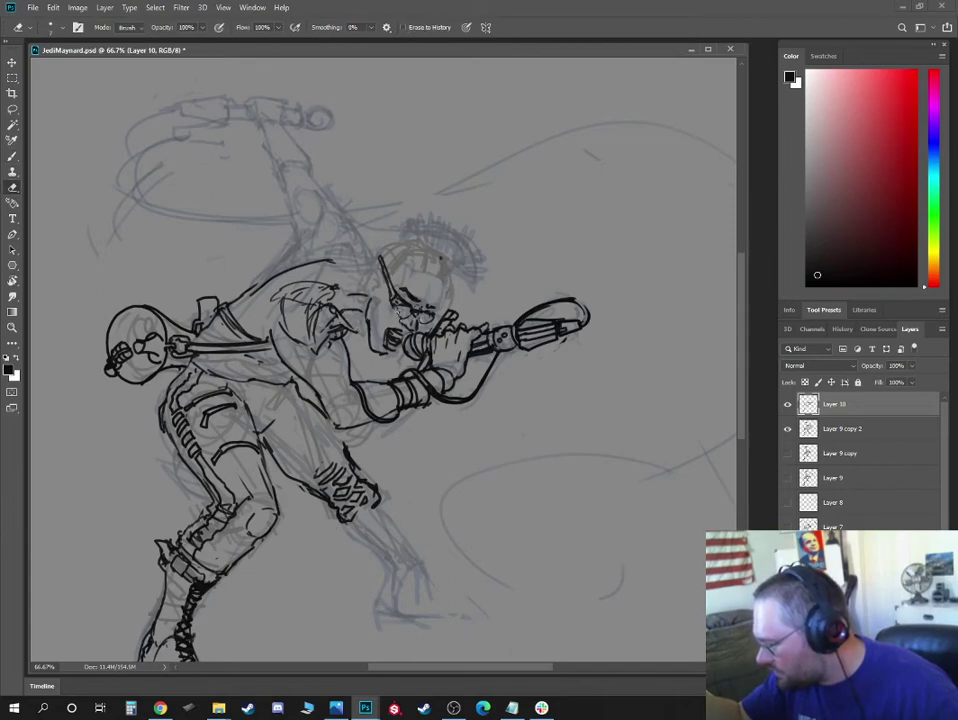
key("b")
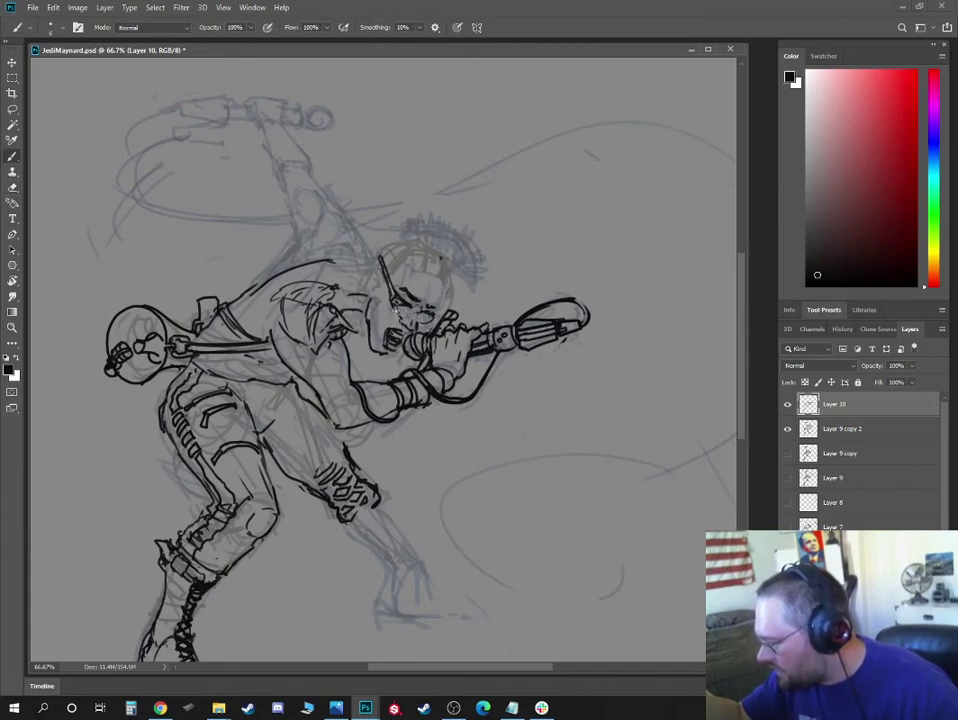
mouse_move(403, 318)
left_mouse_down()
mouse_move(414, 318)
mouse_move(398, 303)
mouse_move(429, 305)
mouse_move(390, 257)
mouse_move(418, 291)
mouse_move(429, 292)
mouse_move(423, 258)
mouse_move(432, 262)
left_mouse_up()
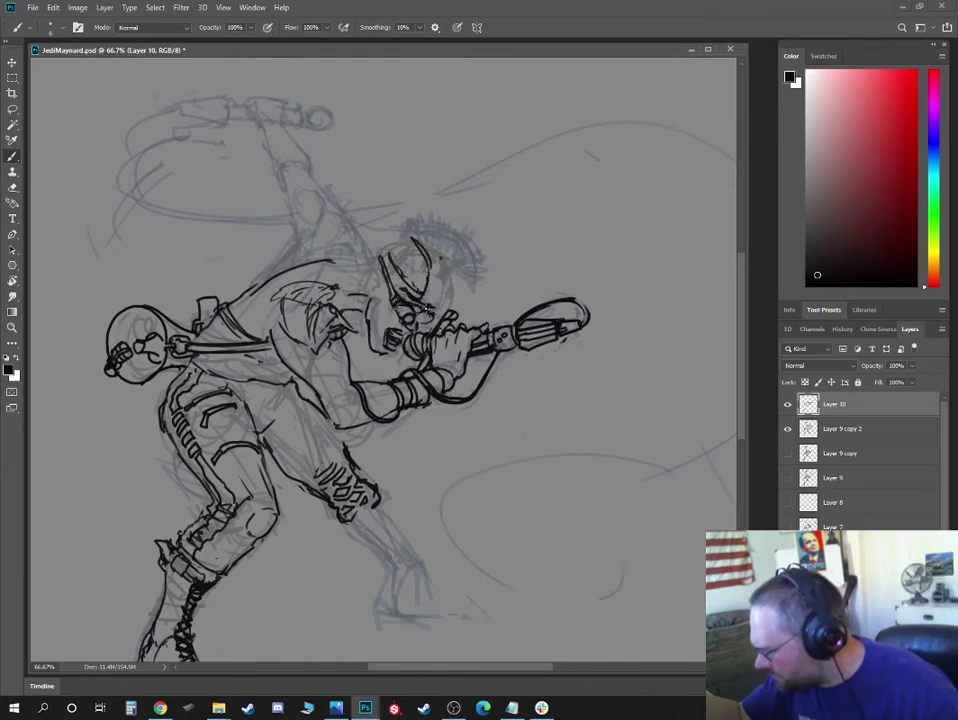
Erase the rough eye area under the horns and re-ink both eyes and the nose bridge
key("e")
mouse_move(403, 308)
left_mouse_down()
mouse_move(425, 304)
mouse_move(436, 287)
mouse_move(412, 318)
left_mouse_up()
key("b")
key("e")
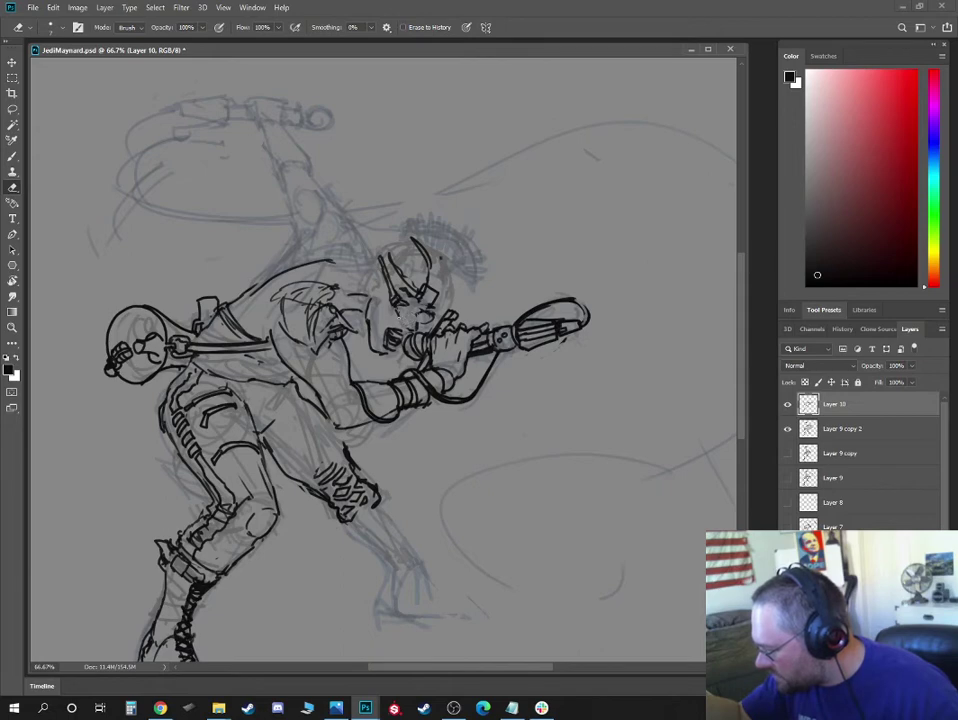
key("b")
mouse_move(410, 319)
left_mouse_down()
mouse_move(430, 319)
mouse_move(421, 300)
mouse_move(418, 314)
mouse_move(424, 302)
left_mouse_up()
key("e")
key("b")
key("e")
key("b")
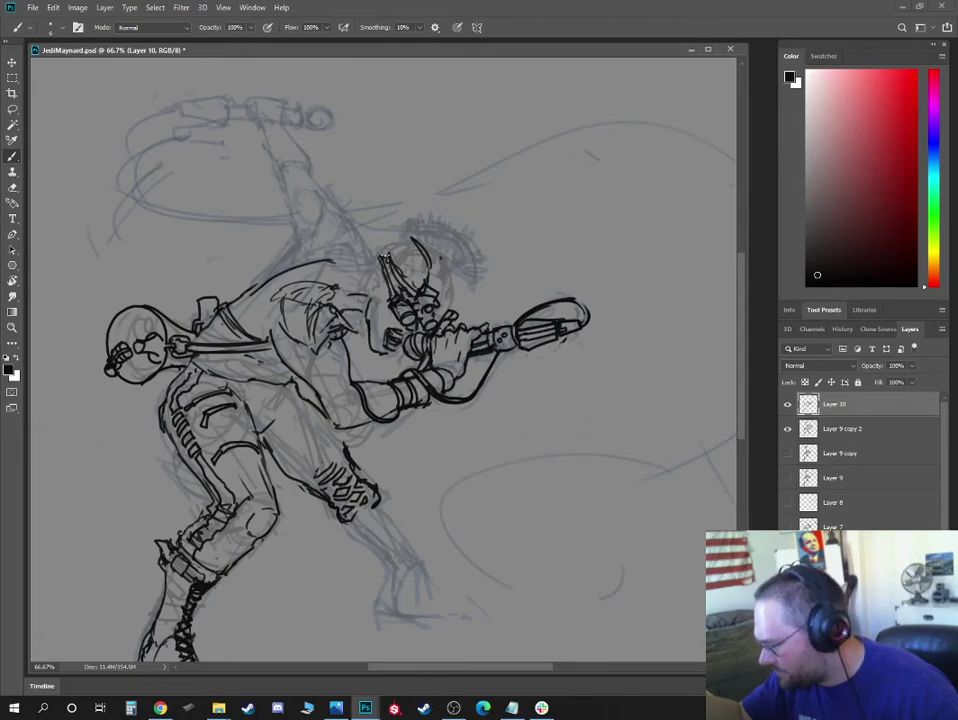
Clean up the lines behind the brow and ink the skull outline, the ear and the forehead contours
key("e")
key("b")
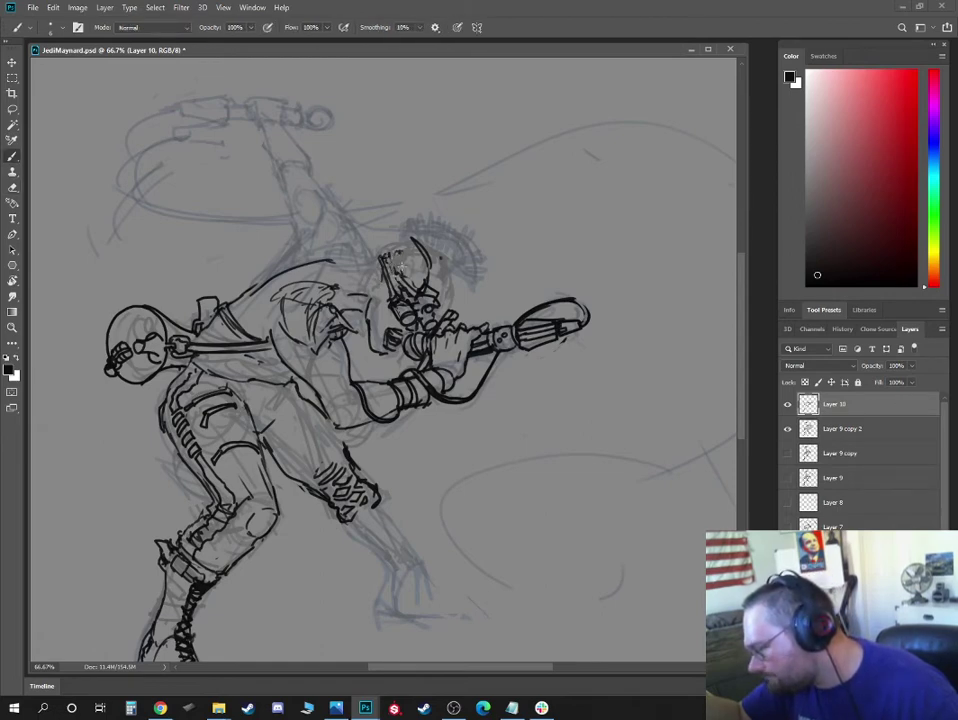
key("e")
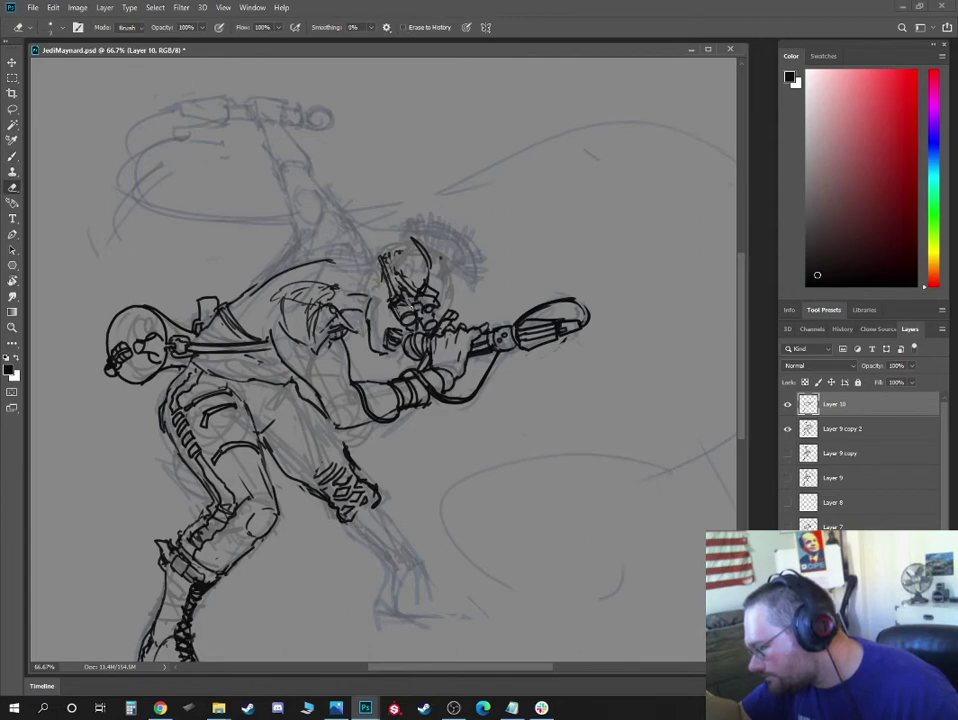
key("b")
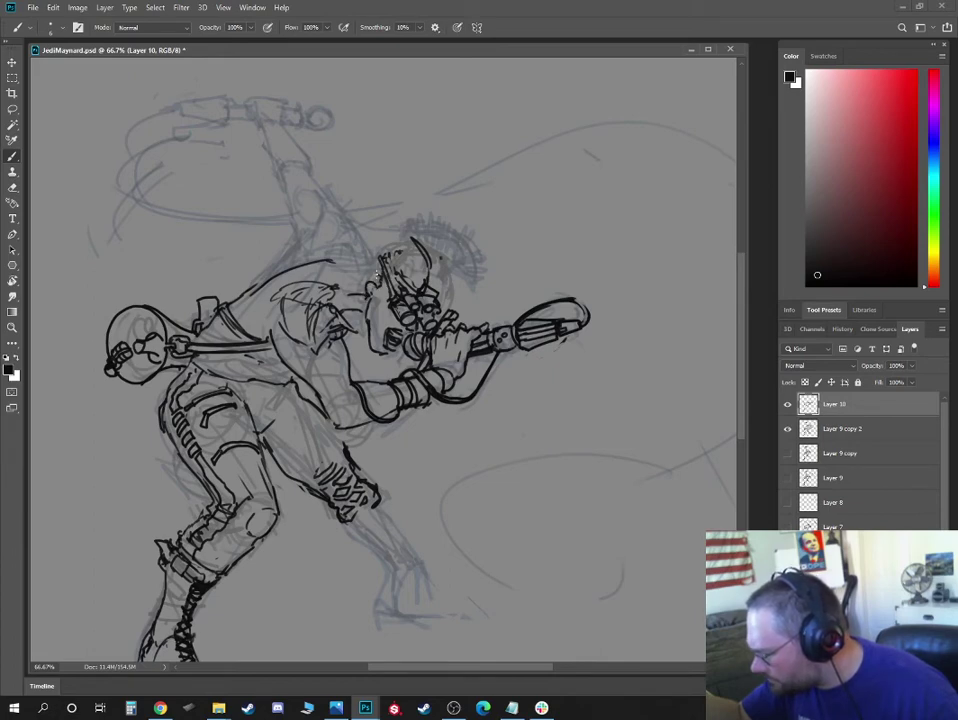
mouse_move(378, 274)
left_mouse_down()
mouse_move(380, 284)
mouse_move(368, 271)
mouse_move(365, 295)
mouse_move(376, 279)
mouse_move(357, 281)
mouse_move(366, 264)
mouse_move(409, 241)
mouse_move(388, 249)
mouse_move(409, 241)
mouse_move(451, 286)
left_mouse_up()
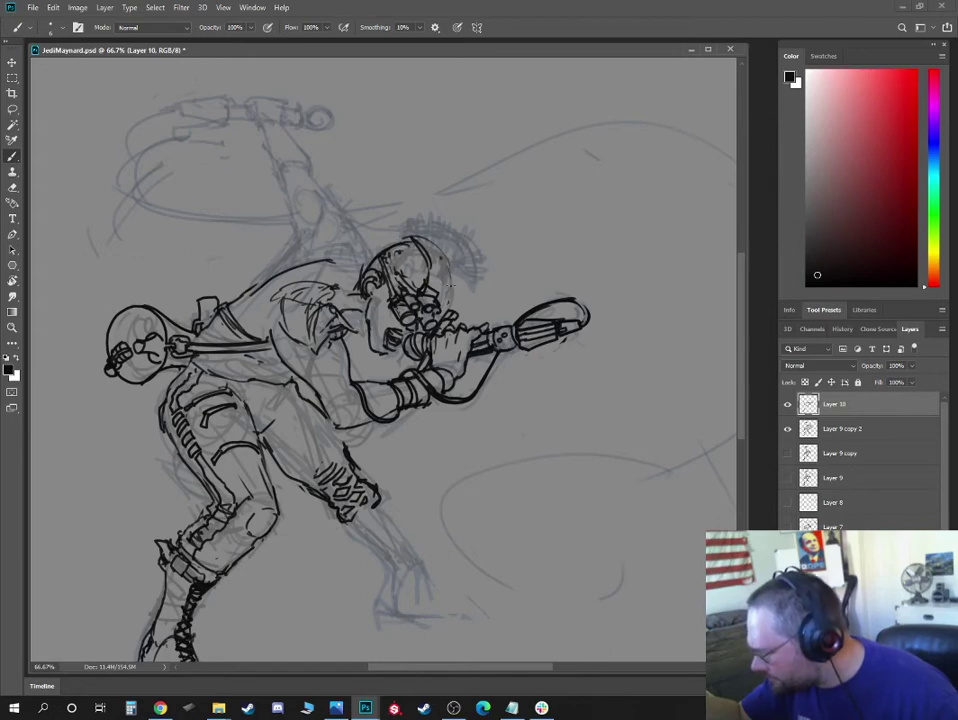
left_click_drag(405, 252, 424, 270)
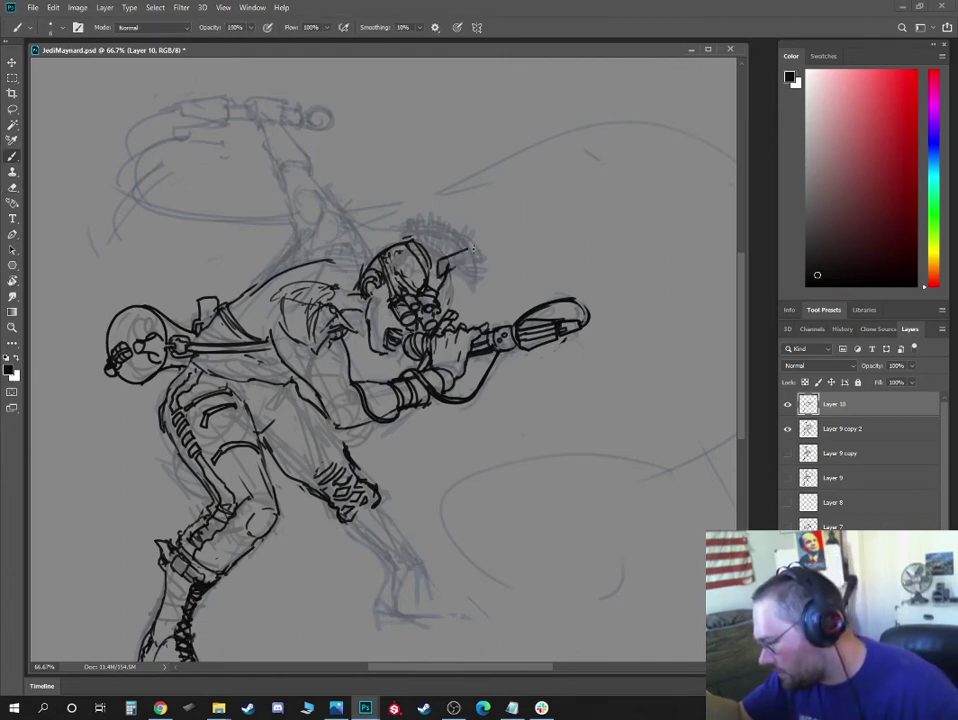
Ink a fanned mohawk crest of separate angular blades around the head, from the brow to the back of the skull
left_click_drag(438, 272, 476, 252)
key("e")
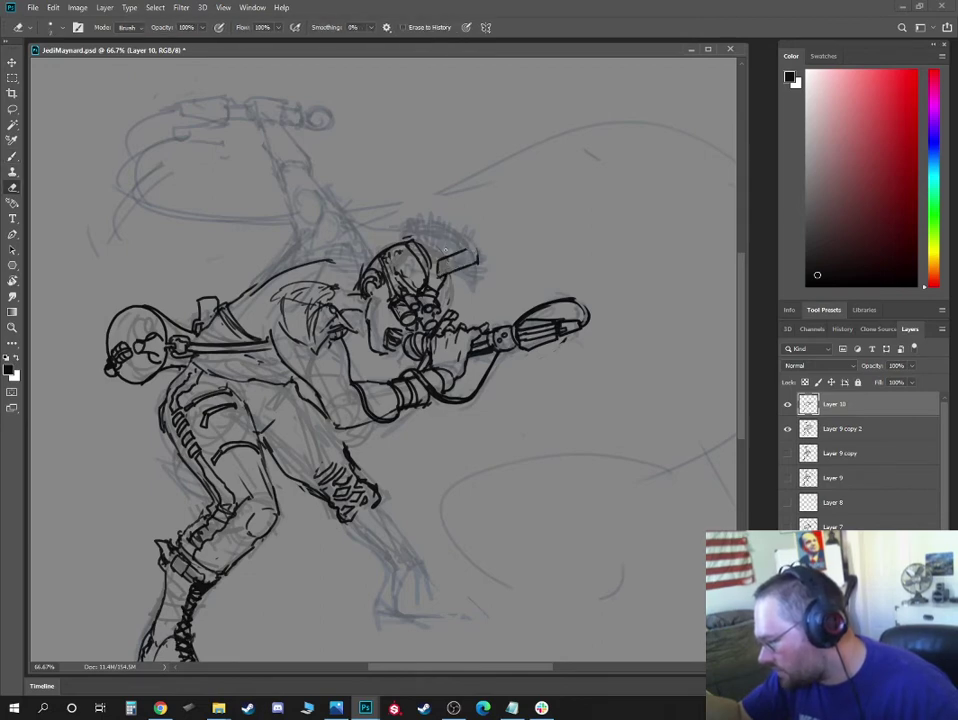
left_click_drag(452, 258, 441, 253)
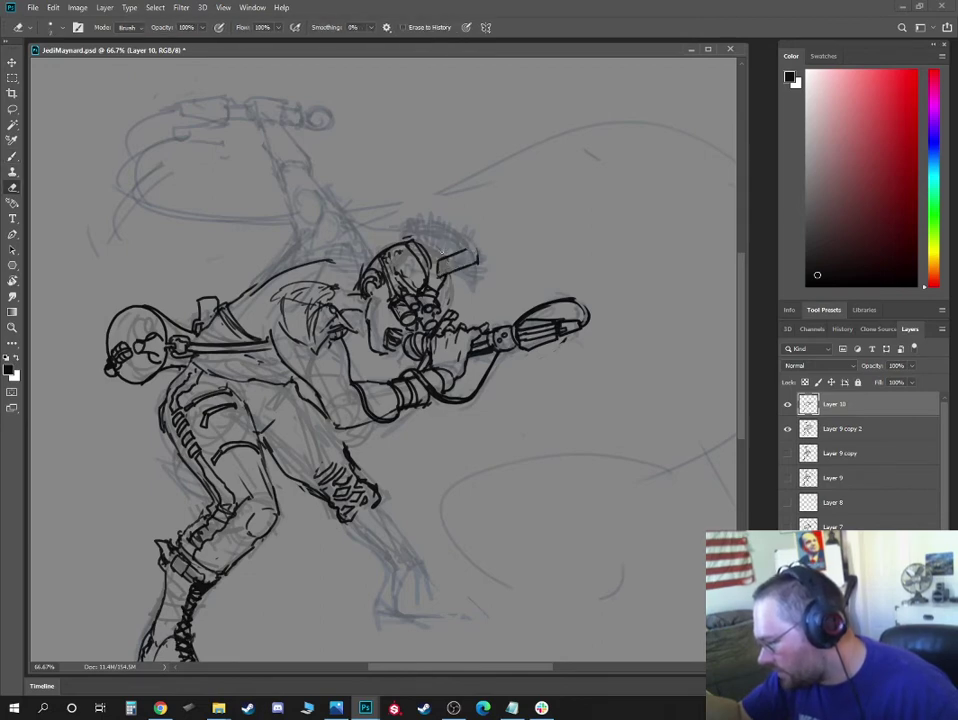
key("b")
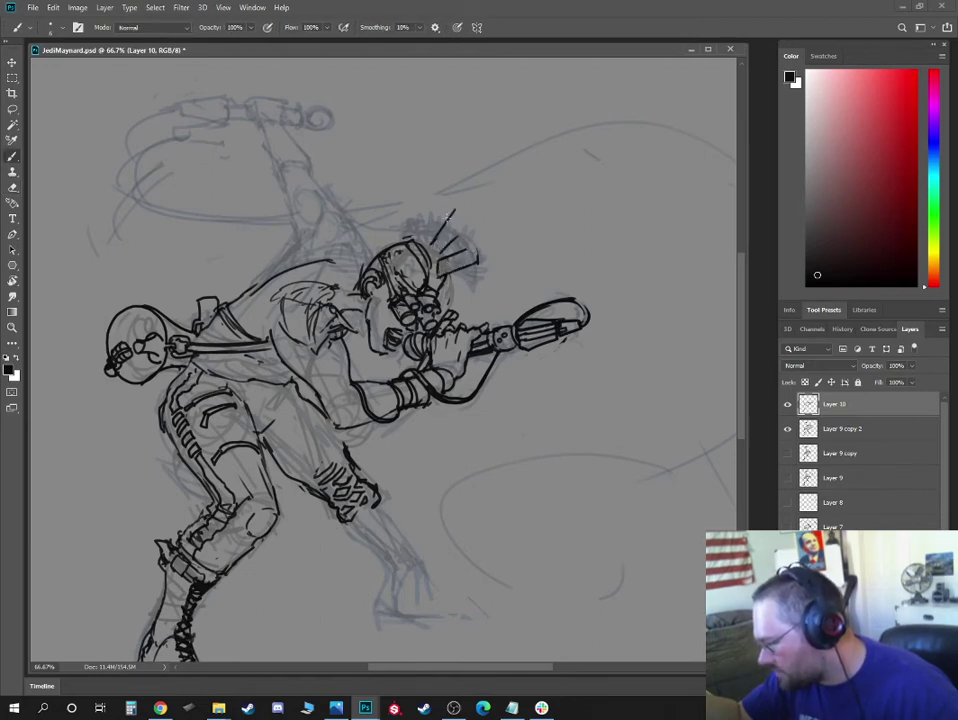
left_click_drag(430, 243, 455, 237)
left_click_drag(430, 238, 446, 190)
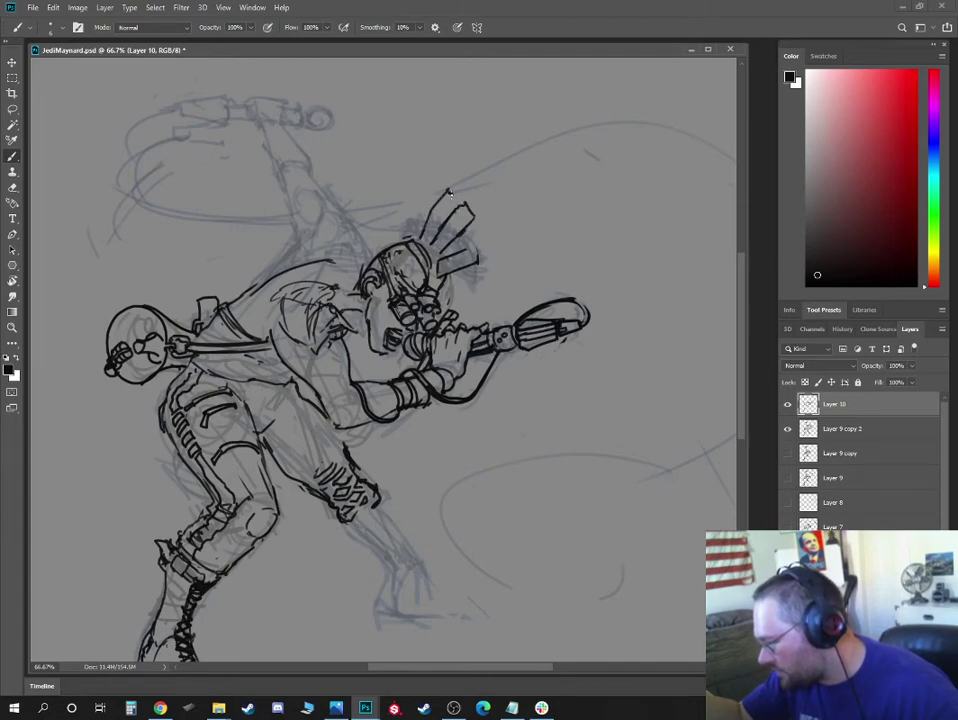
mouse_move(408, 237)
left_mouse_down()
mouse_move(429, 195)
mouse_move(433, 205)
left_mouse_up()
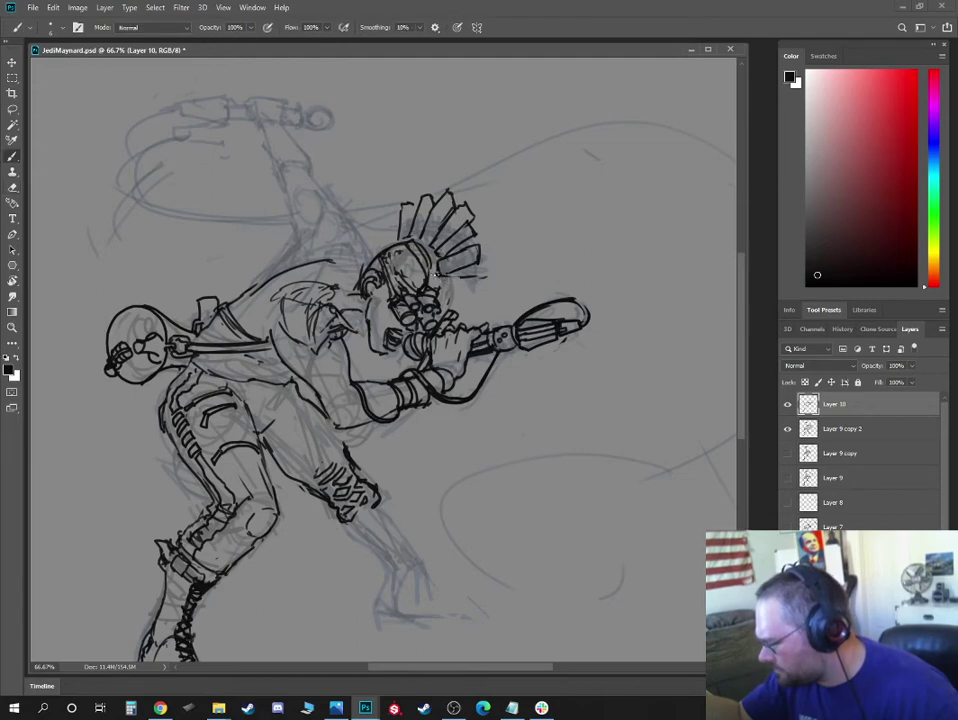
left_click_drag(436, 274, 466, 272)
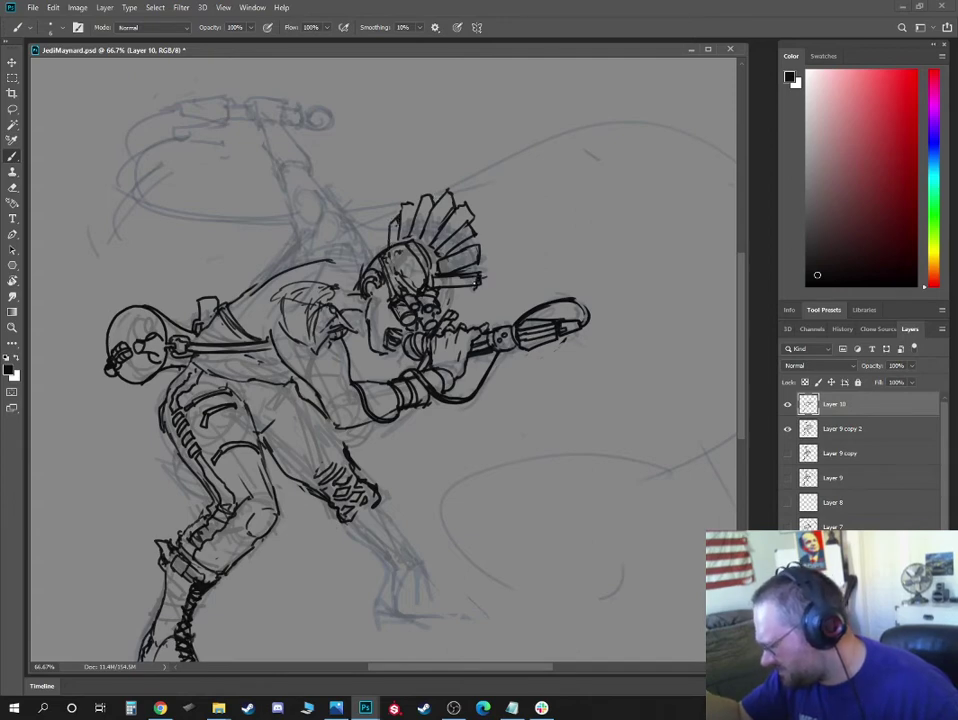
key("e")
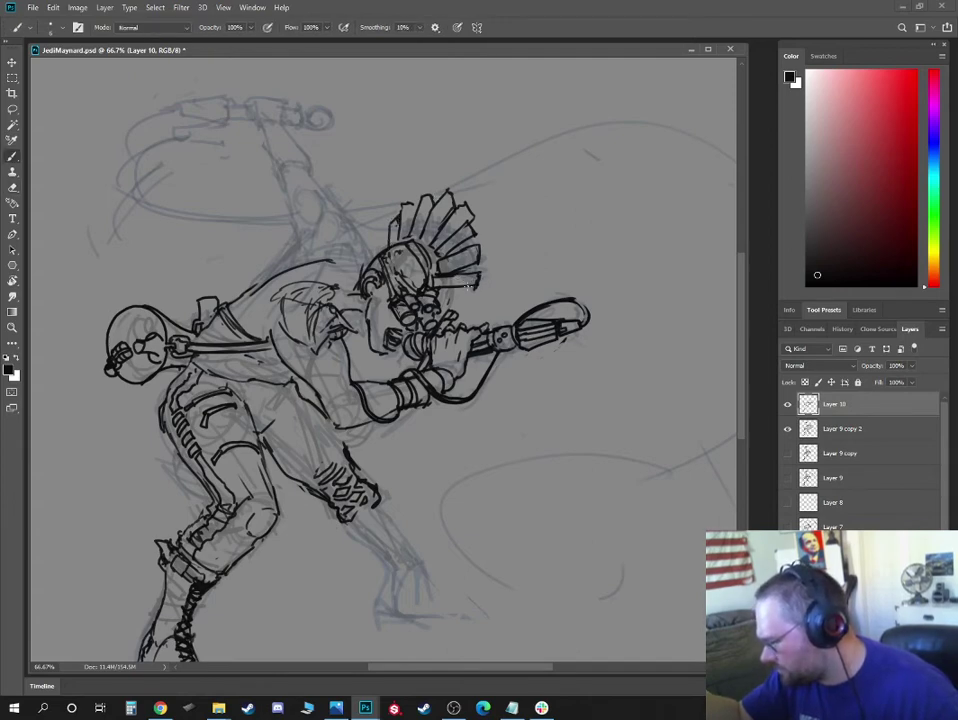
left_click_drag(458, 272, 482, 270)
key("b")
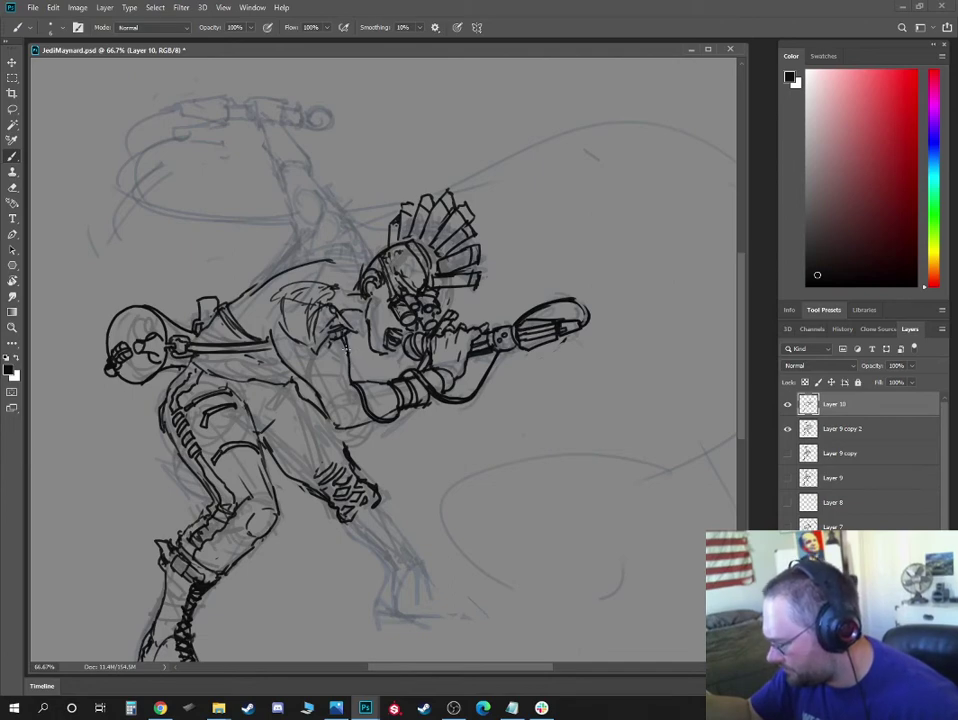
Ink the raised arm over the rough sketch, with its sleeve folds, wrist and gripping hand
left_click_drag(256, 265, 273, 248)
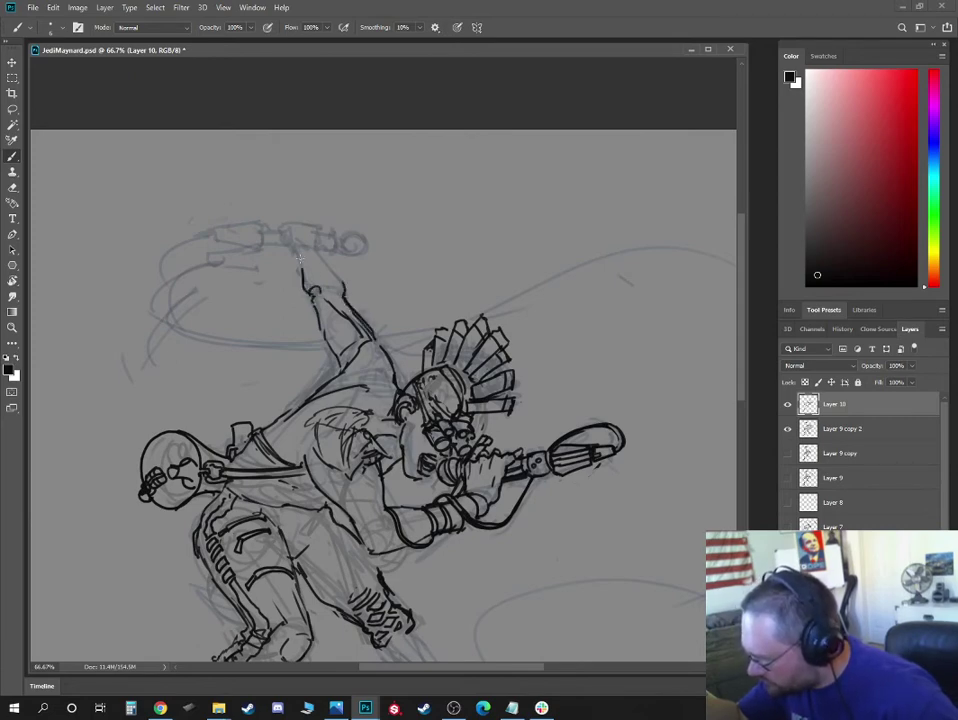
mouse_move(307, 289)
left_mouse_down()
mouse_move(296, 246)
mouse_move(341, 287)
left_mouse_up()
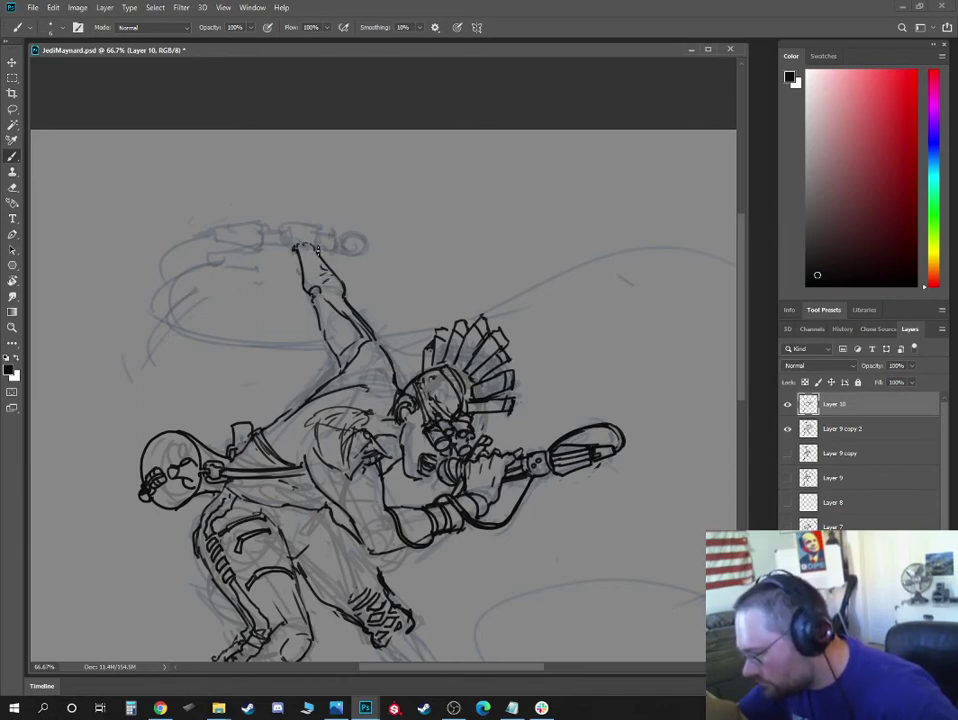
left_click_drag(319, 242, 326, 261)
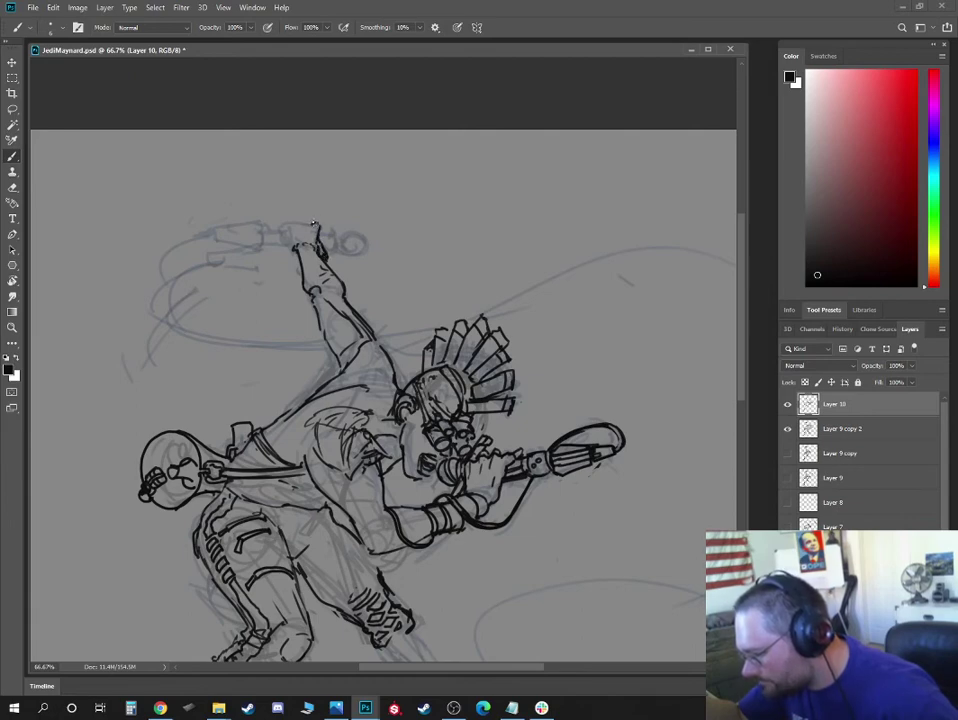
mouse_move(314, 216)
left_mouse_down()
mouse_move(319, 226)
mouse_move(303, 224)
left_mouse_up()
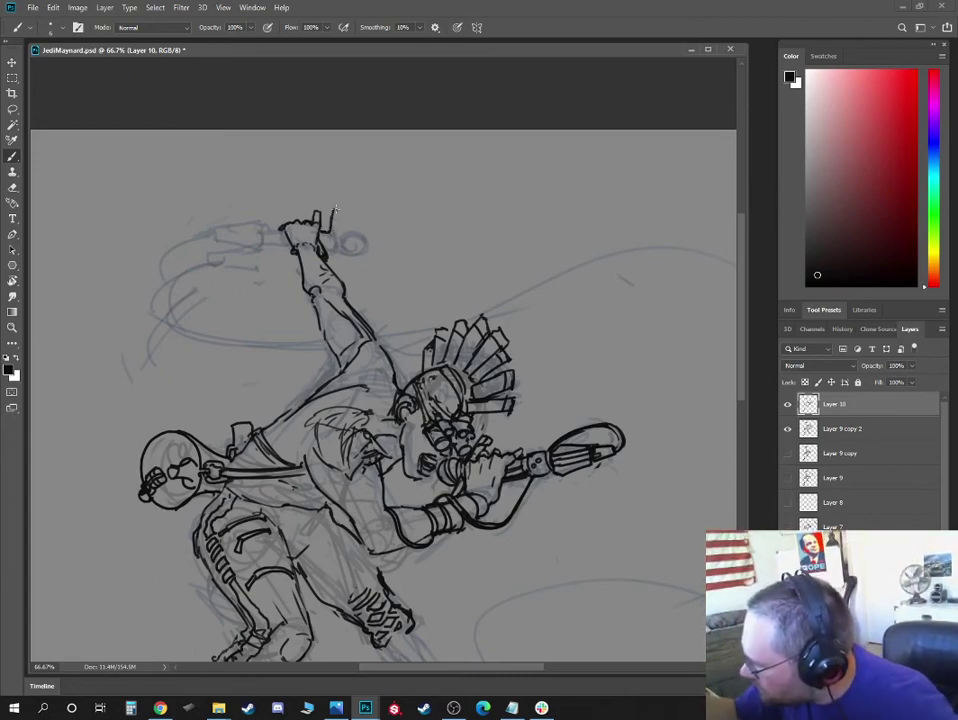
Ink the prop in the raised hand with a perforated head, crossguard prongs, collar and long tapered end, cleaning up the guard lines
left_click_drag(338, 238, 337, 261)
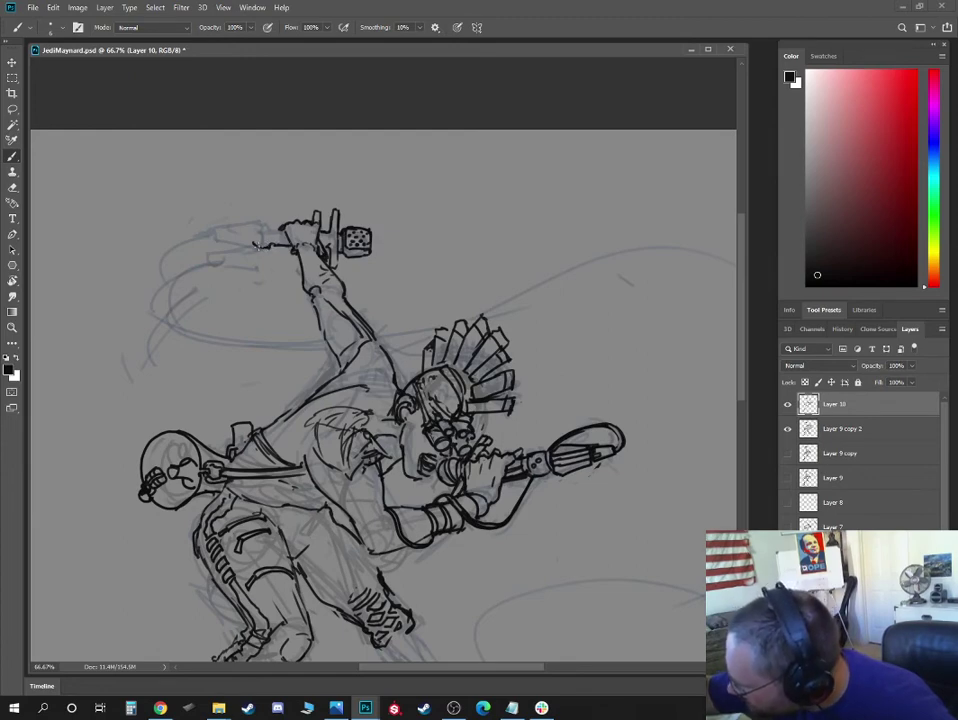
mouse_move(257, 226)
left_mouse_down()
mouse_move(269, 227)
mouse_move(269, 244)
left_mouse_up()
mouse_move(270, 229)
left_mouse_down()
mouse_move(280, 229)
mouse_move(255, 237)
mouse_move(256, 247)
left_mouse_up()
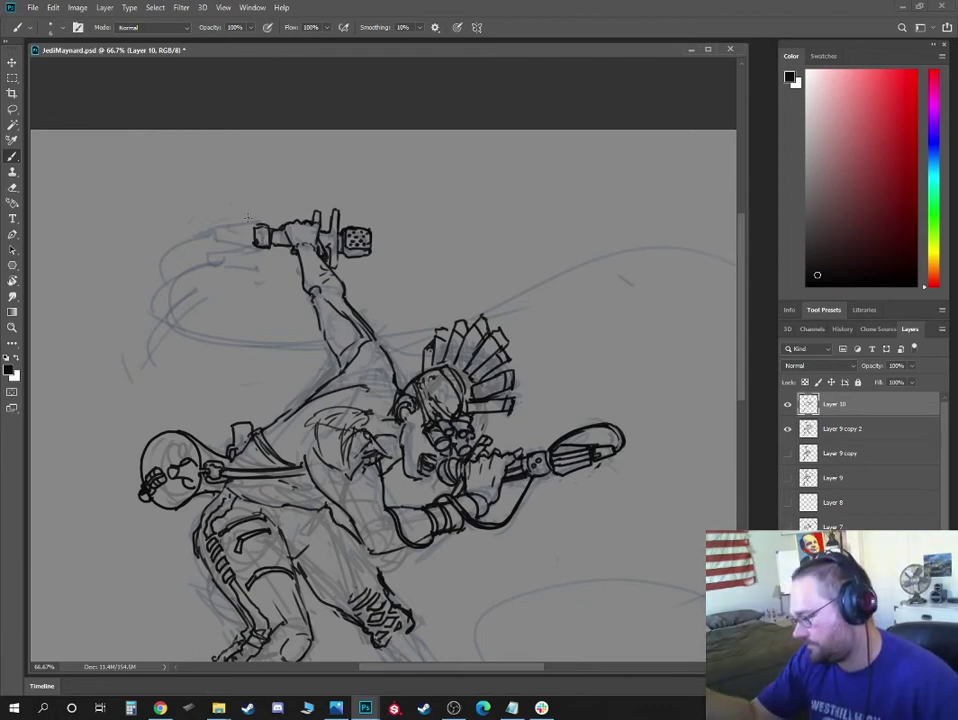
key("e")
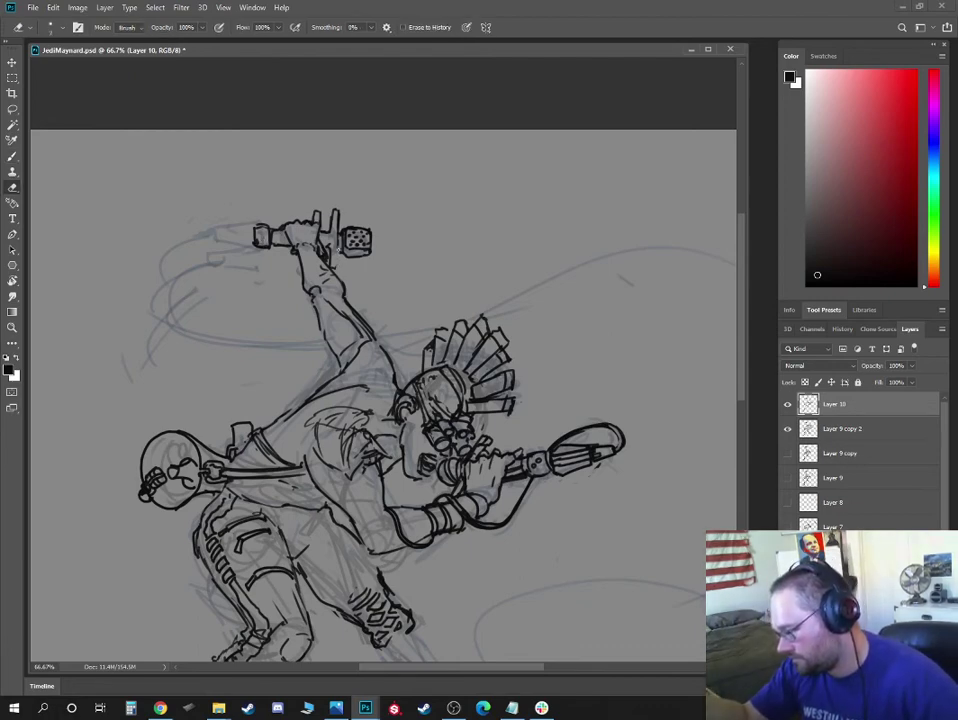
key("b")
key("e")
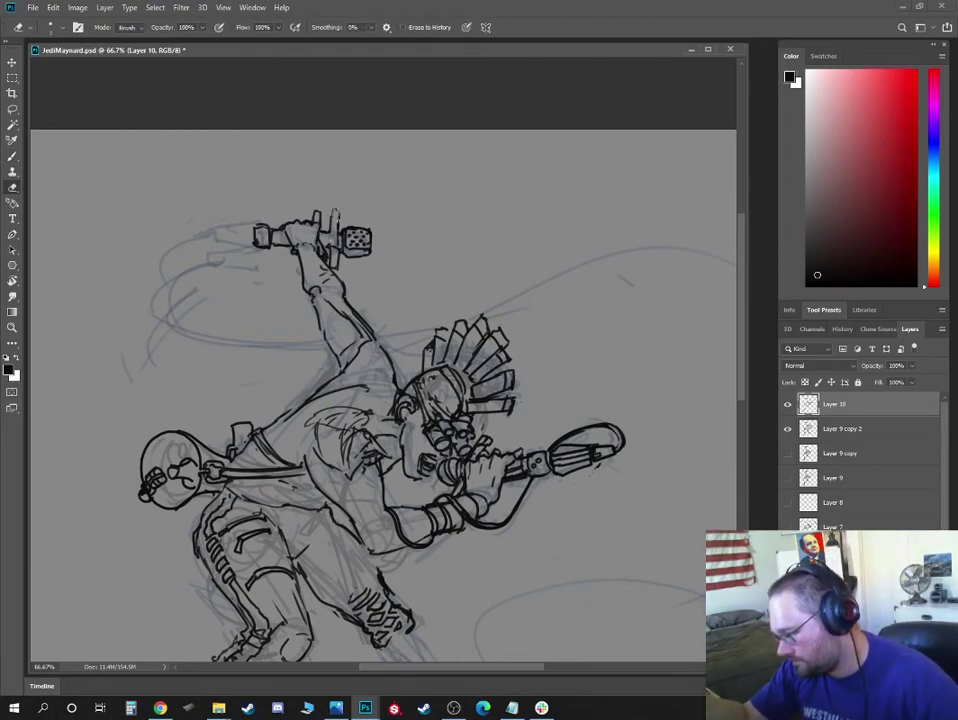
key("b")
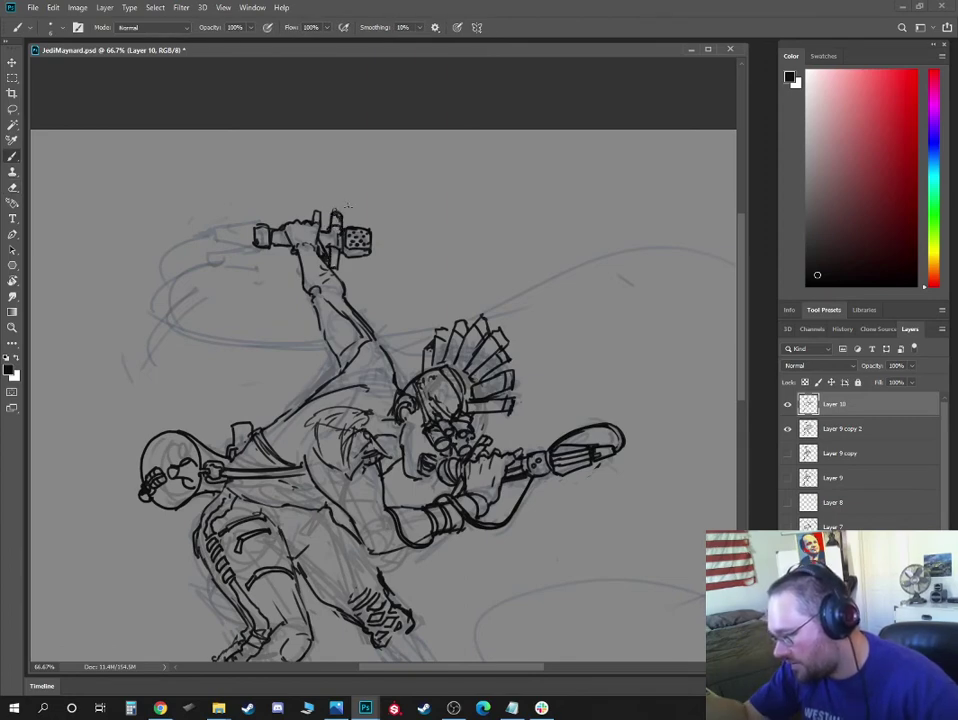
mouse_move(255, 229)
left_mouse_down()
mouse_move(200, 231)
mouse_move(237, 252)
mouse_move(194, 244)
left_mouse_up()
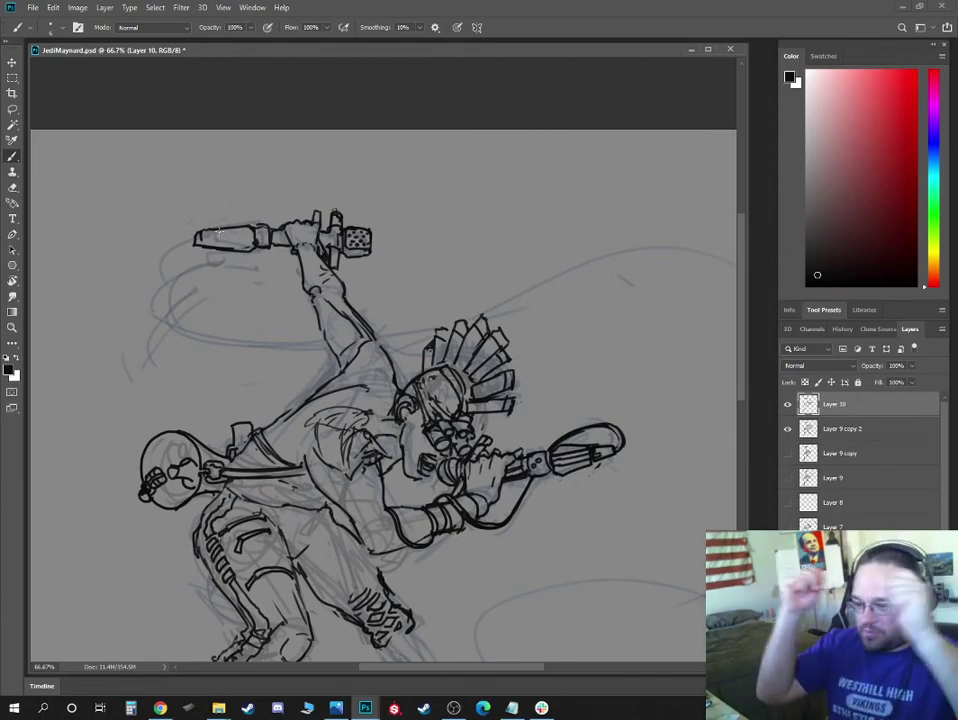
Add a new layer and place it directly beneath the line art on Layer 10
left_click(856, 210)
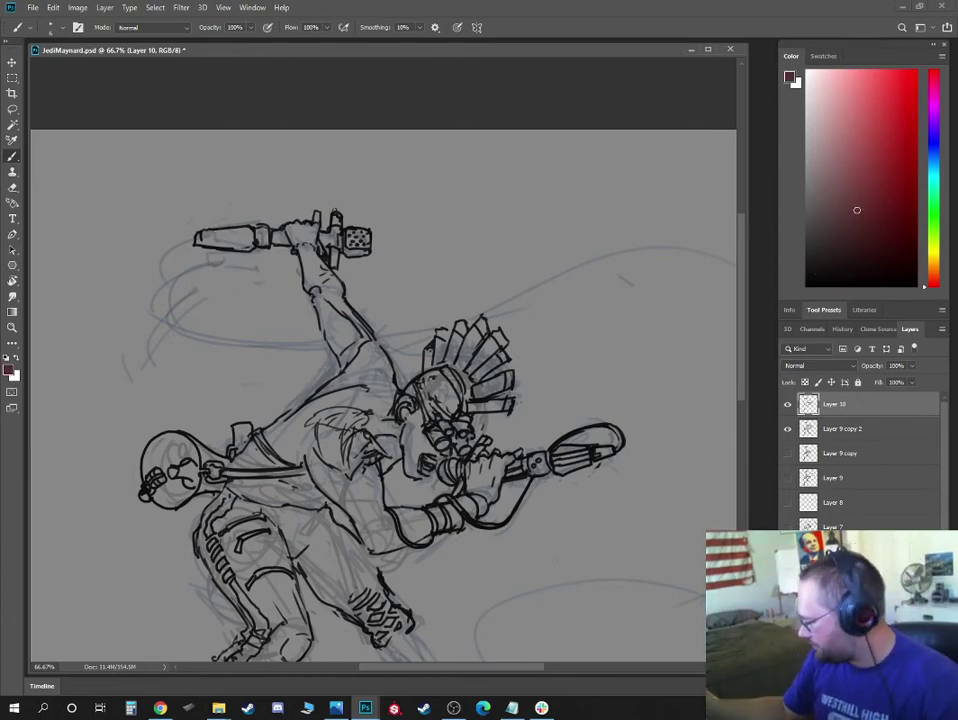
left_click(911, 686)
left_click_drag(840, 408, 846, 426)
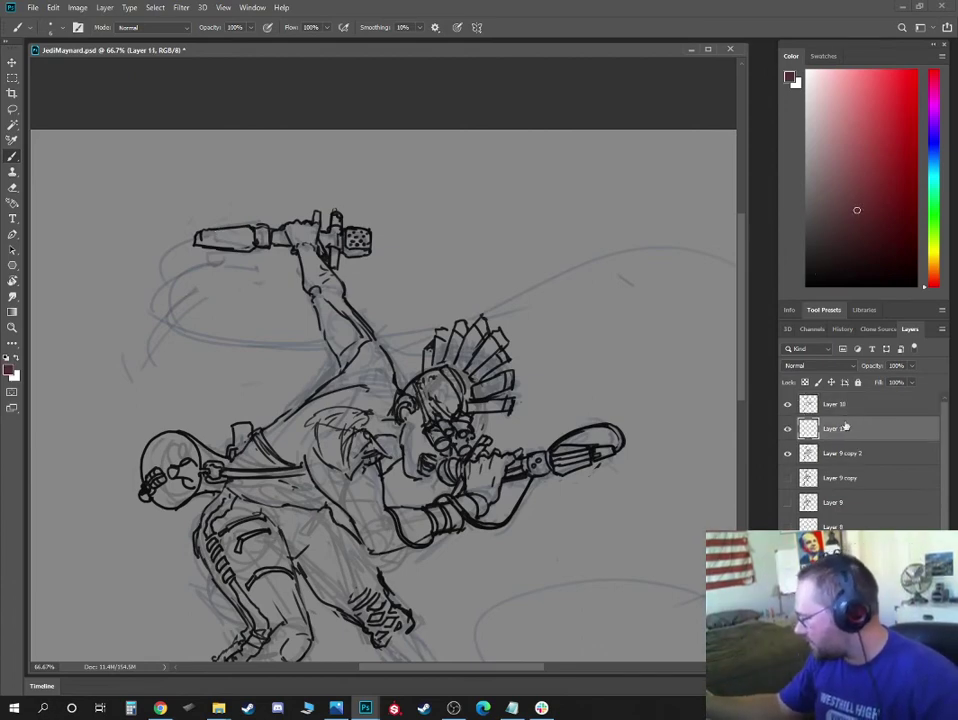
Fill the tapered end of the raised prop and the ribbed section of the lower microphone with dark red on Layer 11
left_click(874, 169)
left_click(932, 282)
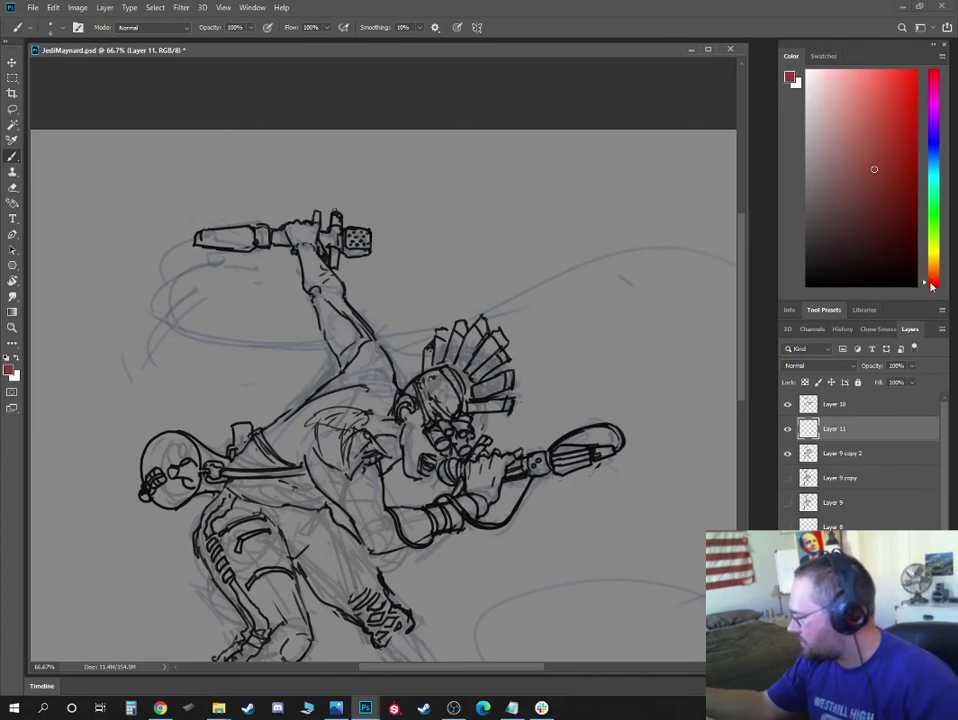
left_click(893, 190)
left_click_drag(201, 241, 249, 233)
key("bracketright")
key("bracketright")
mouse_move(556, 462)
left_mouse_down()
mouse_move(586, 464)
mouse_move(566, 454)
left_mouse_up()
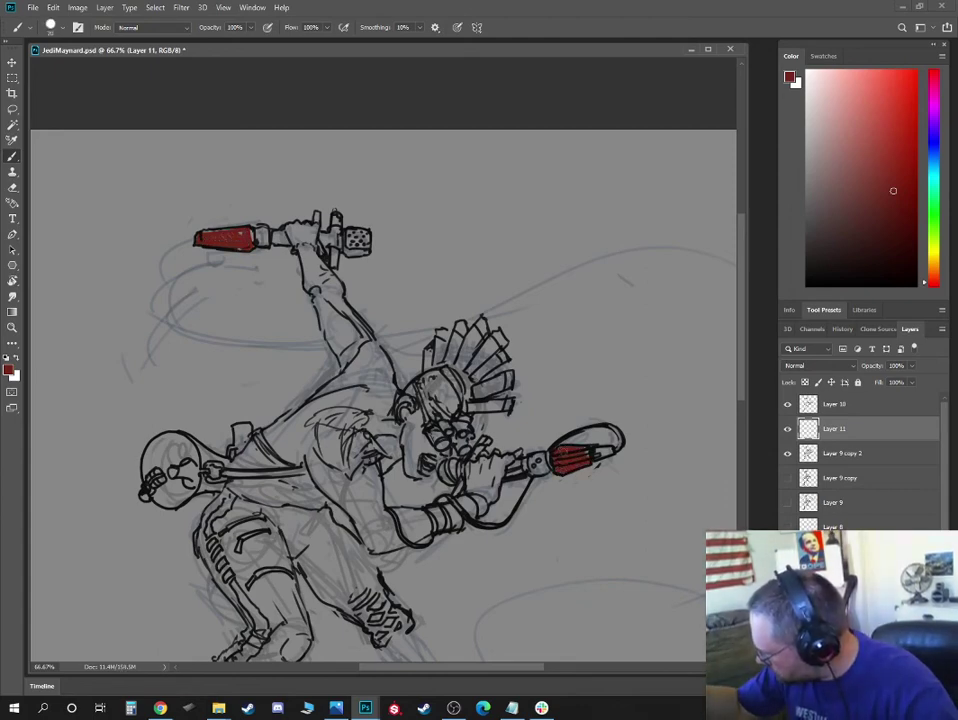
Paint orange-yellow highlights over the red areas of both props
left_click(885, 120)
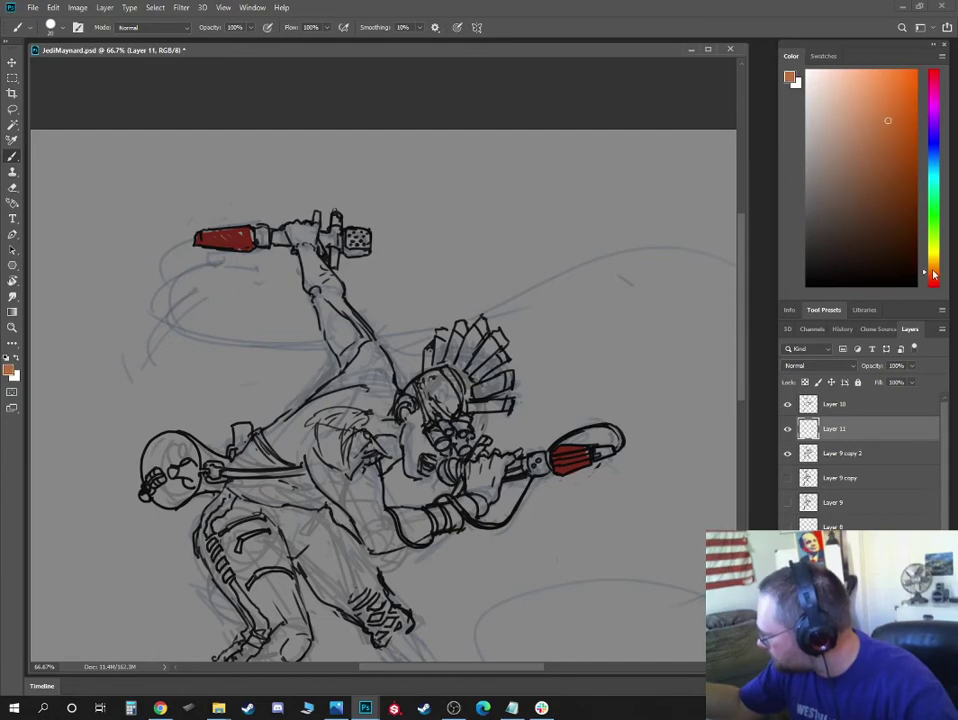
left_click_drag(934, 273, 934, 264)
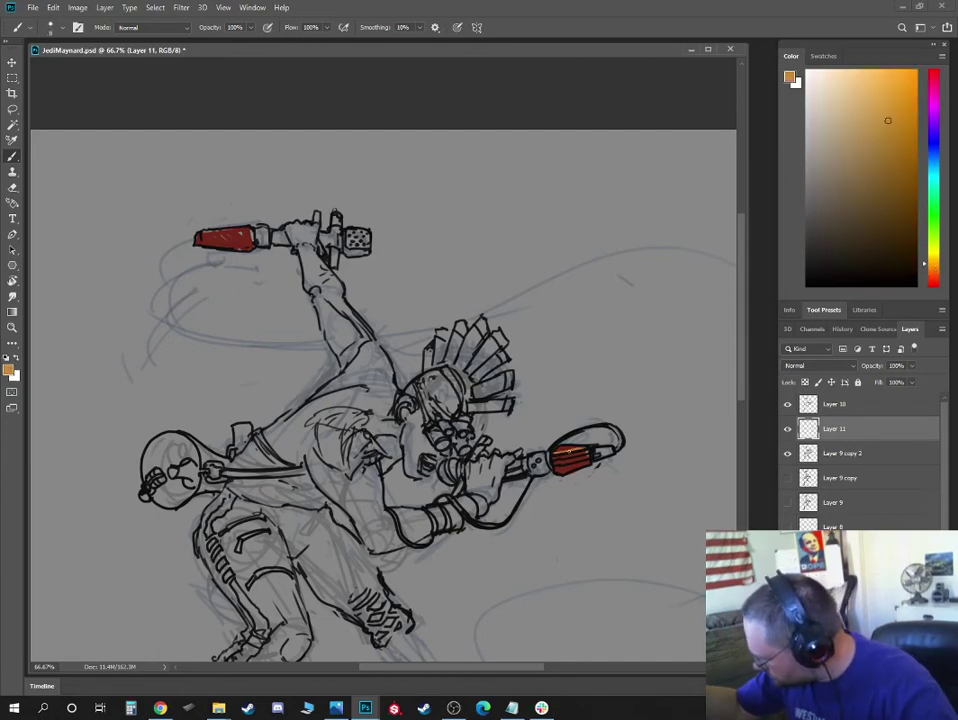
left_click_drag(556, 461, 592, 455)
mouse_move(248, 236)
left_mouse_down()
mouse_move(213, 239)
mouse_move(250, 237)
left_mouse_up()
Compare the drawing with Layer 10 hidden and shown, make Layer 10 active and restore the default black foreground colour
key("ctrl+minus")
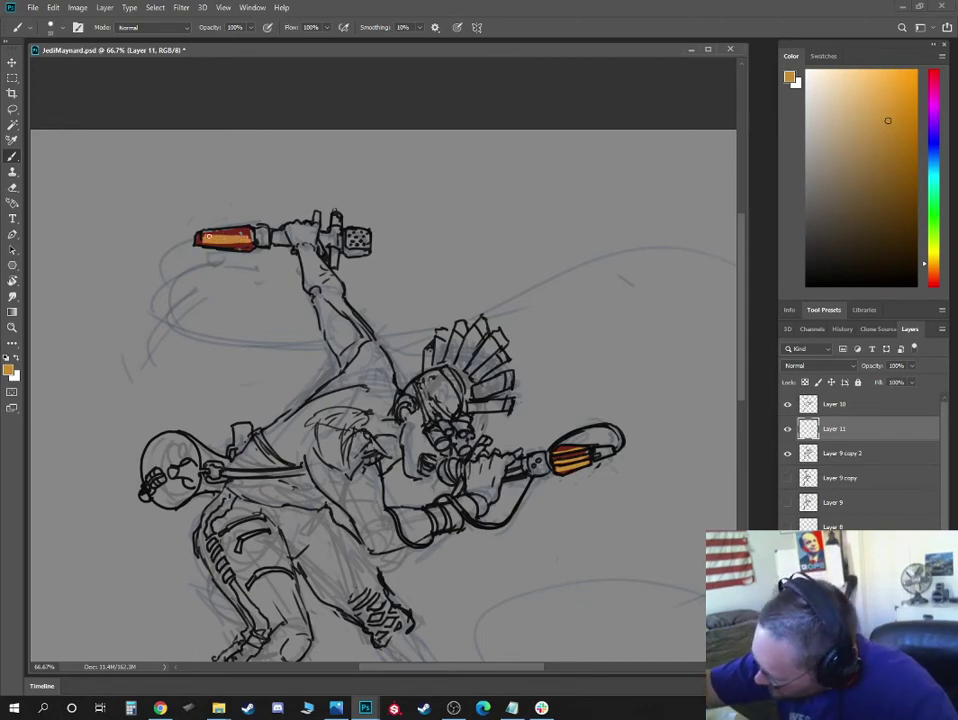
key("ctrl+minus")
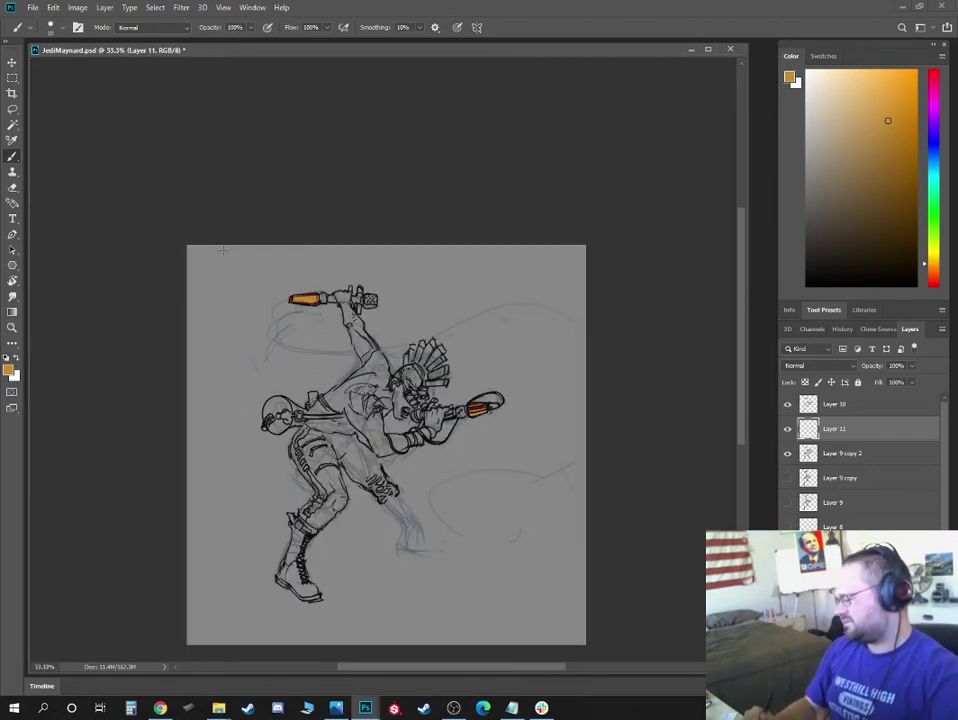
key("ctrl+plus")
left_click_drag(503, 413, 510, 363)
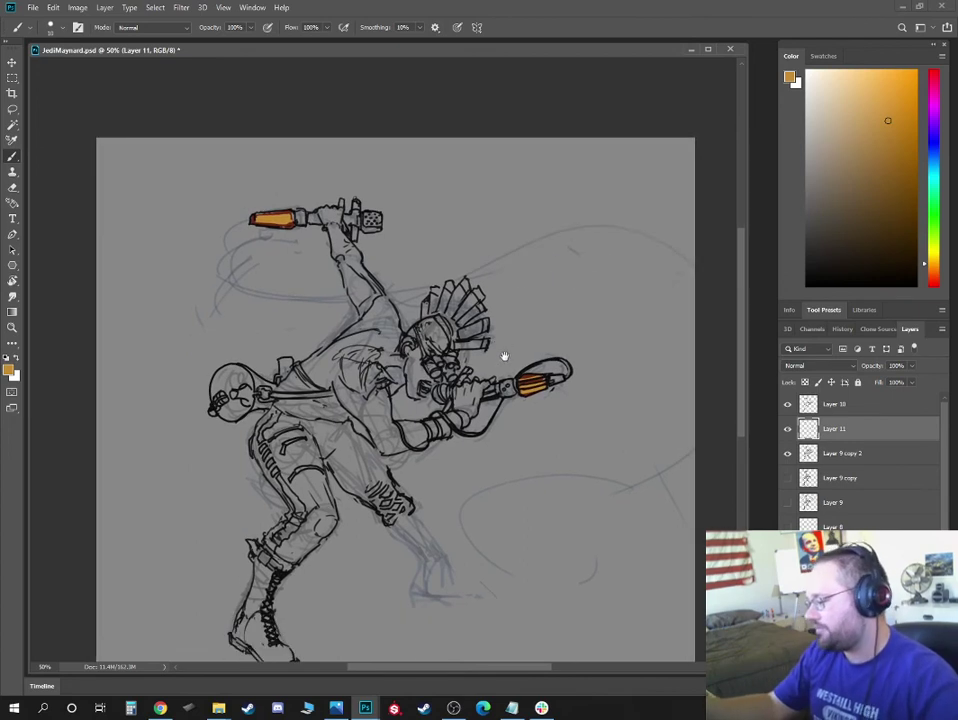
left_click(787, 405)
left_click(787, 404)
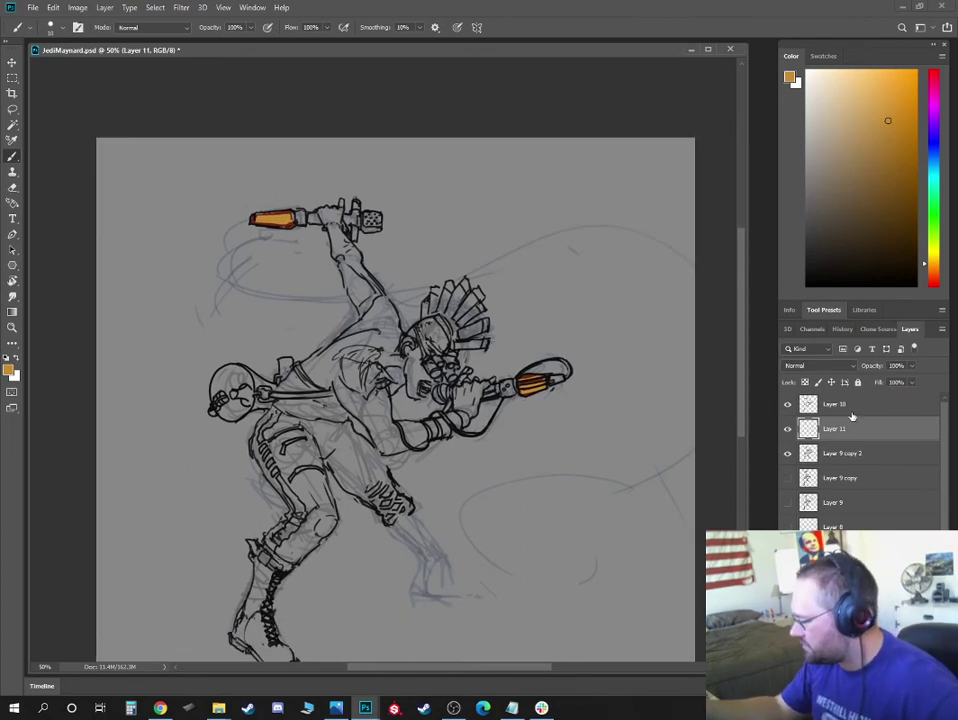
left_click(845, 405)
key("d")
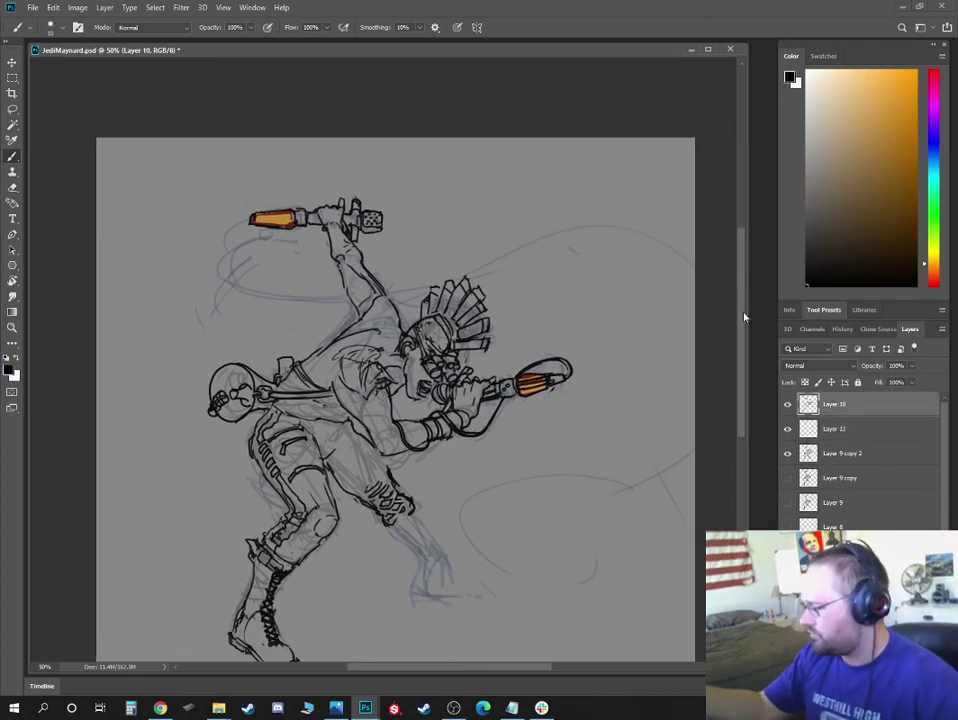
left_click_drag(405, 232, 460, 257)
key("ctrl+plus")
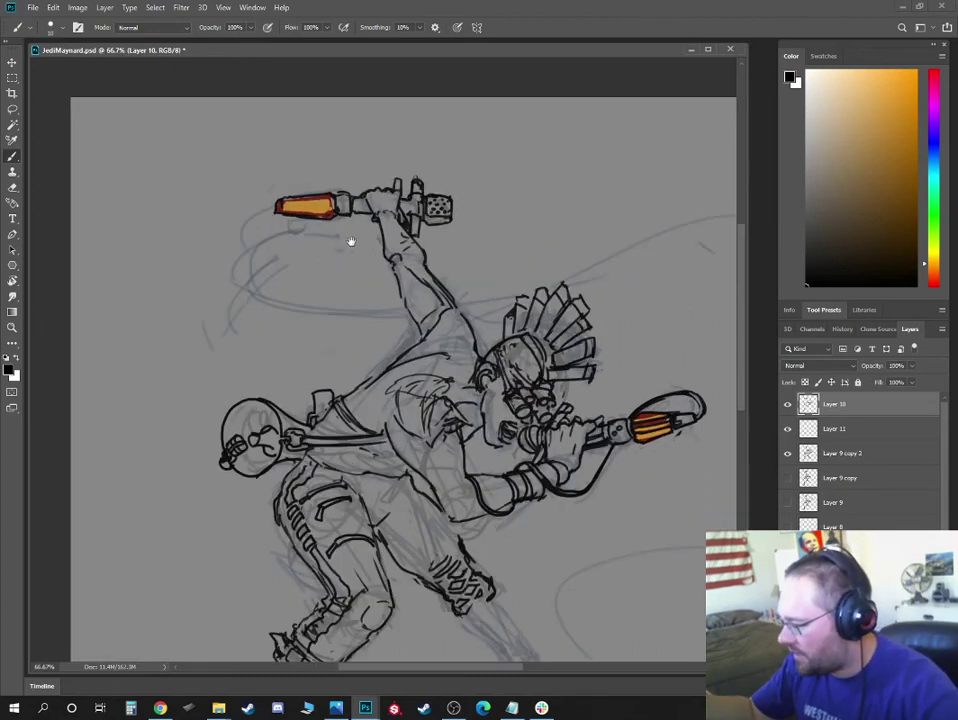
Ink a small connector at the tapered tip of the raised prop on Layer 10
left_click_drag(351, 242, 457, 298)
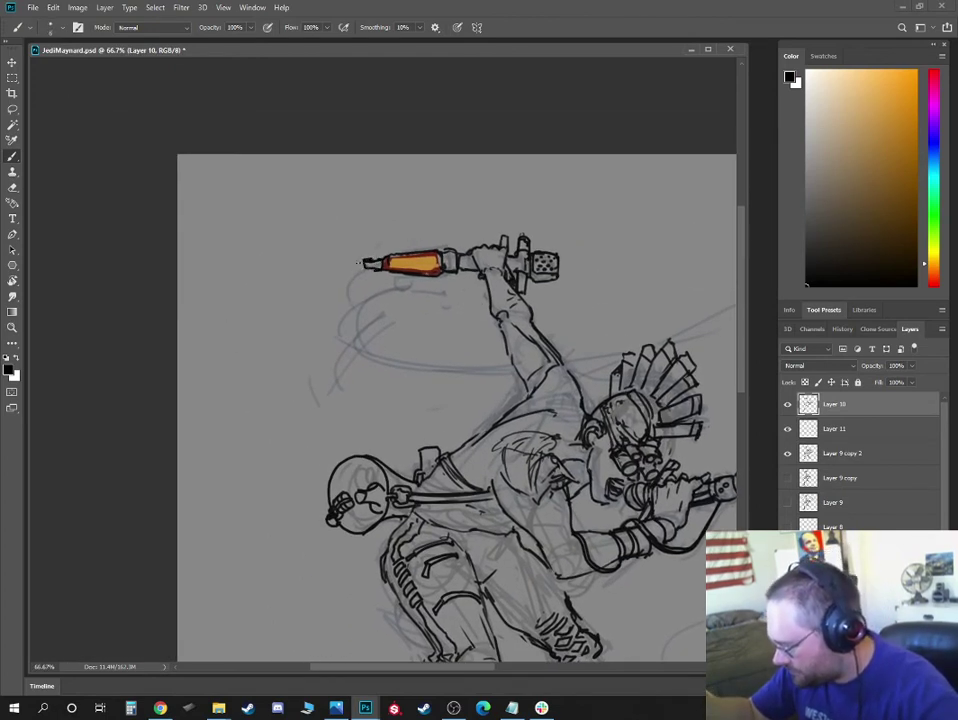
left_click_drag(561, 273, 440, 225)
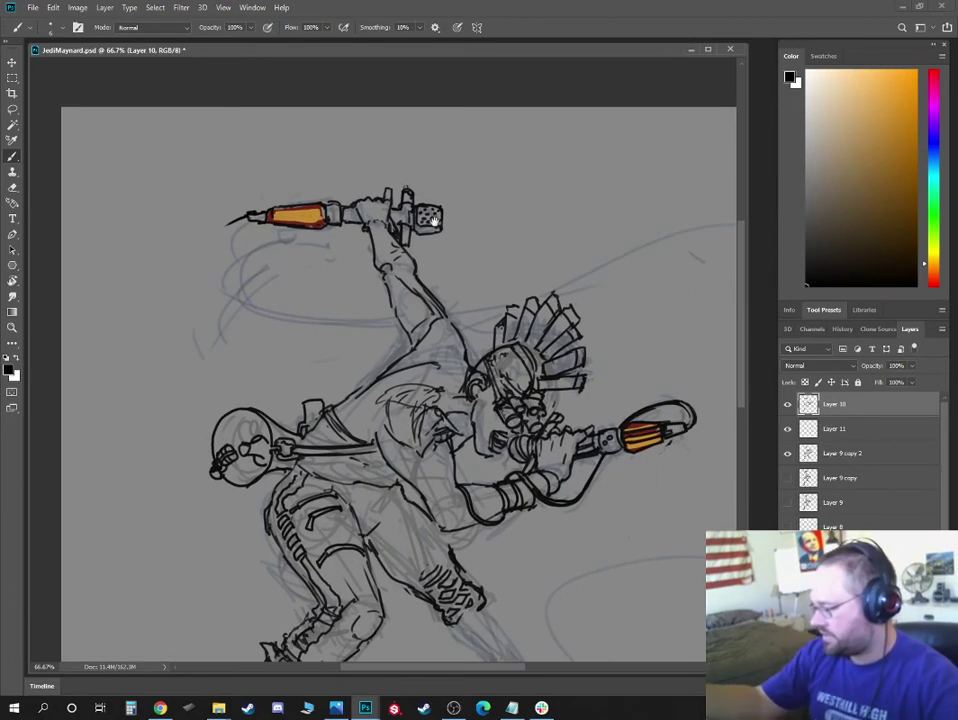
mouse_move(243, 216)
left_mouse_down()
mouse_move(202, 290)
mouse_move(355, 313)
left_mouse_up()
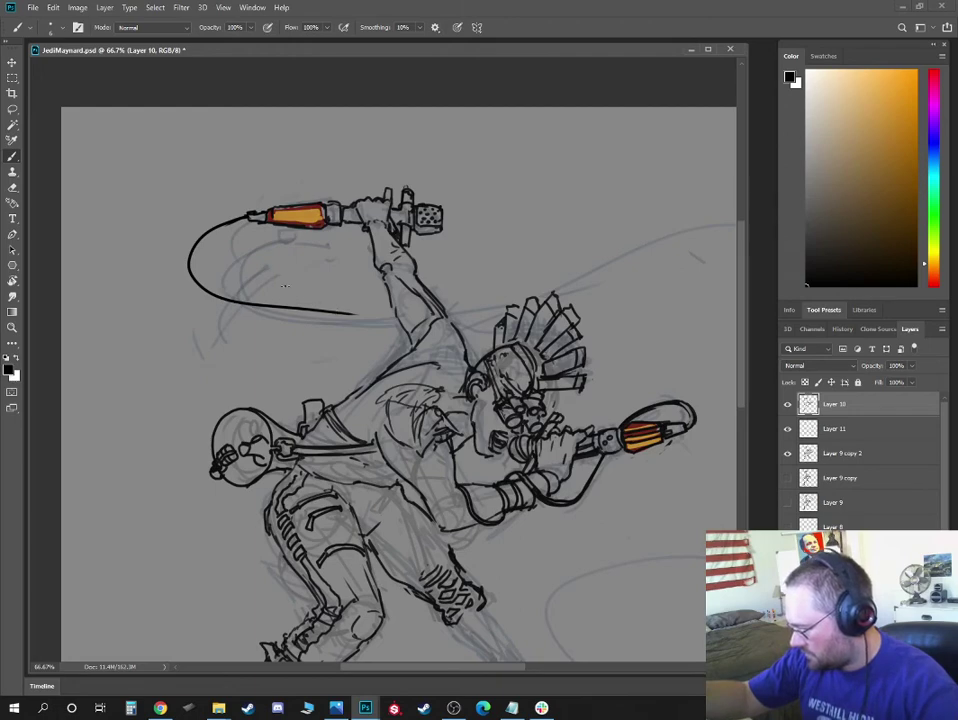
key("e")
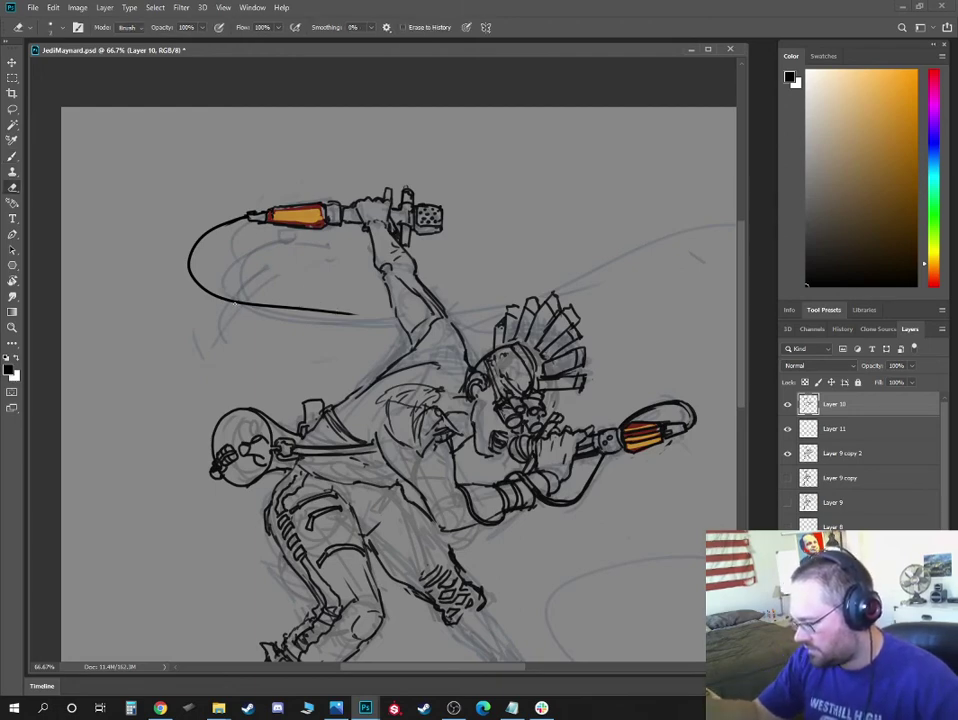
key("]")
key("]")
key("]")
key("]")
key("]")
key("]")
key("]")
key("]")
key("]")
key("]")
key("]")
key("]")
key("]")
key("]")
key("]")
left_click_drag(228, 299, 331, 325)
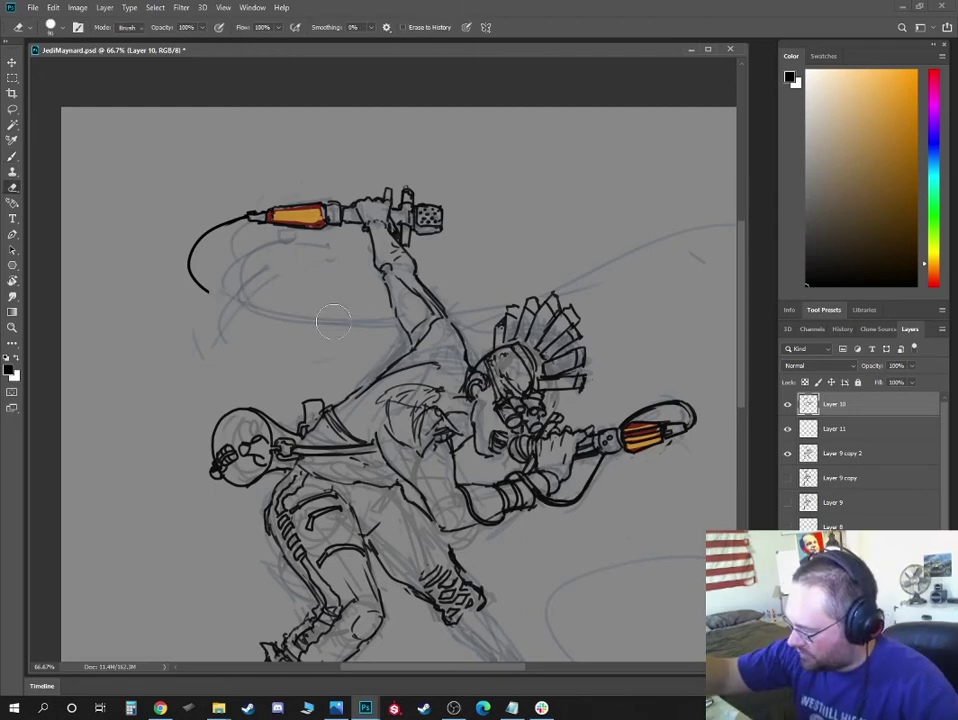
key("b")
key("ctrl+z")
key("ctrl+z")
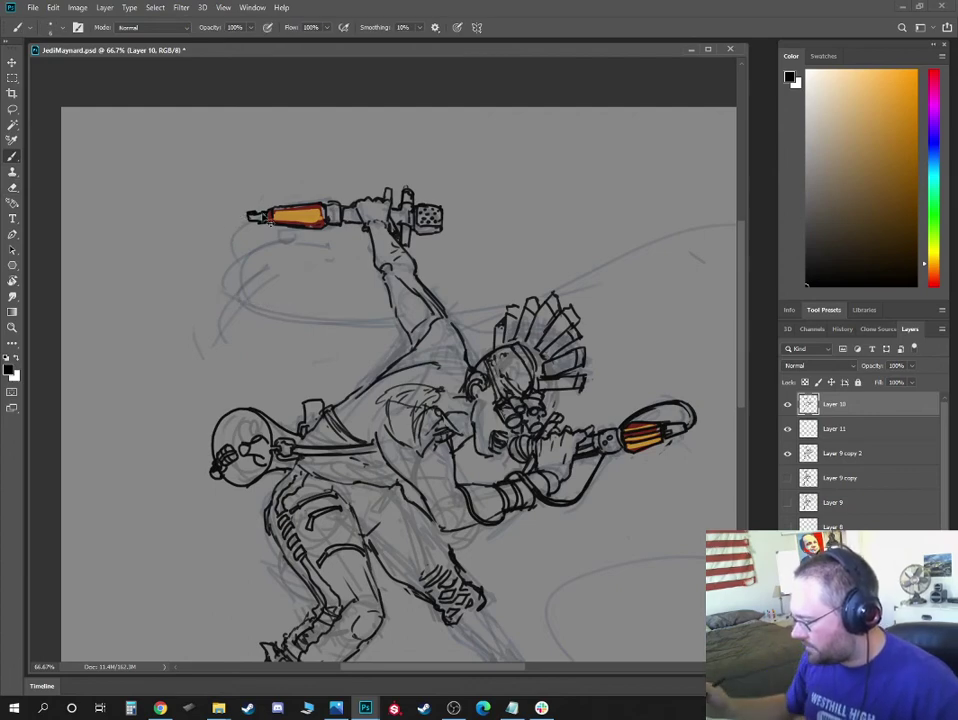
On a new layer, ink a thick cord sweeping from the raised prop's tip across the raised arm and curving back at the canvas's right side
key("ctrl+shift+alt+n")
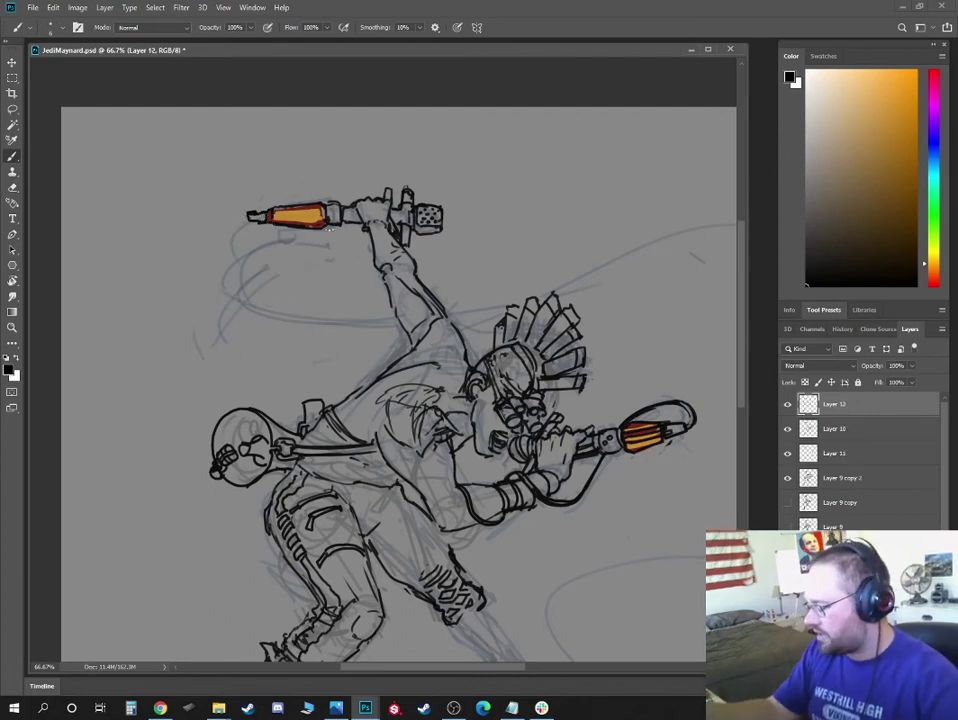
key("ctrl+minus")
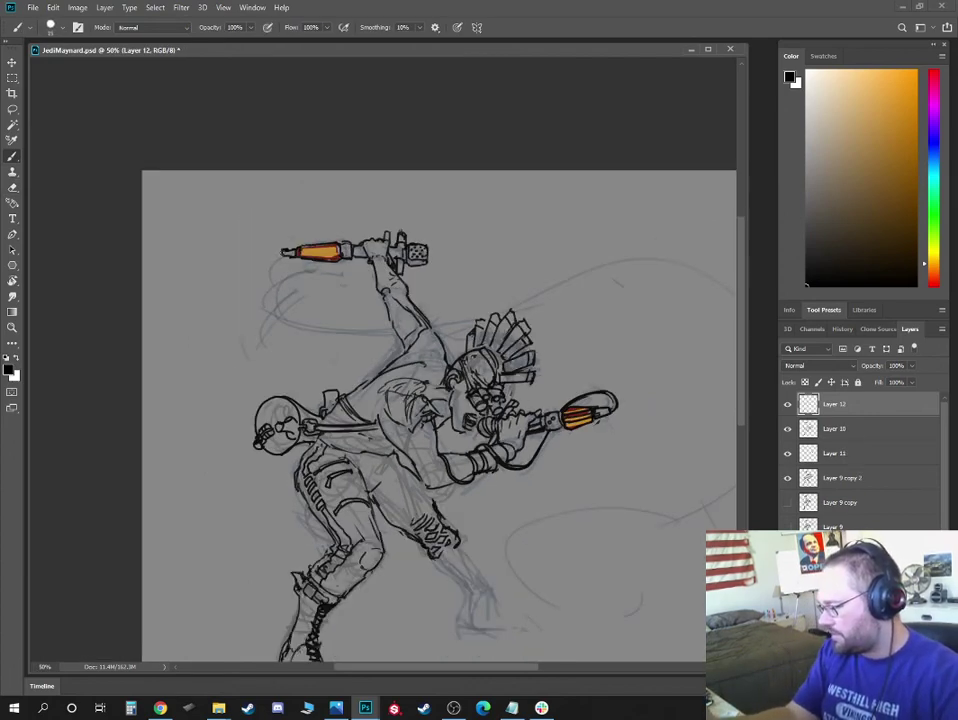
mouse_move(286, 252)
left_mouse_down()
mouse_move(265, 325)
mouse_move(608, 478)
left_mouse_up()
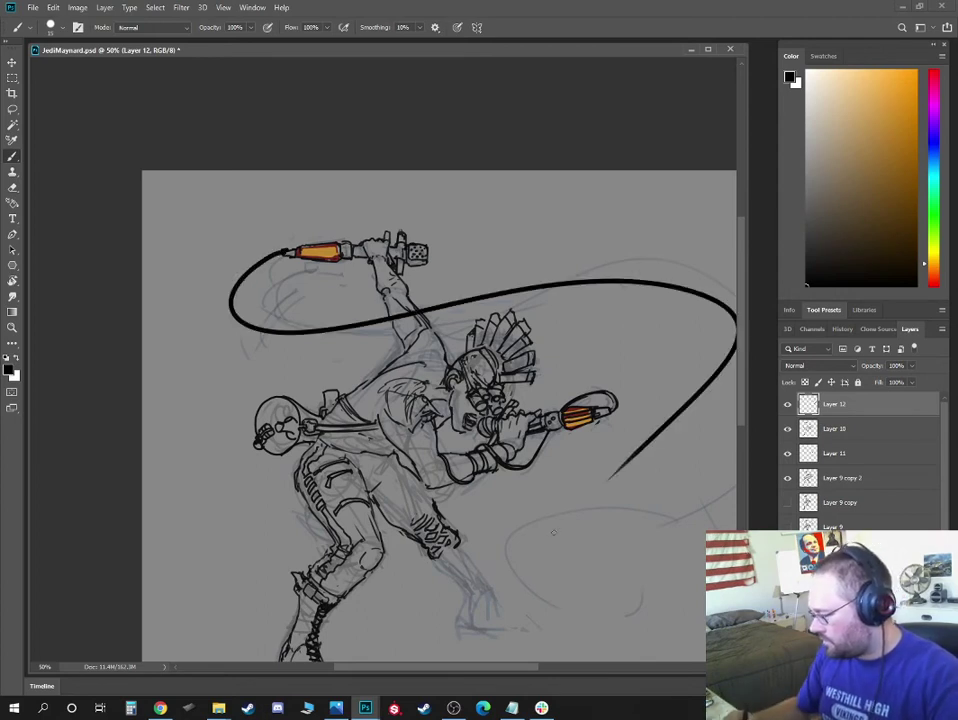
Continue the cord into a smooth lower bend that runs off the canvas's right edge, erasing and redrawing the uneven join
left_click_drag(645, 418, 410, 395)
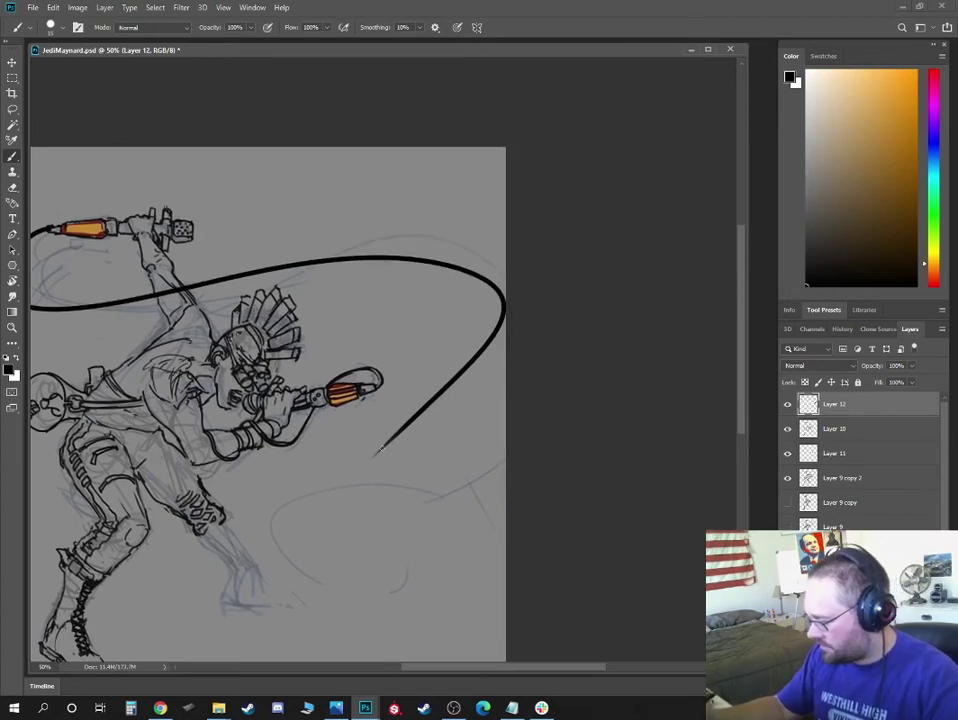
left_click_drag(381, 449, 435, 568)
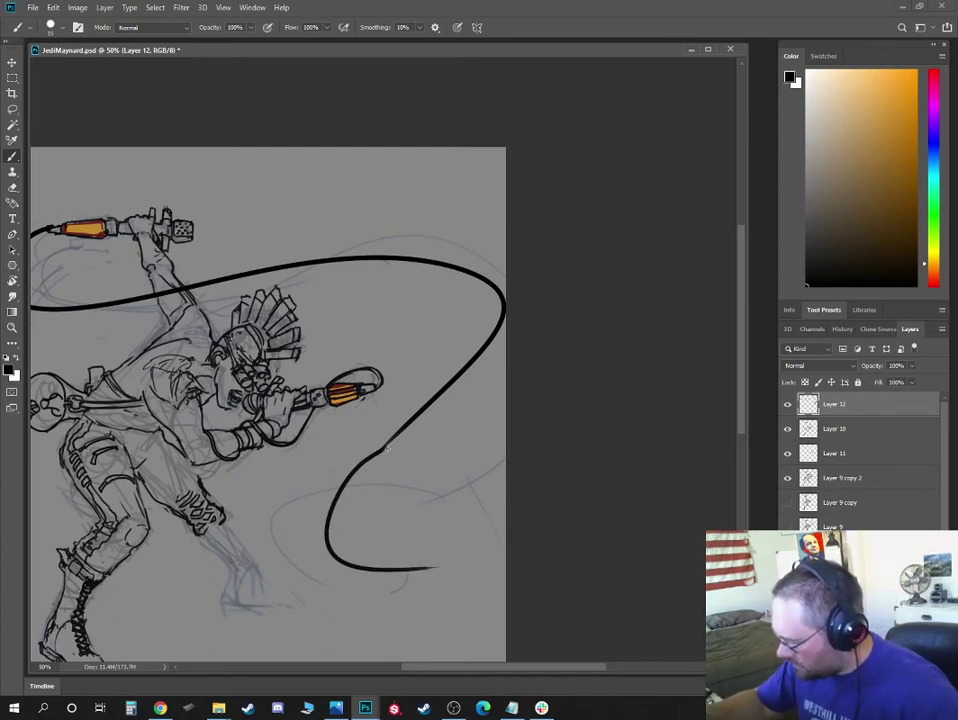
key("e")
mouse_move(381, 449)
left_mouse_down()
mouse_move(331, 545)
mouse_move(351, 484)
left_mouse_up()
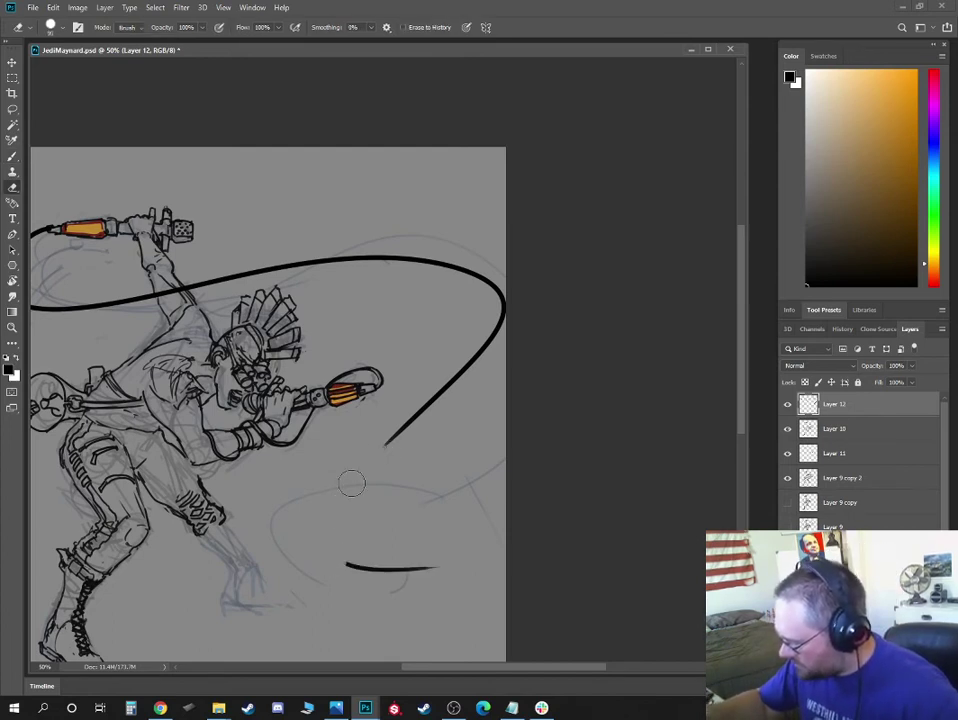
key("b")
left_click_drag(385, 443, 410, 556)
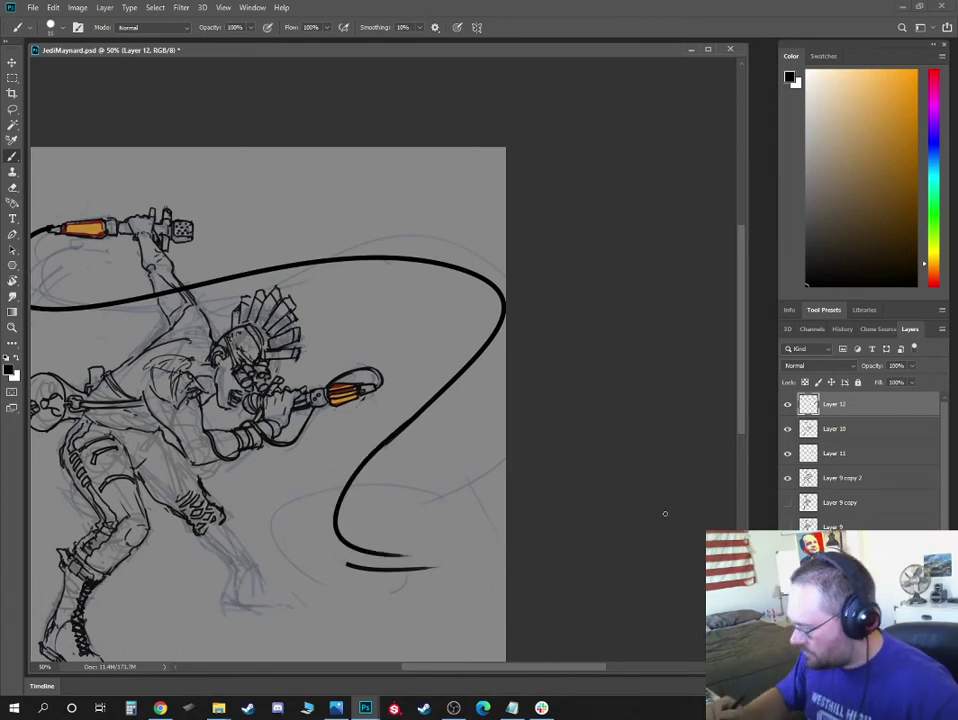
key("e")
mouse_move(350, 566)
left_mouse_down()
mouse_move(440, 566)
mouse_move(508, 526)
mouse_move(658, 491)
mouse_move(641, 495)
left_mouse_up()
key("b")
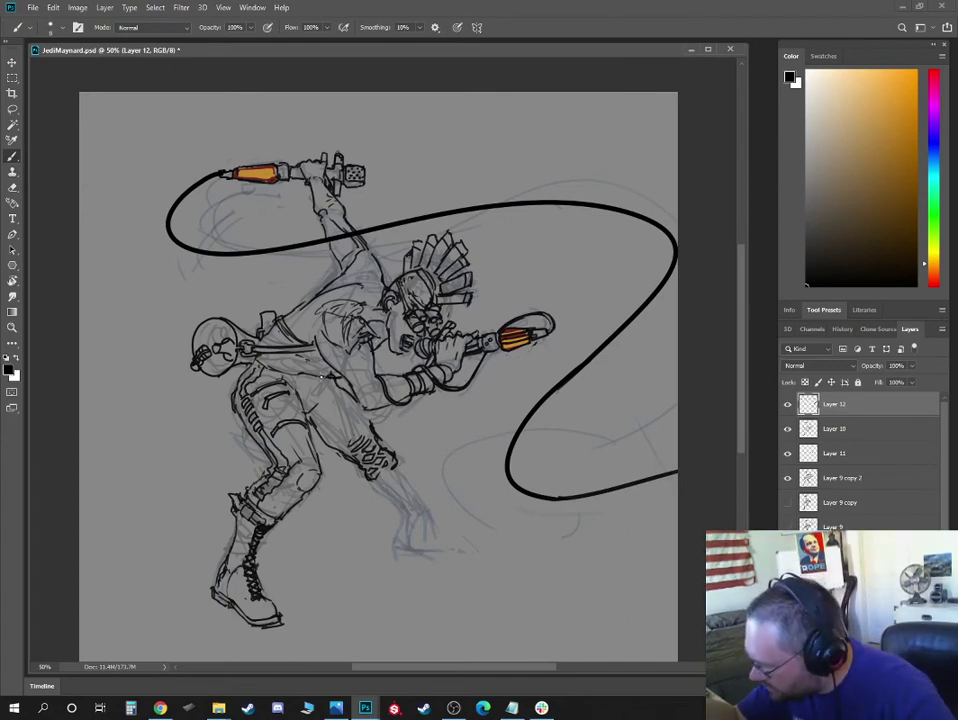
Ink a curved strap under the belt and a rounded loop around the pouch on the figure's back
mouse_move(321, 376)
left_mouse_down()
mouse_move(268, 356)
mouse_move(251, 316)
mouse_move(268, 316)
left_mouse_up()
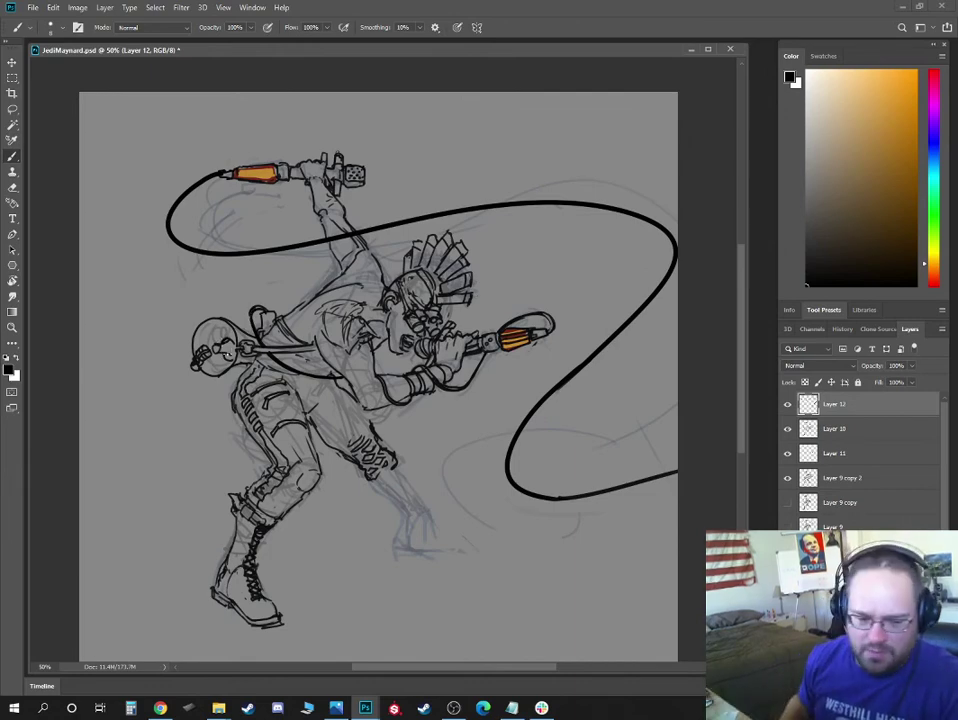
key("space")
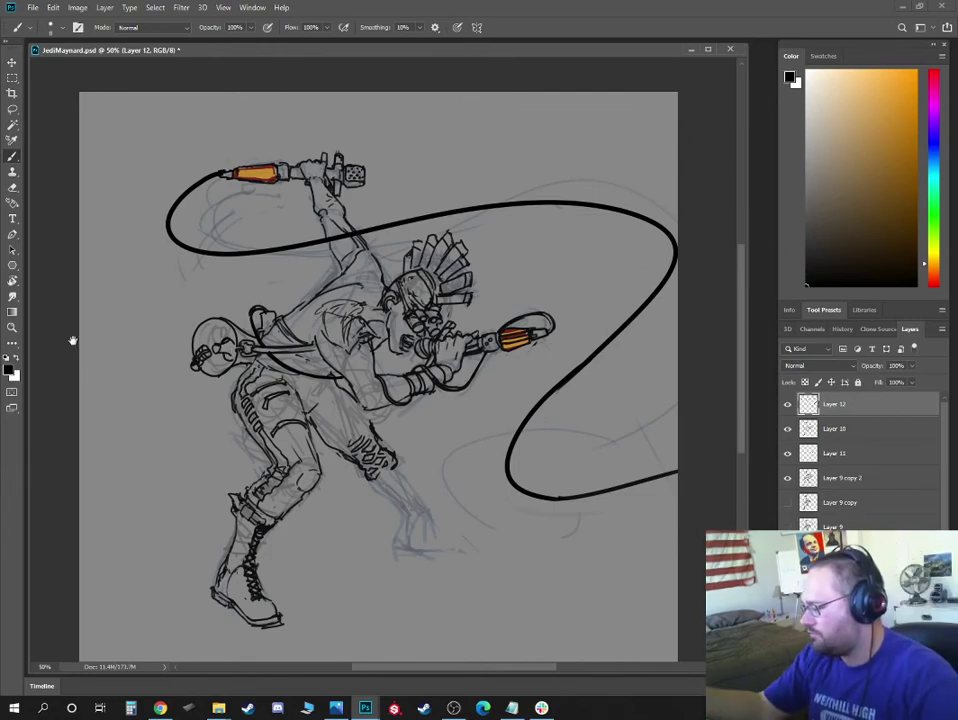
left_click_drag(73, 340, 88, 451)
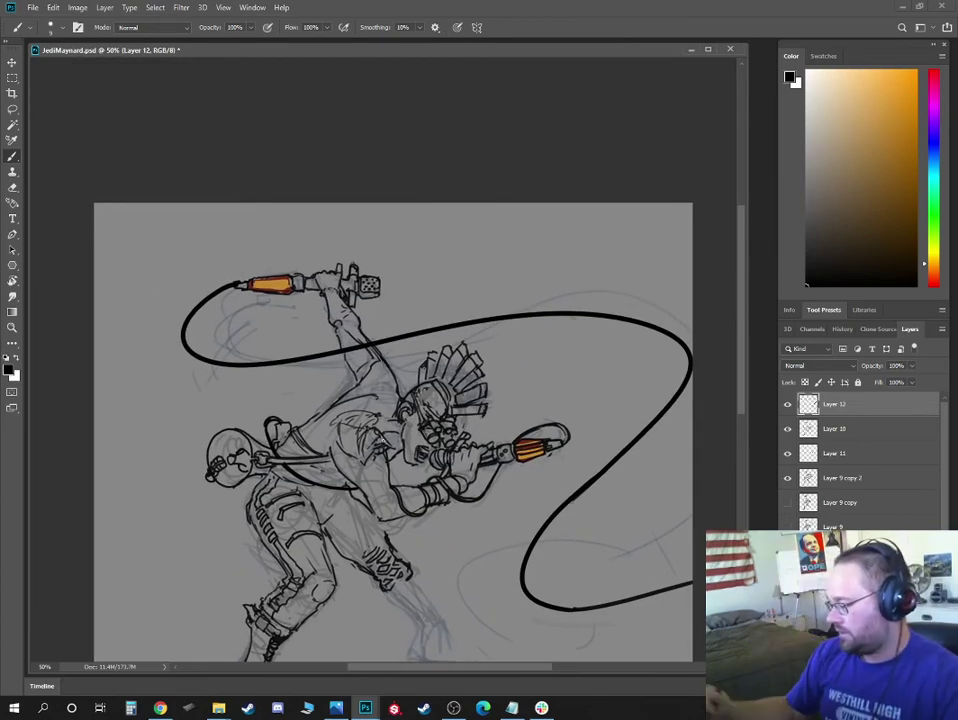
Ink the extended leg's shin, ankle wrinkles and boot with its sole, using a 7 px brush
key("bracketleft")
key("bracketleft")
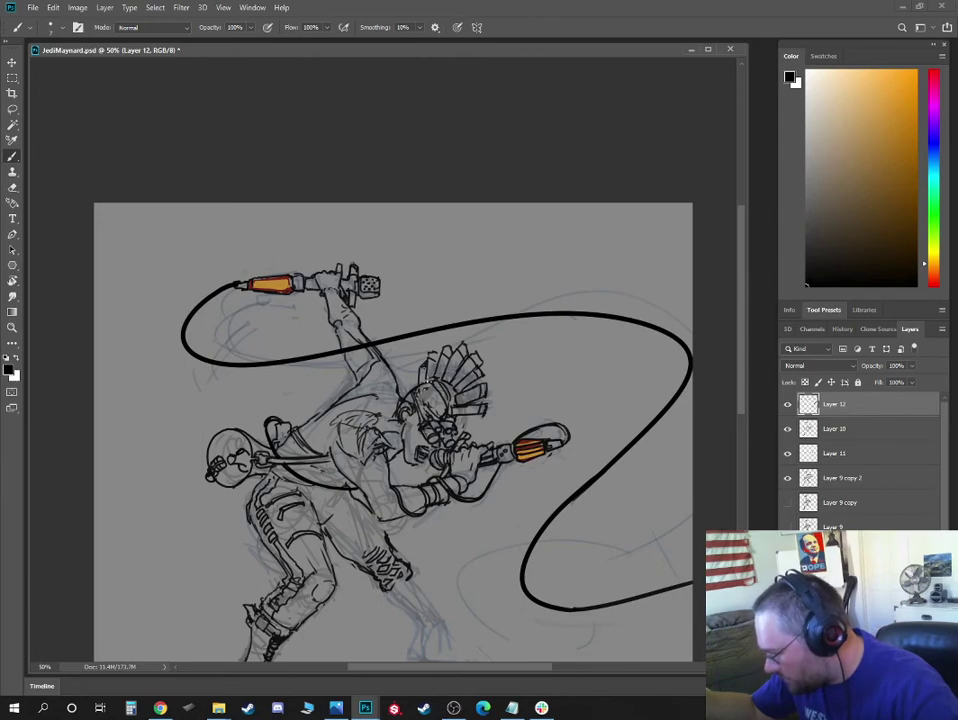
left_click_drag(426, 547, 412, 504)
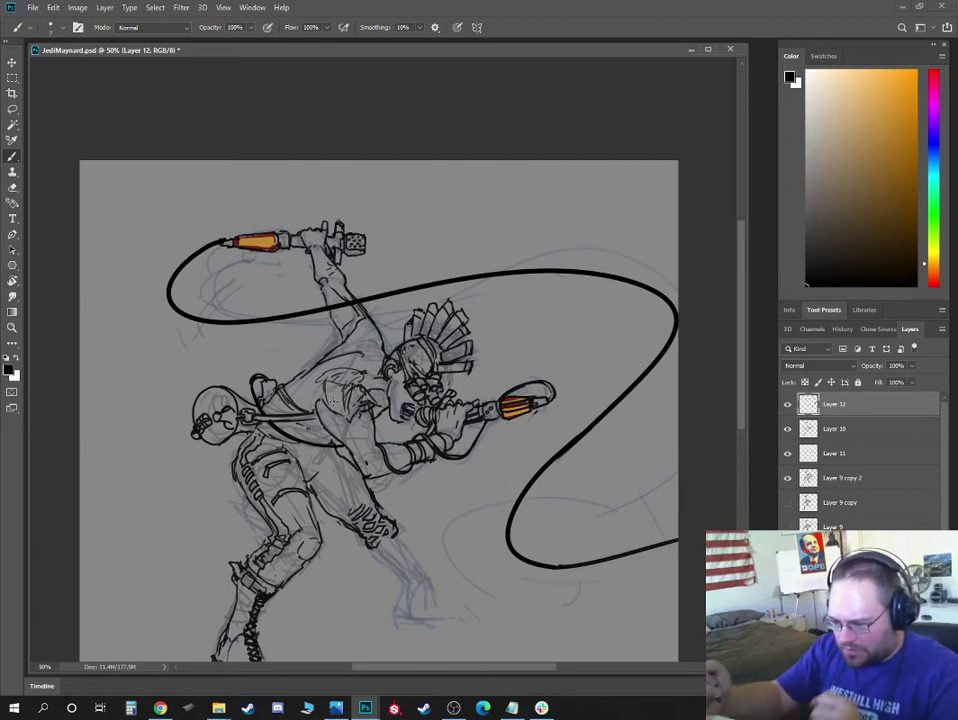
left_click_drag(481, 470, 475, 374)
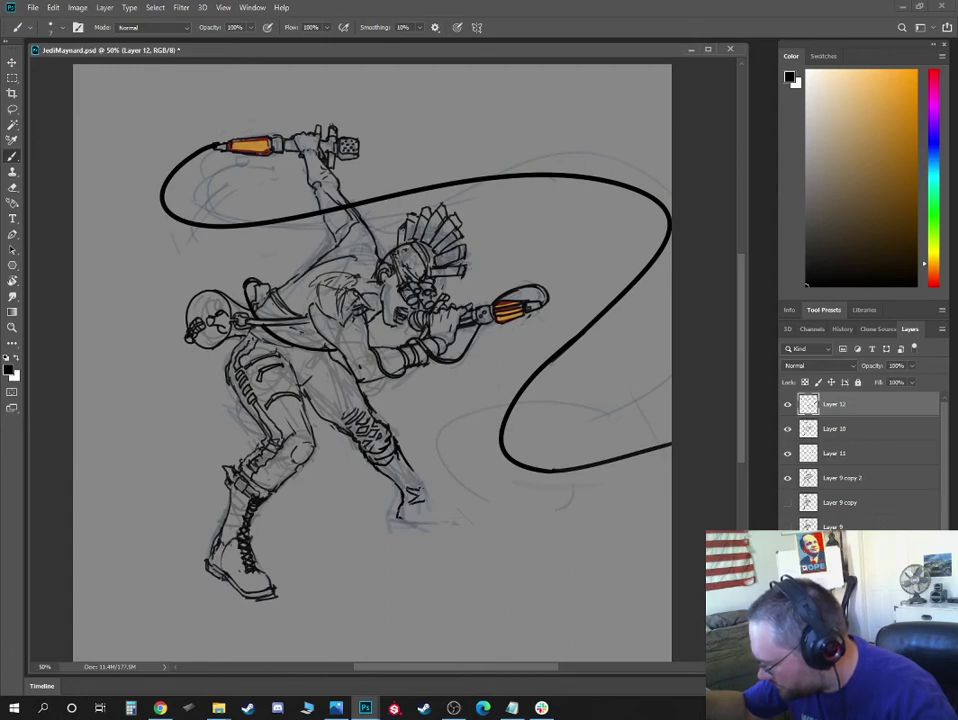
left_click_drag(405, 458, 415, 471)
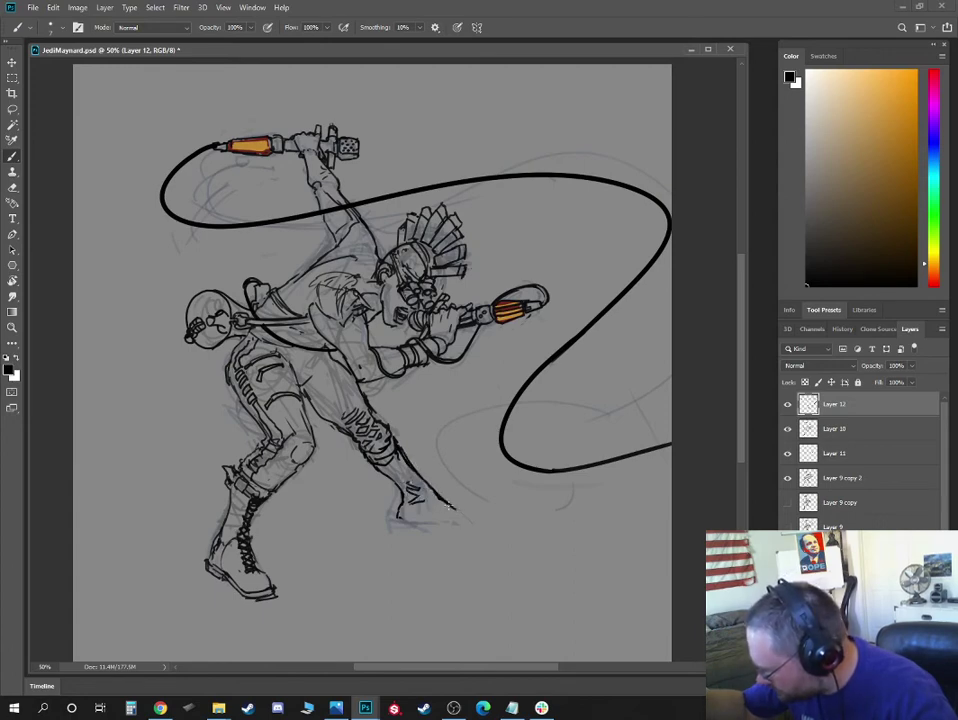
left_click_drag(449, 506, 465, 513)
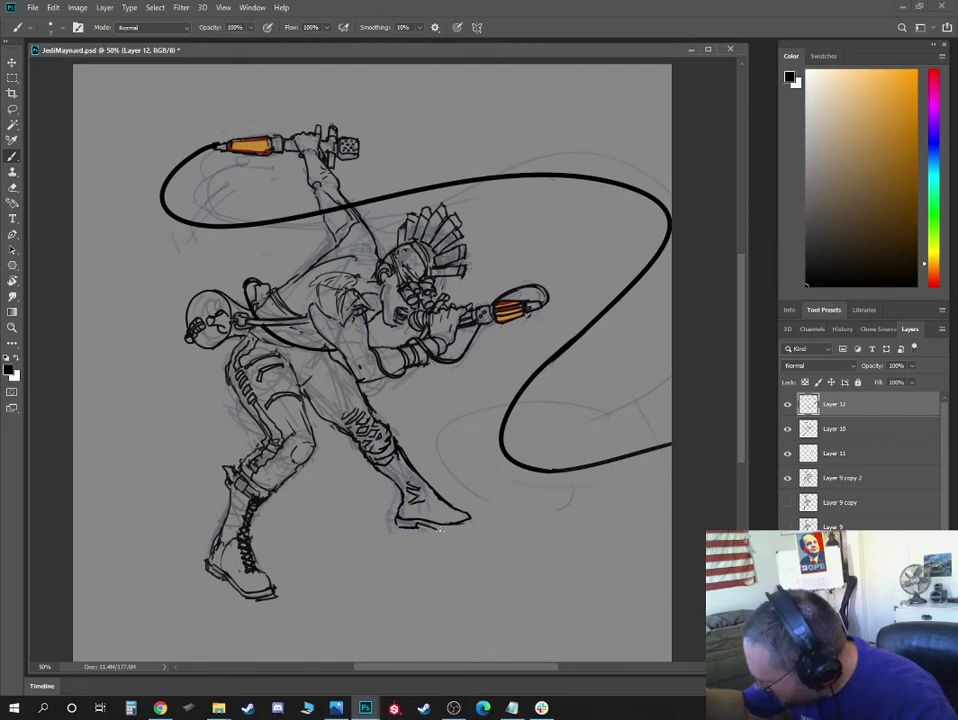
left_click_drag(456, 530, 473, 521)
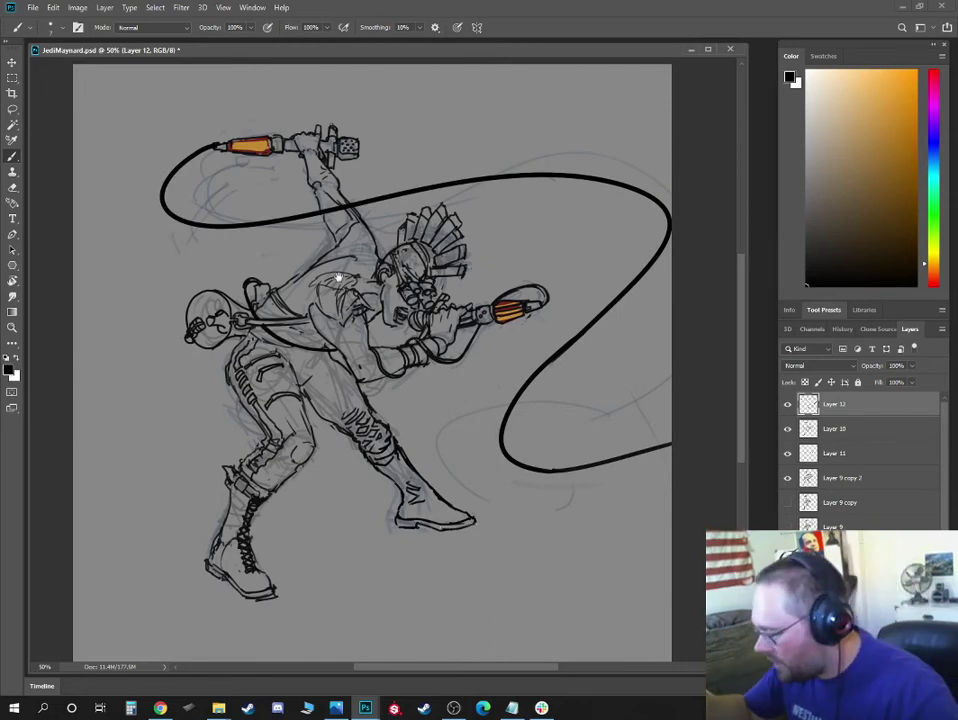
Merge Layer 10 and Layer 12 into one line-art layer and compare the drawing with it hidden and shown
left_click_drag(340, 282, 364, 371)
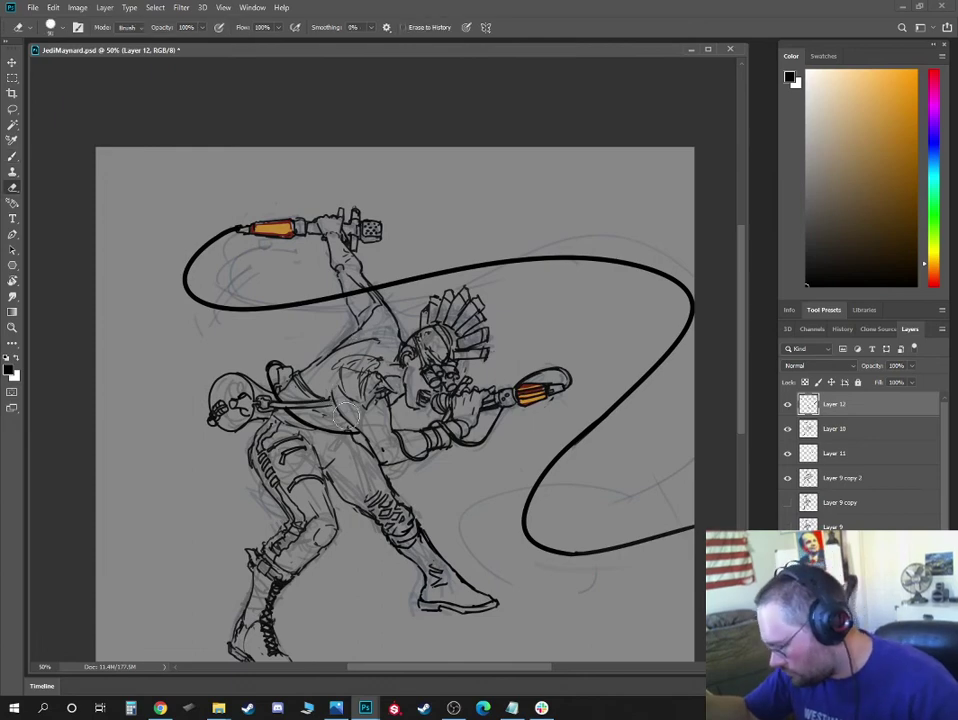
key("ctrl+minus")
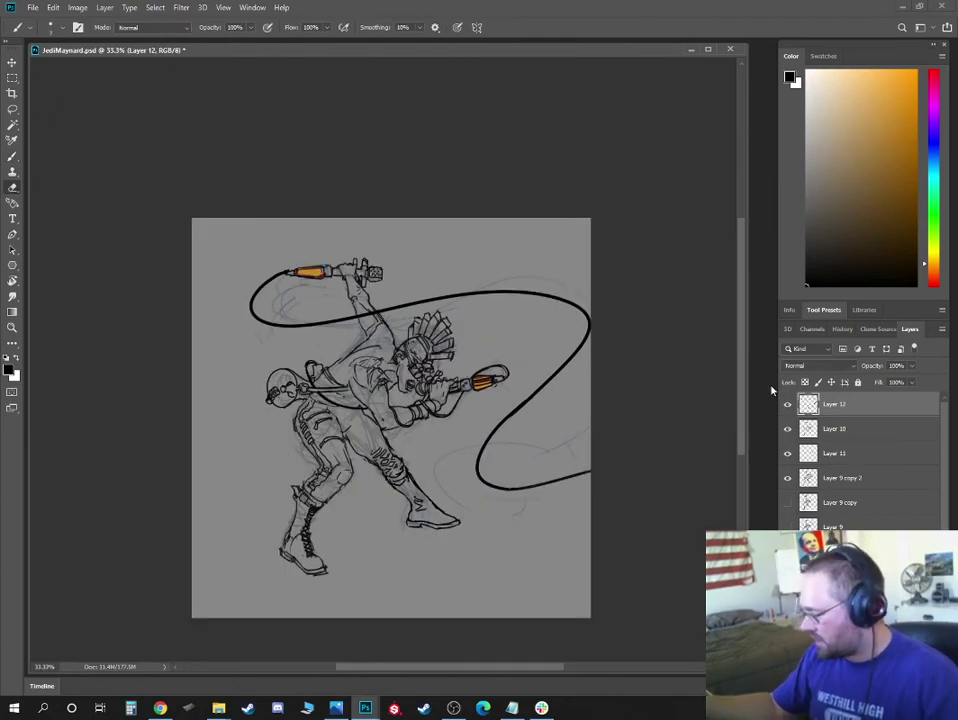
key("e")
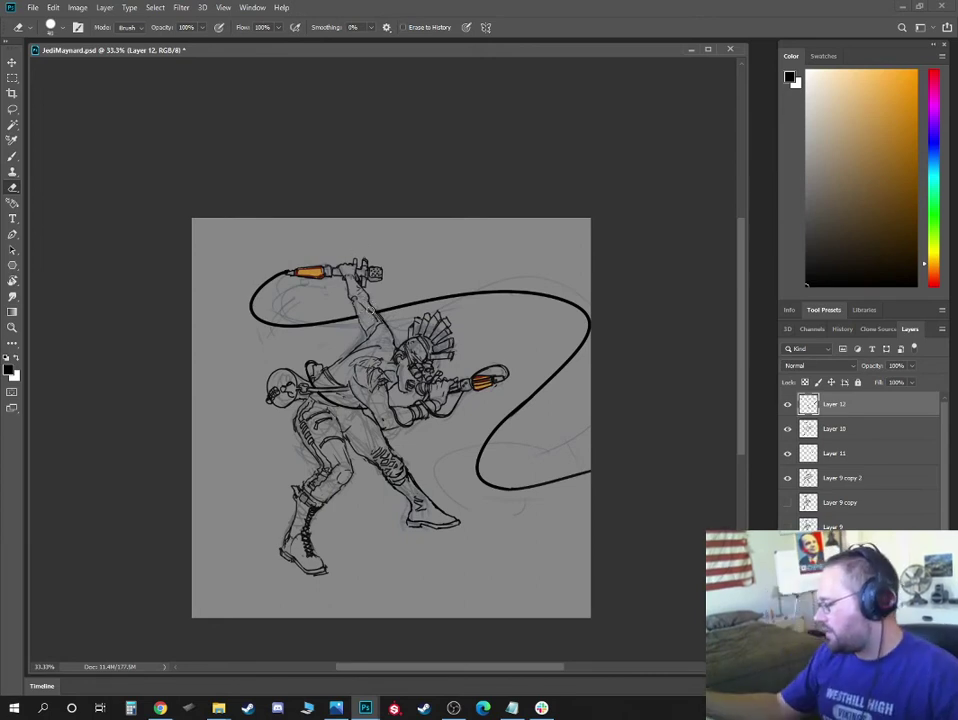
left_click(842, 429, "ctrl")
key("ctrl+e")
left_click(787, 408)
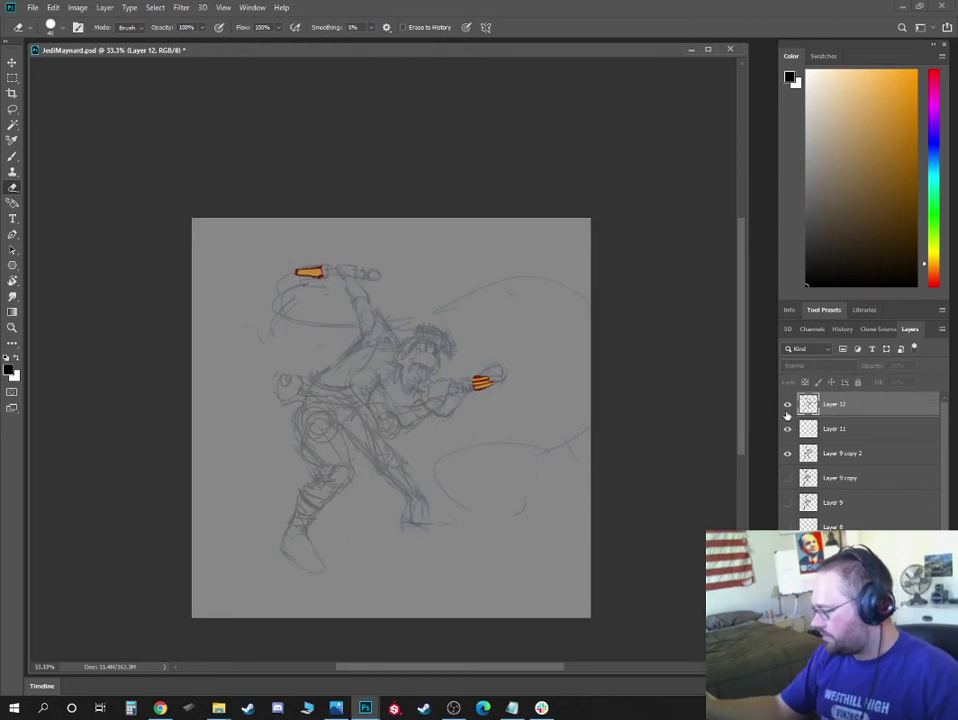
left_click(787, 408)
left_click_drag(467, 487, 425, 495)
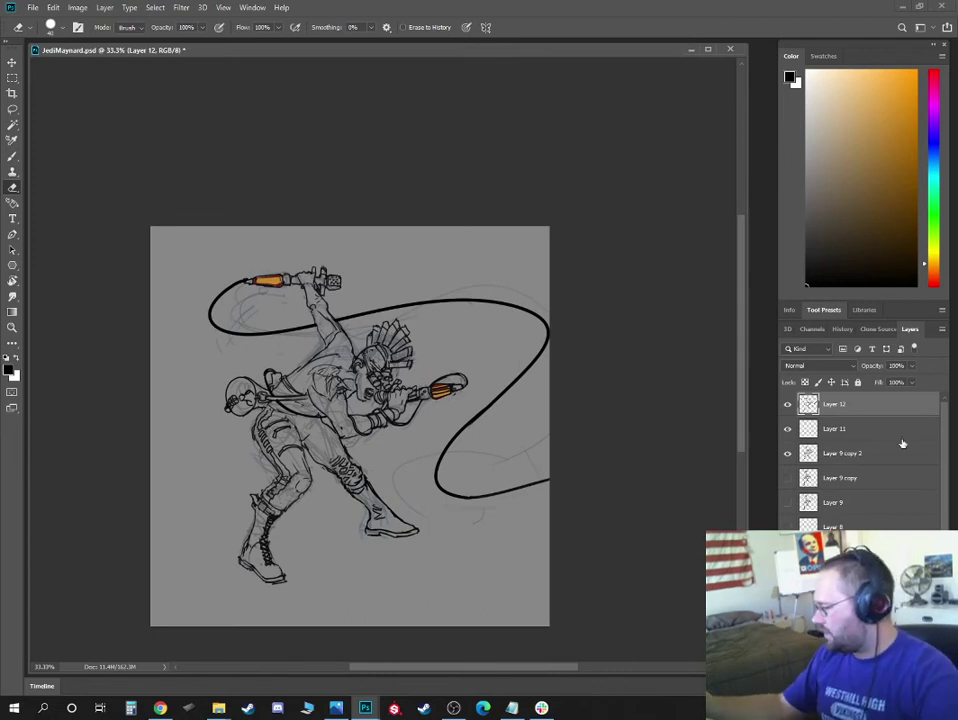
Set the foreground colour to dark red, add a new layer above the line art and make Layer 12 active
left_click_drag(935, 275, 935, 286)
left_click(901, 156)
left_click(914, 160)
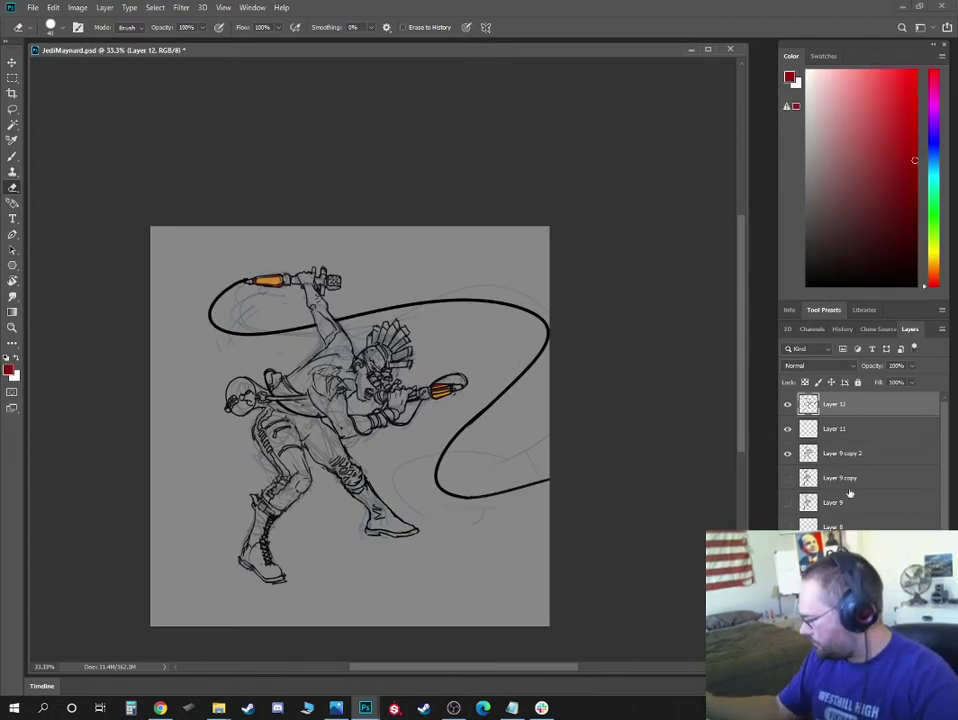
left_click(911, 686)
left_click(810, 428)
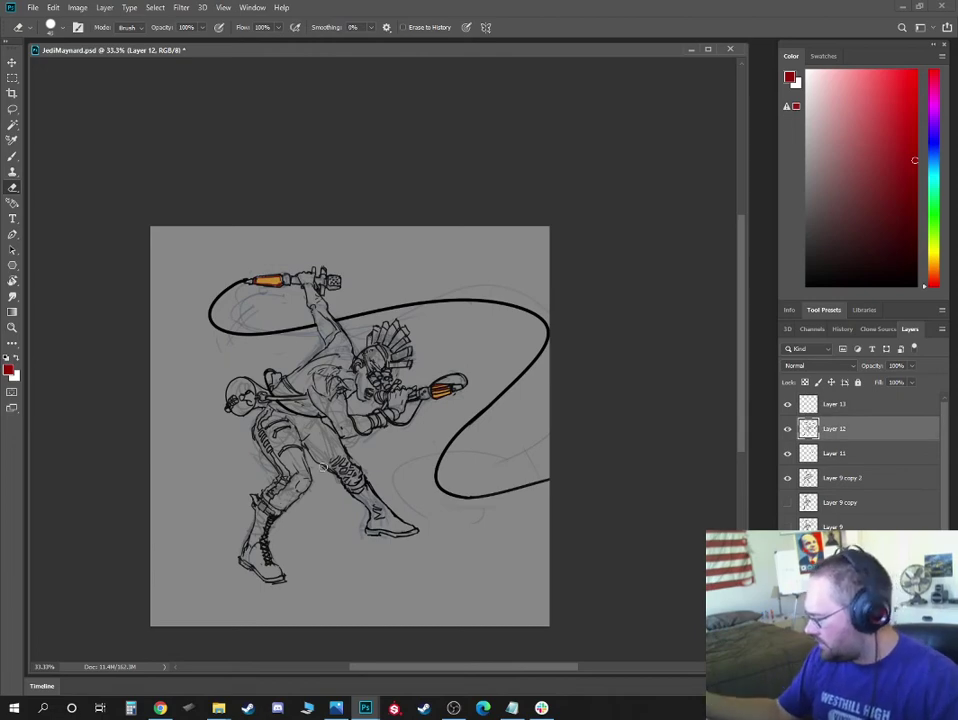
Try selecting the cord on Layer 12 with the Magic Wand, turning on Contiguous between attempts, and clear the selection
key("w")
left_click(457, 302)
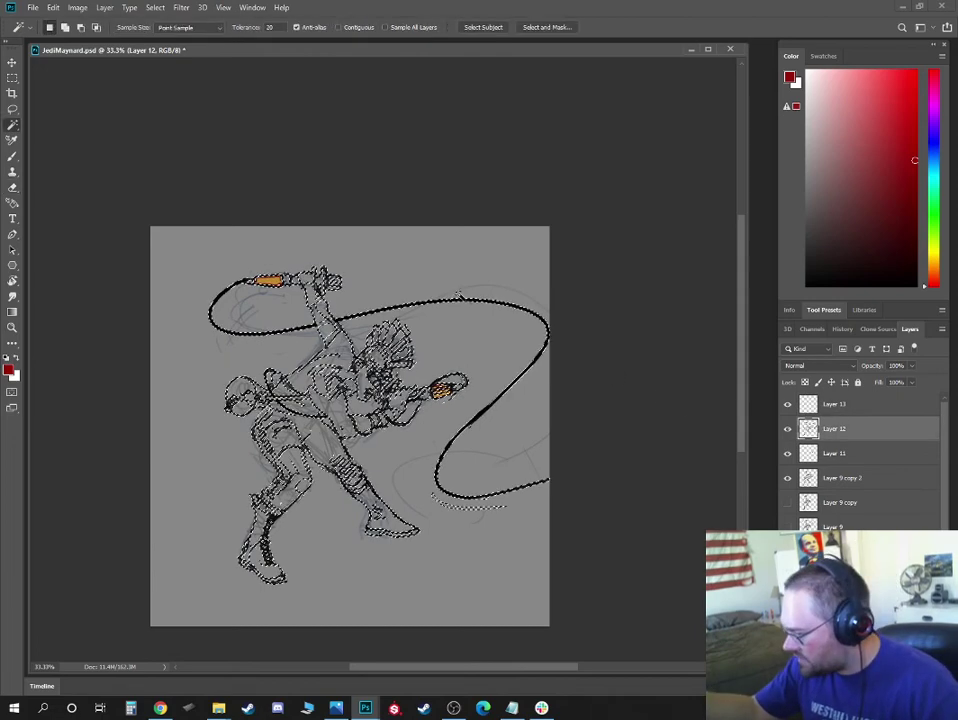
key("ctrl+d")
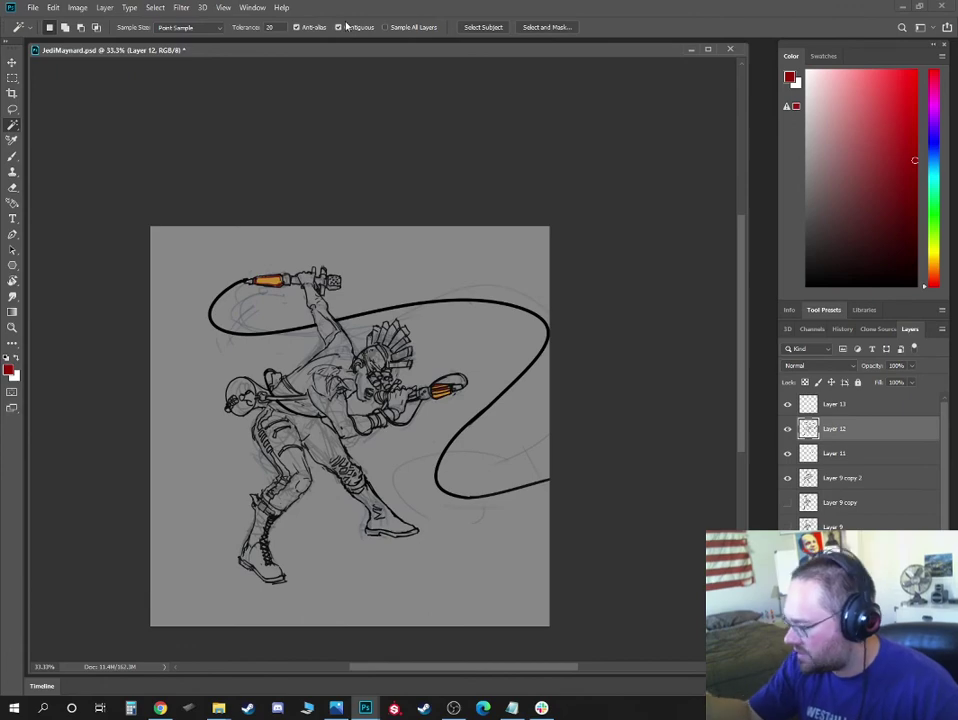
left_click(309, 326)
key("ctrl+d")
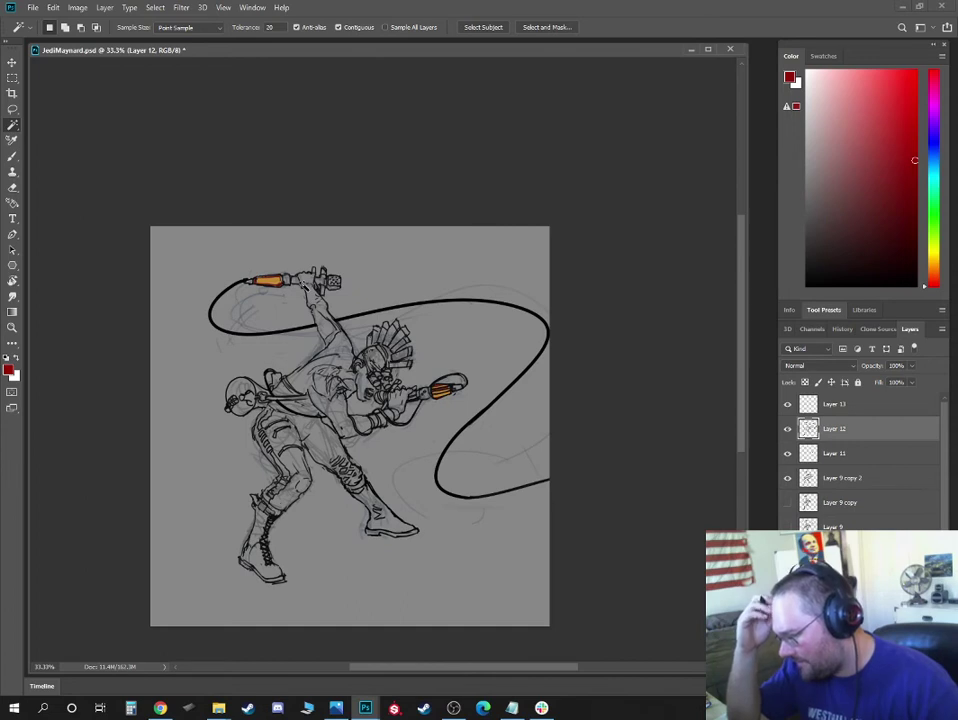
Switch to the Brush tool and choose the Soft Round Pressure Opacity preset
key("b")
right_click(378, 221)
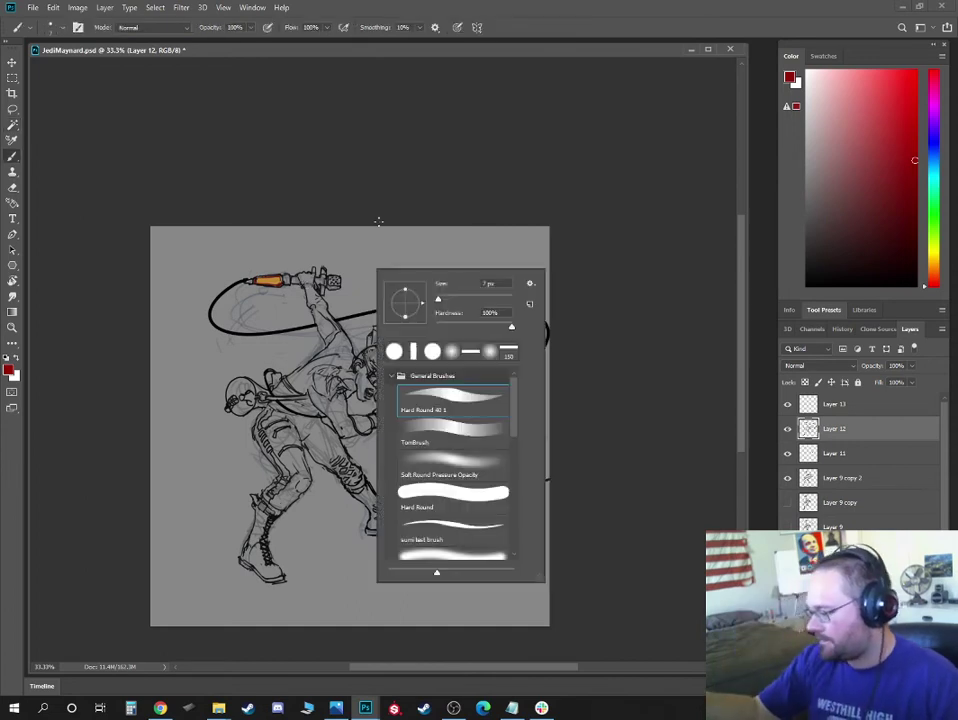
double_click(464, 465)
left_click_drag(441, 406, 524, 424)
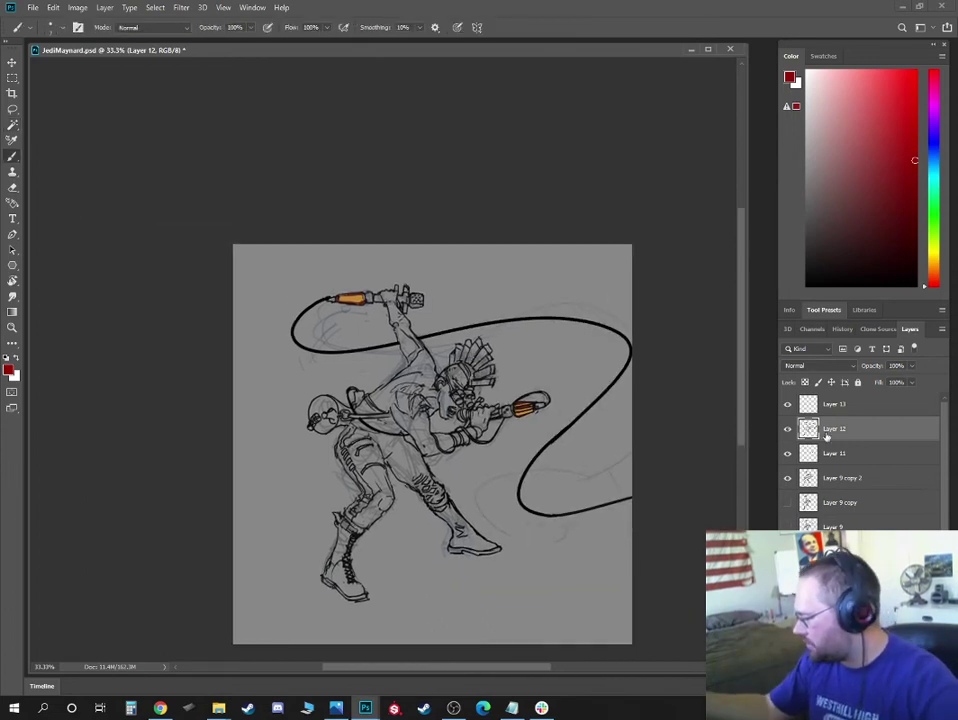
Move the line-art Layer 12 above the empty Layer 13 and rename it "line"
left_click(788, 404)
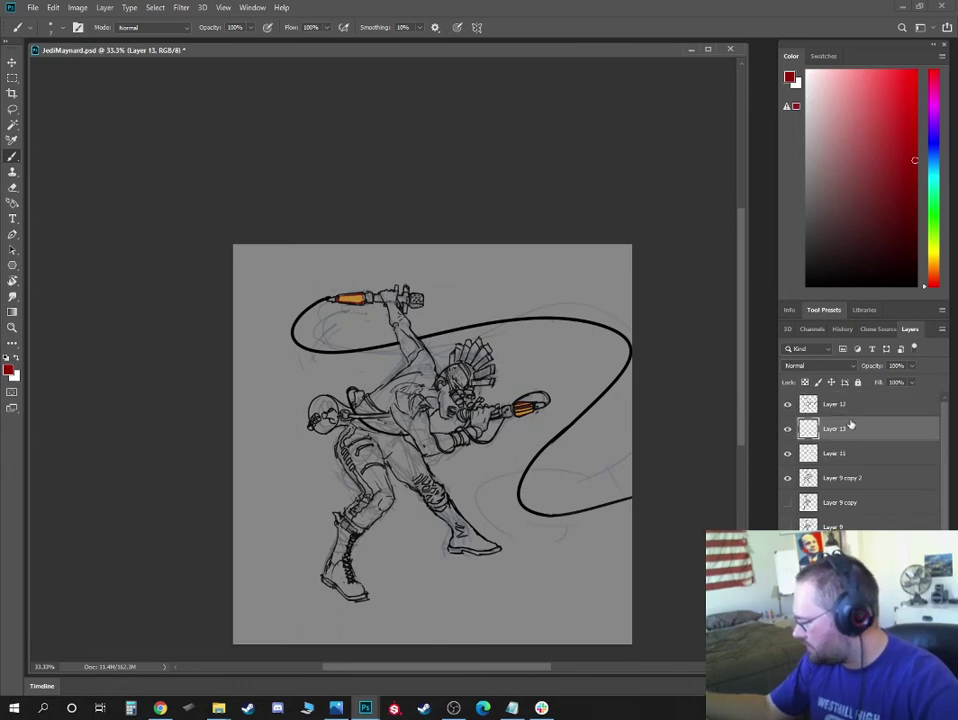
left_click_drag(840, 427, 834, 402)
double_click(834, 404)
type("line")
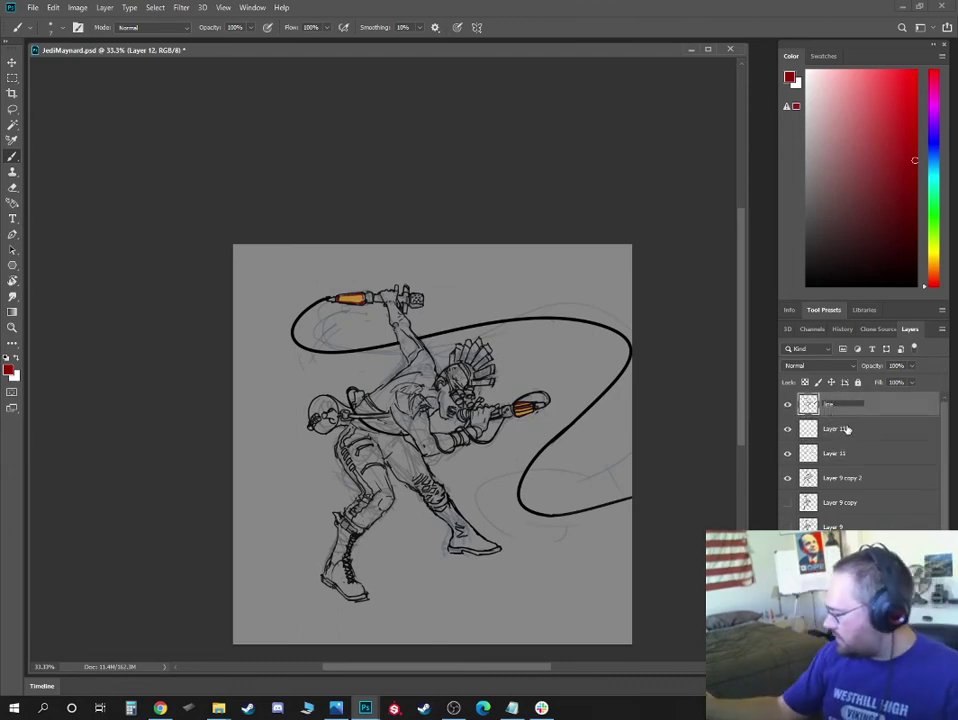
left_click(842, 430)
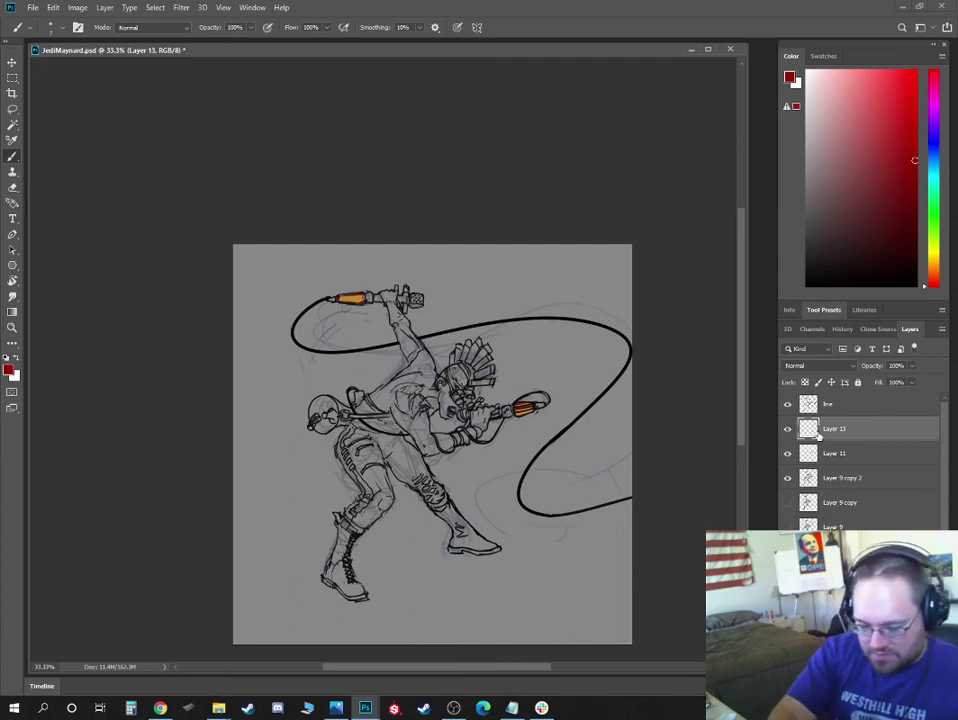
Rename the empty Layer 13 beneath the line art as "glow"
double_click(834, 430)
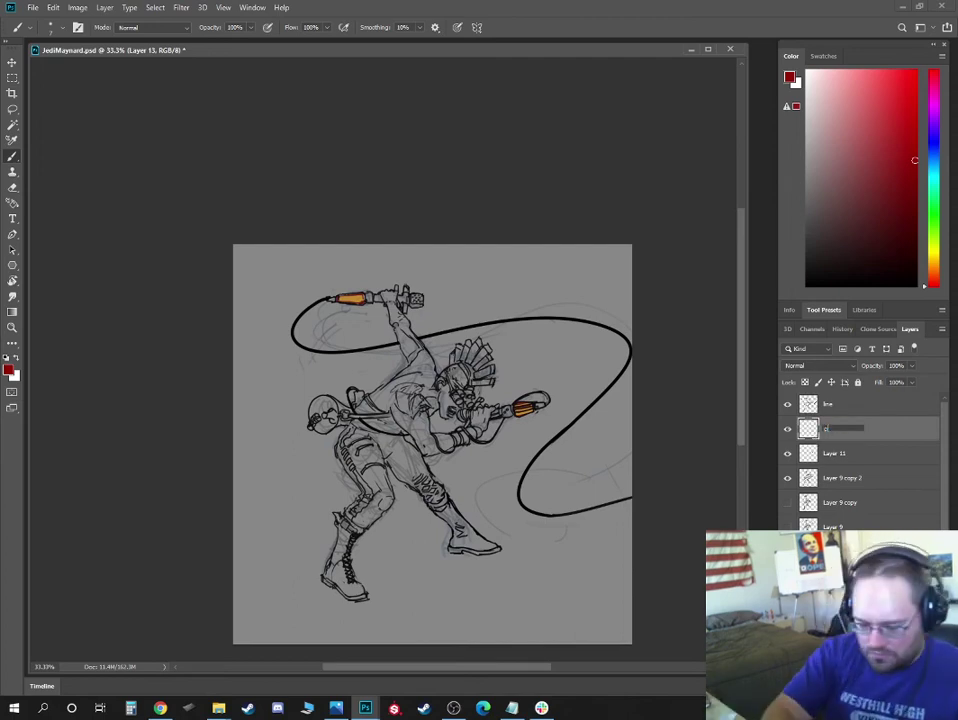
type("glow")
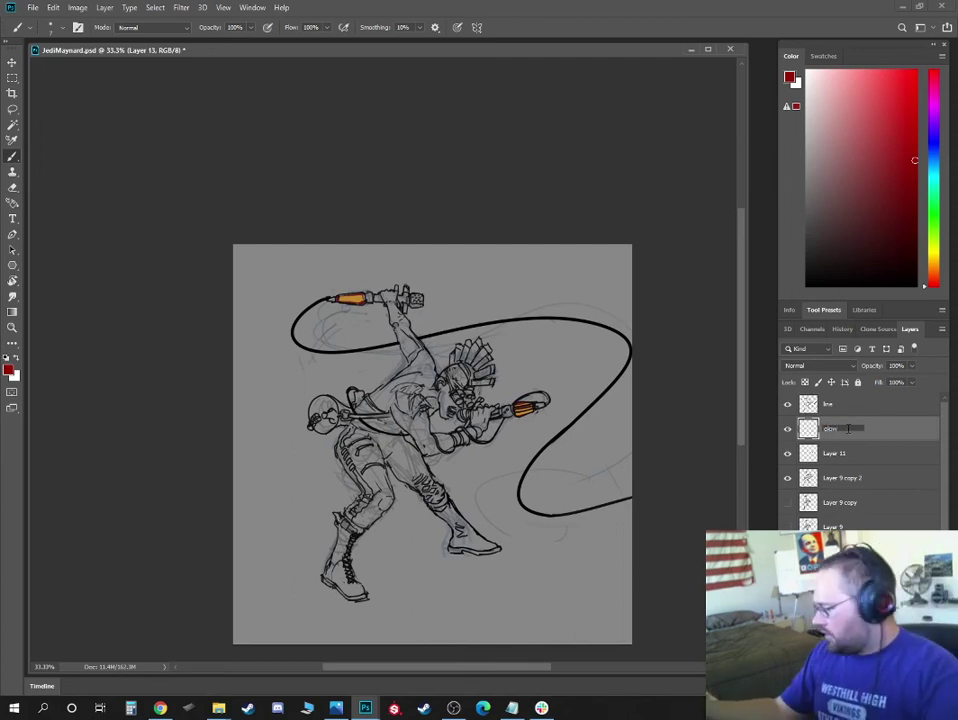
key("Return")
Paint a soft dark red glow on the glow layer along the full length of the sweeping cord
key("ctrl+plus")
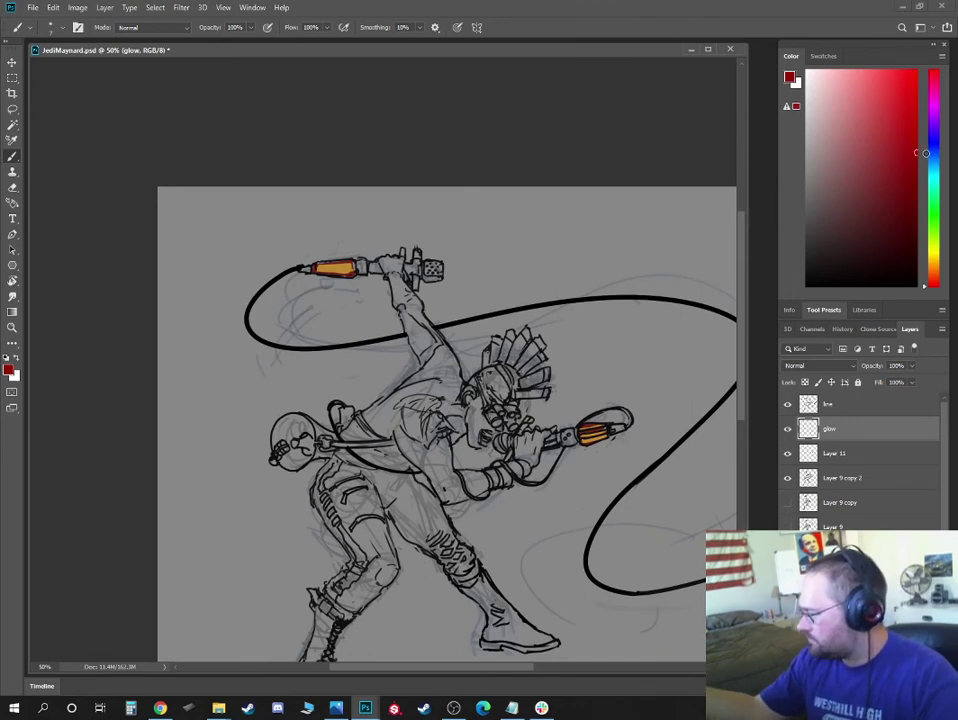
mouse_move(291, 272)
left_mouse_down()
mouse_move(245, 312)
mouse_move(248, 331)
mouse_move(283, 352)
mouse_move(395, 340)
mouse_move(571, 299)
mouse_move(729, 311)
left_mouse_up()
left_click_drag(668, 344, 485, 228)
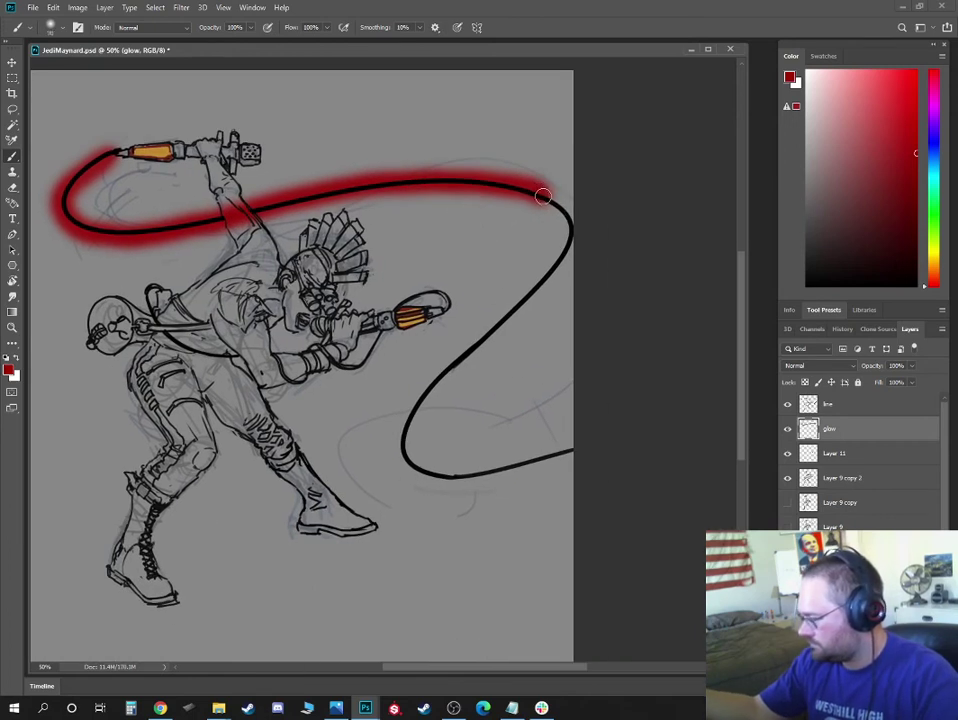
mouse_move(543, 201)
left_mouse_down()
mouse_move(569, 246)
mouse_move(513, 316)
mouse_move(455, 365)
mouse_move(449, 481)
mouse_move(620, 438)
left_mouse_up()
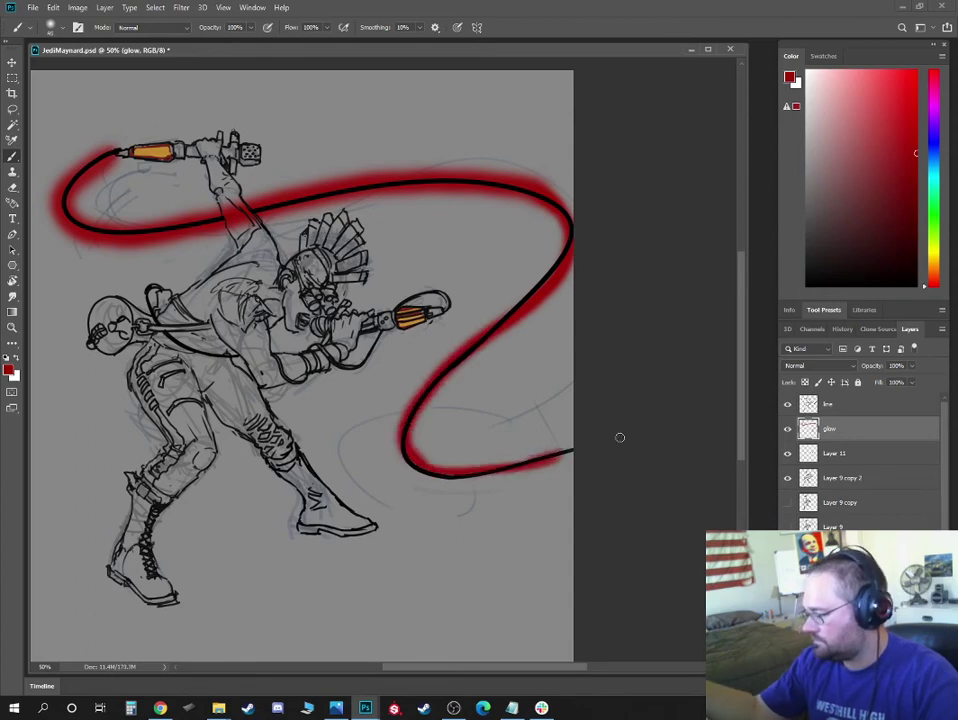
key("ctrl+minus")
key("ctrl+minus")
key("ctrl+minus")
key("ctrl+plus")
scroll(635, 427, "up", 1)
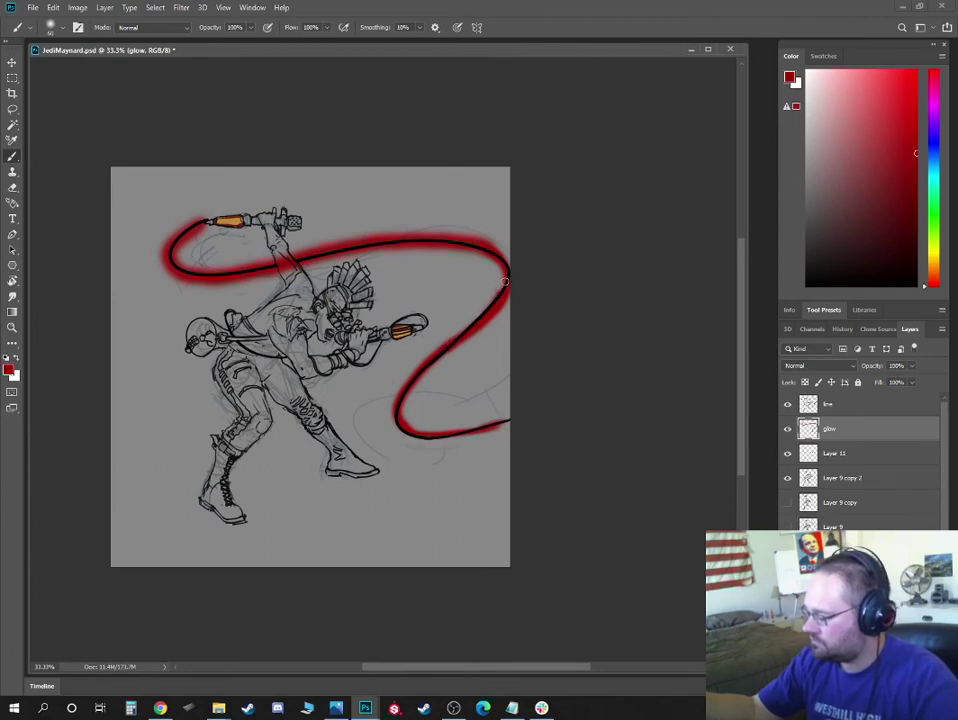
Add a new layer above the line layer and choose the TomBrush preset
left_click(838, 405)
key("ctrl+shift+alt+n")
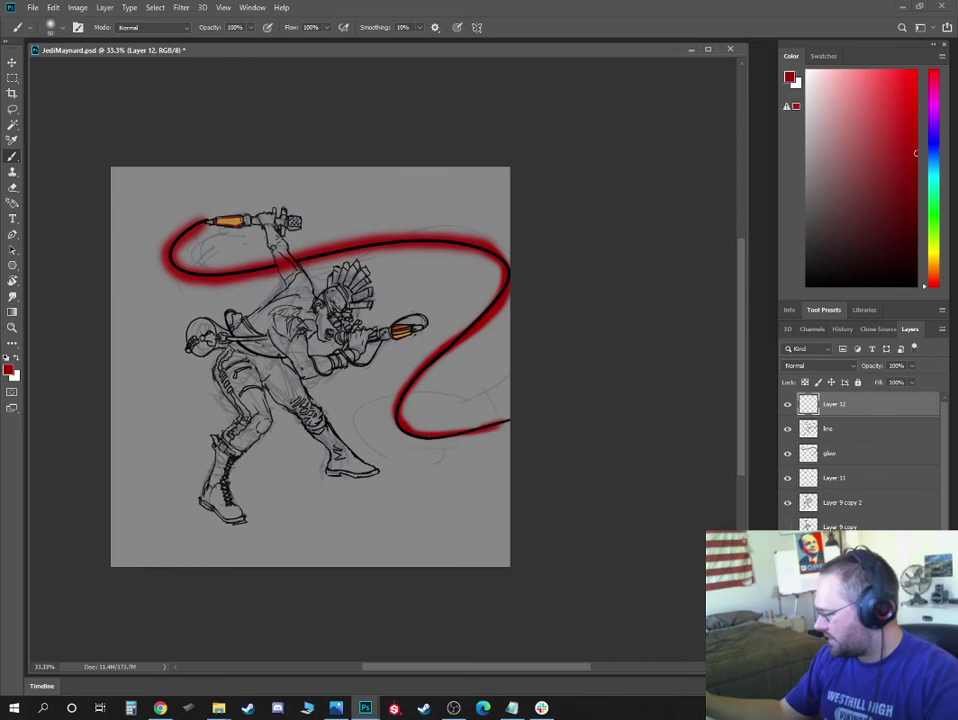
right_click(322, 260)
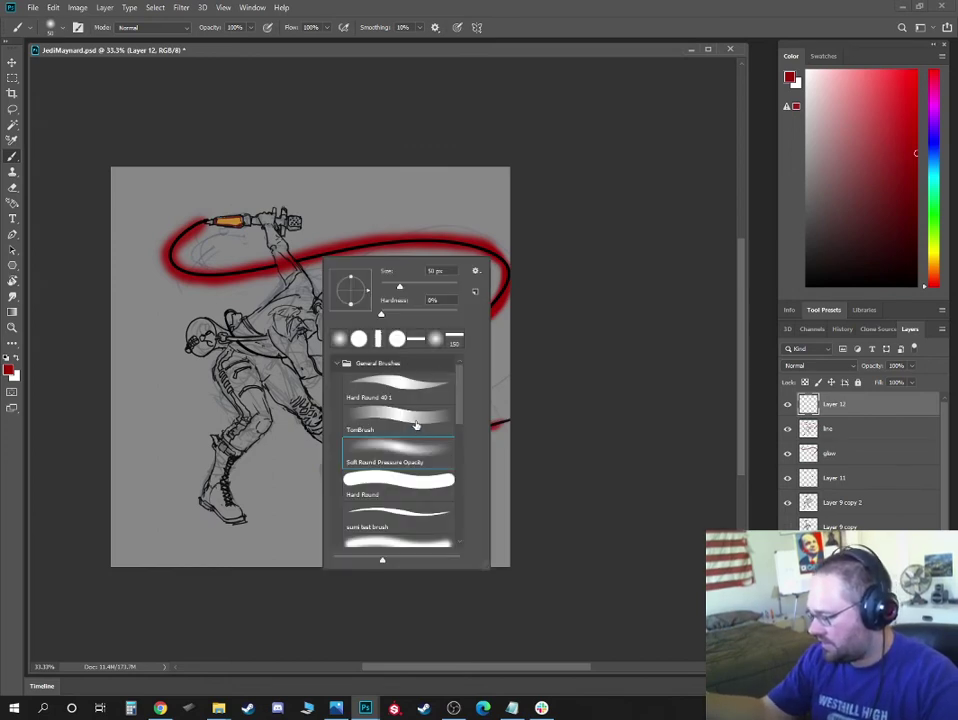
double_click(414, 426)
Set the foreground to a darker red, reduce the brush size and set the brush blending mode to Screen
left_click(903, 155)
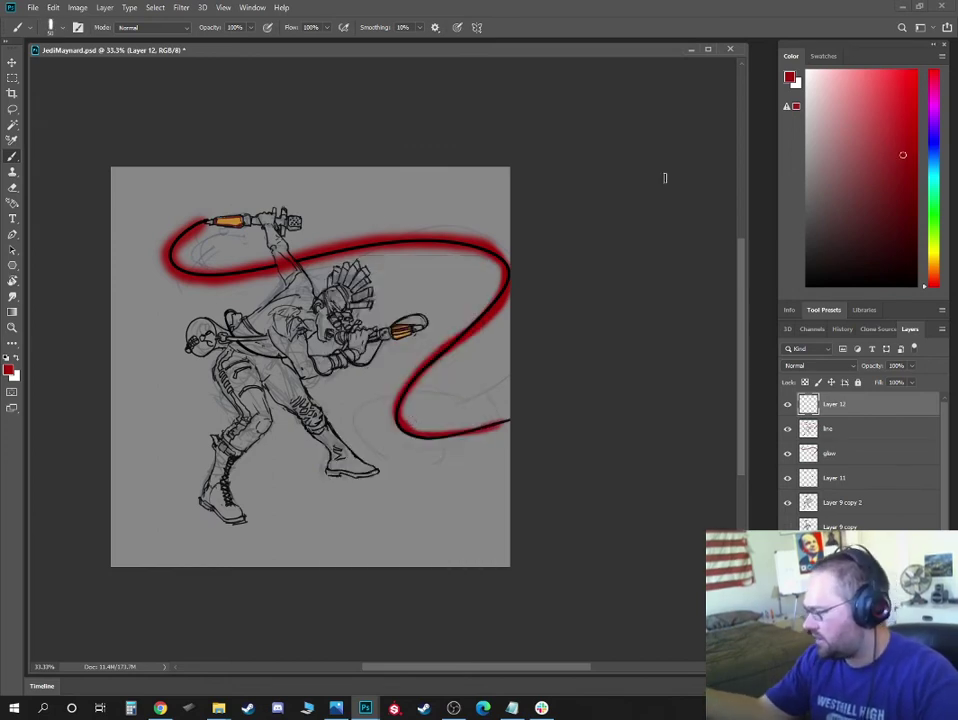
left_click_drag(376, 236, 517, 354)
key("ctrl+plus")
key("ctrl+plus")
left_click_drag(880, 150, 916, 209)
key("bracketleft")
key("bracketleft")
key("bracketleft")
left_click(180, 28)
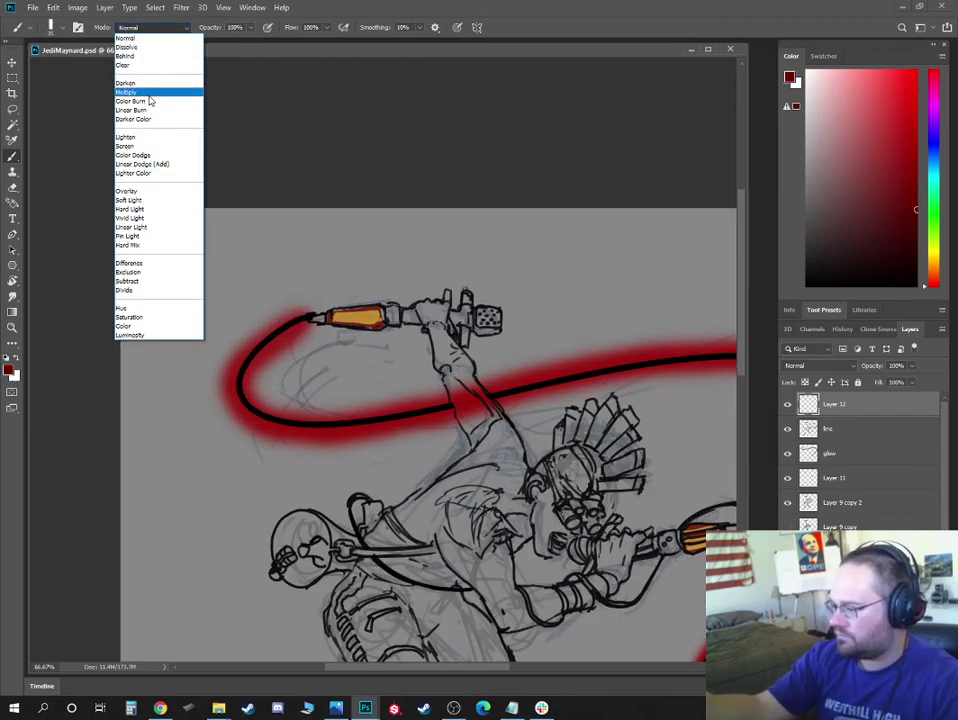
left_click(160, 145)
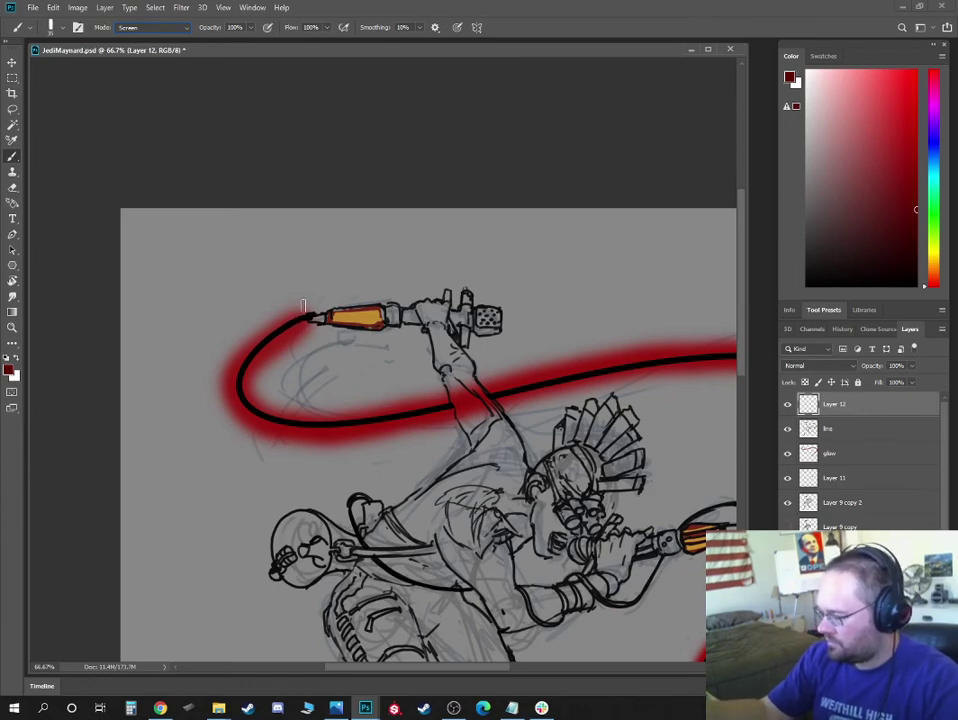
Paint short red dashes on Layer 12 along the cord's loop, from the raised microphone to the raised arm
left_click(122, 211)
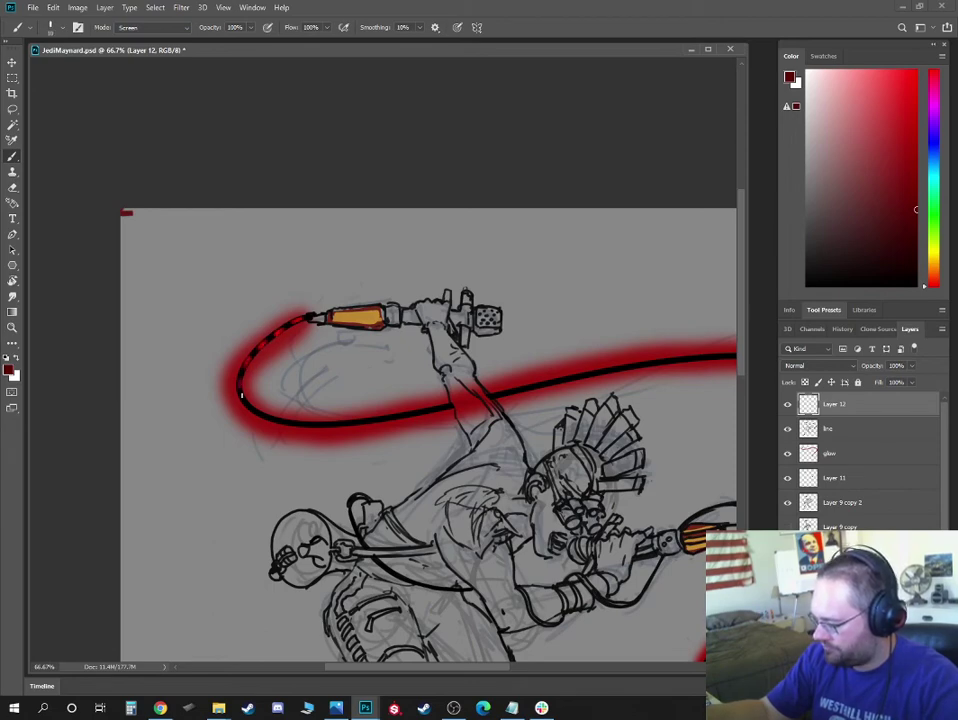
left_click_drag(241, 388, 243, 395)
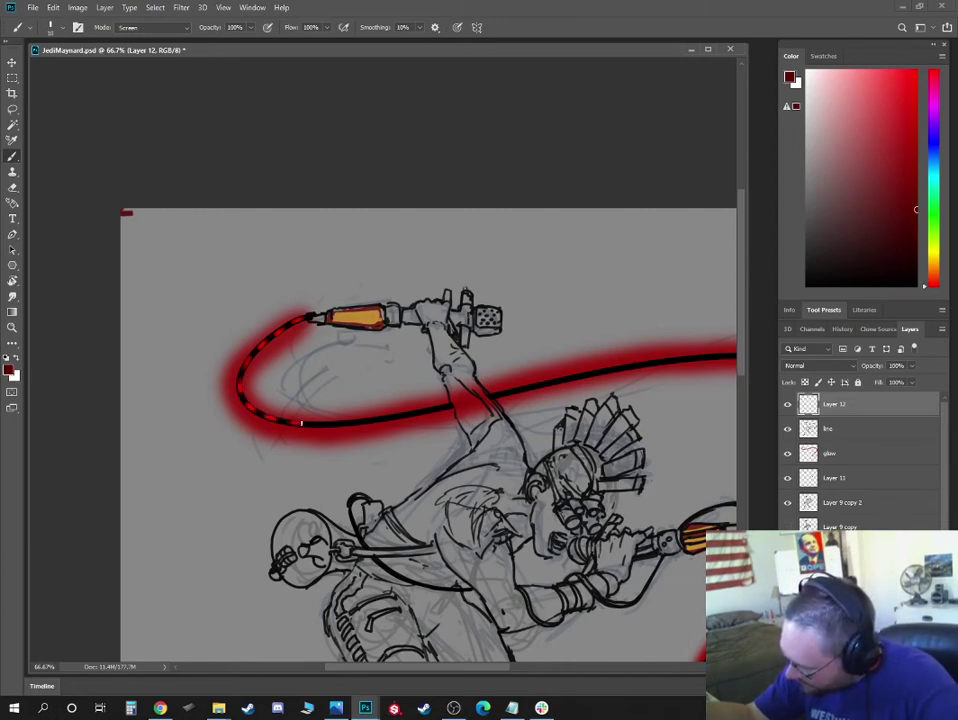
left_click_drag(301, 423, 309, 422)
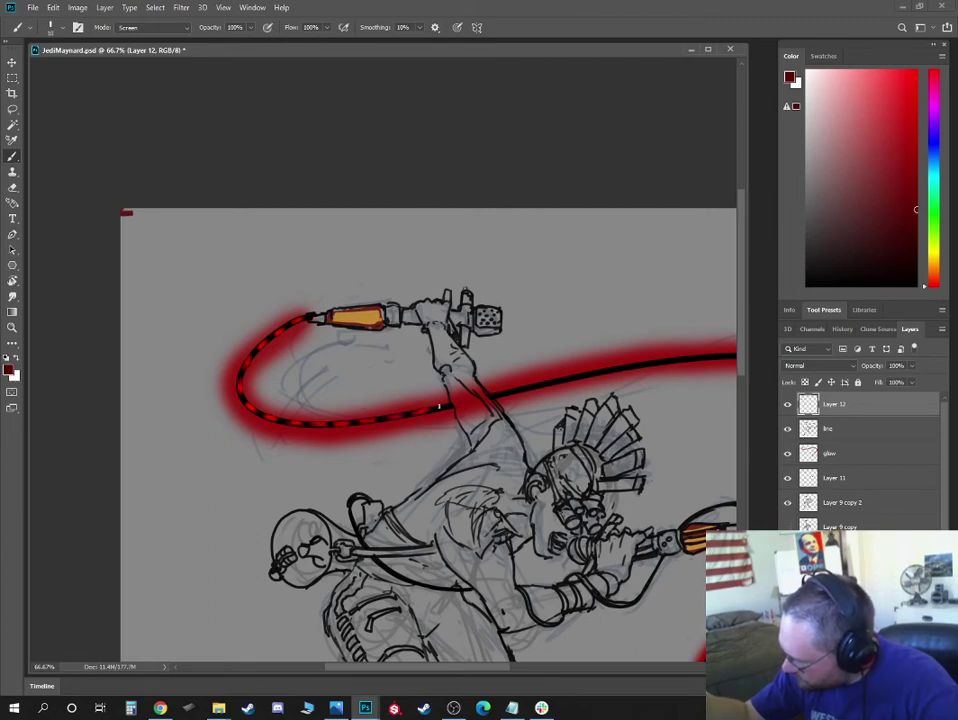
mouse_move(513, 387)
left_mouse_down()
mouse_move(413, 385)
mouse_move(412, 397)
mouse_move(435, 394)
left_mouse_up()
Continue the red dashes along the upper stretch of cord above the mohawk, adjusting the brush size between strokes
key("]")
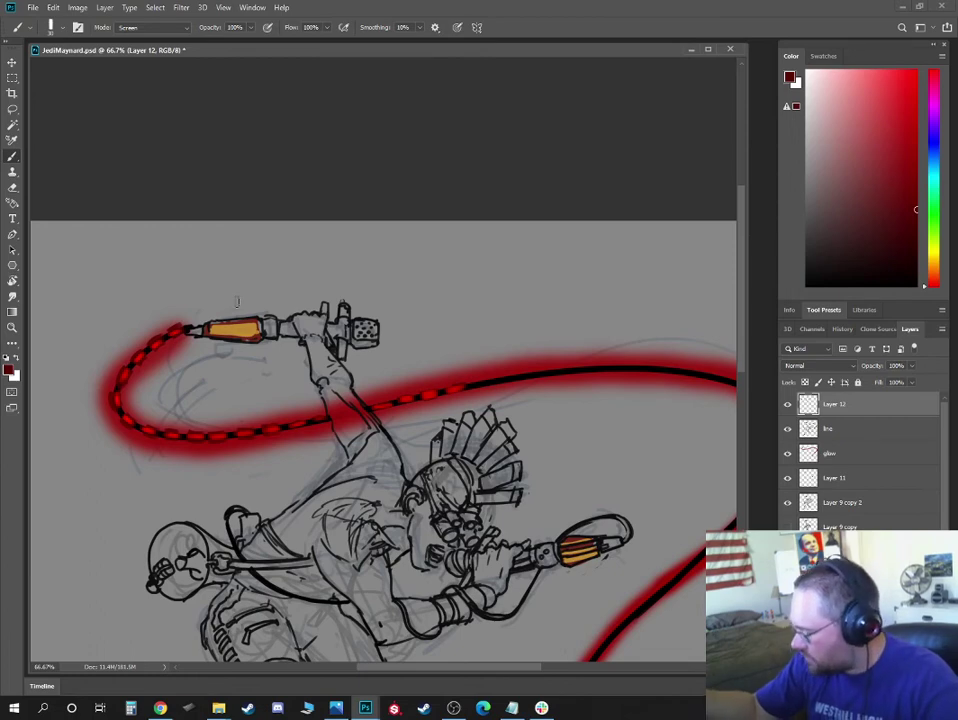
left_click_drag(479, 385, 560, 372)
key("bracketleft")
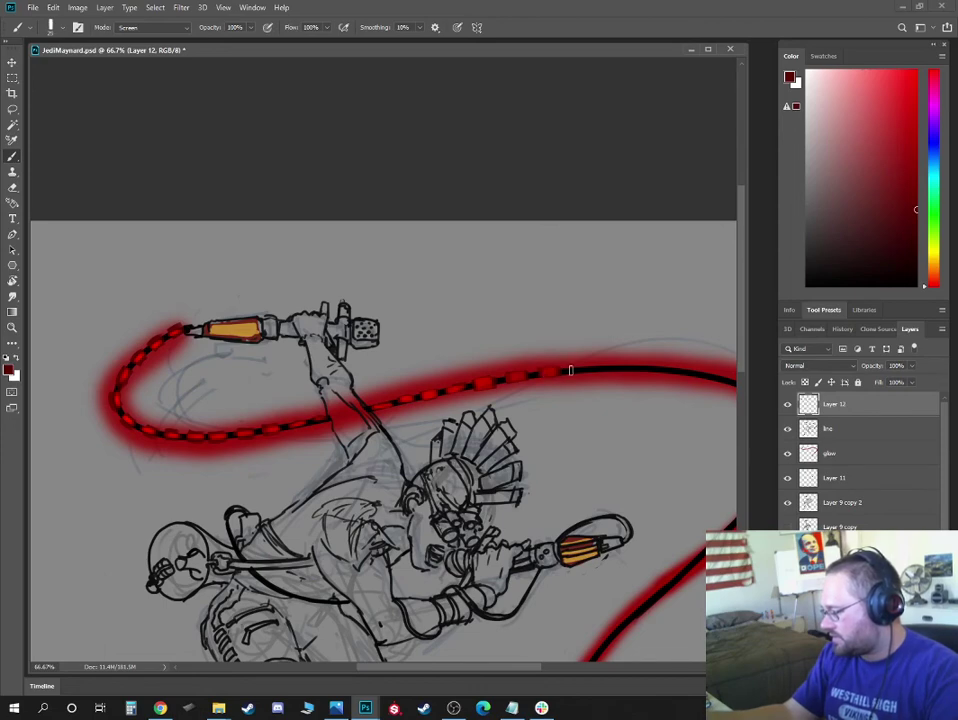
left_click_drag(588, 369, 604, 368)
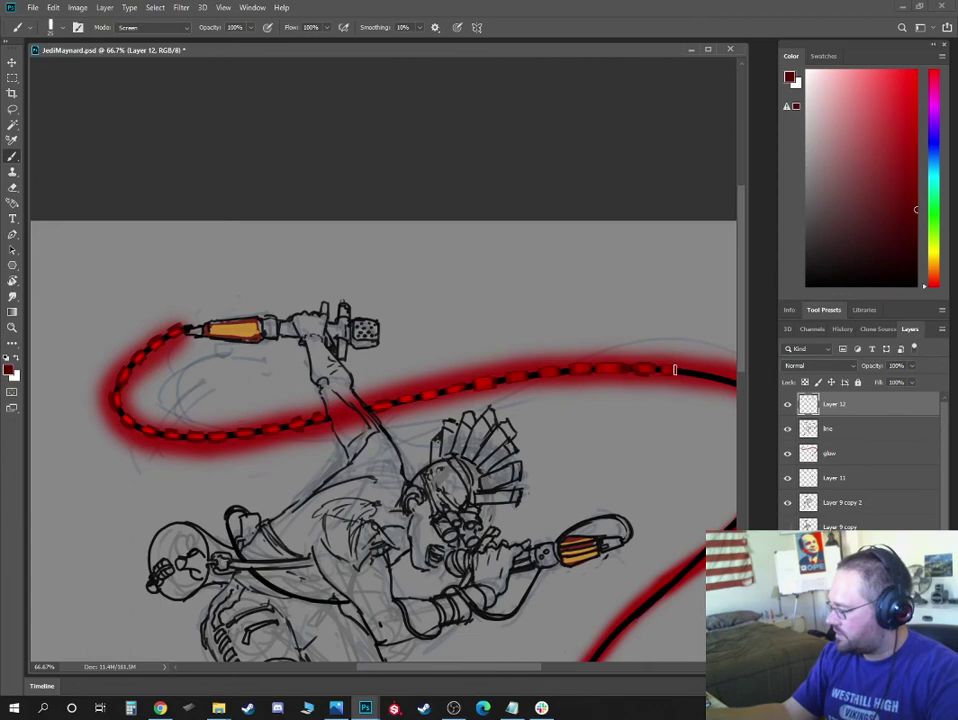
left_click_drag(675, 370, 679, 371)
key("bracketleft")
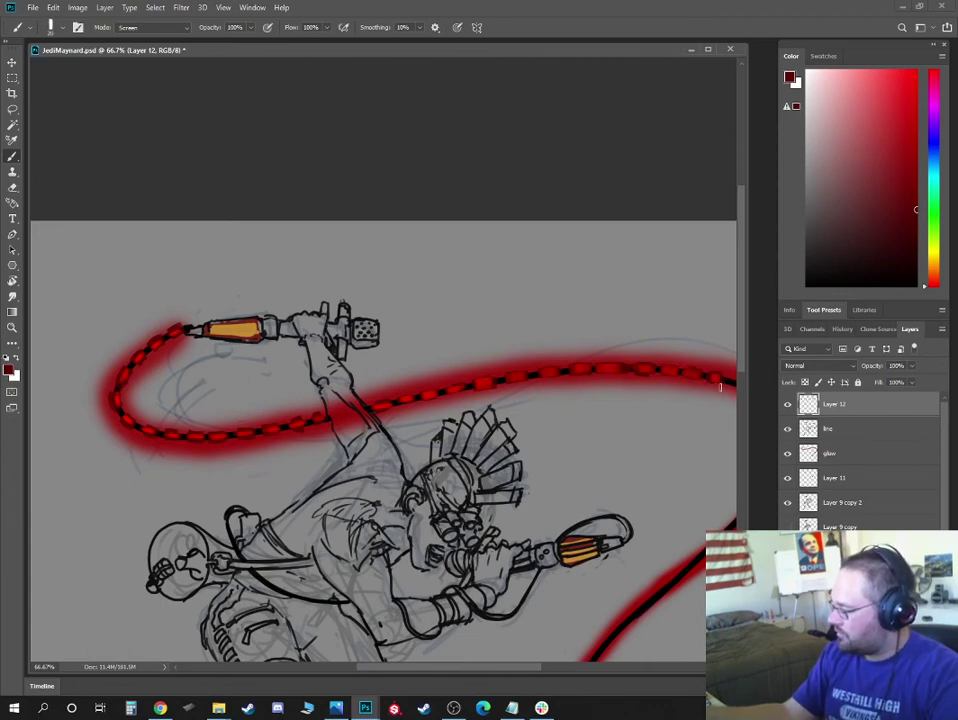
left_click_drag(712, 377, 622, 349)
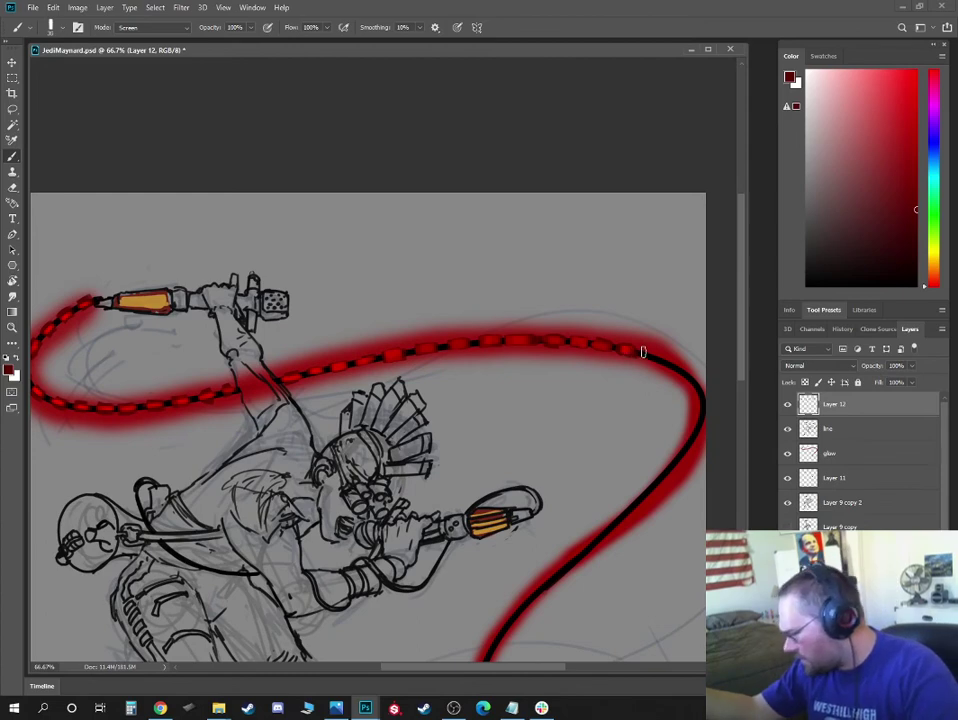
Paint the remaining red dashes around the cord's outer bend and down through its lower curve towards the canvas edge
key("ctrl+minus")
key("ctrl+minus")
key("ctrl+minus")
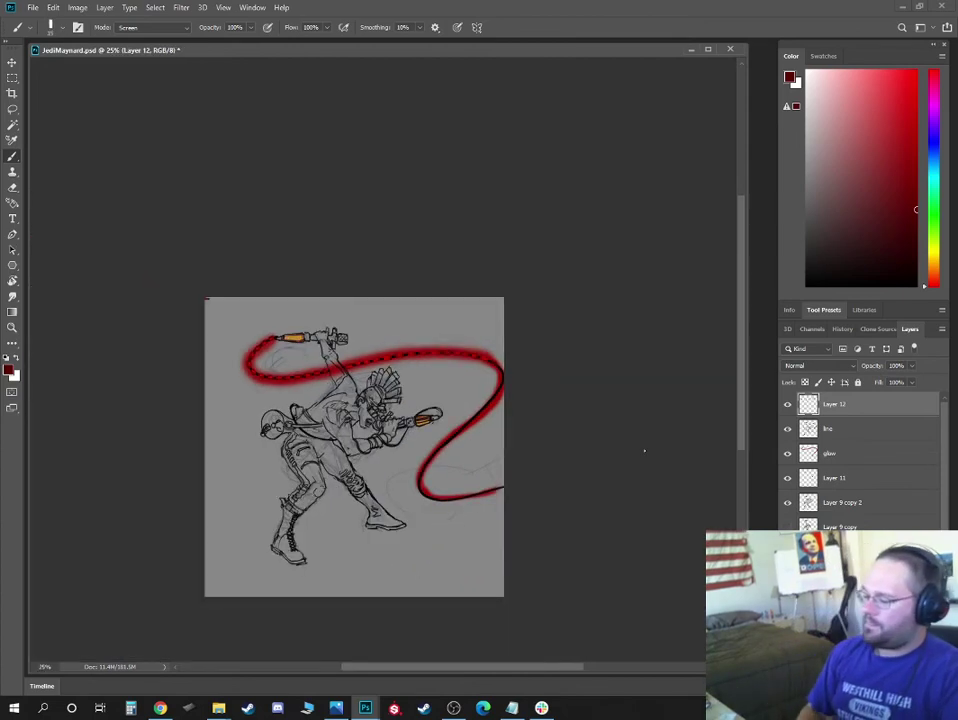
key("ctrl+plus")
key("ctrl+plus")
left_click_drag(492, 346, 397, 277)
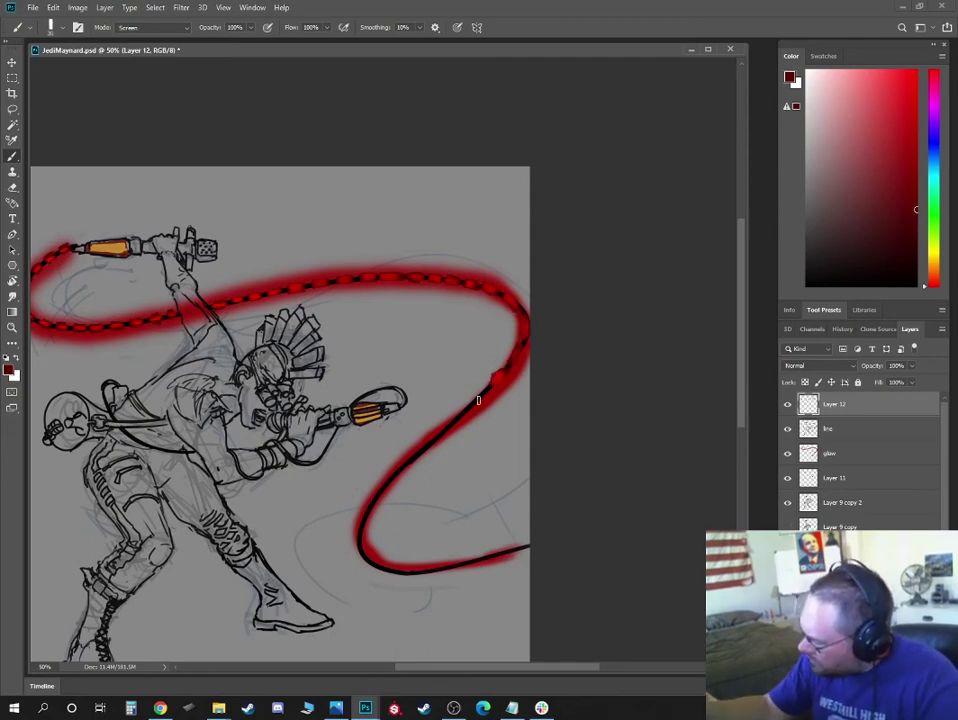
left_click_drag(478, 400, 443, 433)
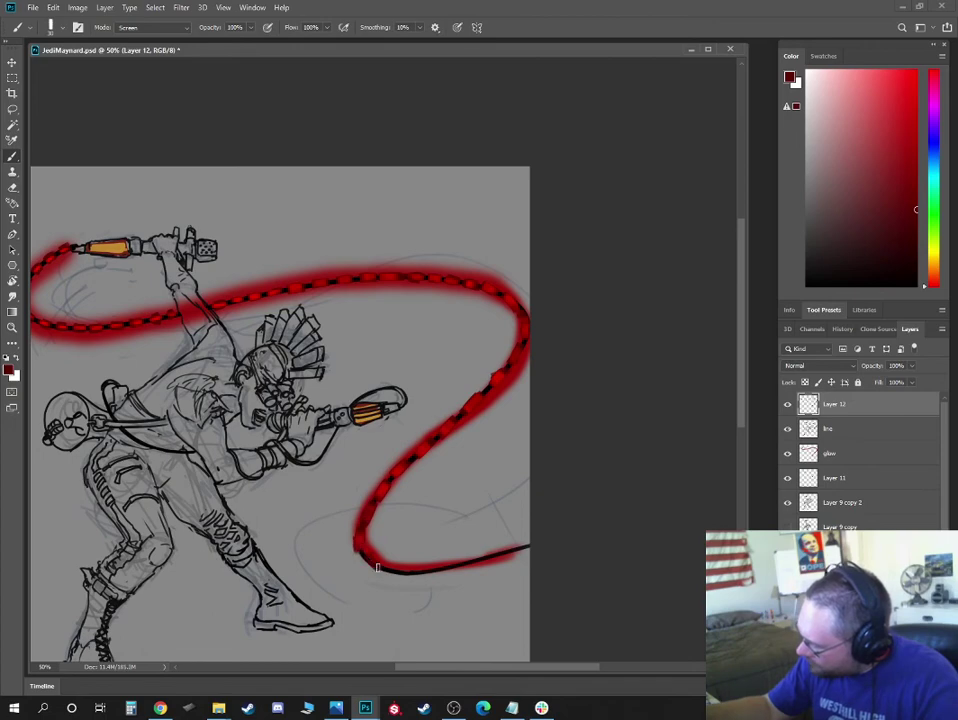
left_click_drag(377, 567, 472, 563)
key("ctrl+minus")
key("ctrl+minus")
key("ctrl+plus")
key("ctrl+plus")
left_click_drag(305, 430, 396, 375)
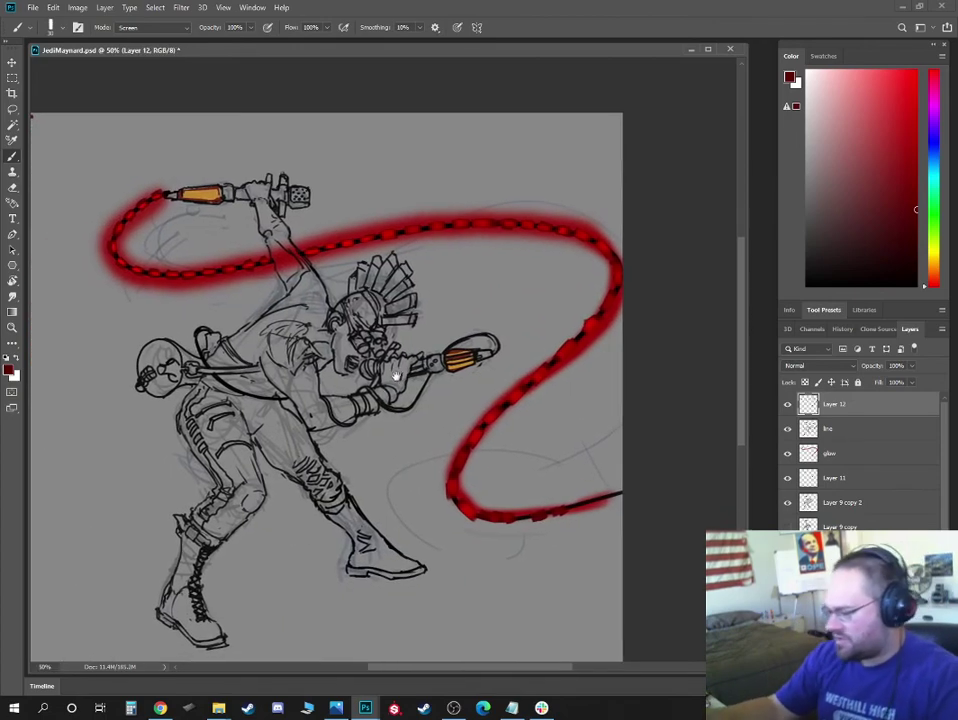
Compare the drawing with Layer 12 and the line layer toggled, make line active, and hide Layer 12 and glow
left_click(788, 404)
left_click(788, 404)
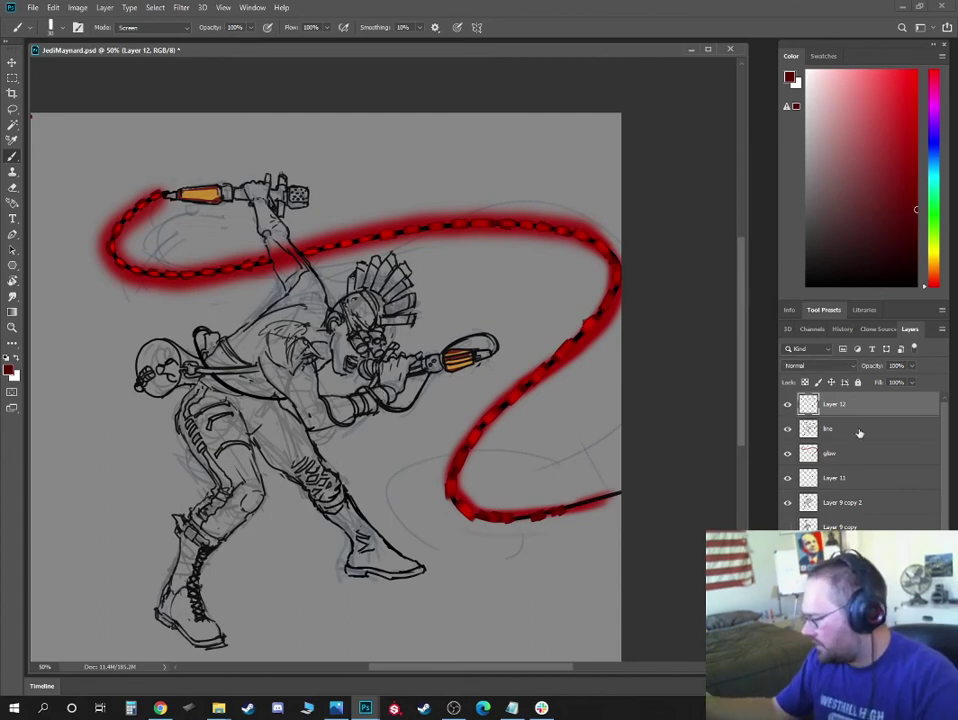
left_click(858, 431)
left_click(788, 429)
left_click(788, 429)
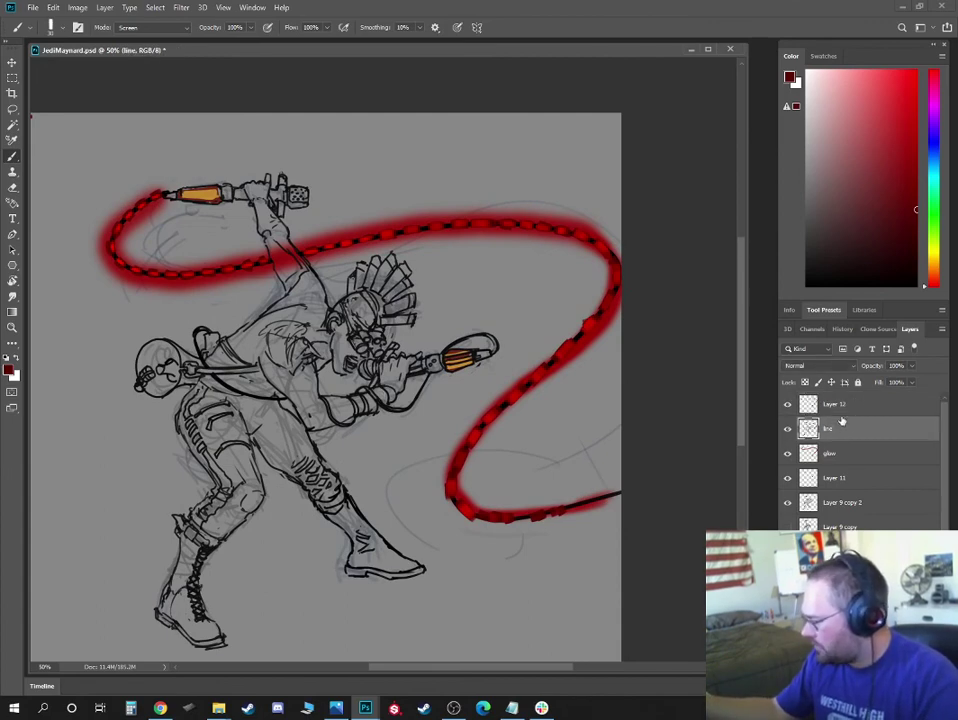
left_click(787, 403)
left_click(787, 453)
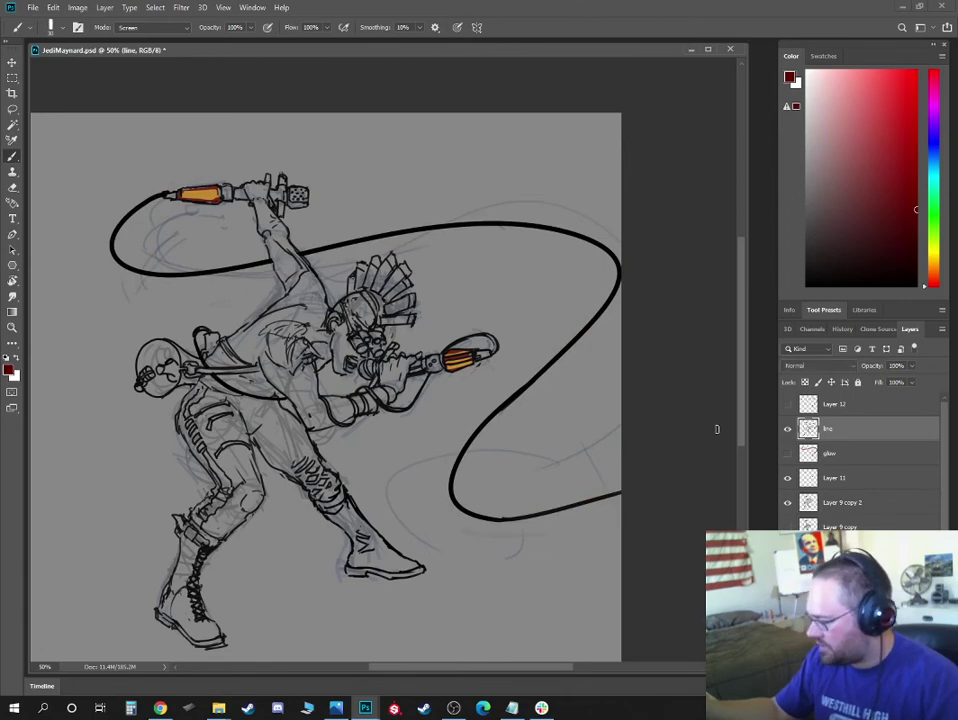
key("w")
left_click(421, 507)
key("ctrl+d")
Reset the colours to black and white and choose a round brush preset for inking on the line layer
key("d")
key("b")
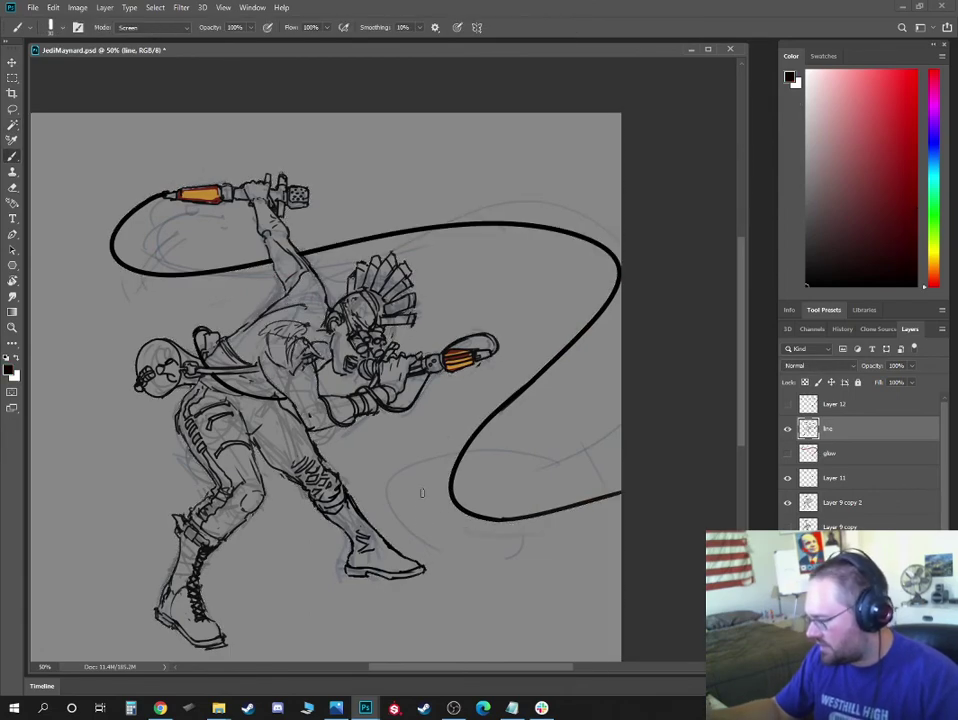
right_click(430, 530)
double_click(515, 515)
key("ctrl+plus")
key("ctrl+plus")
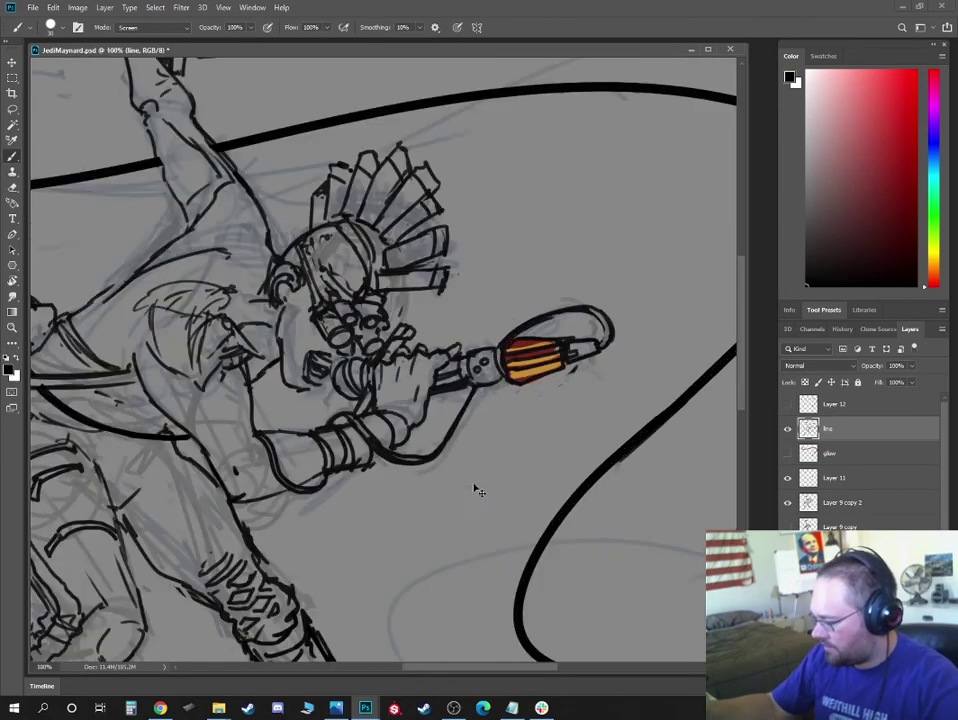
Reduce the brush to 6 px and touch up the black outlines along the raised arm, back and hip
left_click_drag(280, 463, 365, 463)
key("bracketleft")
key("bracketleft")
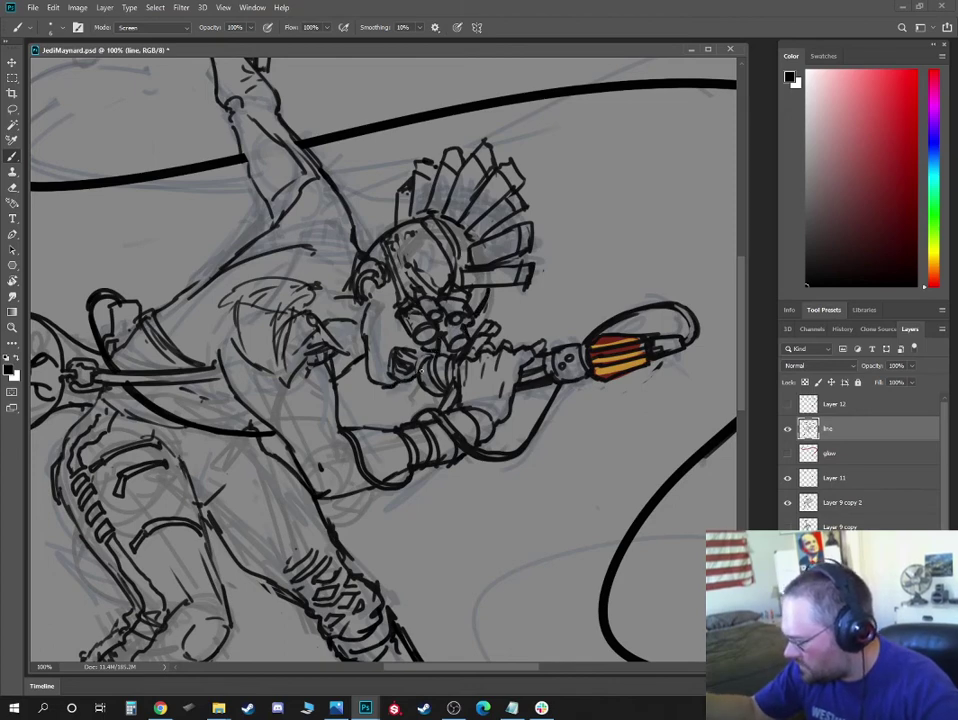
mouse_move(311, 213)
left_mouse_down()
mouse_move(330, 310)
mouse_move(393, 362)
left_mouse_up()
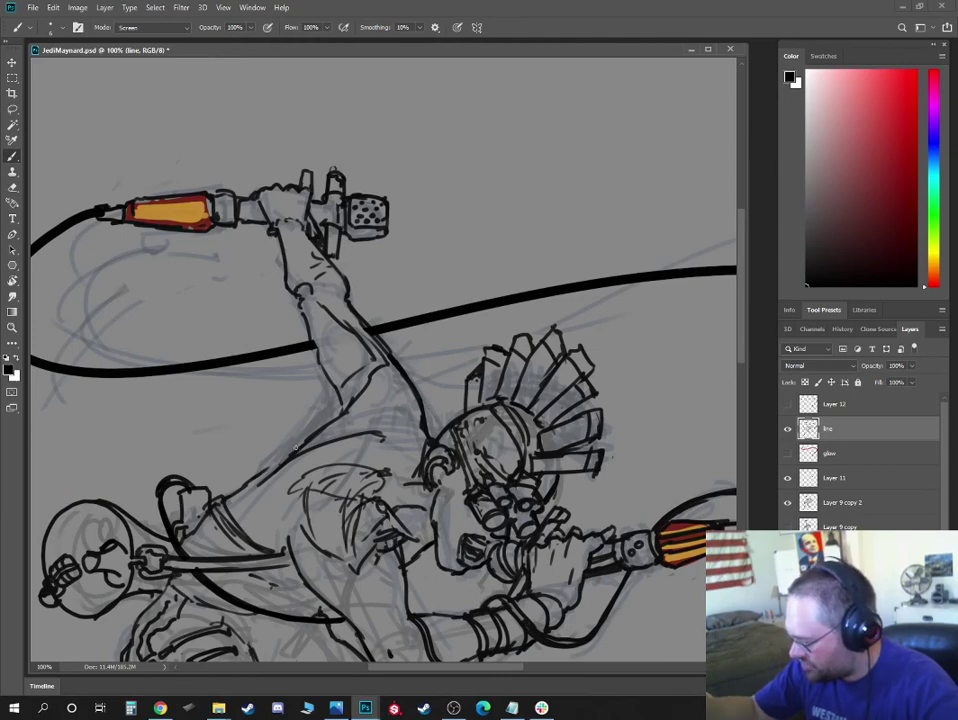
left_click_drag(270, 446, 384, 336)
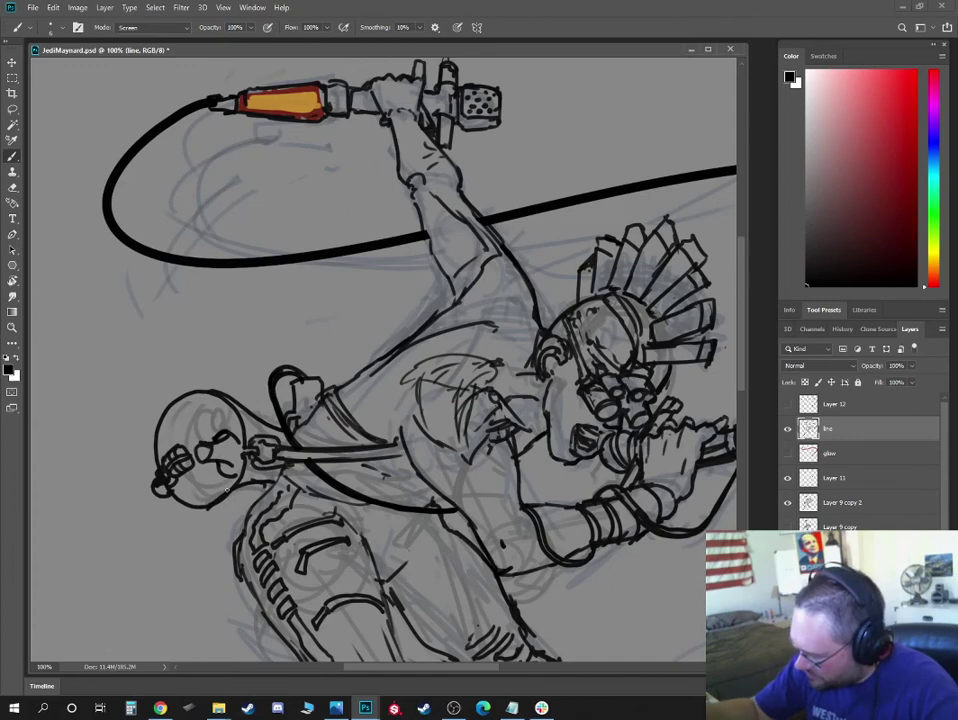
left_click_drag(277, 542, 265, 457)
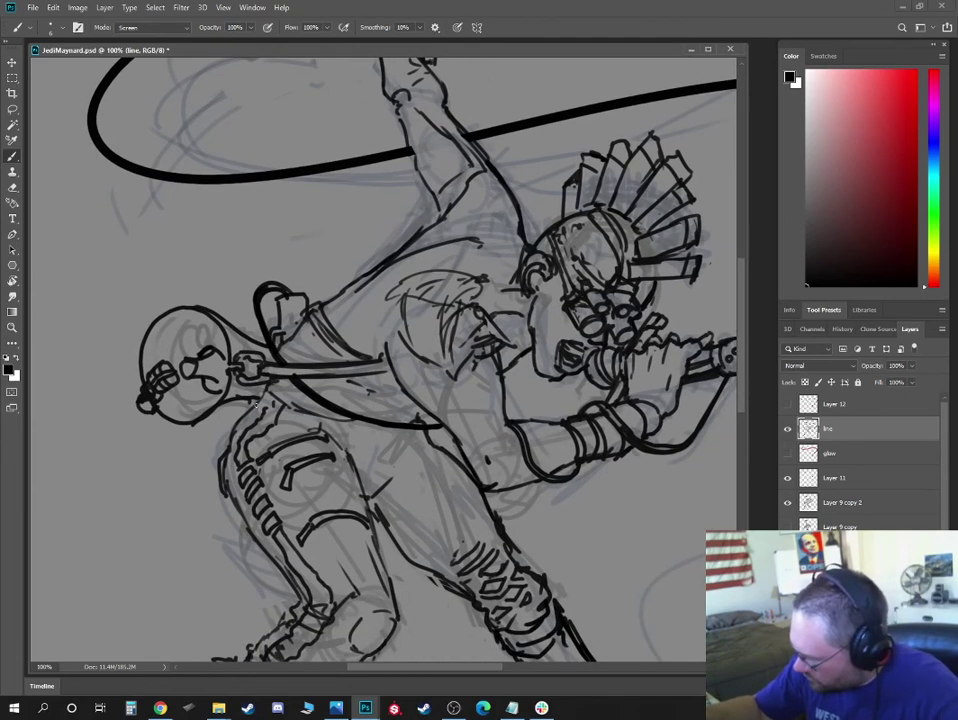
left_click_drag(300, 630, 285, 530)
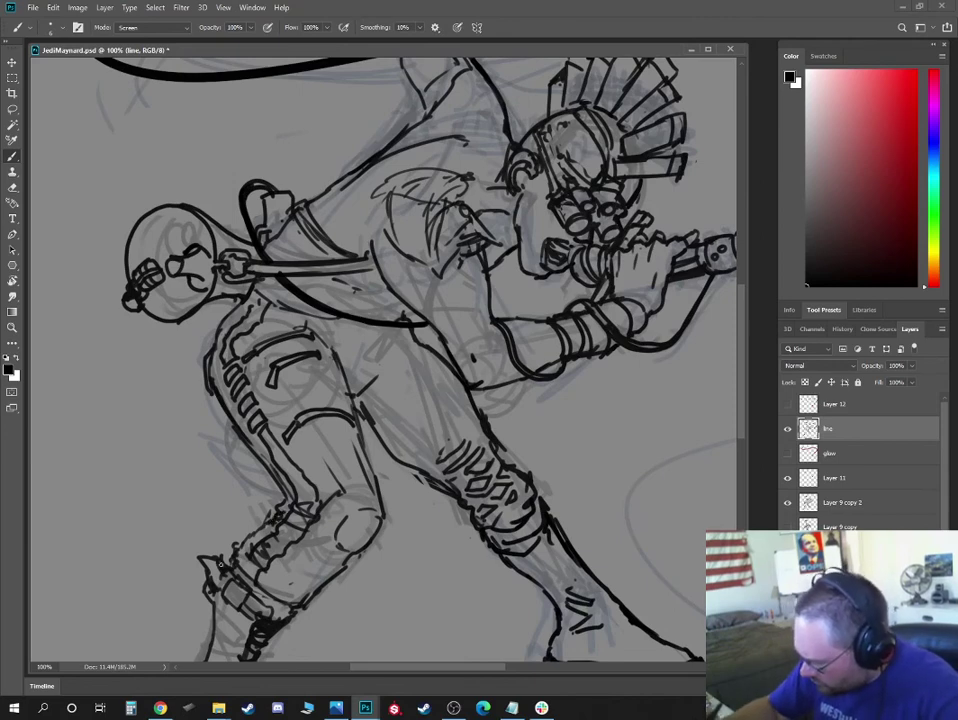
Tidy the rear boot's outline, erasing the stray line beneath the sole at the toe
left_click_drag(215, 565, 240, 445)
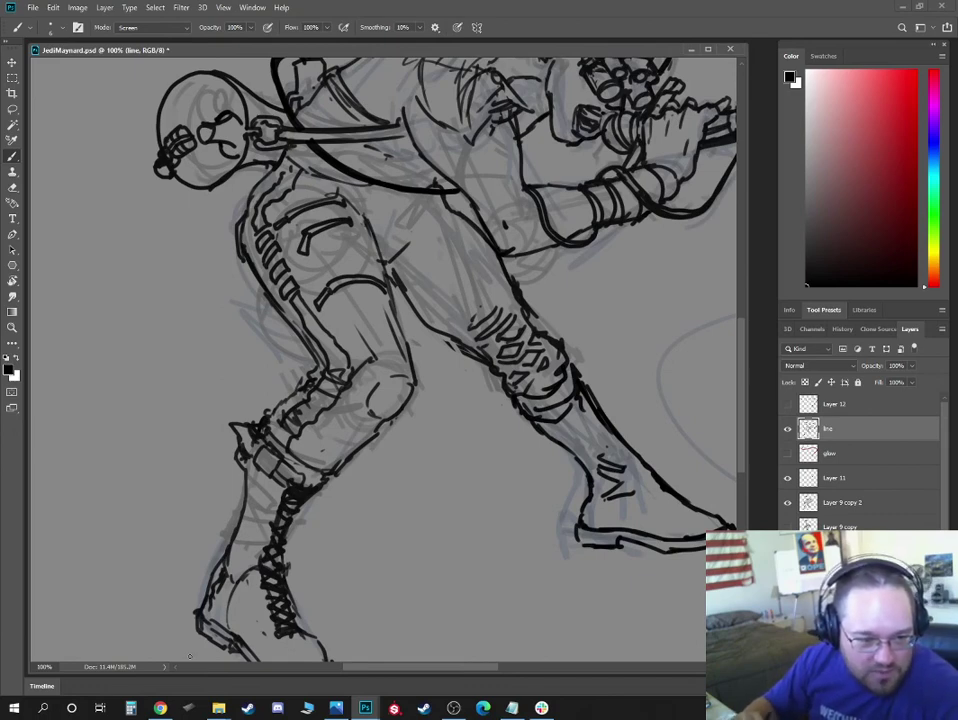
left_click_drag(399, 531, 395, 491)
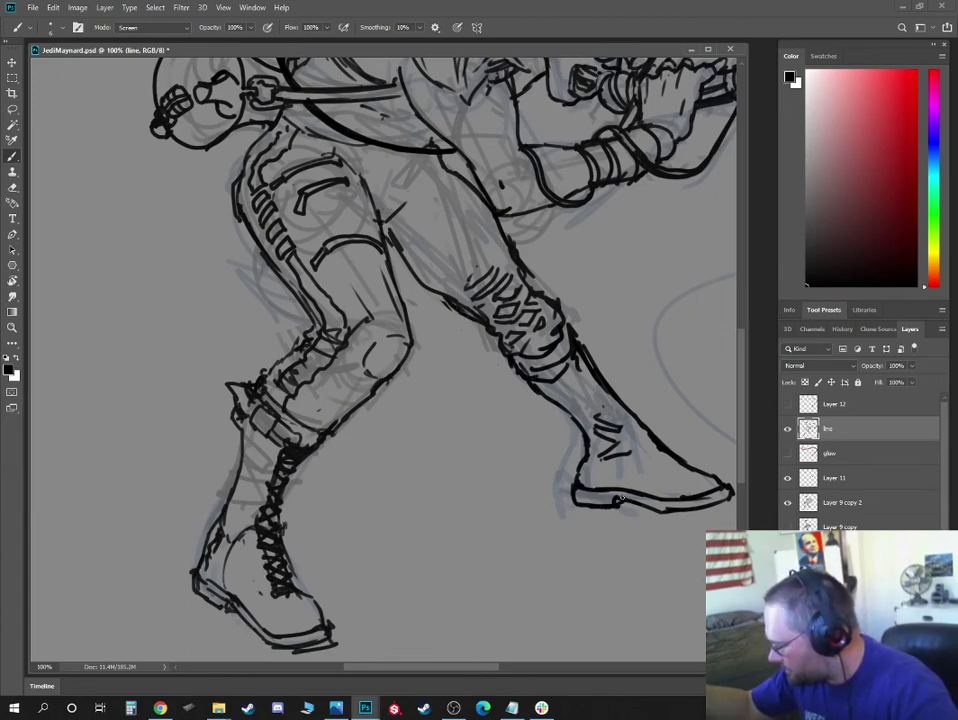
scroll(488, 518, "down", 3)
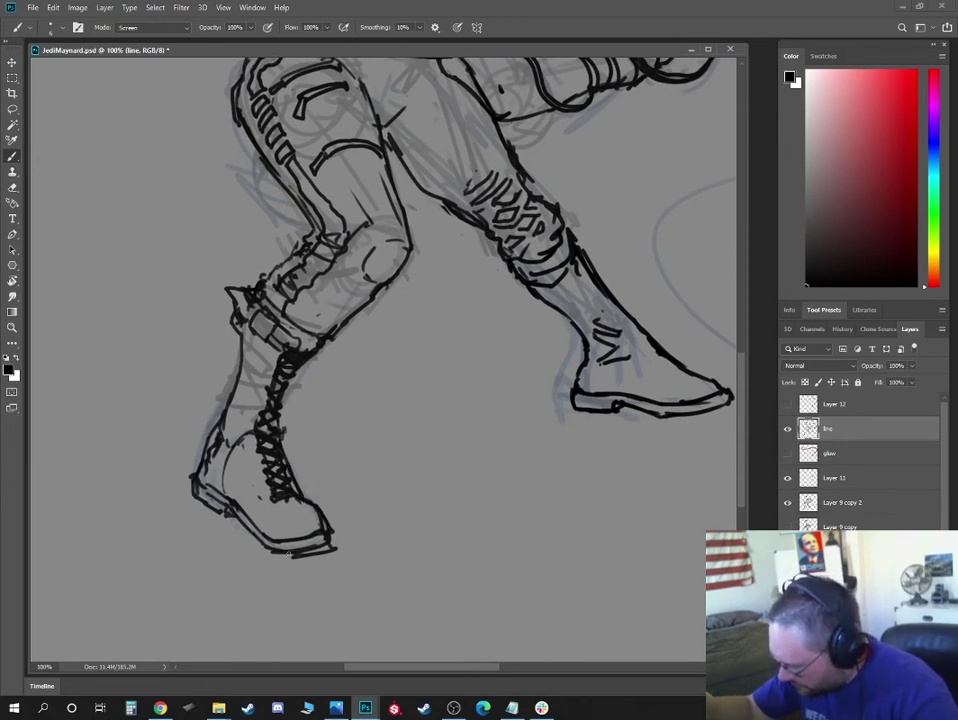
key("e")
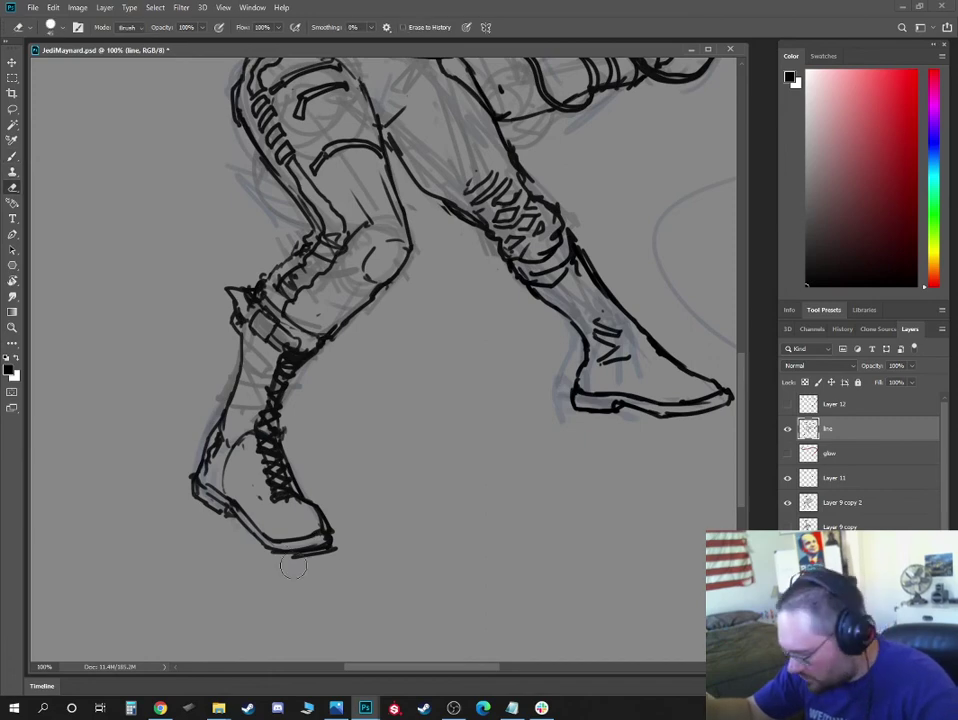
key("b")
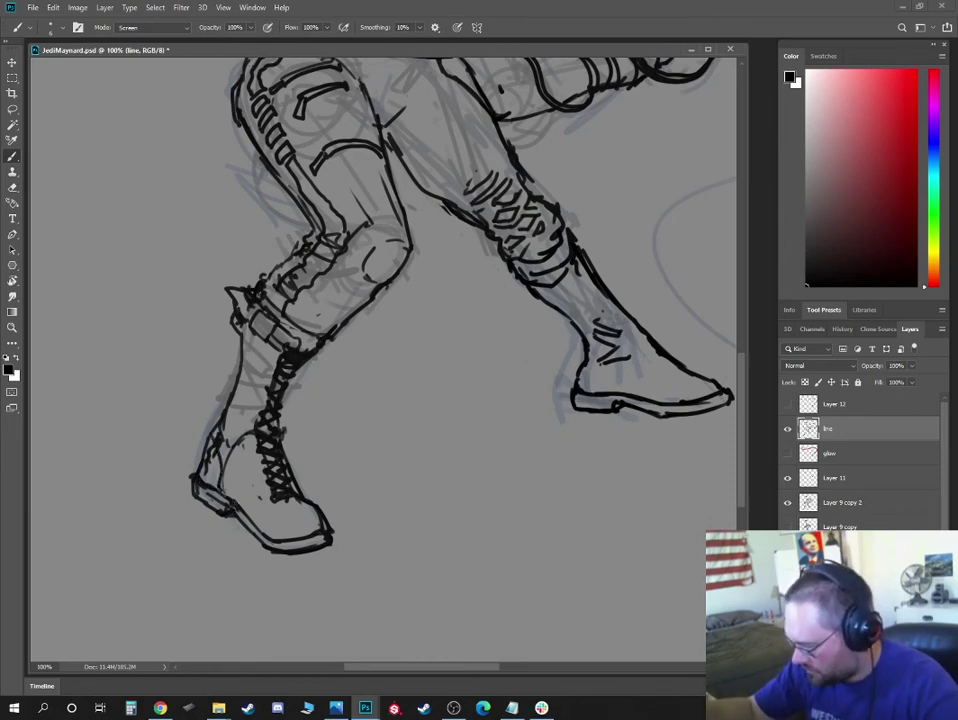
Ink toe caps on both boots and add the heel seam, top cuff and lacing to the front boot
left_click_drag(235, 504, 253, 484)
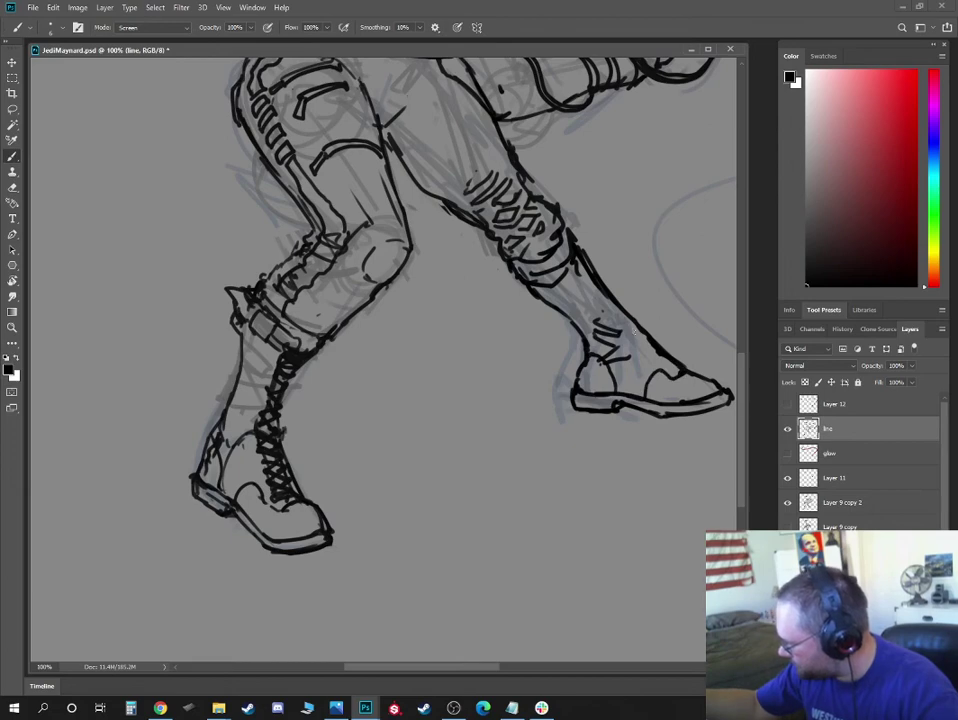
left_click_drag(574, 270, 583, 284)
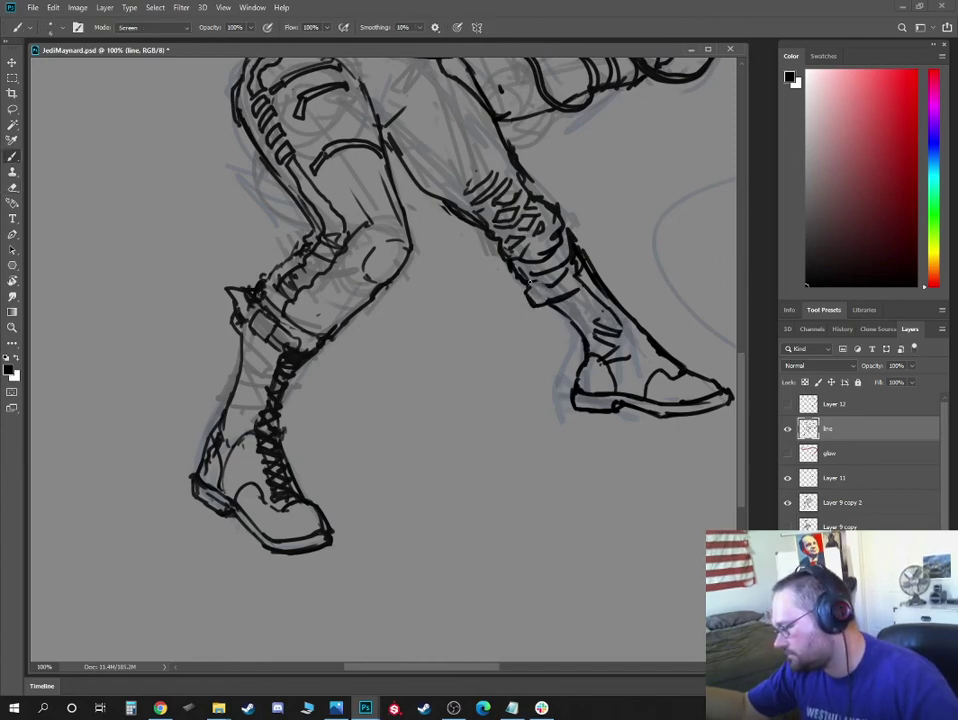
left_click_drag(681, 353, 590, 337)
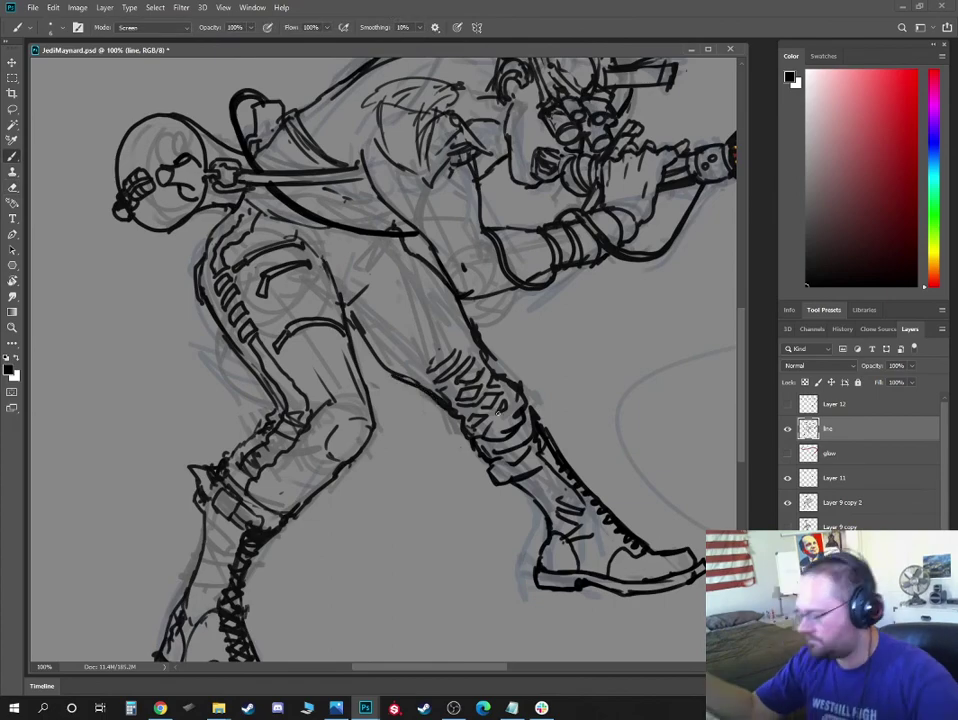
Clean up and redraw the waist and hip lines, adding fold and strap details across the torso and shoulder
key("ctrl+minus")
key("ctrl+minus")
key("ctrl+minus")
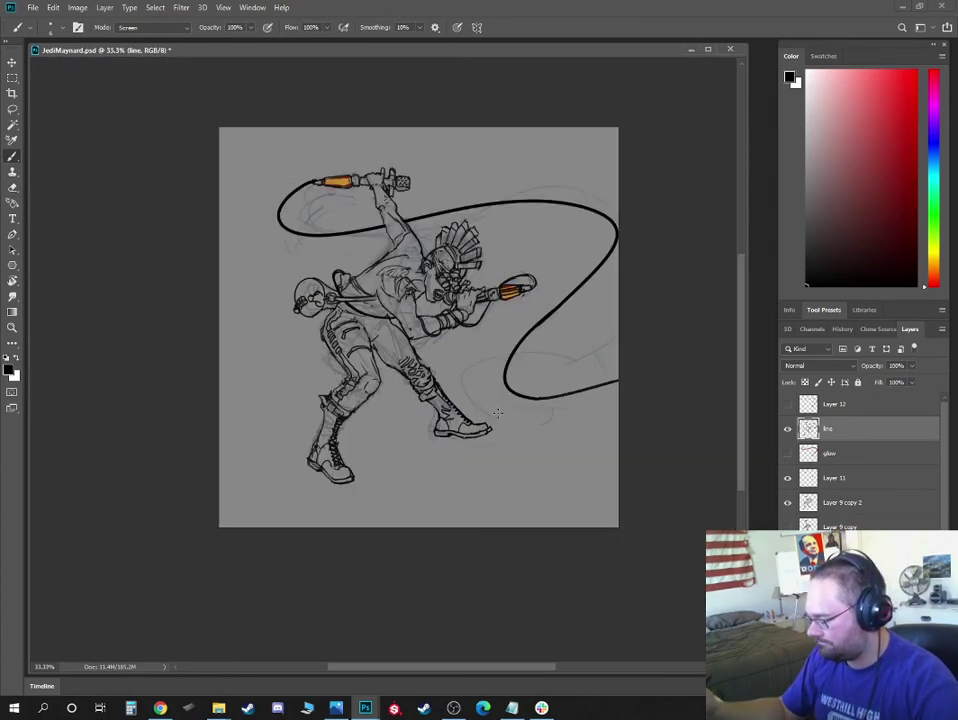
key("ctrl+plus")
key("e")
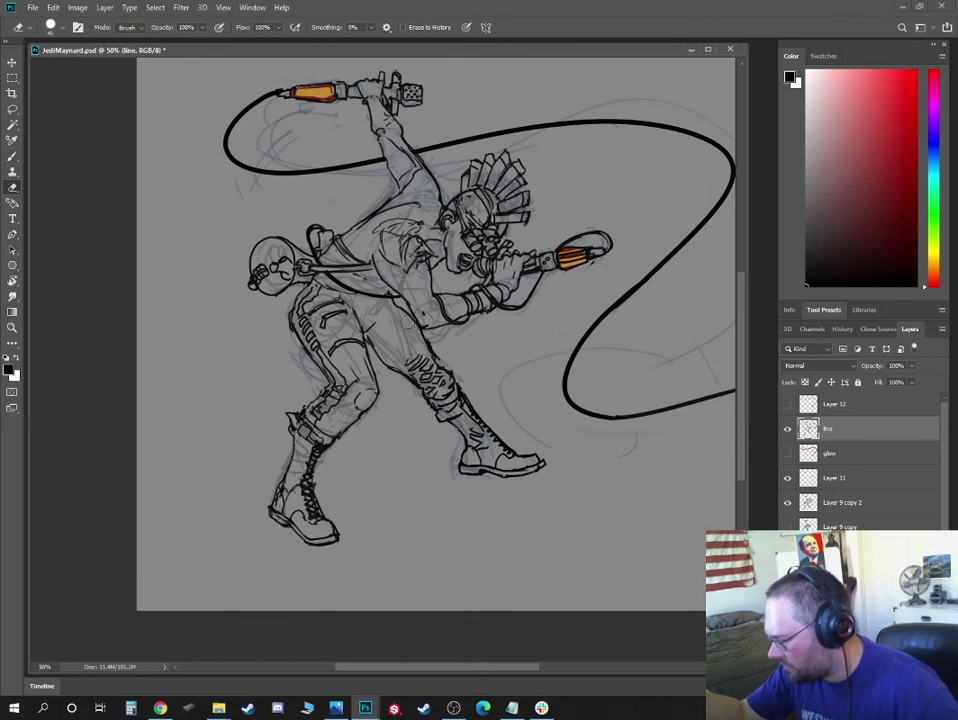
key("b")
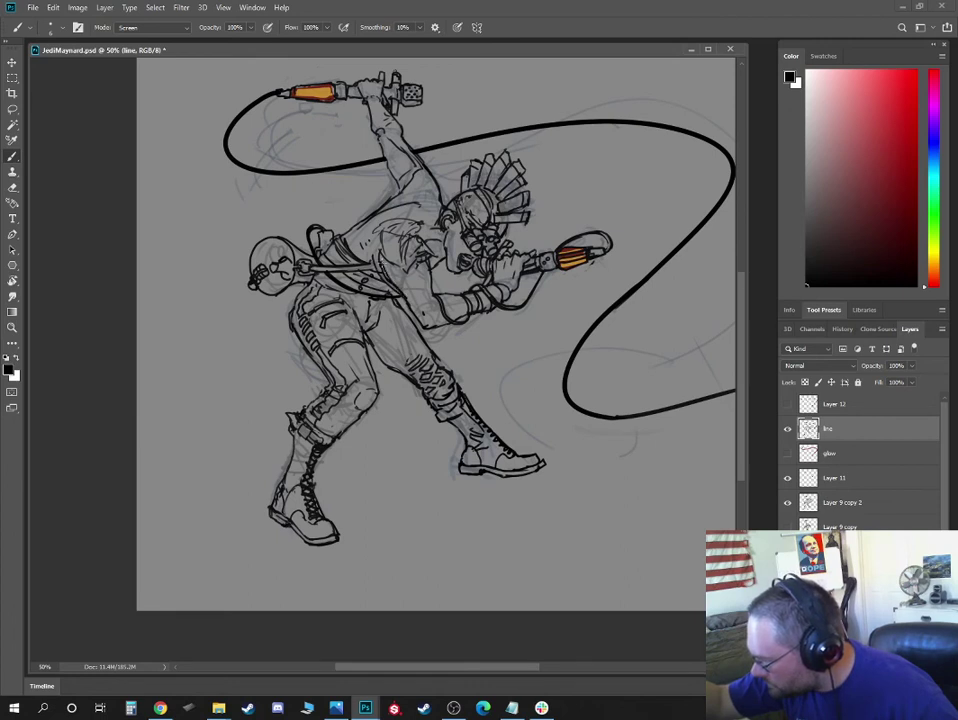
key("e")
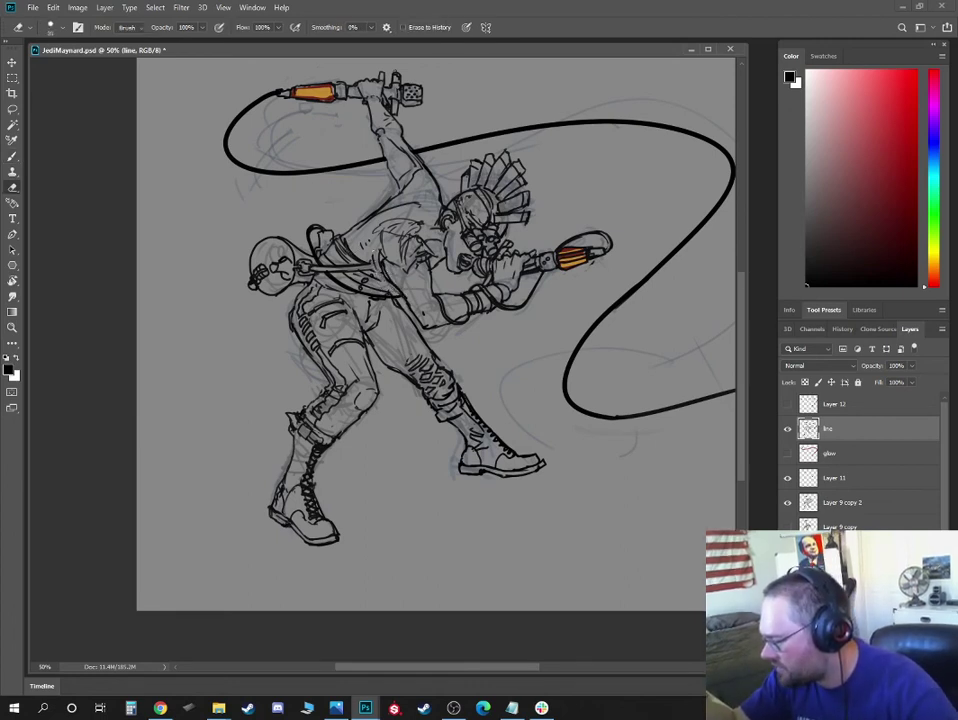
key("v")
key("b")
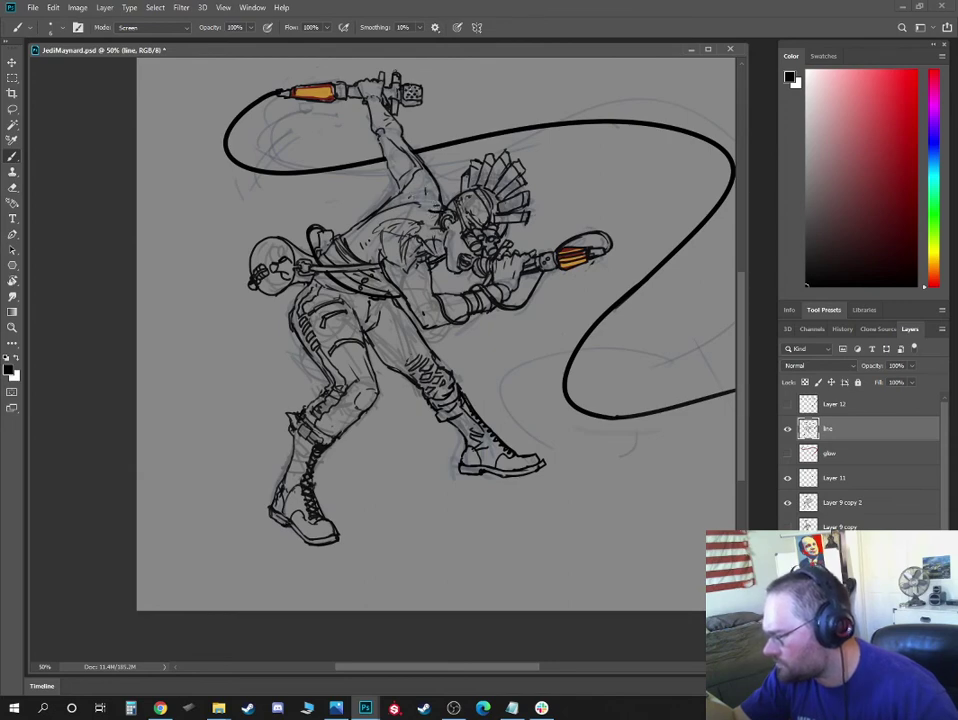
Select the empty background around the figure with the Magic Wand and try adding the area inside the cord's loop
key("w")
left_click(519, 365)
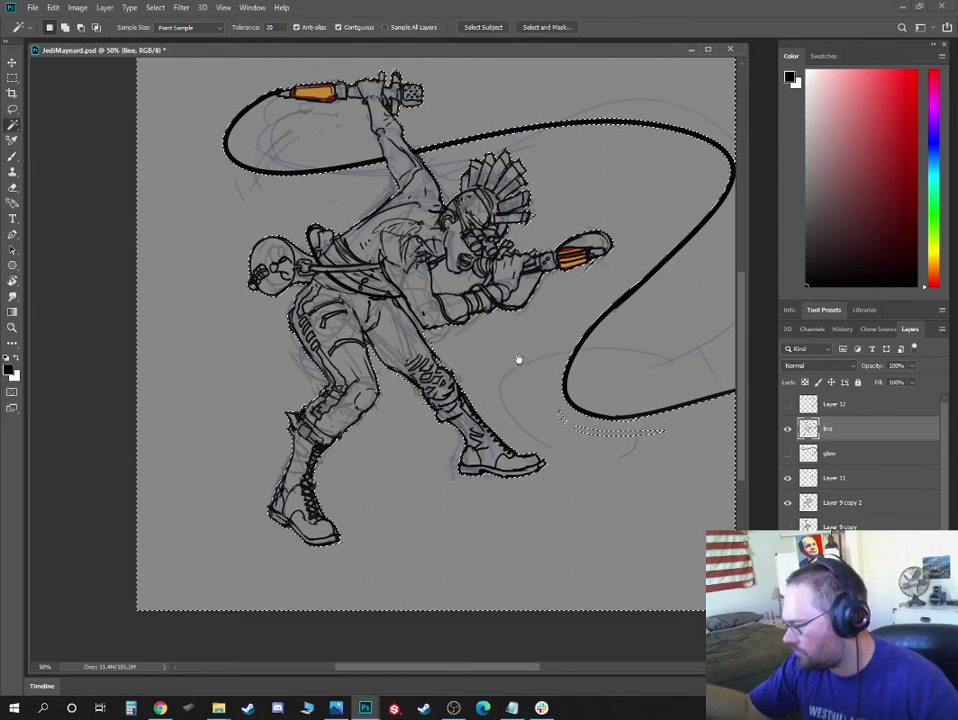
left_click_drag(617, 172, 586, 232)
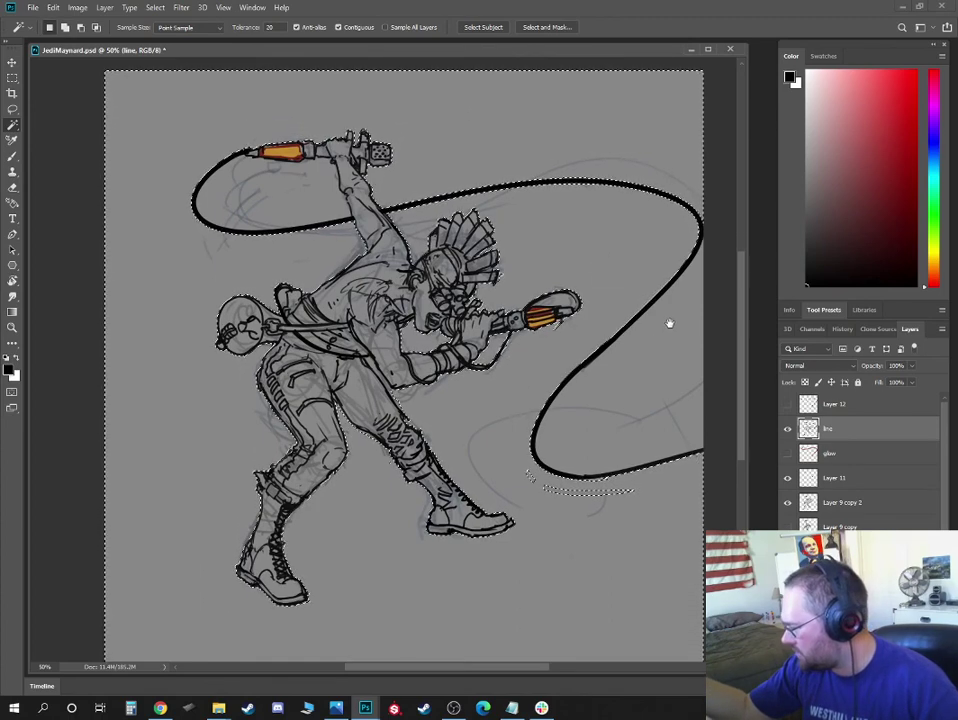
left_click_drag(614, 335, 517, 305)
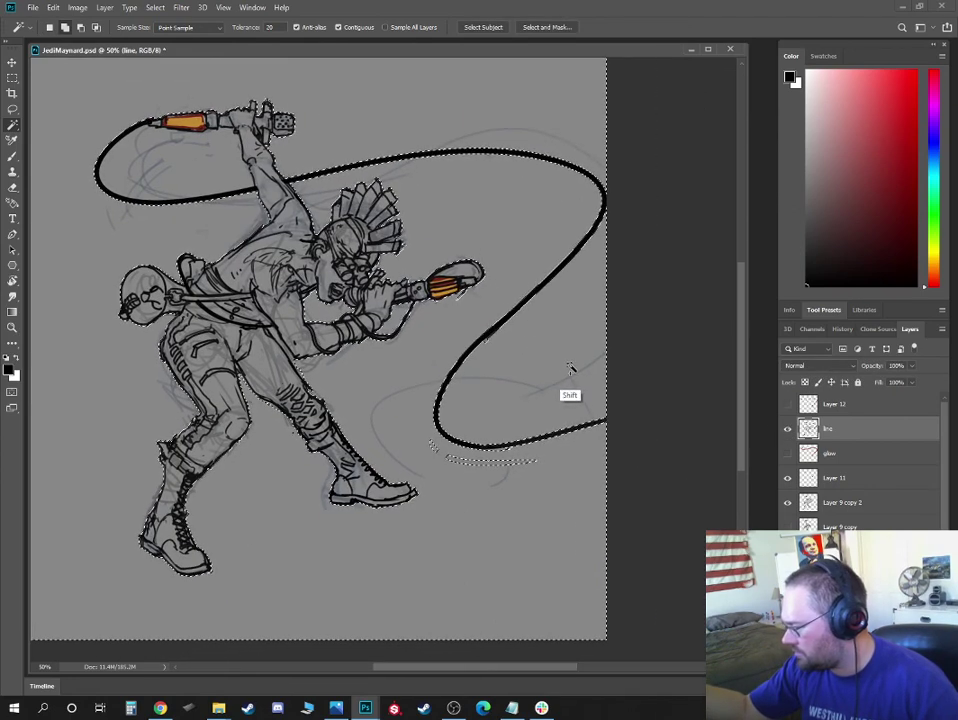
left_click(199, 171, "shift")
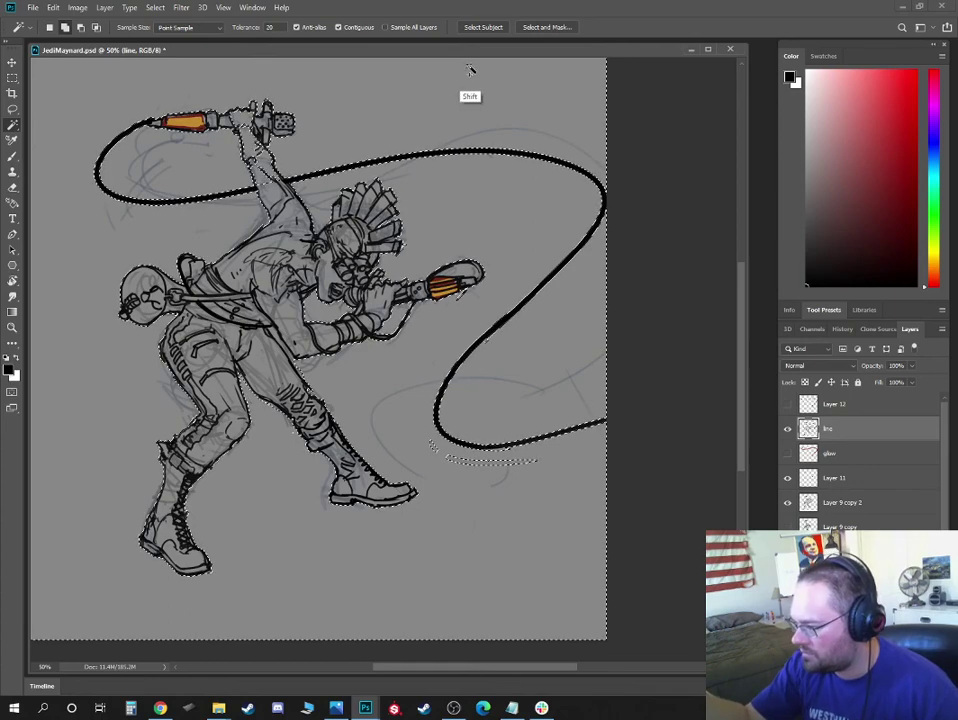
left_click_drag(357, 145, 423, 278)
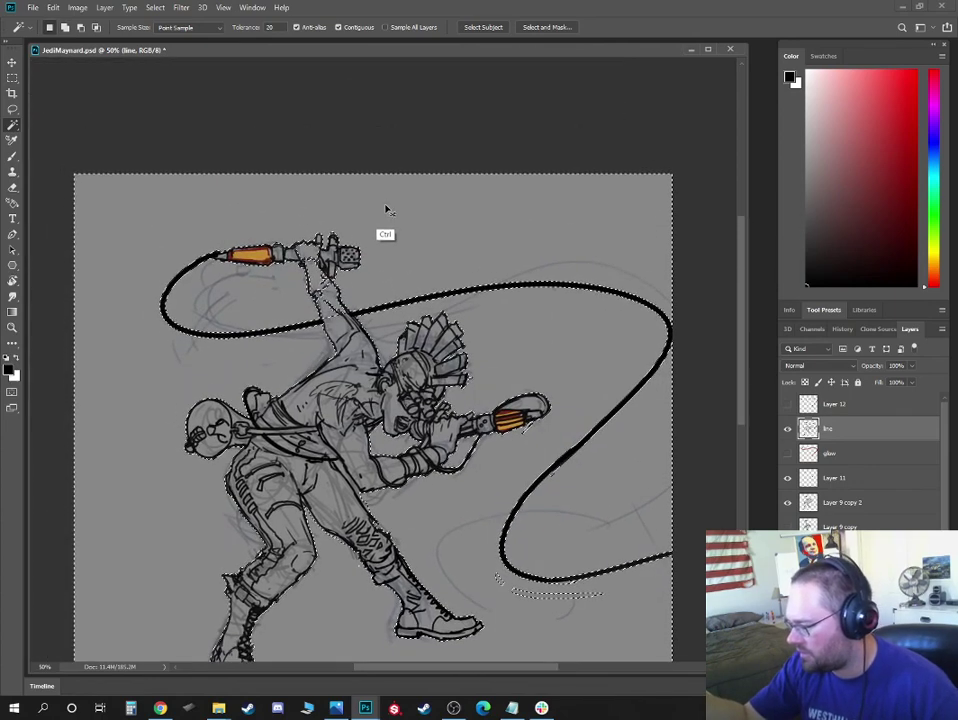
Close the outline gap on the raised arm, invert the selection onto the figure and cord, and subtract enclosed background gaps
key("b")
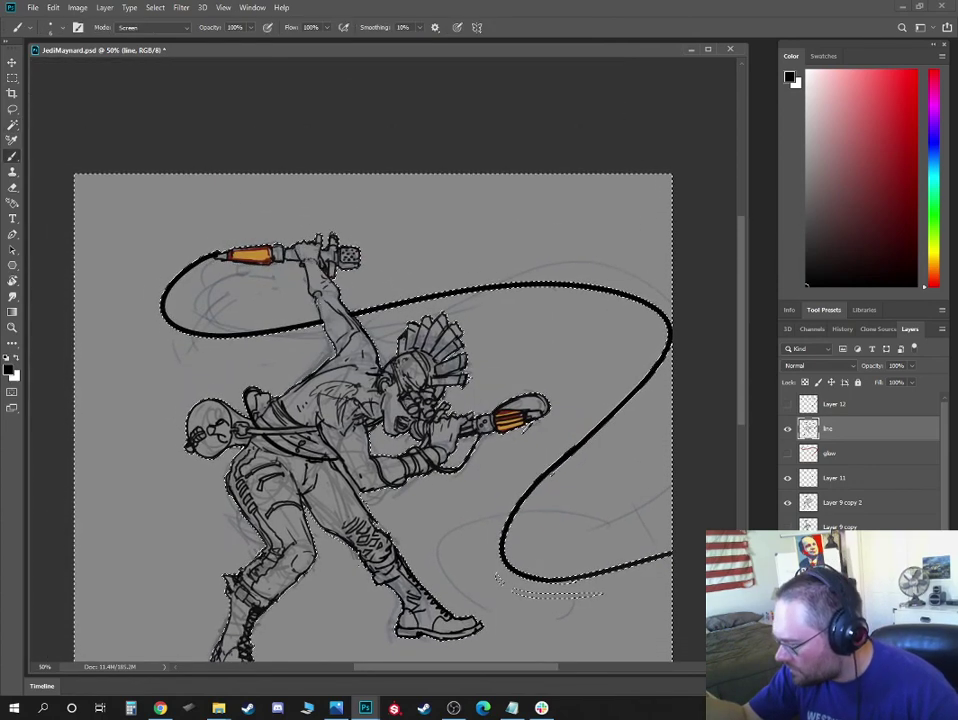
key("ctrl+shift+i")
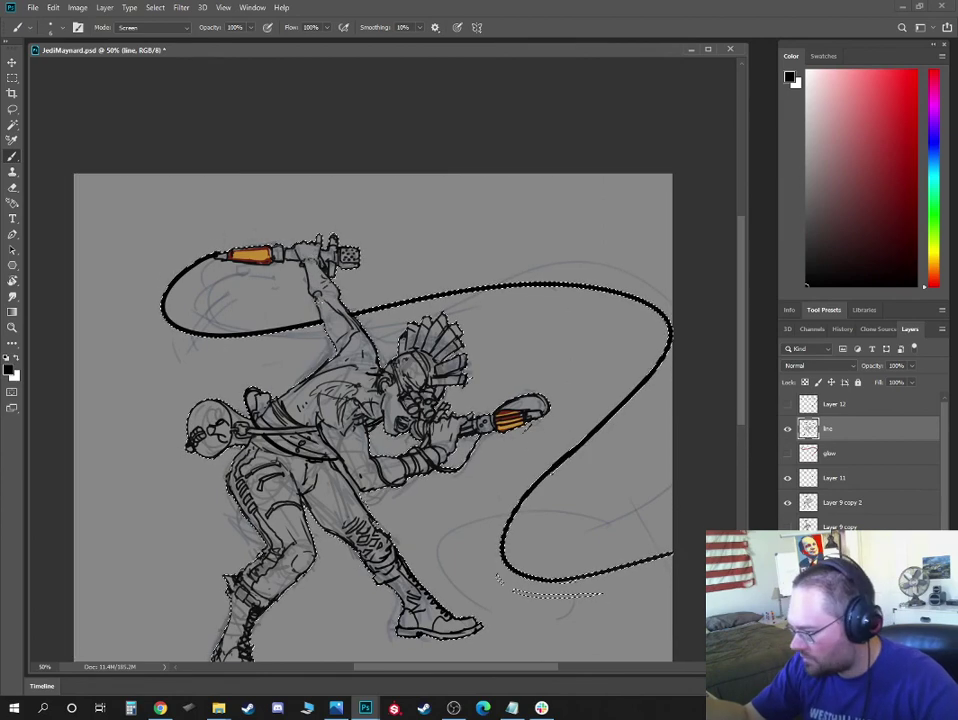
key("w")
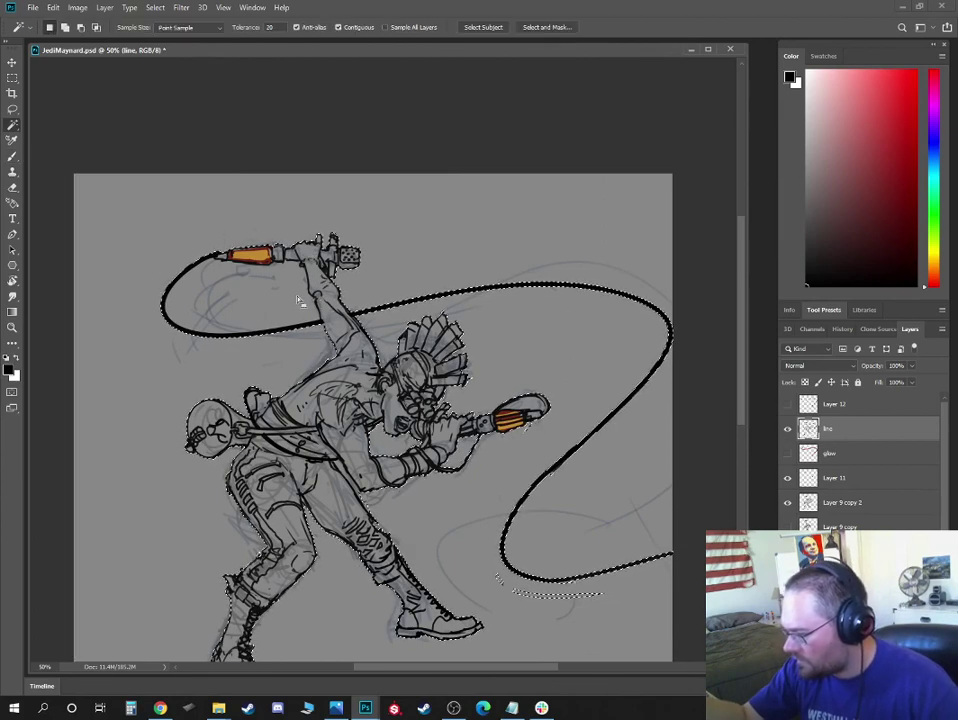
key("alt")
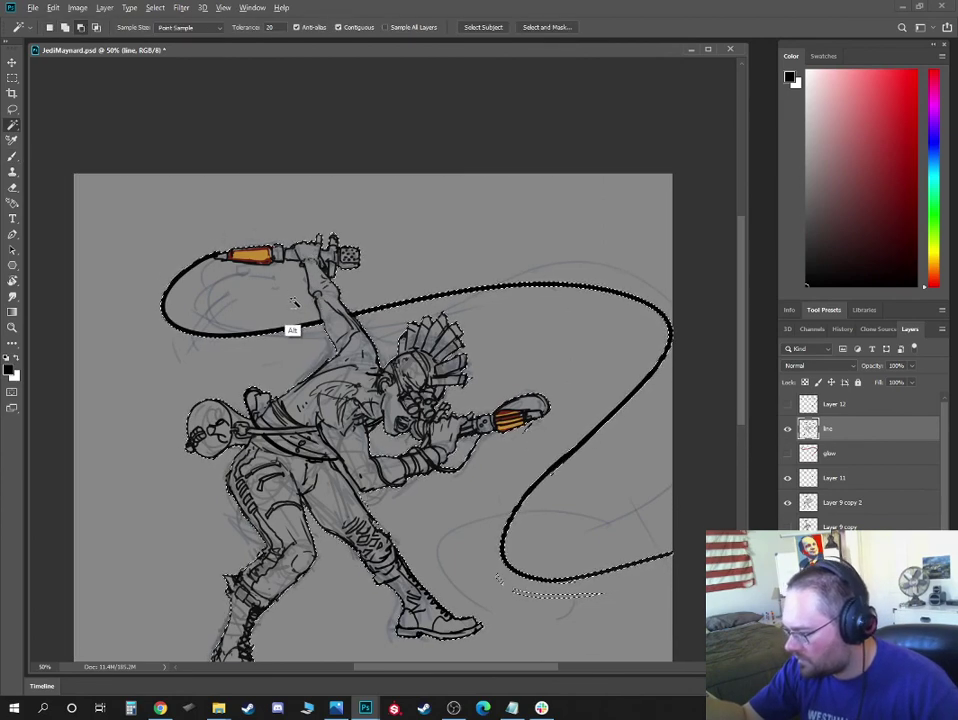
key("space")
left_click_drag(487, 374, 455, 276)
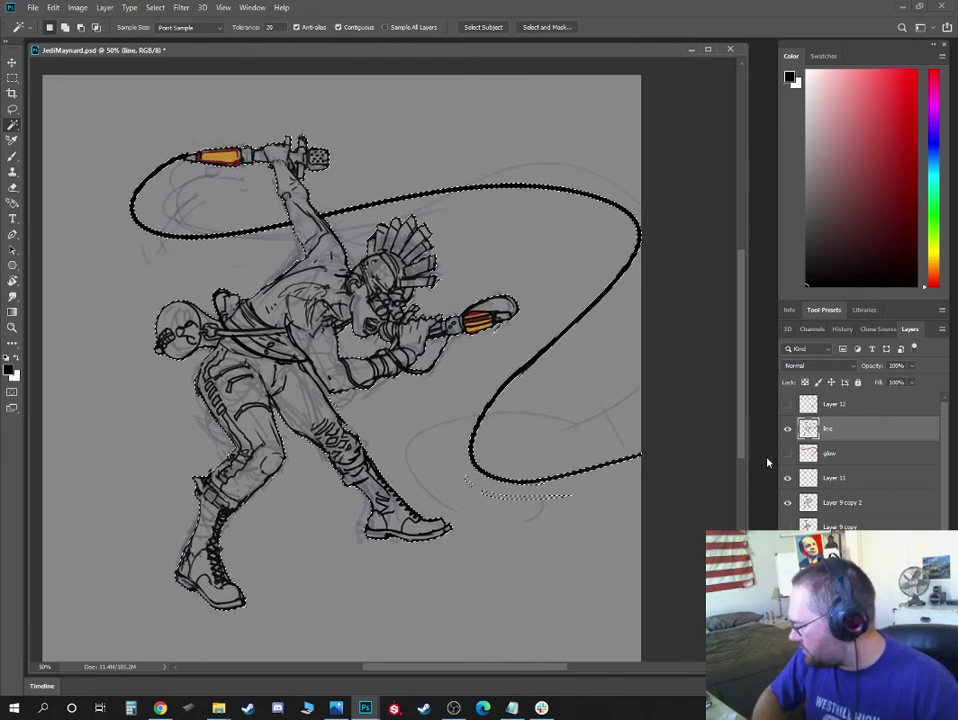
Create a layer directly above glow and fill the selected silhouette with a dark desaturated blue-grey
left_click(830, 453)
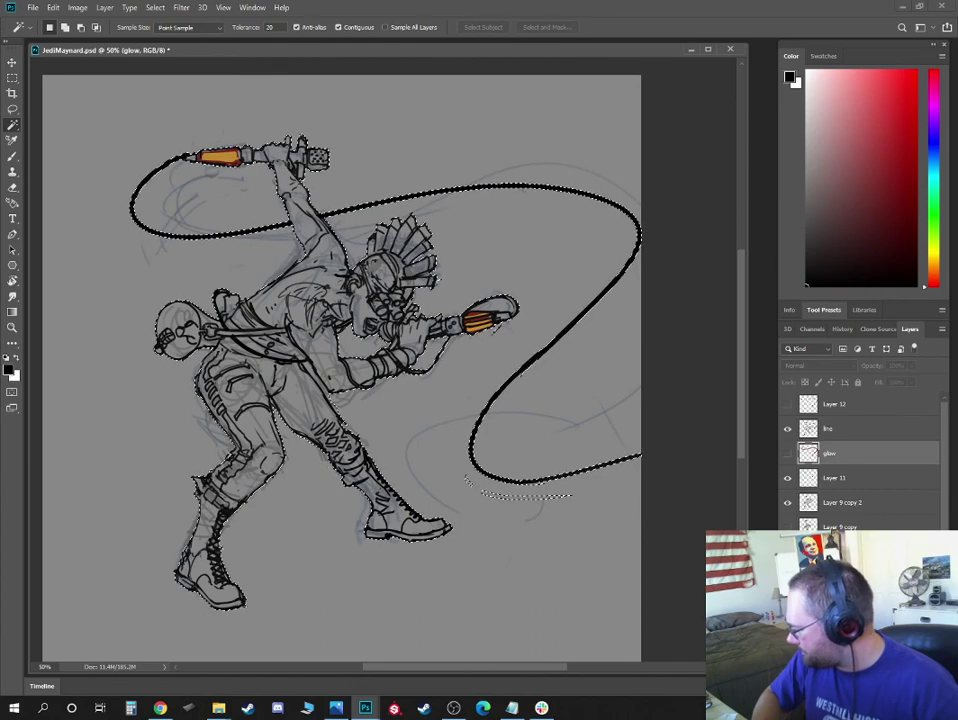
left_click(909, 686)
left_click_drag(932, 151, 932, 156)
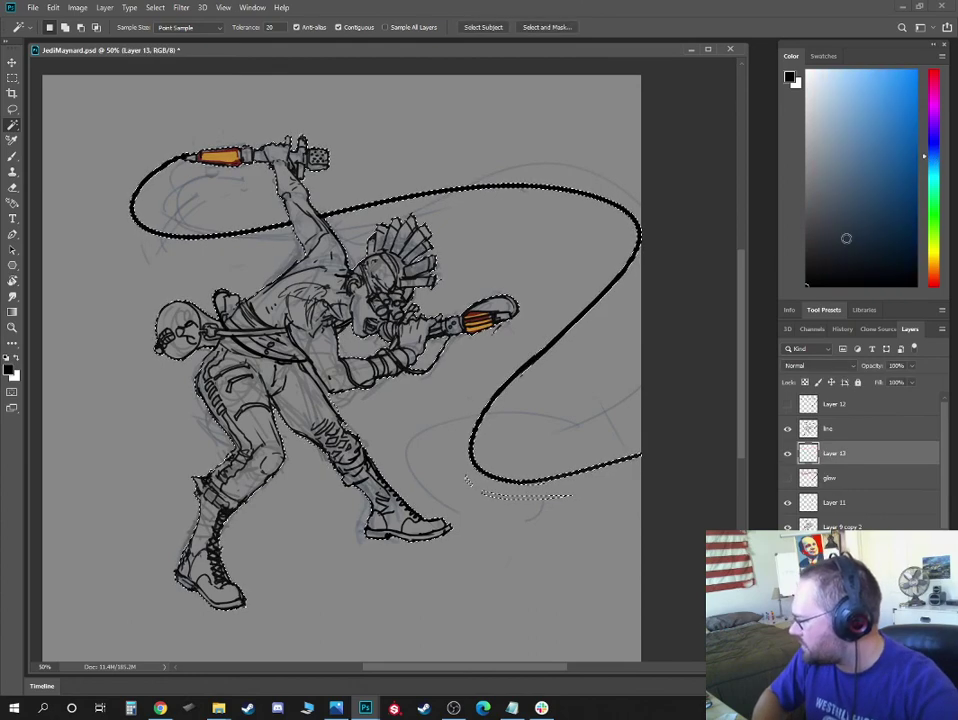
left_click(827, 240)
key("alt+BackSpace")
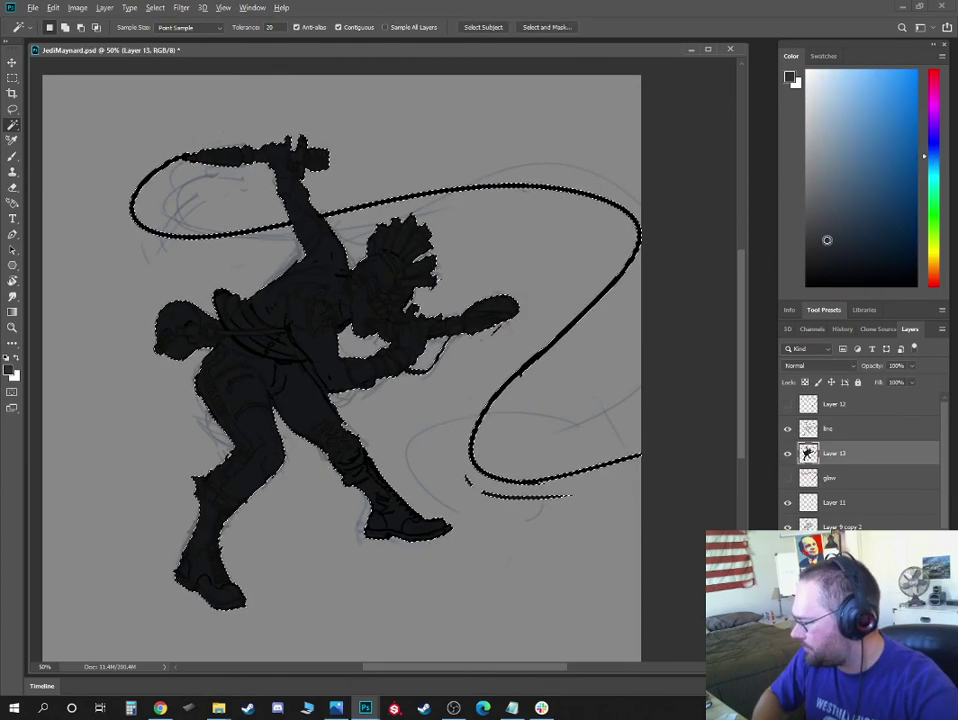
left_click(822, 239)
key("alt+BackSpace")
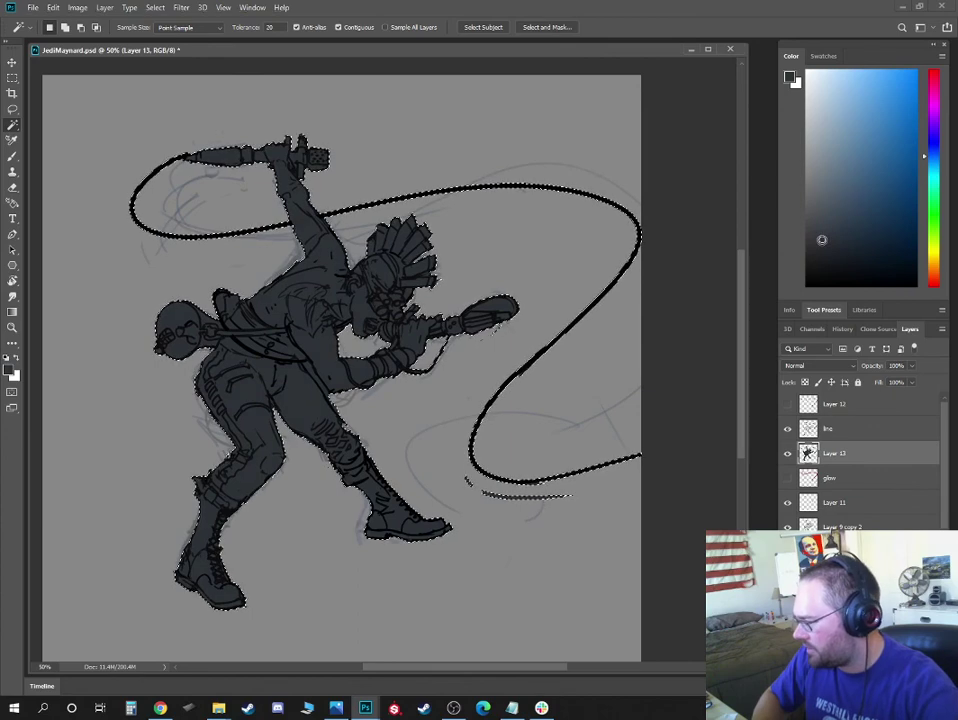
Lock the silhouette layer's transparent pixels, clear the selection and choose the TomBrush preset for painting
left_click(805, 382)
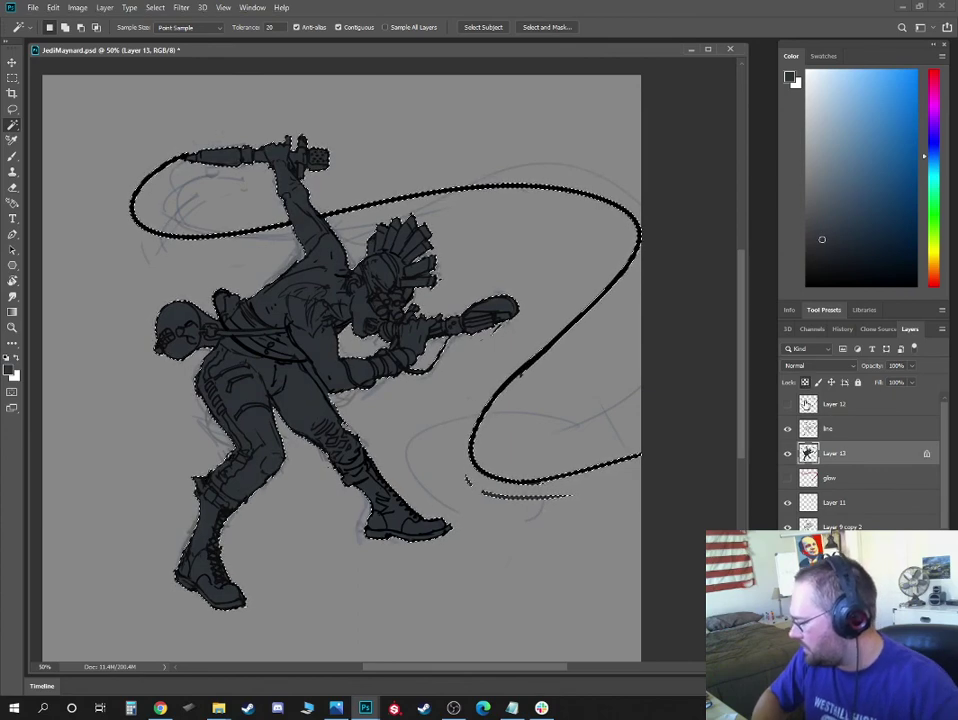
key("ctrl+d")
key("b")
right_click(375, 283)
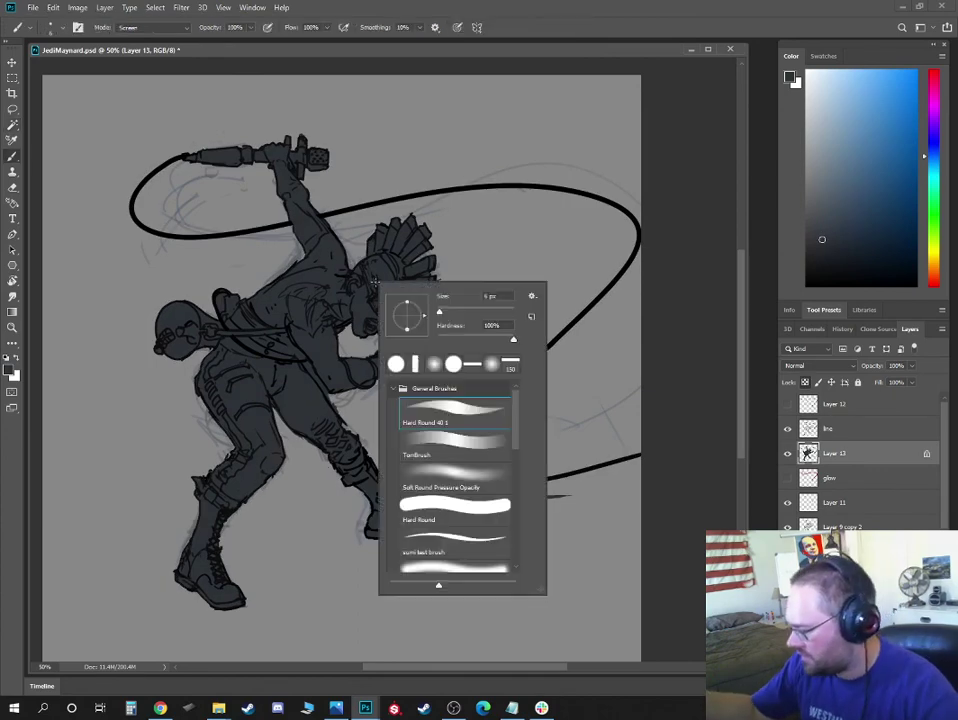
double_click(455, 446)
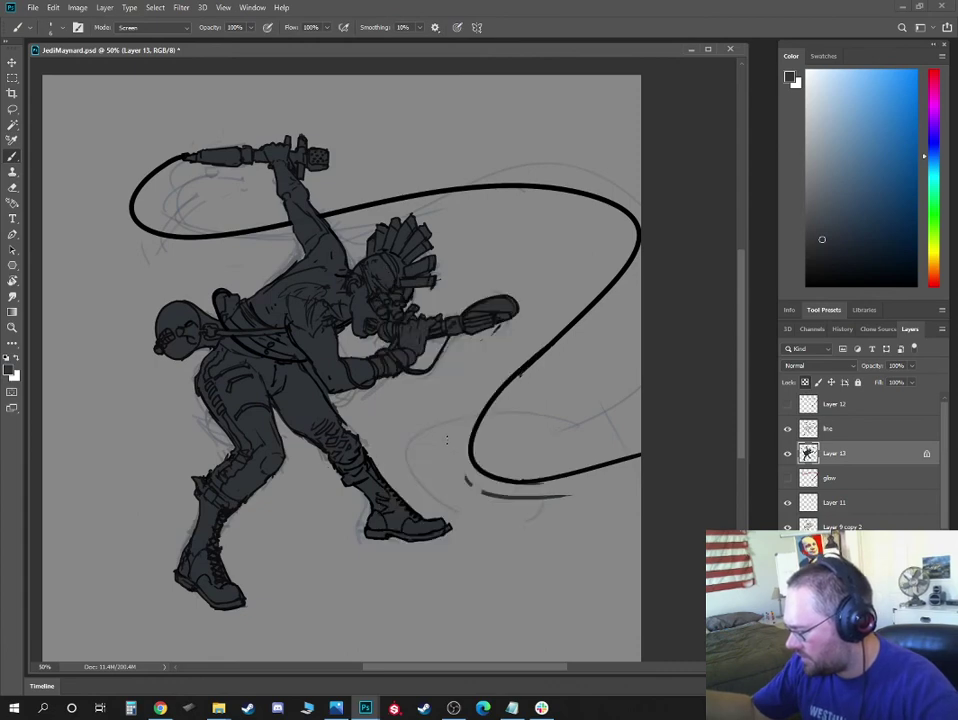
Paint the torso, face and forward arm brown on Layer 13 with an enlarged brush in Screen mode
left_click(932, 270)
left_click(873, 197)
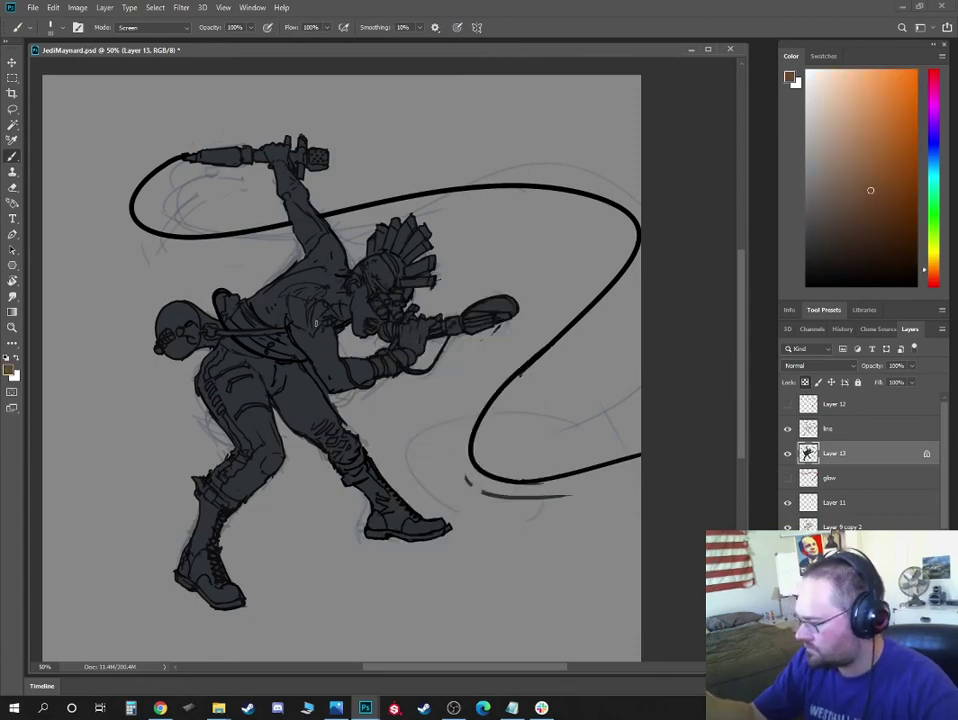
key("]")
key("]")
key("]")
key("]")
key("]")
key("]")
key("]")
key("]")
key("]")
key("]")
key("]")
key("]")
mouse_move(261, 299)
left_mouse_down()
mouse_move(304, 335)
mouse_move(300, 315)
mouse_move(278, 302)
mouse_move(340, 384)
mouse_move(321, 325)
mouse_move(325, 297)
mouse_move(298, 278)
mouse_move(334, 284)
mouse_move(360, 329)
mouse_move(349, 271)
mouse_move(380, 343)
mouse_move(387, 267)
mouse_move(379, 266)
mouse_move(407, 346)
mouse_move(408, 334)
mouse_move(421, 346)
mouse_move(354, 368)
mouse_move(406, 357)
left_mouse_up()
mouse_move(303, 268)
left_mouse_down()
mouse_move(262, 283)
mouse_move(355, 359)
left_mouse_up()
Set the brush mode to Normal and paint the raised arm, torso and head in brown and reddish skin tones
left_click(173, 33)
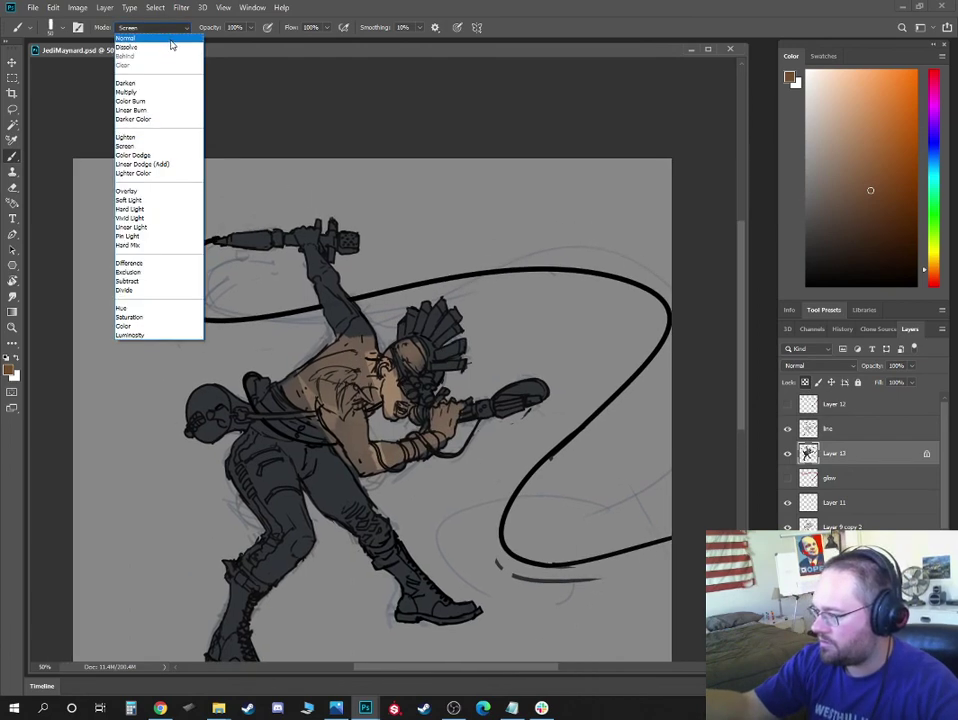
left_click(168, 40)
left_click_drag(308, 262, 335, 310)
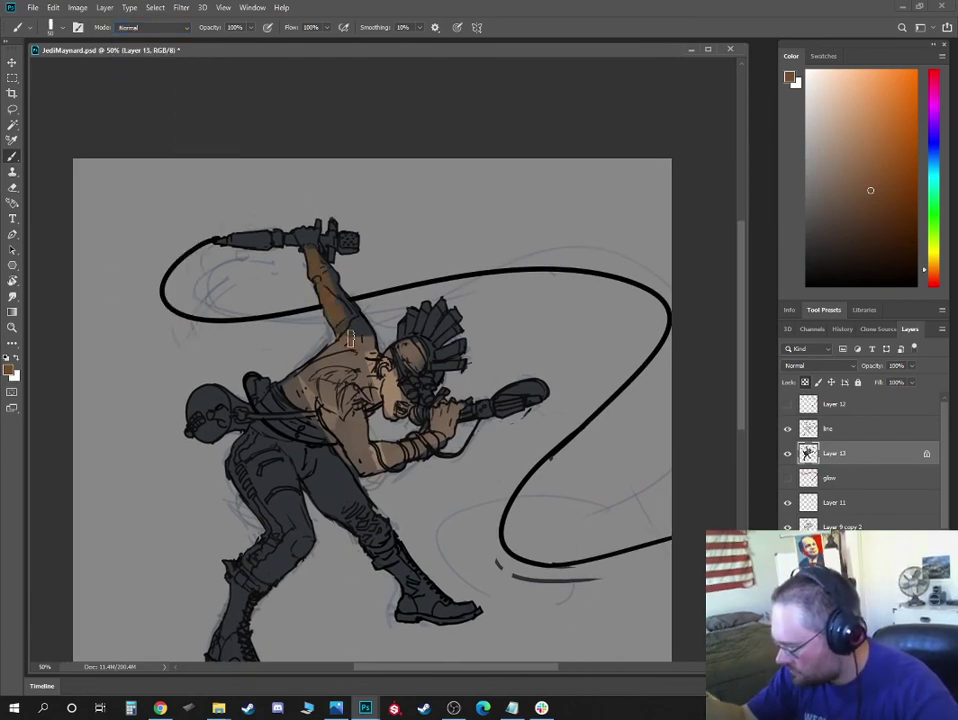
mouse_move(323, 383)
left_mouse_down()
mouse_move(298, 383)
mouse_move(332, 399)
mouse_move(358, 454)
mouse_move(353, 385)
left_mouse_up()
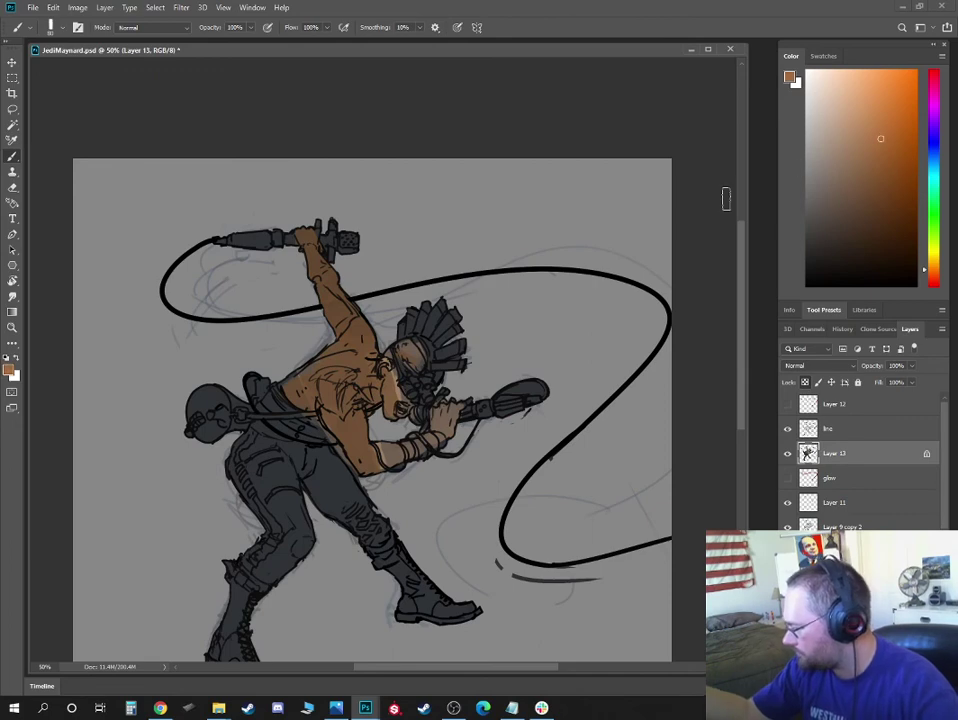
left_click(881, 139)
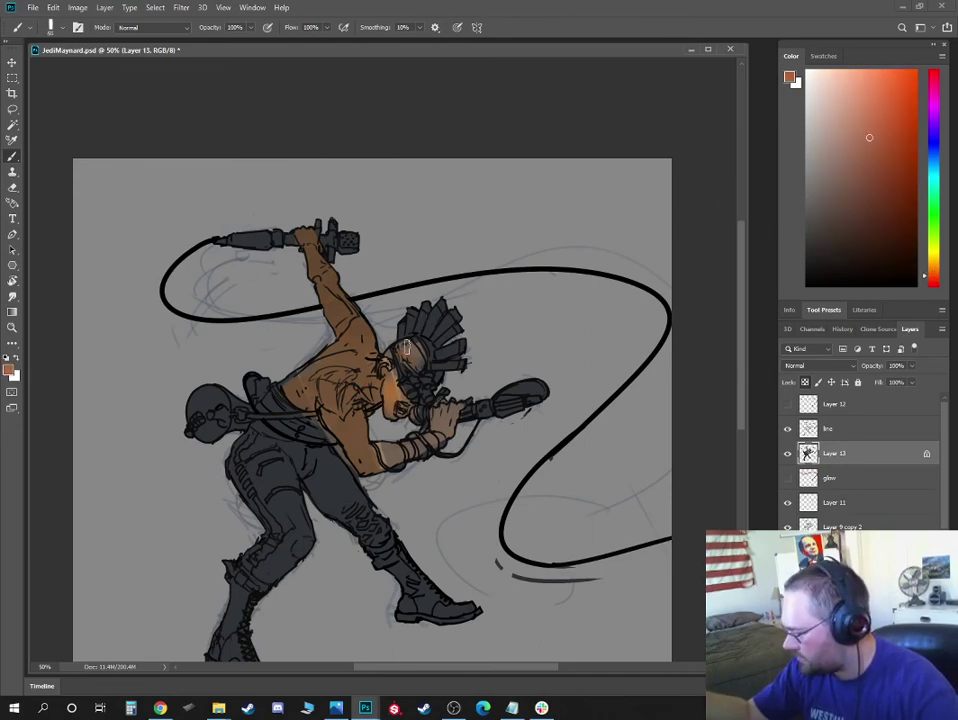
left_click_drag(407, 347, 411, 354)
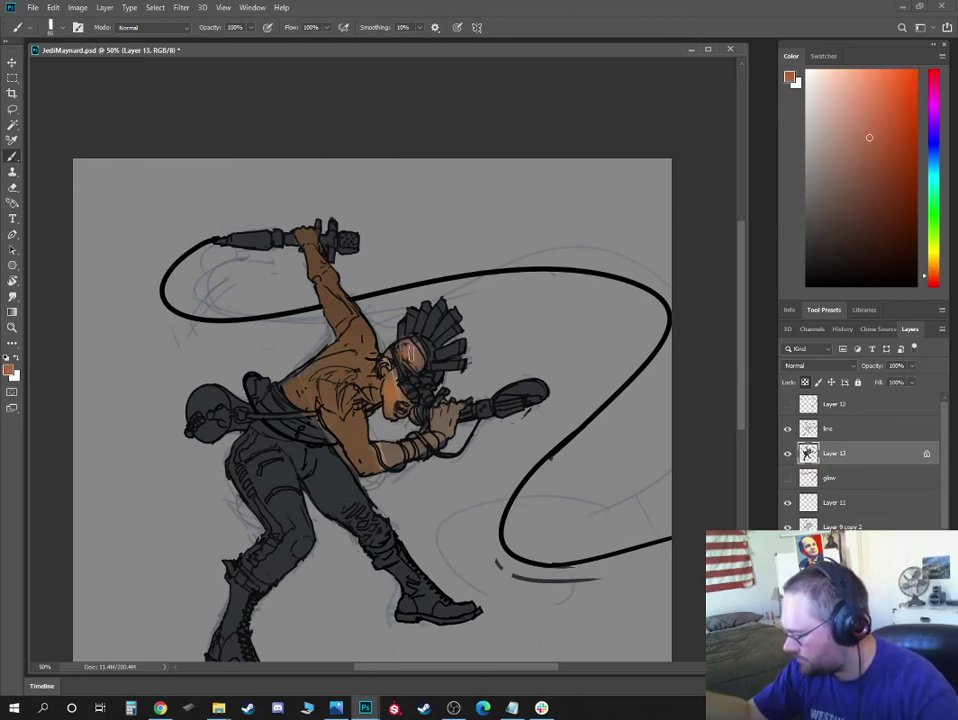
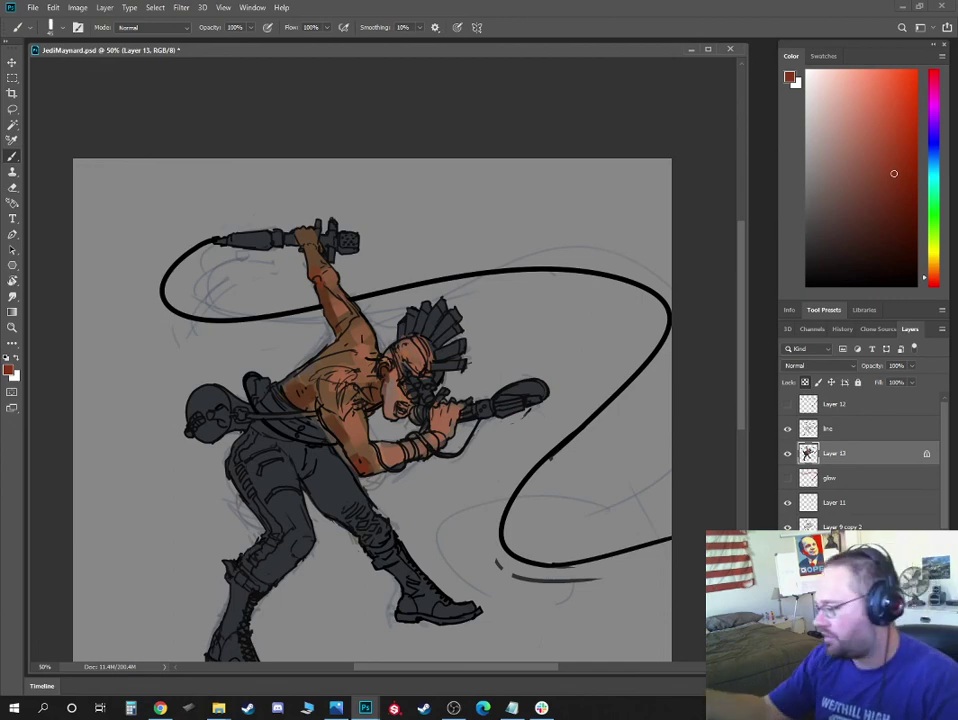
Show Layer 12 and the glow layer, and move Layer 11 directly above Layer 13
left_click_drag(390, 235, 434, 210)
left_click(787, 404)
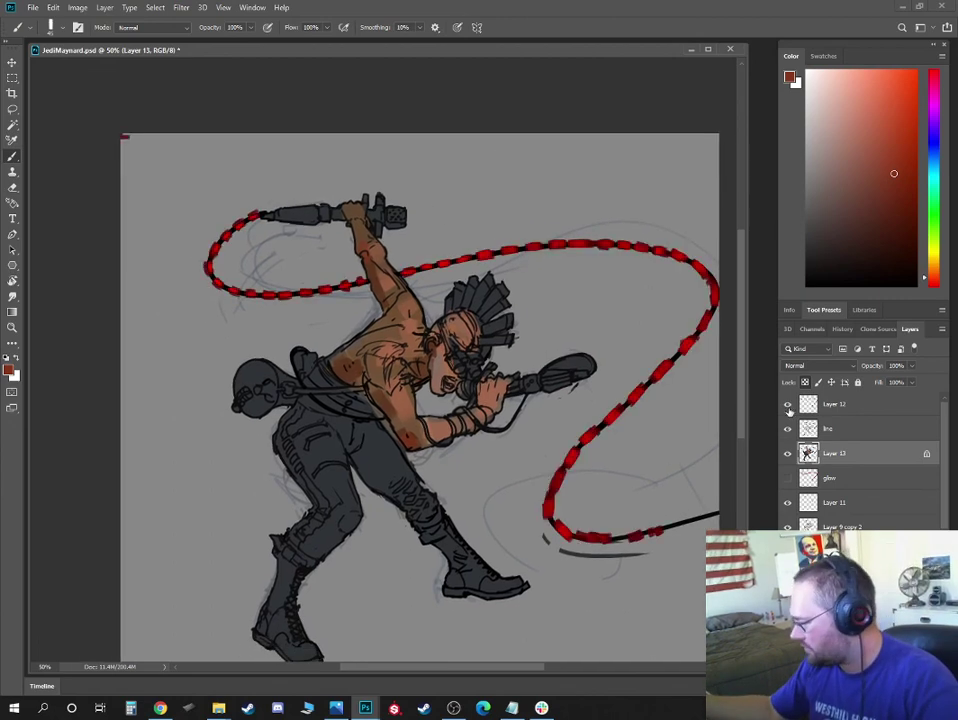
left_click(788, 479)
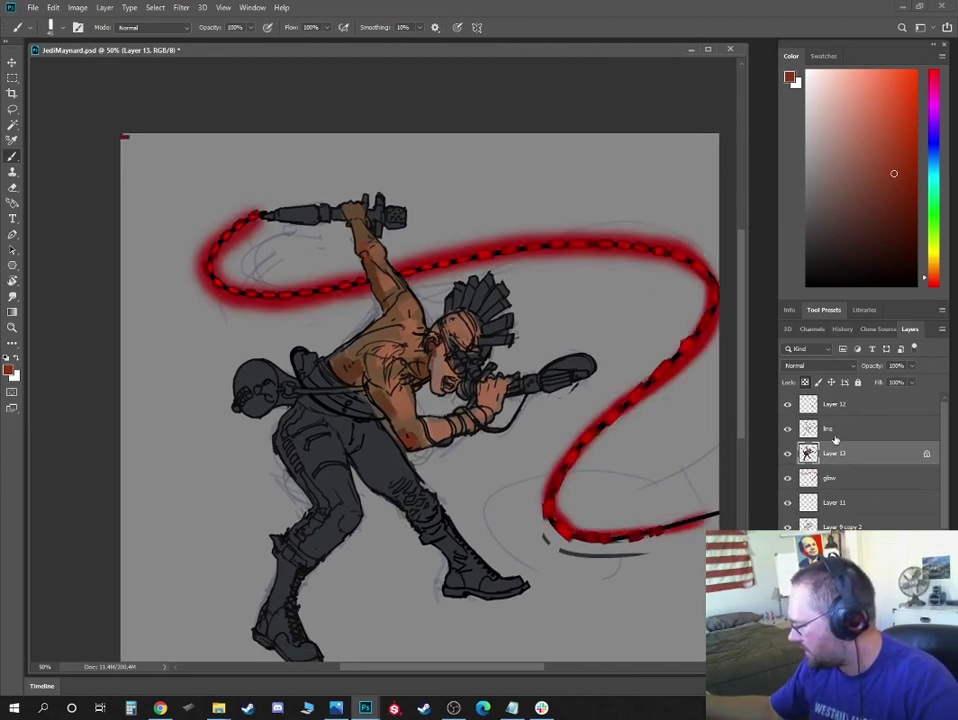
left_click_drag(846, 500, 831, 448)
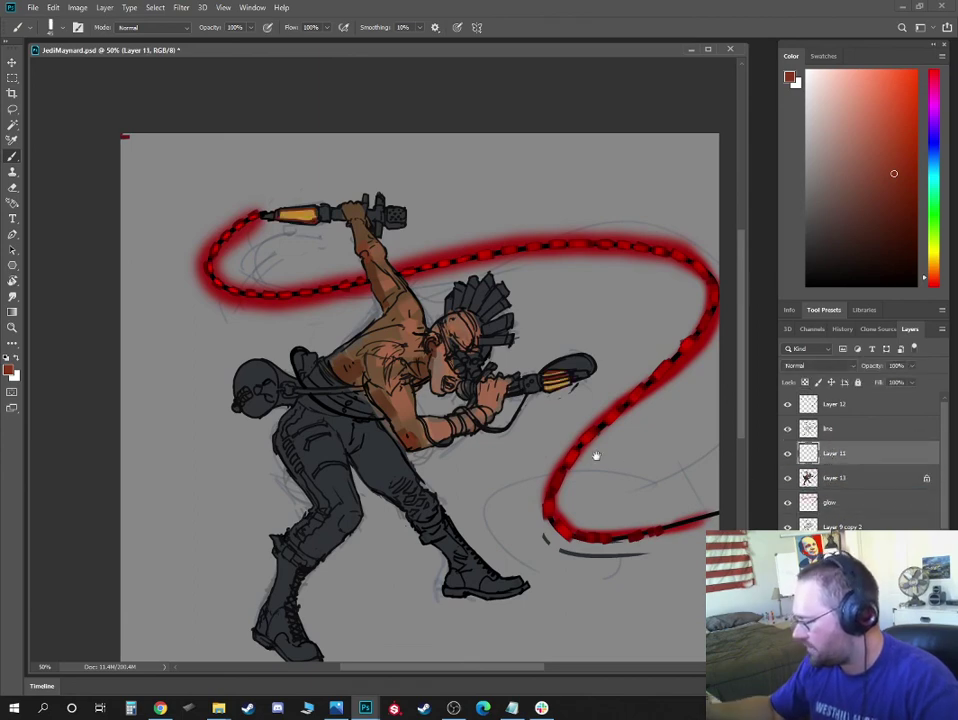
Erase the silhouette fill inside the rounded end of the microphone held at the mouth
left_click_drag(595, 456, 559, 448)
key("e")
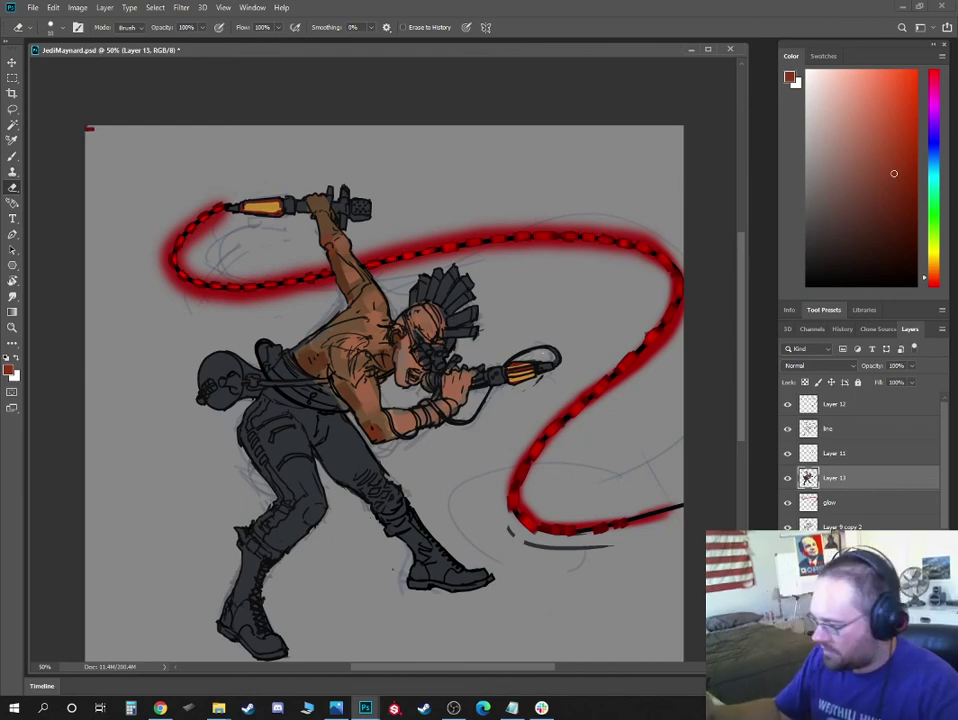
Choose a soft round brush and lock the transparent pixels of Layer 13 again
key("b")
key("x")
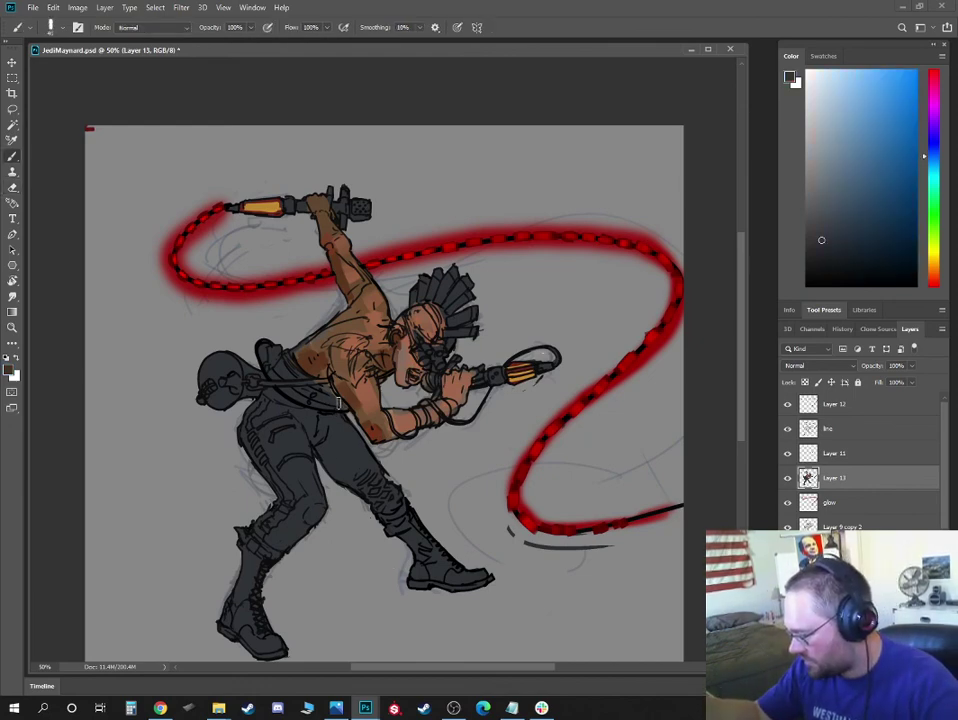
left_click_drag(830, 185, 823, 180)
right_click(484, 385)
double_click(551, 575)
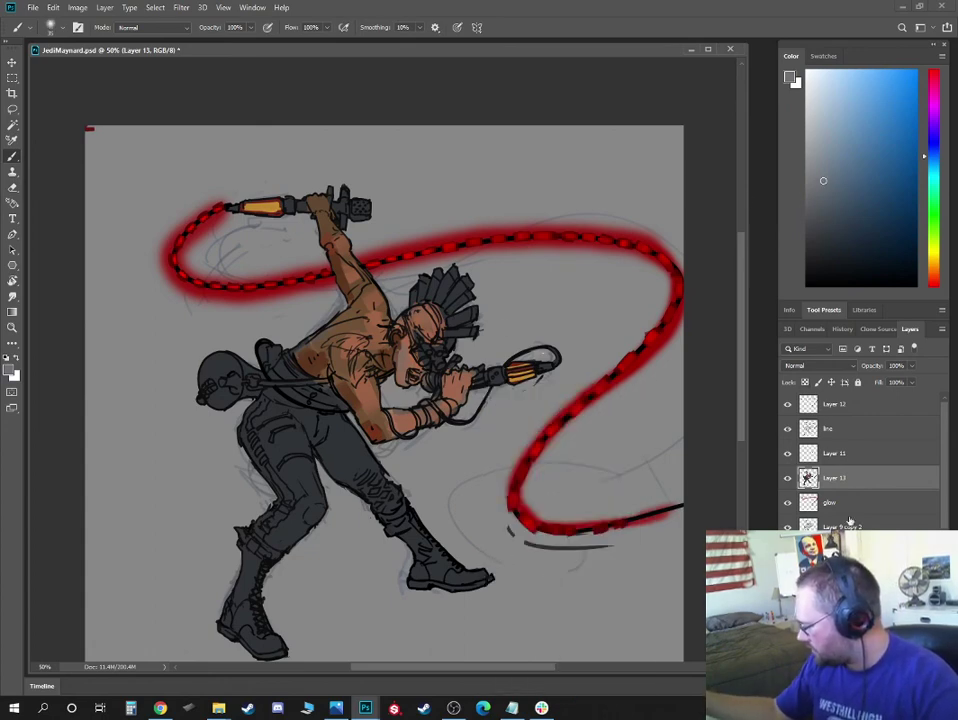
left_click(805, 382)
Paint soft highlights on the trousers and boots in a lighter shade of their blue-grey
left_click(295, 438, "alt")
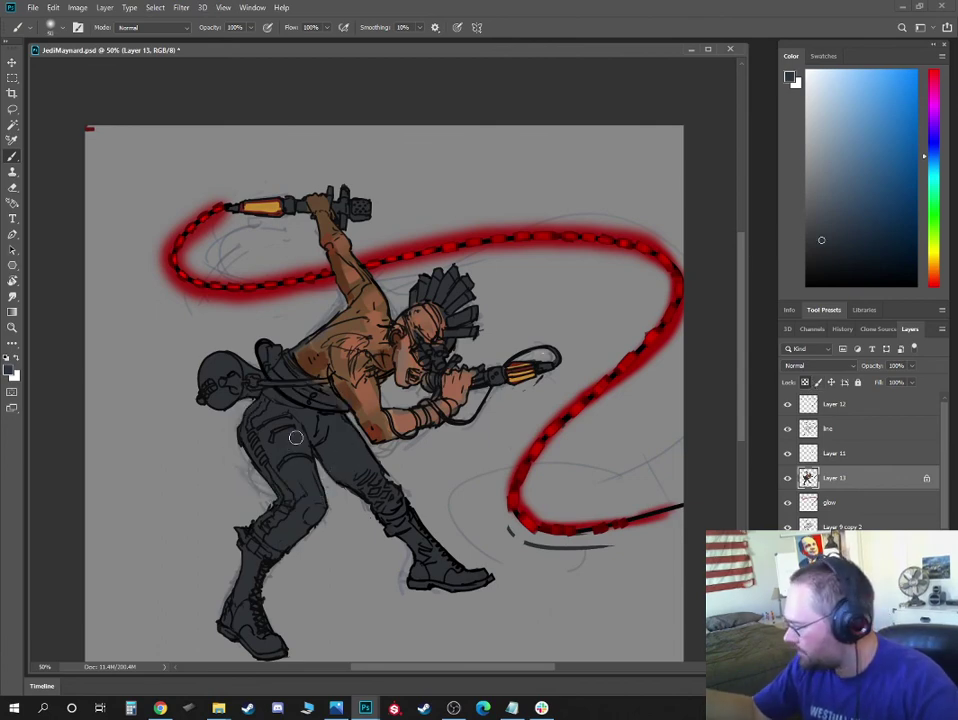
left_click(822, 218)
mouse_move(274, 421)
left_mouse_down()
mouse_move(301, 487)
mouse_move(331, 450)
mouse_move(367, 474)
mouse_move(346, 430)
left_mouse_up()
mouse_move(268, 525)
left_mouse_down()
mouse_move(282, 508)
mouse_move(287, 516)
left_mouse_up()
key("bracketright")
left_click_drag(421, 543, 457, 569)
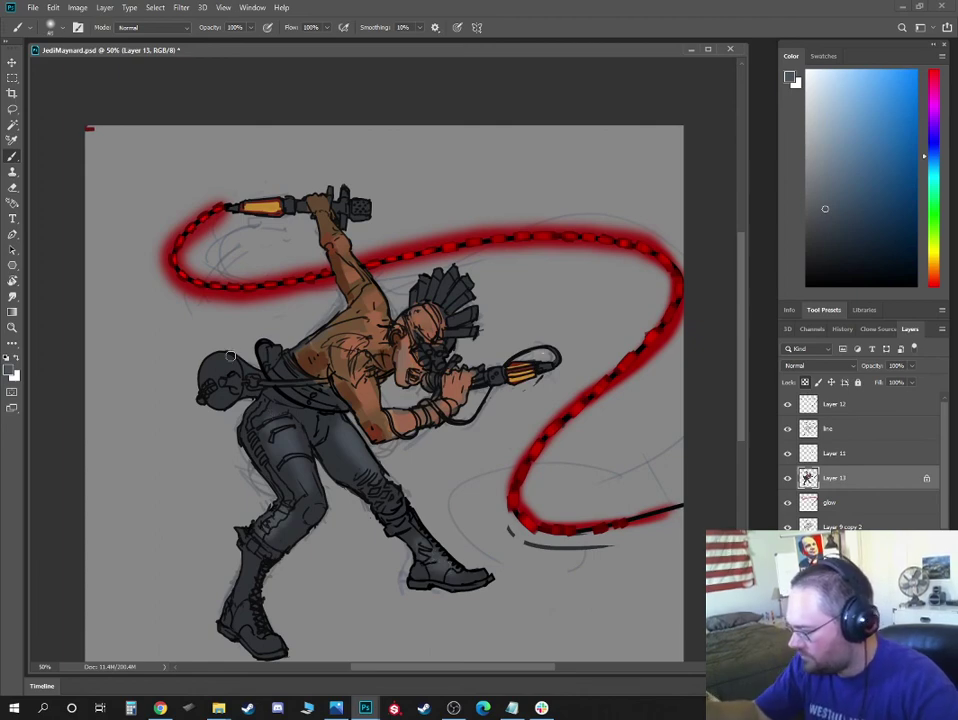
Colour the skull at the hip in warm beige-grey with dark shadows and lighter highlights
left_click(935, 263)
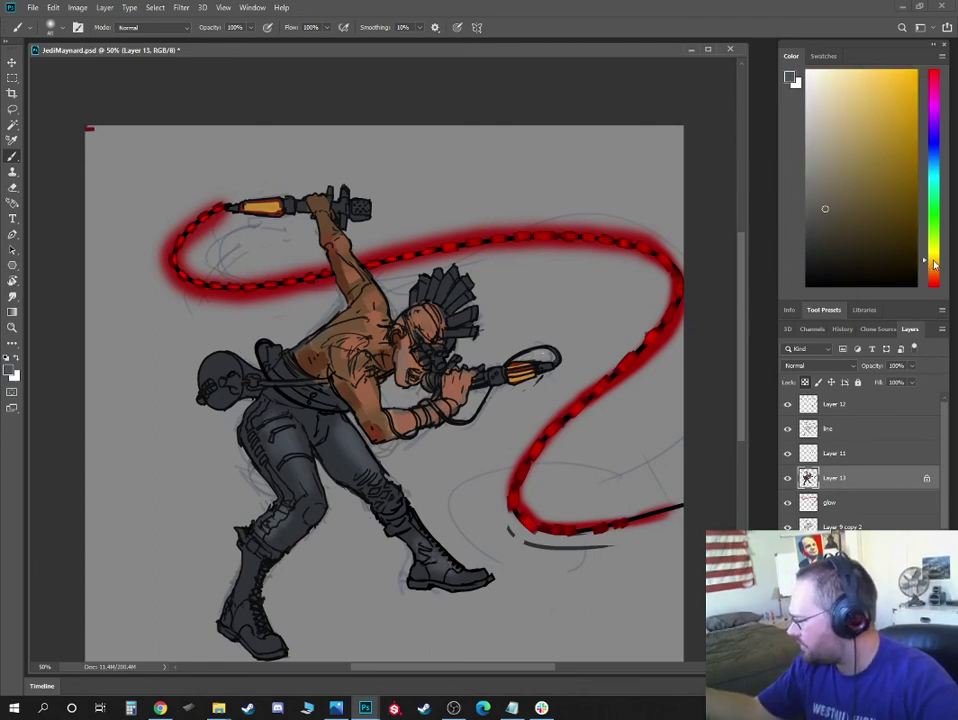
left_click(828, 186)
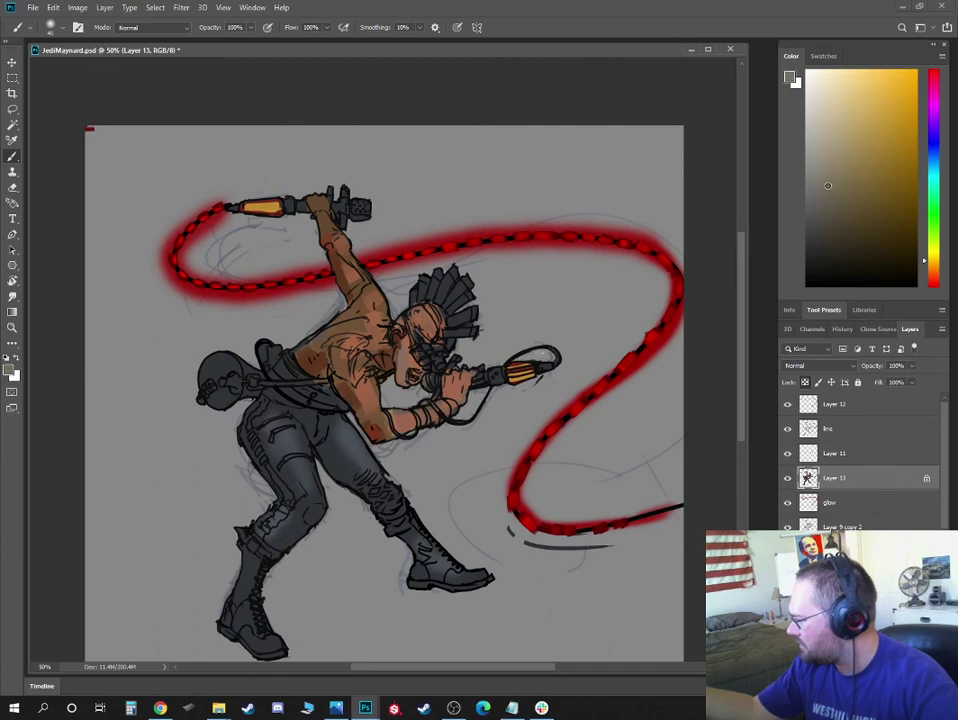
mouse_move(208, 386)
left_mouse_down()
mouse_move(241, 403)
mouse_move(218, 364)
left_mouse_up()
left_click(845, 245)
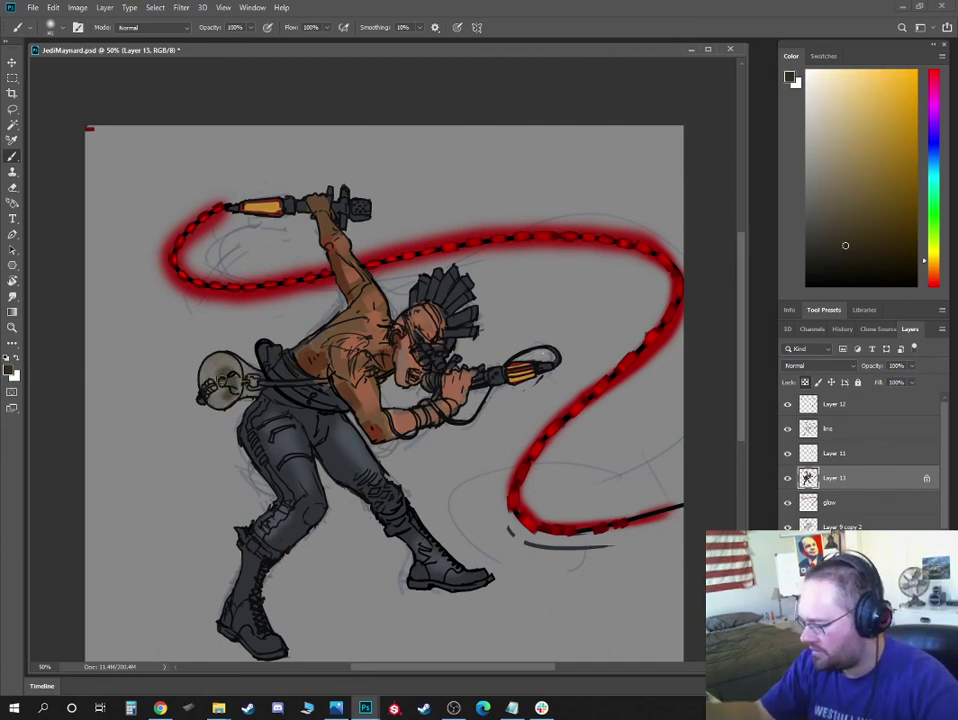
left_click(830, 151)
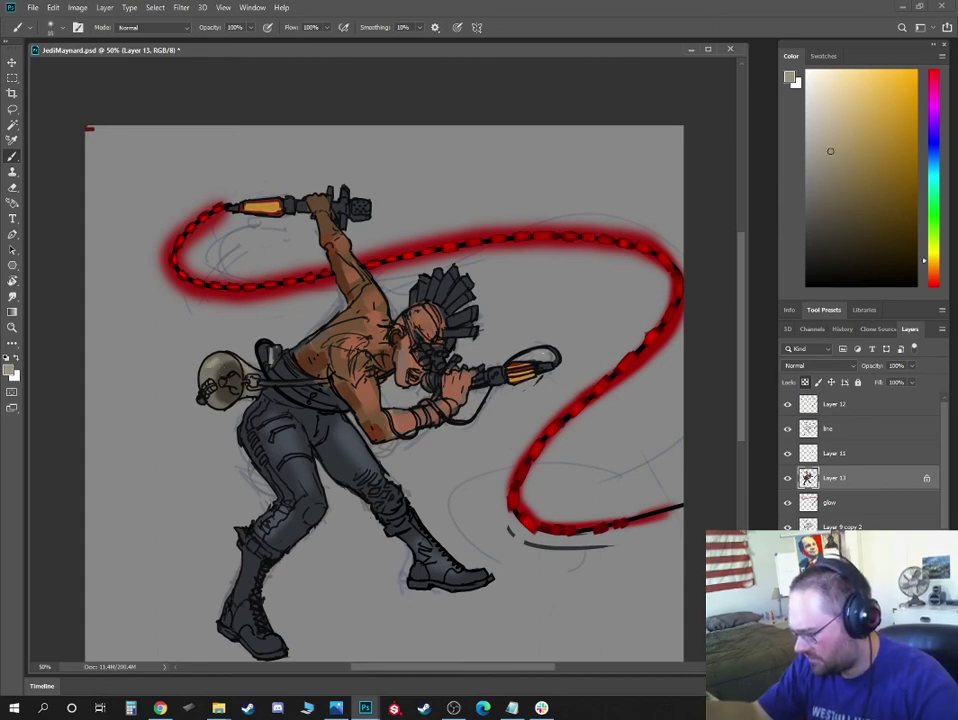
Erase the silhouette fill inside the small loop at the waist beside the skull
key("e")
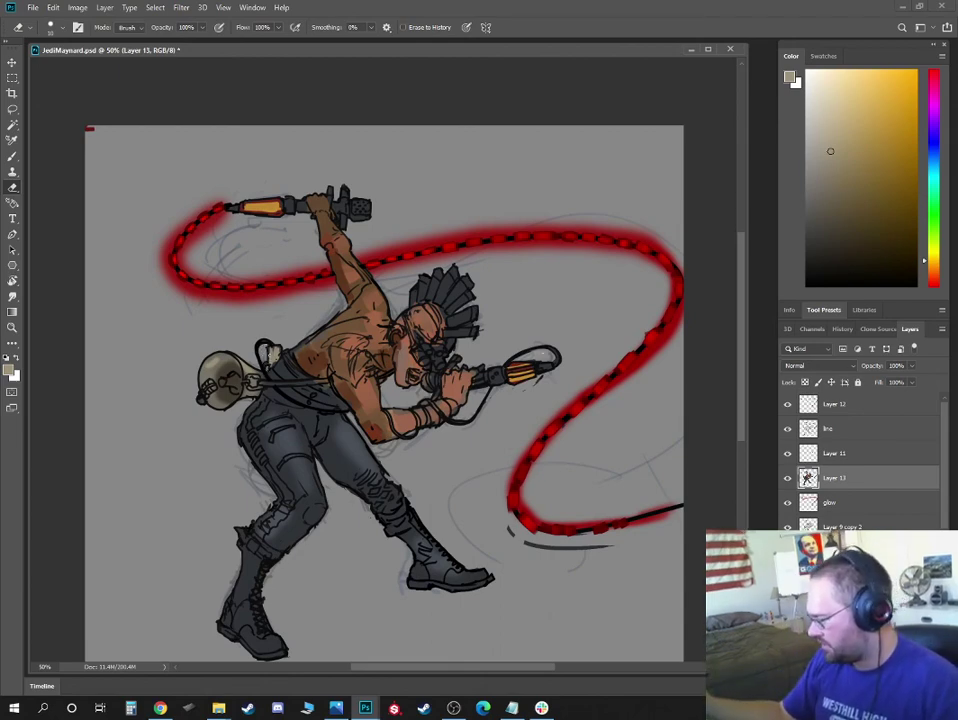
key("b")
left_click_drag(271, 354, 253, 331)
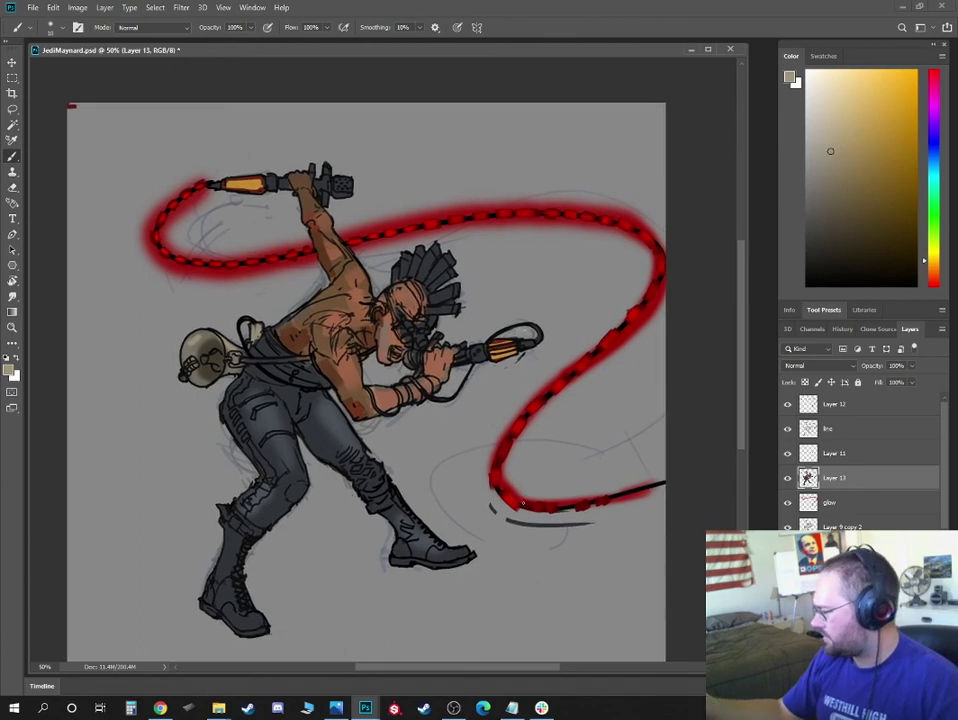
Paint a muted gold stripe down the outer side of the bent leg's trousers
left_click(887, 145)
left_click(787, 478)
left_click(787, 478)
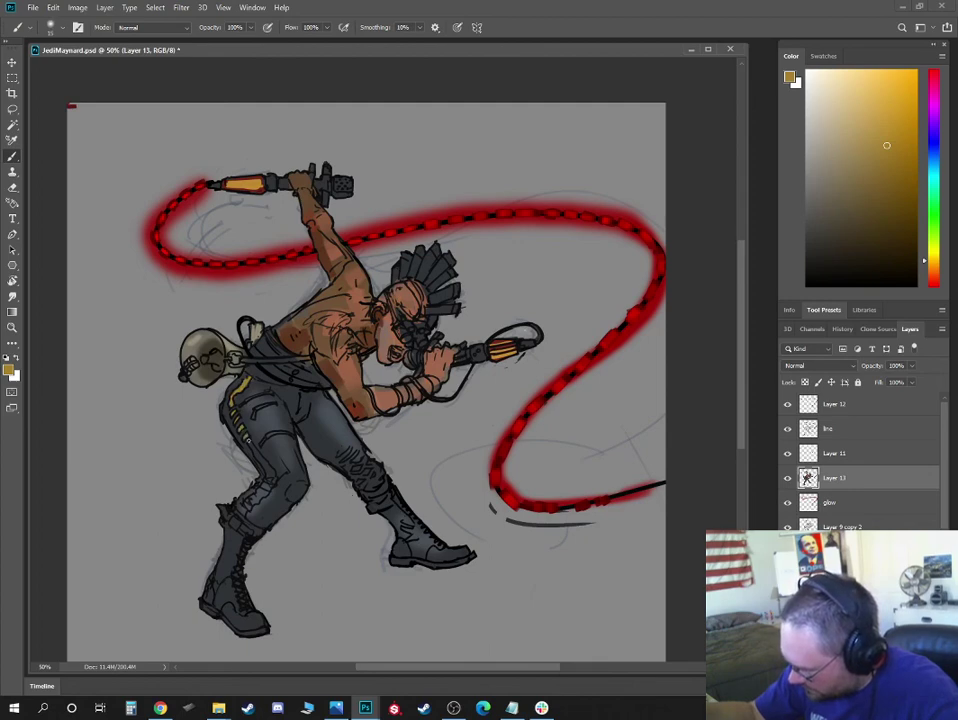
key("bracketright")
left_click_drag(244, 437, 259, 460)
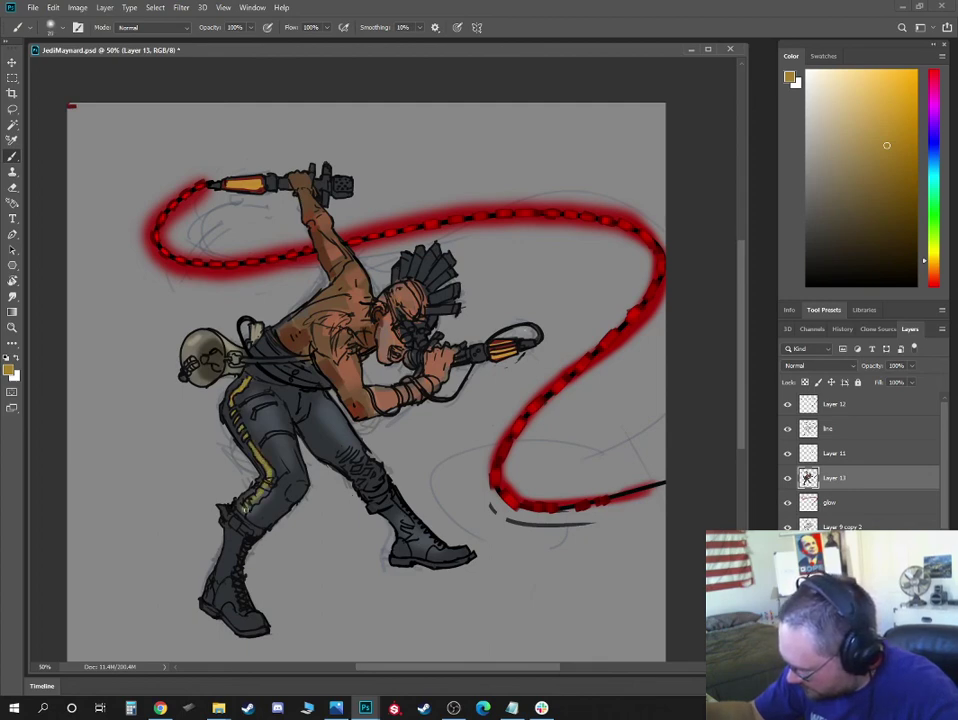
Lock Layer 13's transparent pixels and paint both boots a muted reddish brown with a larger brush
key("d")
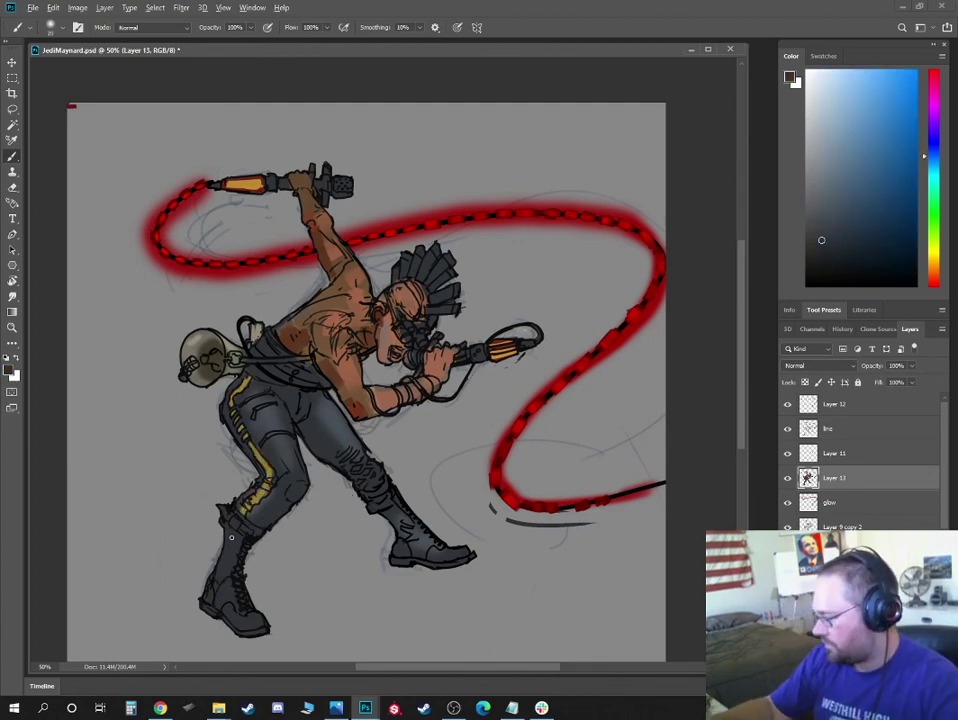
left_click(936, 276)
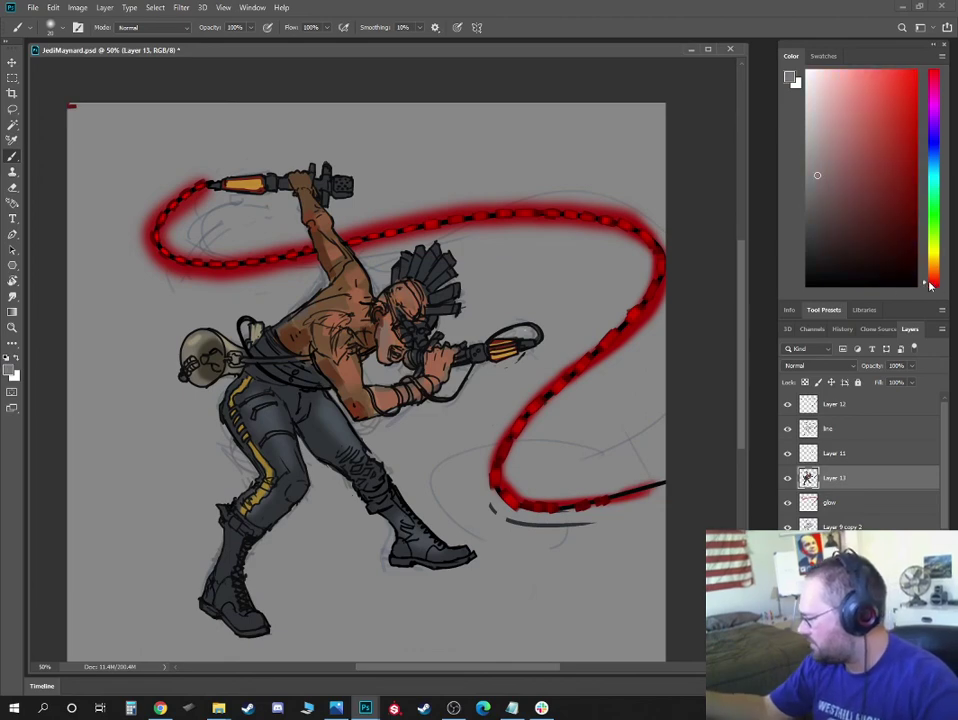
left_click(938, 279)
left_click_drag(937, 289, 938, 274)
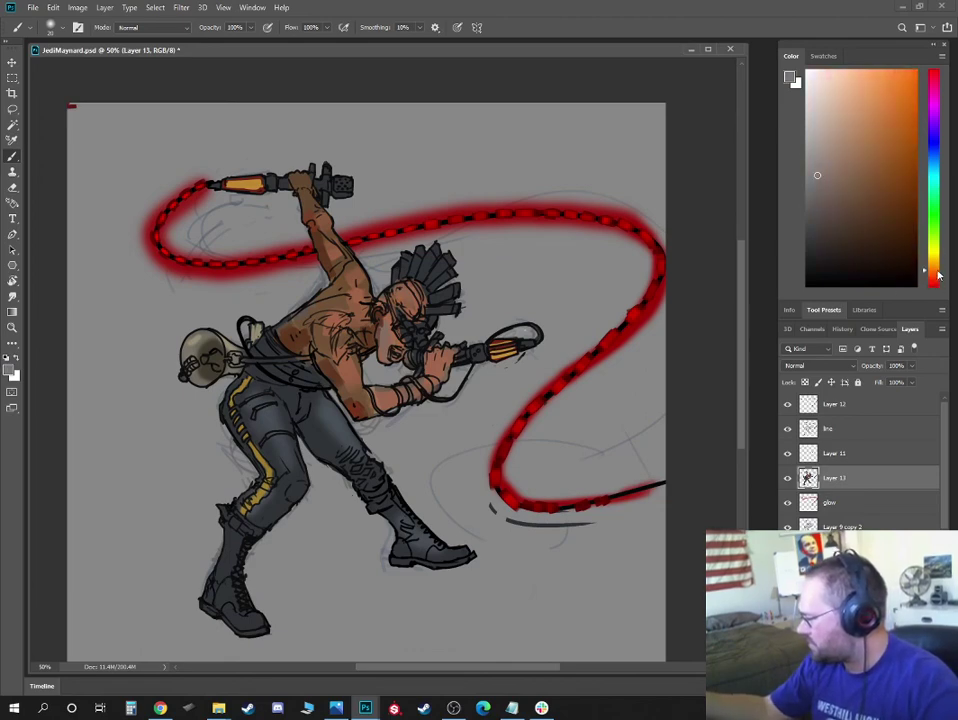
left_click(861, 196)
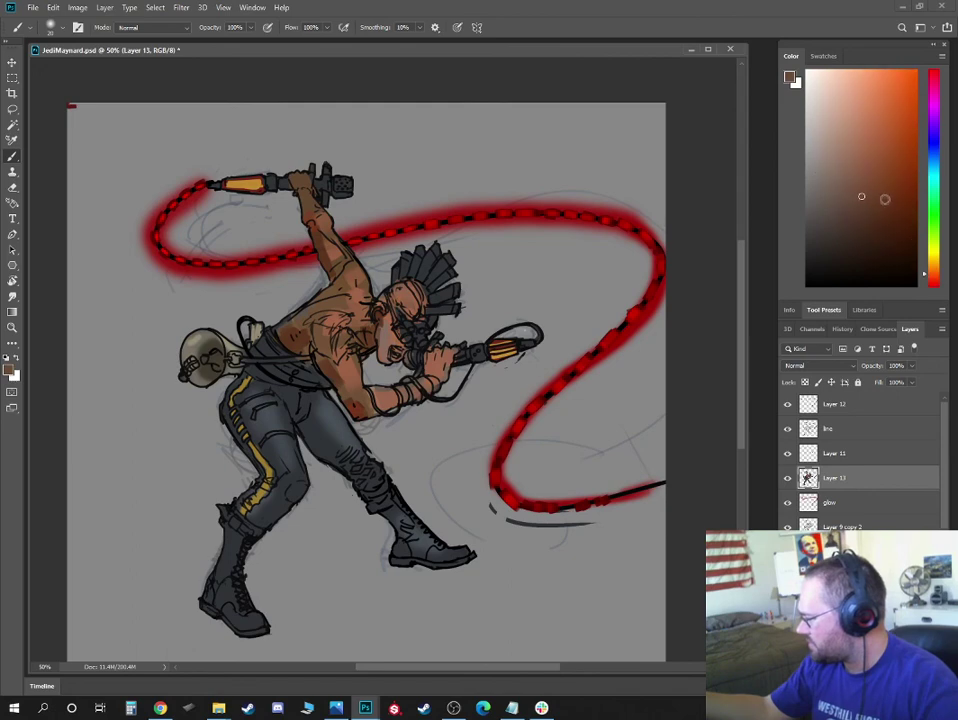
left_click(805, 382)
key("bracketright")
key("bracketright")
key("bracketright")
key("bracketright")
key("bracketright")
key("bracketright")
key("bracketright")
key("bracketright")
key("bracketright")
key("bracketright")
key("bracketright")
key("bracketright")
key("bracketright")
key("bracketright")
key("bracketright")
key("bracketright")
key("bracketright")
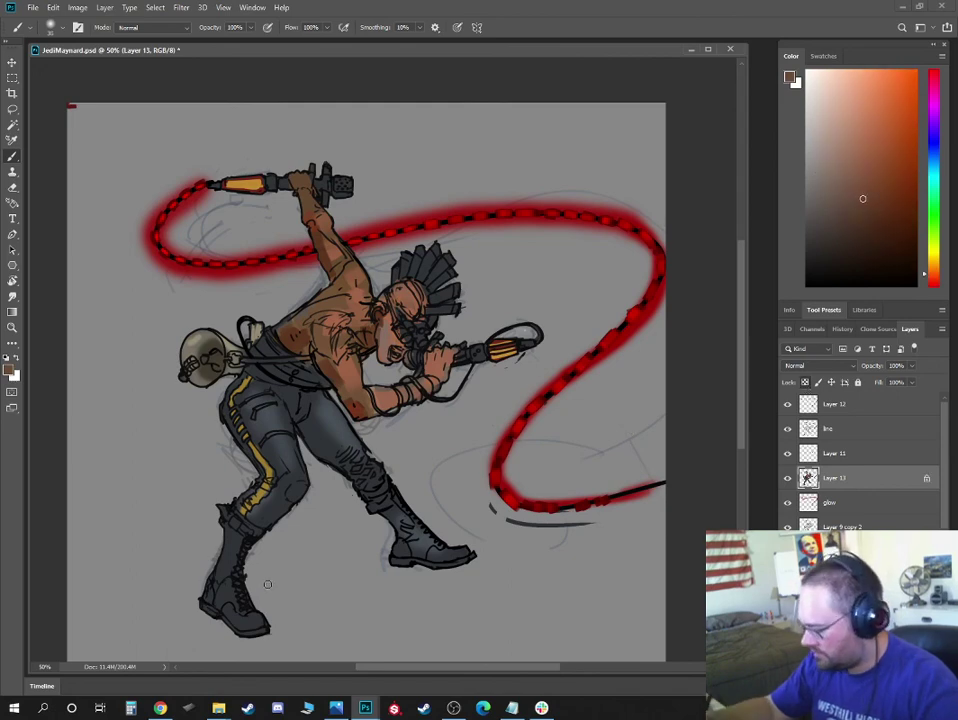
left_click_drag(218, 576, 242, 533)
key("bracketleft")
key("bracketleft")
key("bracketleft")
mouse_move(414, 543)
left_mouse_down()
mouse_move(407, 521)
mouse_move(445, 552)
mouse_move(466, 555)
mouse_move(462, 574)
mouse_move(423, 566)
left_mouse_up()
Shade the boots with a darker brown using a smaller brush
left_click(838, 246)
key("bracketleft")
key("bracketleft")
key("bracketleft")
mouse_move(232, 619)
left_mouse_down()
mouse_move(242, 614)
mouse_move(234, 574)
left_mouse_up()
Add small highlights to the boots in light, desaturated pinkish browns
key("bracketleft")
key("bracketleft")
key("bracketleft")
key("bracketleft")
left_click(840, 165)
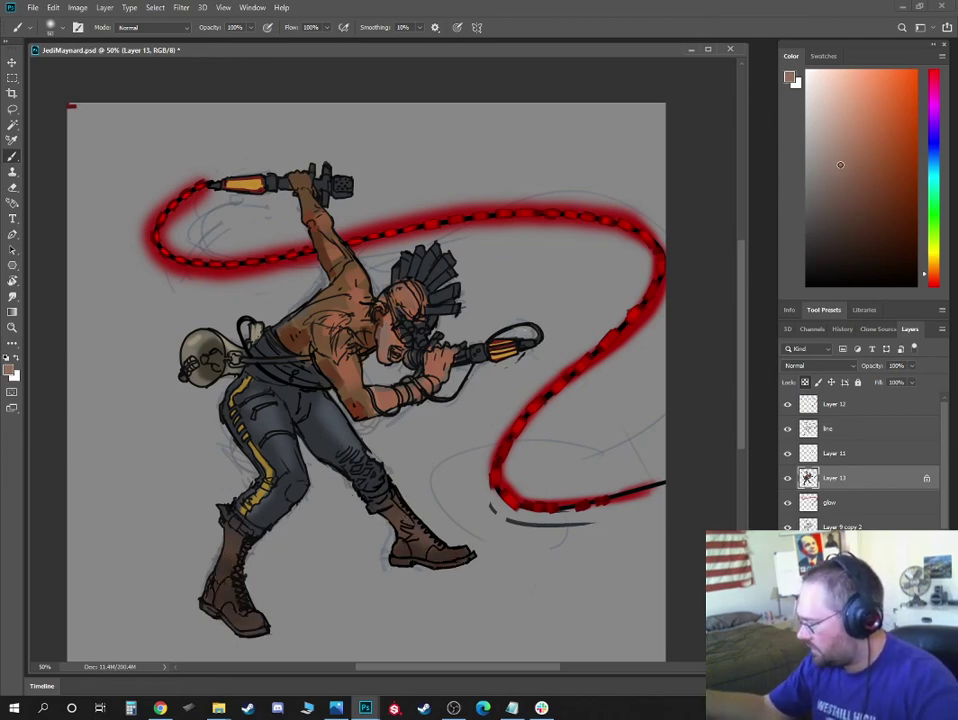
left_click(832, 153)
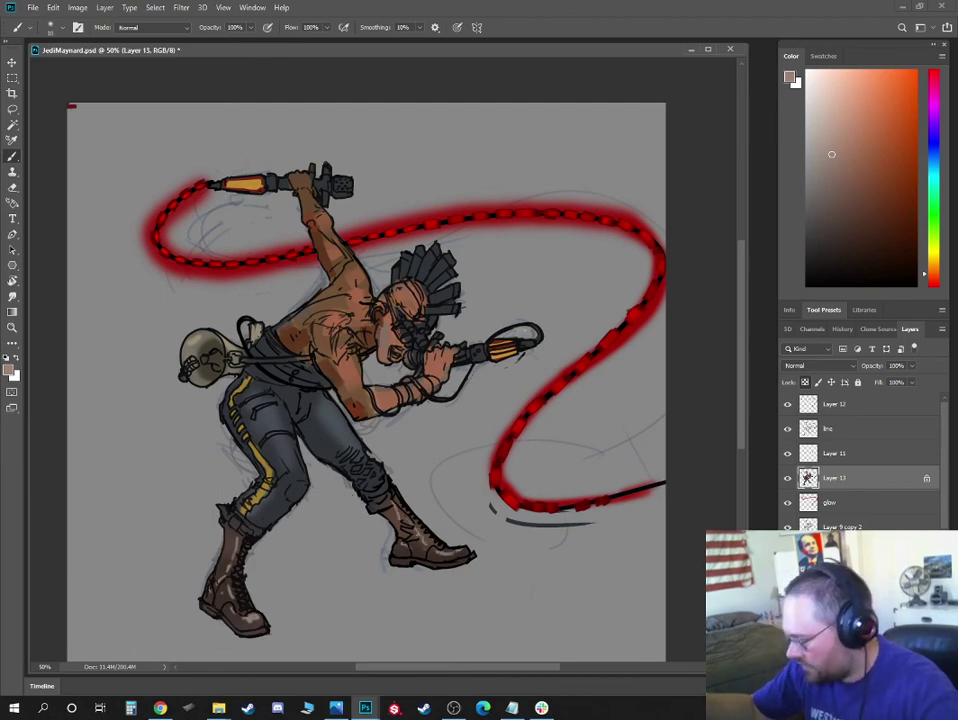
Shade the dark clothing around the waist with sampled blue-grey and a darker variant of it
left_click(249, 314, "alt")
key("]")
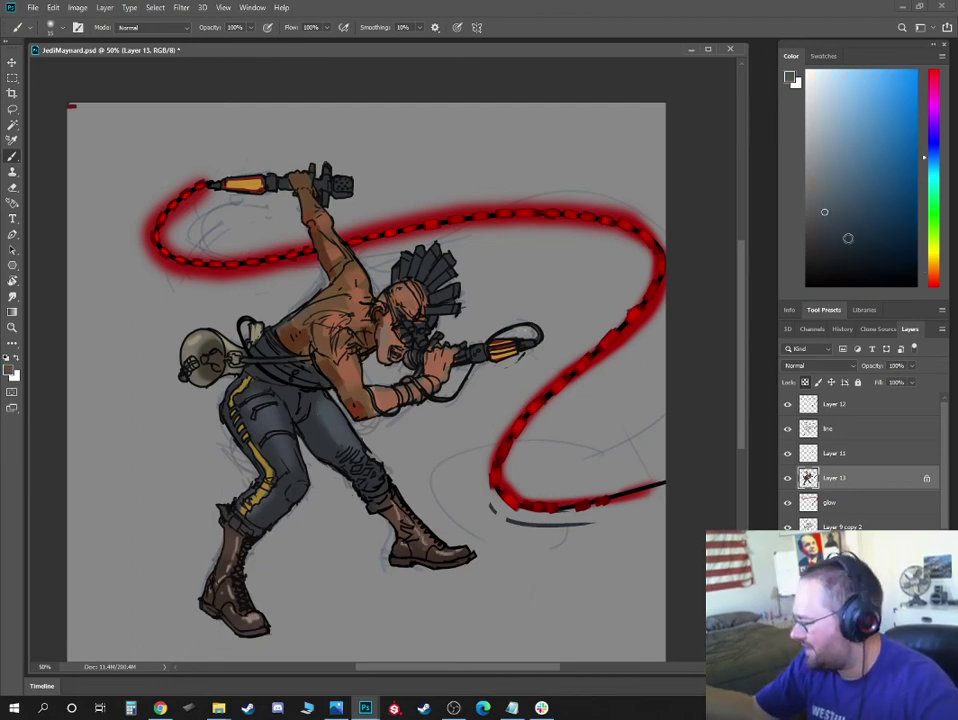
left_click(830, 254)
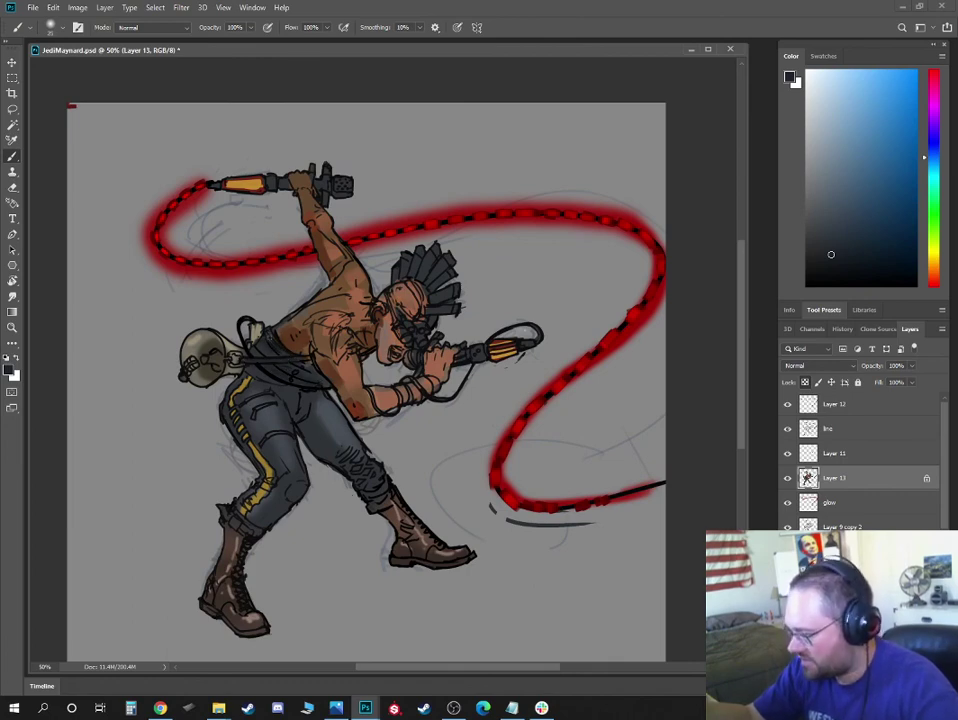
Sample the skin tone and touch up the raised hand and head with a more saturated reddish brown
left_click(330, 268, "alt")
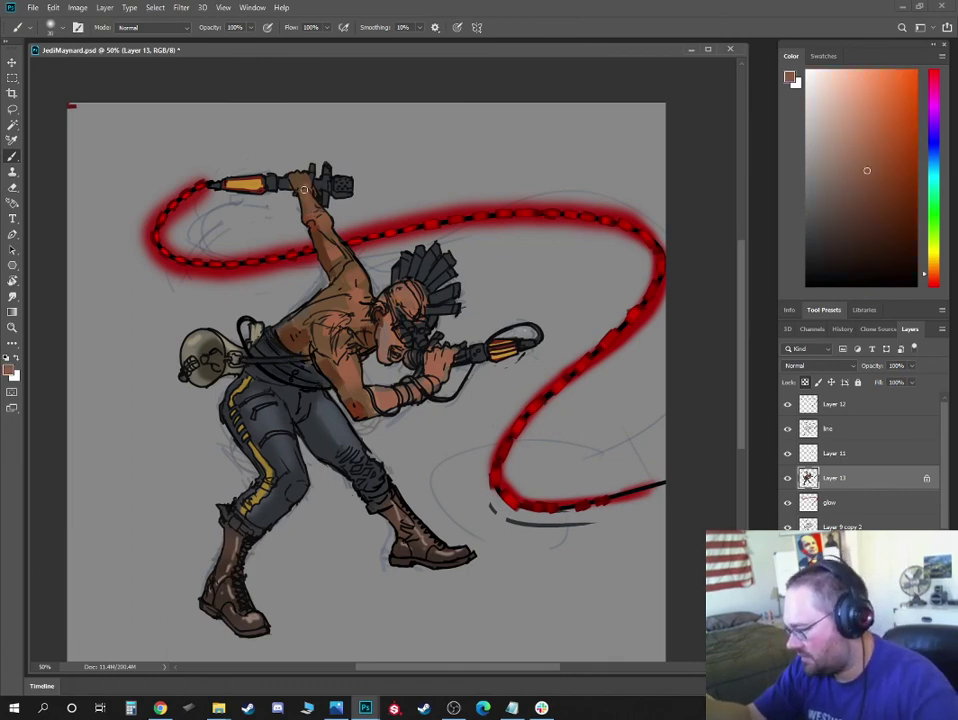
left_click(883, 156)
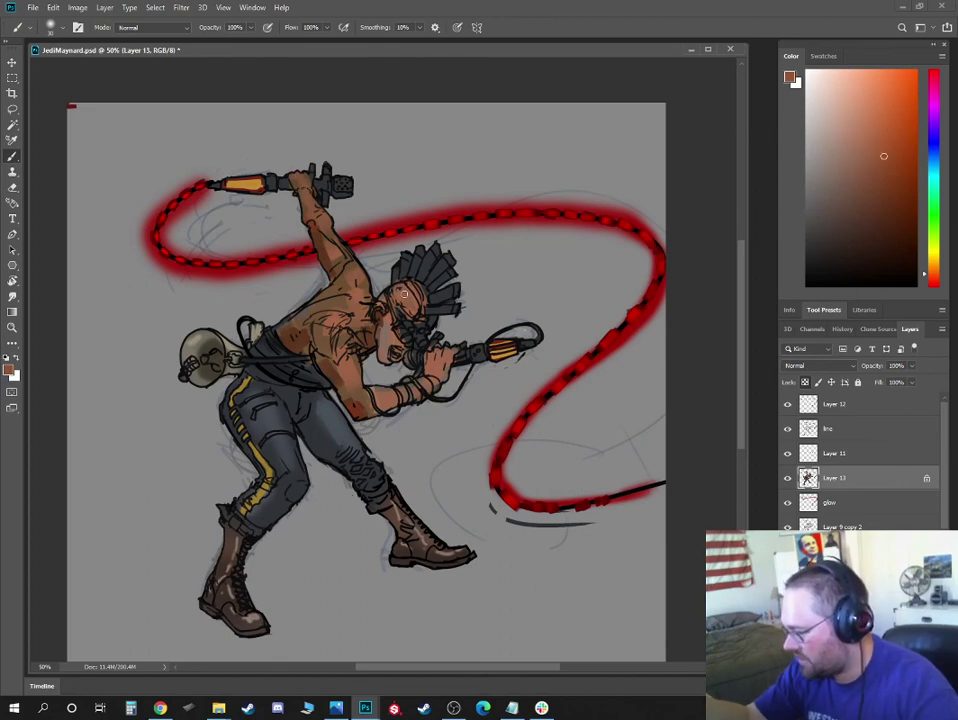
Paint the mohawk blades a light, desaturated blue-grey
left_click(428, 264, "alt")
left_click(933, 238)
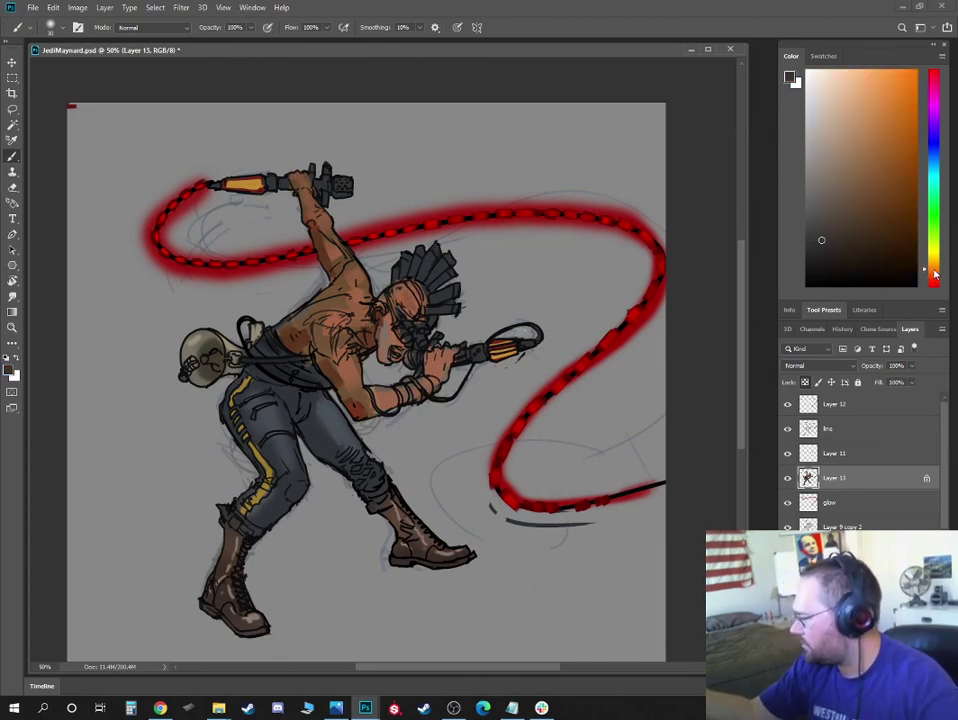
left_click(443, 270, "alt")
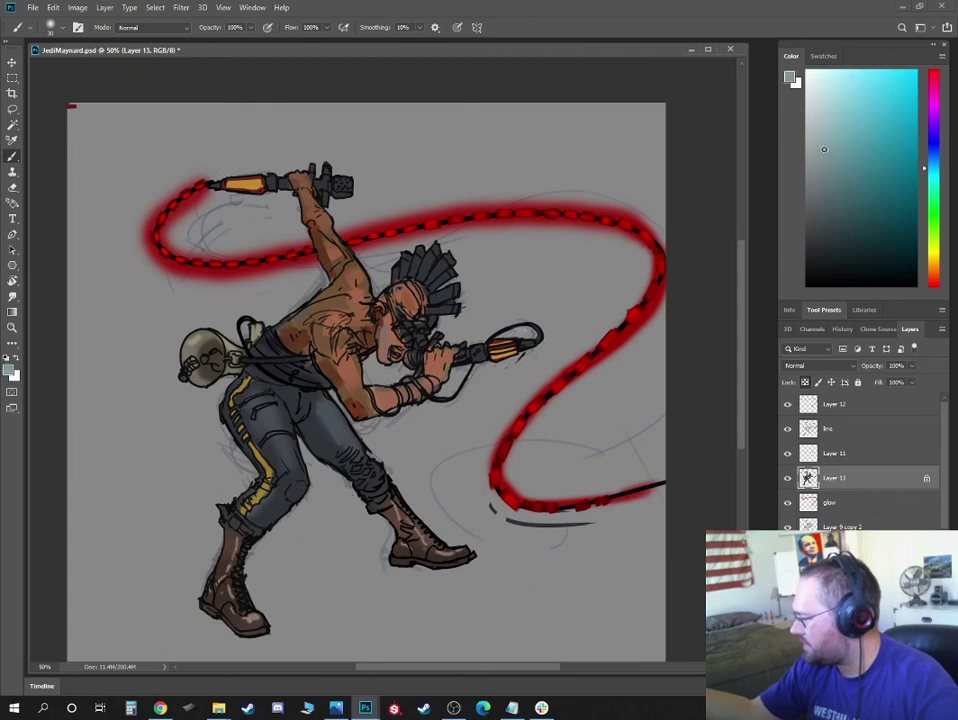
mouse_move(398, 276)
left_mouse_down()
mouse_move(436, 246)
mouse_move(436, 308)
mouse_move(450, 311)
mouse_move(456, 289)
mouse_move(436, 256)
mouse_move(428, 298)
left_mouse_up()
Tint the mohawk tips muted dark red and shade the blades with a darker variant of their sampled blue-grey
left_click(933, 282)
left_click(869, 206)
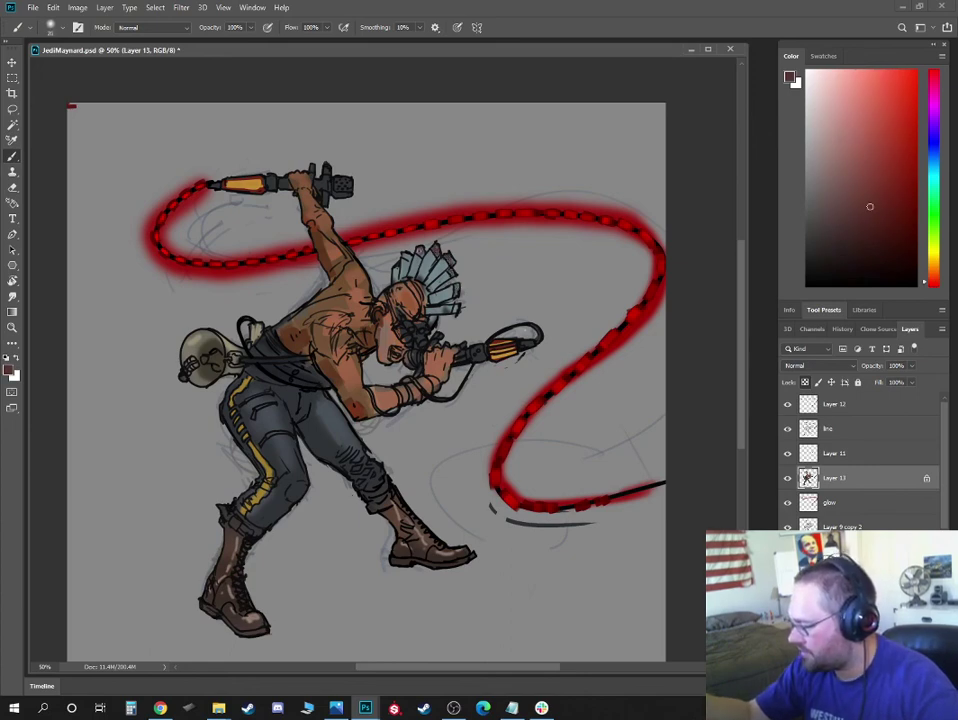
left_click_drag(456, 306, 456, 312)
left_click(440, 295, "alt")
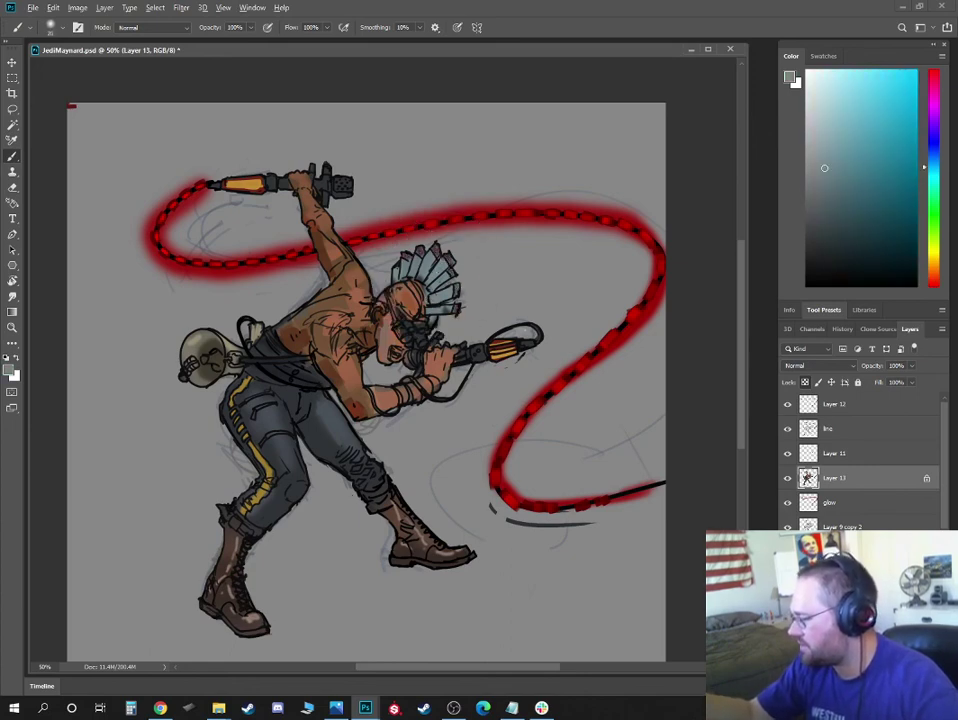
left_click(817, 246)
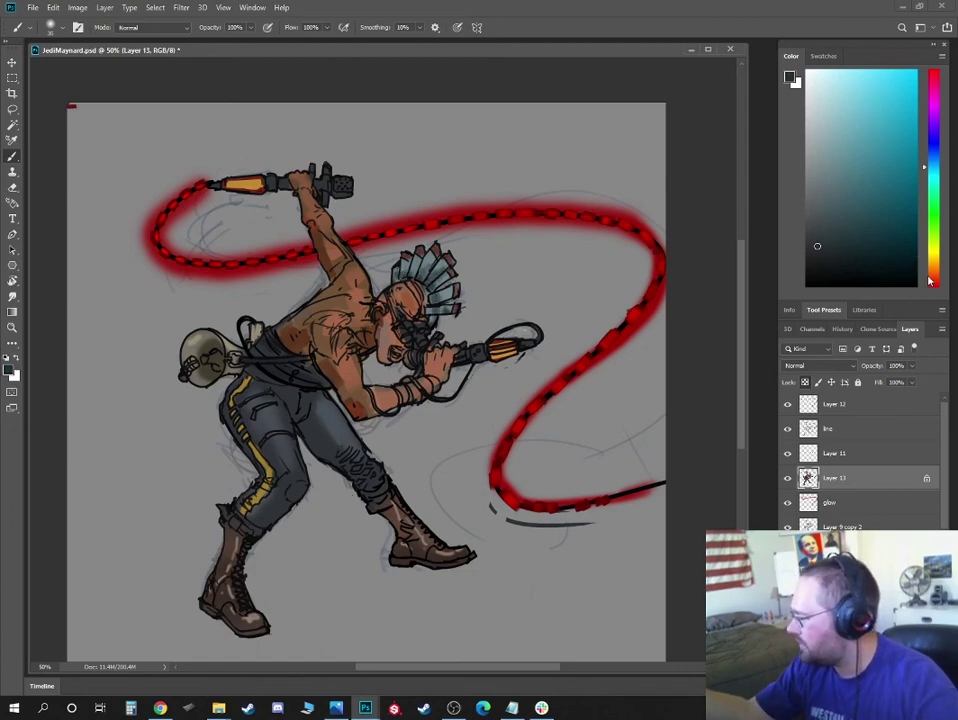
Colour the goggles and head straps a muted olive green
left_click(934, 225)
left_click(834, 224)
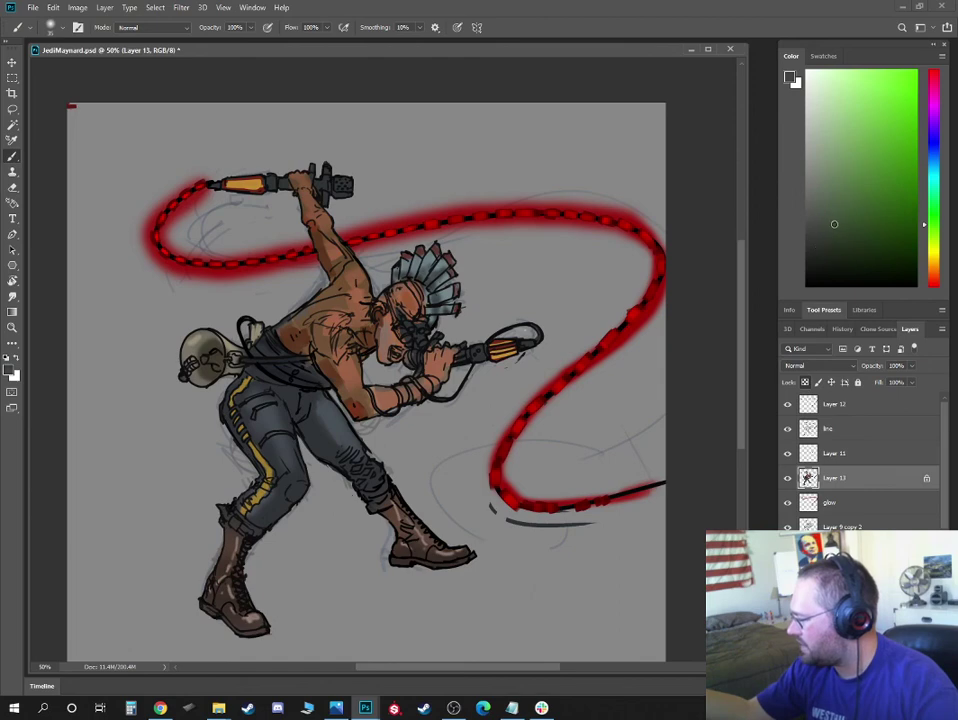
left_click(933, 239)
left_click(857, 217)
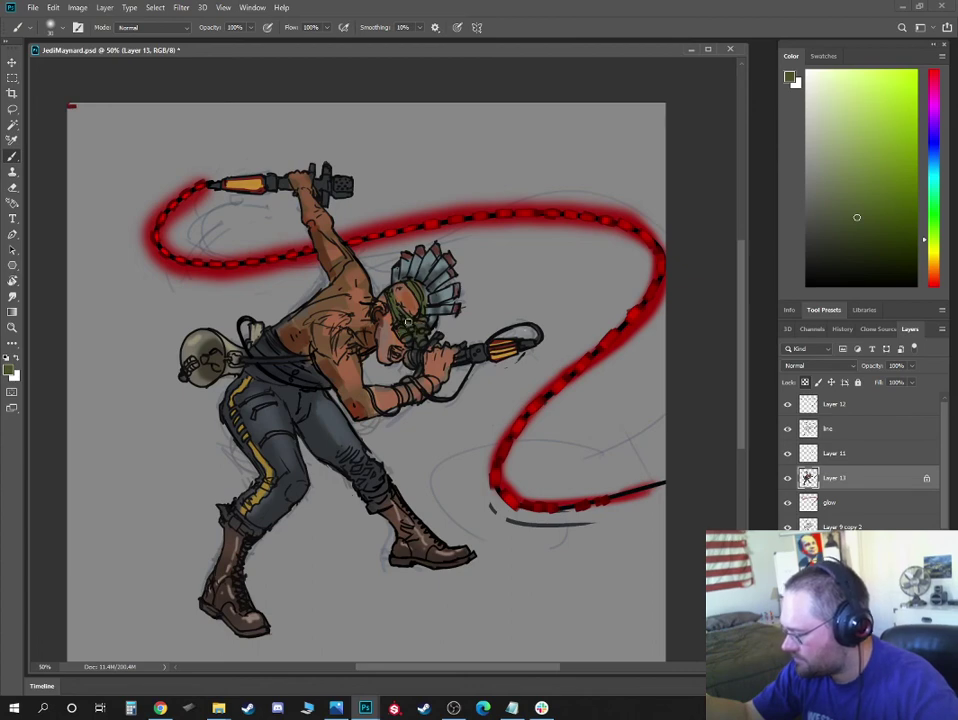
Paint the goggle lenses bright yellow-green and deepen the goggles' shadows with sampled dark tones
left_click(408, 330, "alt")
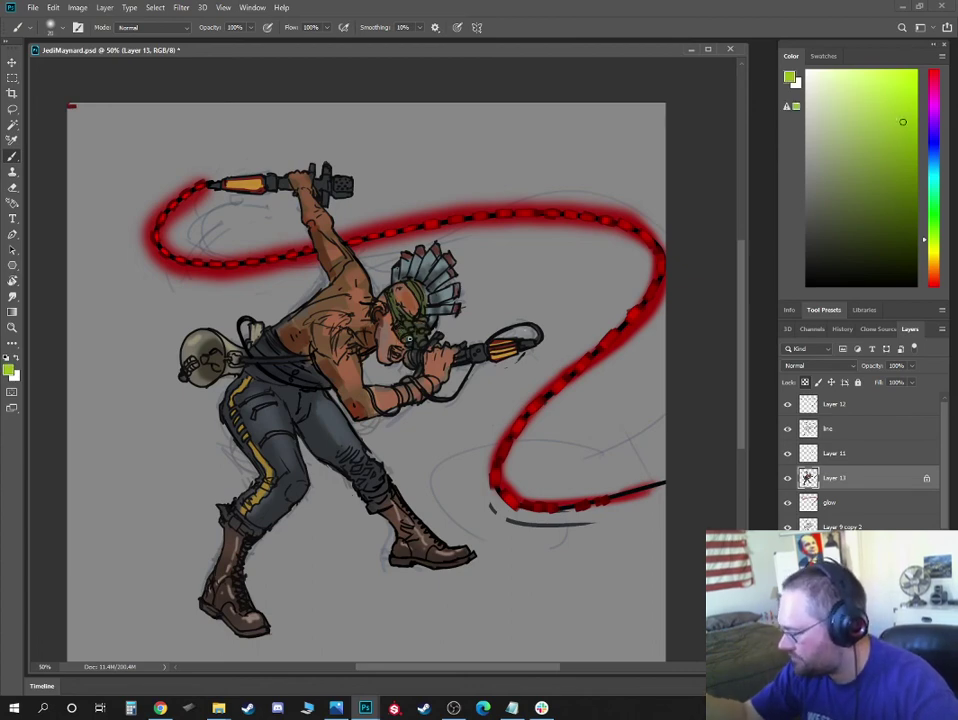
left_click(408, 339)
left_click(422, 288, "alt")
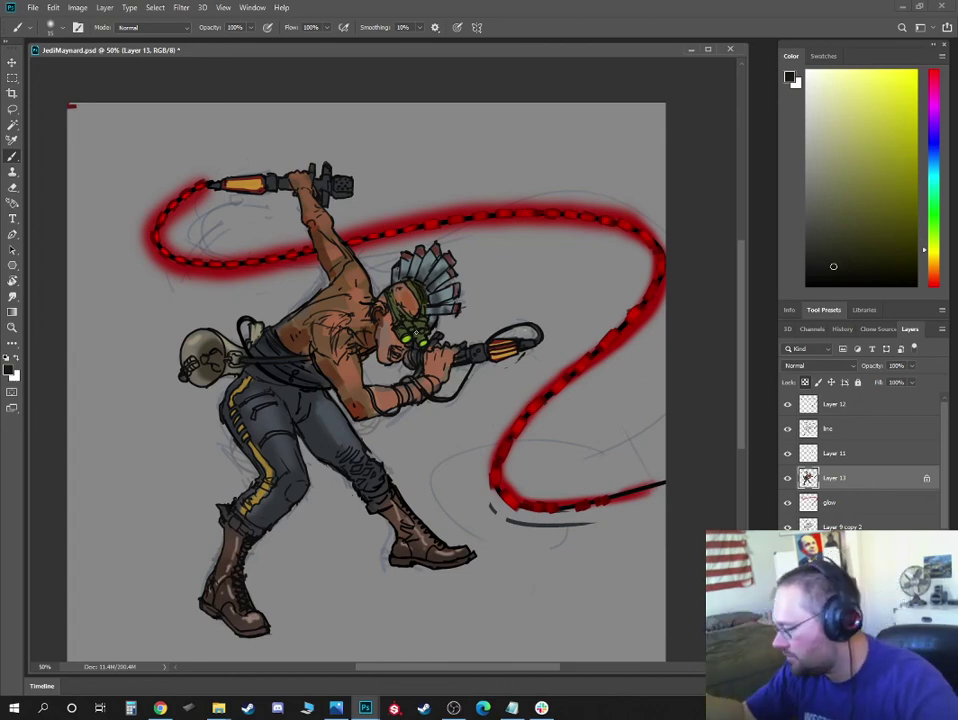
left_click(421, 336, "alt")
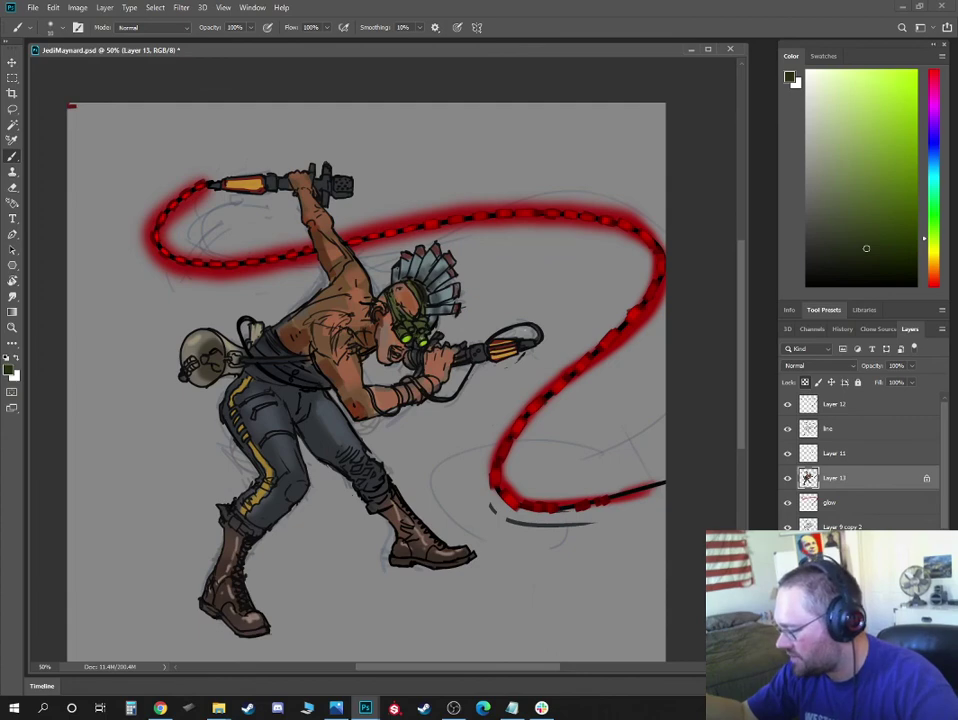
Redden the ear area and add lighter pinkish skin highlights to the shoulder and upper back
left_click(384, 336, "alt")
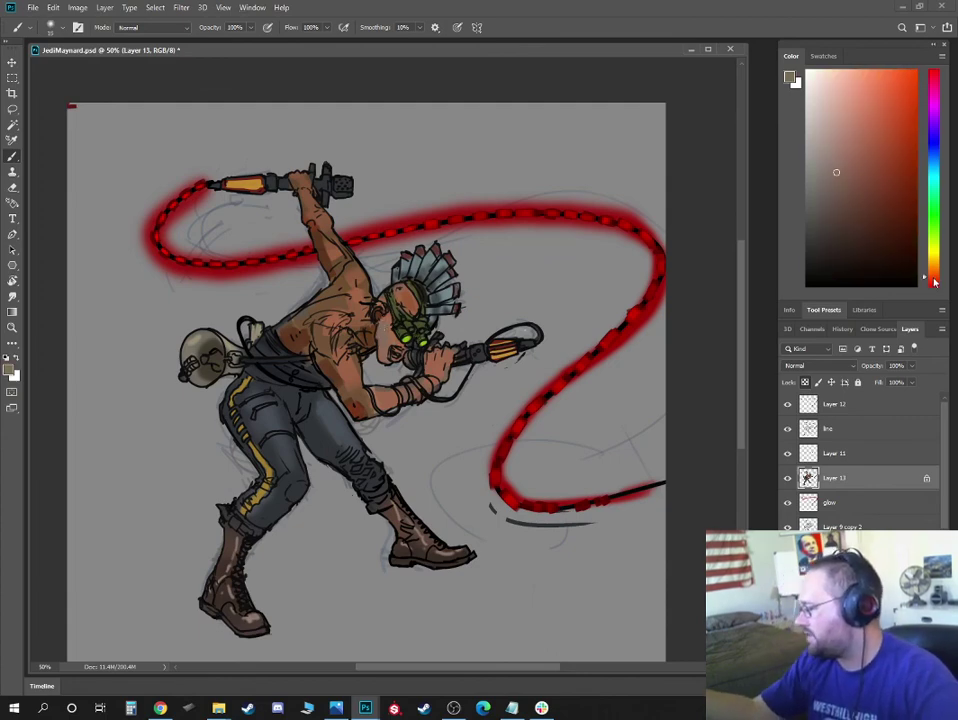
left_click(376, 313, "alt")
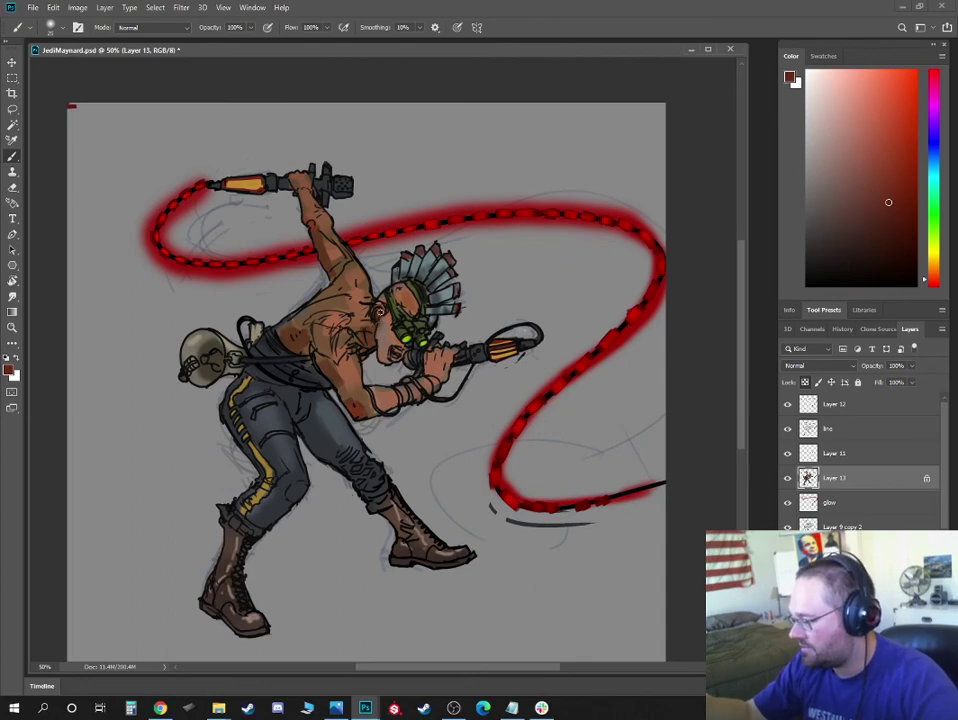
left_click(347, 318, "alt")
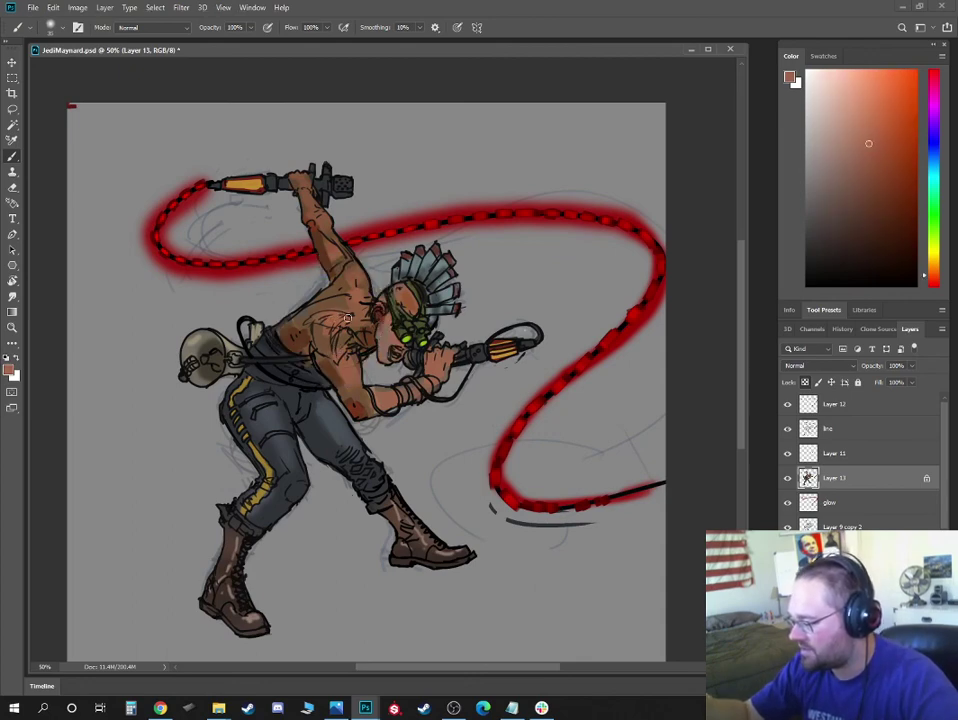
left_click(854, 119)
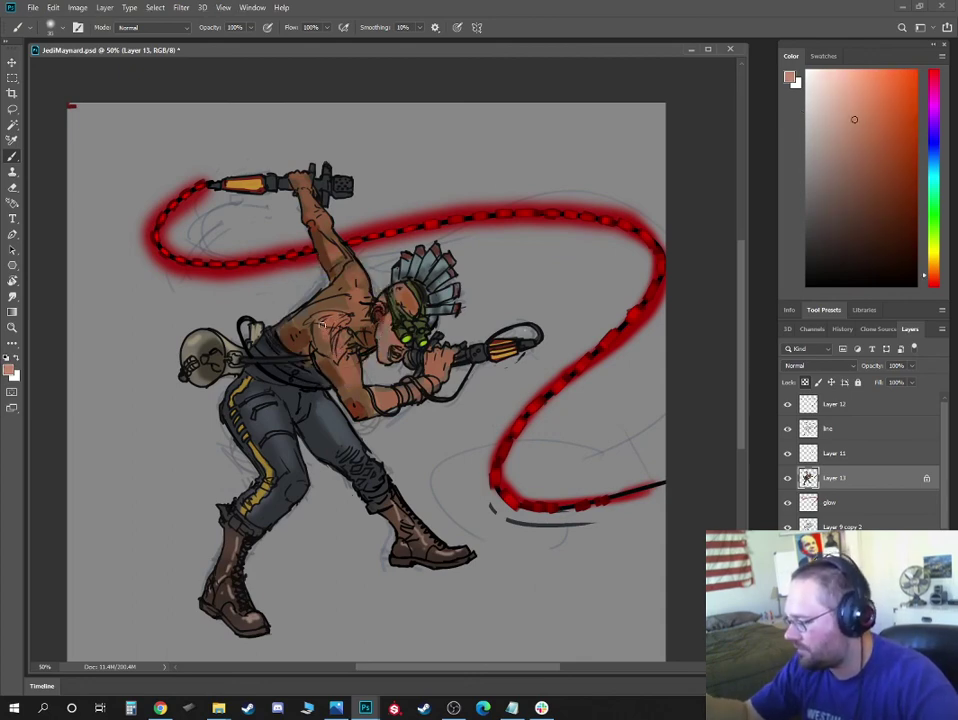
key("bracketleft")
left_click_drag(322, 325, 347, 345)
left_click_drag(355, 290, 363, 273)
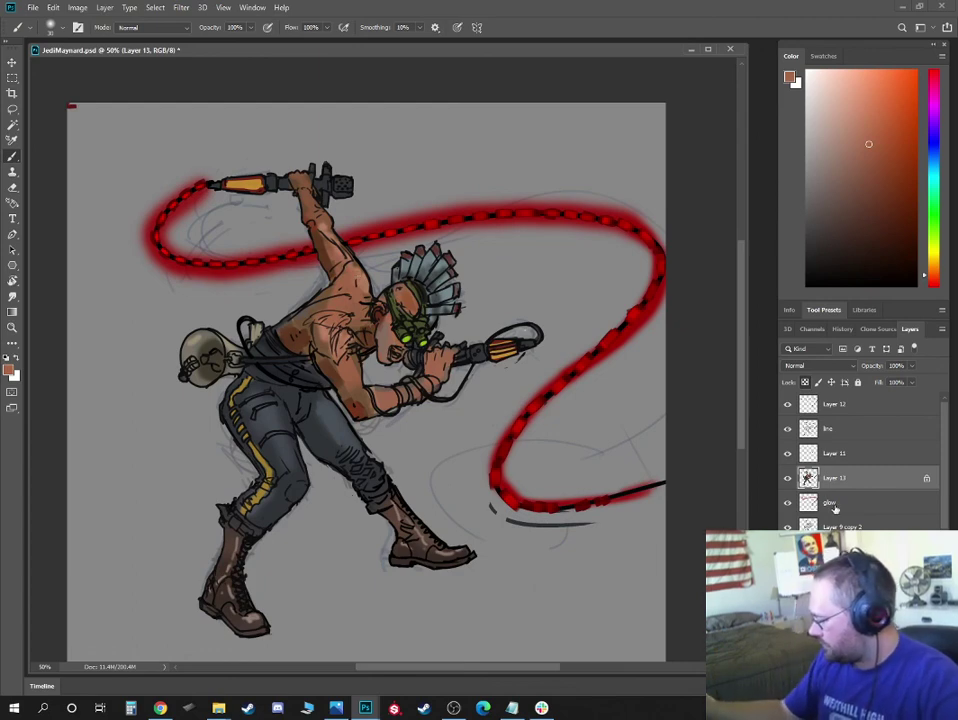
Add a new layer between glow and Layer 9 copy 2 and name it shad
left_click(842, 526)
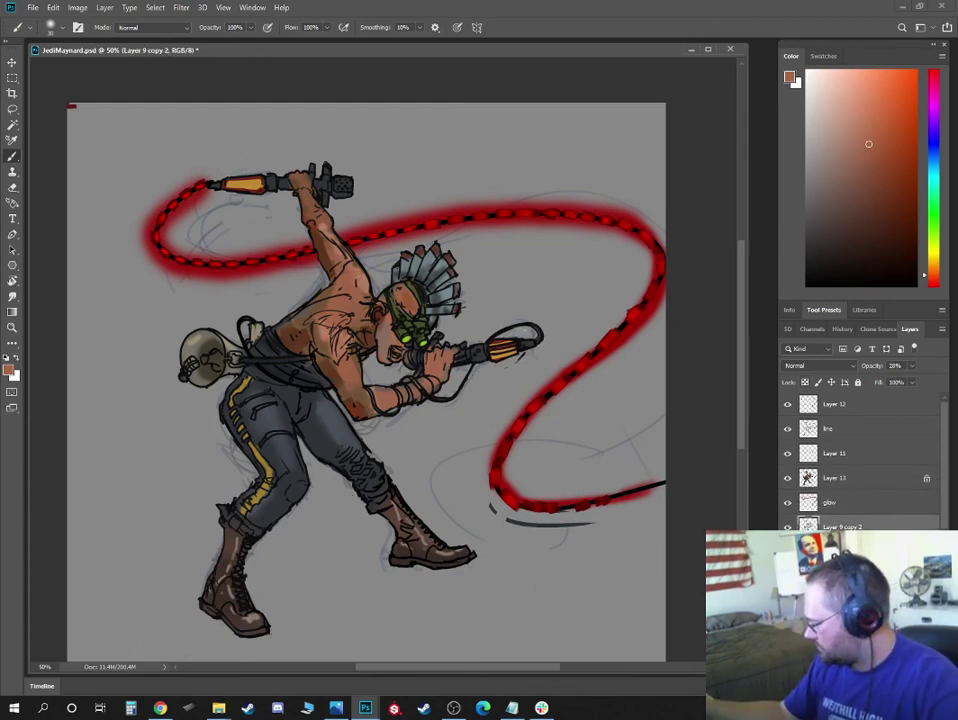
key("ctrl+shift+alt+n")
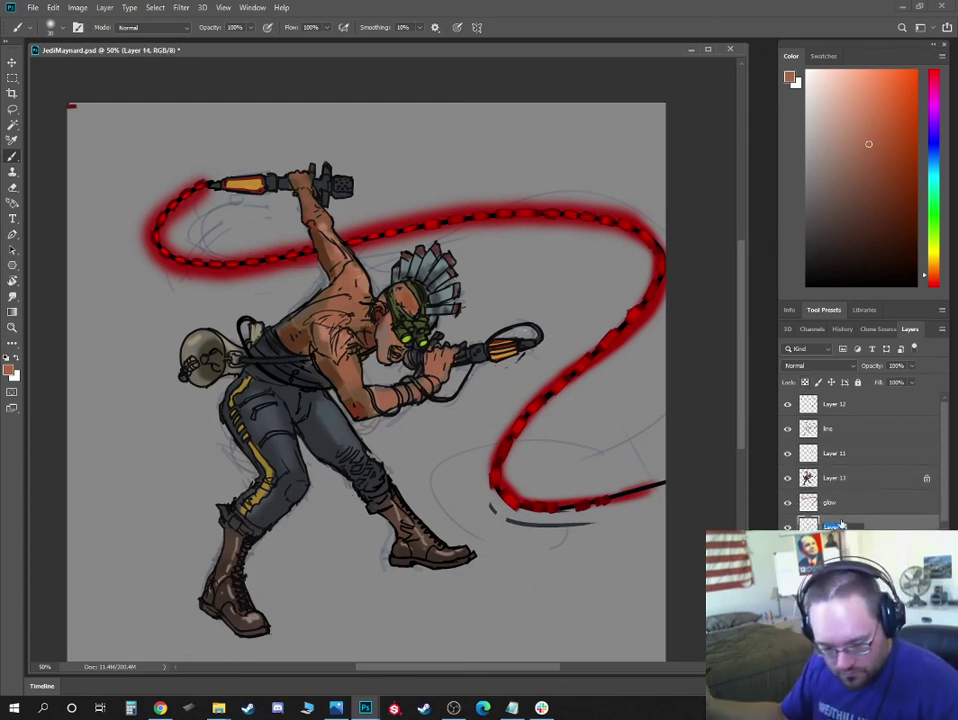
type("glow")
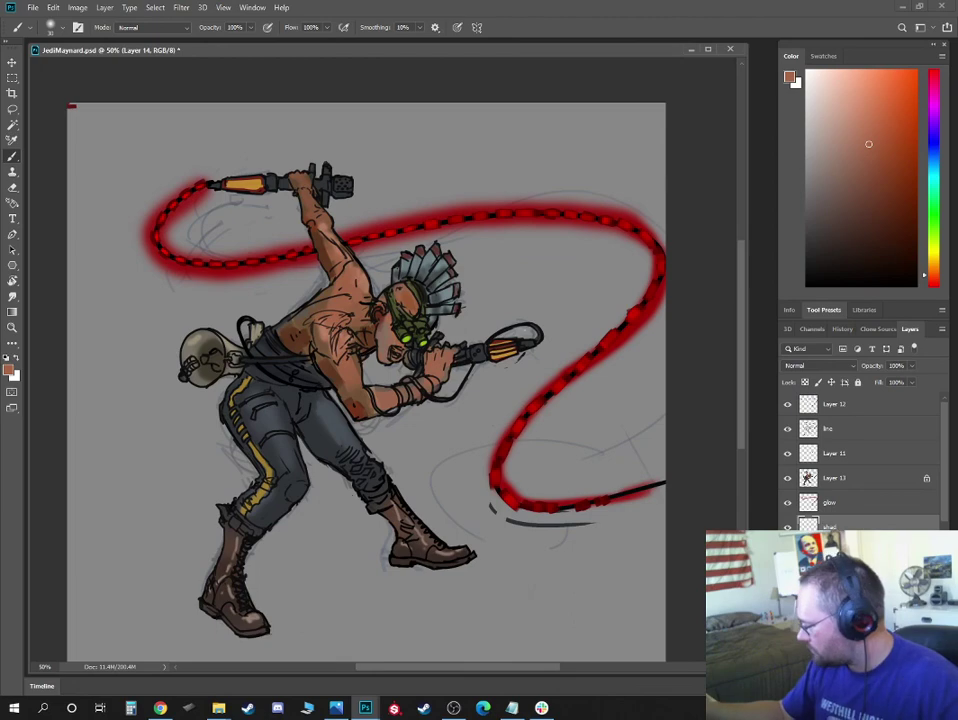
Paint a soft ground shadow beneath both boots in dark brown and near-black with a large brush
left_click(864, 235)
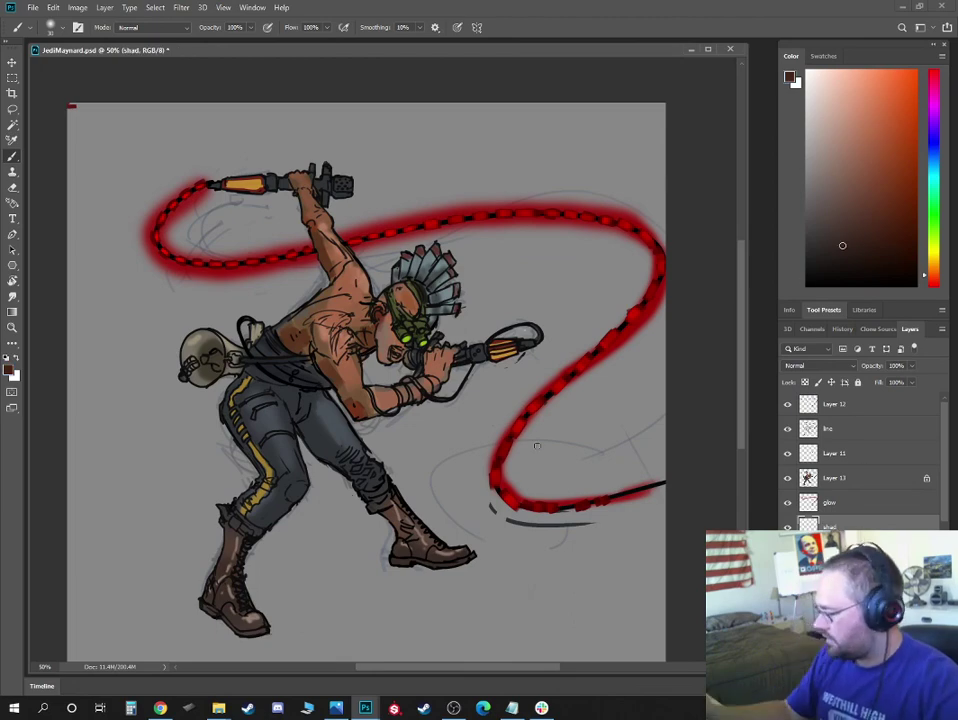
key("ctrl+minus")
left_click_drag(323, 522, 410, 510)
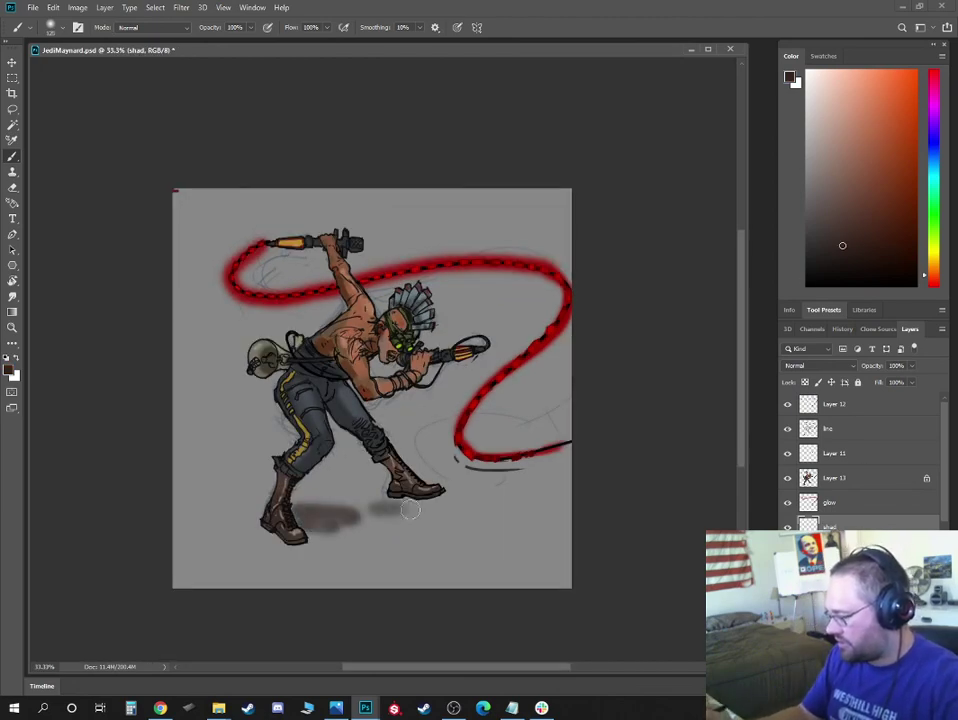
left_click(807, 272)
key("bracketright")
key("bracketright")
mouse_move(297, 524)
left_mouse_down()
mouse_move(364, 504)
mouse_move(225, 531)
left_mouse_up()
key("bracketleft")
key("bracketleft")
key("bracketleft")
key("bracketleft")
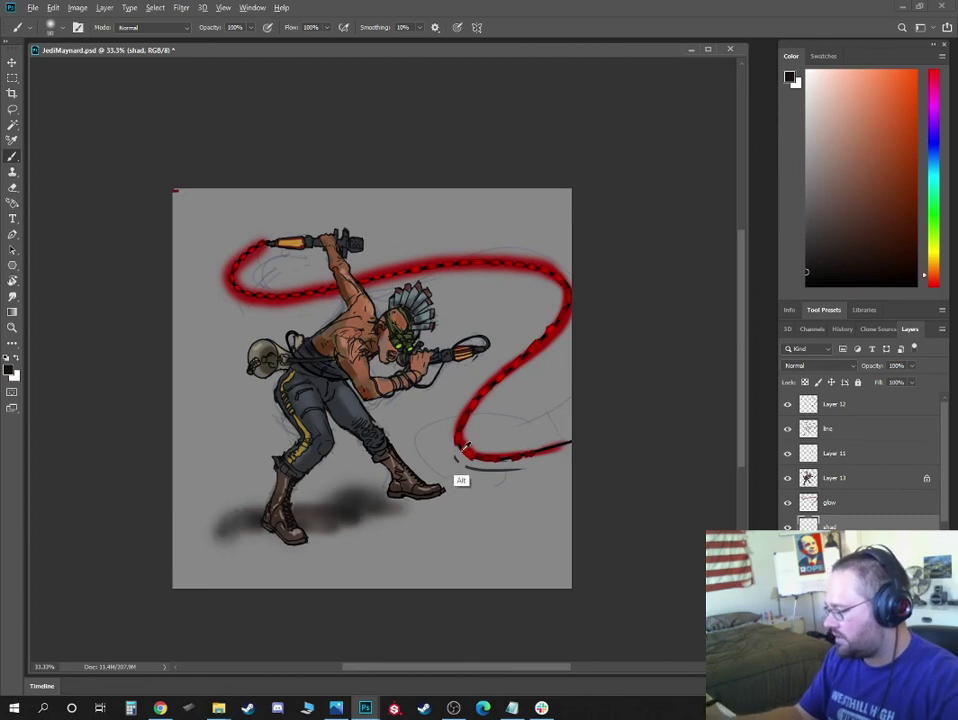
Sample the cord's dark red and paint its soft reflection on the ground beneath the low curve
left_click(463, 448, "alt")
left_click(418, 461)
mouse_move(454, 464)
left_mouse_down()
mouse_move(528, 470)
mouse_move(420, 466)
left_mouse_up()
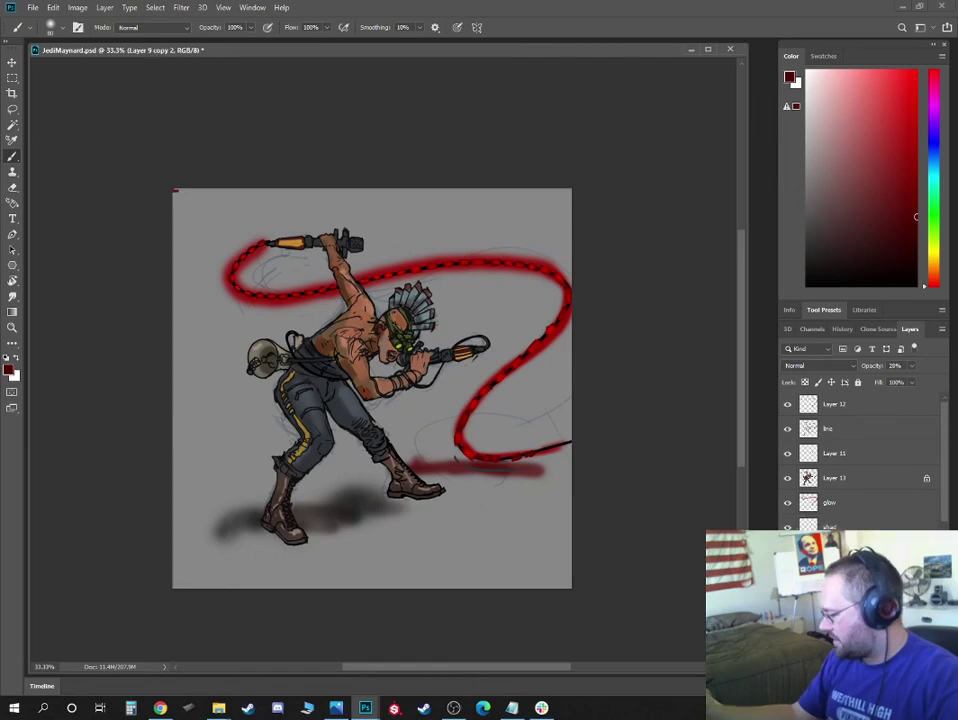
On a new layer above Layer 9 copy 2, wash the background in muted brown with a very large soft brush
key("ctrl+plus")
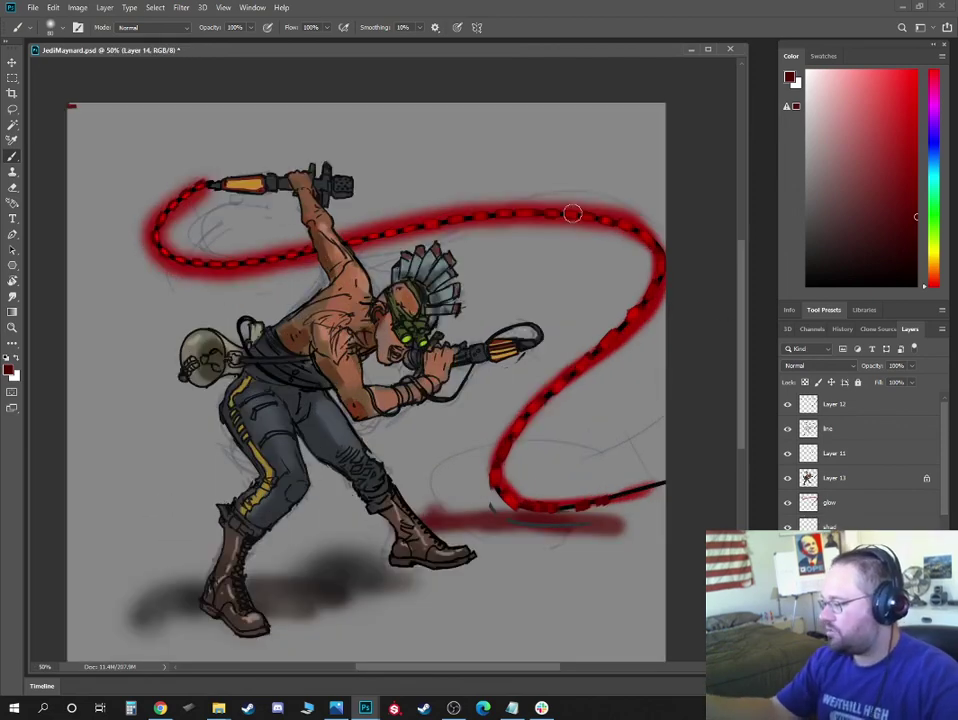
mouse_move(934, 254)
left_mouse_down()
mouse_move(936, 160)
mouse_move(939, 268)
left_mouse_up()
left_click(862, 167)
left_click(854, 181)
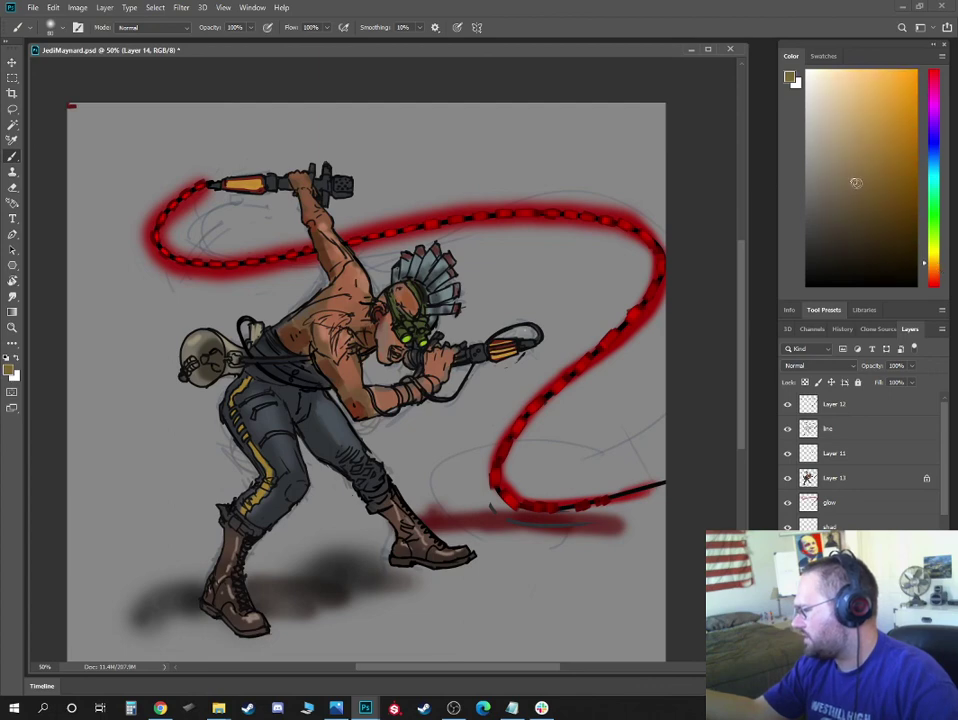
key("ctrl+plus")
key("ctrl+minus")
key("ctrl+minus")
key("ctrl+minus")
key("ctrl+minus")
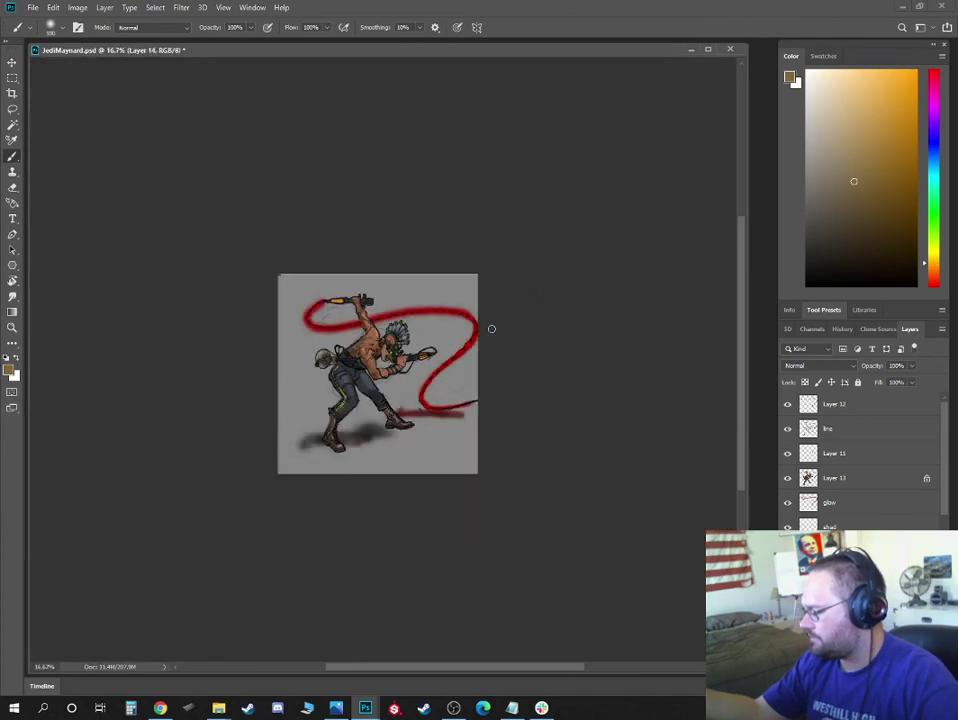
key("]")
key("]")
key("]")
key("]")
key("]")
key("]")
key("]")
key("]")
key("]")
key("]")
key("]")
key("]")
key("]")
key("]")
key("]")
key("]")
key("]")
key("]")
mouse_move(494, 336)
left_mouse_down()
mouse_move(360, 338)
mouse_move(321, 319)
left_mouse_up()
key("ctrl+plus")
key("]")
key("]")
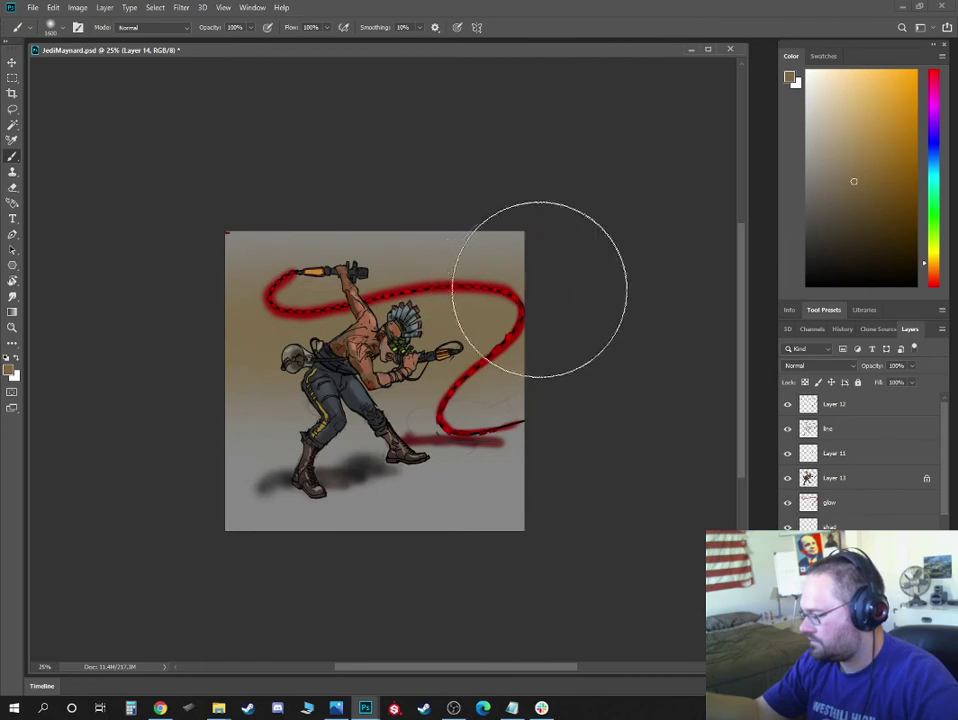
mouse_move(540, 290)
left_mouse_down()
mouse_move(362, 280)
mouse_move(243, 403)
mouse_move(487, 460)
left_mouse_up()
Brush soft light blue across the upper background and its corners
left_click(935, 166)
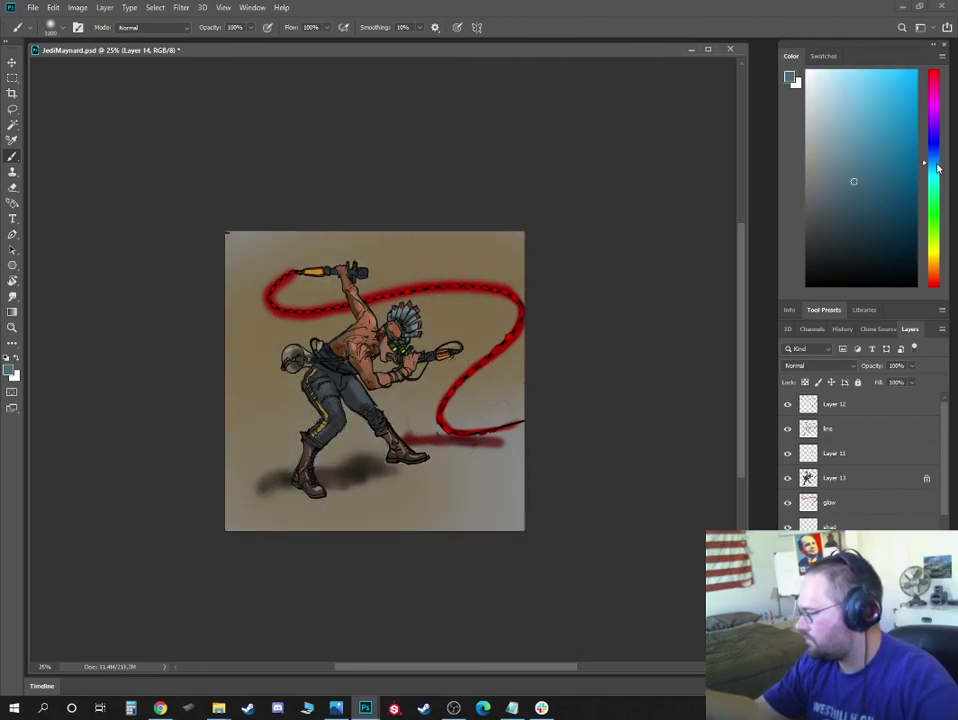
left_click(859, 129)
mouse_move(381, 214)
left_mouse_down()
mouse_move(252, 222)
mouse_move(503, 218)
mouse_move(506, 233)
left_mouse_up()
left_click(262, 229)
key("[")
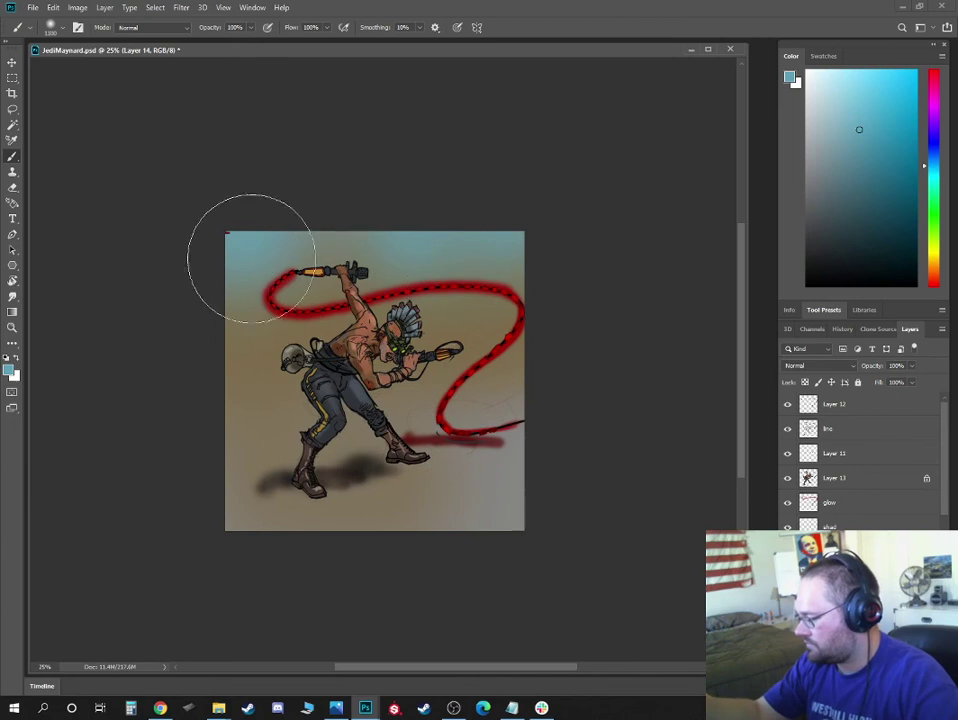
Paint a dark reddish-brown band across the background at the horizon with a smaller brush
left_click(936, 275)
left_click(864, 203)
key("bracketleft")
key("bracketleft")
key("bracketleft")
key("bracketleft")
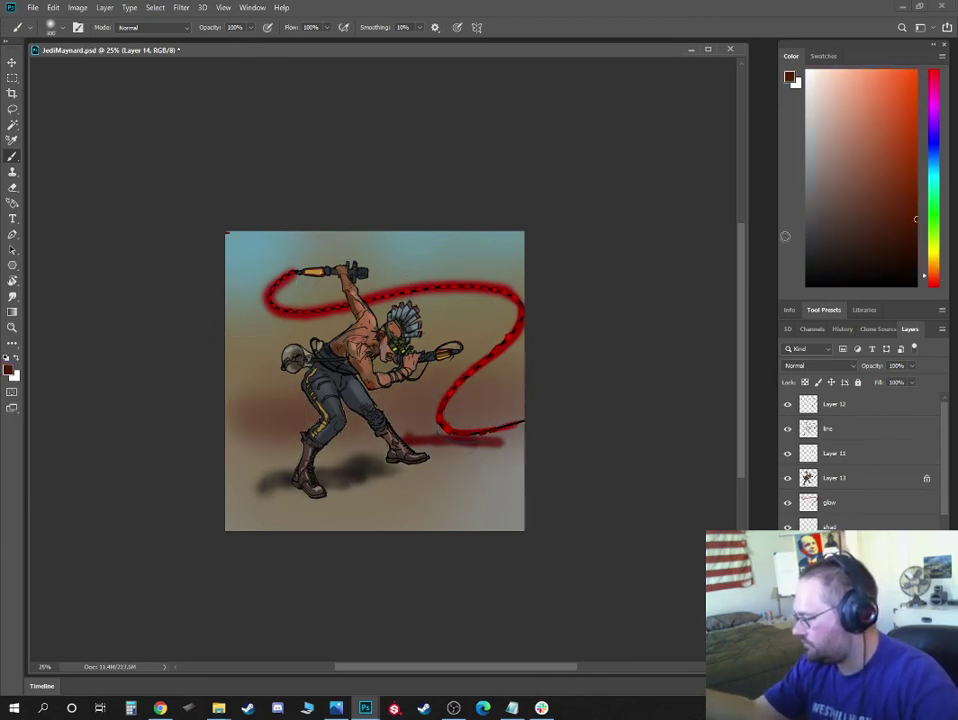
key("bracketleft")
key("bracketleft")
mouse_move(505, 424)
left_mouse_down()
mouse_move(238, 414)
mouse_move(404, 392)
mouse_move(256, 402)
mouse_move(247, 388)
mouse_move(543, 390)
left_mouse_up()
Sample the background's upper blue and paint a dark teal variant of it along the canvas's upper edge
key("bracketright")
key("bracketright")
key("bracketright")
key("bracketright")
key("bracketright")
key("bracketright")
left_click(472, 234, "alt")
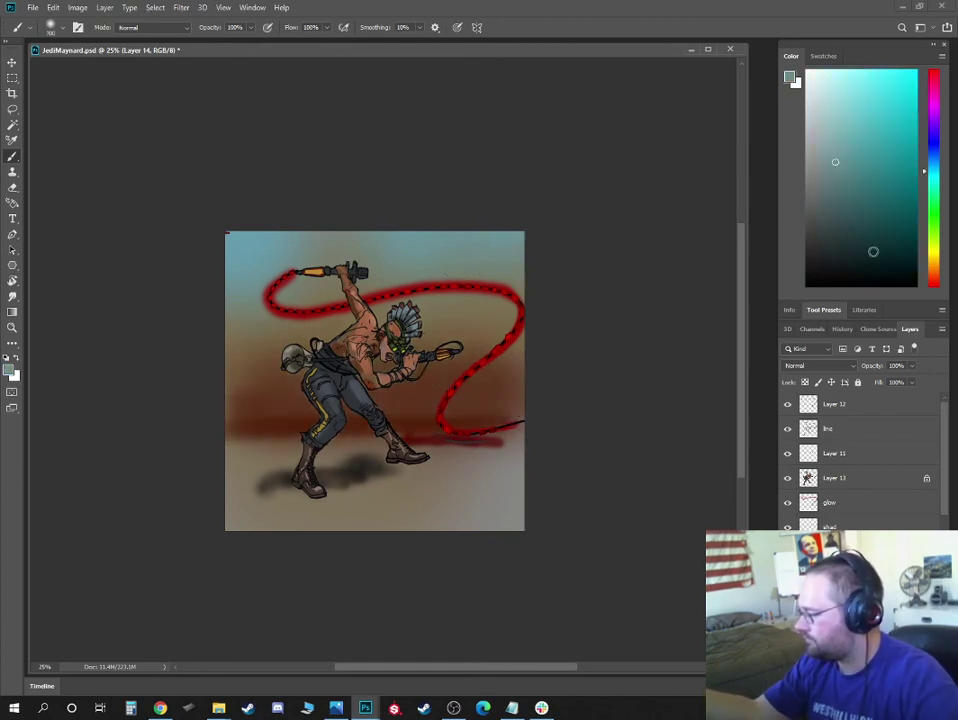
left_click_drag(505, 233, 538, 241)
key("bracketleft")
key("bracketleft")
mouse_move(280, 240)
left_mouse_down()
mouse_move(205, 265)
mouse_move(451, 190)
mouse_move(532, 214)
left_mouse_up()
Extend the dark teal down behind the figure towards the horizon with a larger soft brush
key("bracketright")
key("bracketright")
key("bracketright")
key("bracketright")
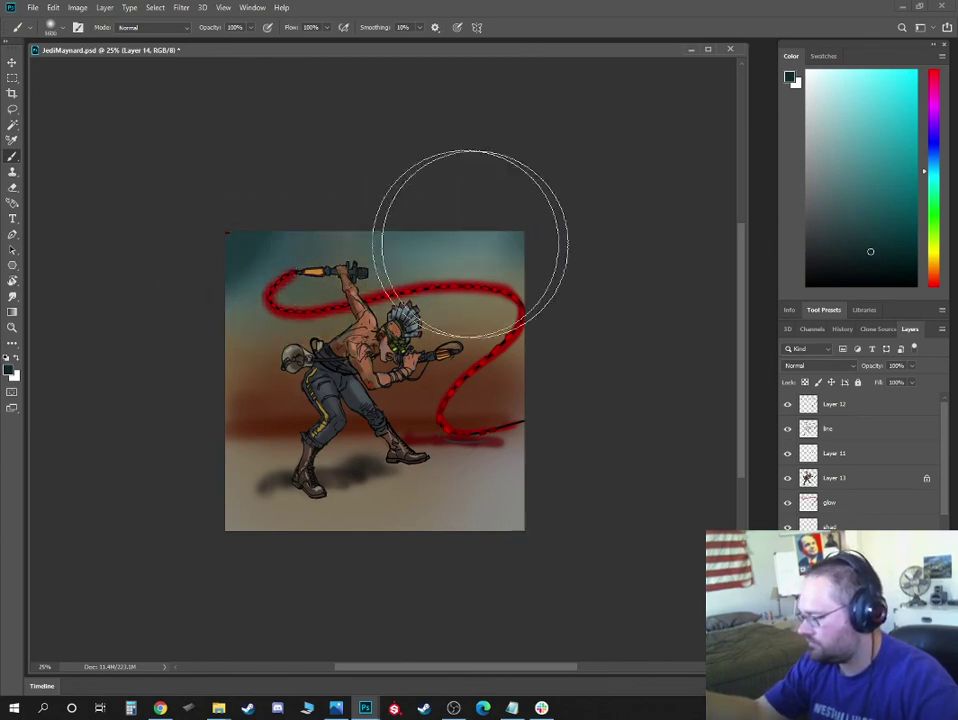
mouse_move(513, 258)
left_mouse_down()
mouse_move(421, 280)
mouse_move(243, 272)
mouse_move(408, 262)
mouse_move(265, 286)
mouse_move(283, 300)
mouse_move(512, 297)
mouse_move(273, 272)
left_mouse_up()
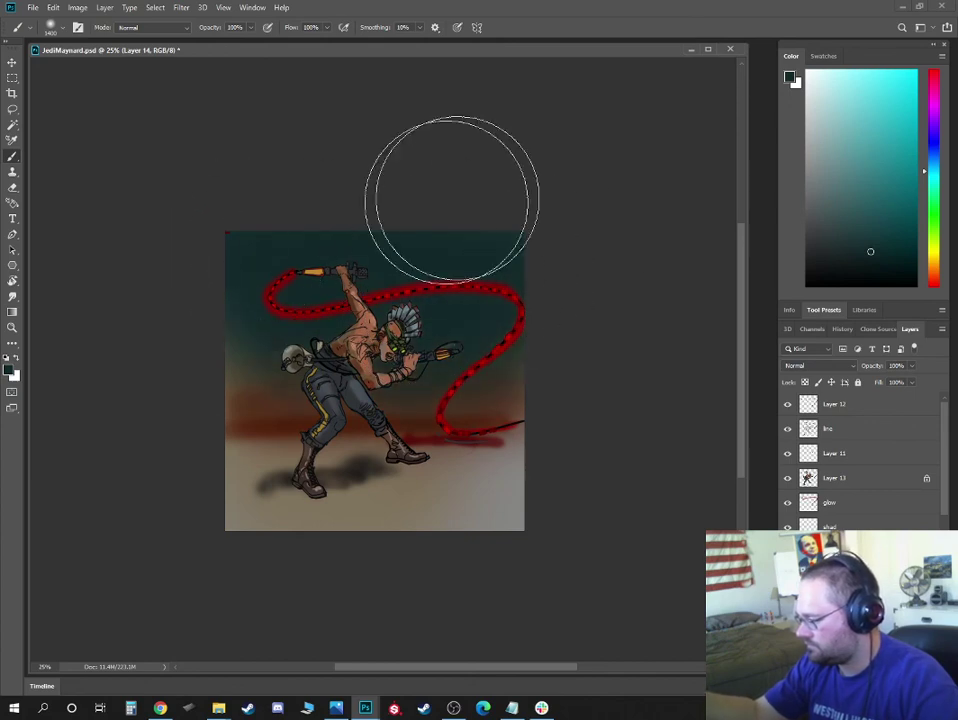
Paint soft, pale teal glows at both side edges of the background above the horizon
left_click(858, 177)
mouse_move(207, 378)
left_mouse_down()
mouse_move(197, 373)
mouse_move(204, 407)
left_mouse_up()
key("bracketleft")
key("bracketleft")
key("bracketleft")
left_click(811, 100)
key("bracketleft")
left_click(513, 397)
Build up bright, pale teal glows along both sides of the background above the horizon with a large soft brush
left_click(837, 117)
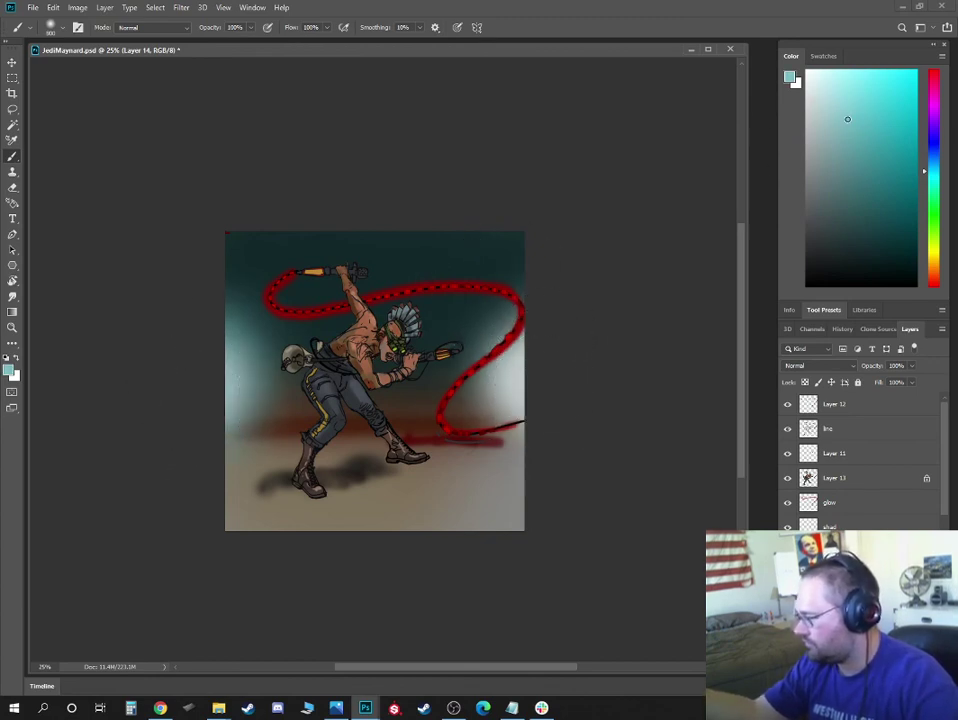
left_click(460, 398)
key("bracketleft")
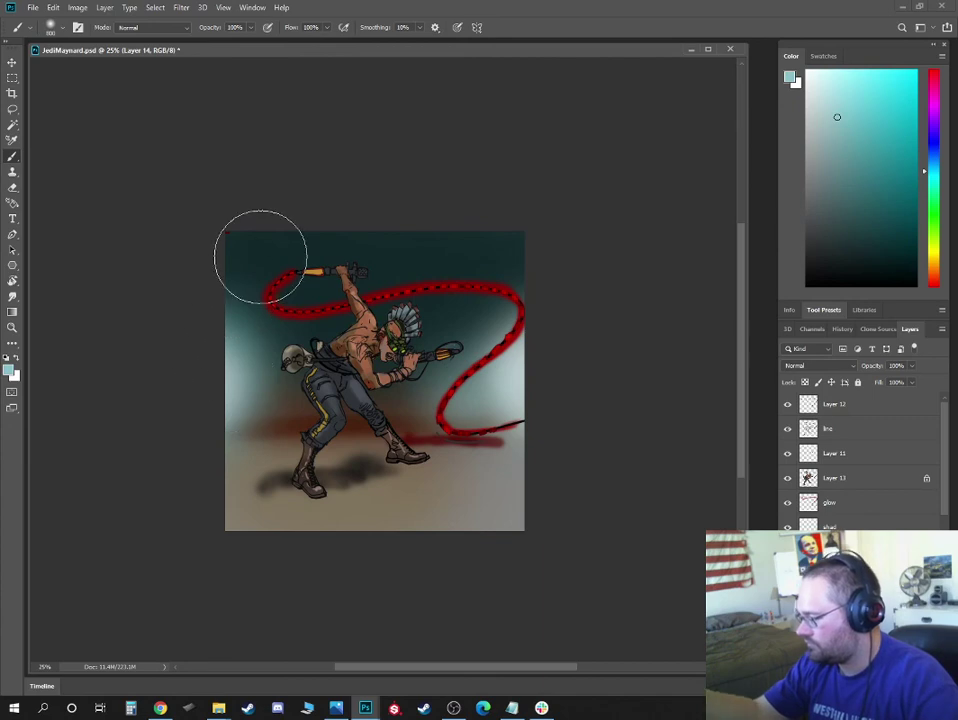
Sample the horizon's reddish brown, darken it and paint a broad dark brown band across the horizon behind the figure
left_click(480, 318, "alt")
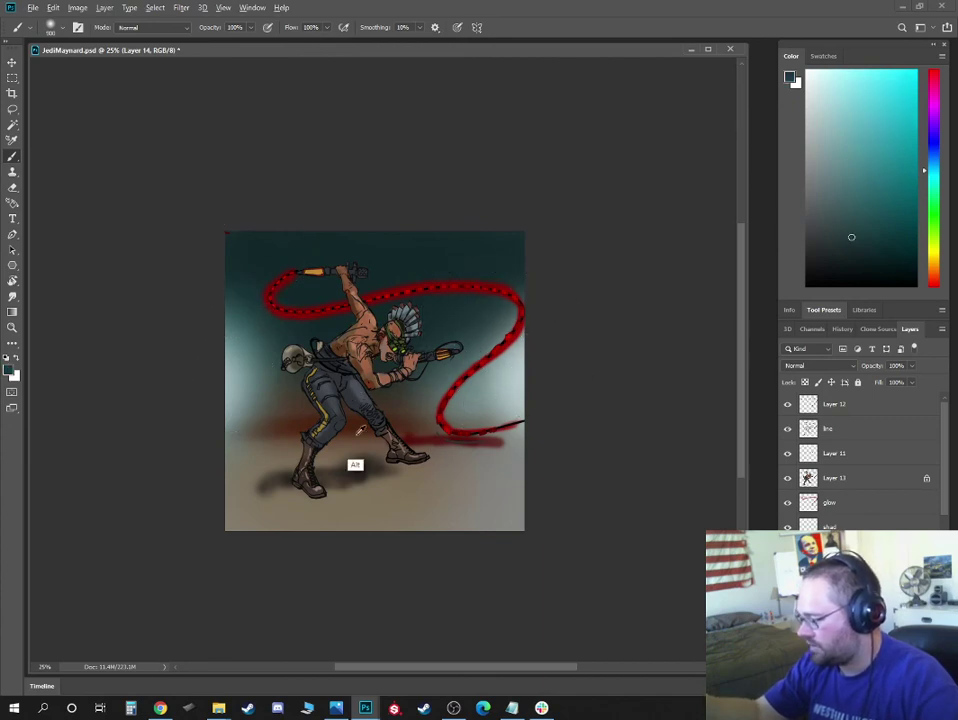
left_click(277, 399, "alt")
mouse_move(854, 229)
left_mouse_down()
mouse_move(834, 254)
mouse_move(821, 254)
left_mouse_up()
key("bracketleft")
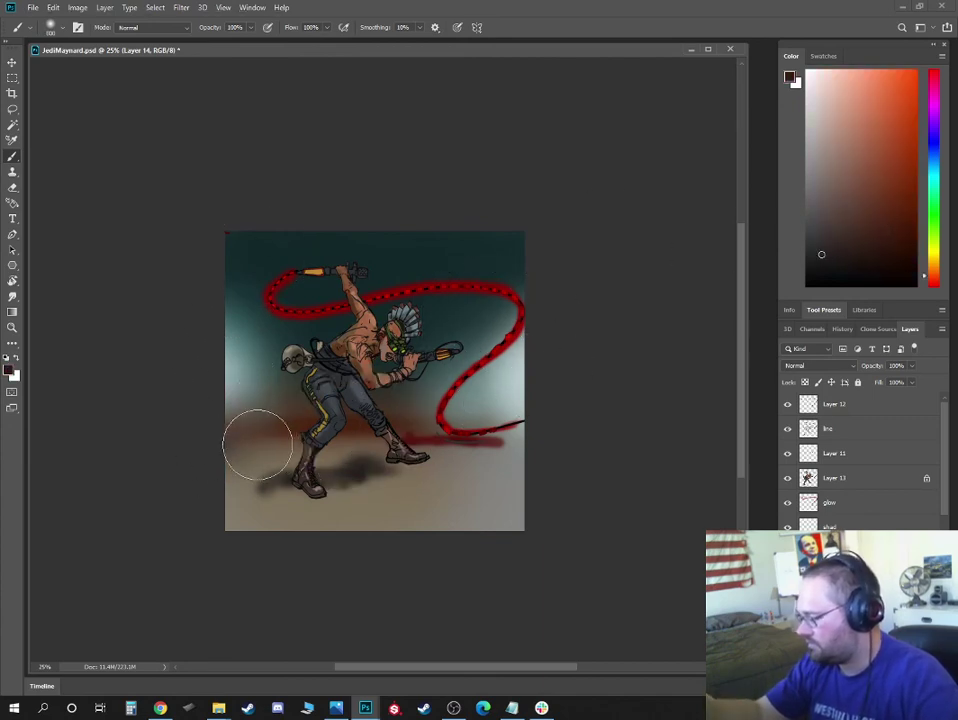
key("bracketright")
key("bracketright")
left_click_drag(208, 436, 644, 471)
Paint dark brown over the ground around the red streak beneath the cord's end with a smaller brush
key("bracketleft")
key("bracketleft")
key("bracketleft")
key("bracketleft")
key("bracketleft")
key("bracketleft")
key("bracketleft")
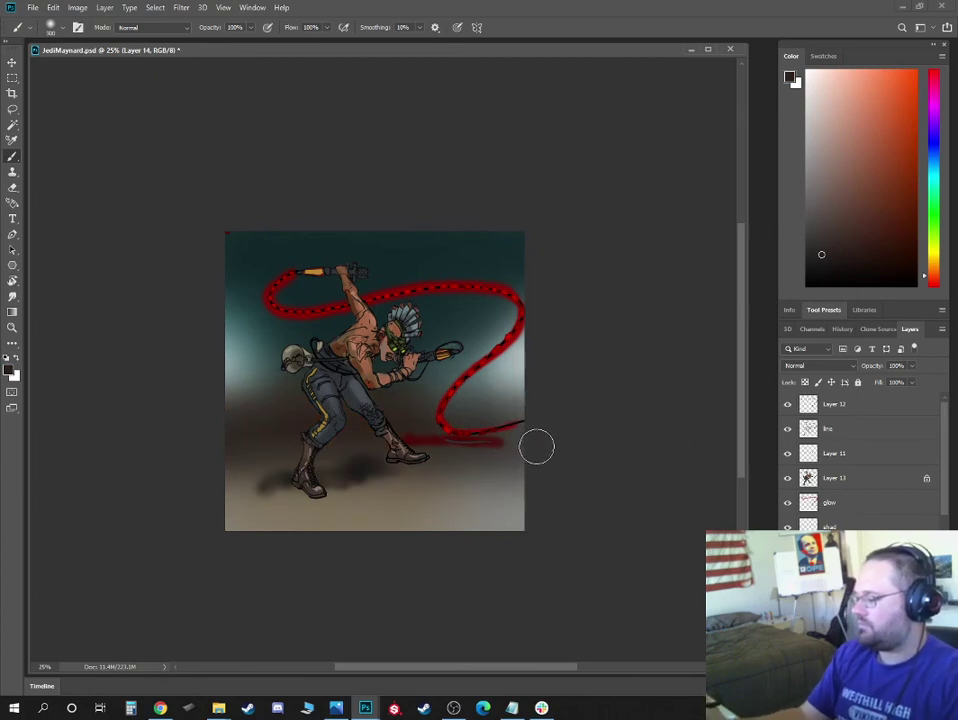
left_click_drag(537, 447, 446, 446)
Darken the ground below the horizon down to the canvas's lower edge with a larger soft brush
key("bracketright")
key("bracketright")
key("bracketright")
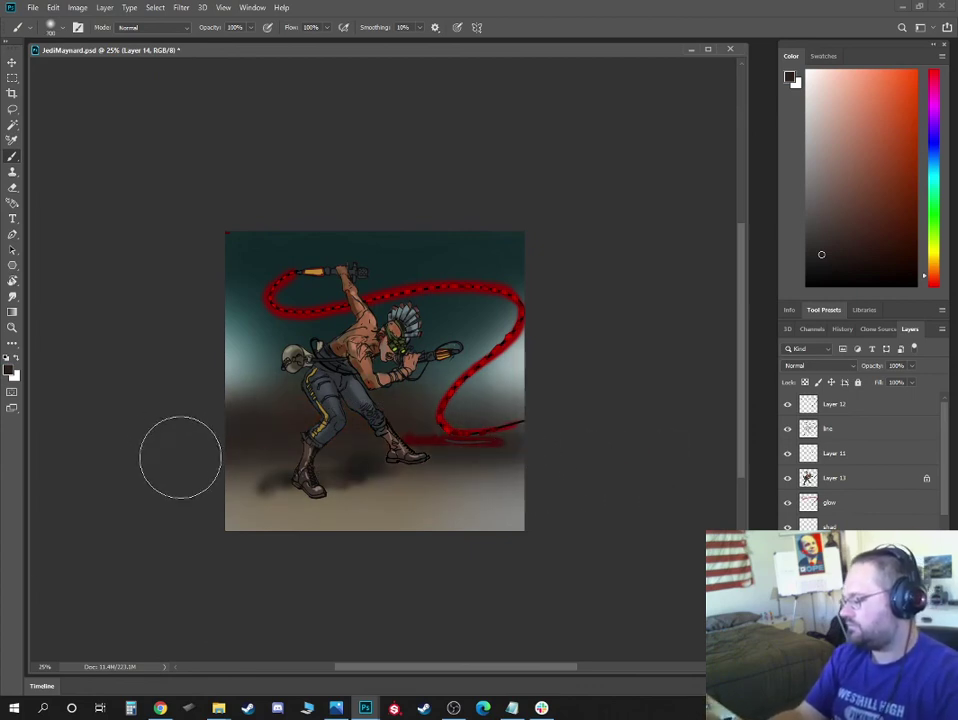
left_click_drag(193, 460, 588, 470)
left_click_drag(532, 519, 193, 536)
scroll(193, 536, "left", 1)
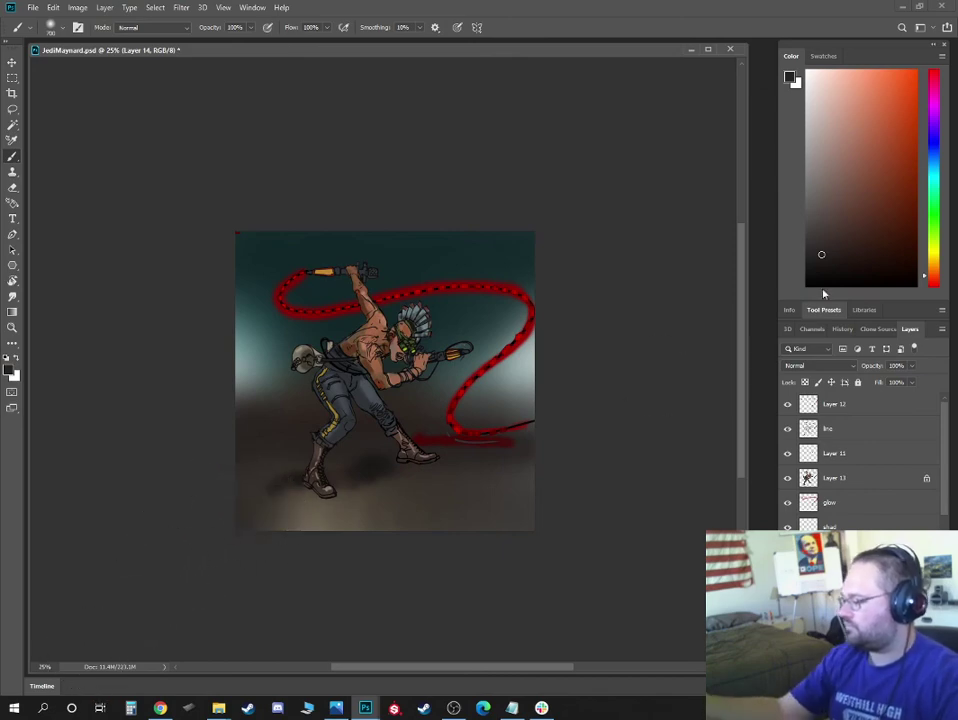
Examine the figure against the darkened background, both close up and as a whole composition
key("ctrl+plus")
key("ctrl+plus")
key("ctrl+minus")
key("ctrl+minus")
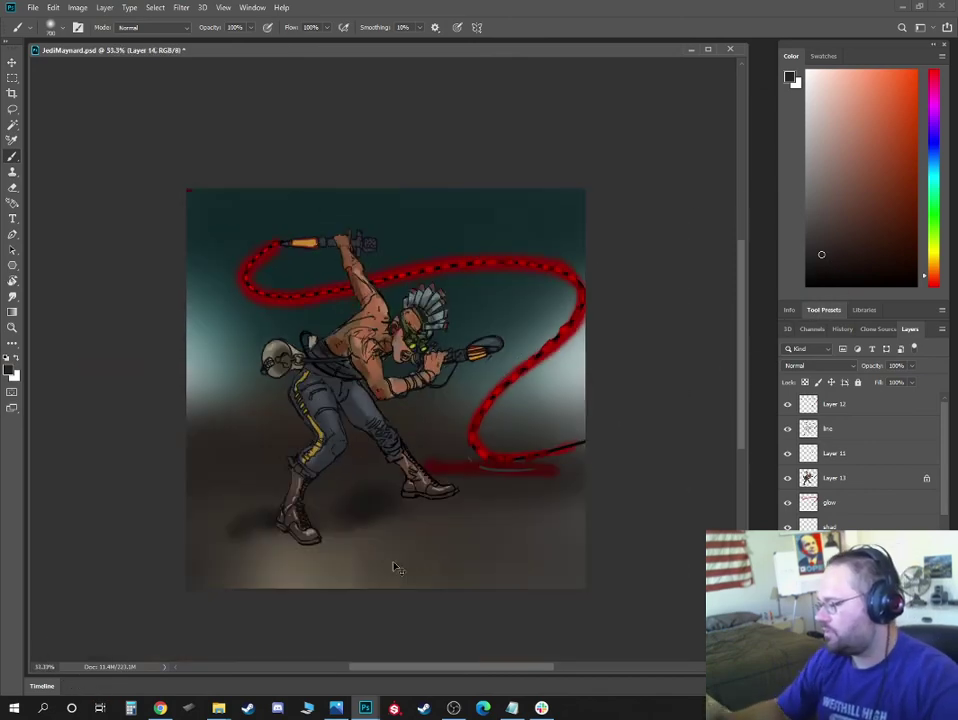
key("ctrl+plus")
key("ctrl+plus")
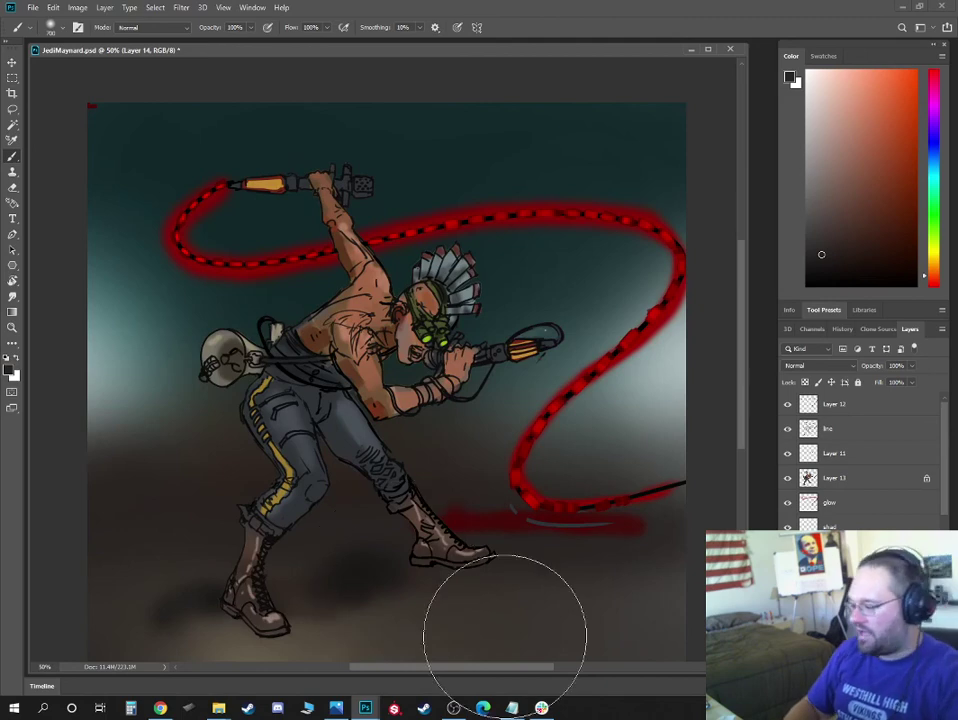
left_click_drag(509, 478, 495, 440)
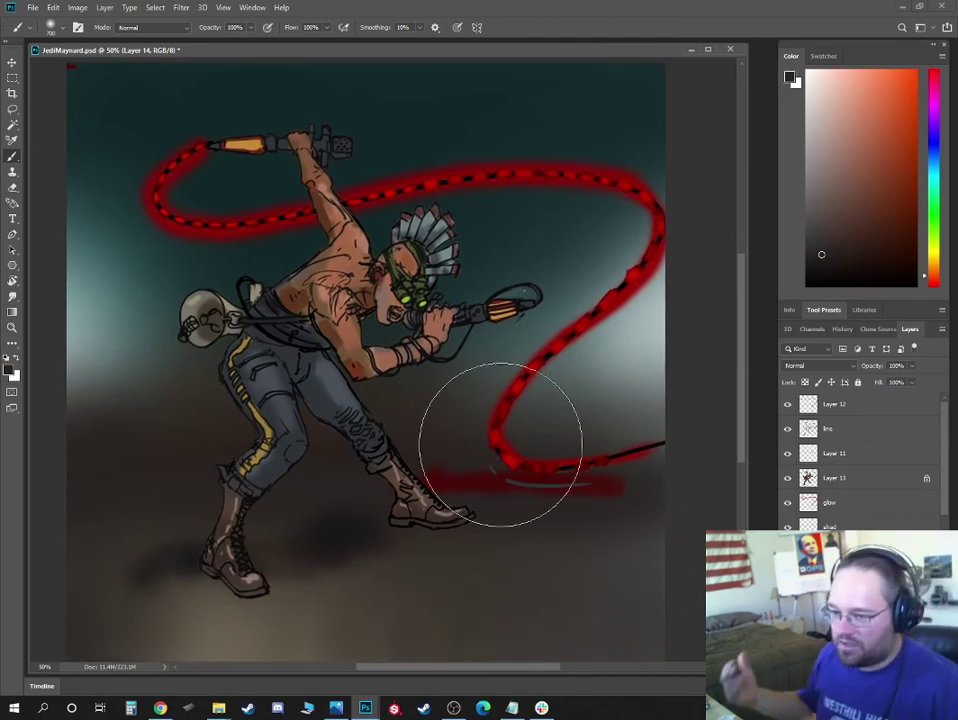
key("ctrl+minus")
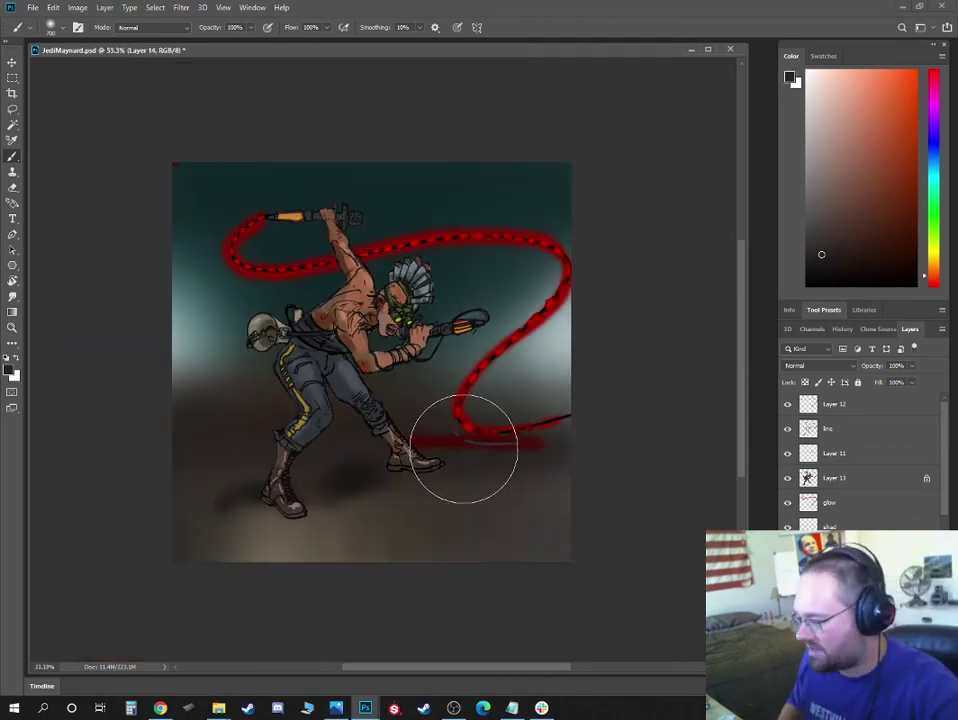
Flip the whole canvas horizontally
left_click(79, 9)
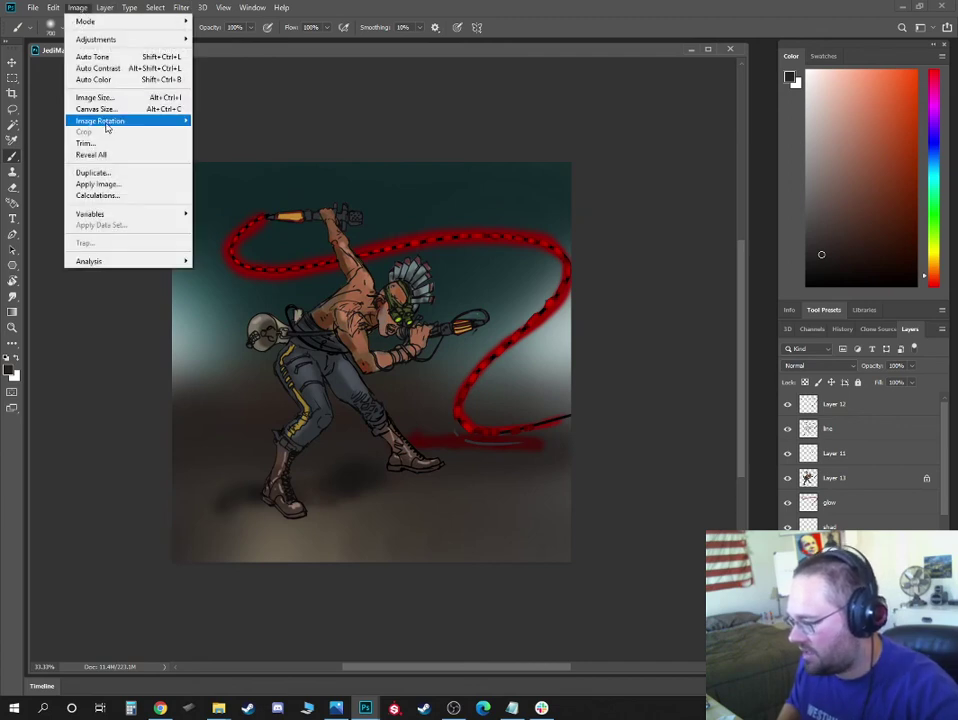
mouse_move(110, 121)
left_click(230, 173)
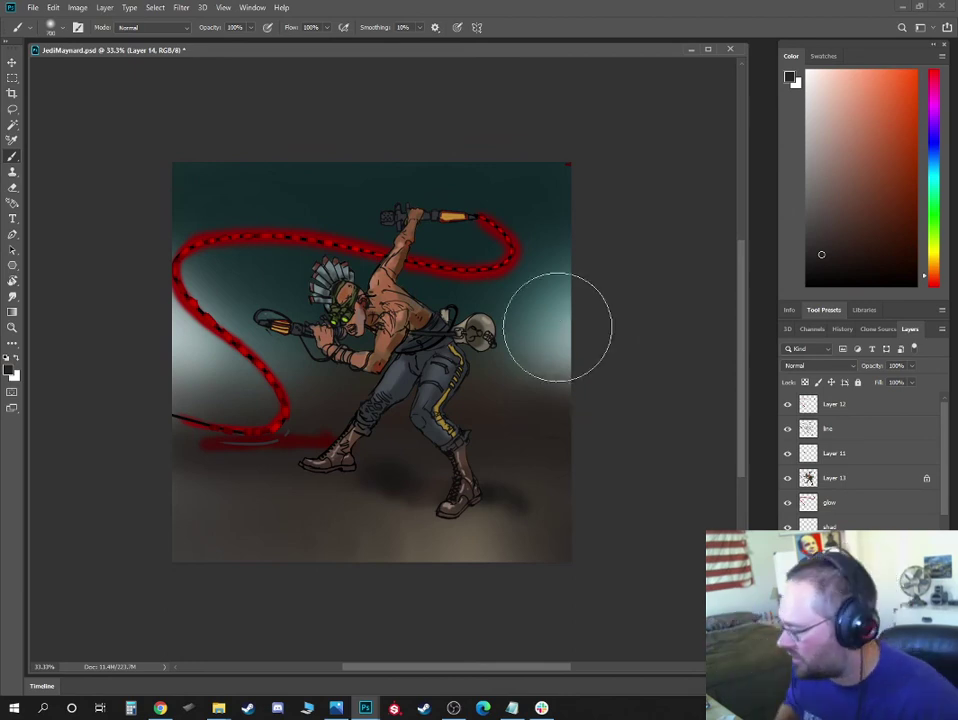
key("ctrl+plus")
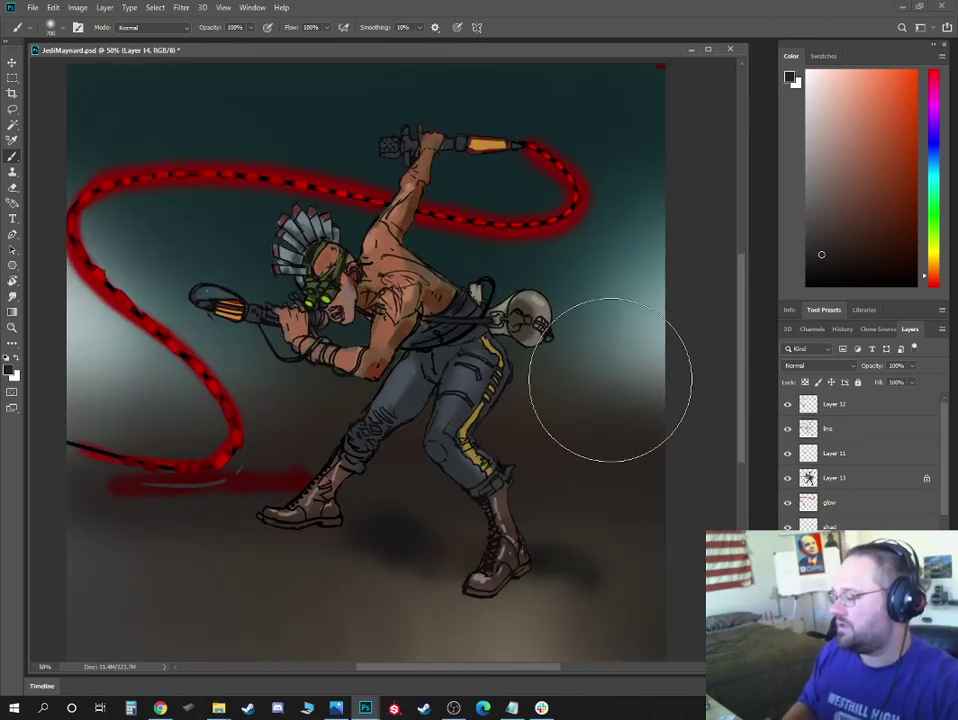
Choose the TomBrush preset and add a new layer above Layer 12
right_click(525, 291)
left_click(620, 455)
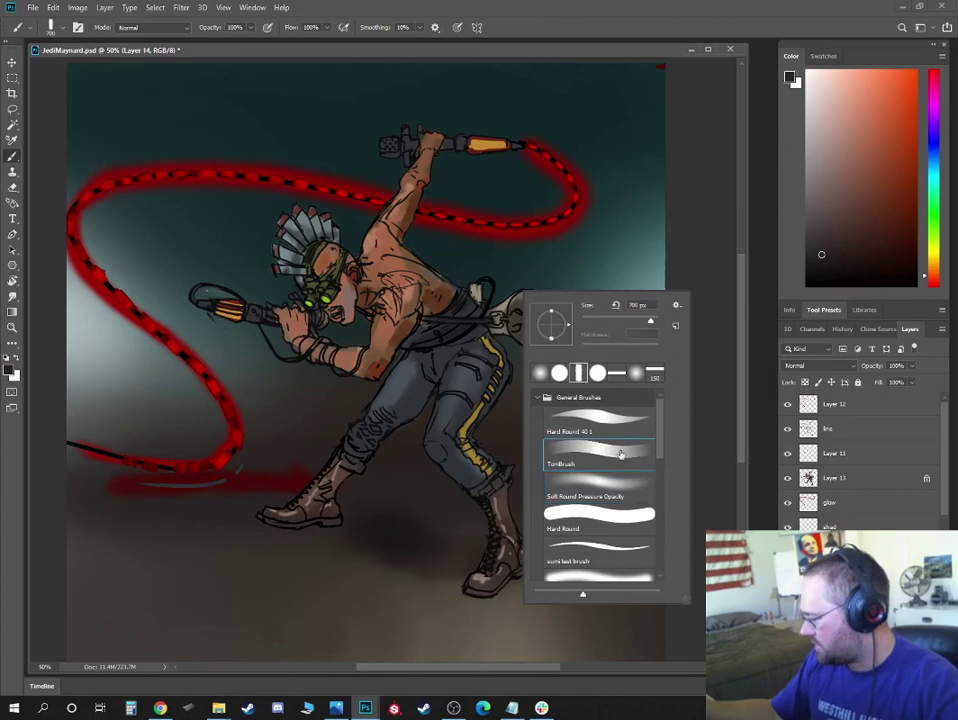
left_click(845, 405)
double_click(845, 405)
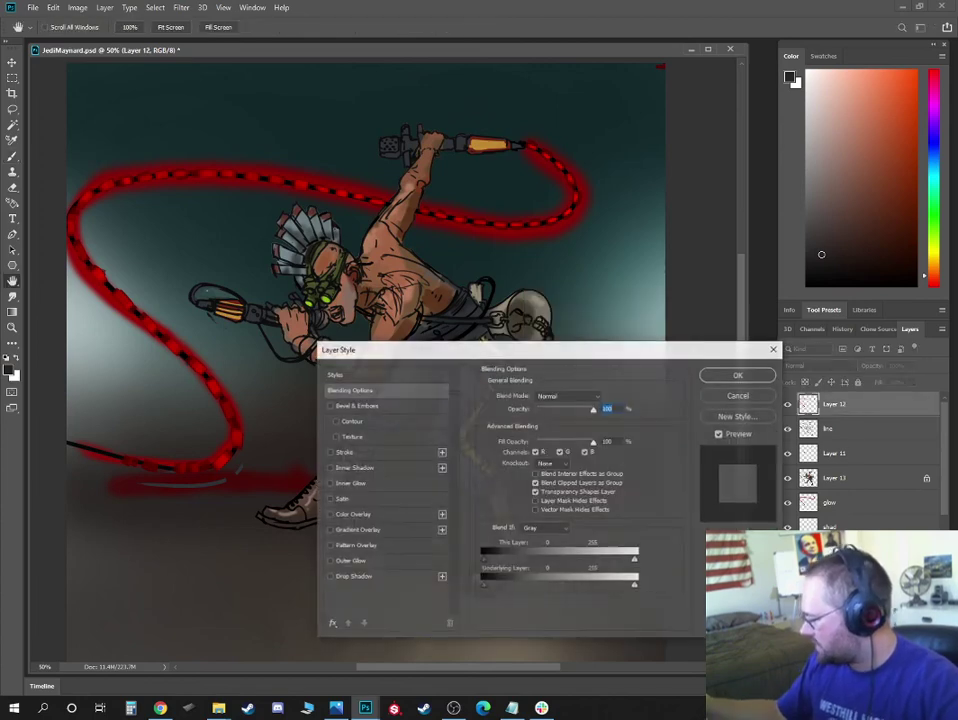
left_click(735, 377)
key("ctrl+shift+alt+n")
right_click(385, 318)
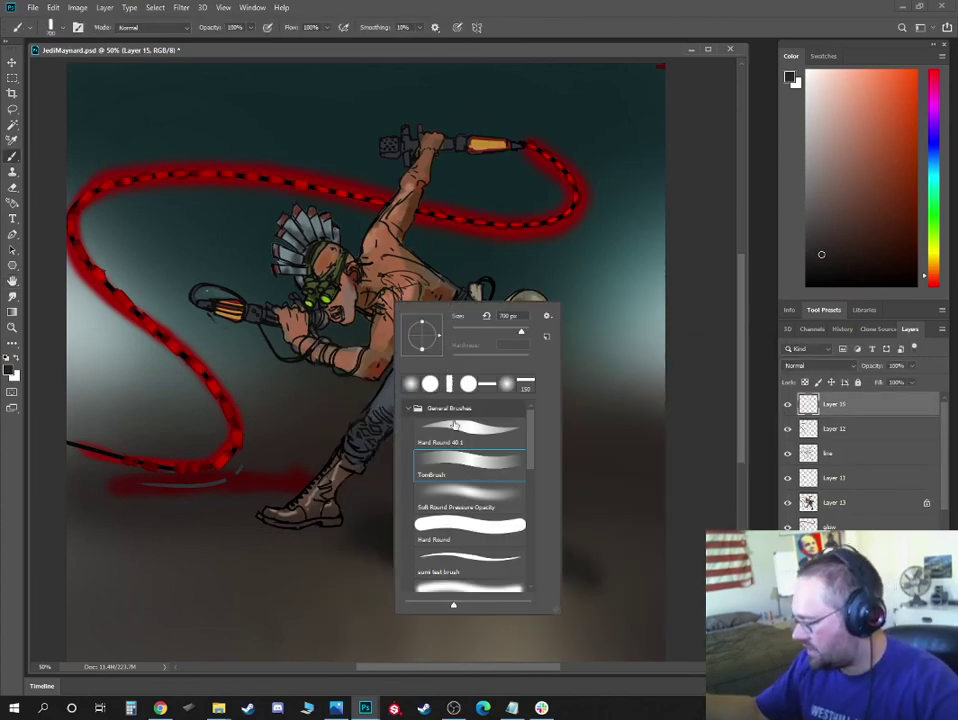
key("Escape")
Paint pale skin-tone highlights on the figure's chest, arm and face, sampling and adjusting the skin colour
left_click(871, 155)
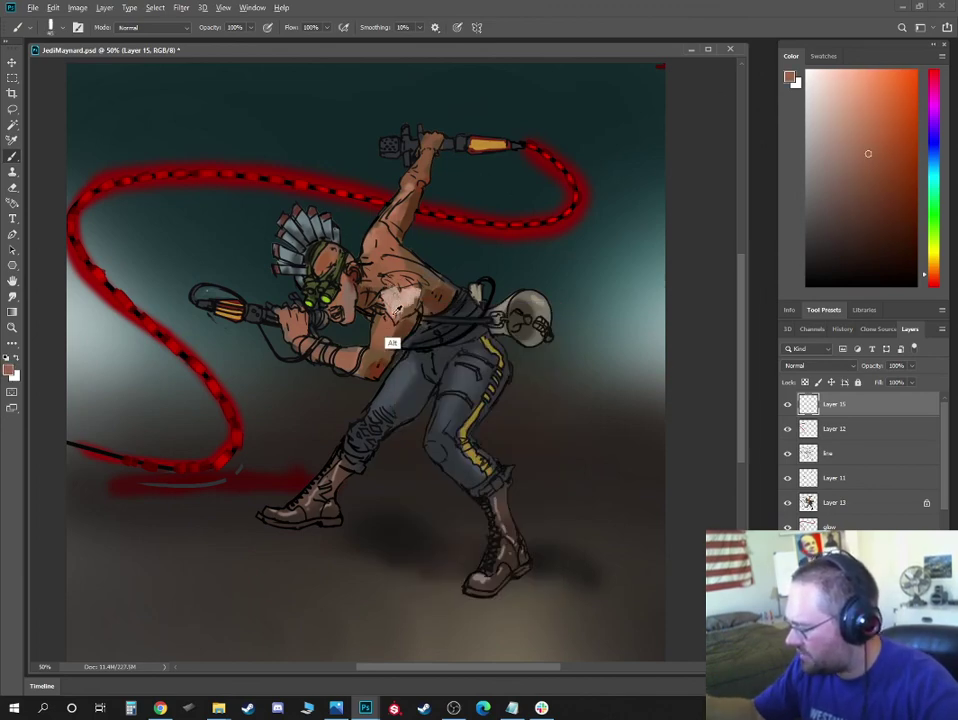
left_click(395, 314, "alt")
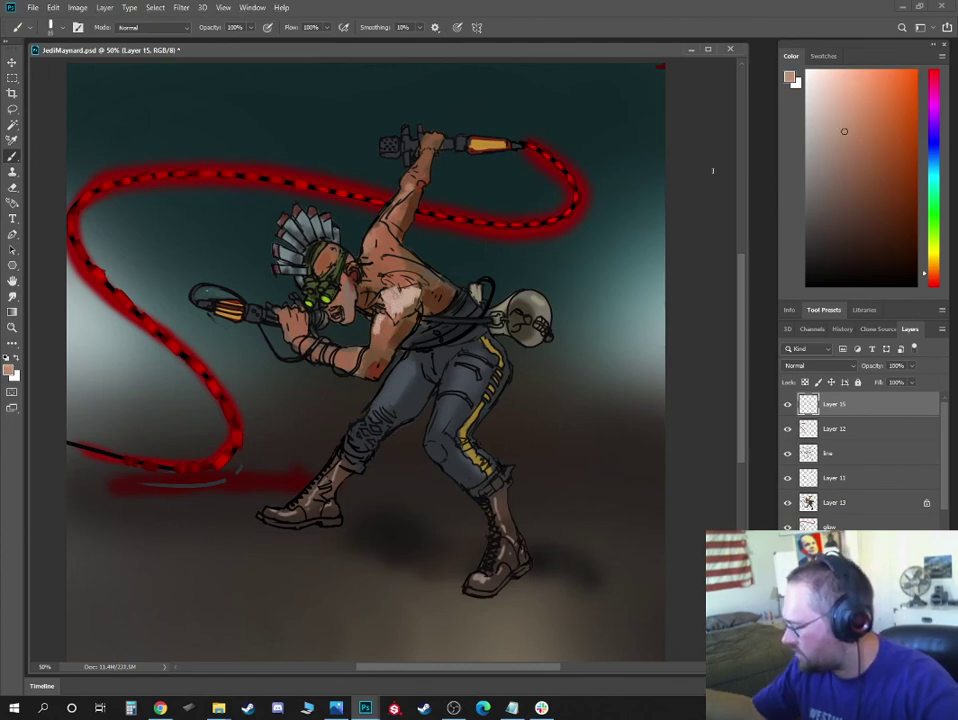
left_click(841, 169)
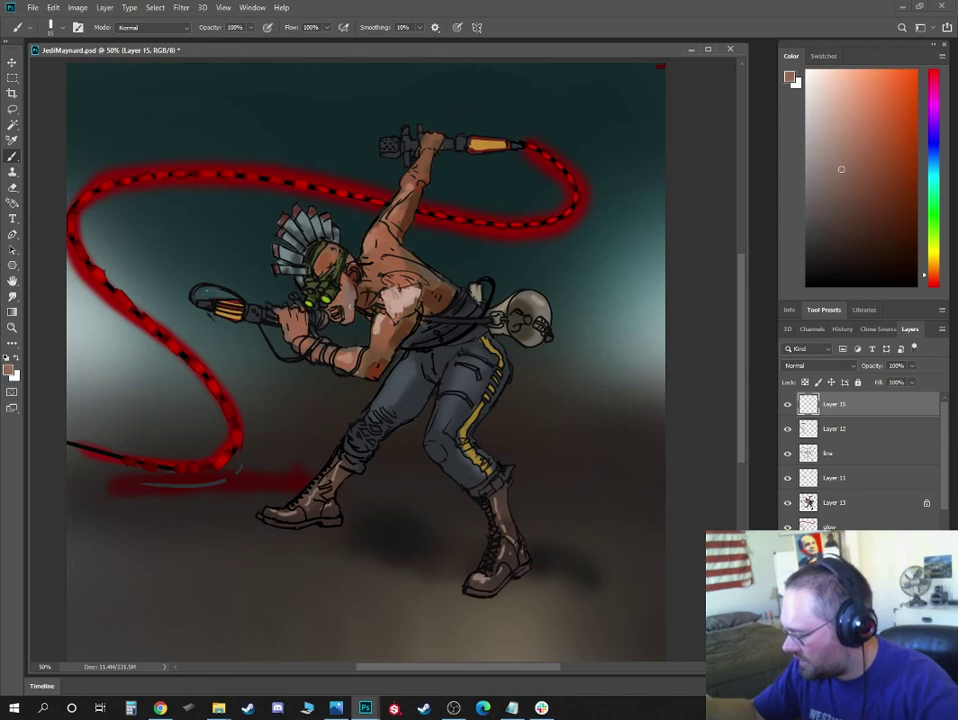
left_click(827, 116)
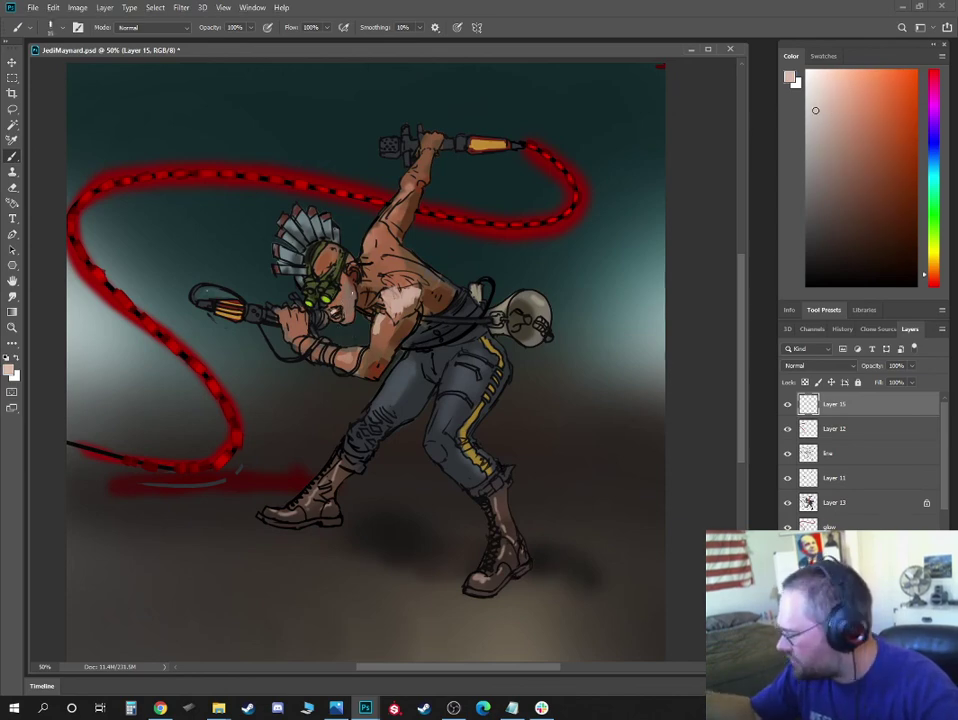
Paint the figure's open mouth with dark red and refine the face with a muted pink
left_click(933, 281)
left_click(884, 232)
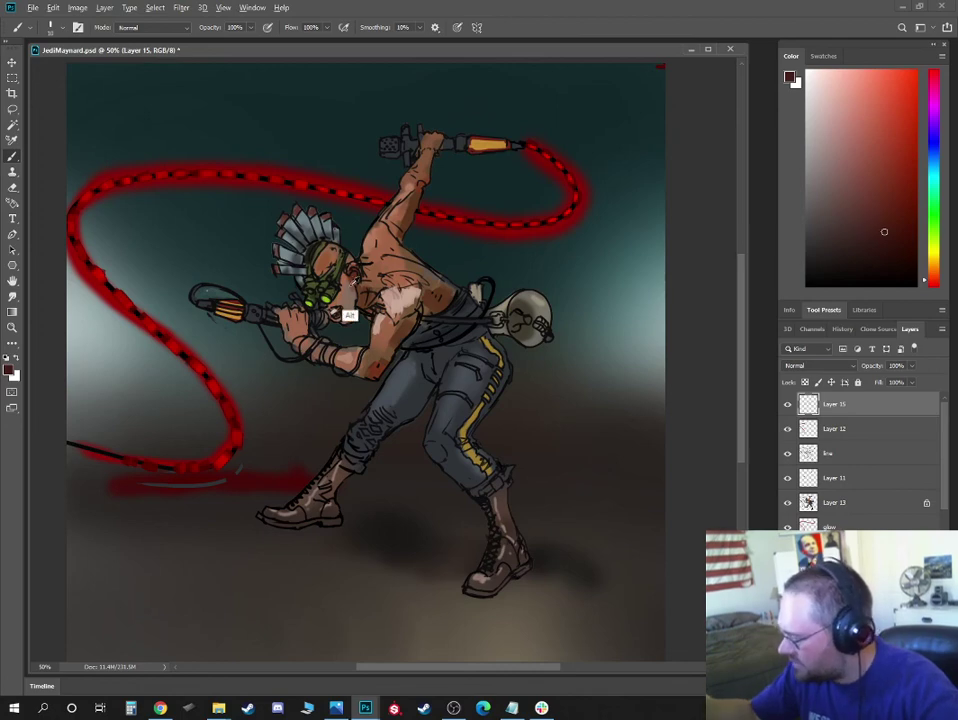
left_click(850, 182)
key("ctrl+minus")
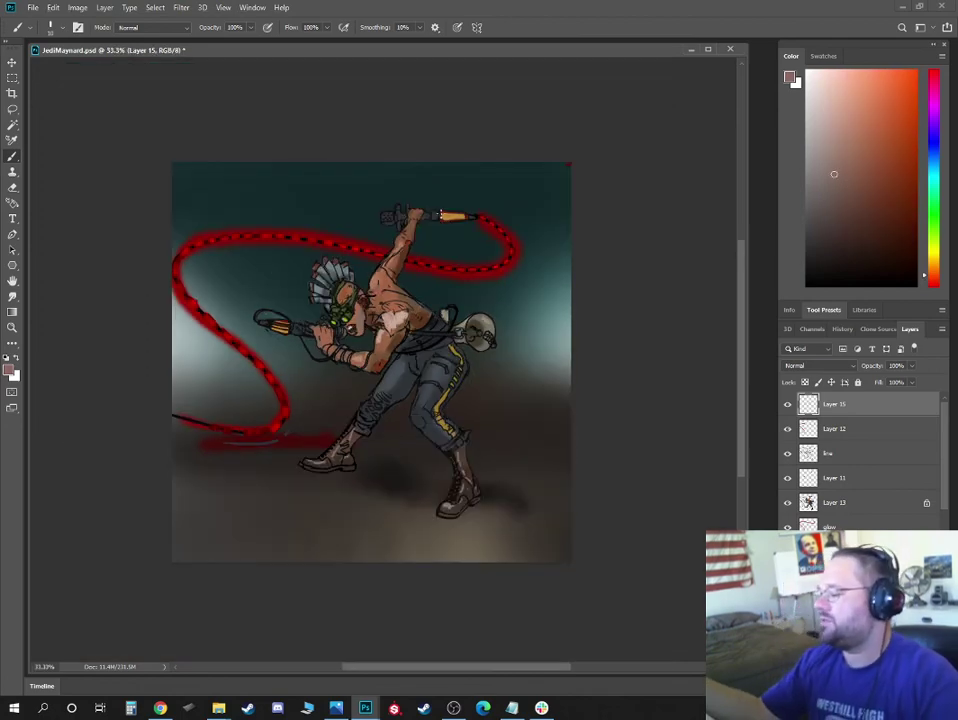
key("ctrl+plus")
Sample near-black and brown tones from the torso to touch up the skin shading beside the chest highlight
left_click(419, 321, "alt")
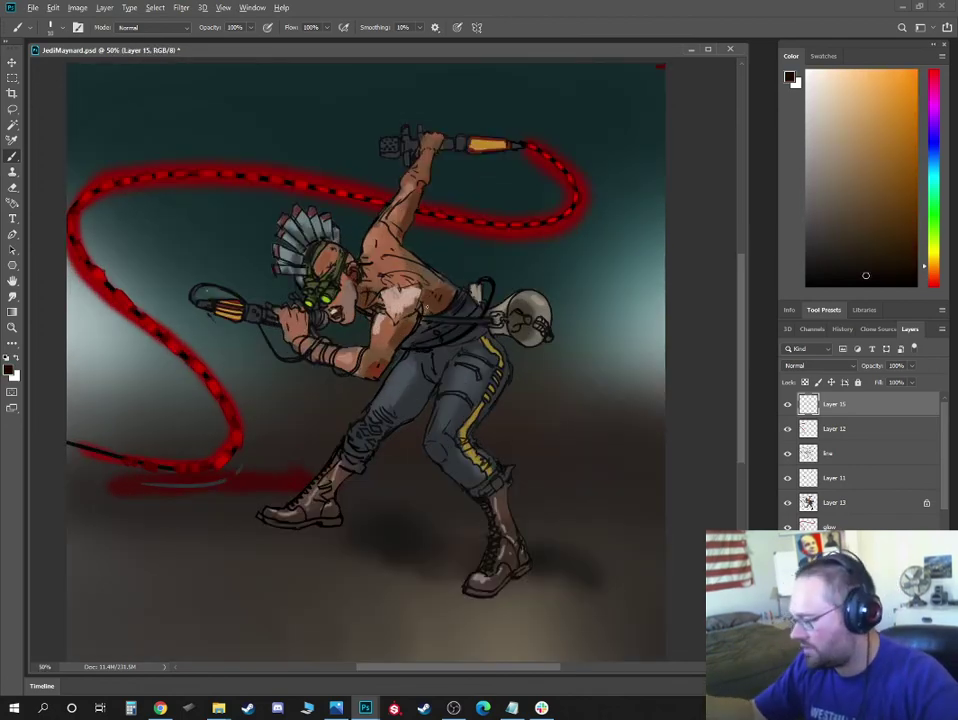
left_click(428, 311, "alt")
key("ctrl+minus")
key("ctrl+plus")
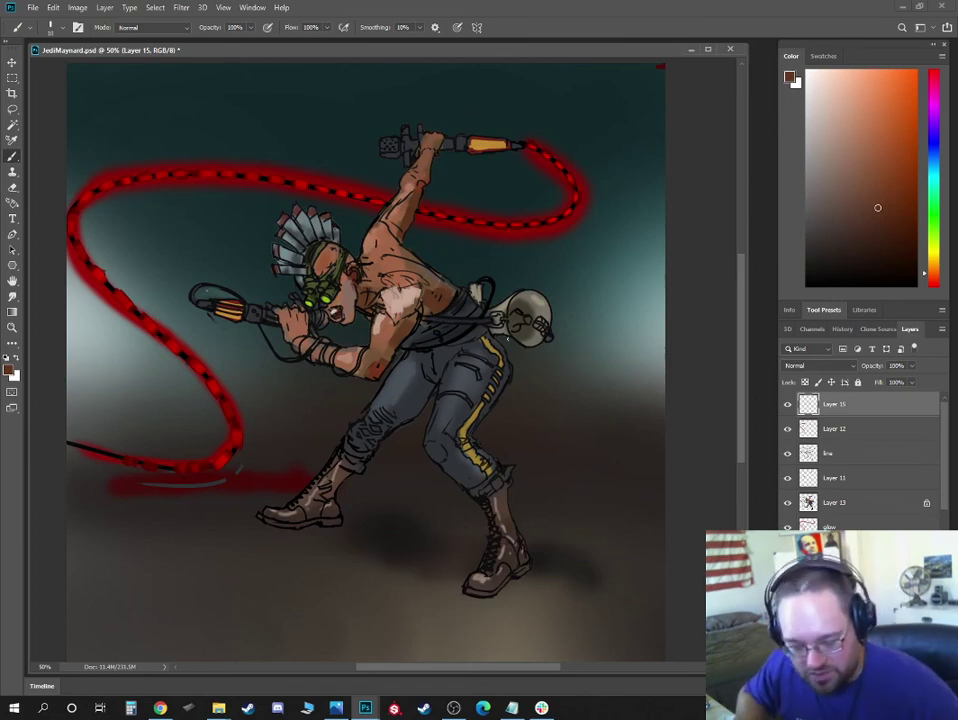
Switch to Chrome
key("alt+Tab")
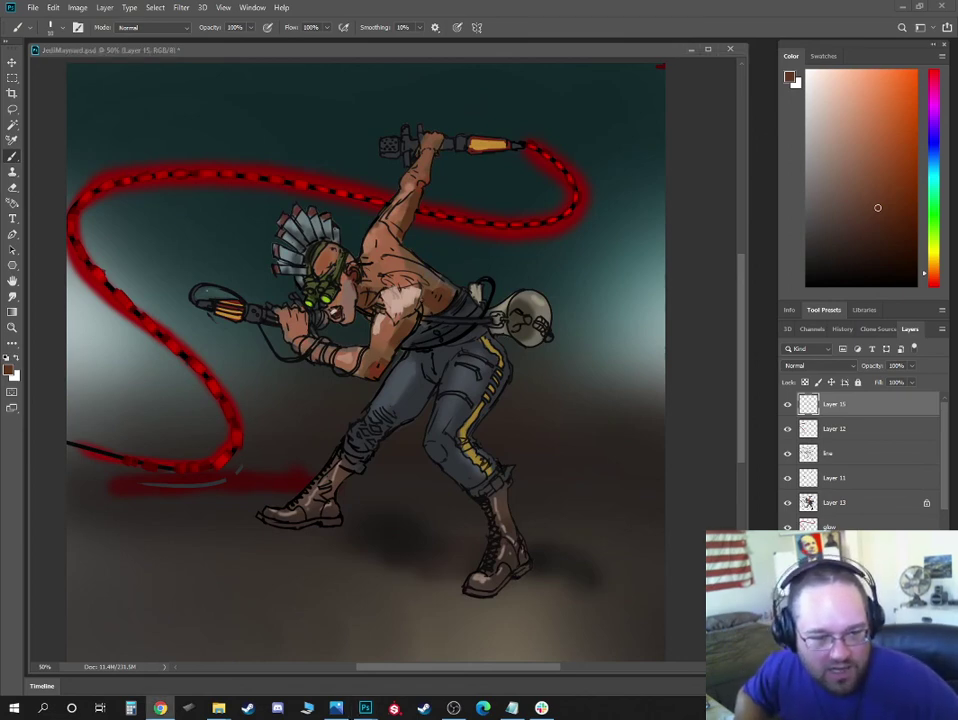